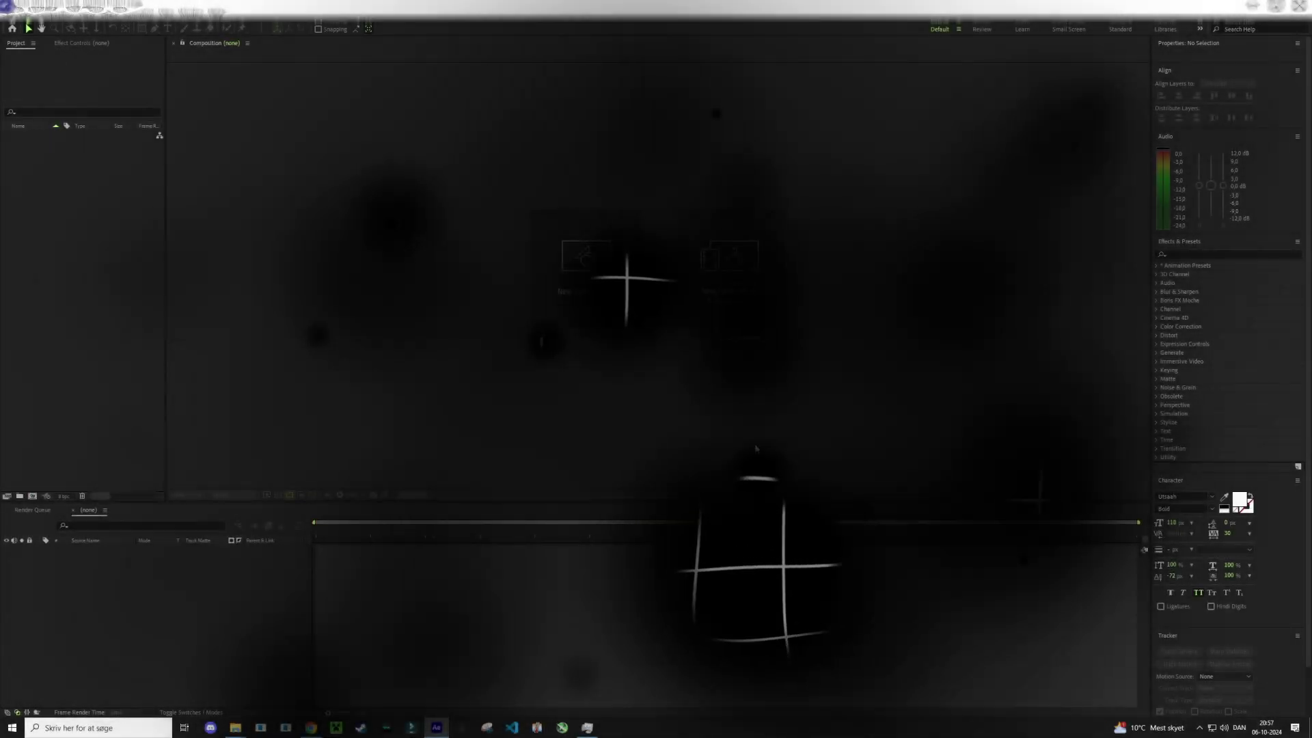
Create Comp 1 at 1080 × 1440 and 60 fps, with the aspect ratio unlocked
left_click(556, 301)
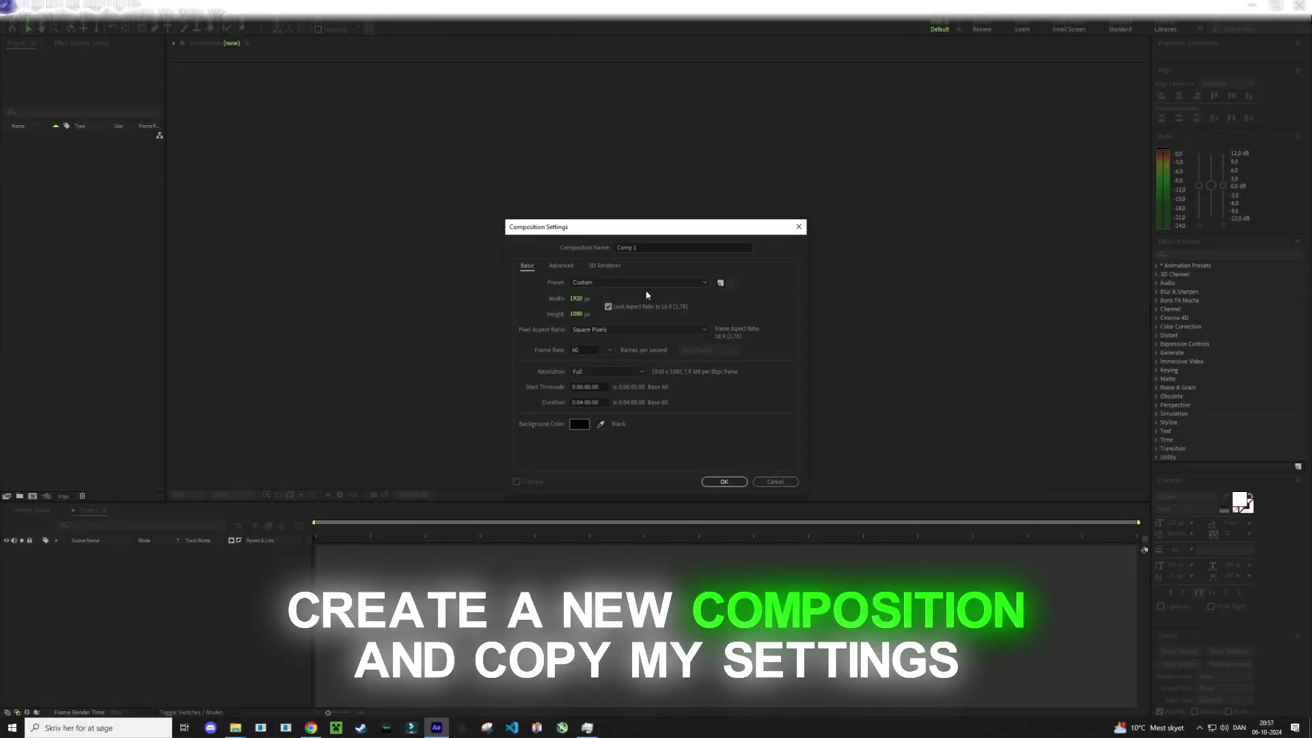
left_click(607, 306)
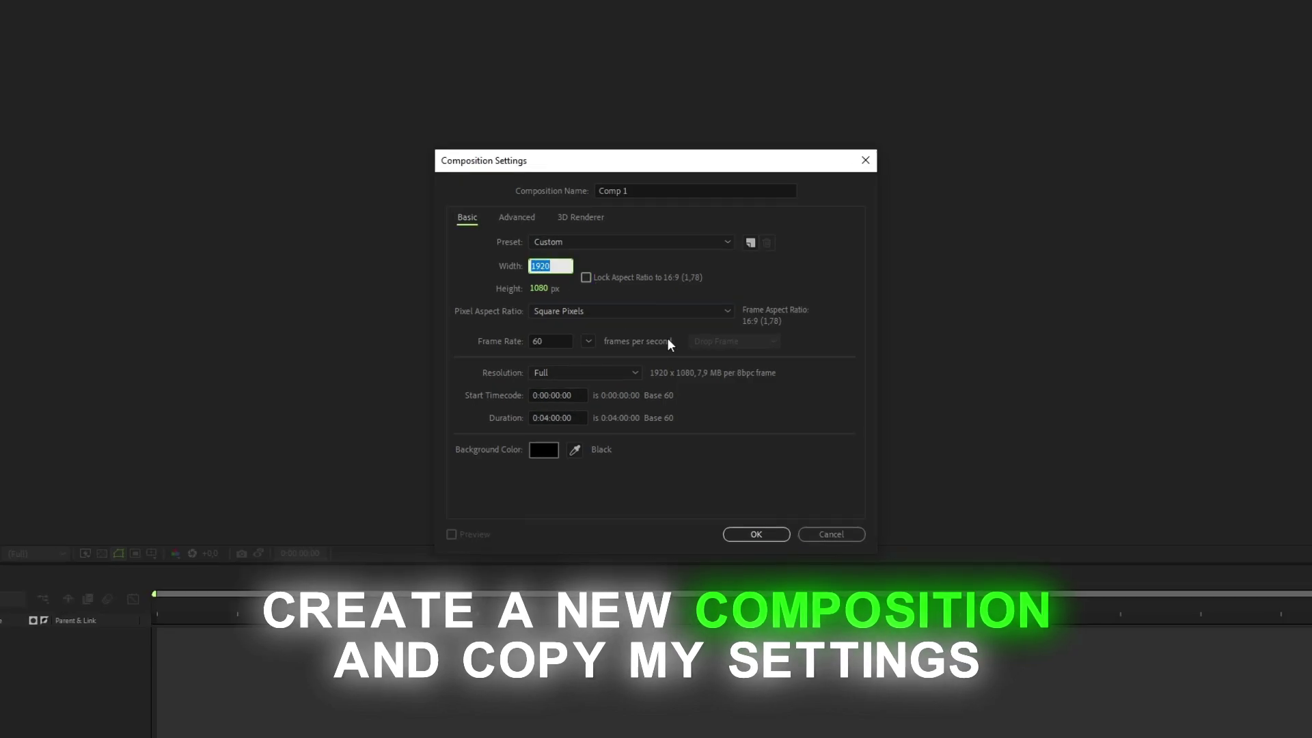
type("1080")
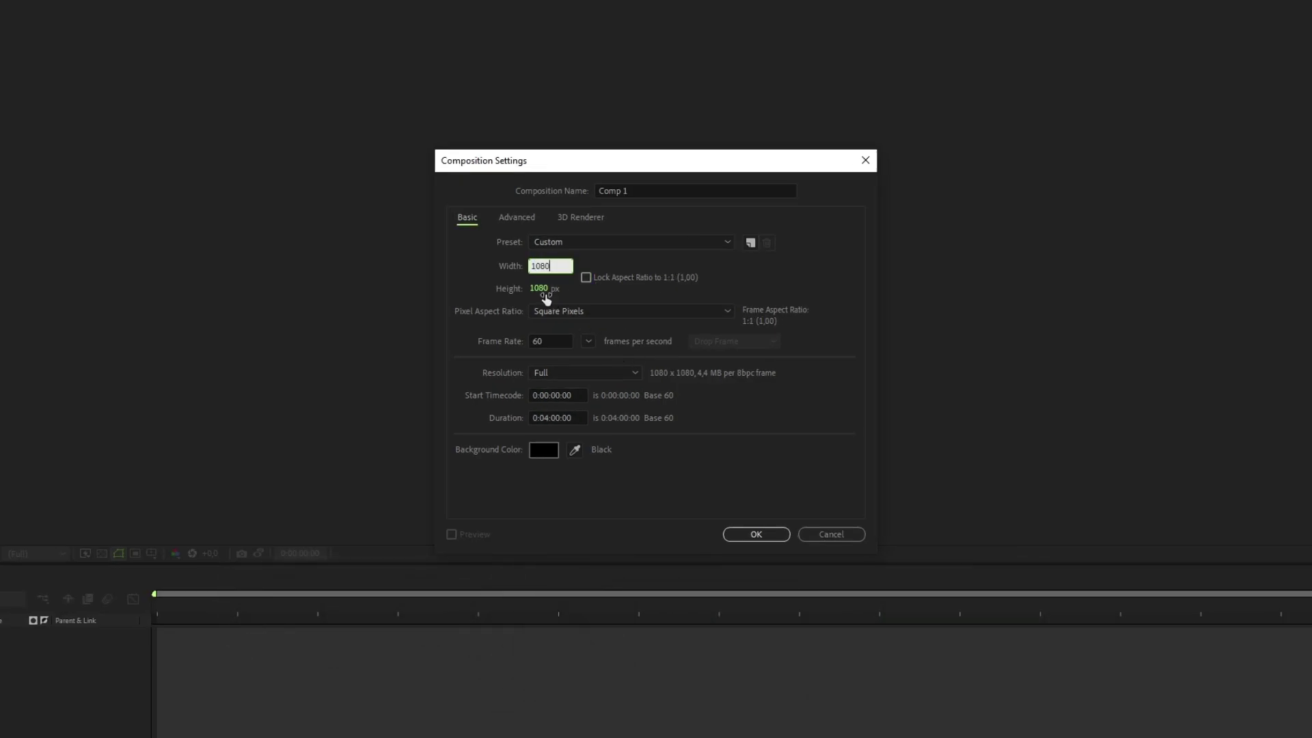
type("40")
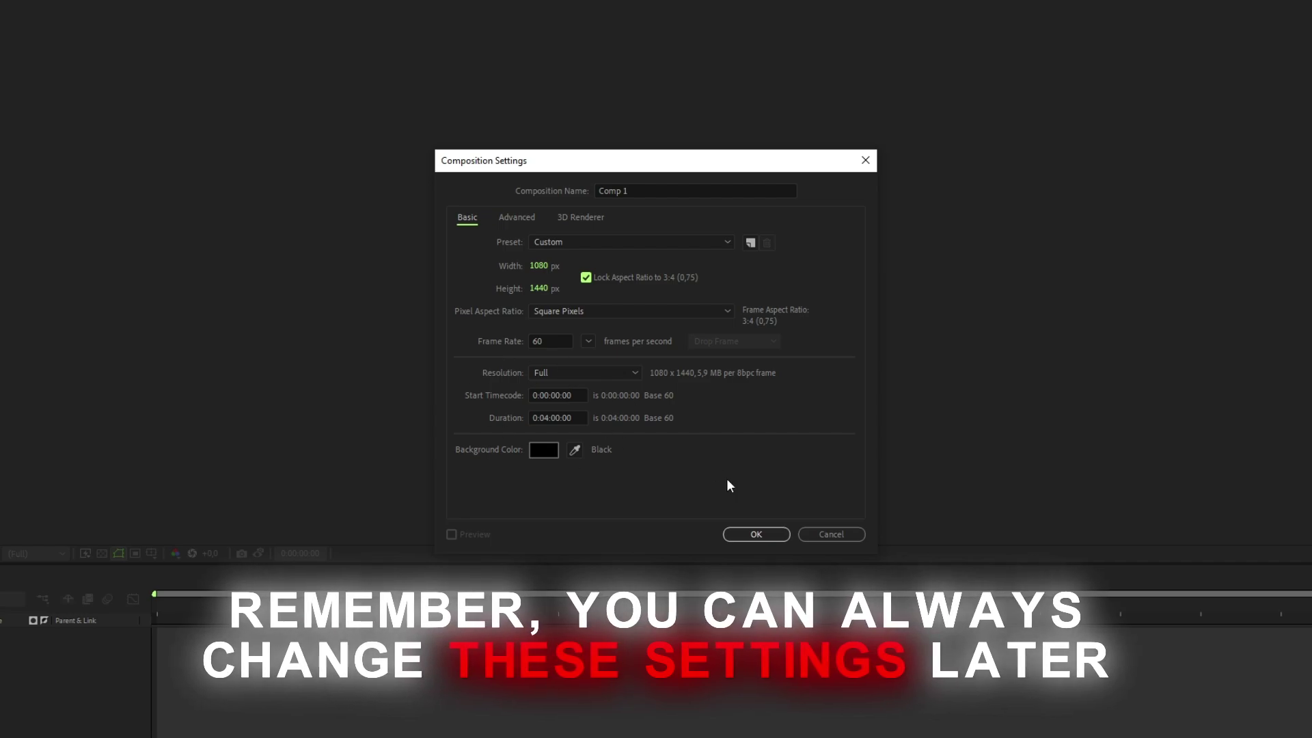
left_click(742, 533)
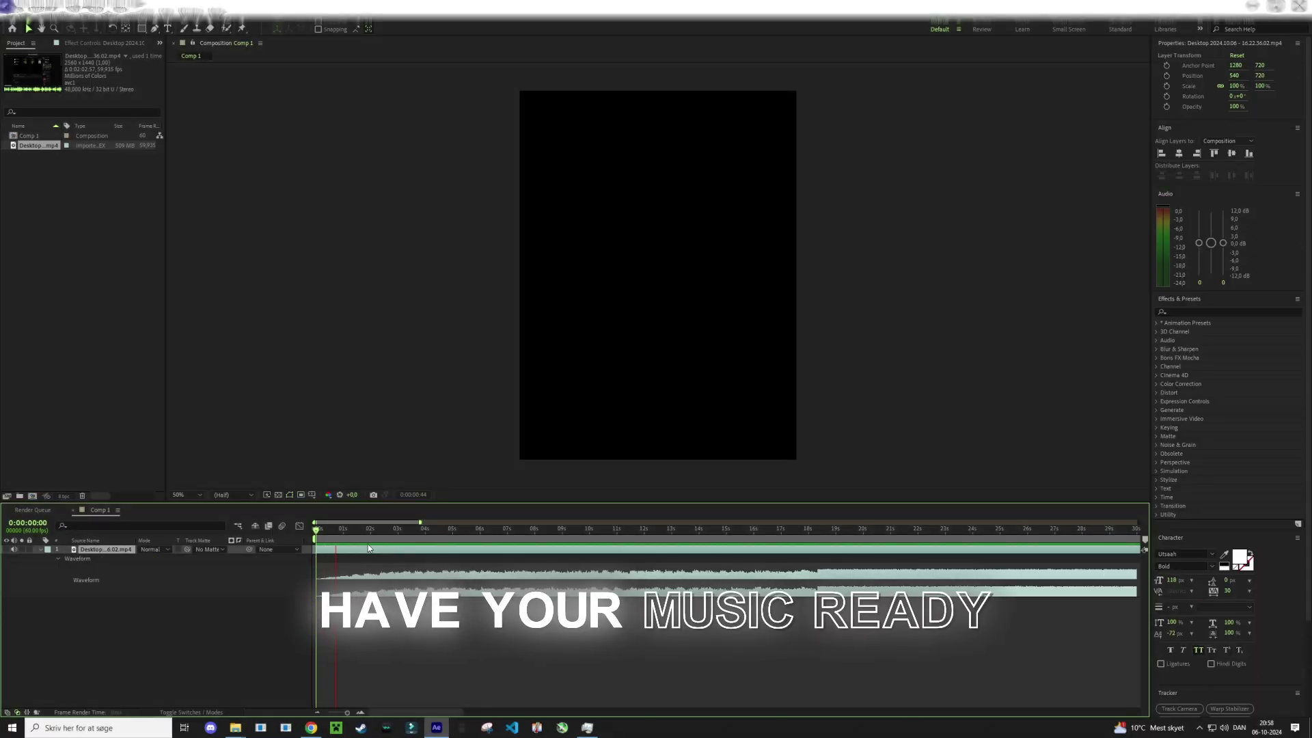
Select the music layer, zoom the timeline out and preview the song to hear the drop
left_click(378, 556)
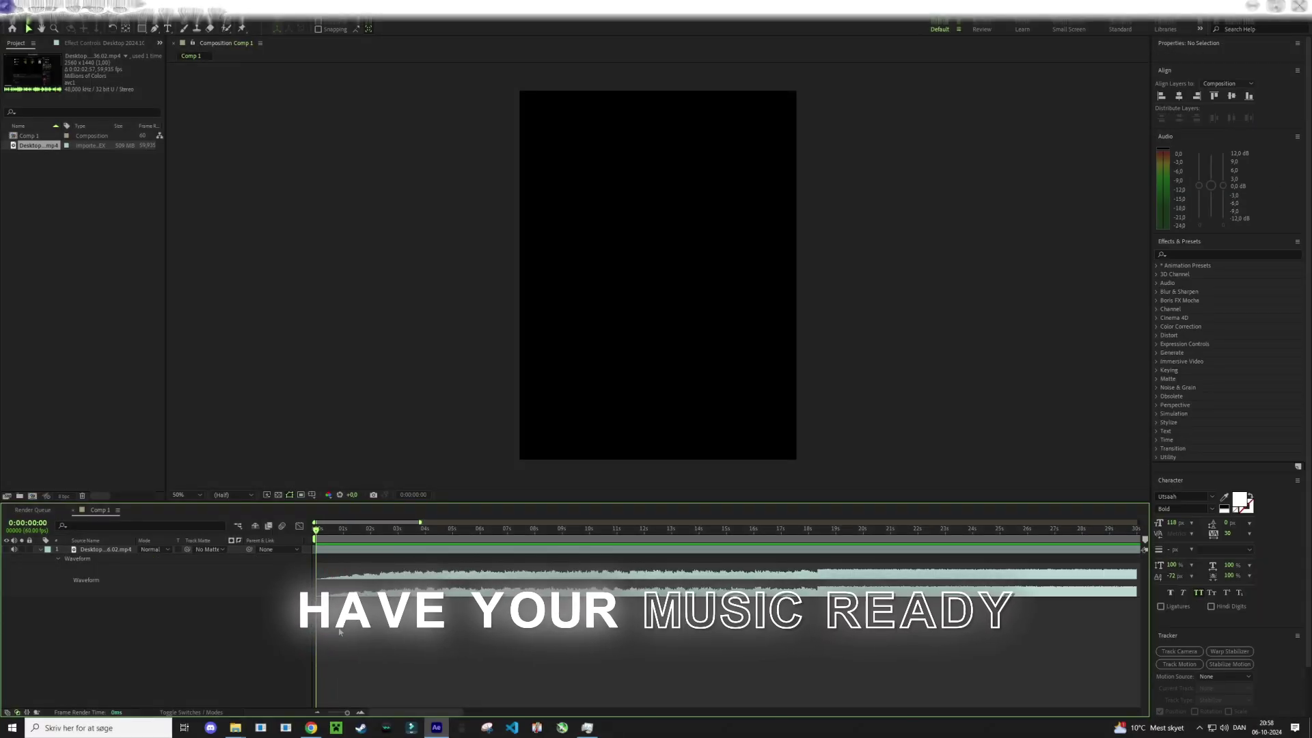
left_click(378, 554)
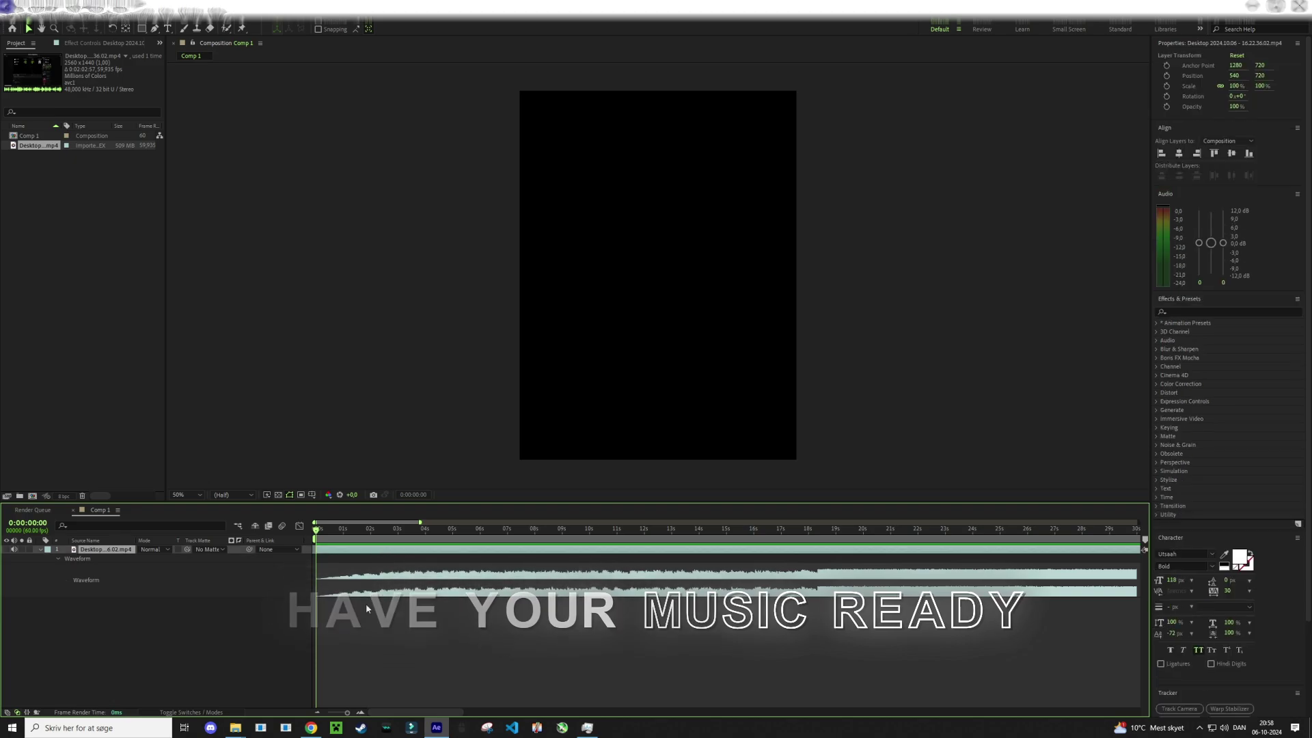
left_click(319, 712)
left_click(319, 712)
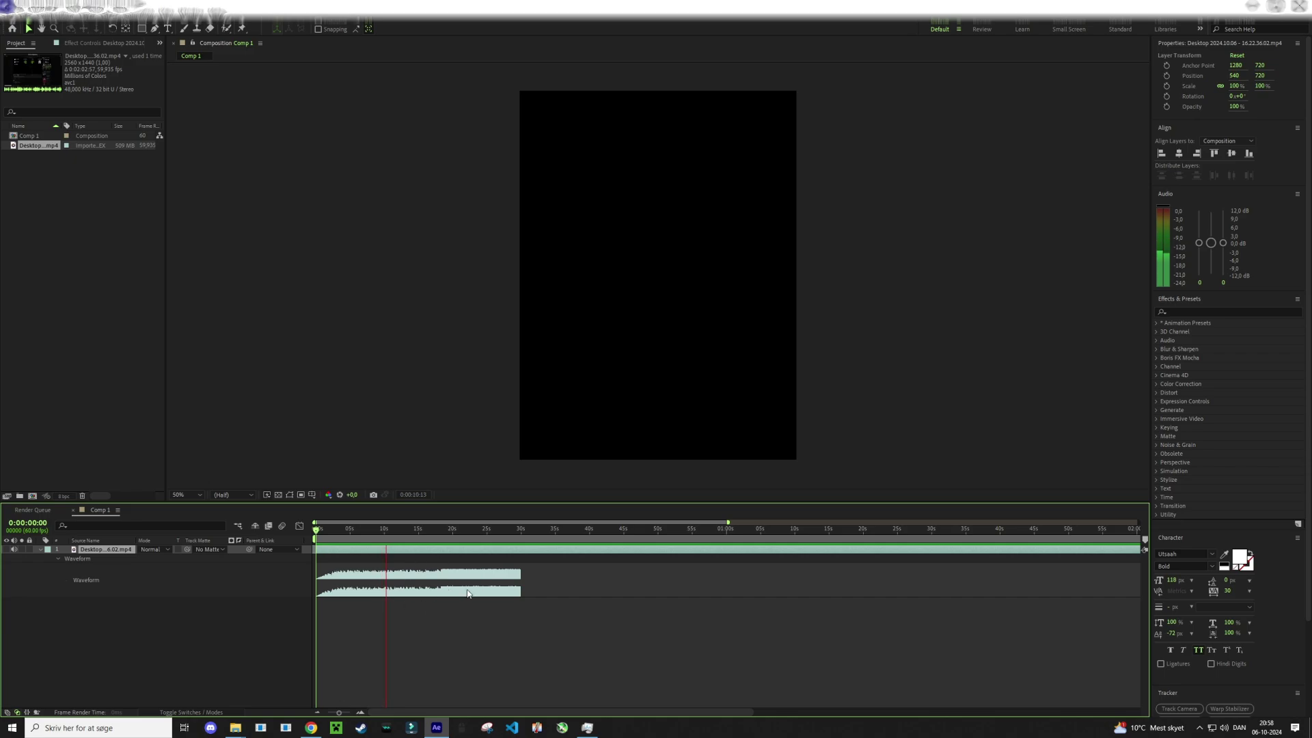
key("space")
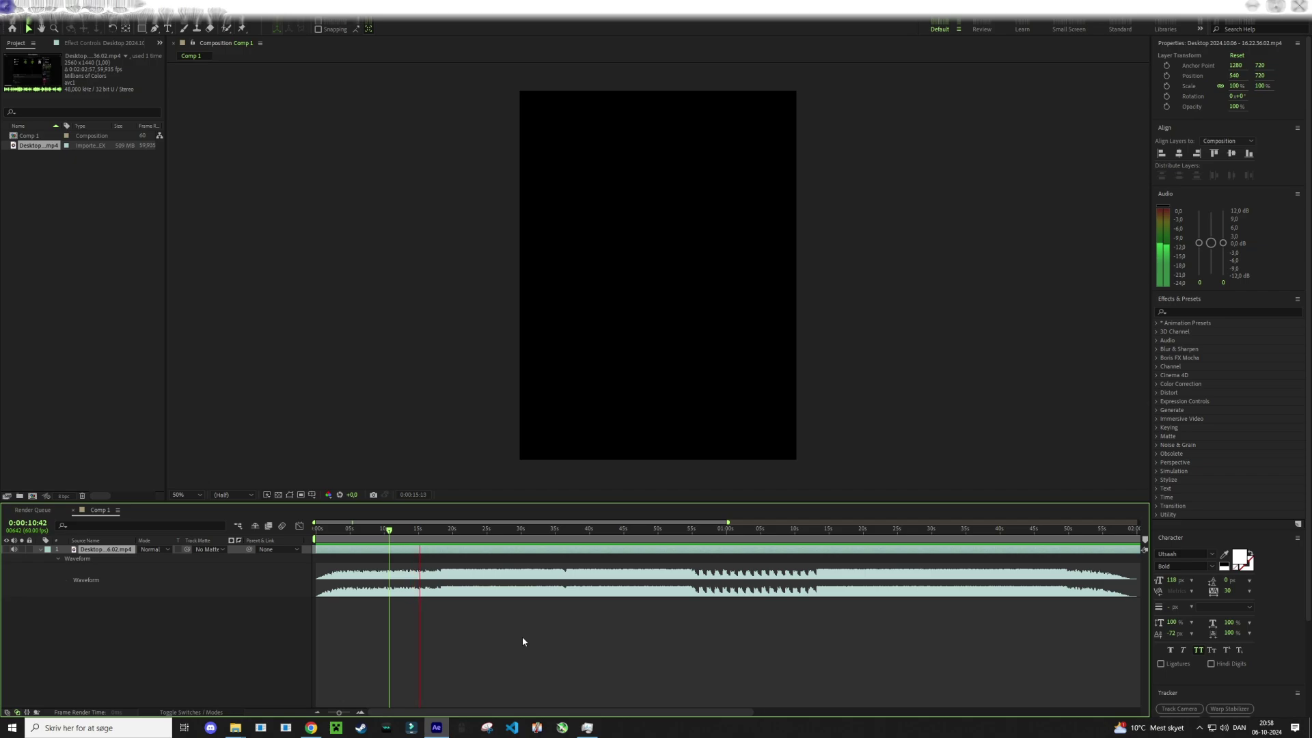
Park the current time on the beat drop at about 0:00:18:18
left_click(360, 712)
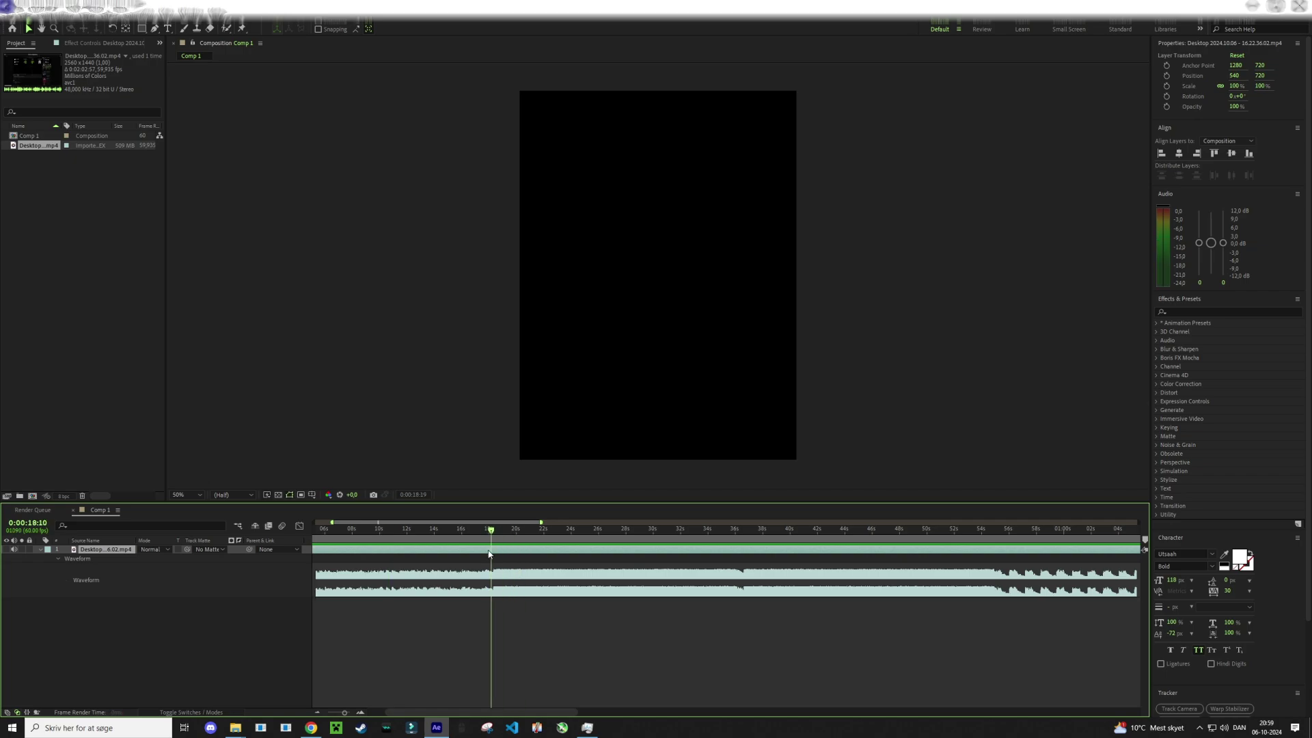
key("Home")
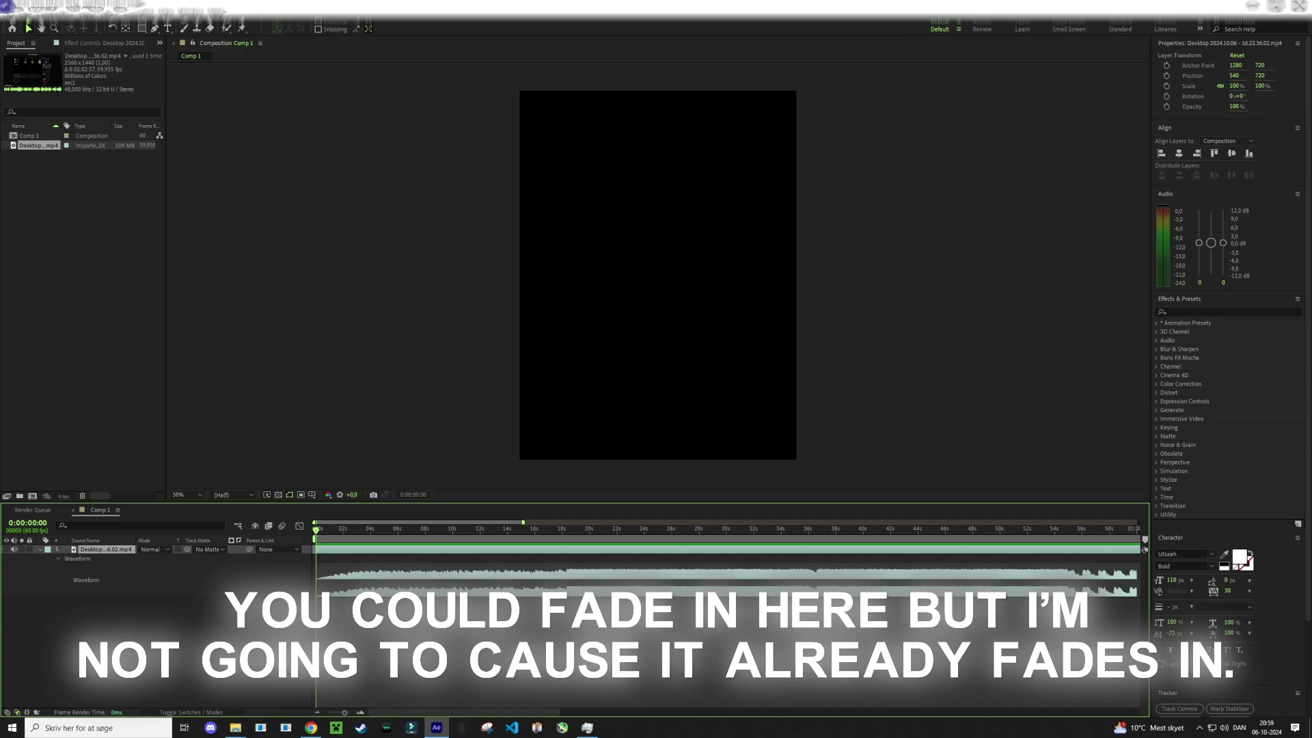
left_click_drag(317, 561, 564, 608)
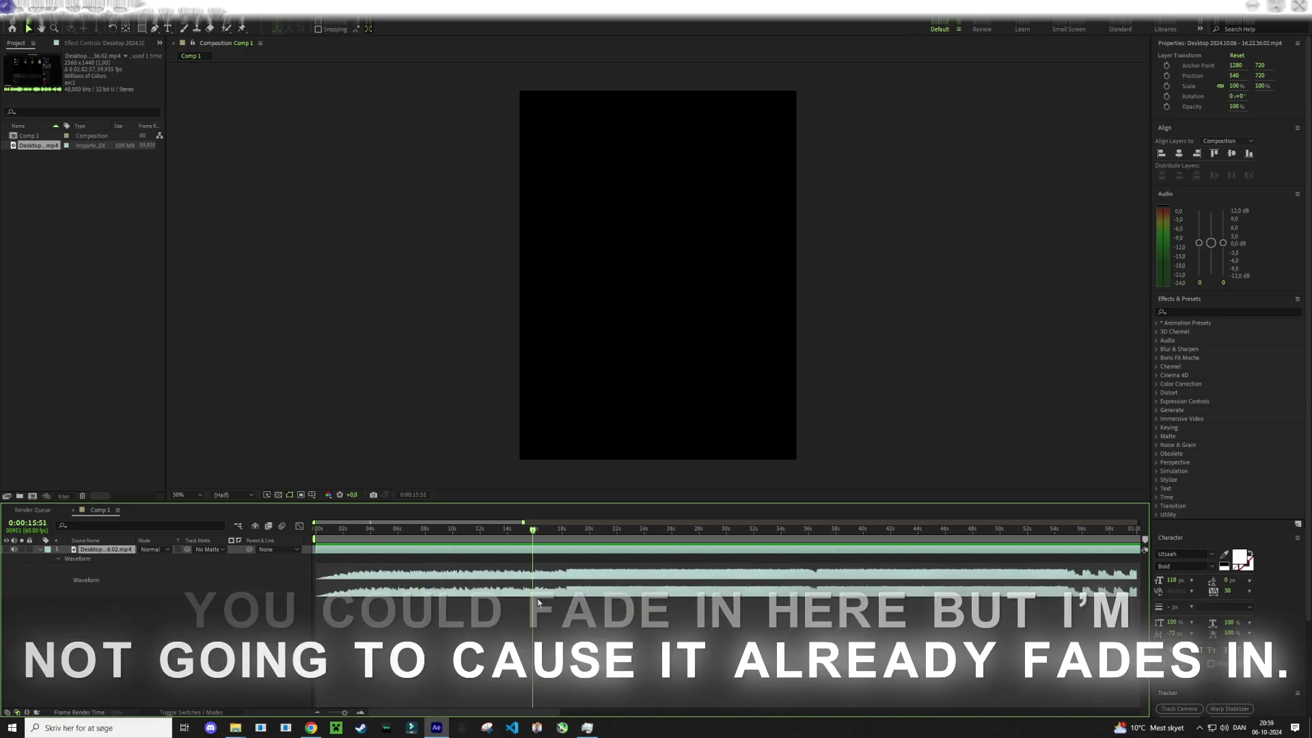
left_click(360, 715)
left_click_drag(565, 539, 578, 542)
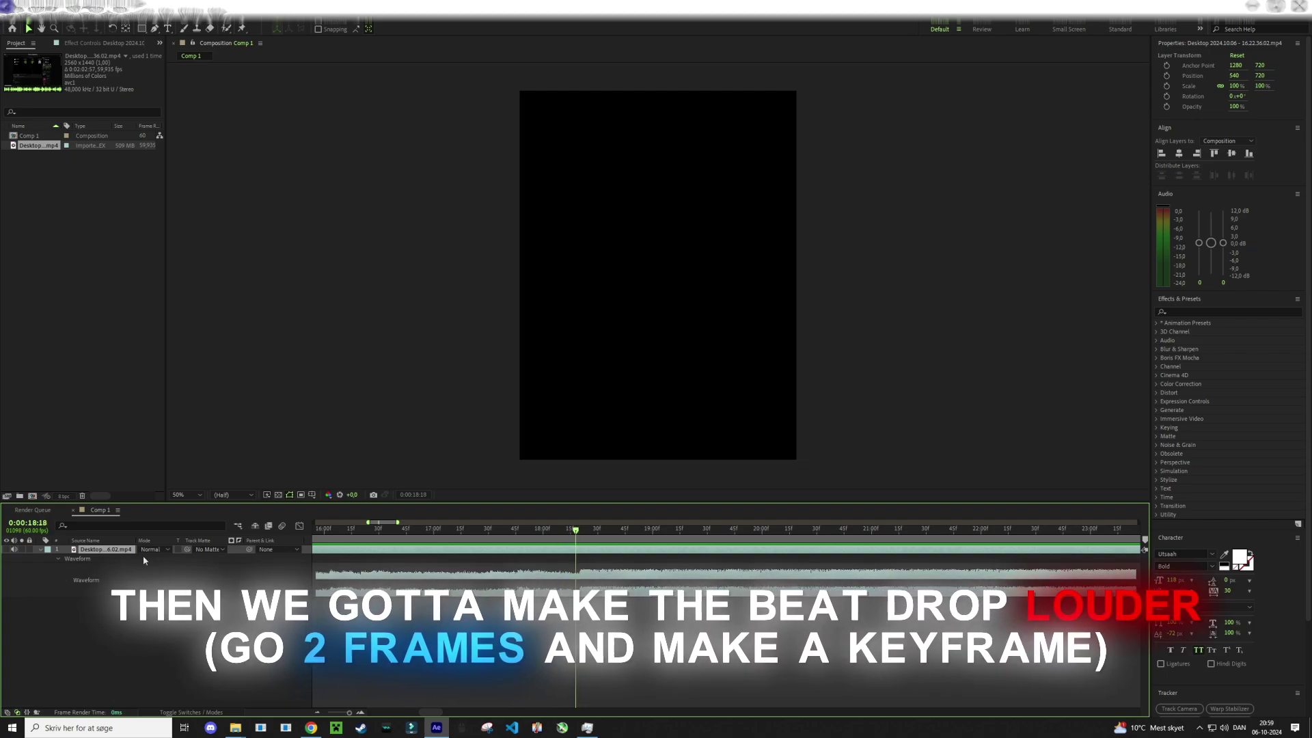
Keyframe the music's Audio Levels at +2 dB on the drop, then preview from about 12 seconds
left_click(41, 550)
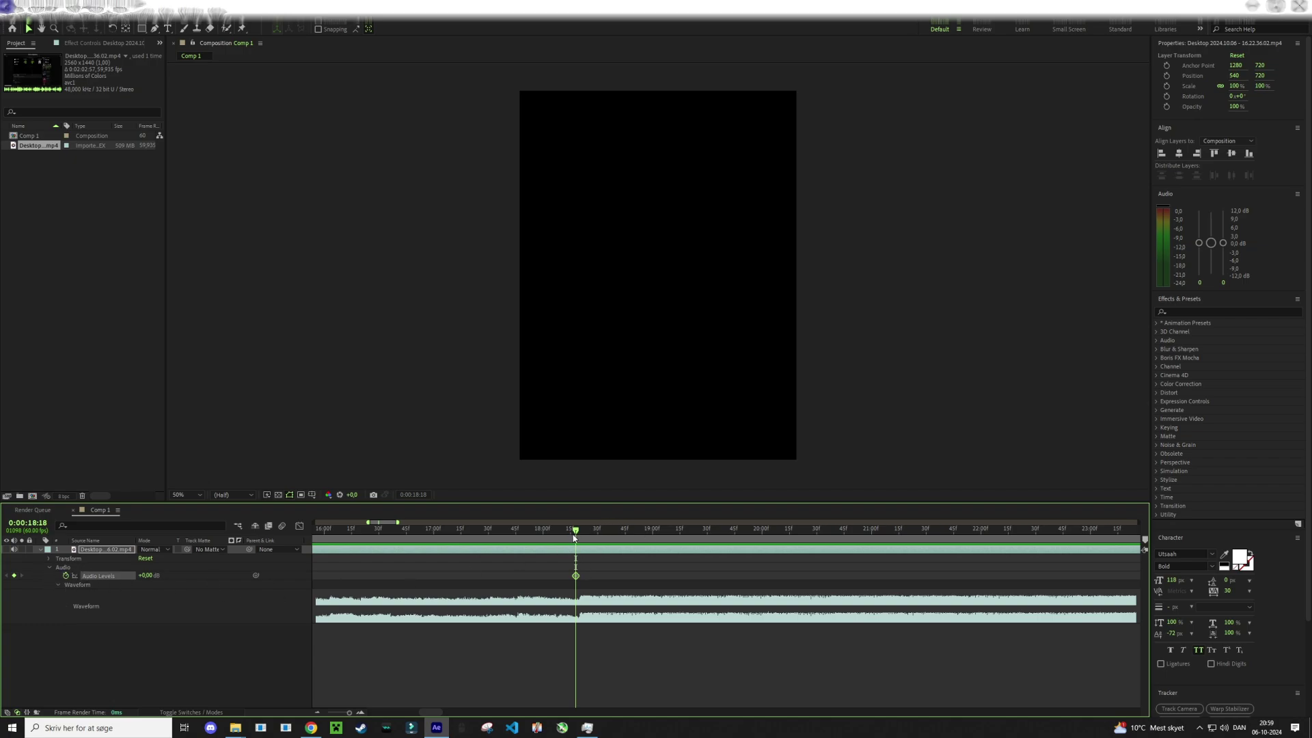
left_click(146, 576)
type("2")
key("Return")
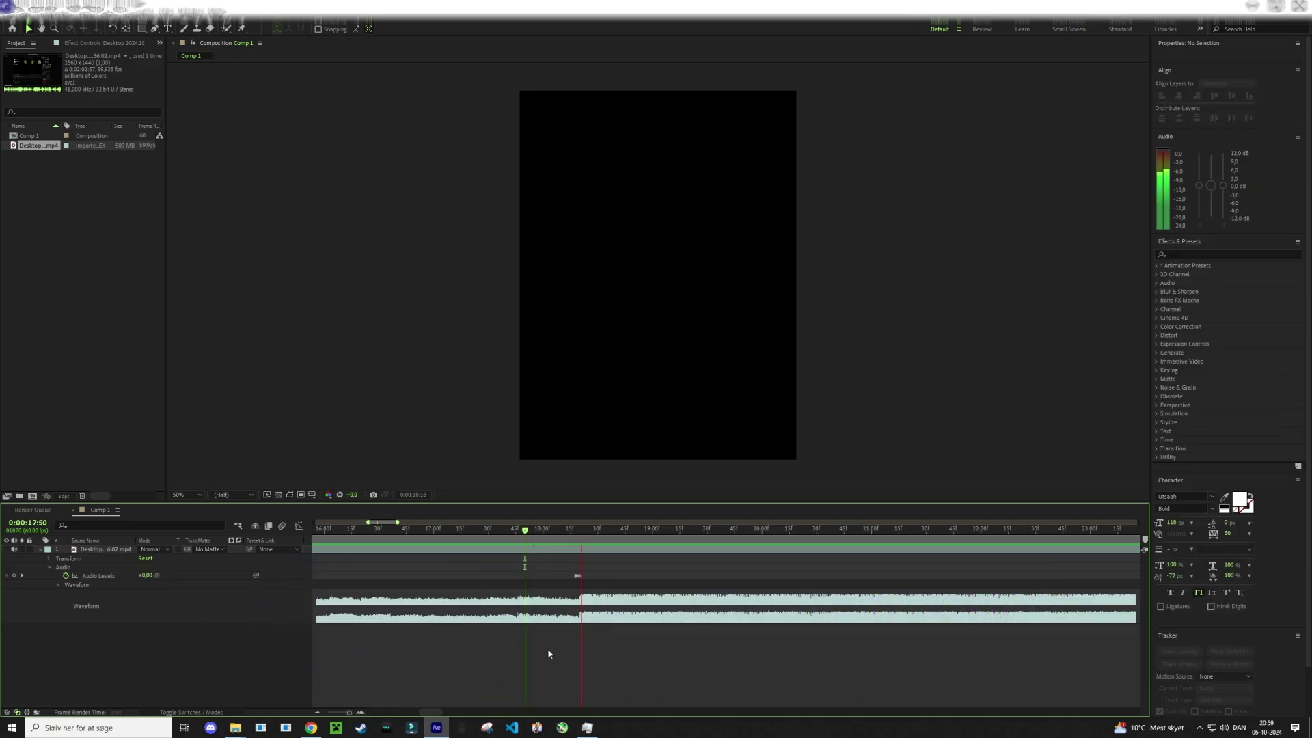
left_click_drag(350, 712, 345, 712)
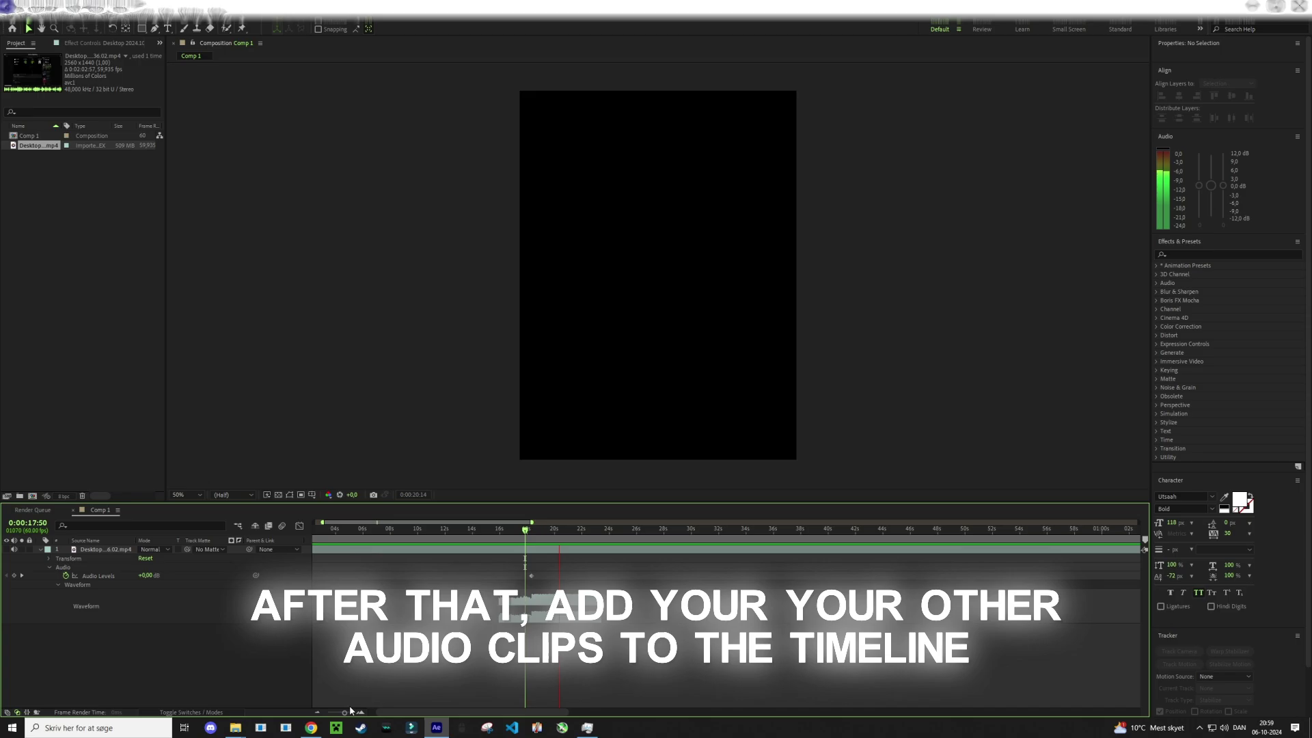
left_click_drag(568, 528, 448, 528)
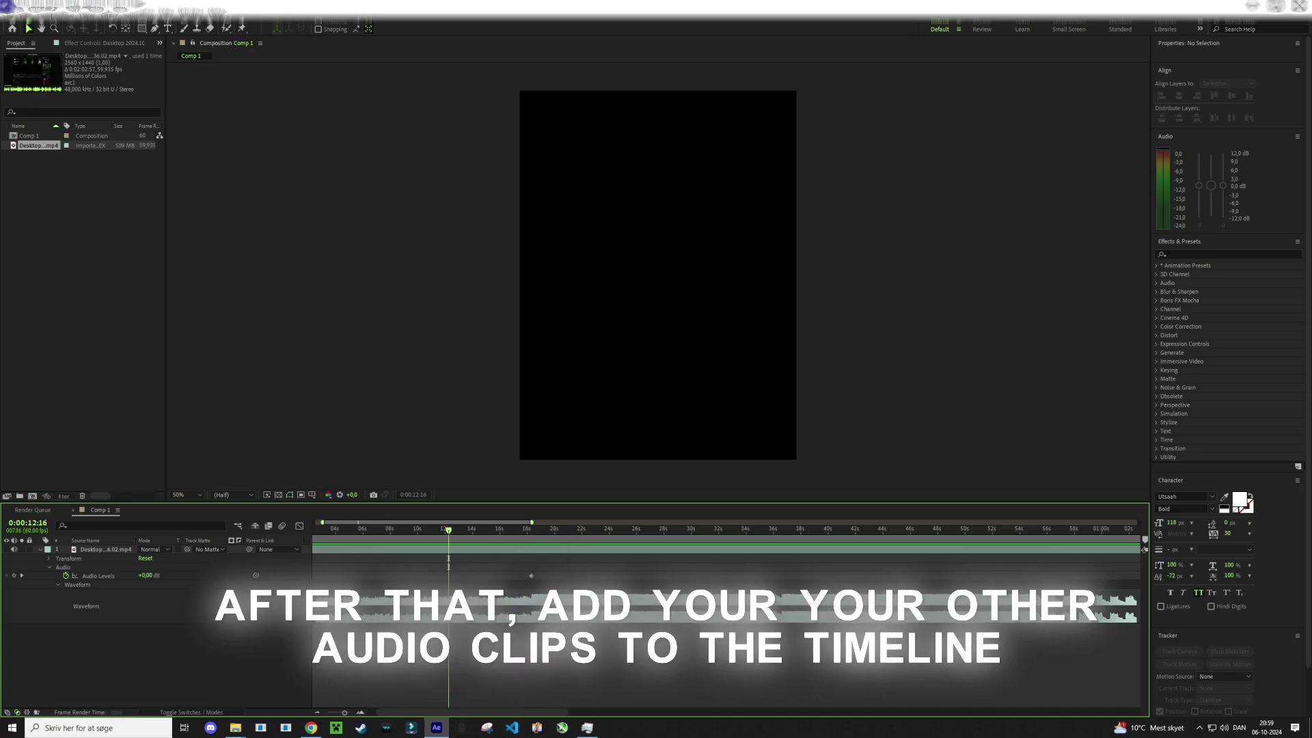
key("space")
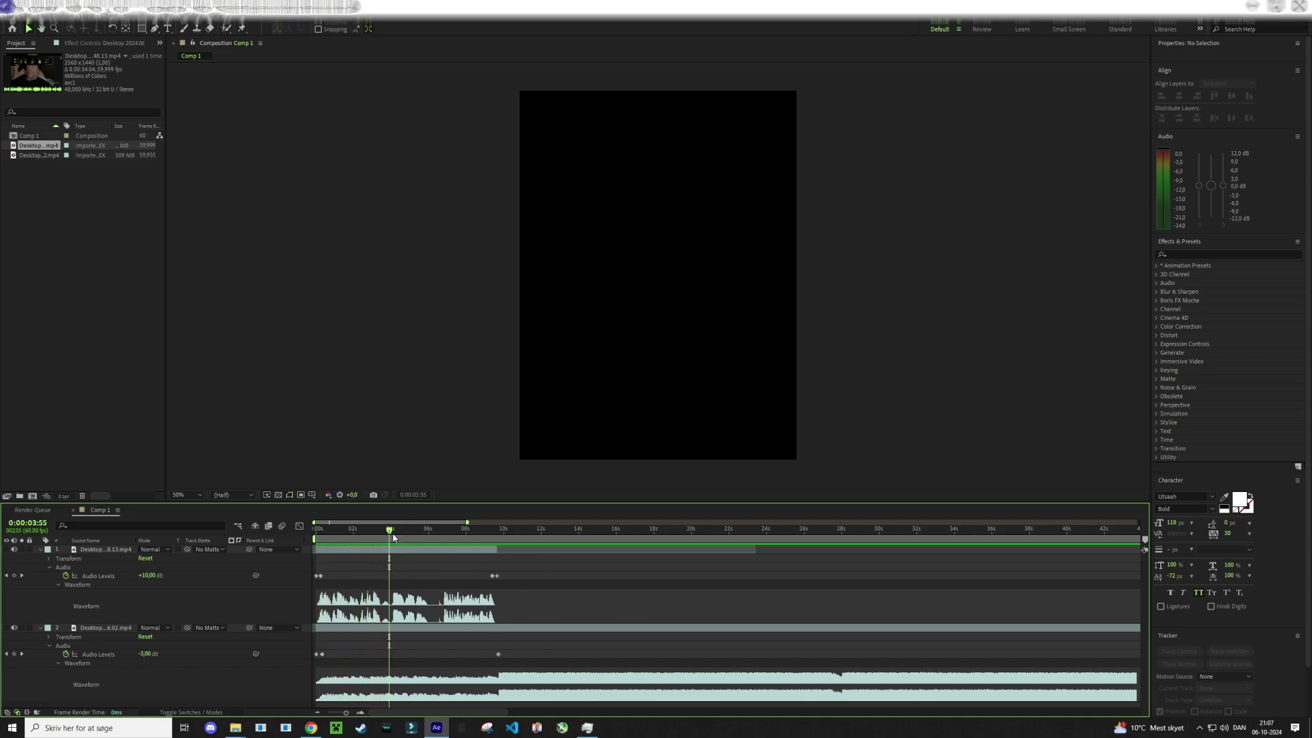
Put the current time on the volume keyframe near 0:00:09:45 at the extra clip's end
left_click_drag(489, 540, 499, 540)
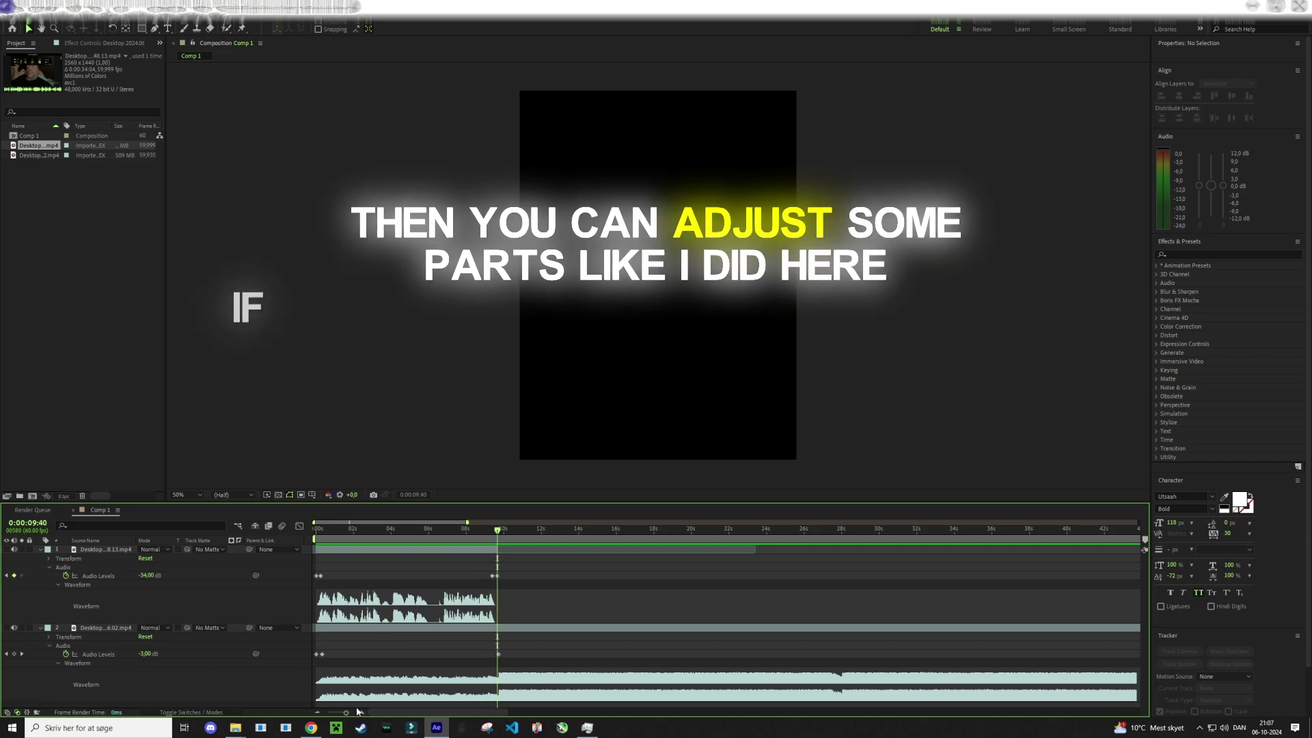
scroll(426, 698, "up", 3)
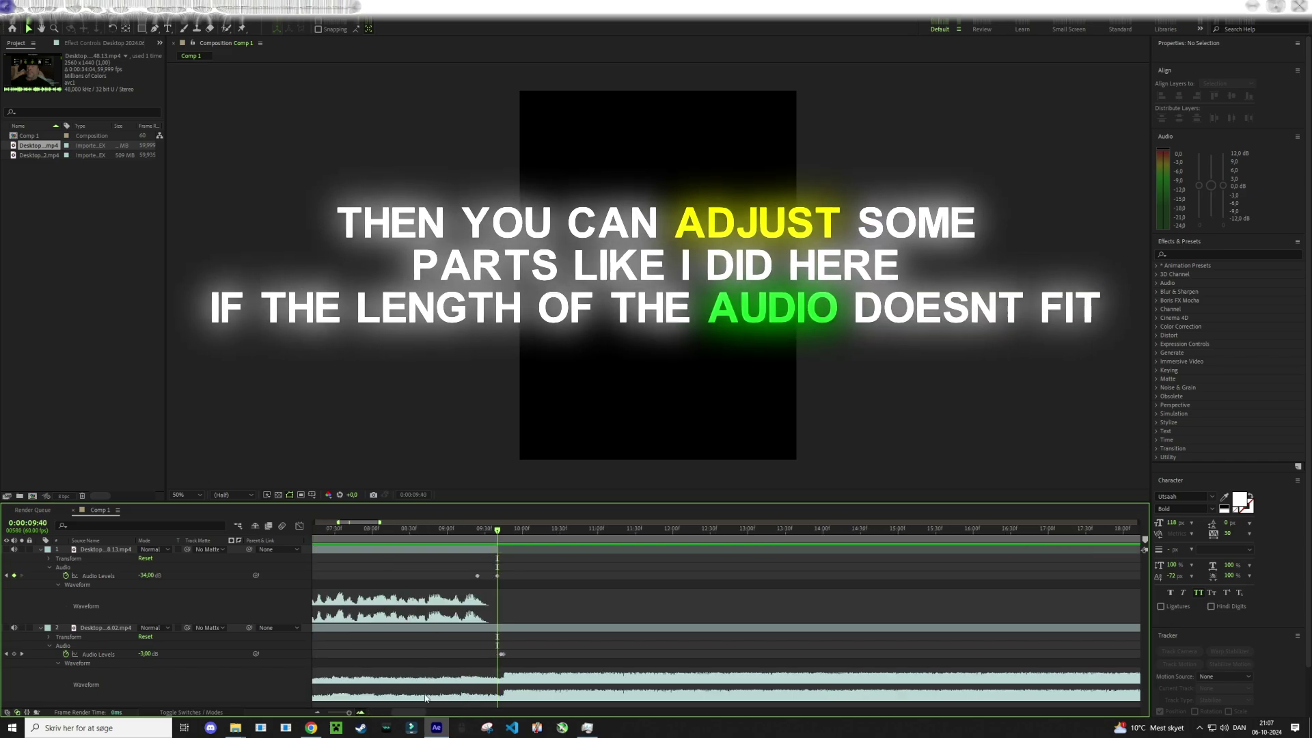
scroll(559, 596, "up", 2)
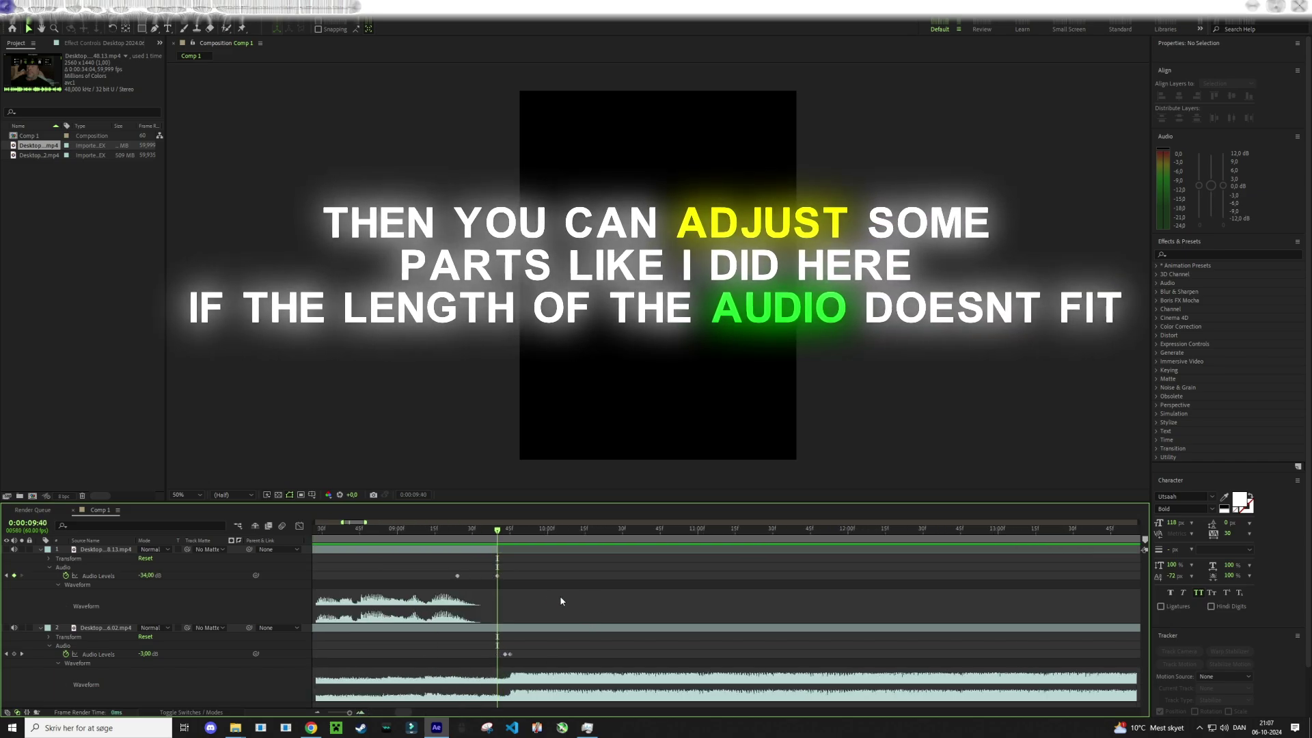
left_click(513, 539)
key("j")
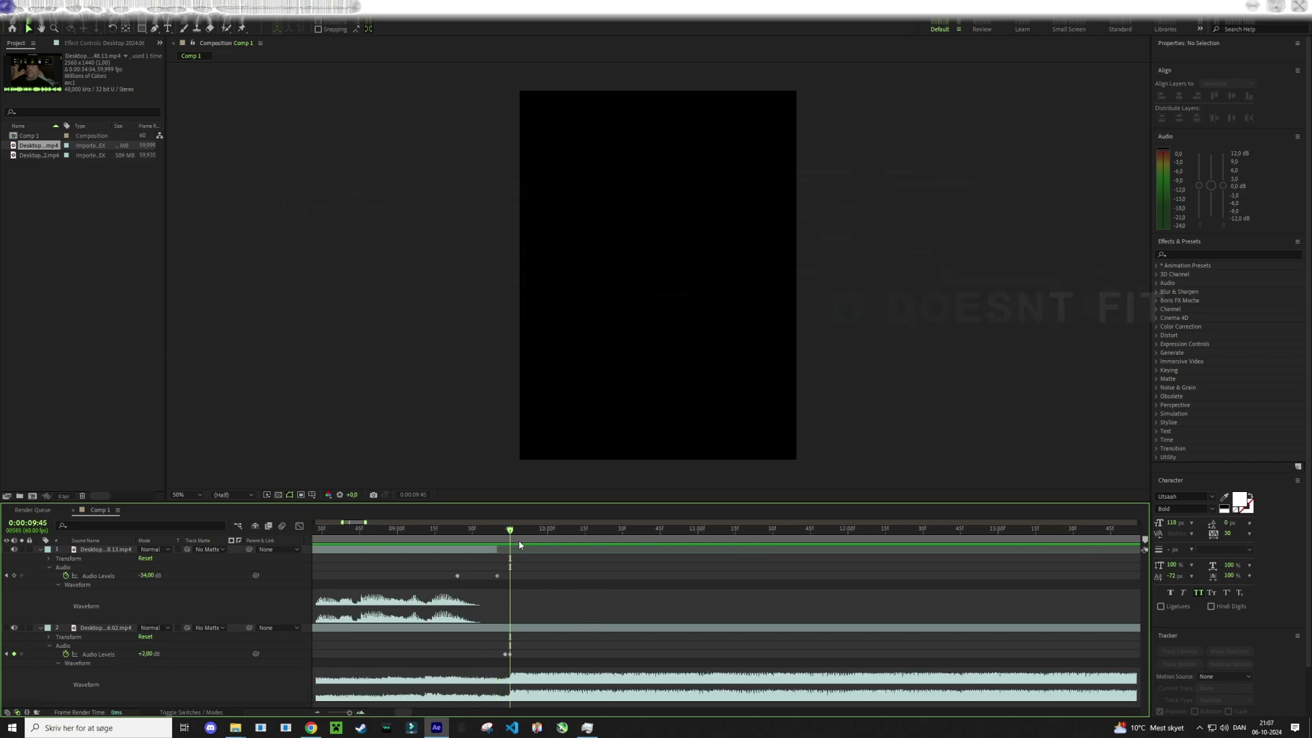
left_click(510, 540)
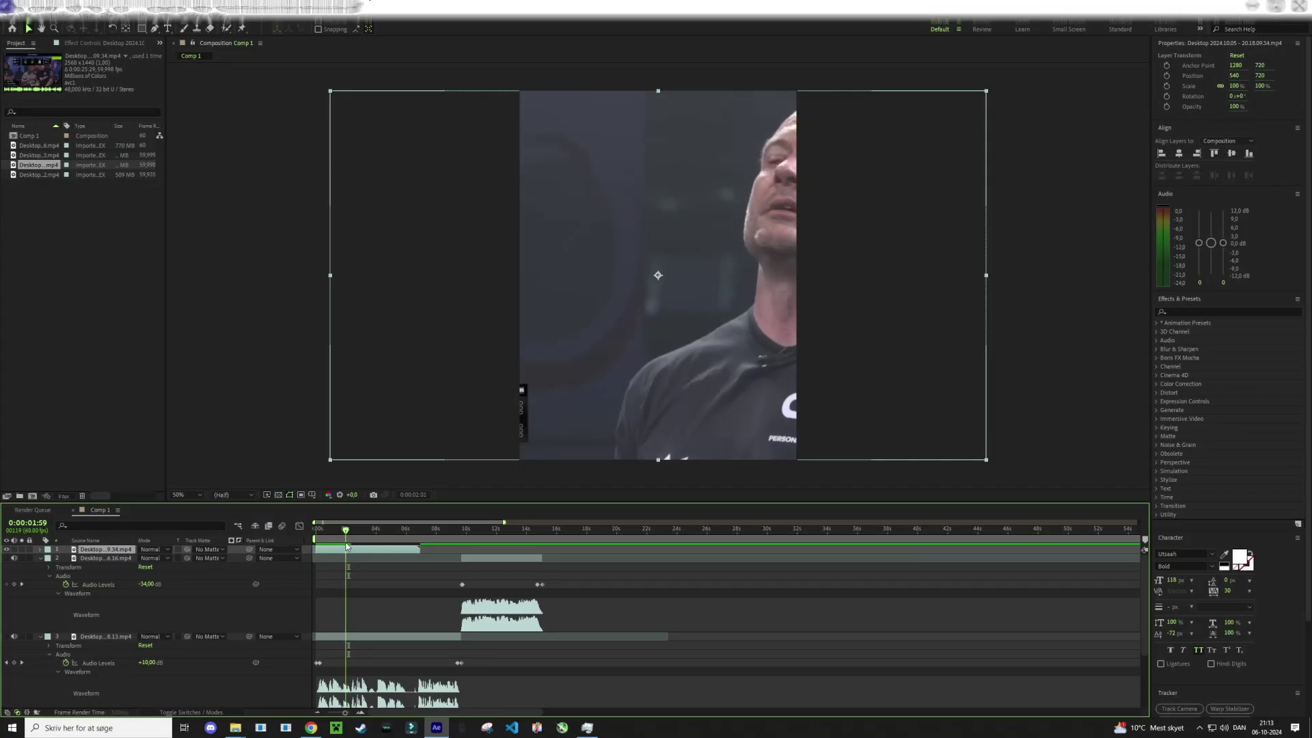
Preview the first shot, then bring up Time Stretch for the top armwrestling clip
left_click_drag(350, 540, 314, 555)
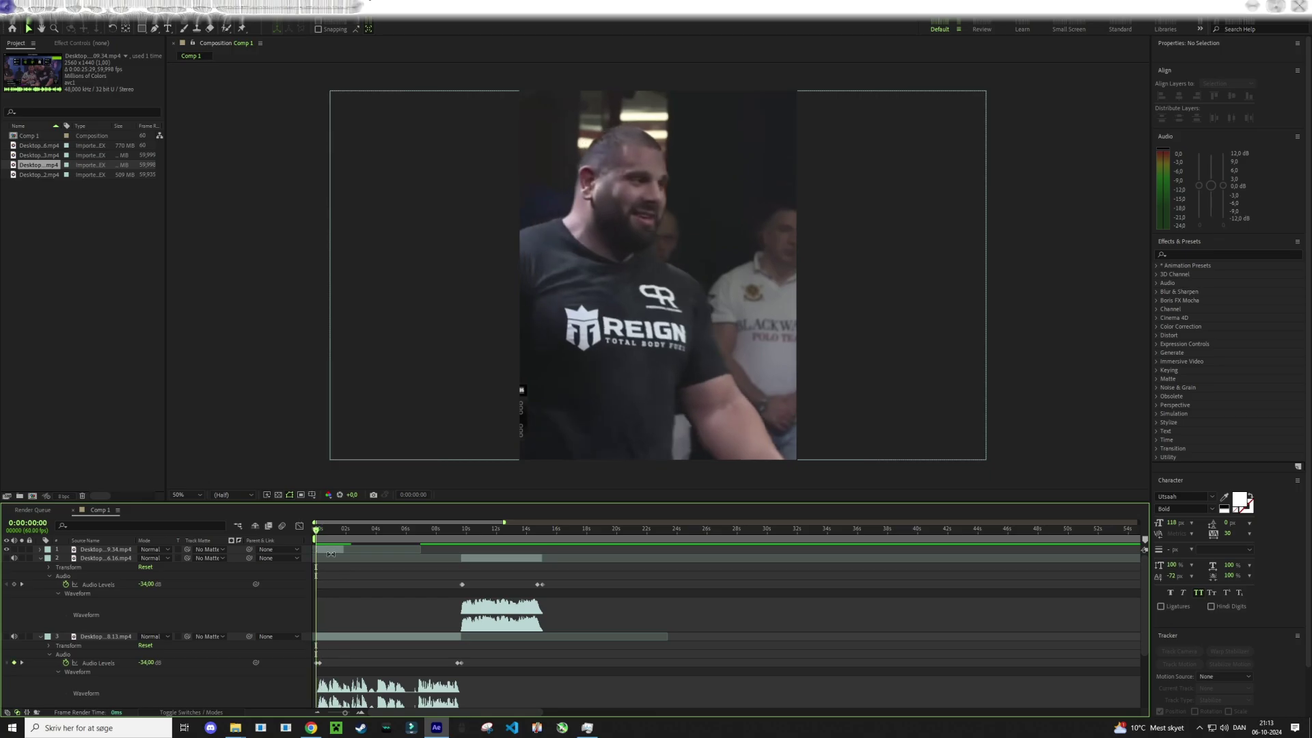
left_click(332, 550)
right_click(337, 547)
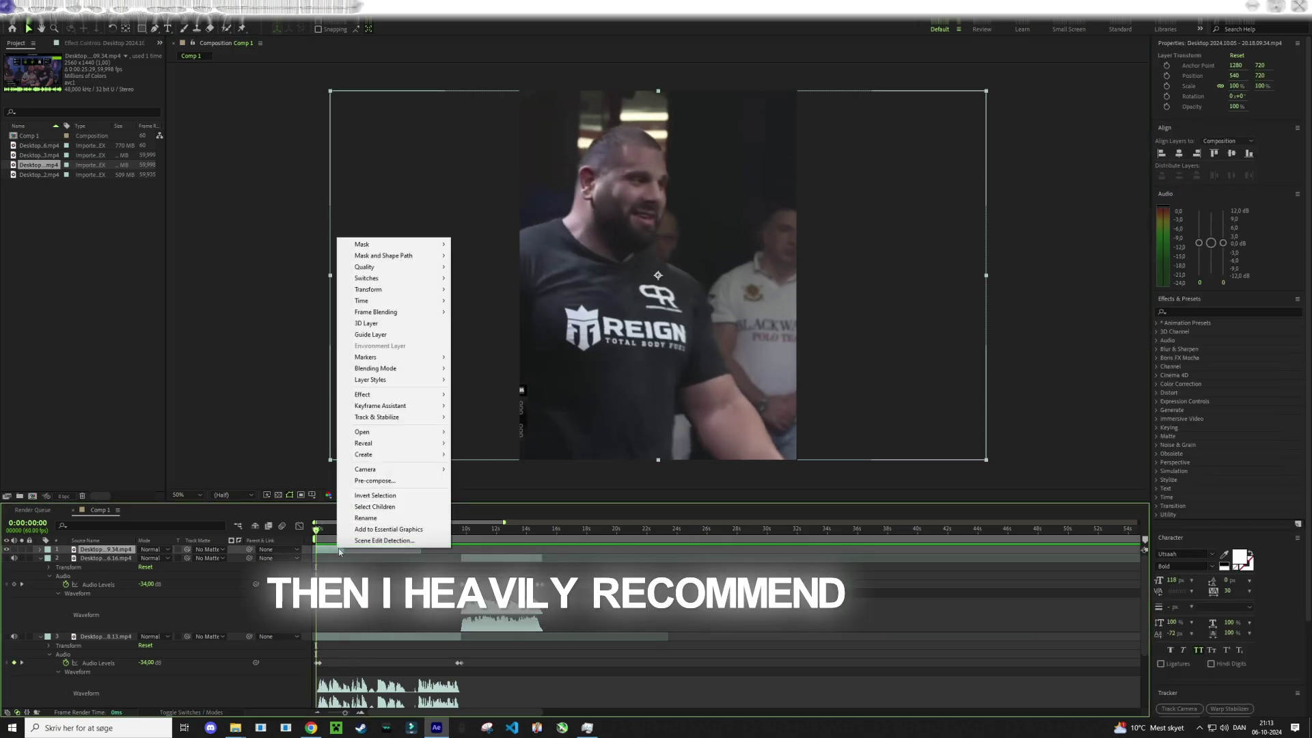
mouse_move(438, 301)
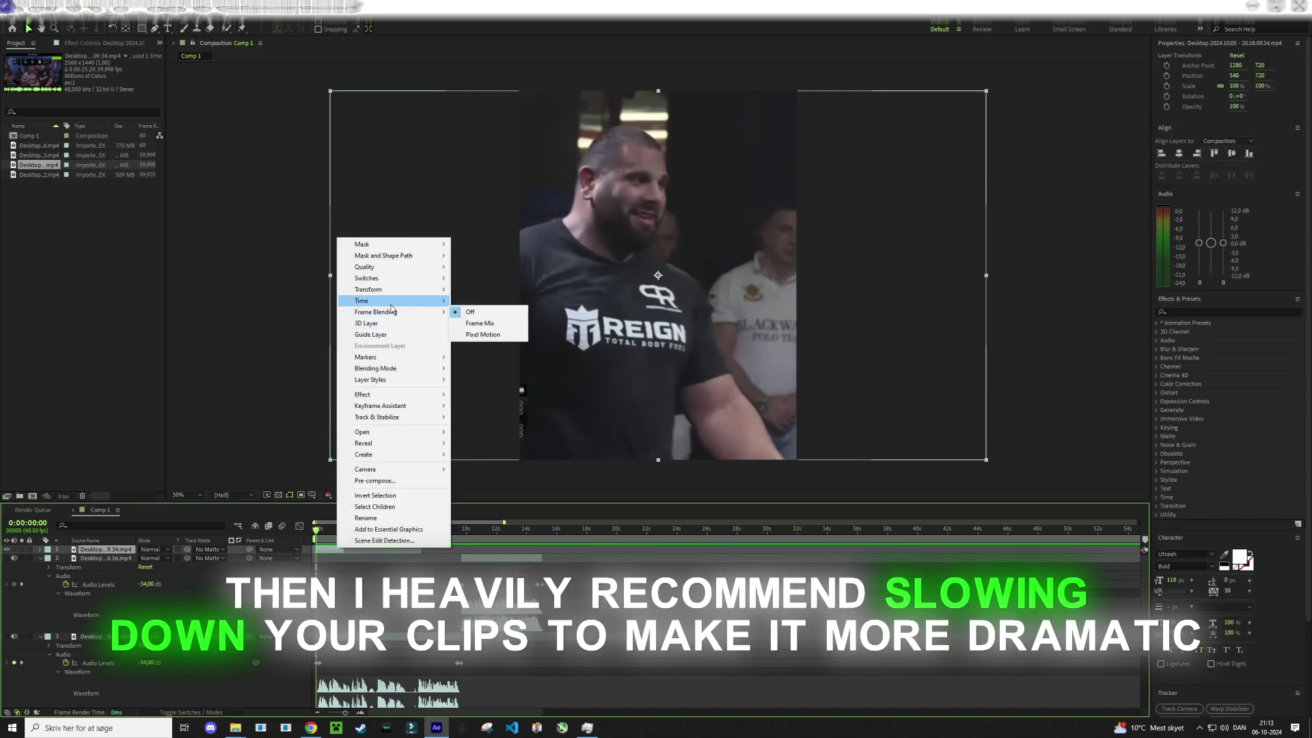
left_click(498, 326)
type("200")
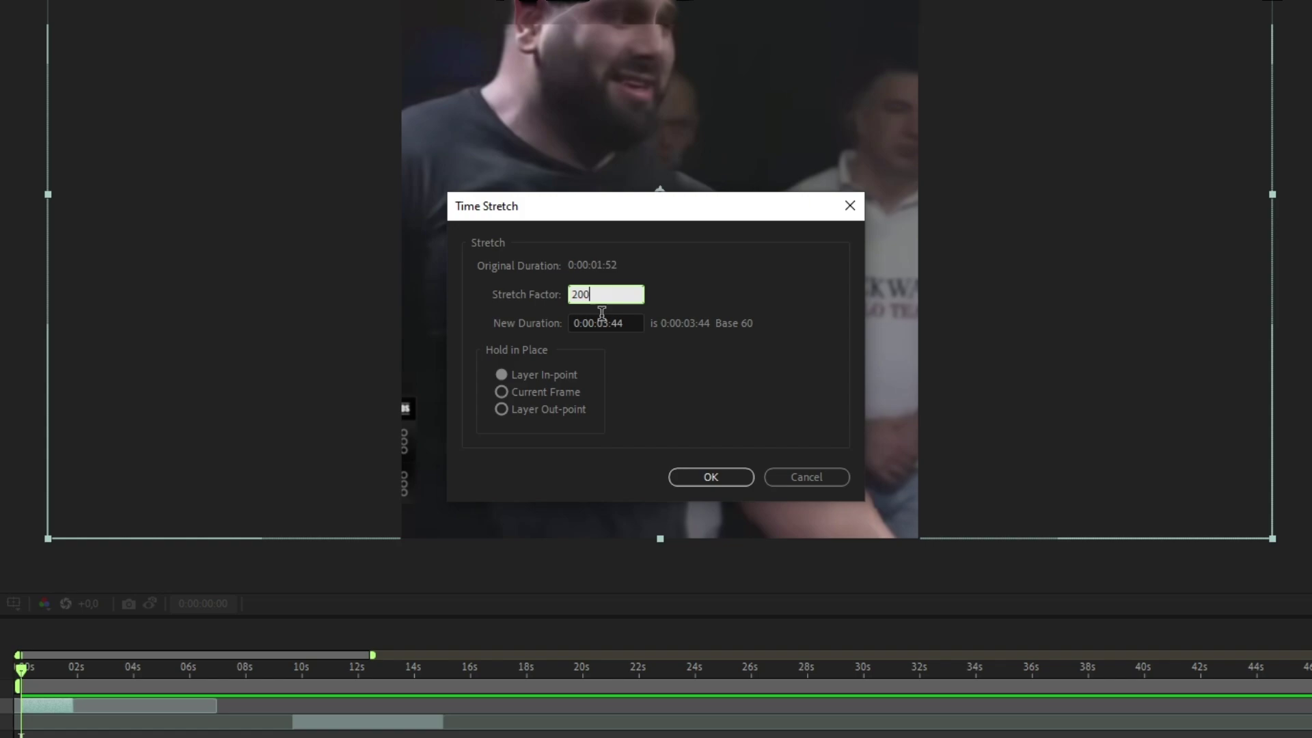
Slow the clip with a 200 stretch factor, give it Pixel Motion frame blending, and preview
left_click(707, 479)
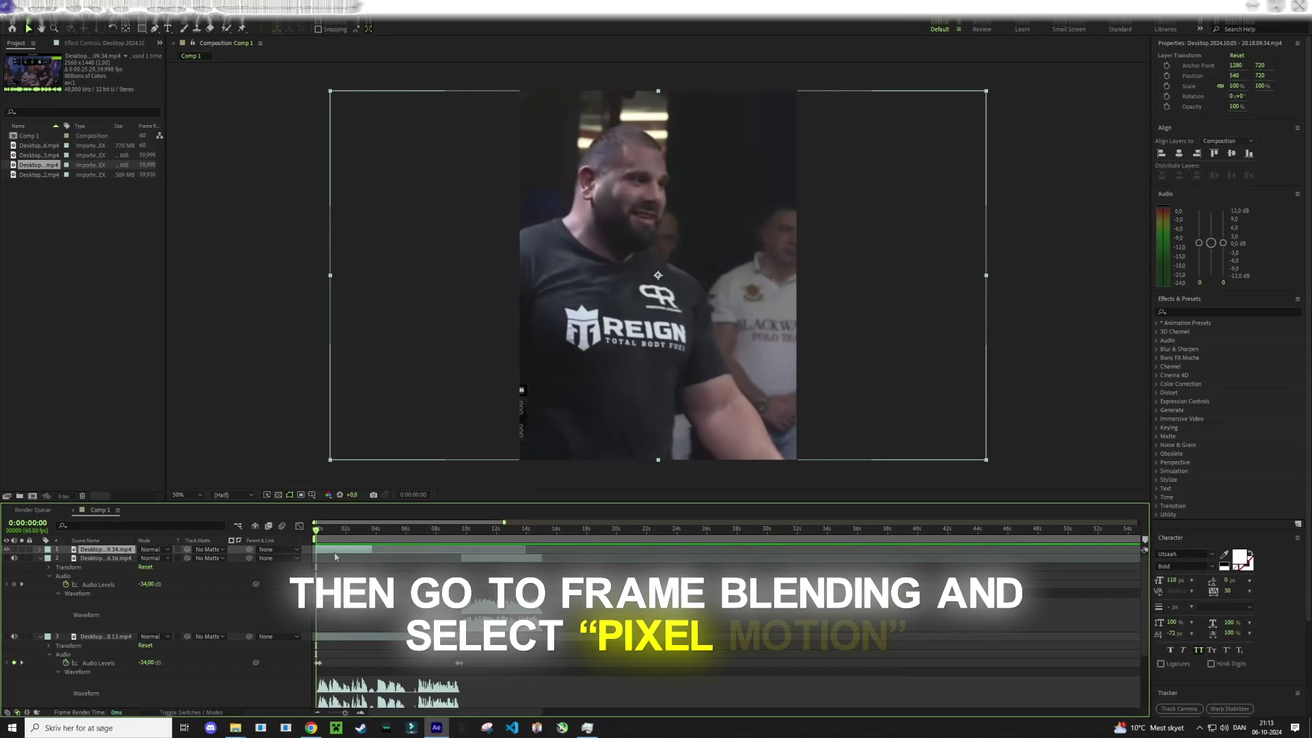
right_click(375, 555)
mouse_move(478, 286)
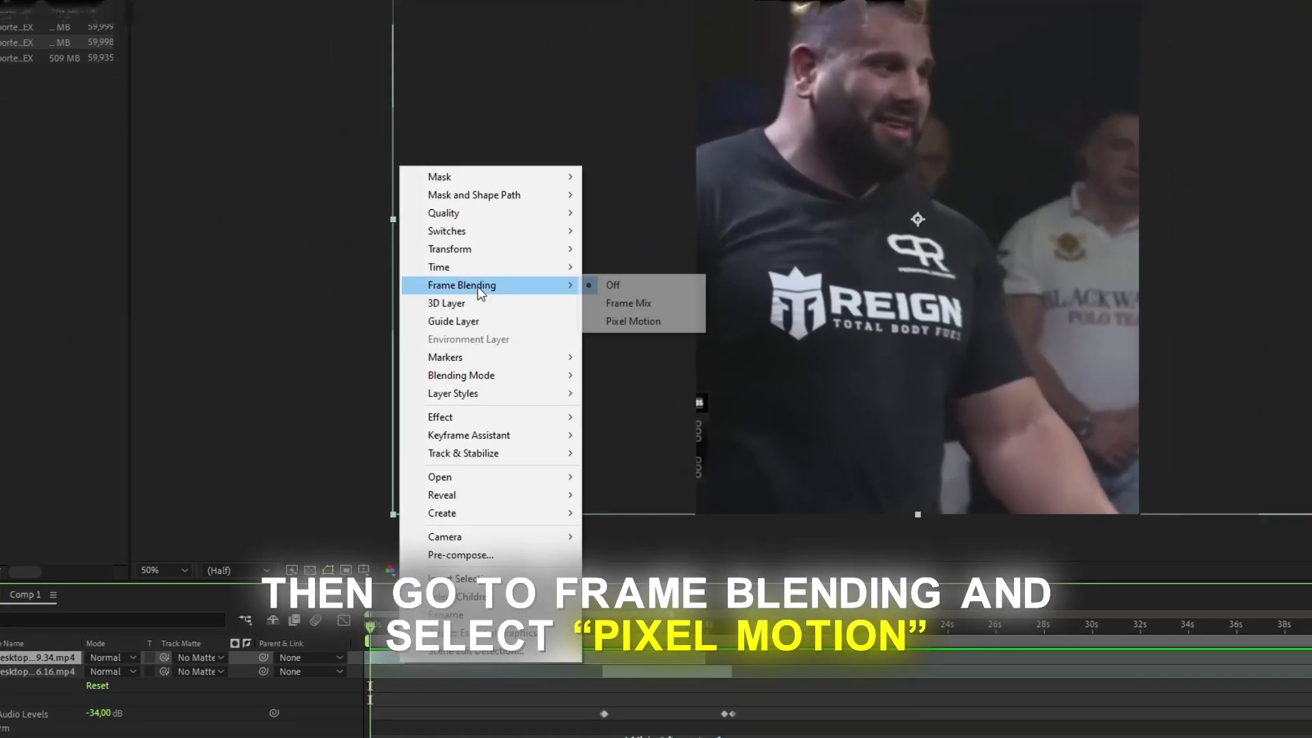
left_click(622, 323)
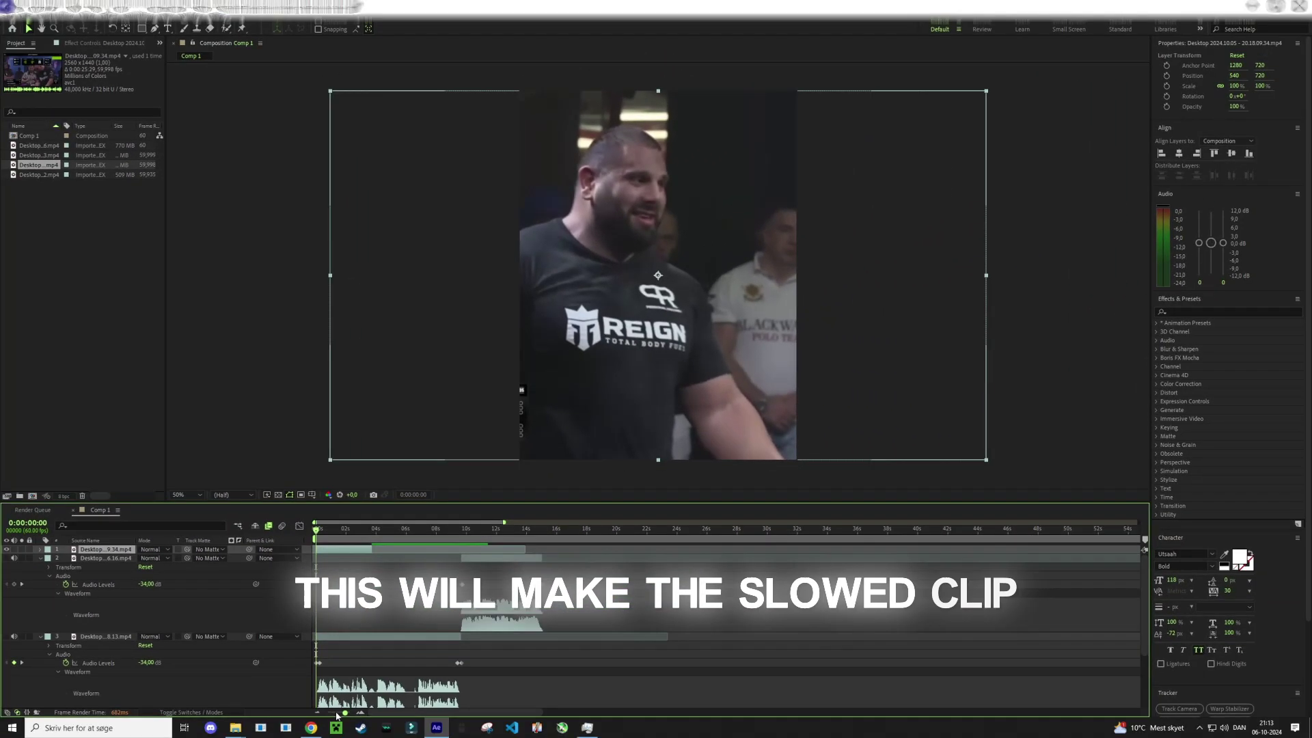
left_click(362, 714)
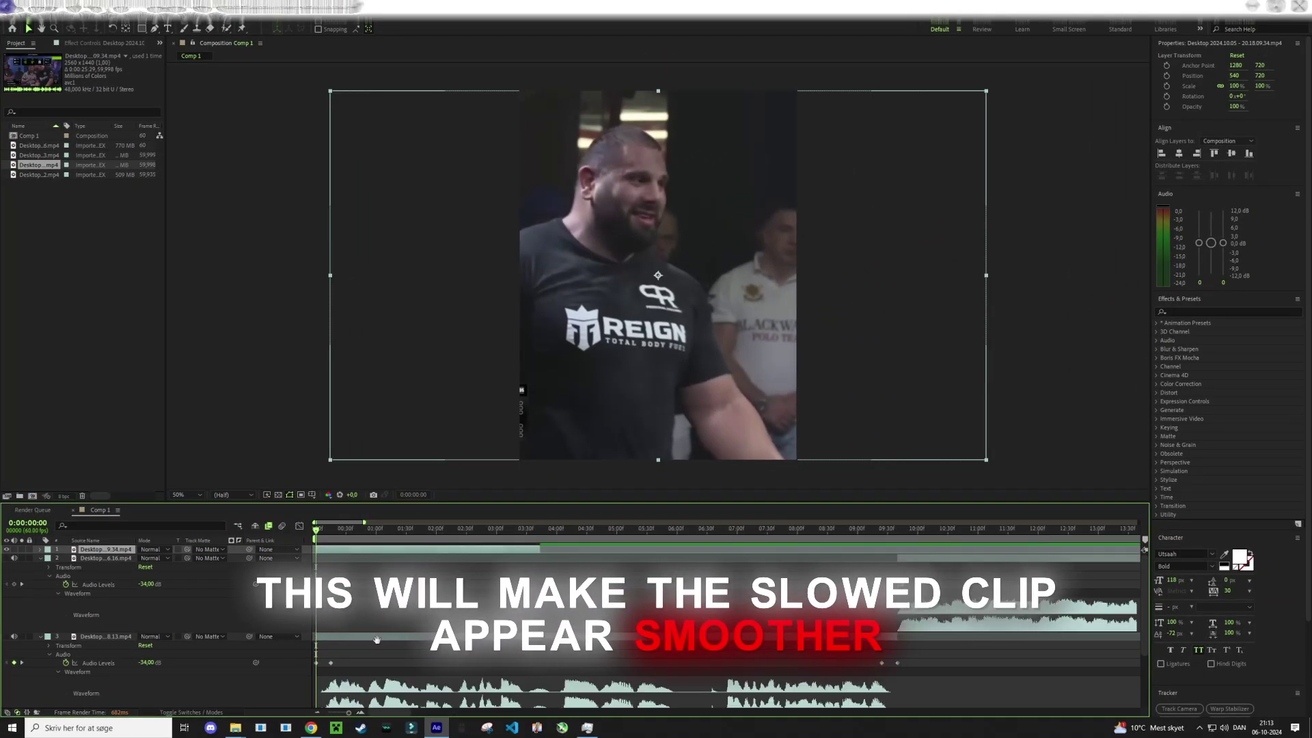
key("space")
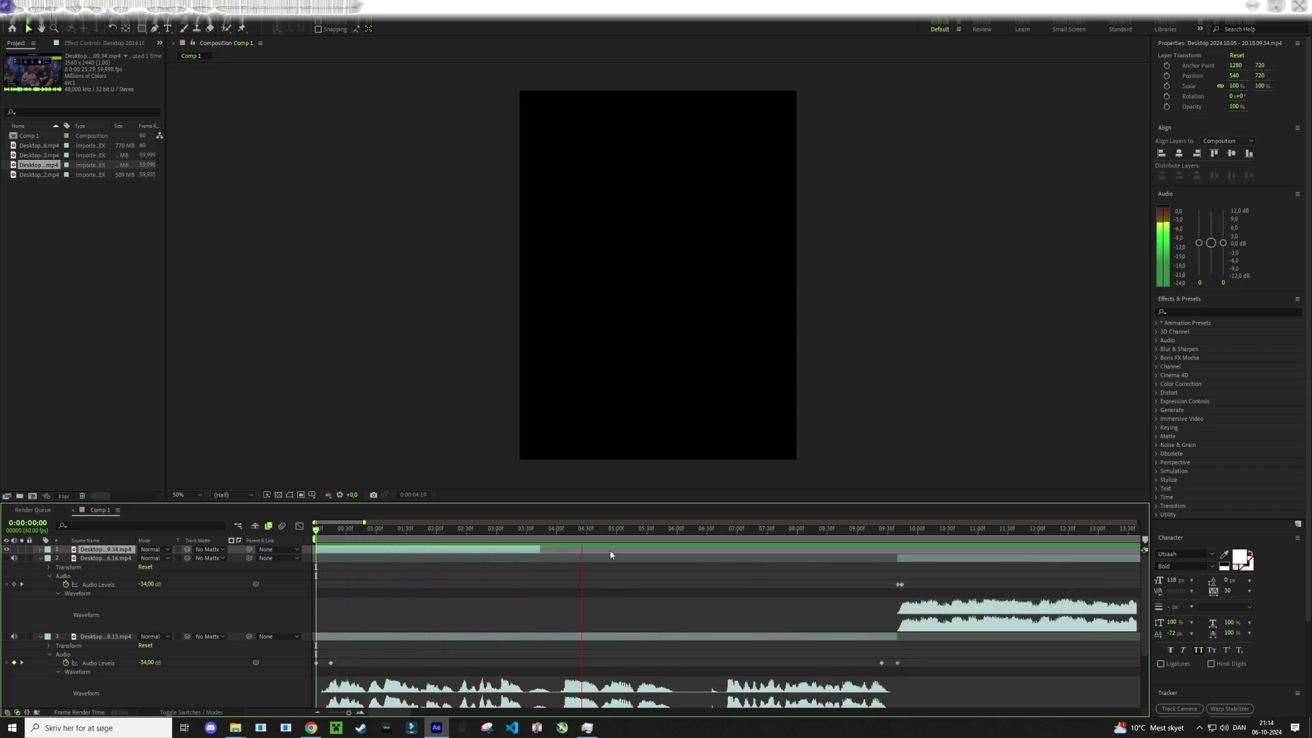
key("space")
key("space")
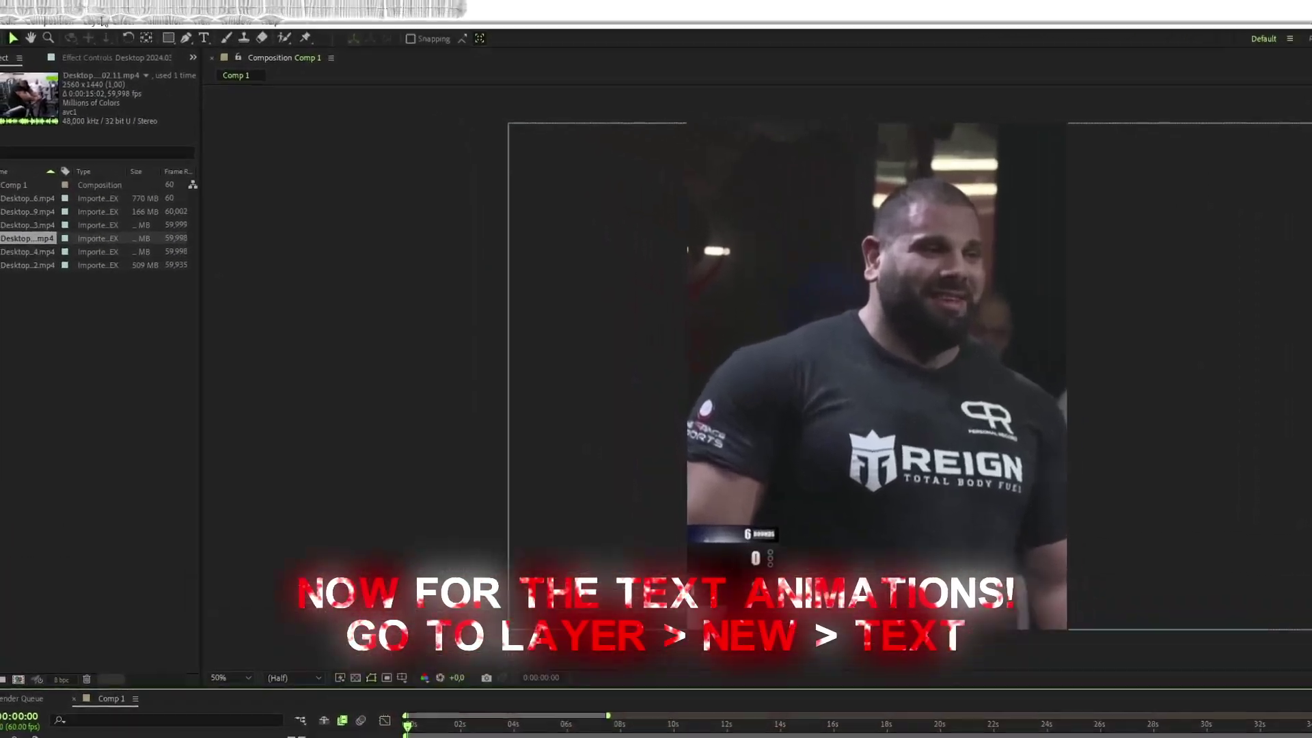
Add a new text layer with Layer > New > Text and select it in the timeline
left_click(87, 10)
mouse_move(171, 42)
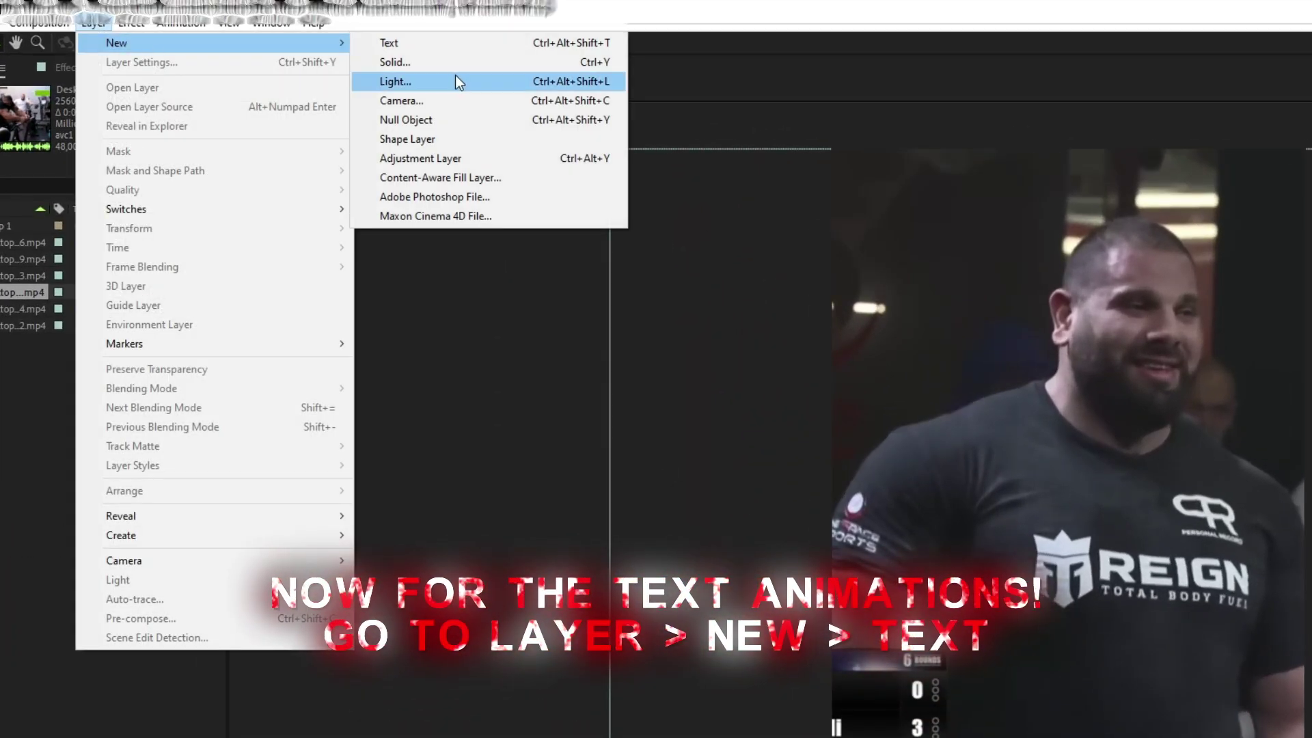
left_click(429, 42)
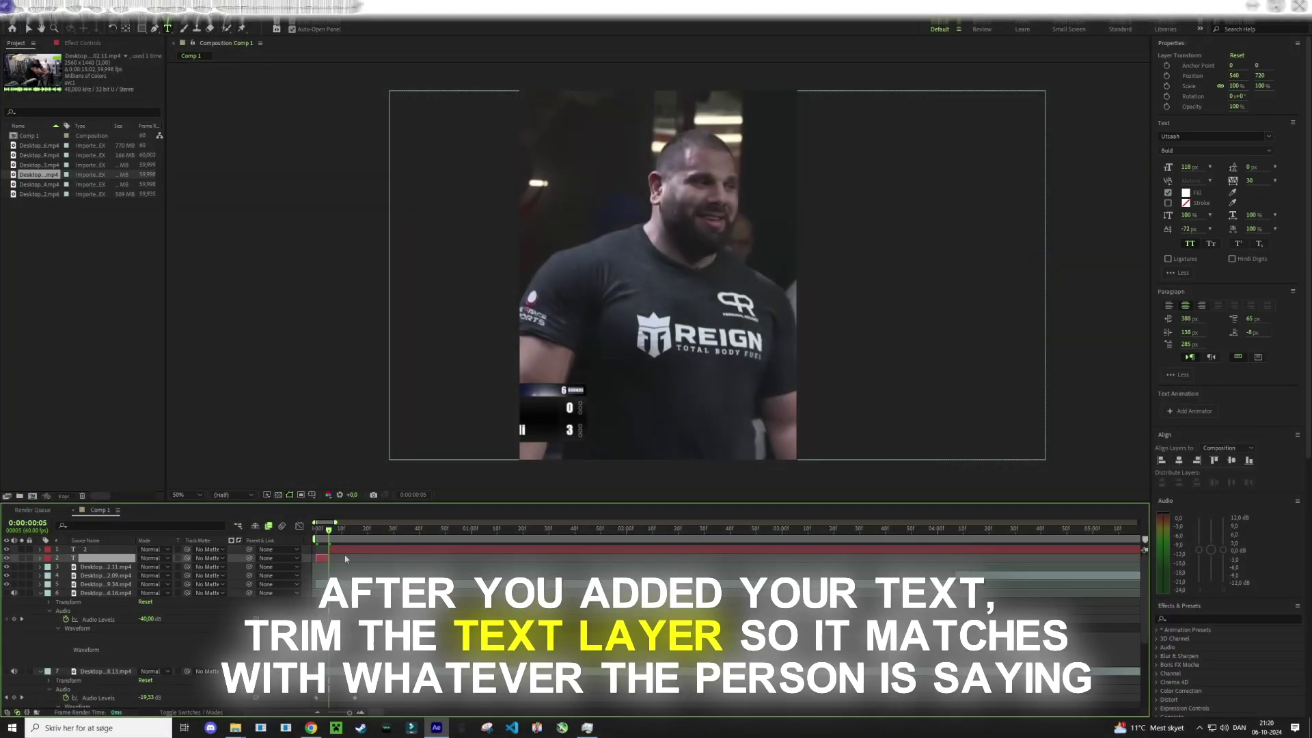
left_click(356, 547)
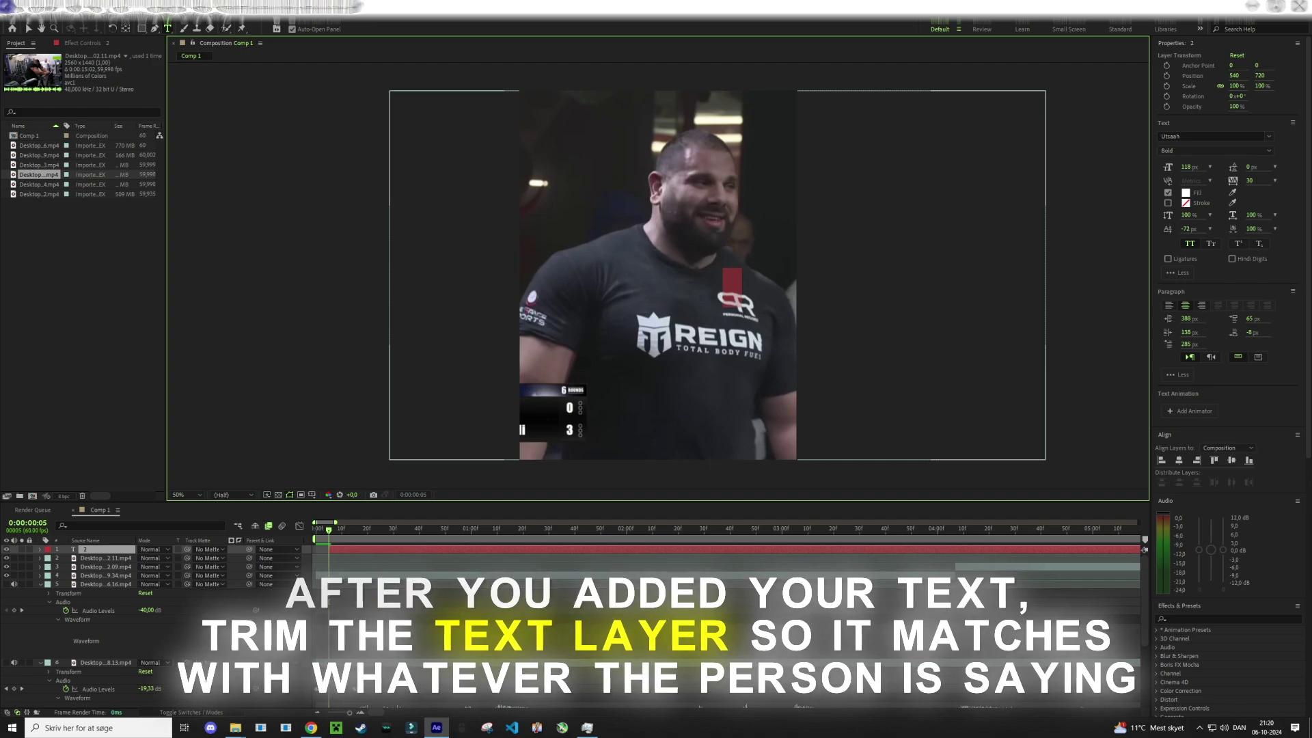
left_click(377, 563)
left_click(384, 549)
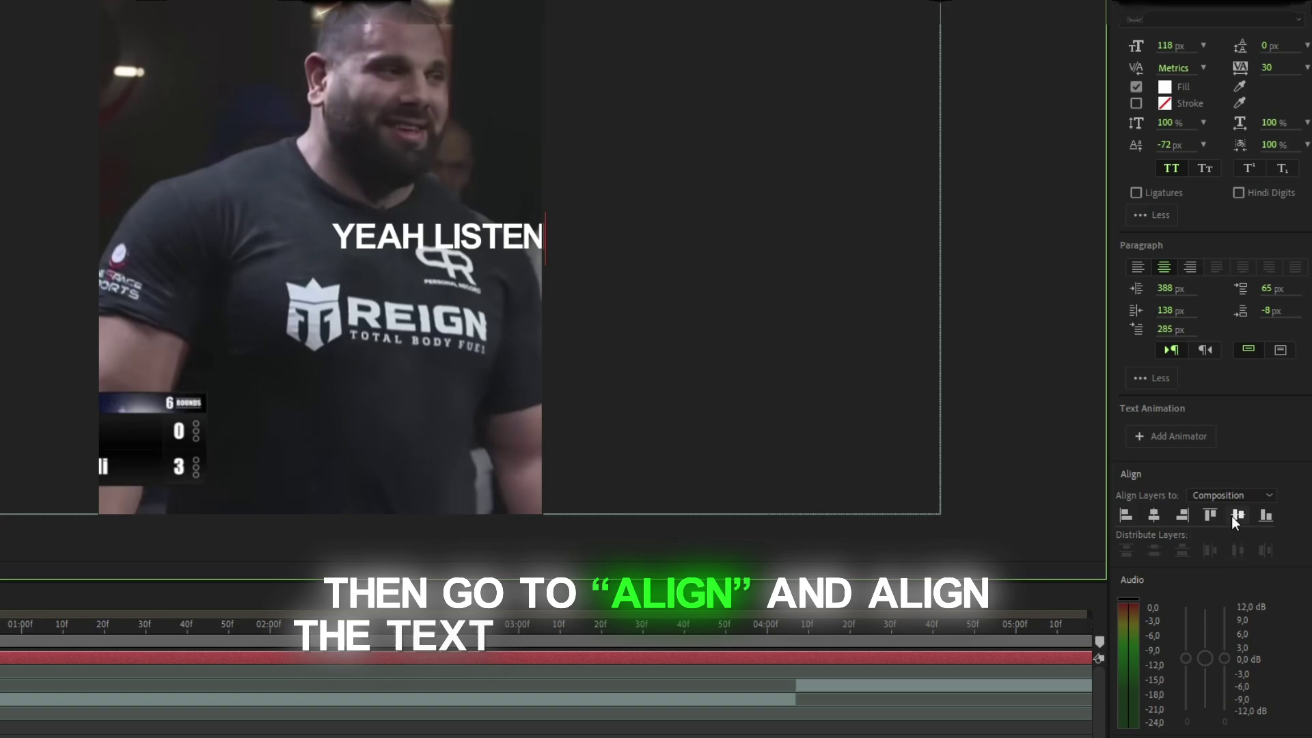
Centre the YEAH LISTEN caption horizontally and apply the Fade Up Words preset to it
left_click(1179, 459)
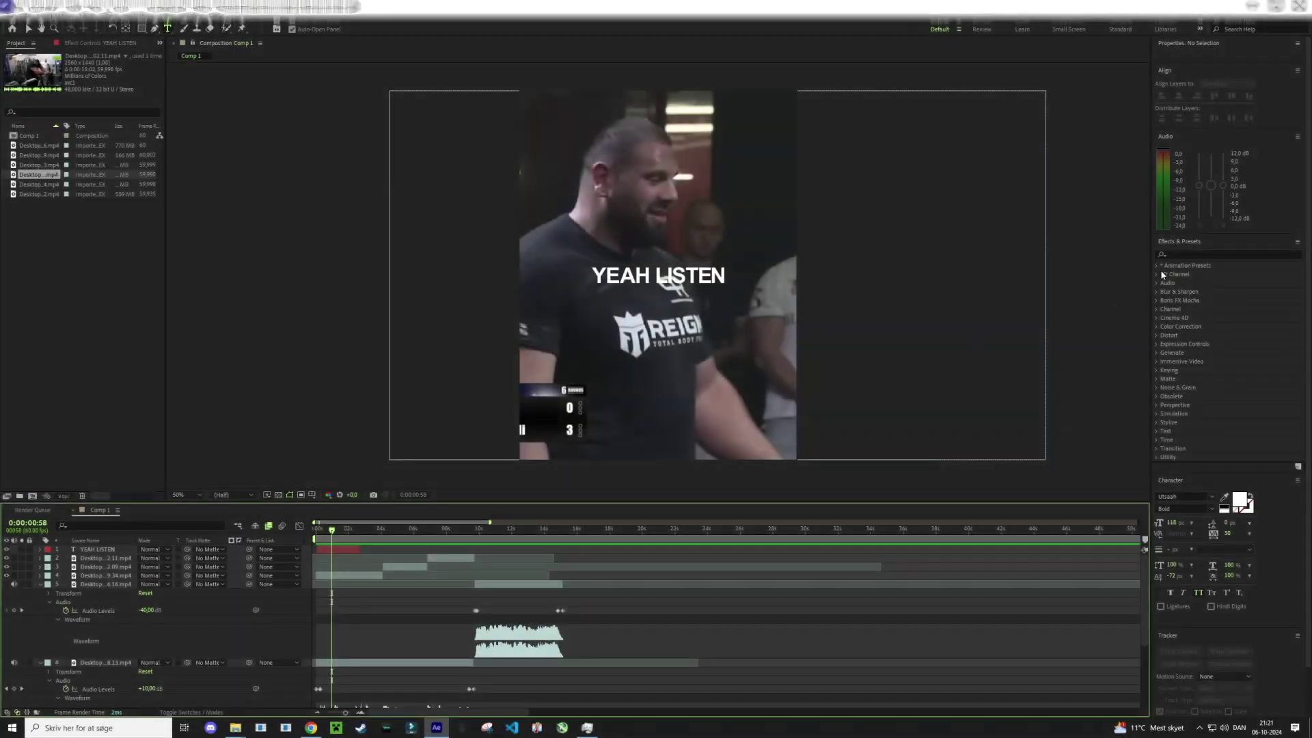
left_click(1208, 255)
type("ade")
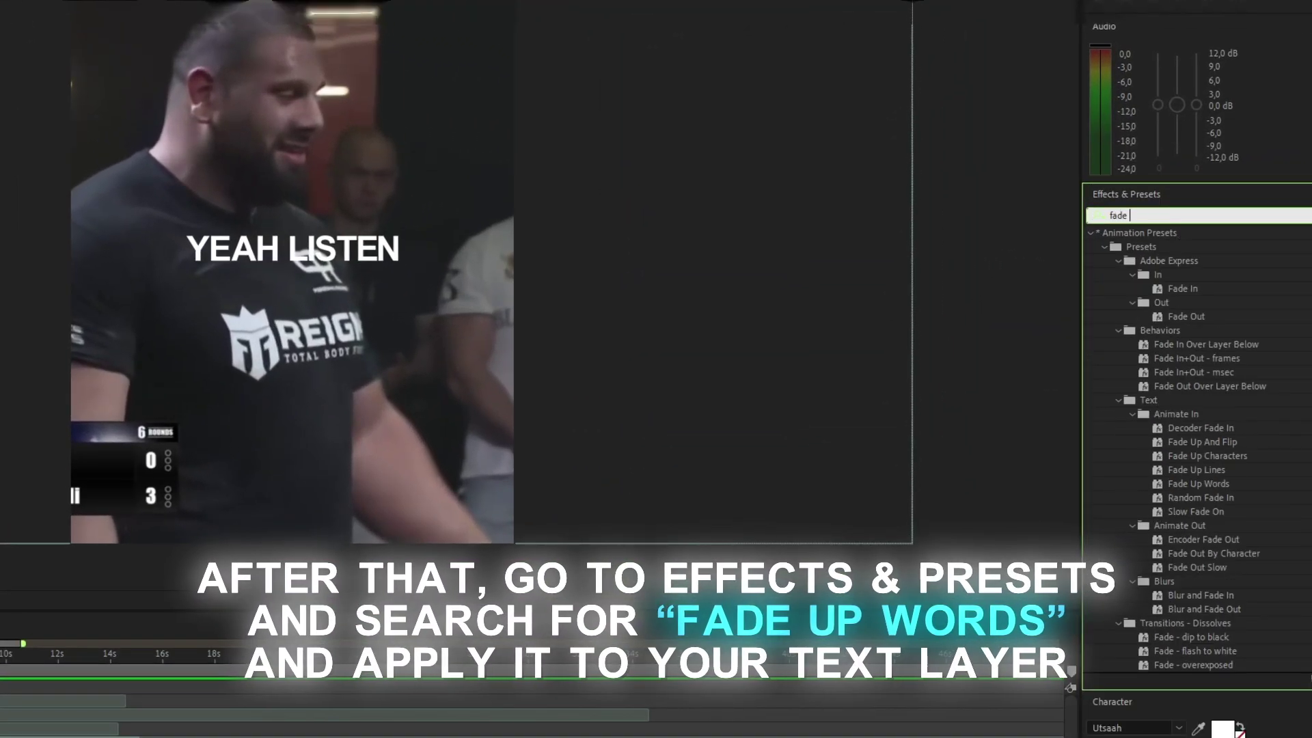
type(" up")
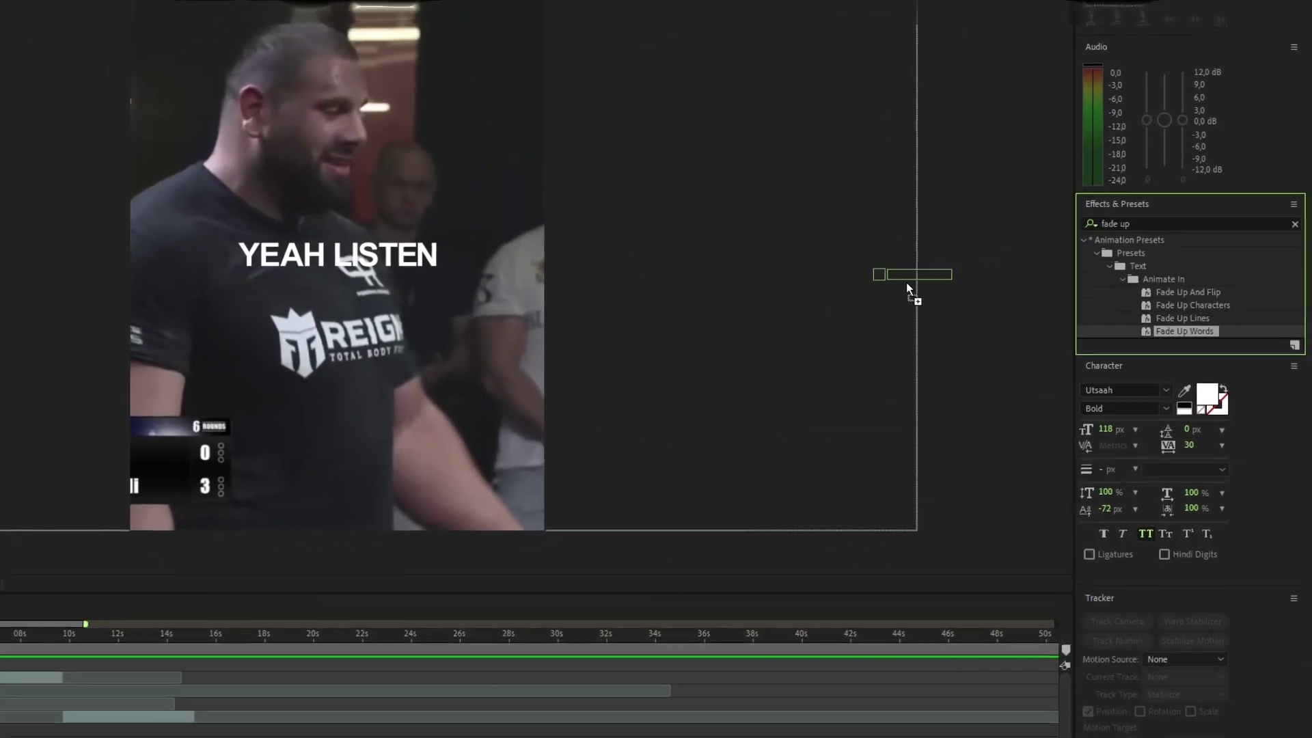
left_click_drag(1208, 334, 907, 282)
Move the fade's Start keyframes to the layer's start and preview the word-by-word fade
left_click(363, 713)
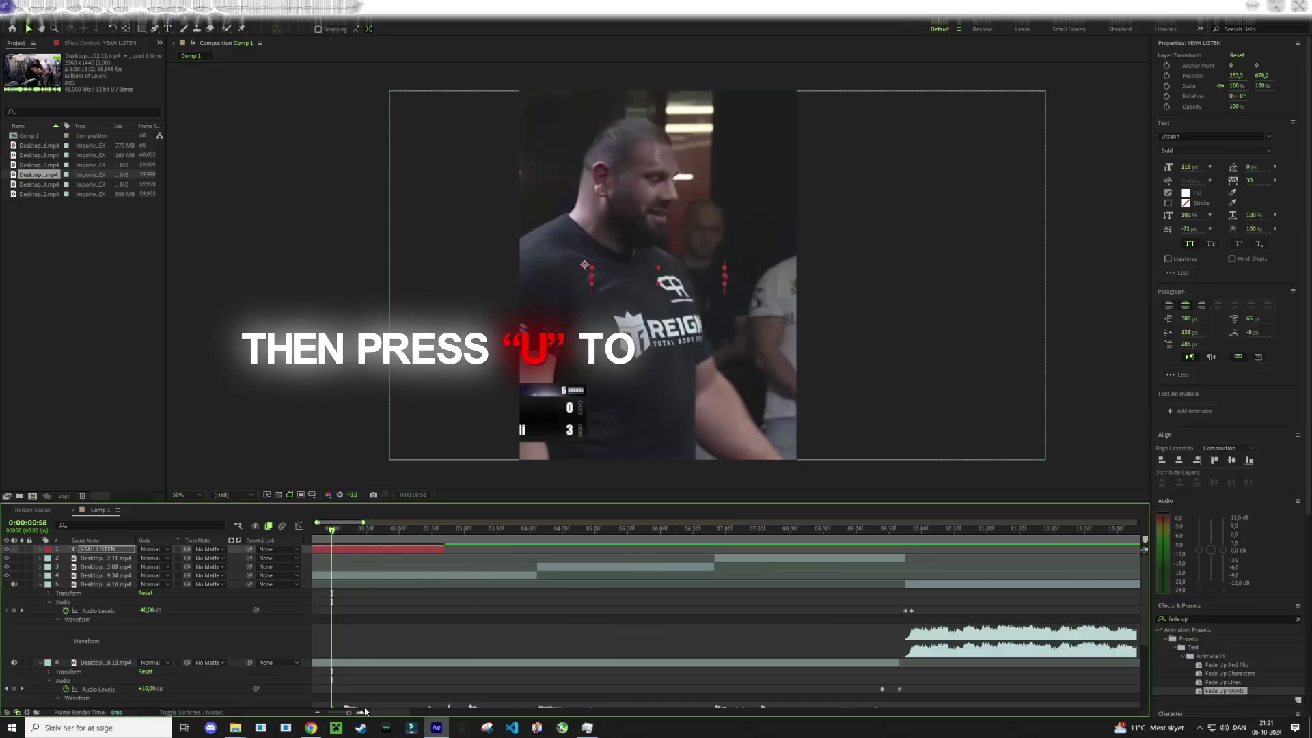
key("u")
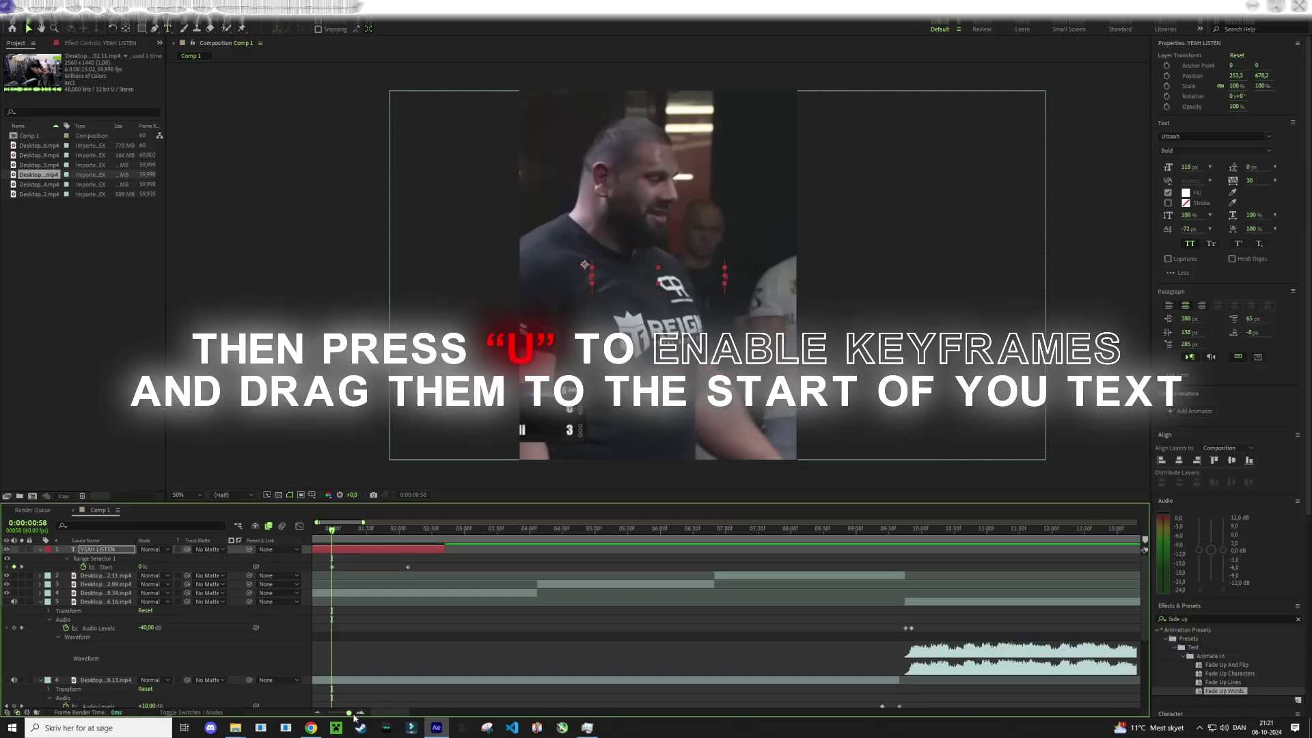
scroll(477, 569, "left", 2)
left_click_drag(477, 563, 373, 574)
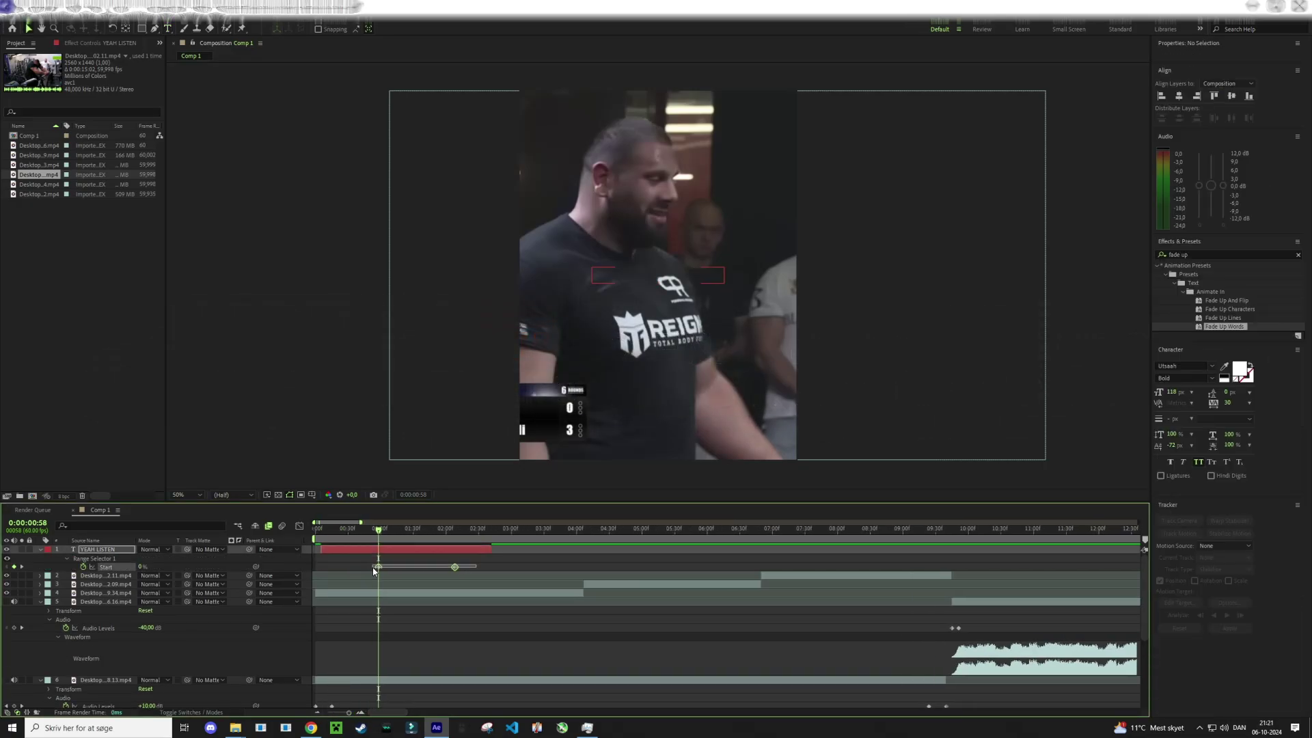
left_click_drag(323, 532, 316, 532)
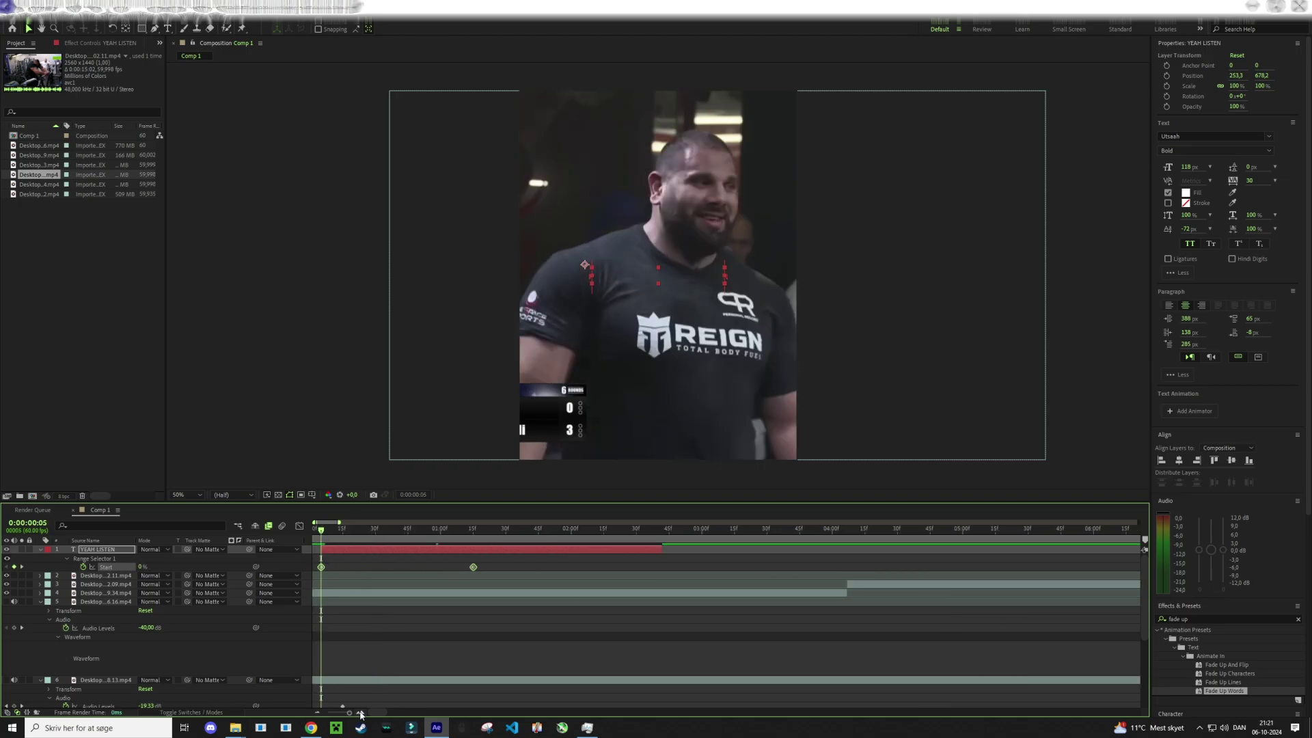
left_click(443, 573)
key("equal")
key("space")
key("space")
left_click(436, 538)
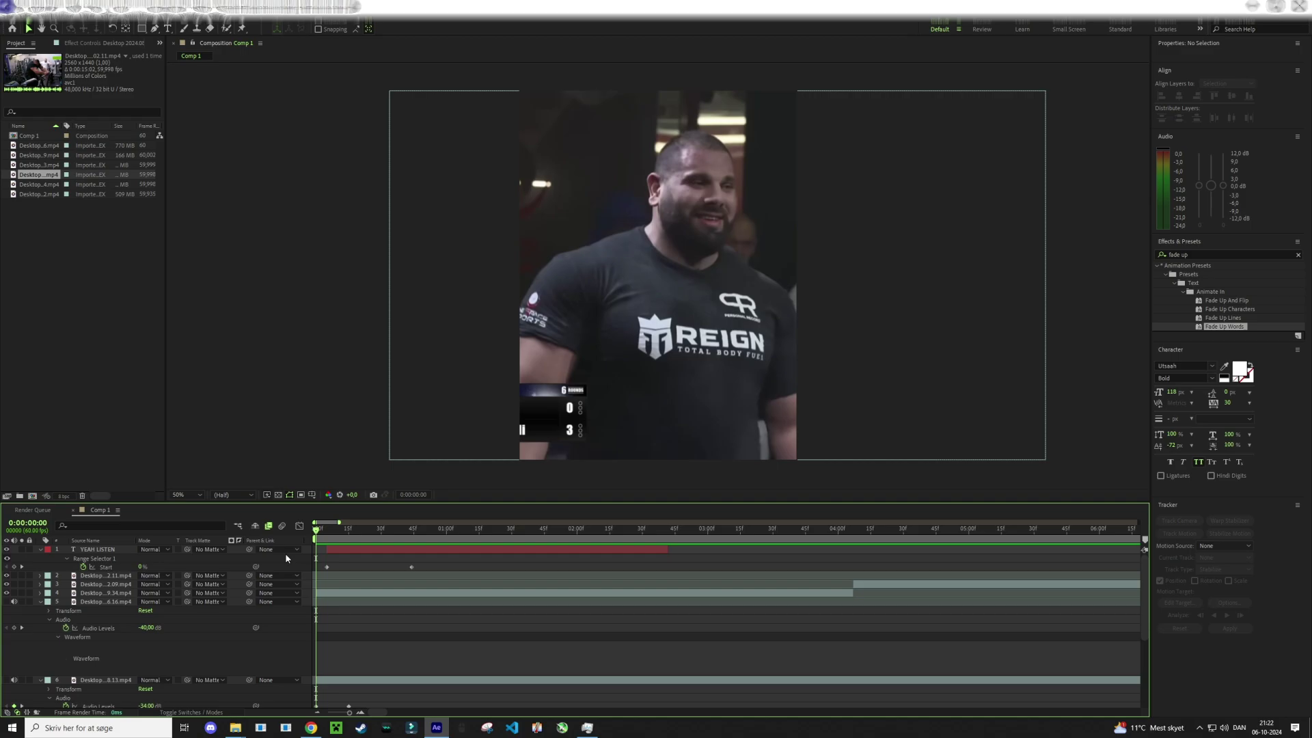
left_click_drag(436, 537, 581, 537)
scroll(678, 623, "down", 3)
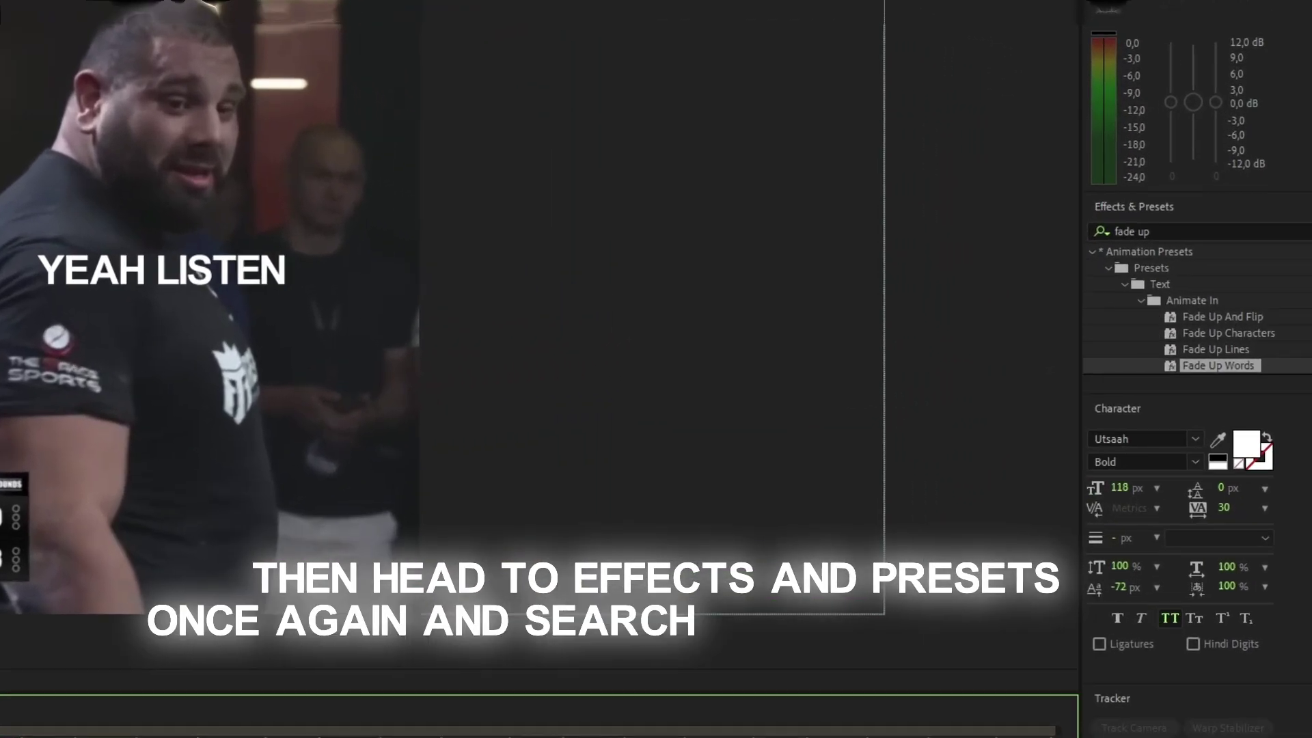
Apply Fade Out Slow to the YEAH LISTEN caption and preview the fade in and out
left_click(1296, 254)
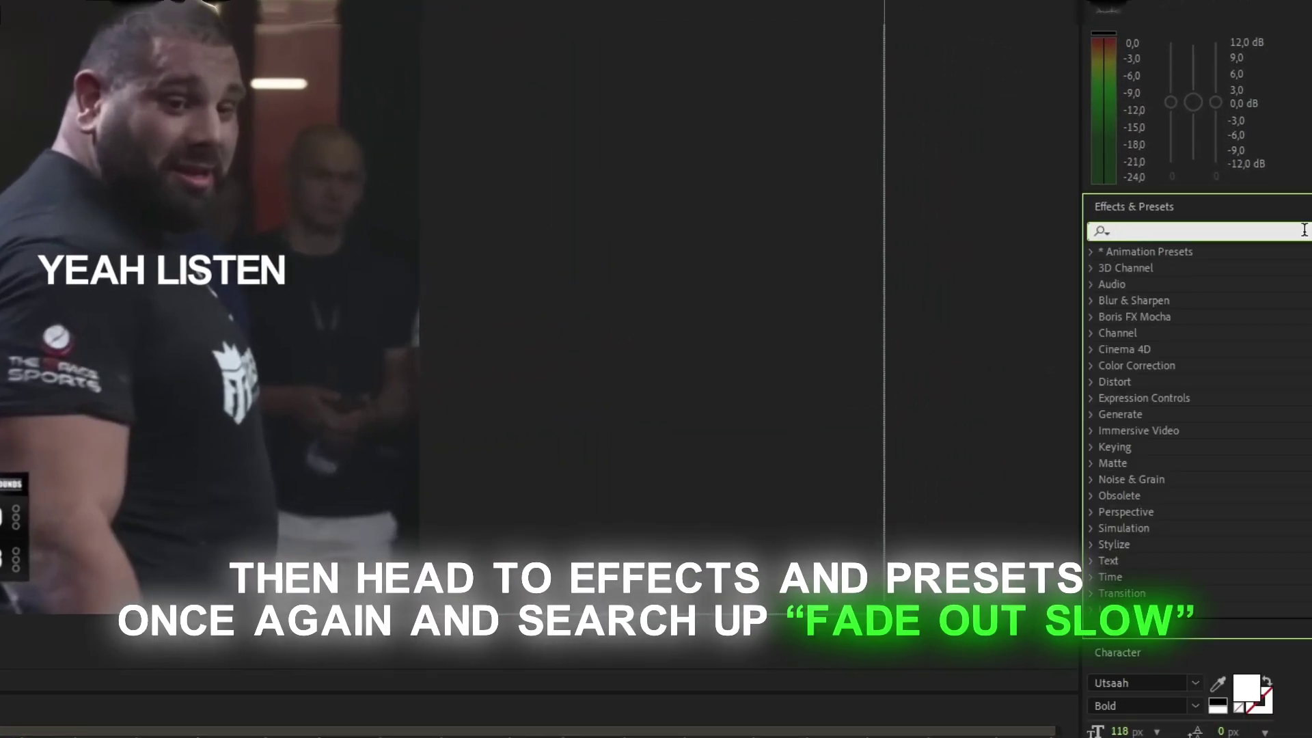
type("dae out sl")
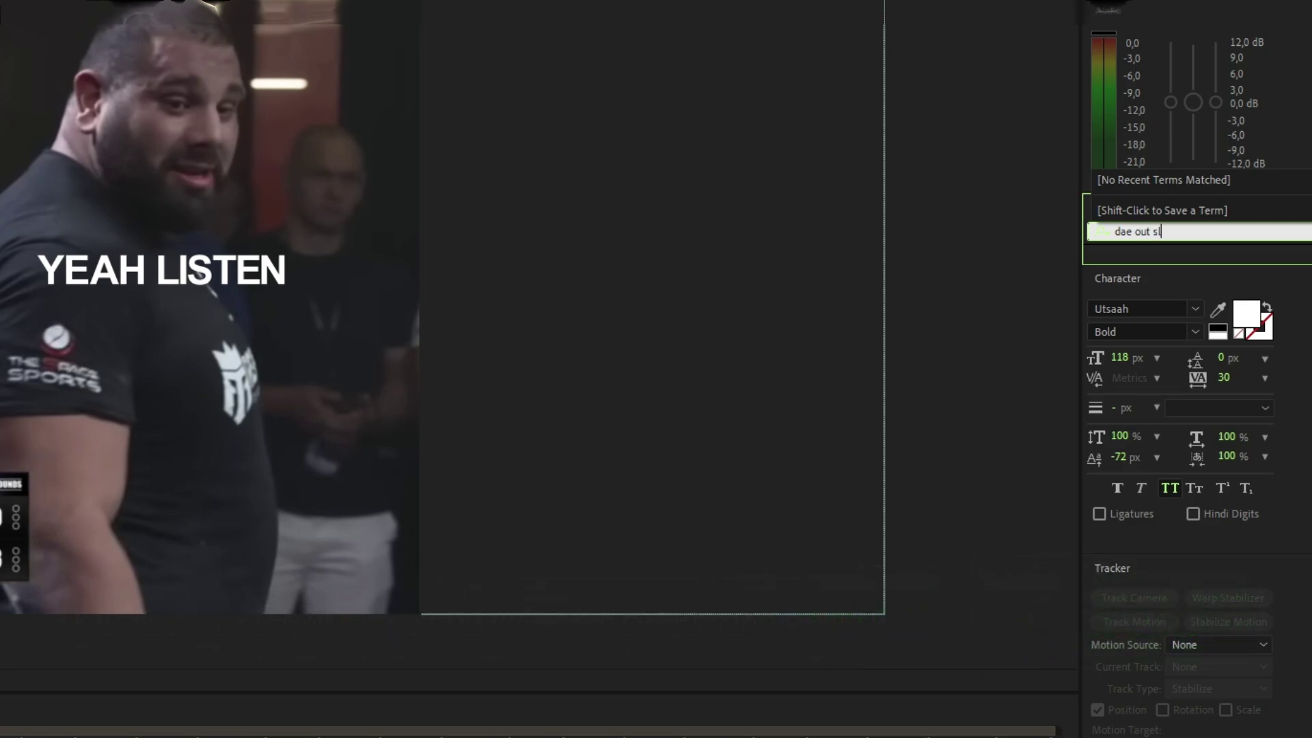
type("fa")
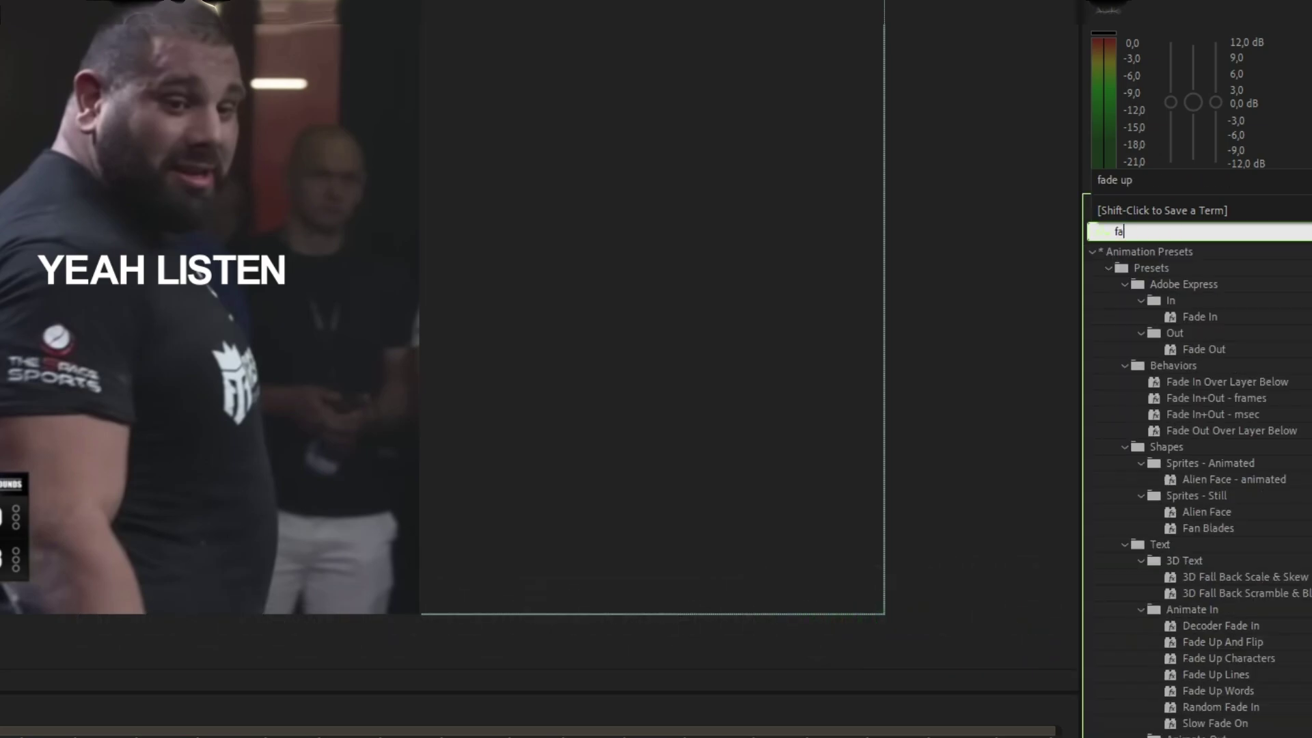
type("de out slow")
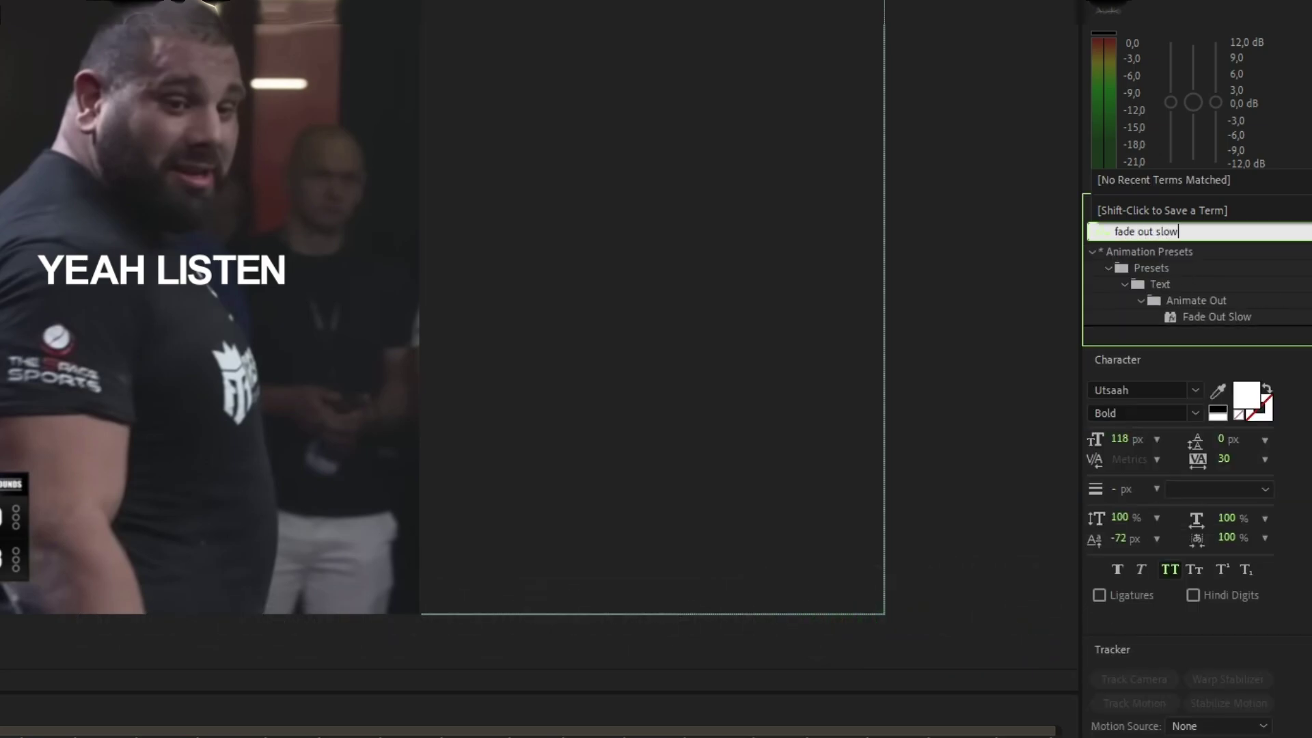
left_click_drag(1181, 314, 618, 555)
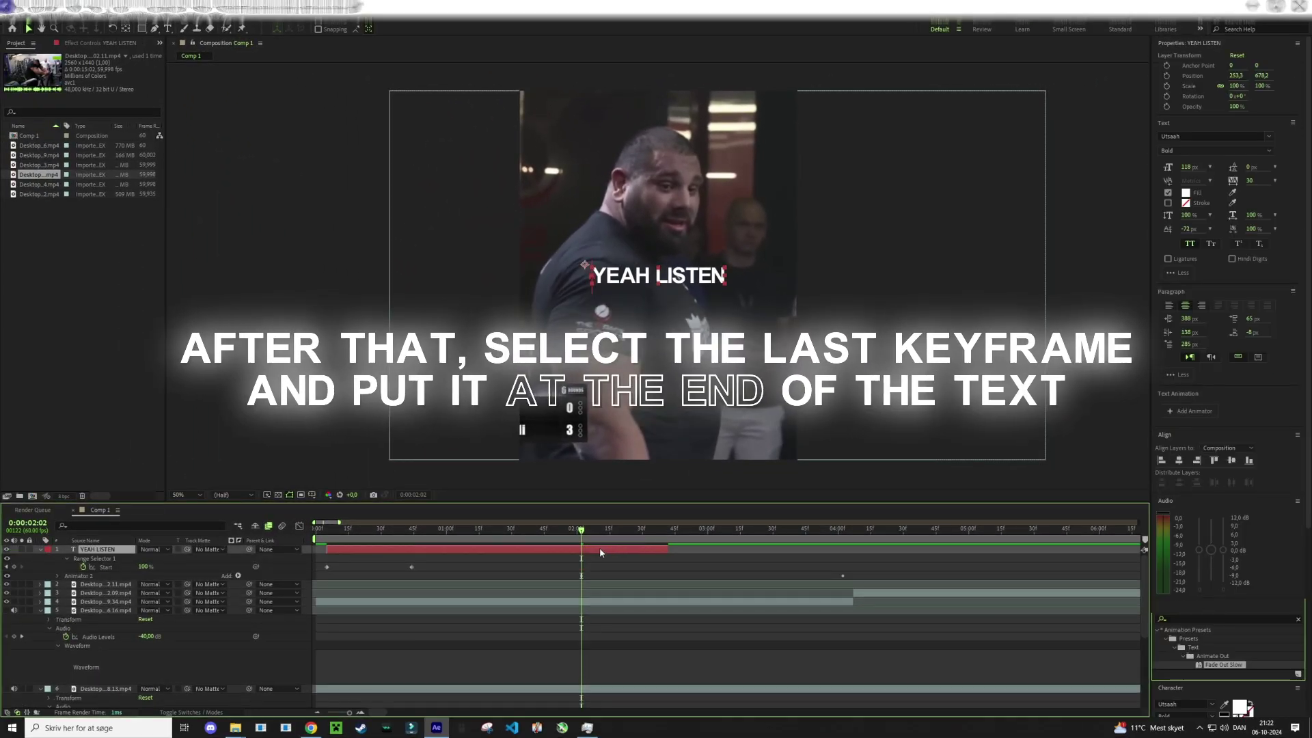
key("u")
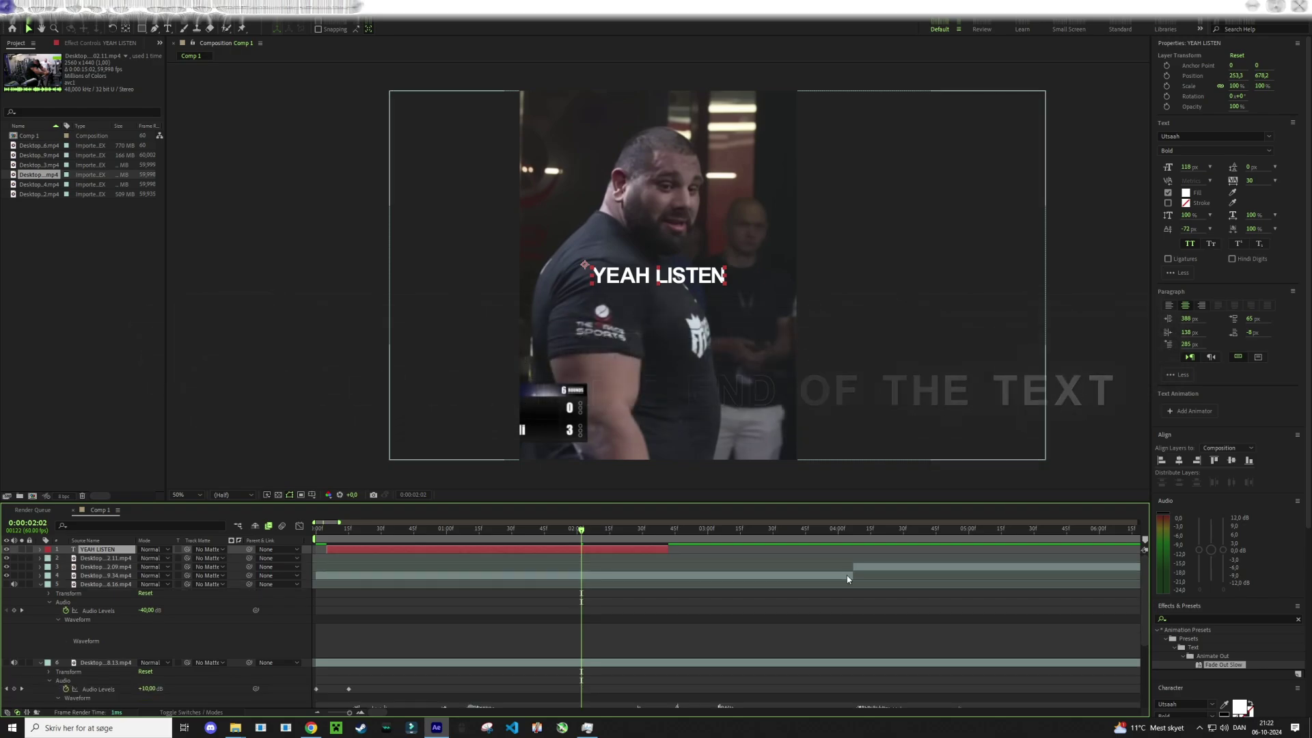
key("u")
left_click(462, 579)
key("space")
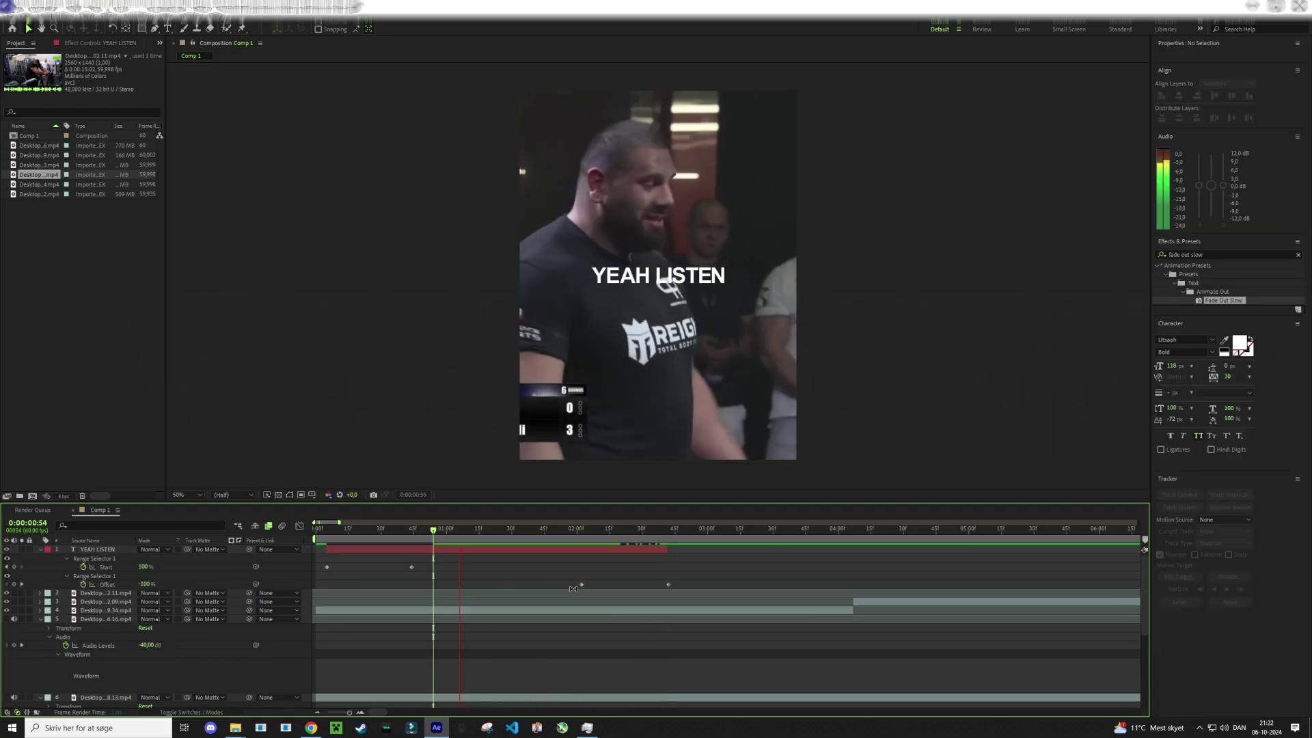
key("space")
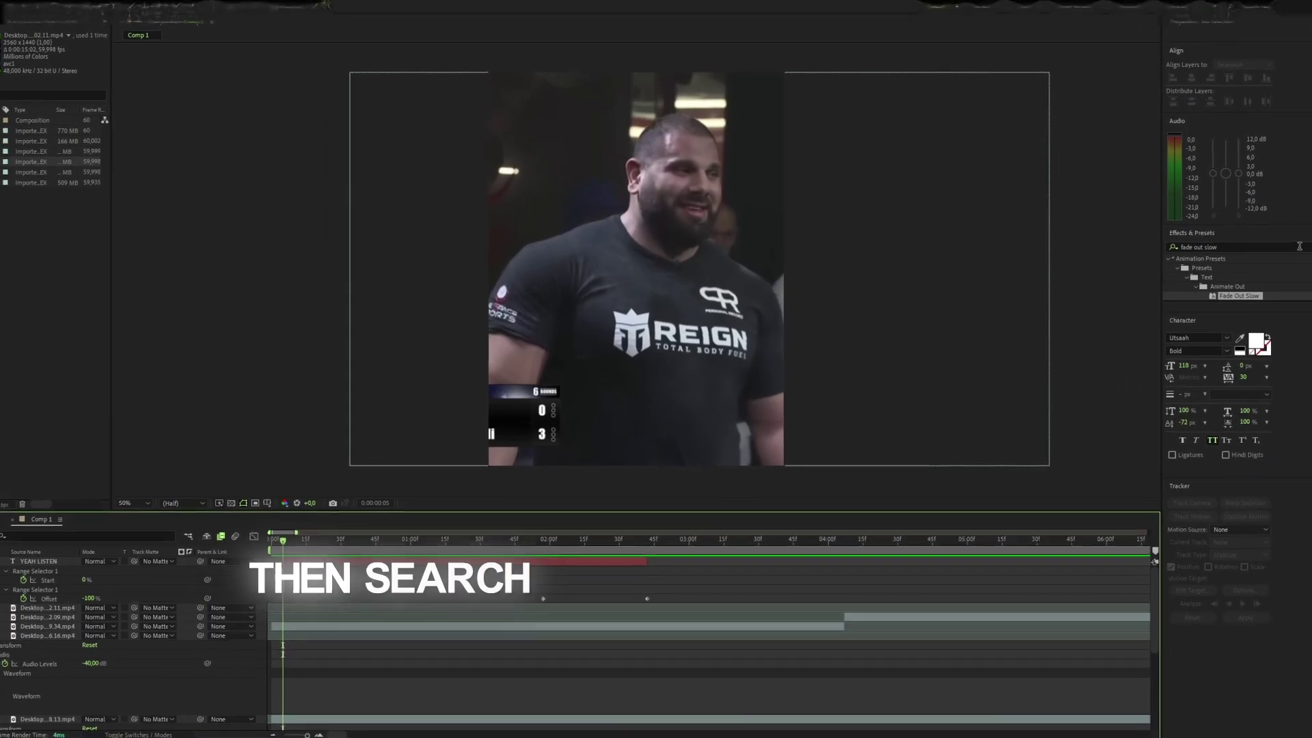
left_click(1298, 254)
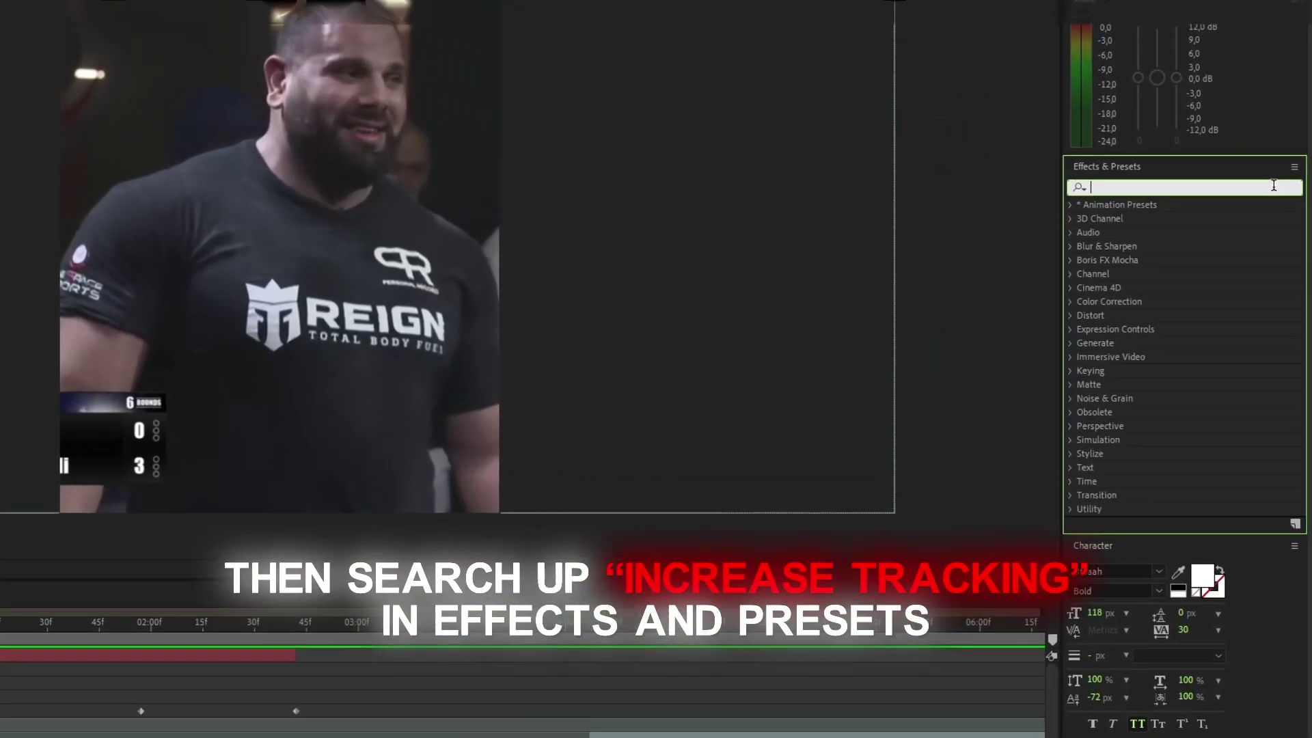
Apply Increase Tracking to the caption and drag its last Tracking Amount keyframe to about 2:42
type("incr")
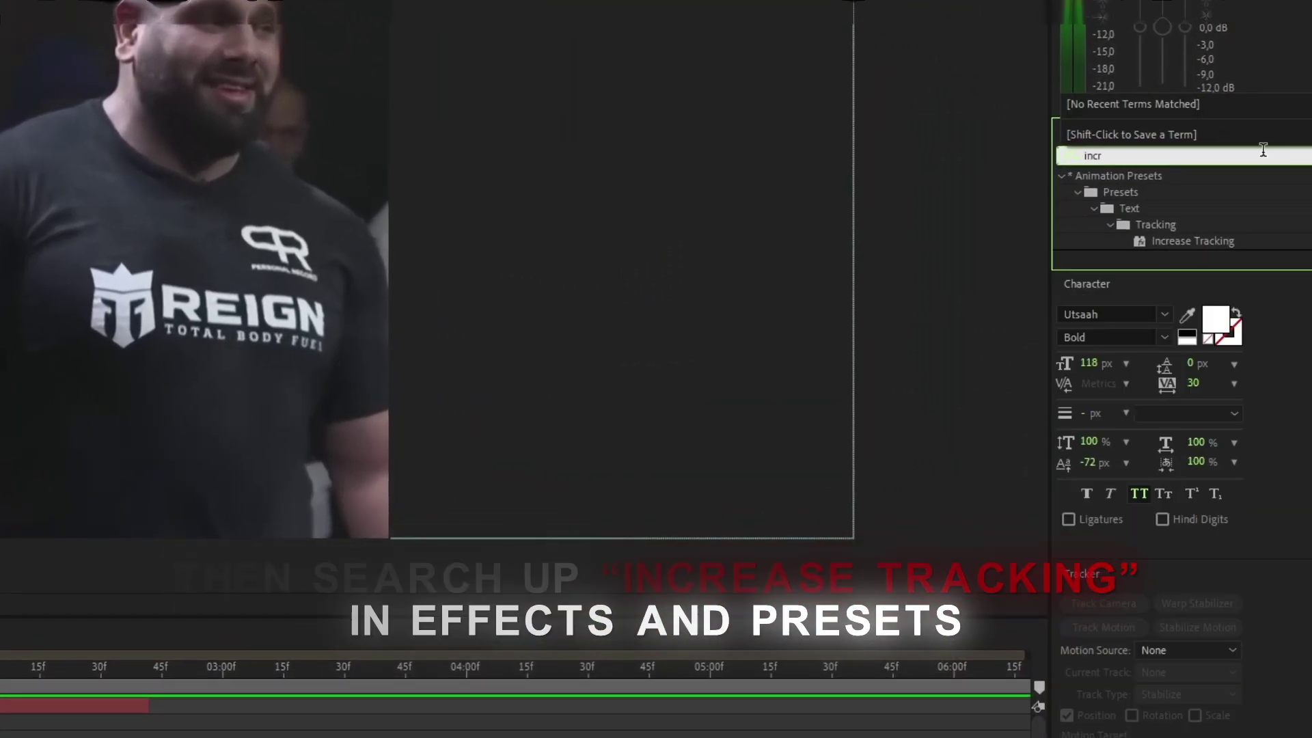
left_click_drag(1220, 240, 931, 182)
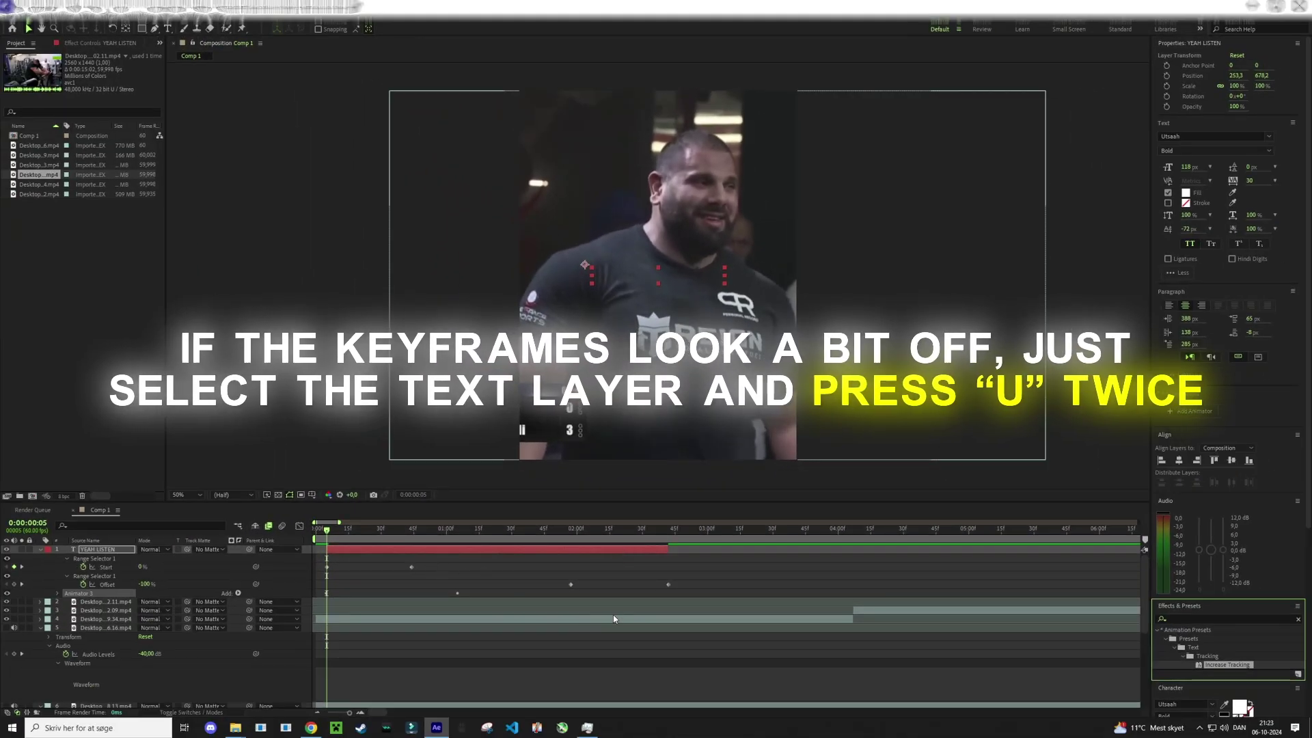
left_click(524, 578)
key("u")
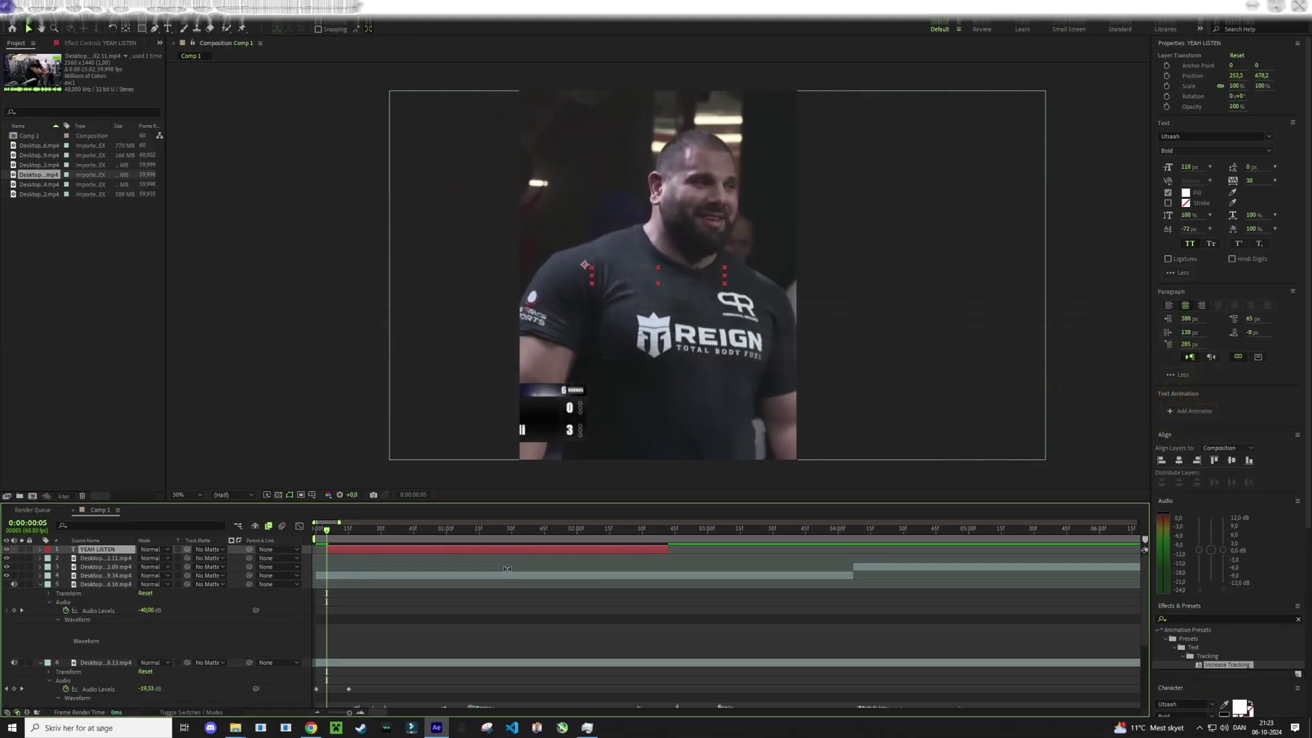
key("u")
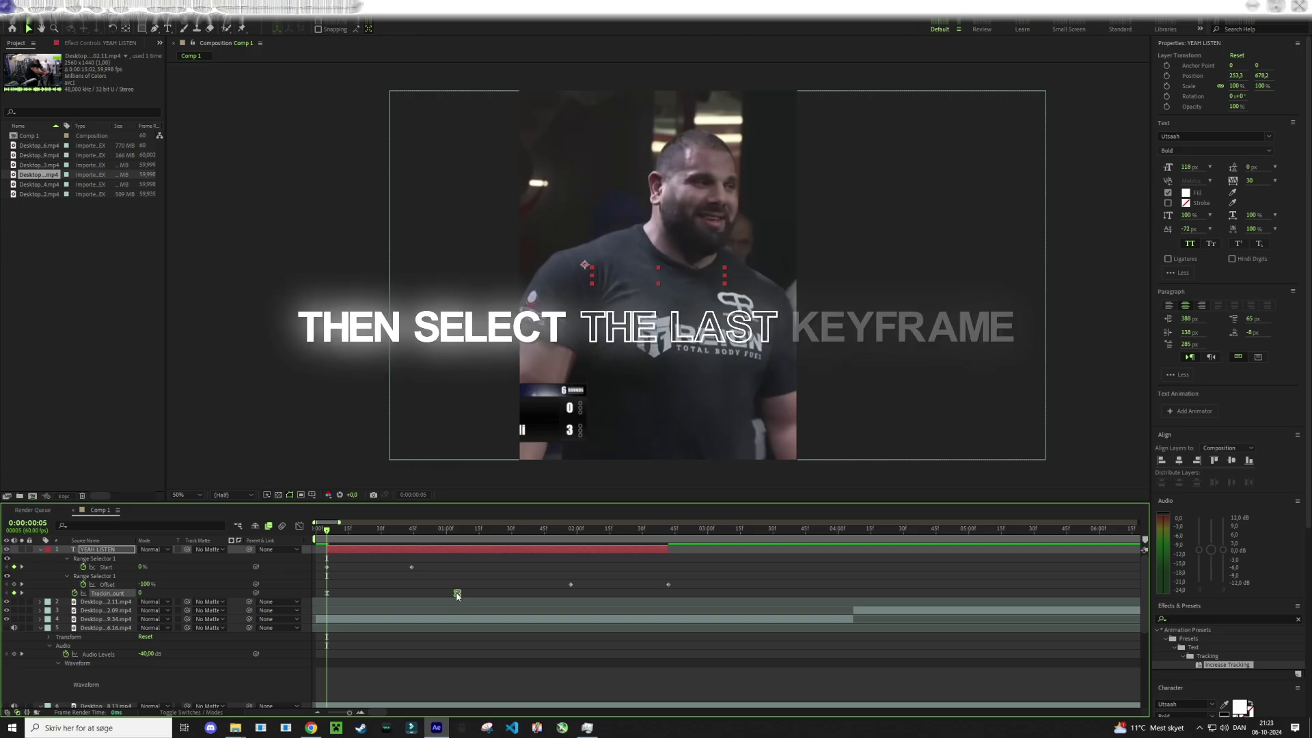
left_click_drag(457, 594, 669, 607)
key("space")
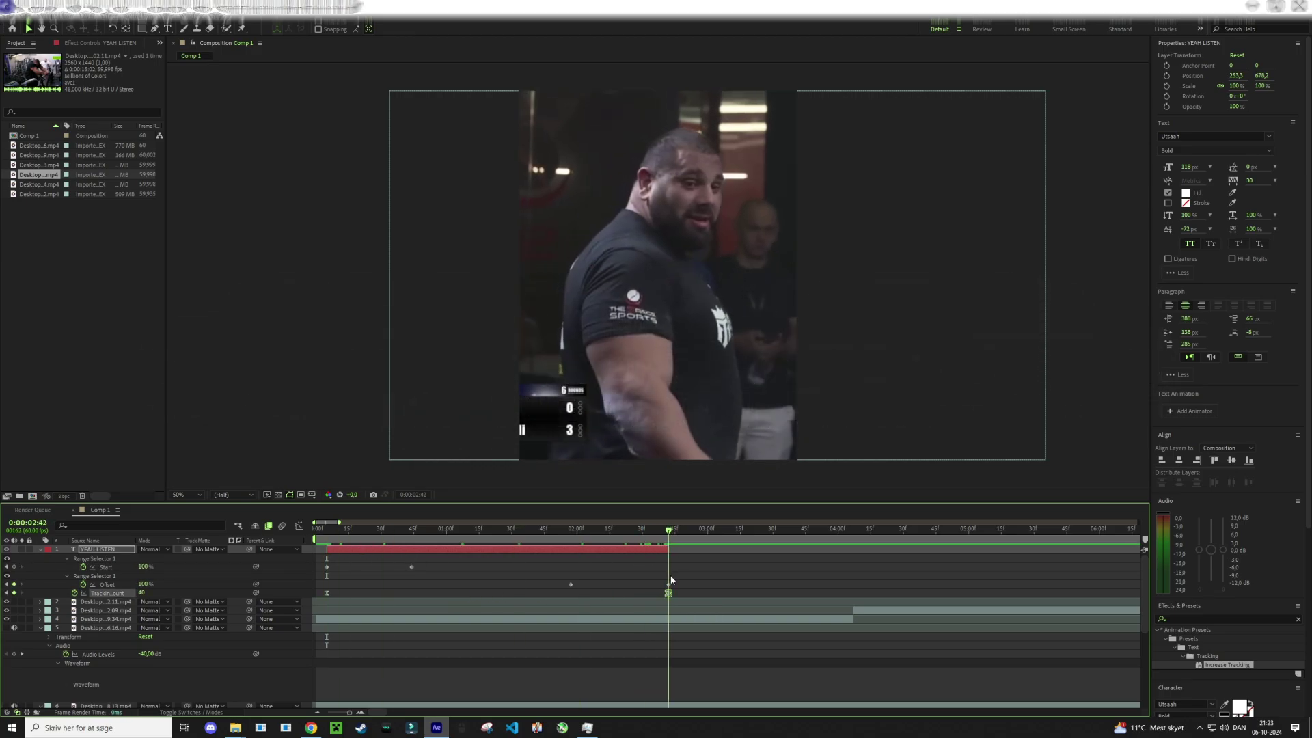
Set the last Tracking Amount keyframe's value to 5 and play back the caption
left_click(326, 593)
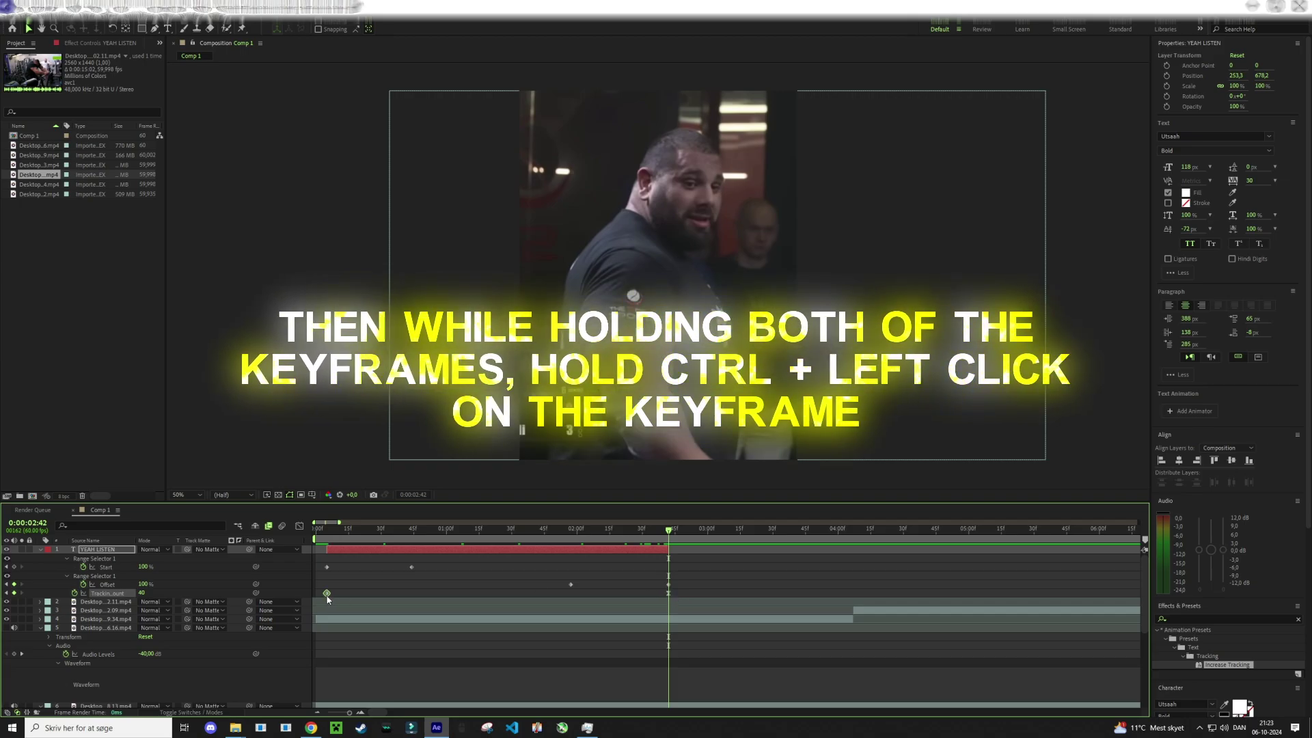
left_click(676, 593)
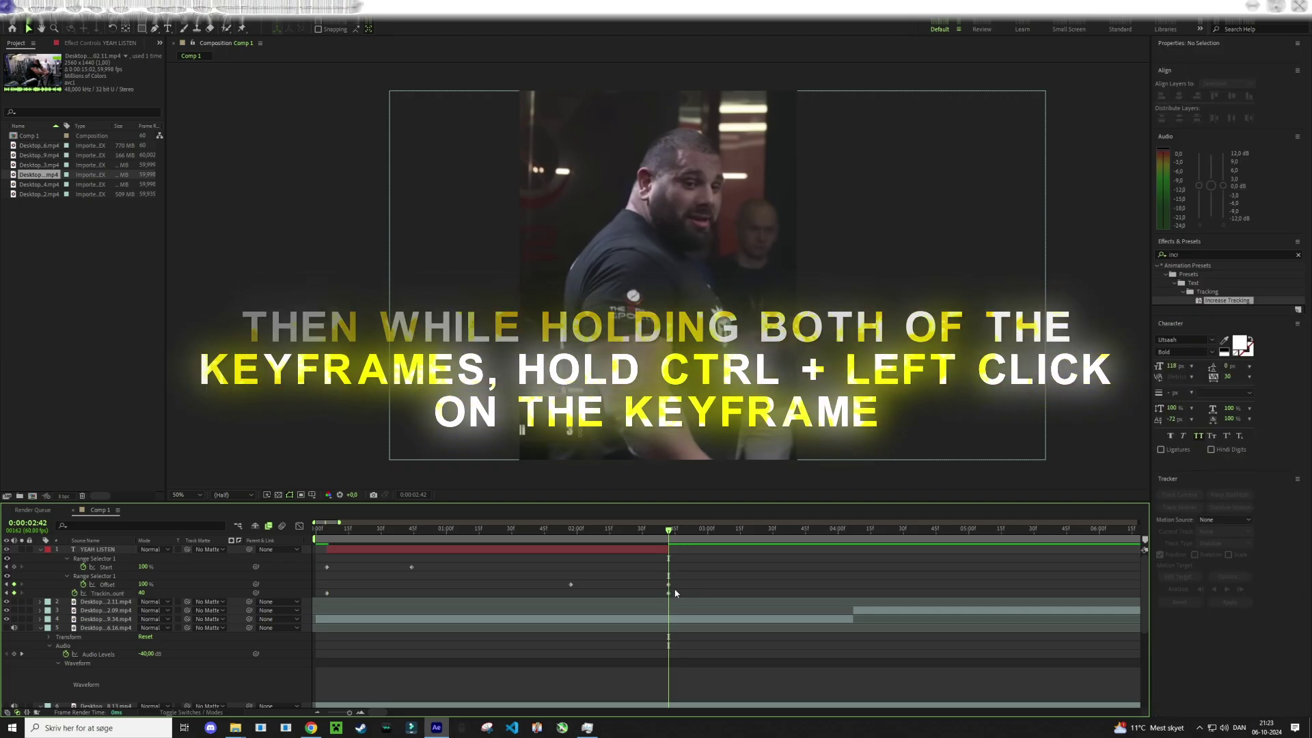
double_click(669, 593)
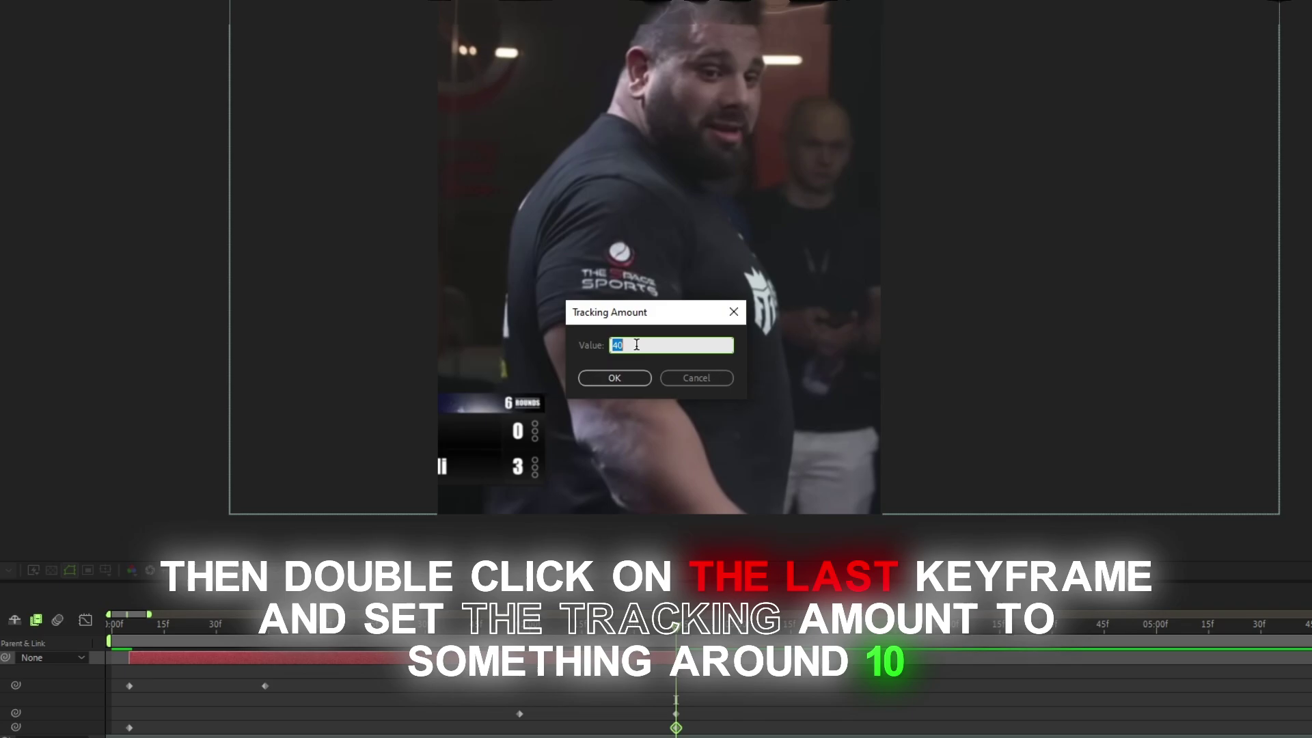
type("5")
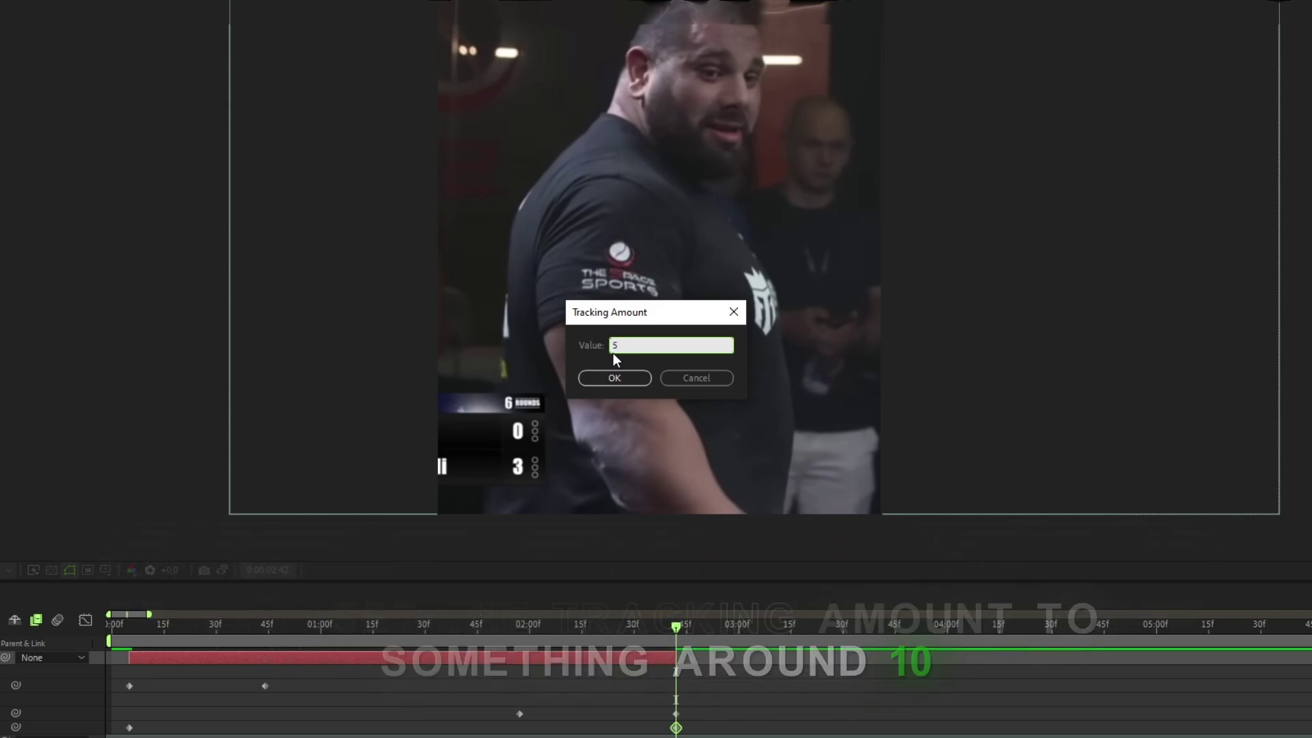
left_click(634, 375)
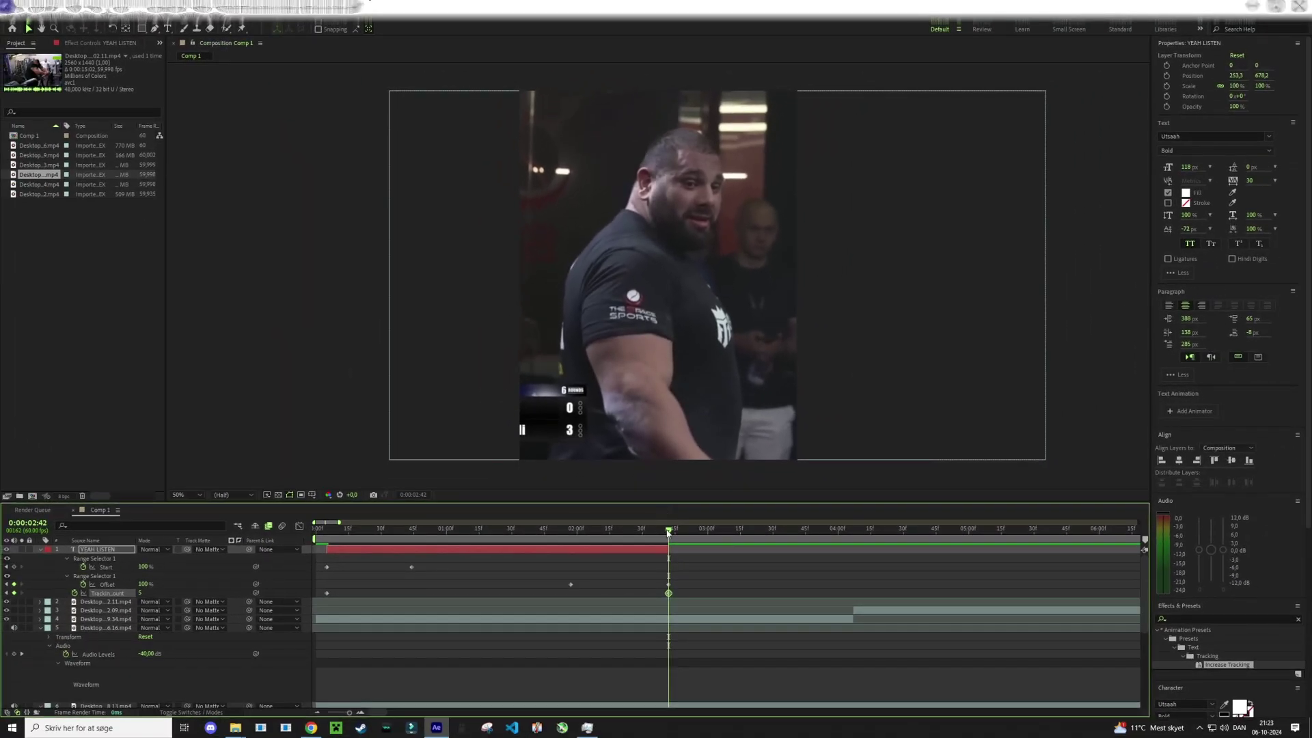
key("space")
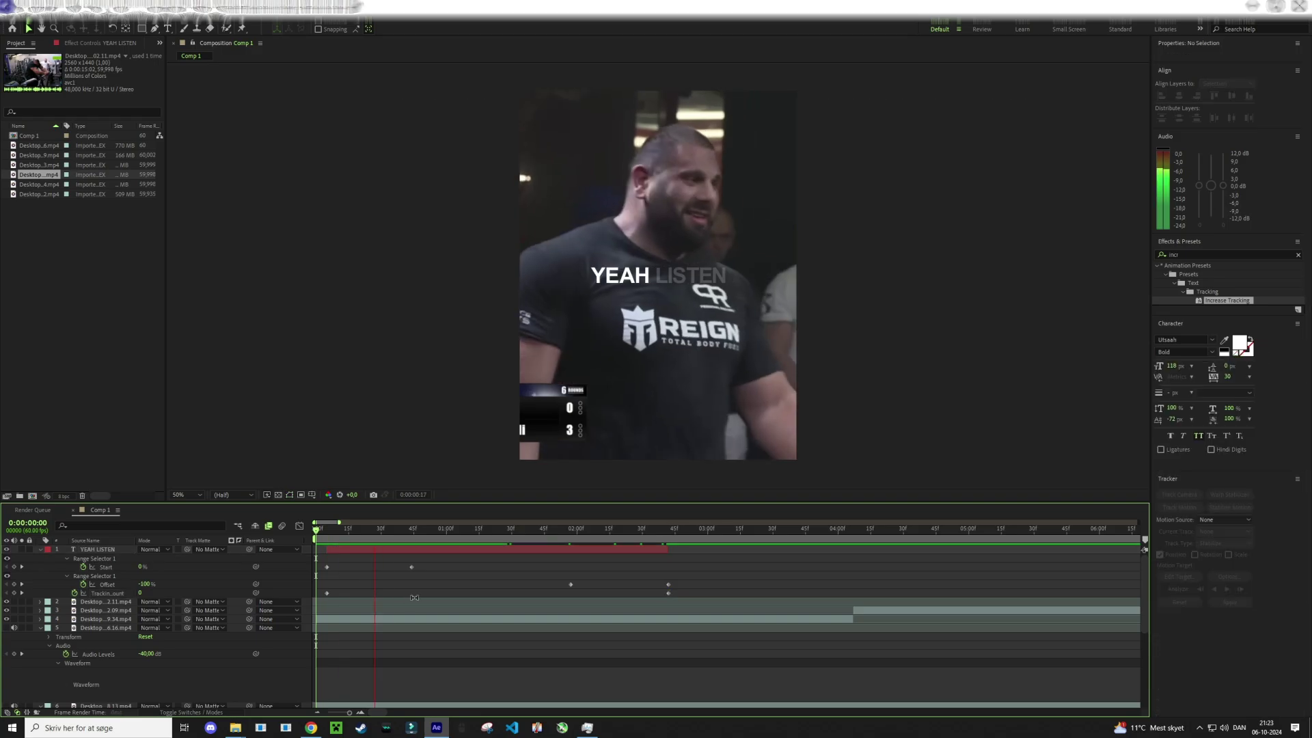
Change the YEAH LISTEN caption's font size to 105 px, then return to 0:00:01:06
double_click(669, 593)
key("space")
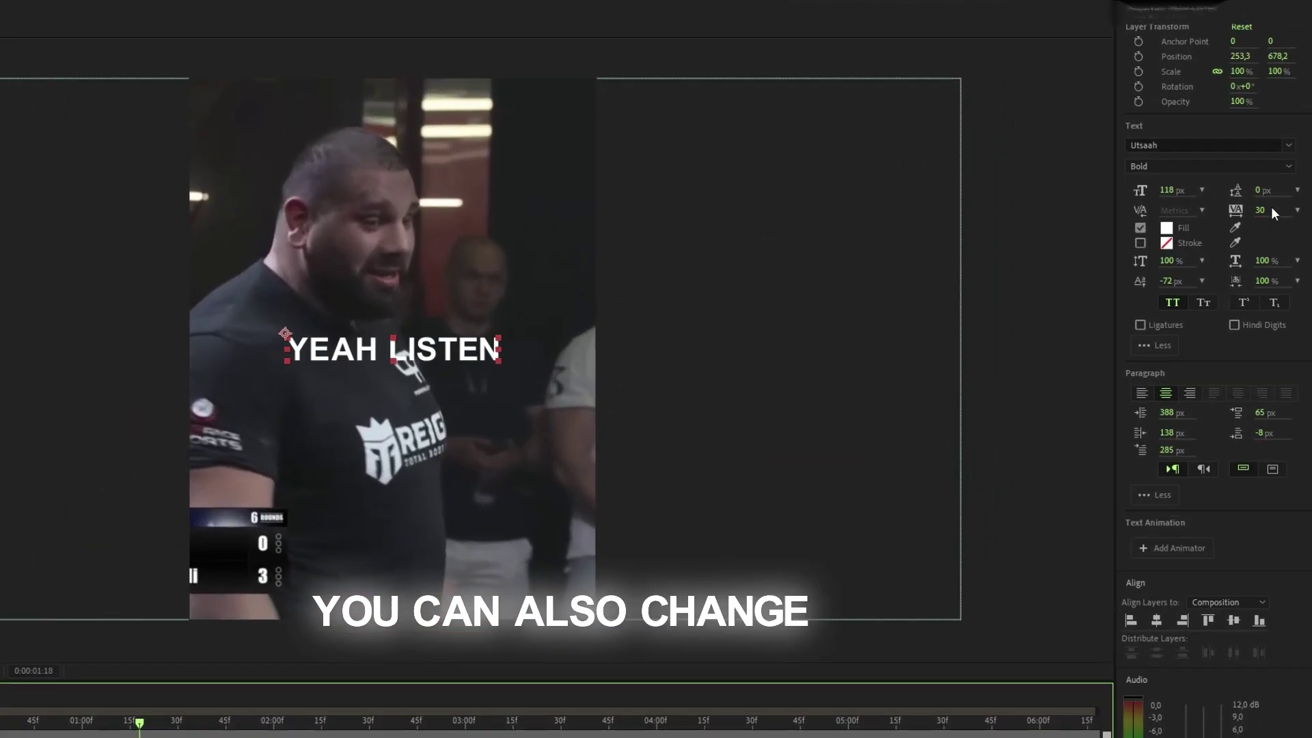
left_click(1187, 167)
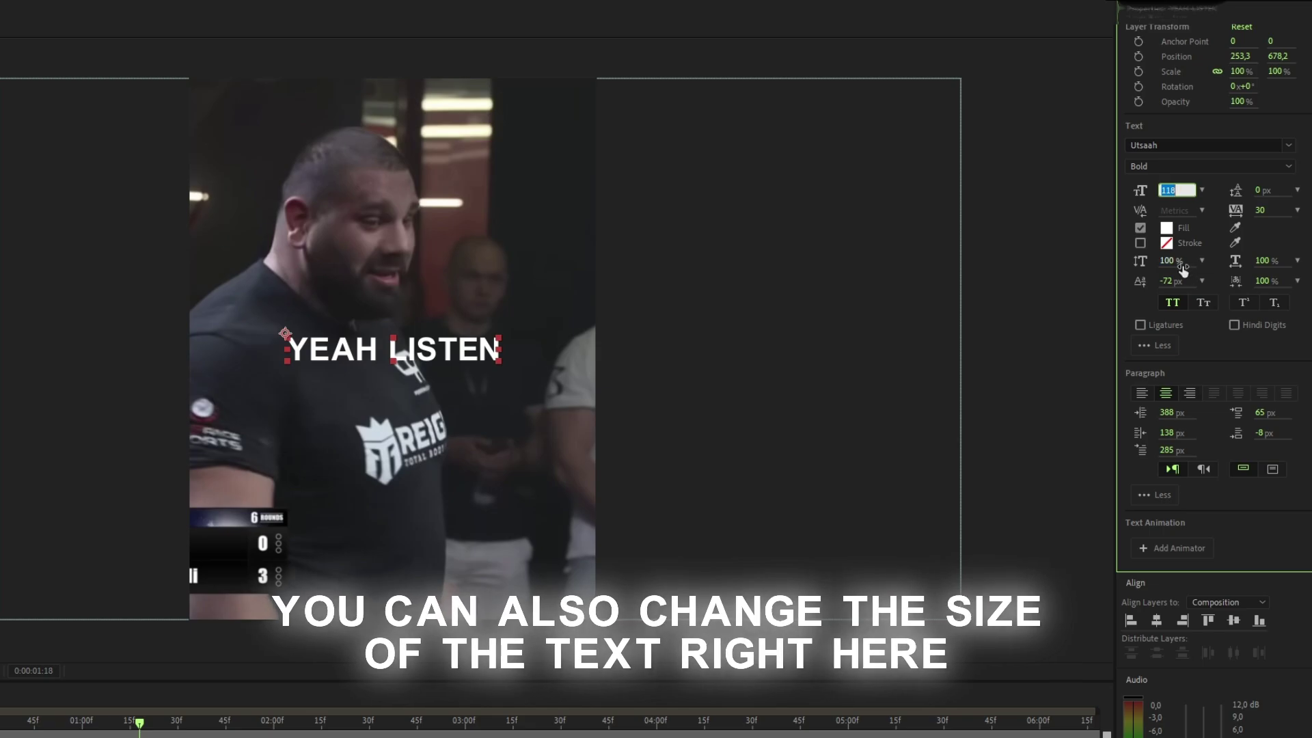
type("105")
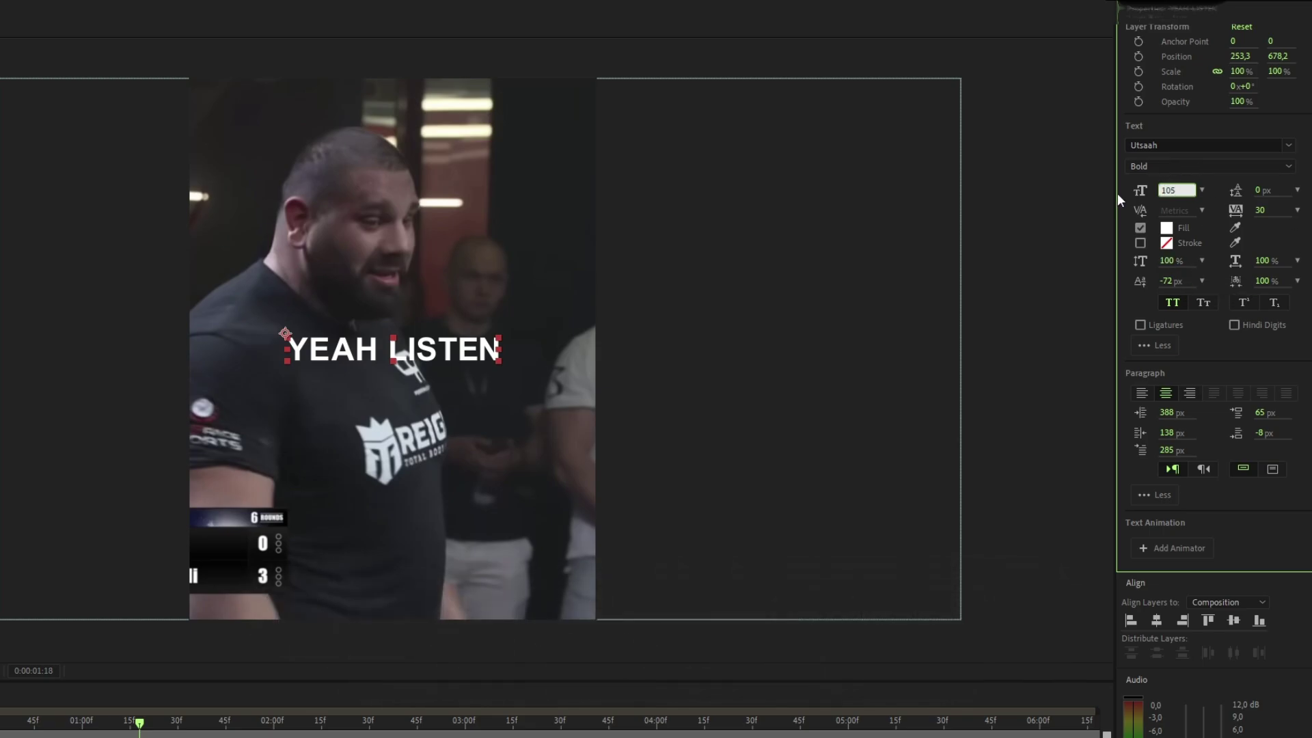
key("Return")
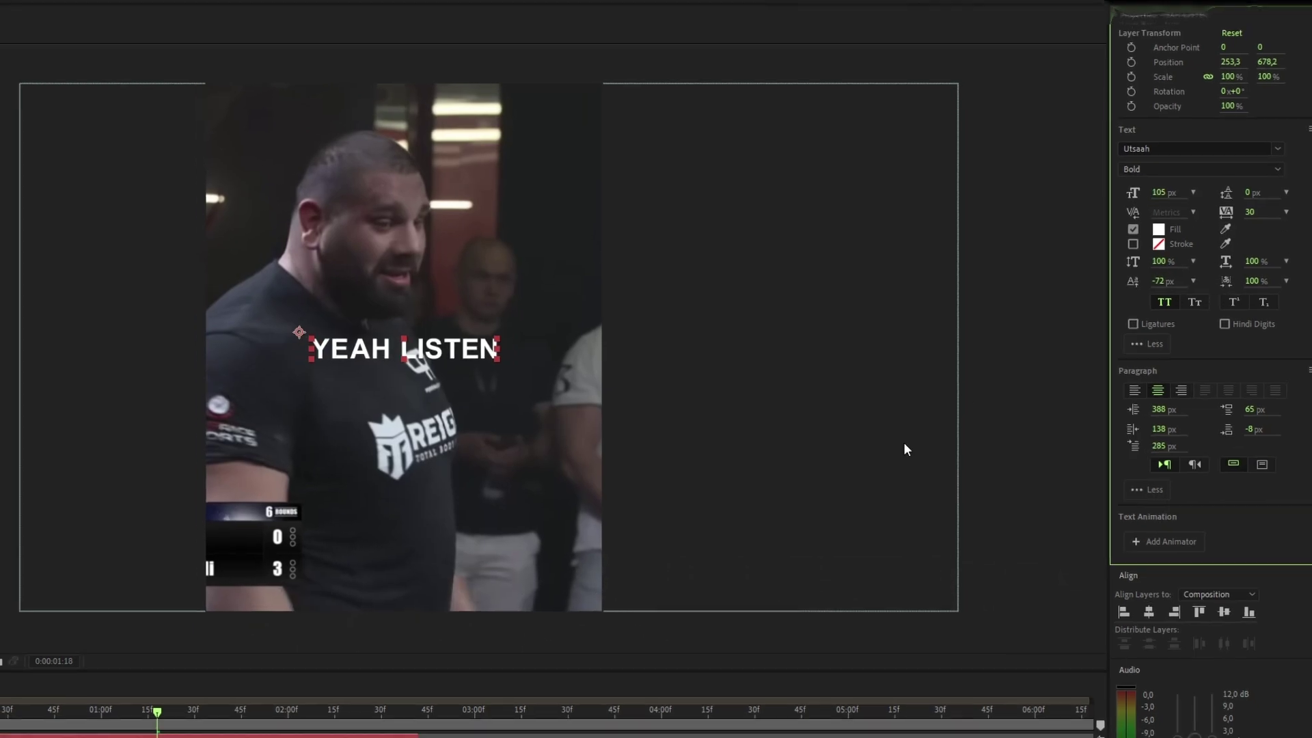
left_click_drag(485, 567, 460, 560)
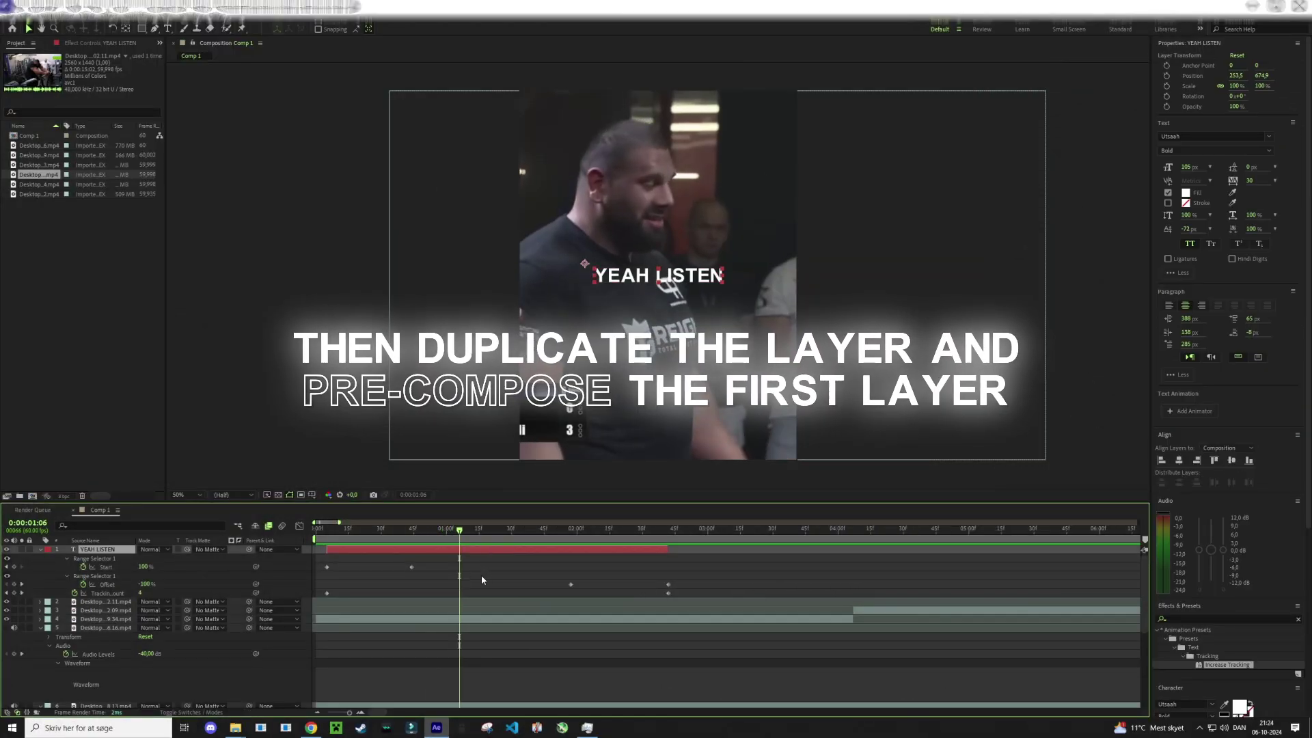
Duplicate the caption, pre-compose the original as YEAH LISTEN Comp 1, and slide YEAH LISTEN 2 later
key("ctrl+d")
right_click(471, 558)
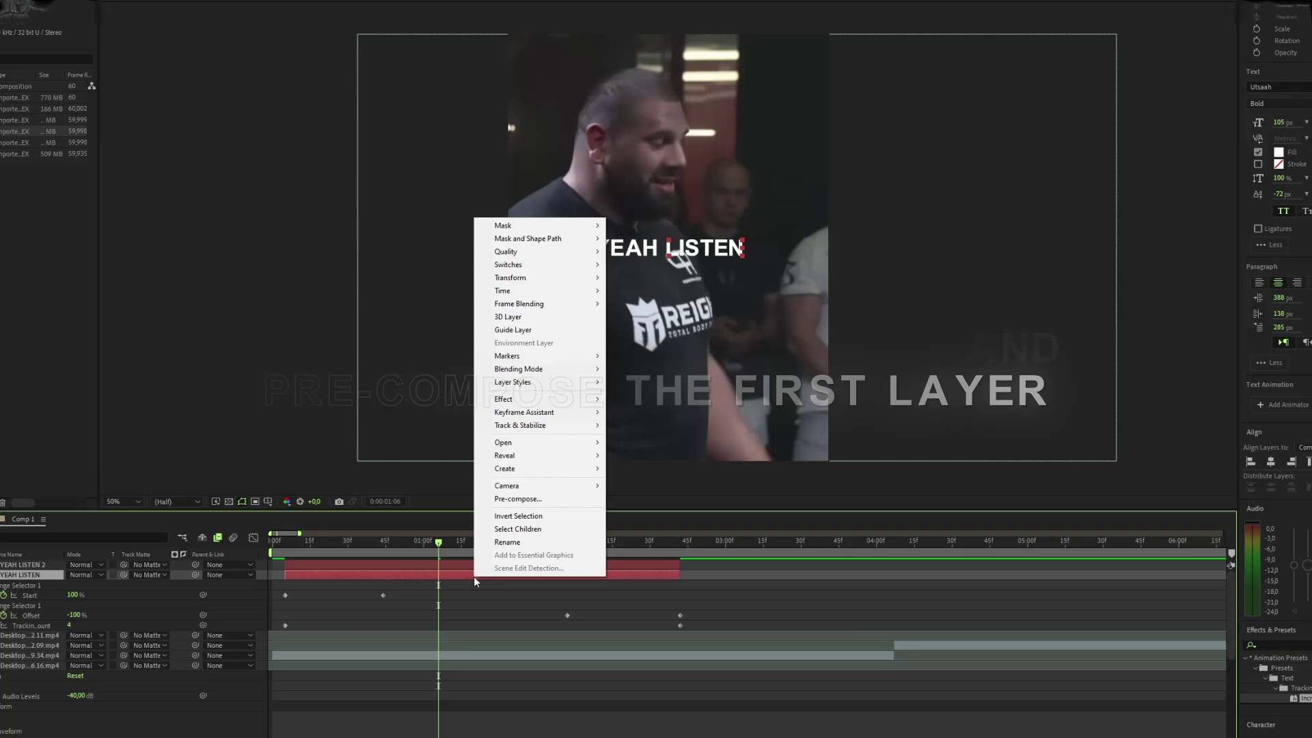
left_click(521, 506)
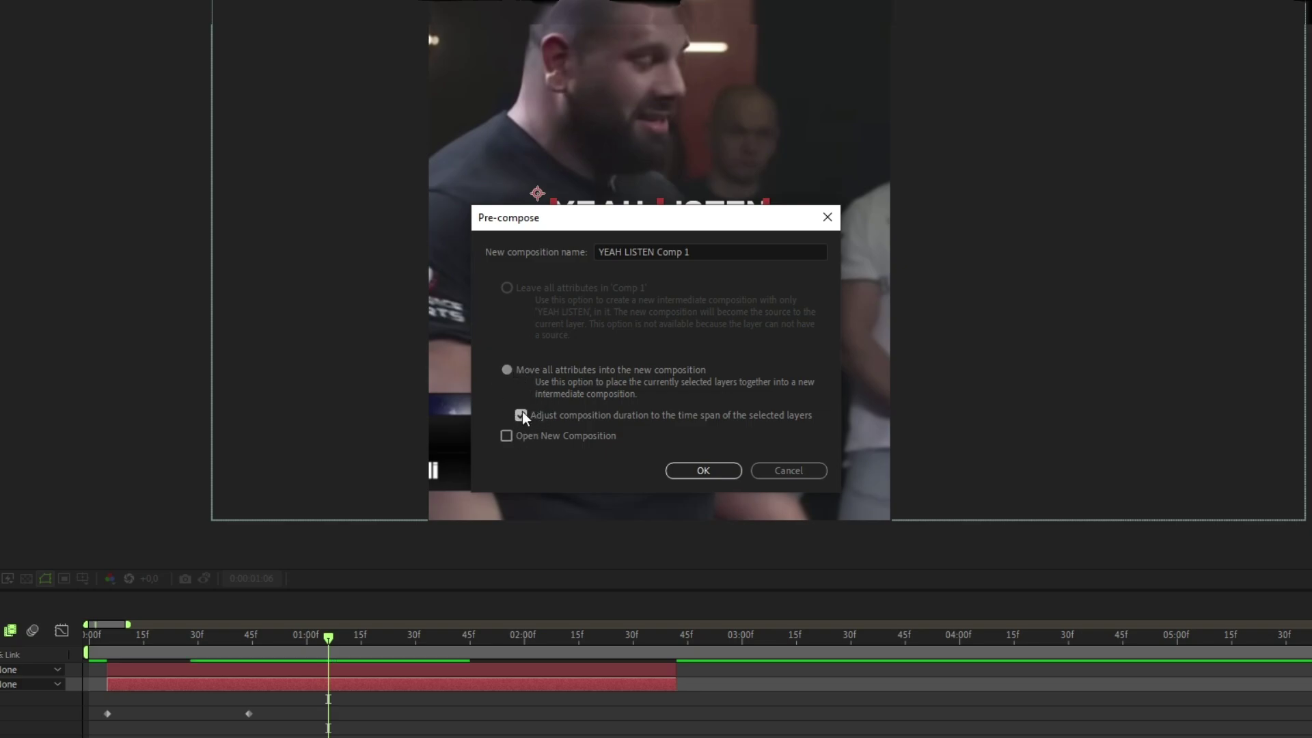
left_click(690, 470)
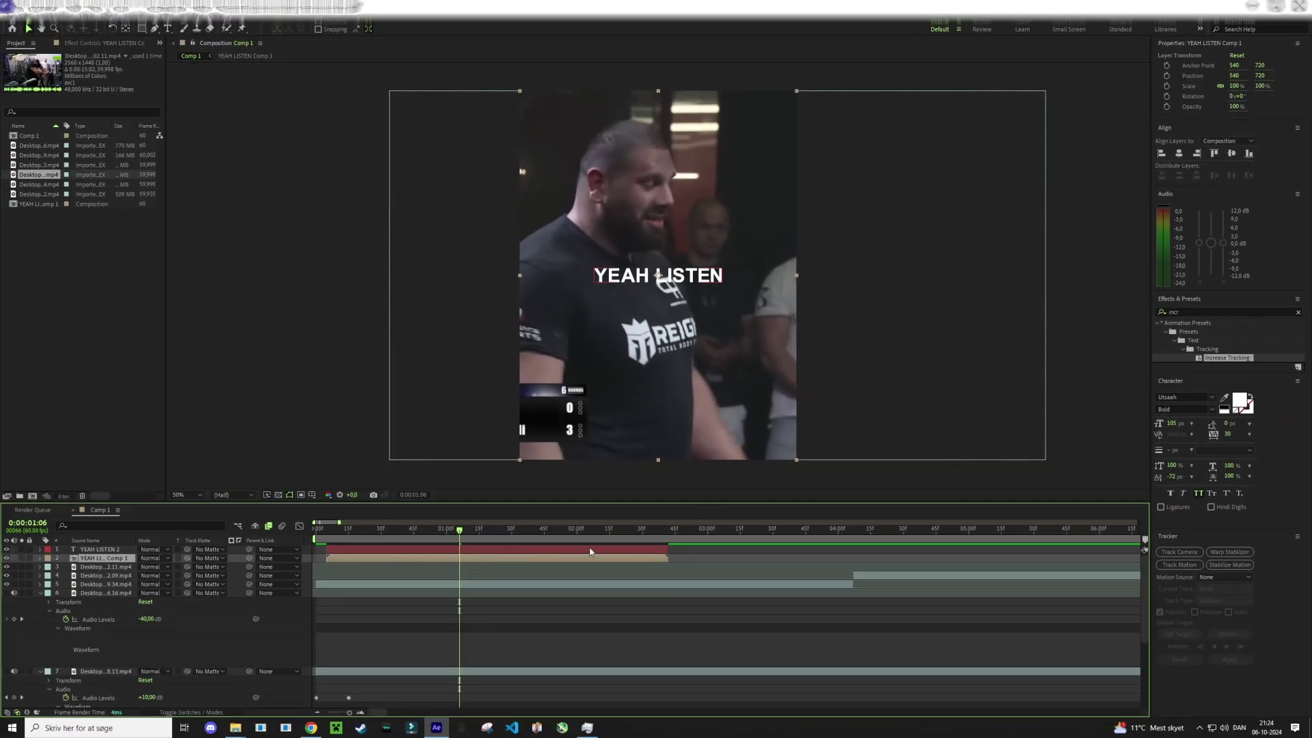
left_click_drag(537, 551, 927, 551)
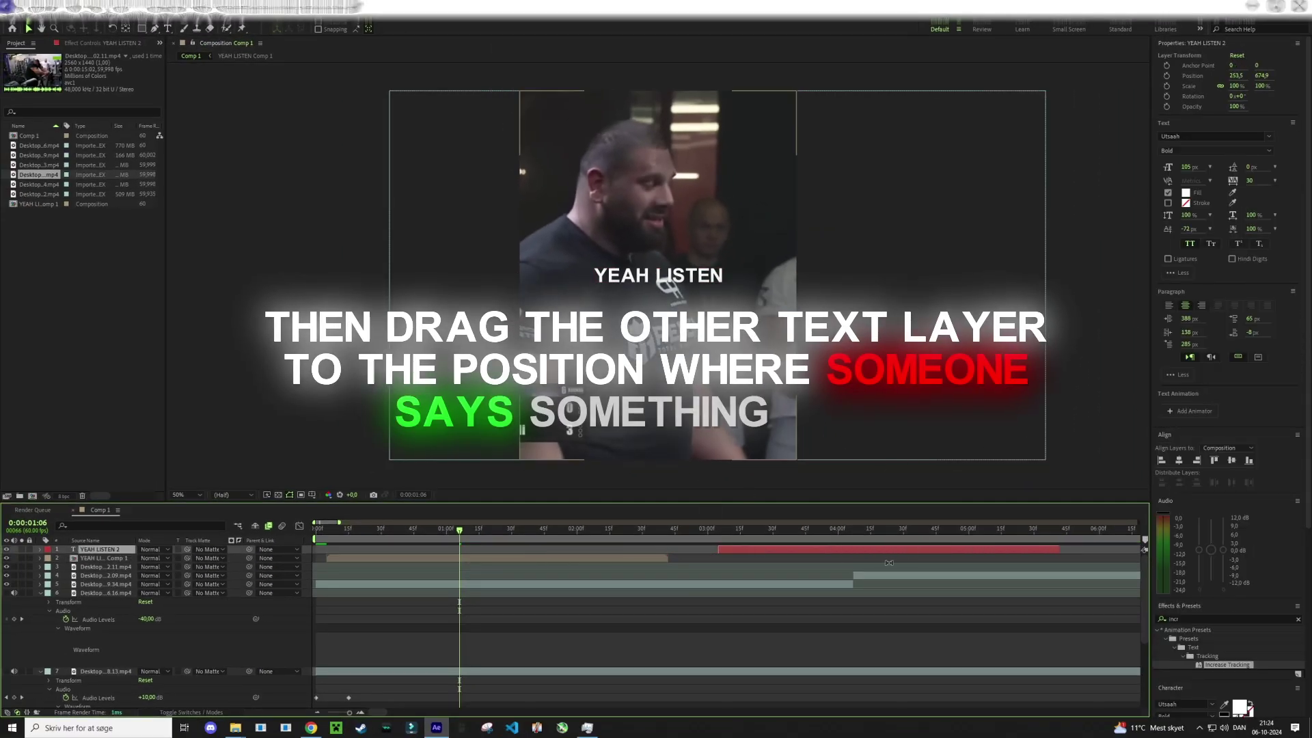
left_click(894, 560)
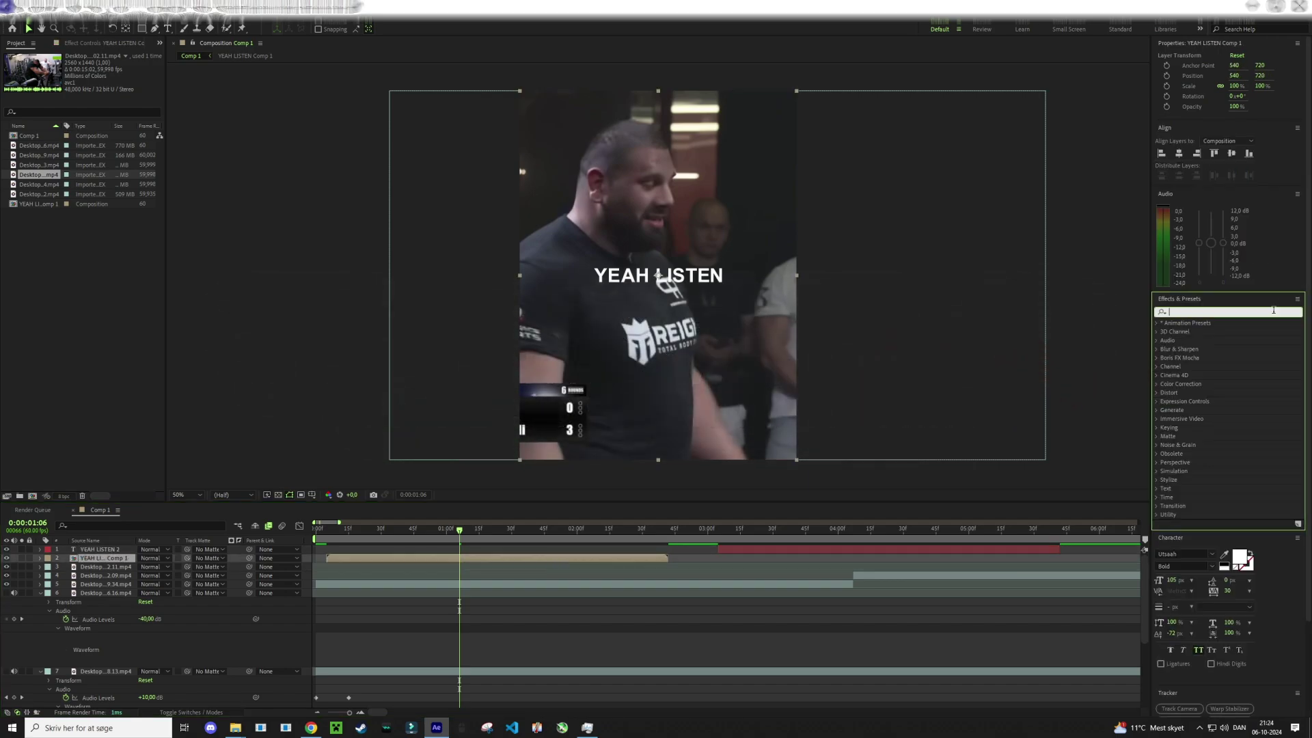
Apply two Glow effects and a Drop Shadow to YEAH LISTEN Comp 1
type("glow")
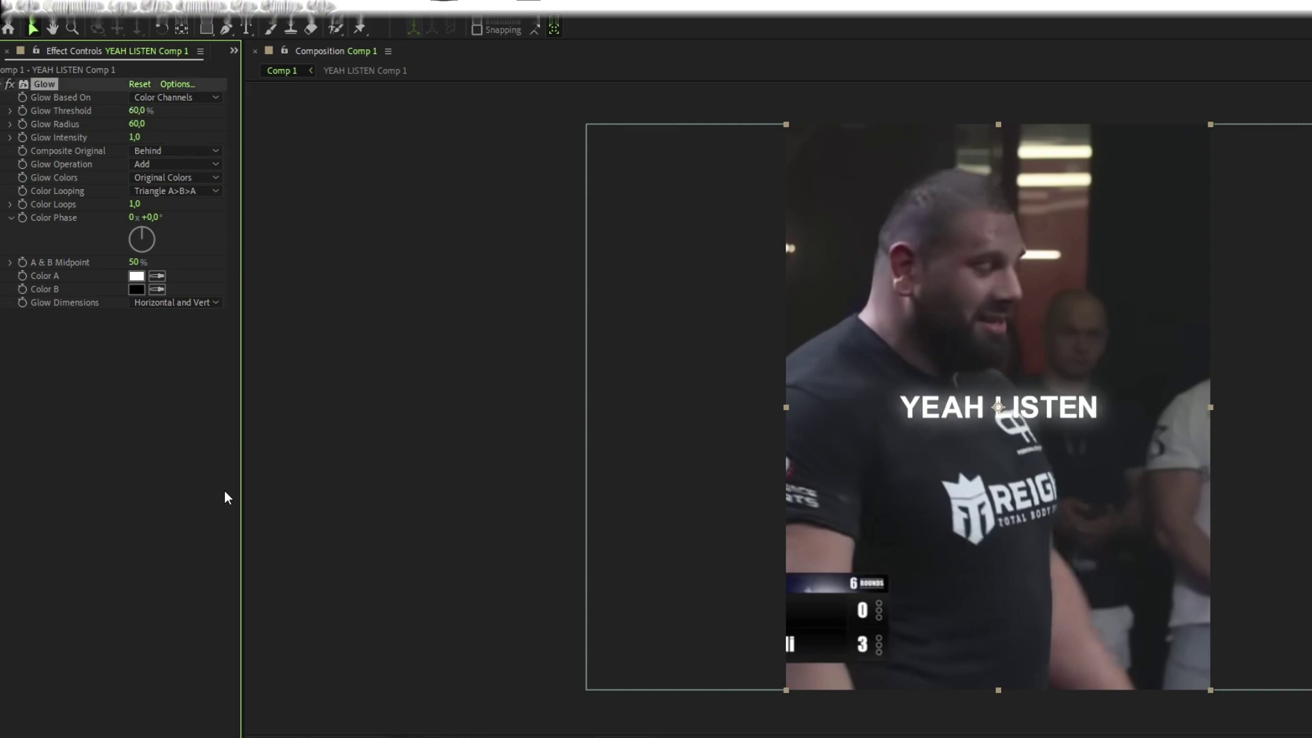
key("ctrl+d")
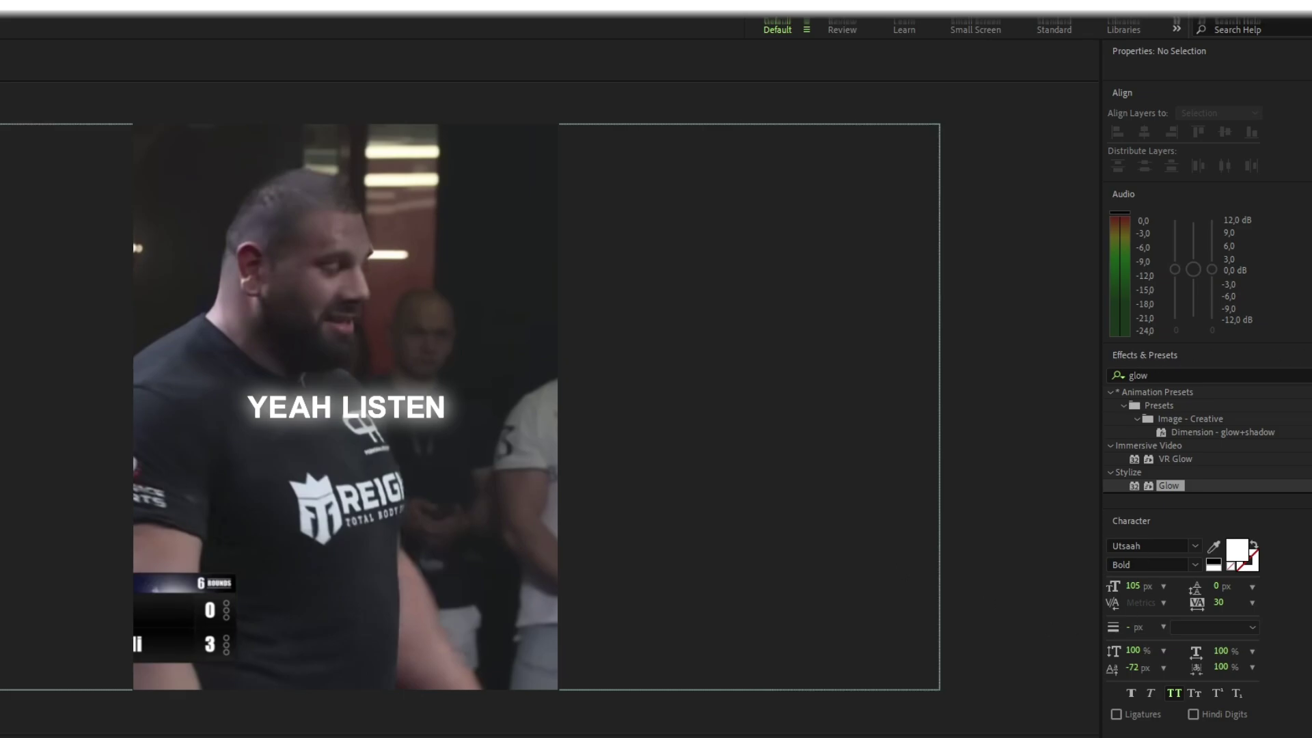
type("dr")
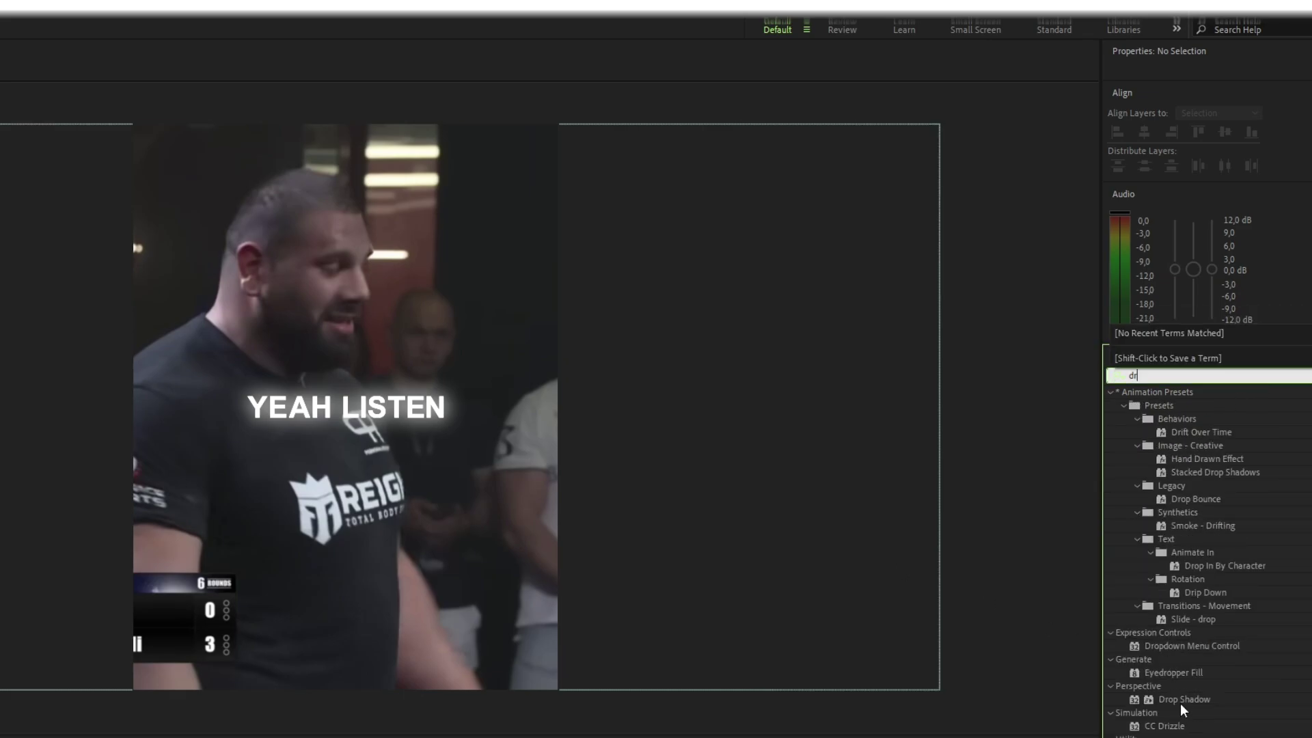
mouse_move(1182, 700)
left_mouse_down()
mouse_move(1029, 631)
mouse_move(479, 547)
left_mouse_up()
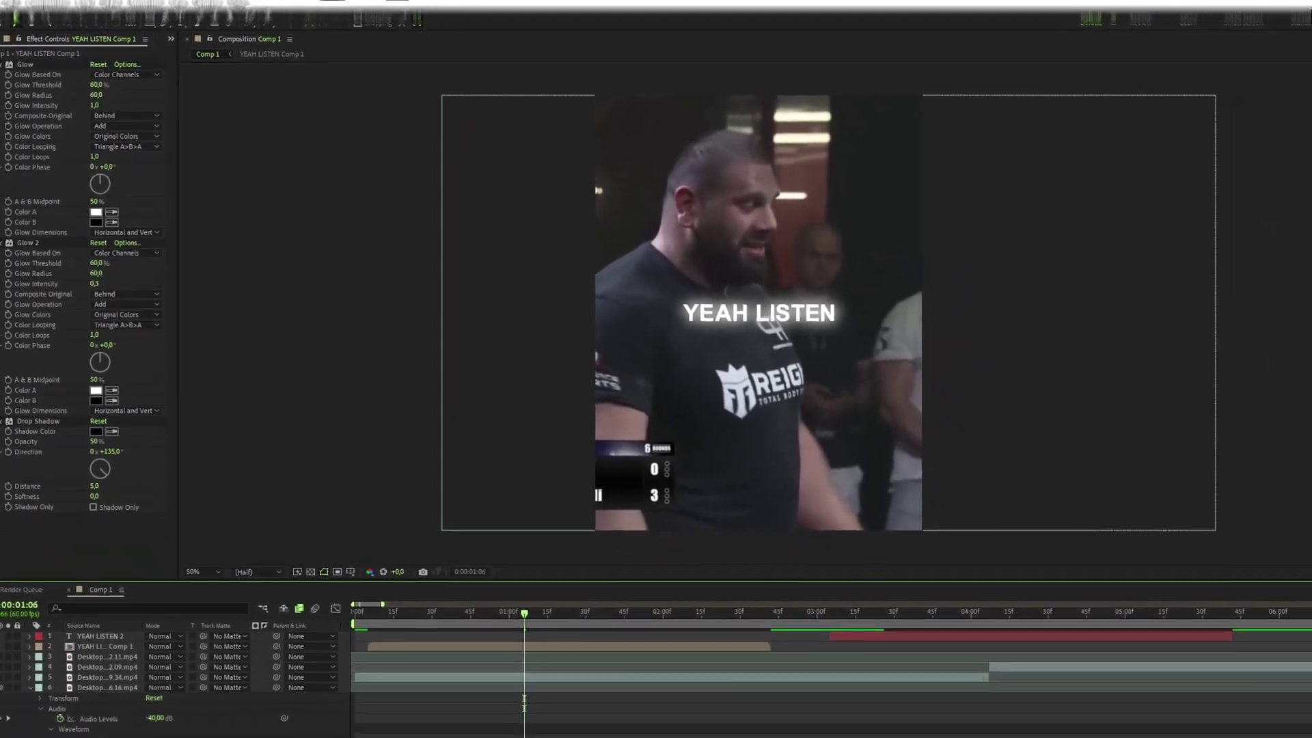
Save the project and move the current time back to 1:08
key("ctrl+s")
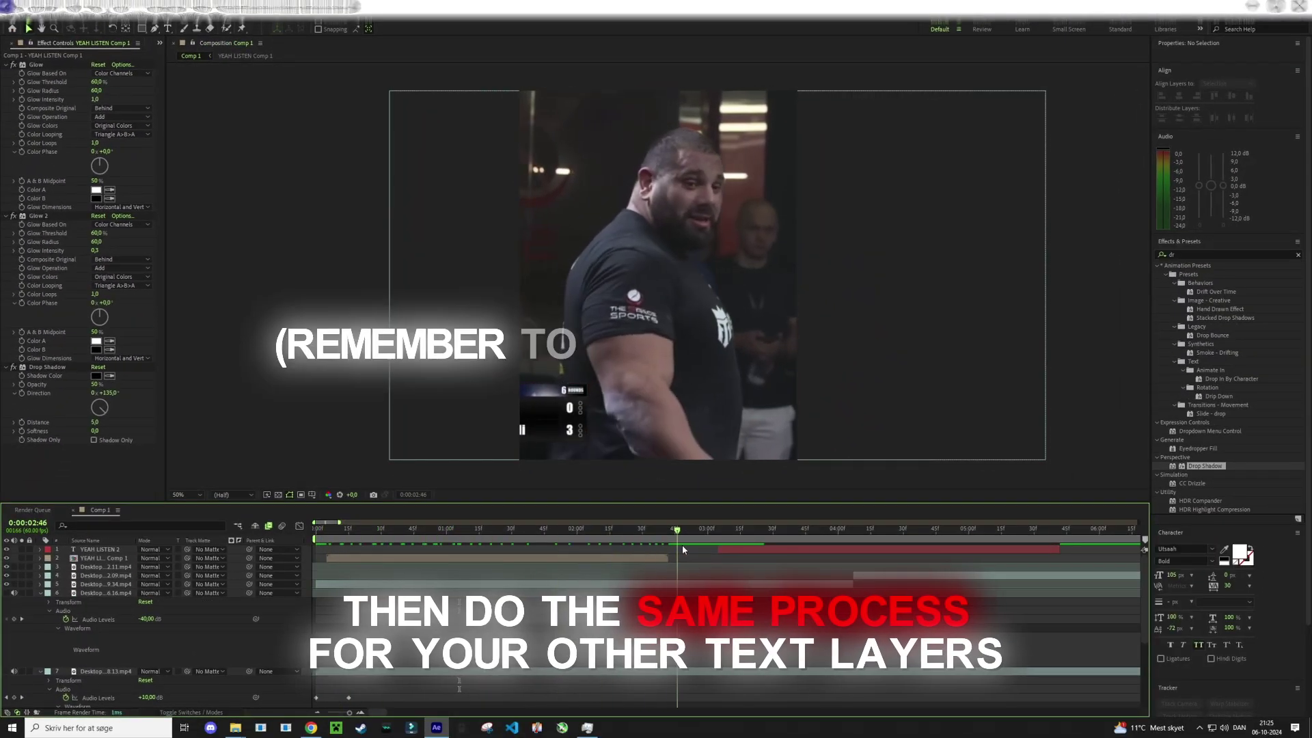
left_click(484, 537)
scroll(483, 540, "down", 3)
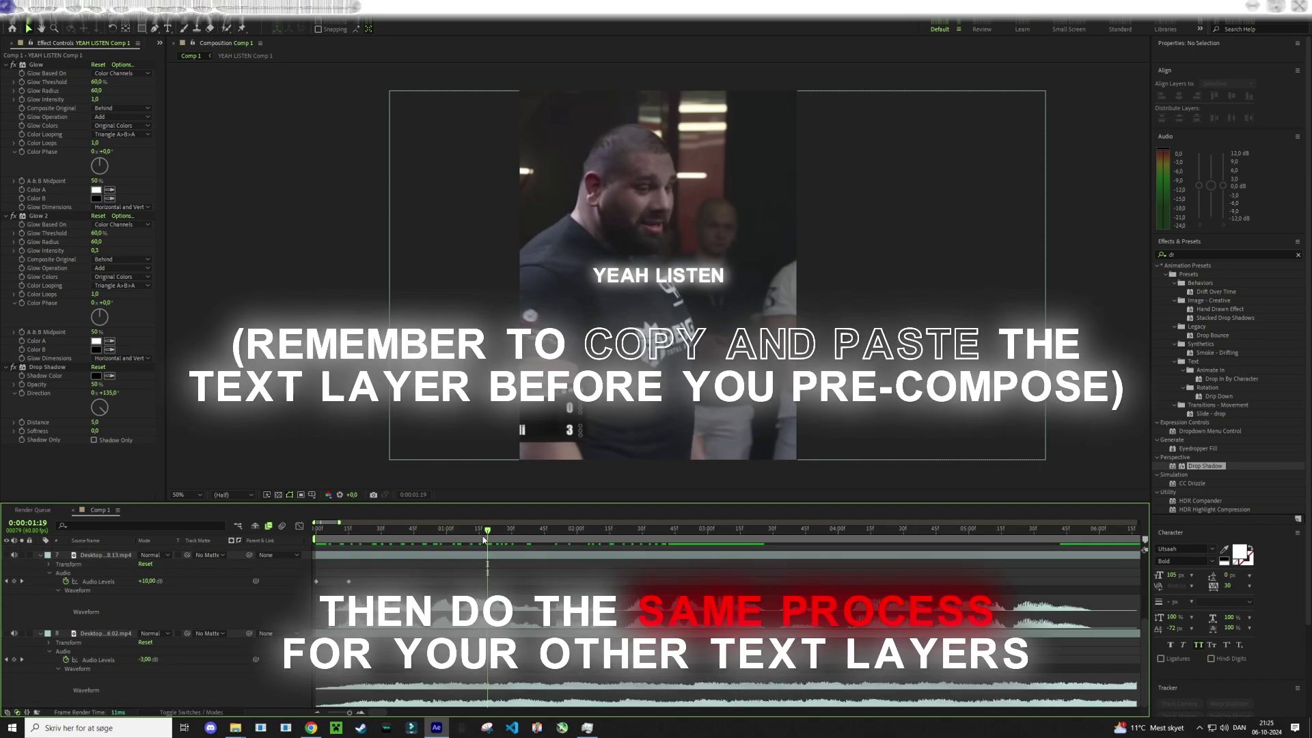
left_click_drag(484, 537, 464, 537)
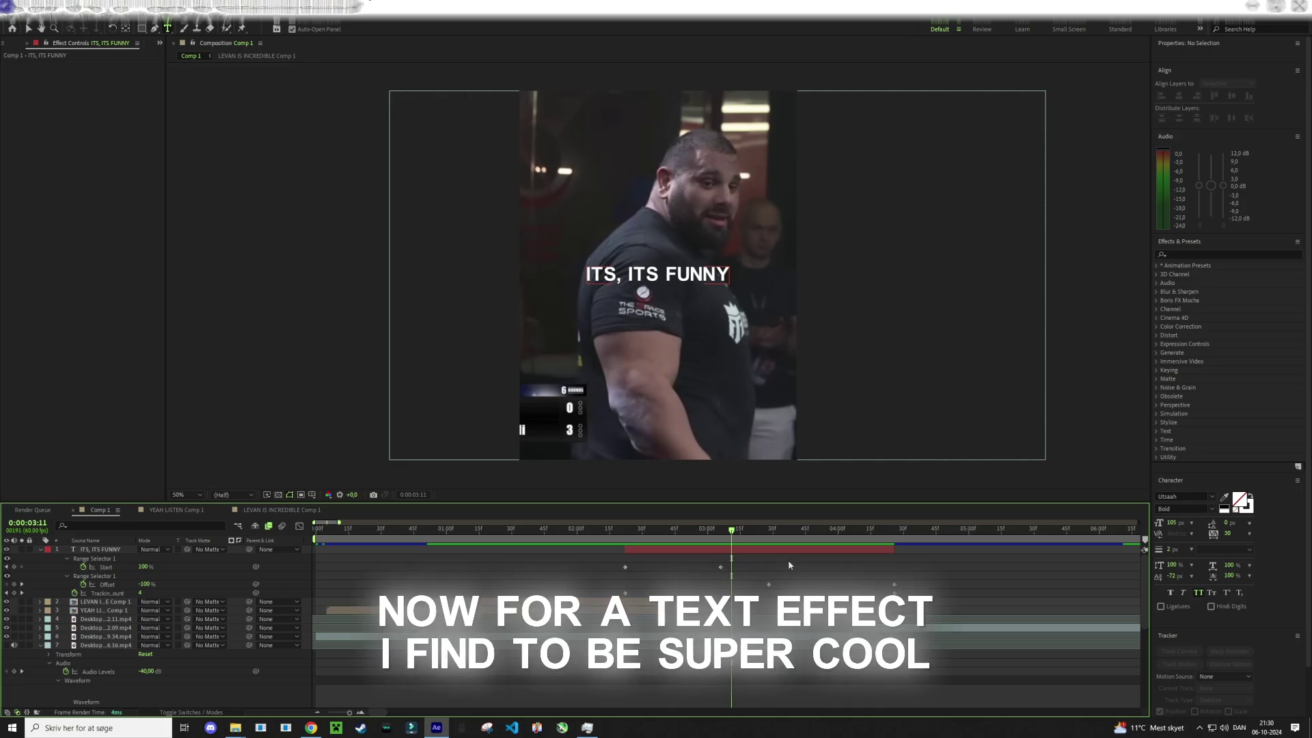
Add a new deep red solid layer to the composition
right_click(768, 578)
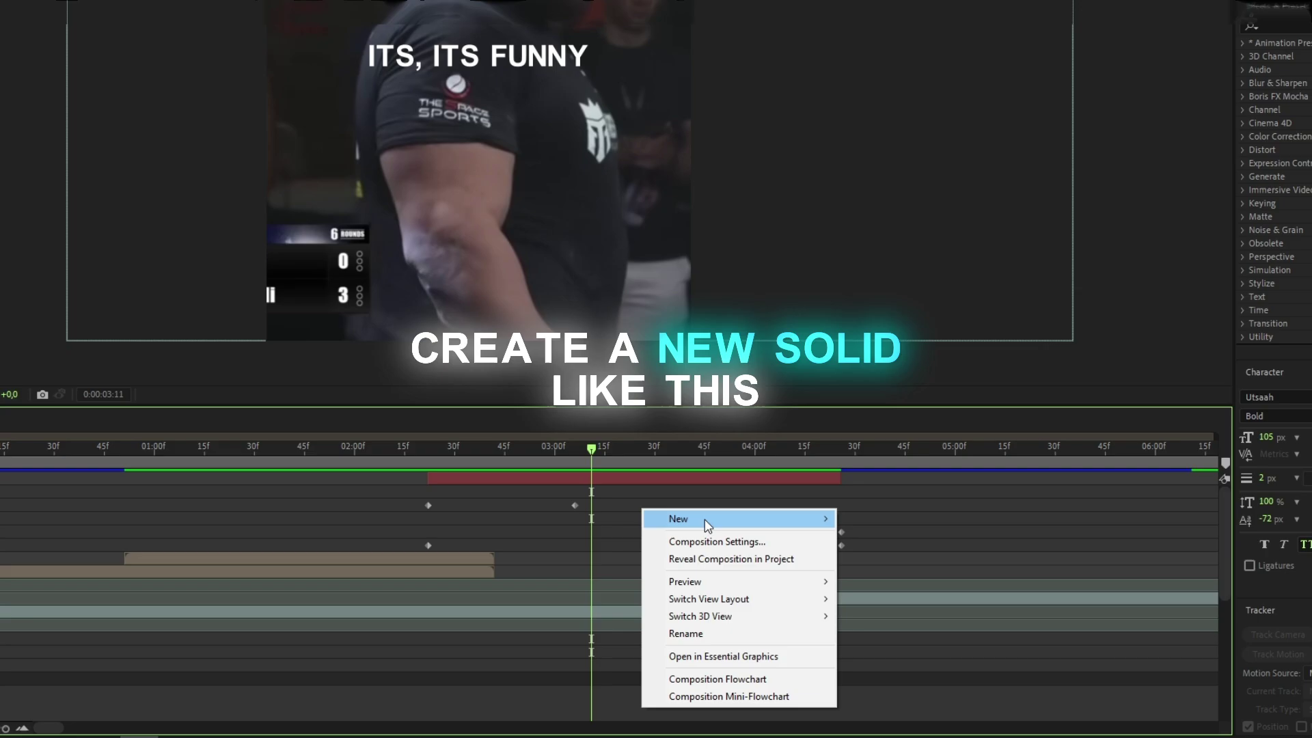
mouse_move(711, 521)
left_click(866, 560)
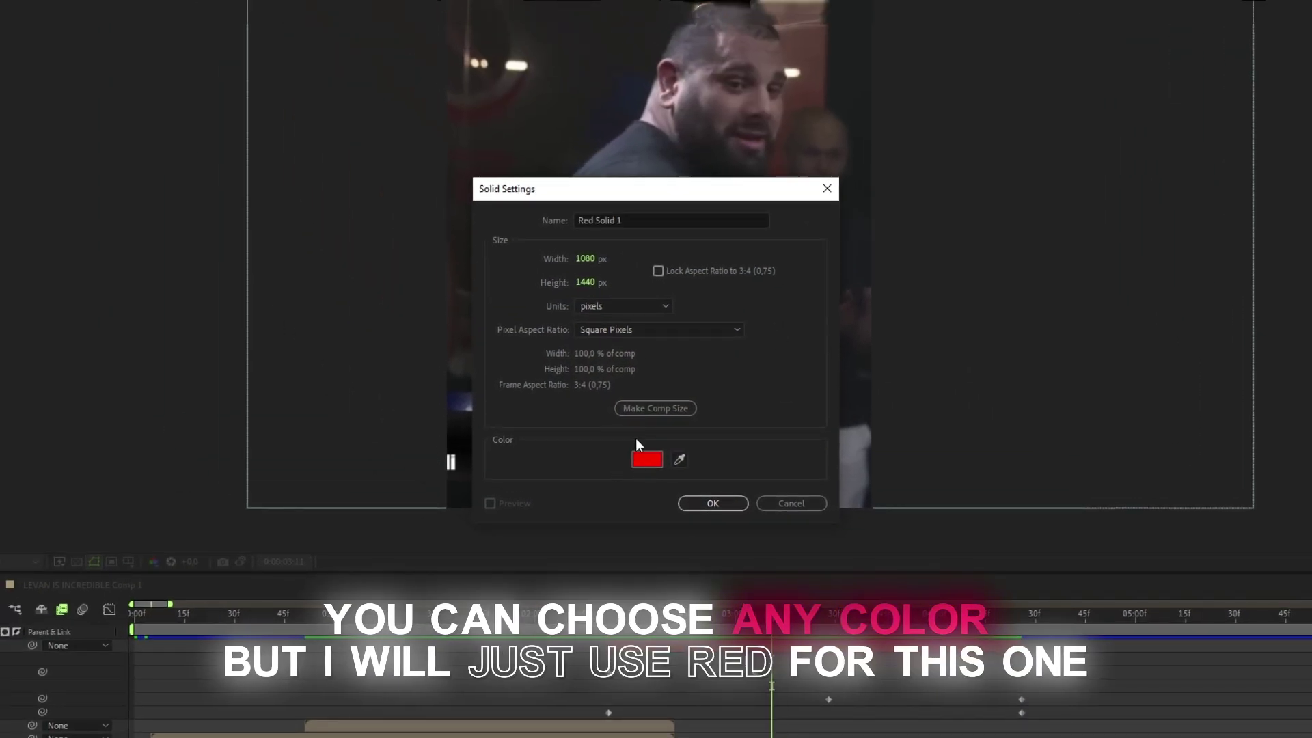
left_click(647, 460)
left_click_drag(1037, 317, 1142, 334)
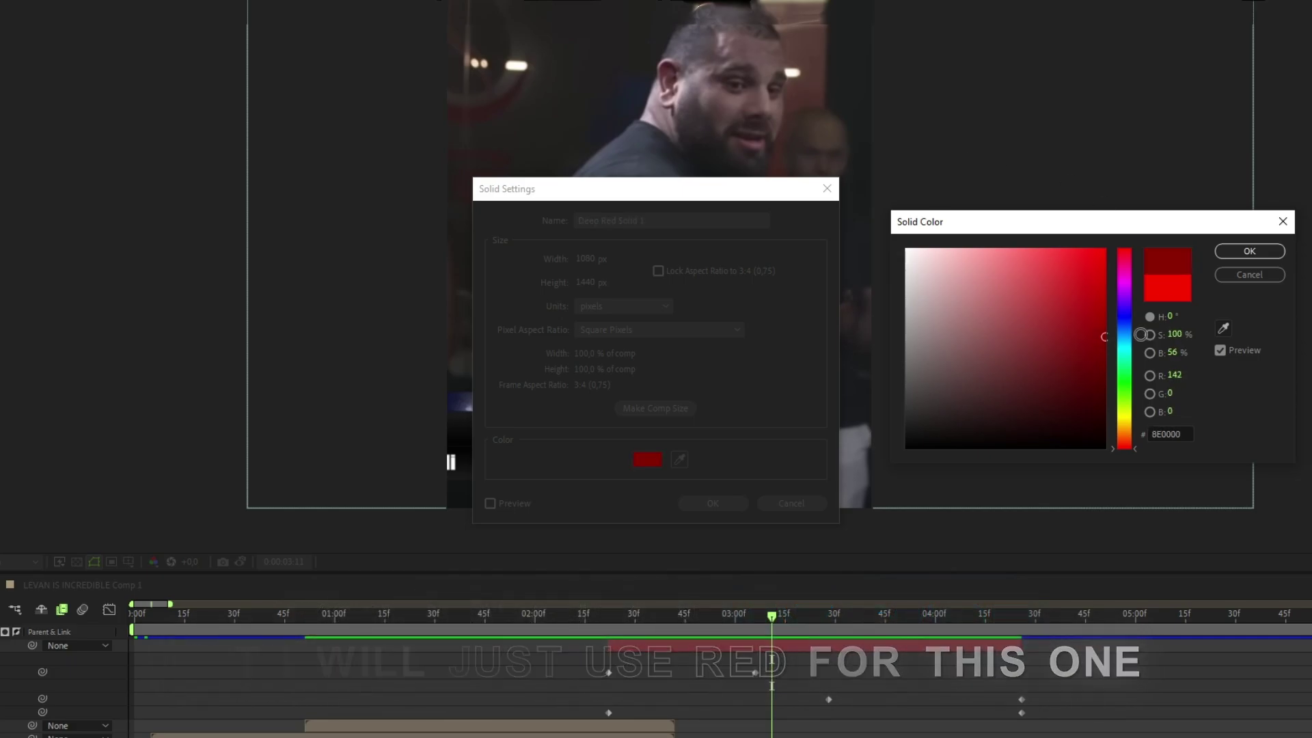
left_click(1245, 251)
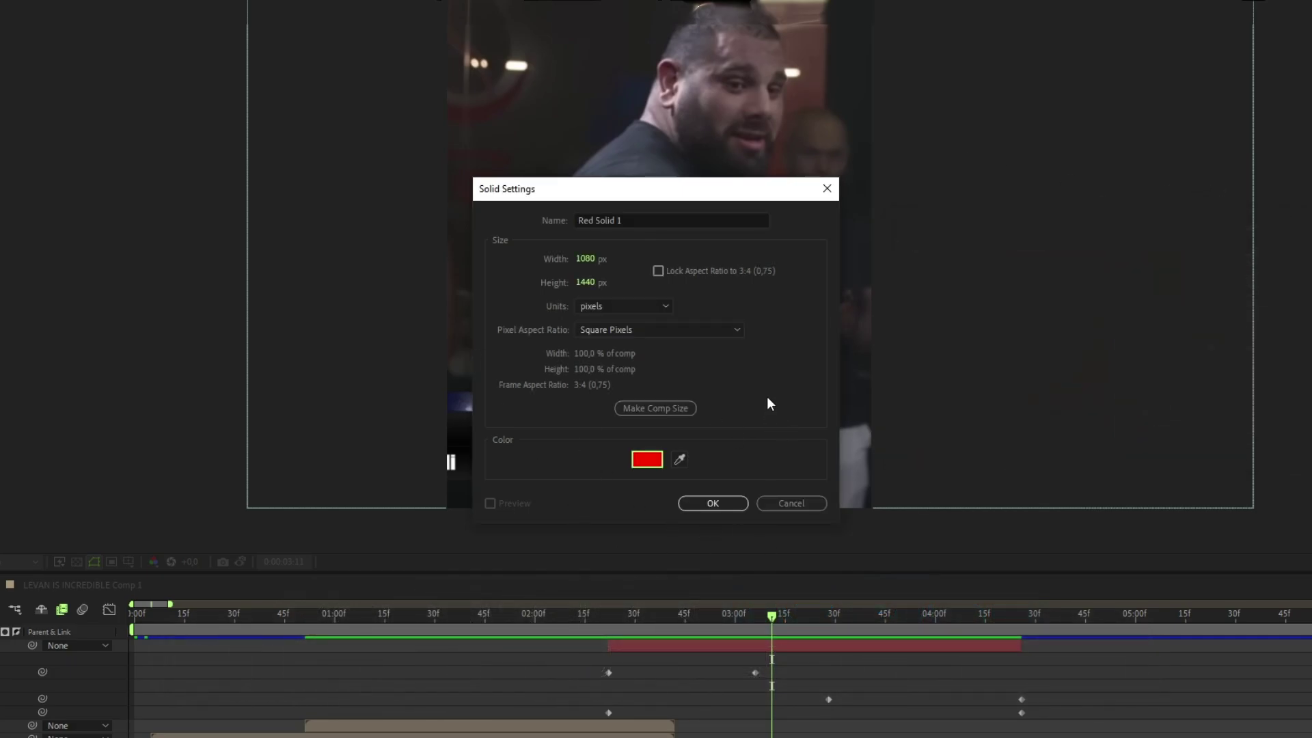
left_click(704, 505)
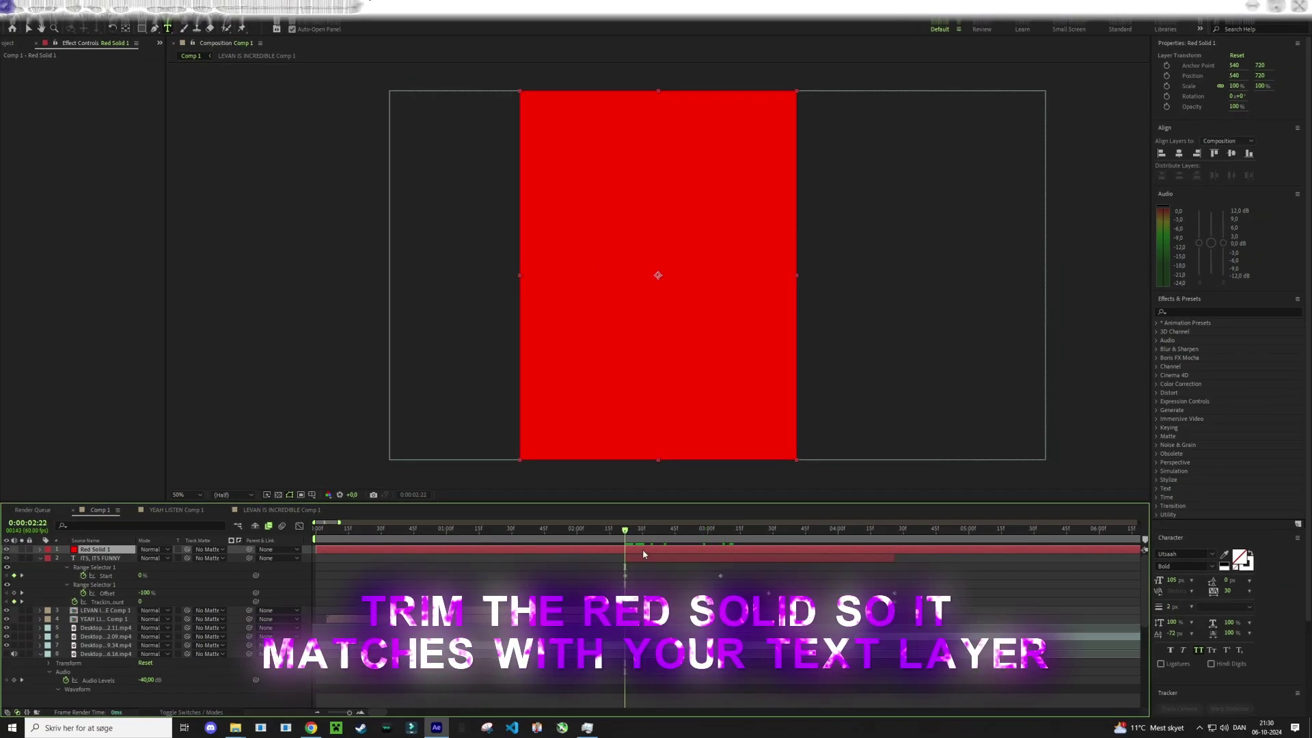
Split the red solid, delete its first piece, and trim its end to 04:26
key("ctrl+shift+d")
left_click(600, 563)
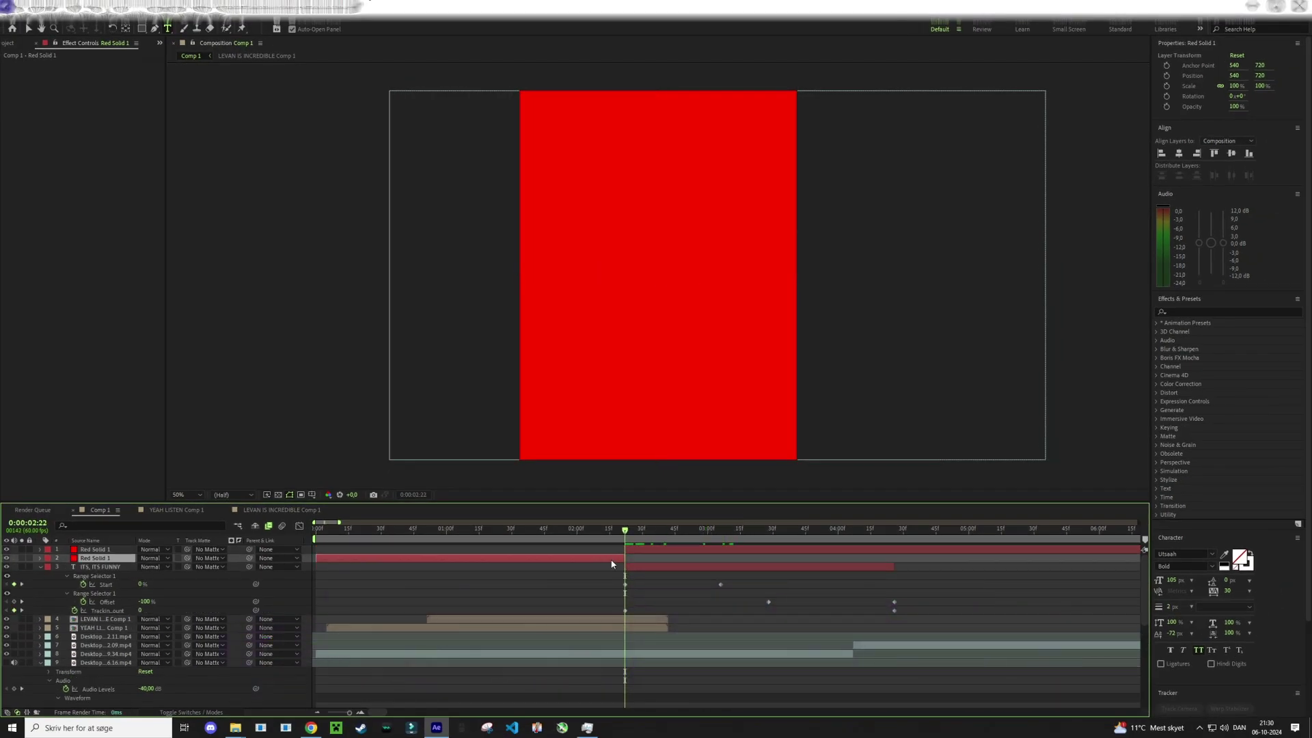
key("Delete")
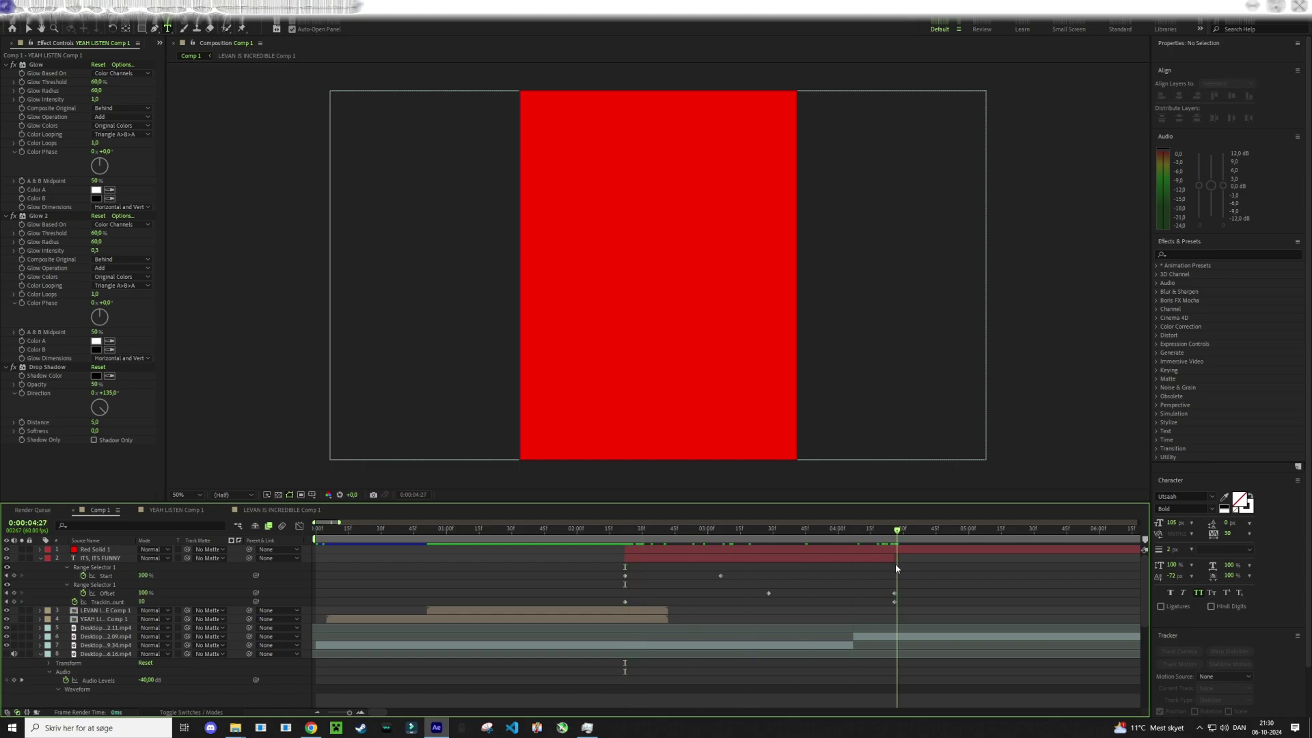
left_click(908, 550)
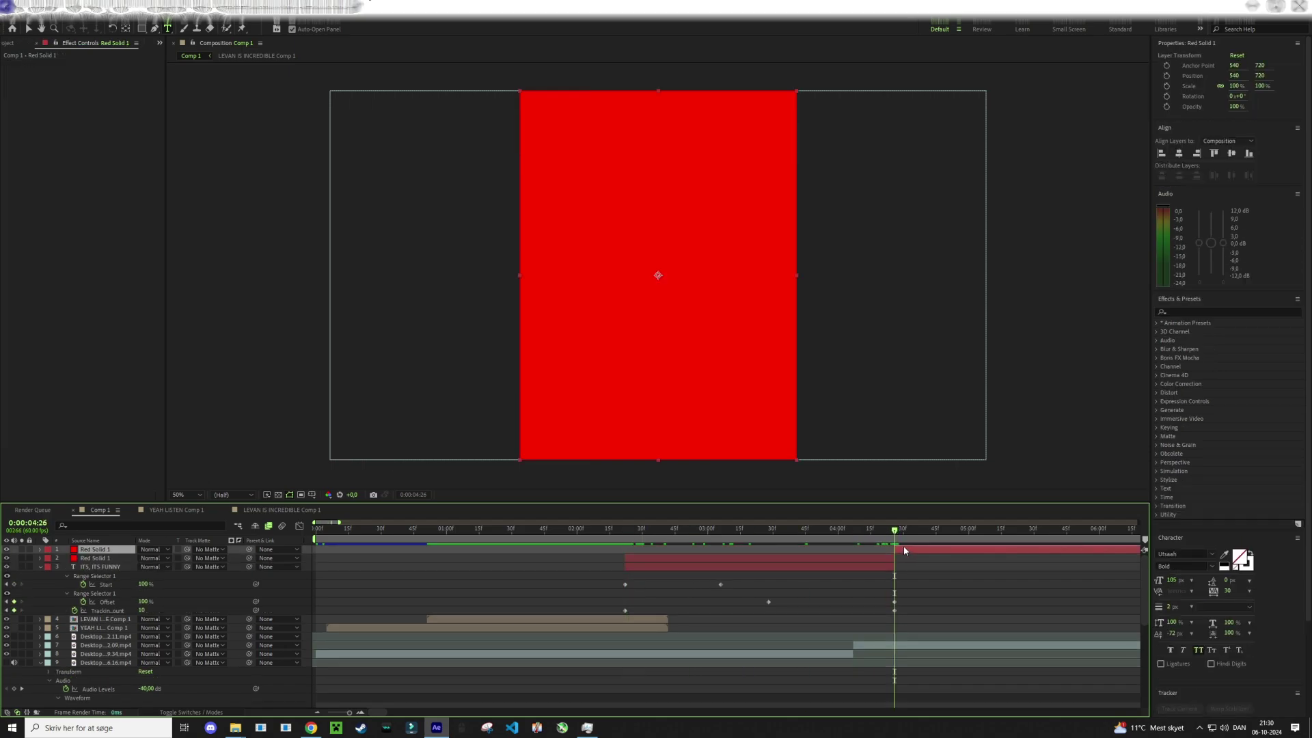
key("alt+bracketright")
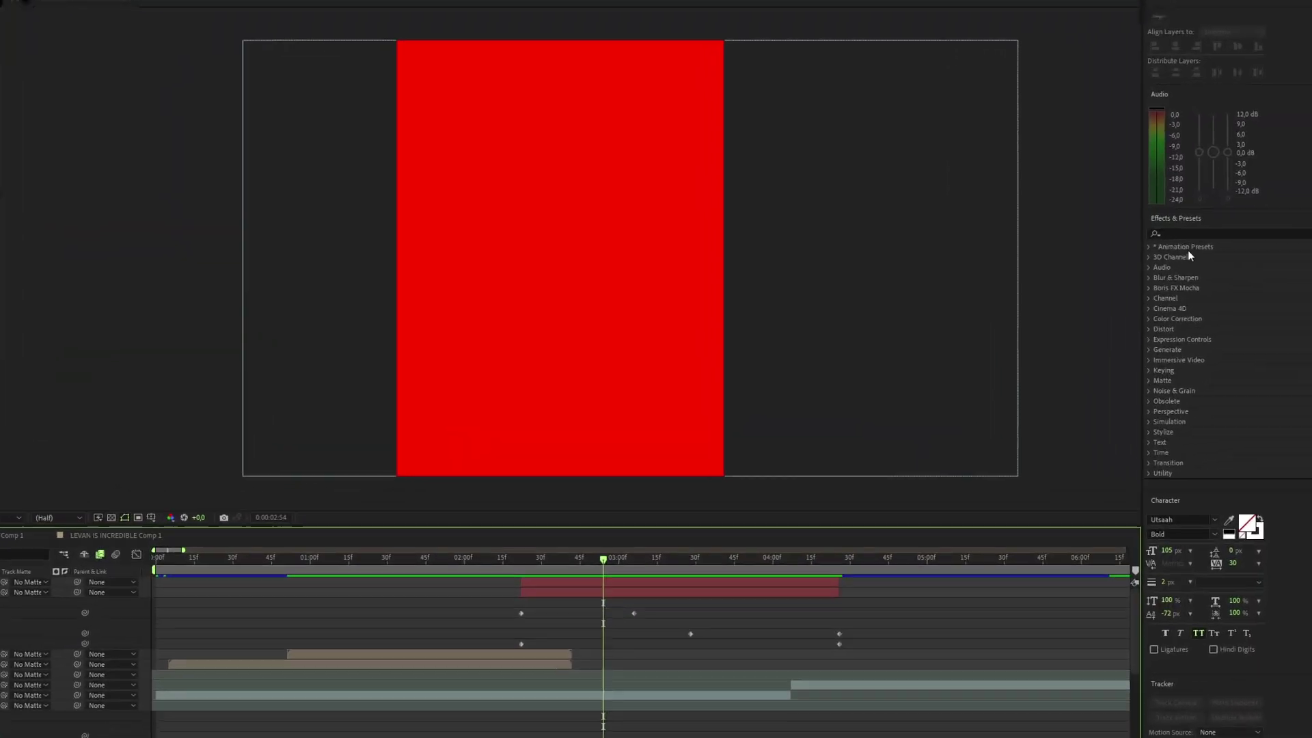
Apply Fractal Noise to the red solid: Invert on, Contrast 1000, Blending Mode Add
left_click(1194, 253)
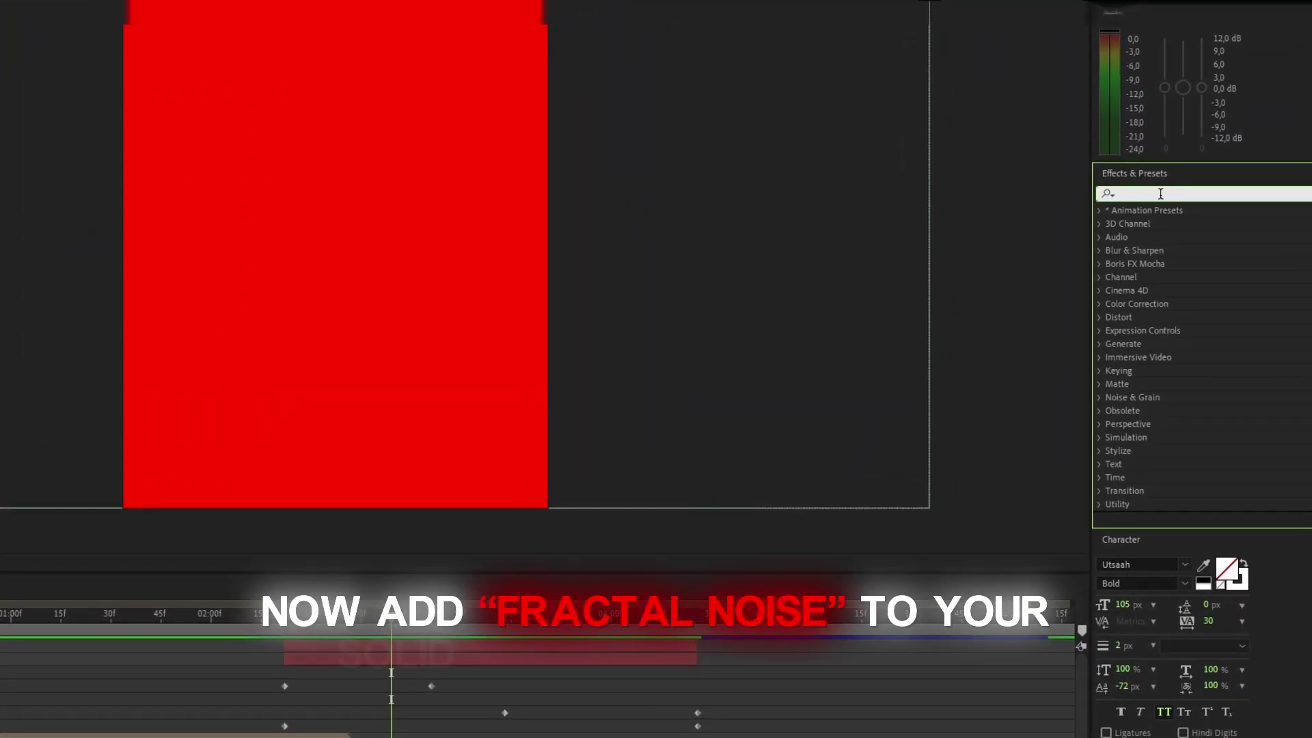
type("frac")
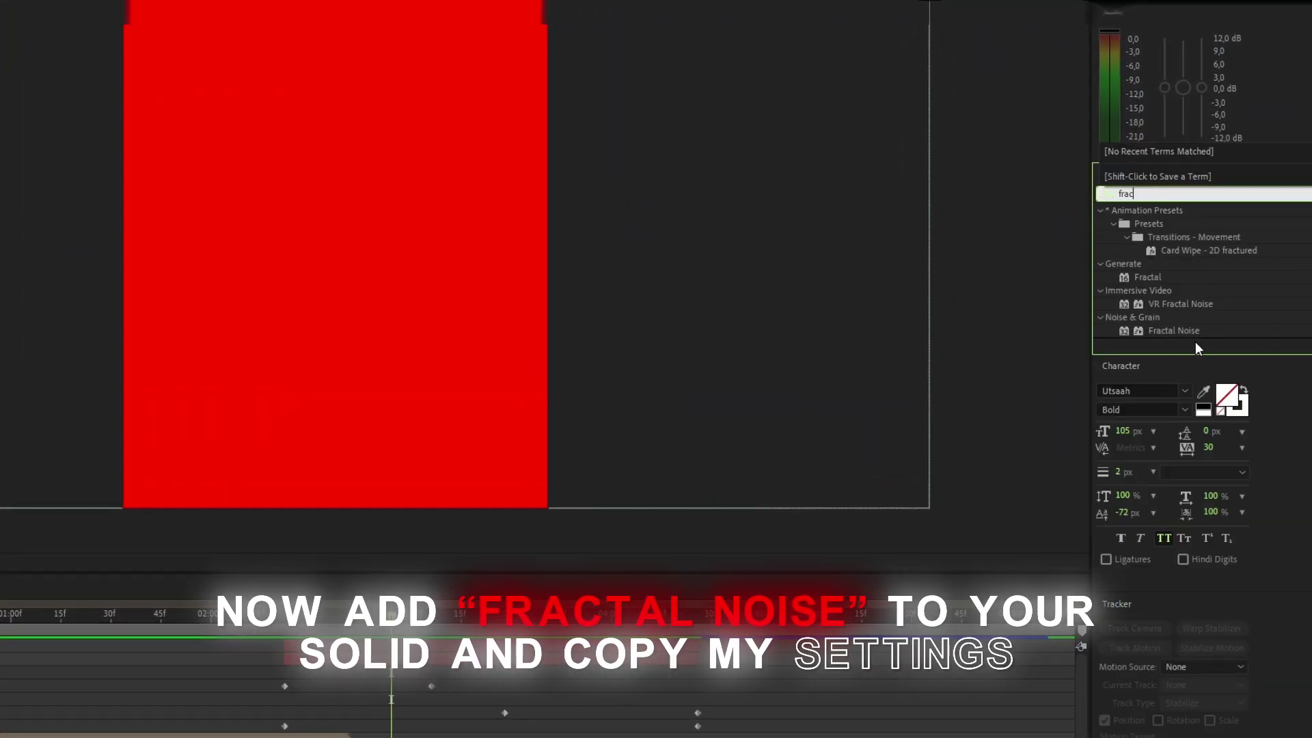
left_click_drag(1174, 331, 904, 334)
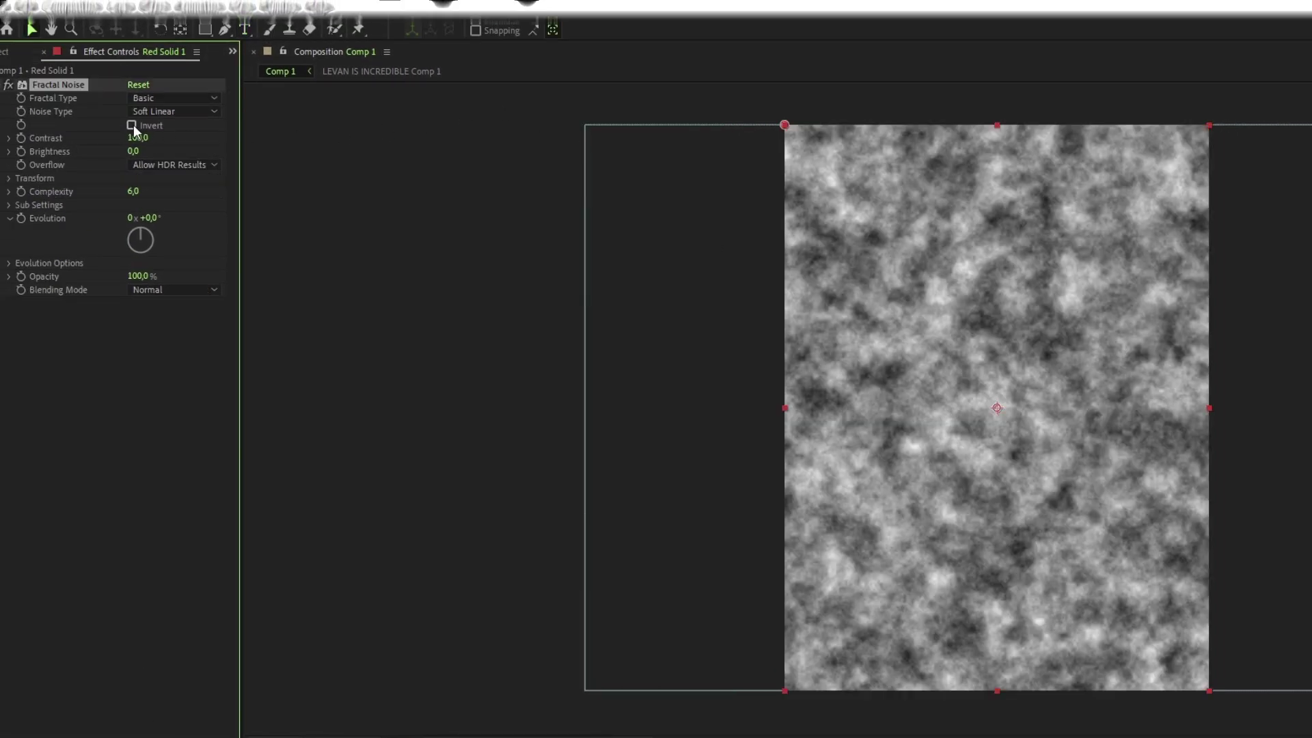
left_click(131, 125)
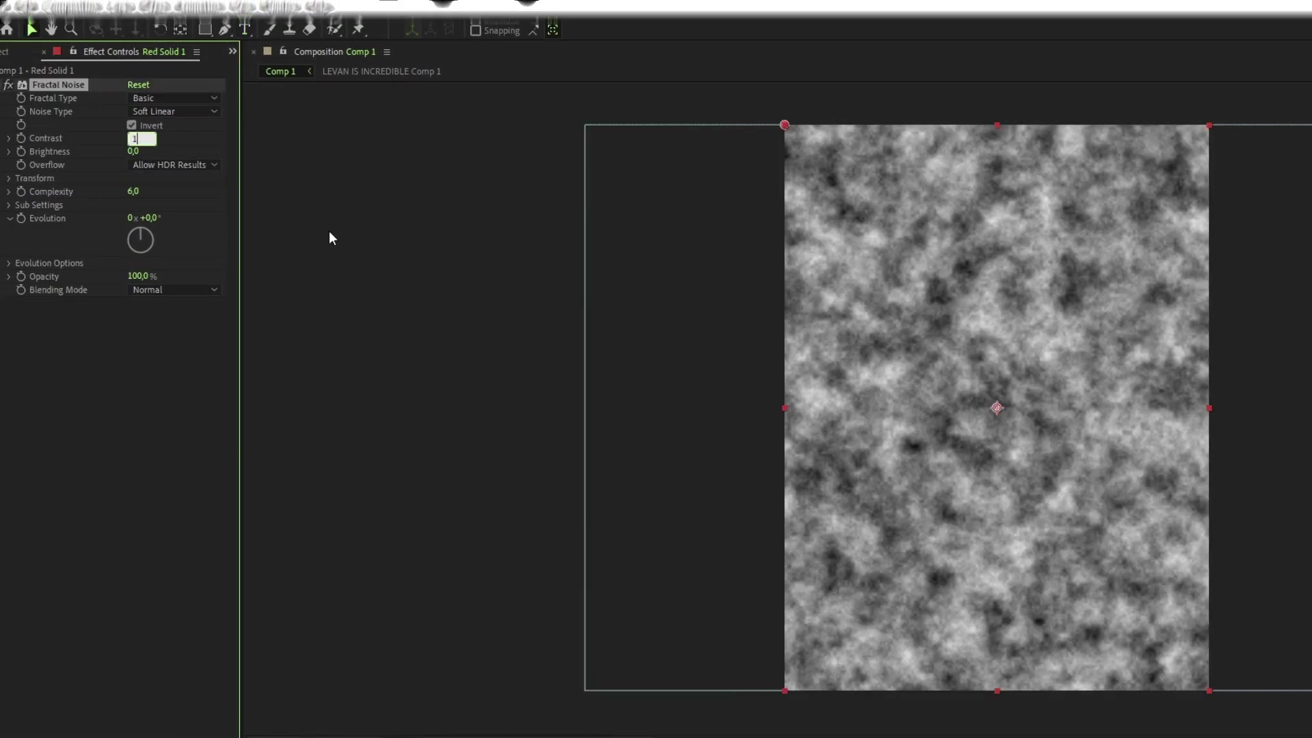
type("000")
left_click(164, 363)
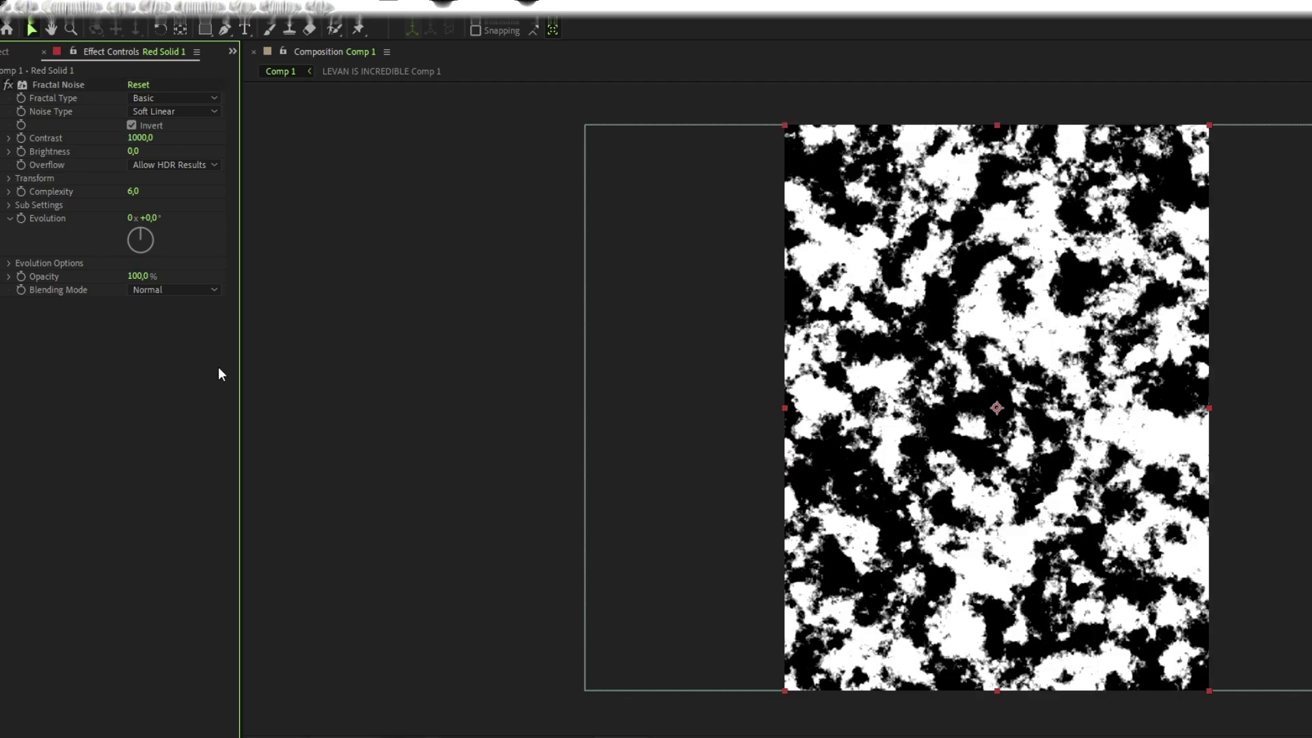
left_click(158, 291)
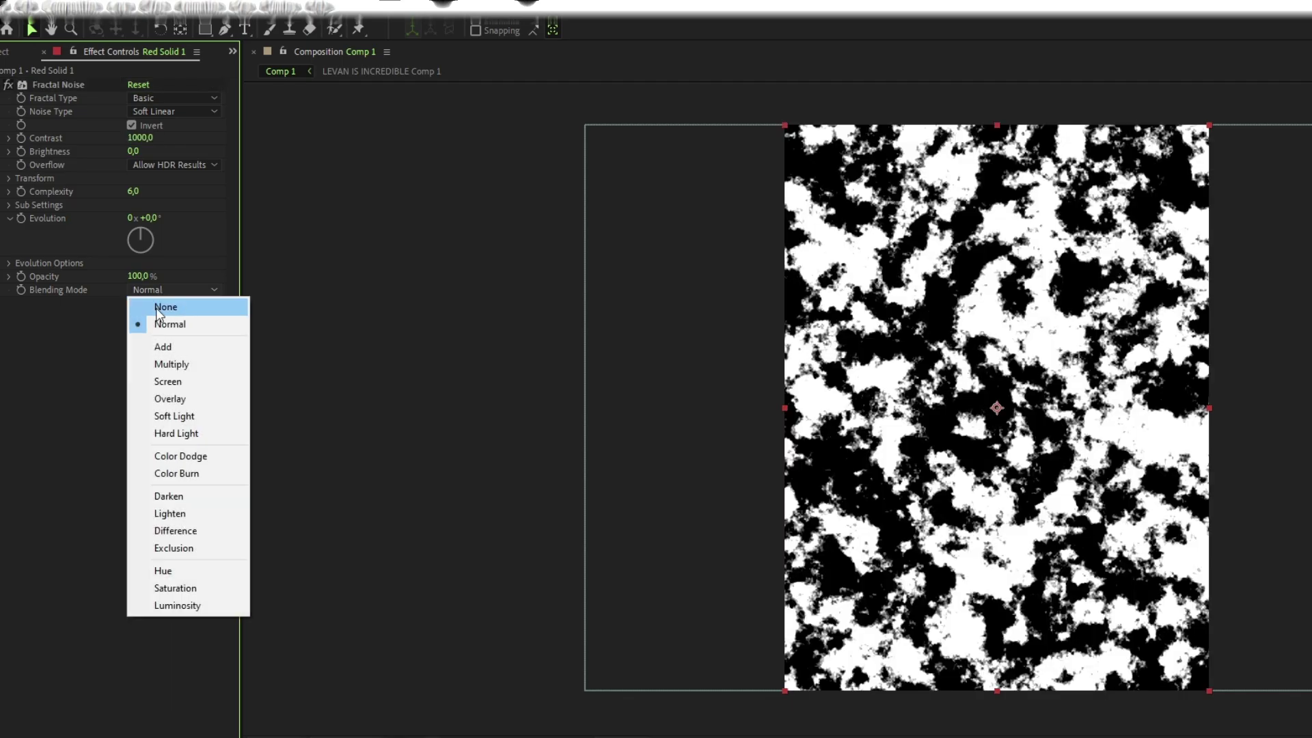
left_click(163, 347)
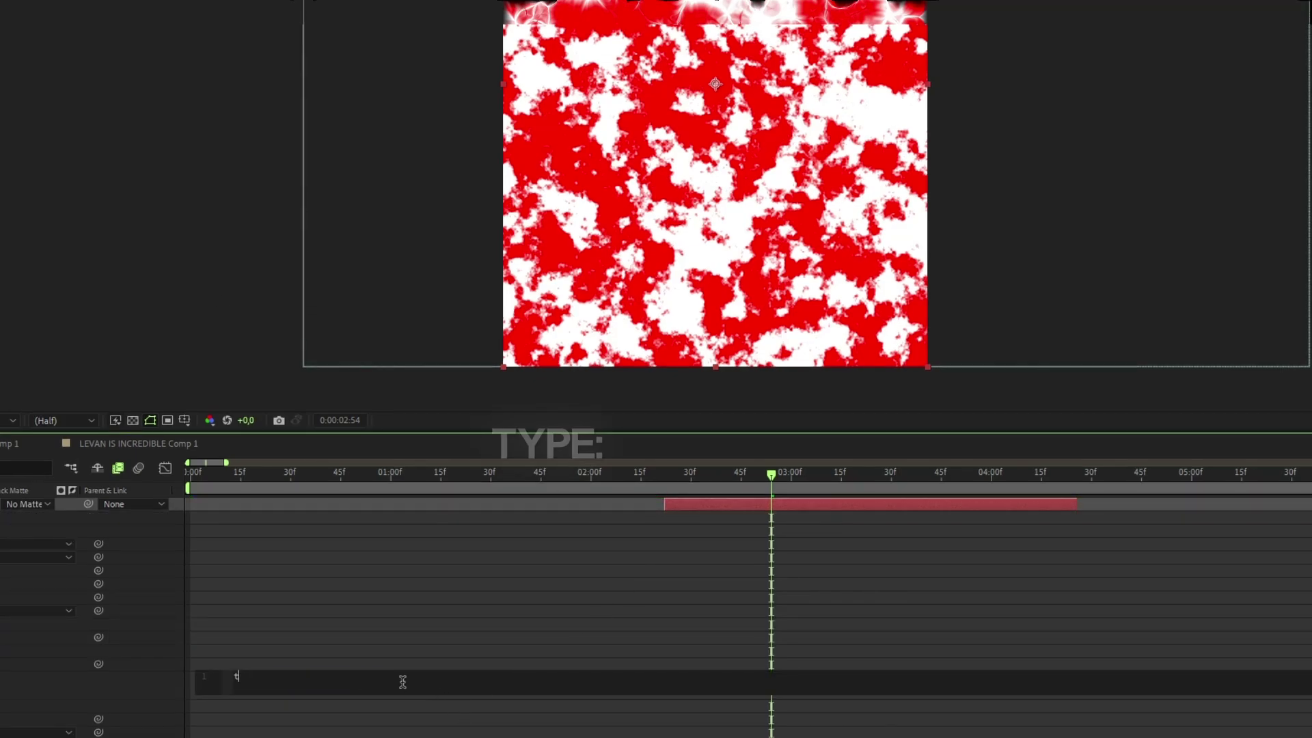
Drive the noise Evolution with a time*500 expression and scrub to preview it
type("ime*")
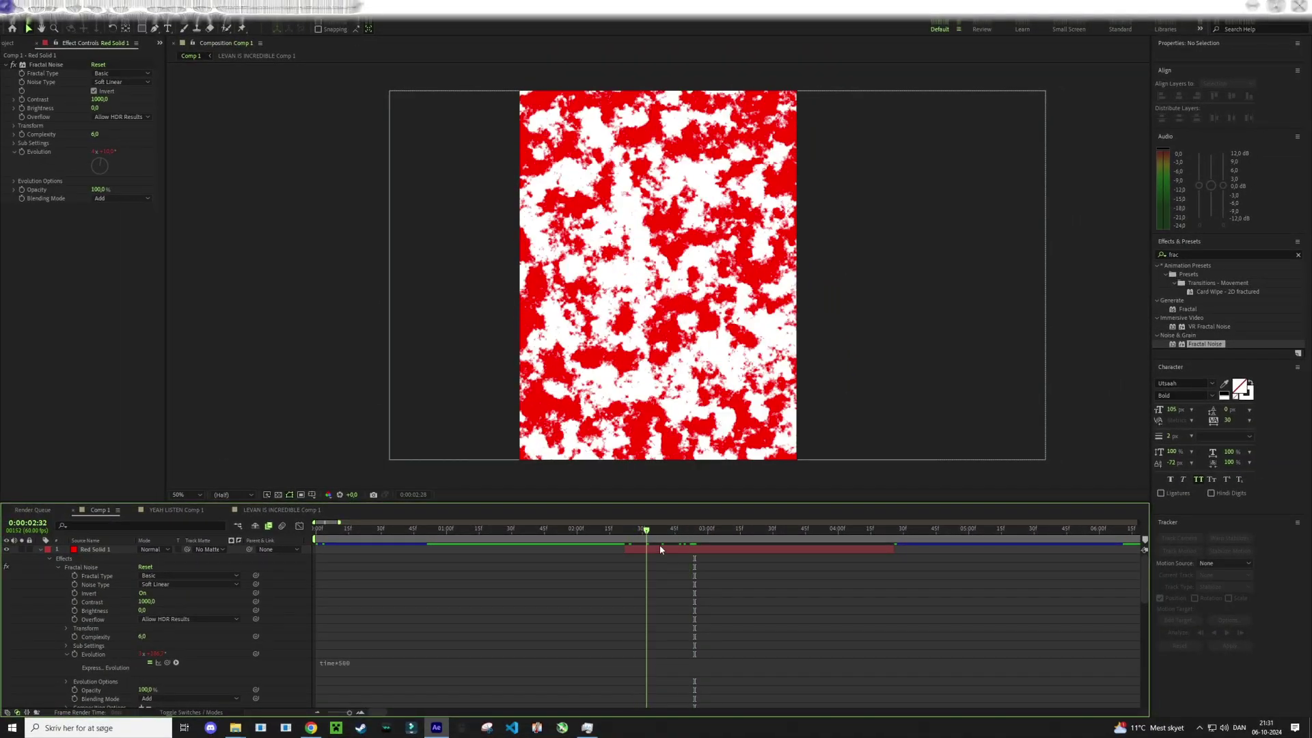
left_click_drag(660, 529, 875, 539)
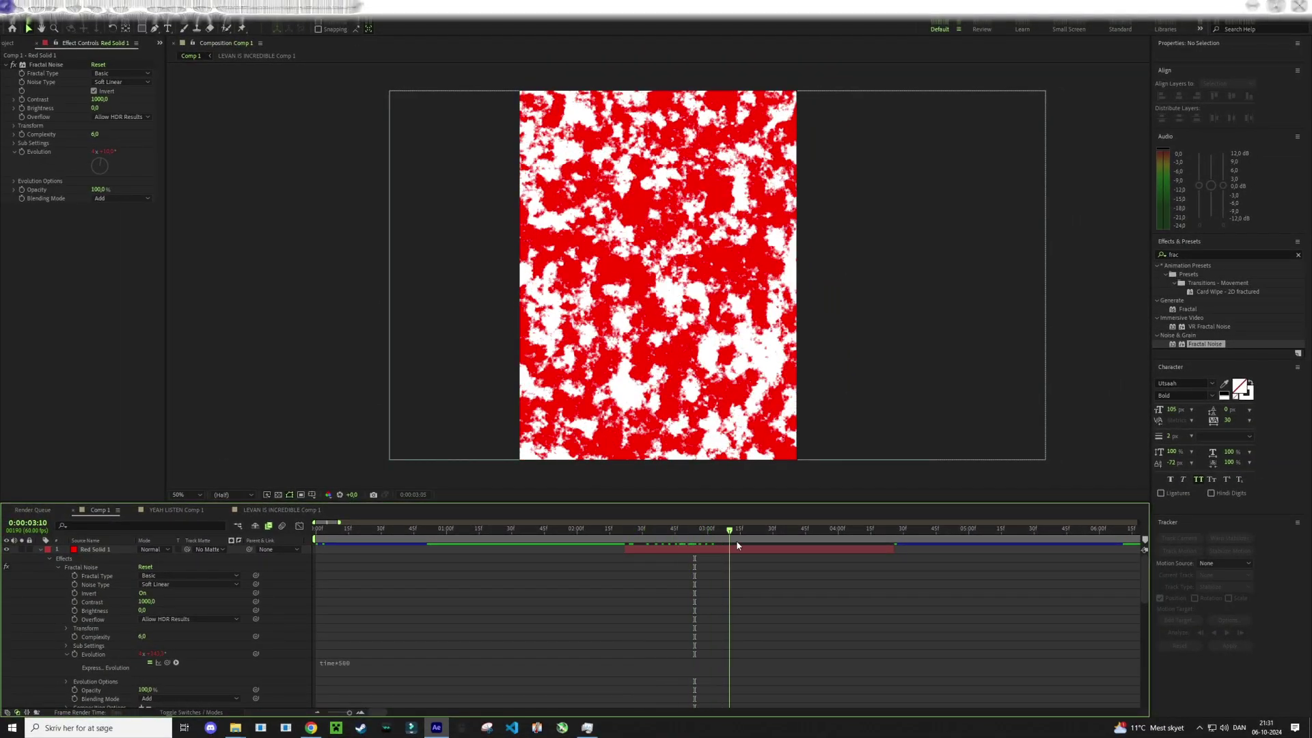
left_click_drag(732, 546, 595, 560)
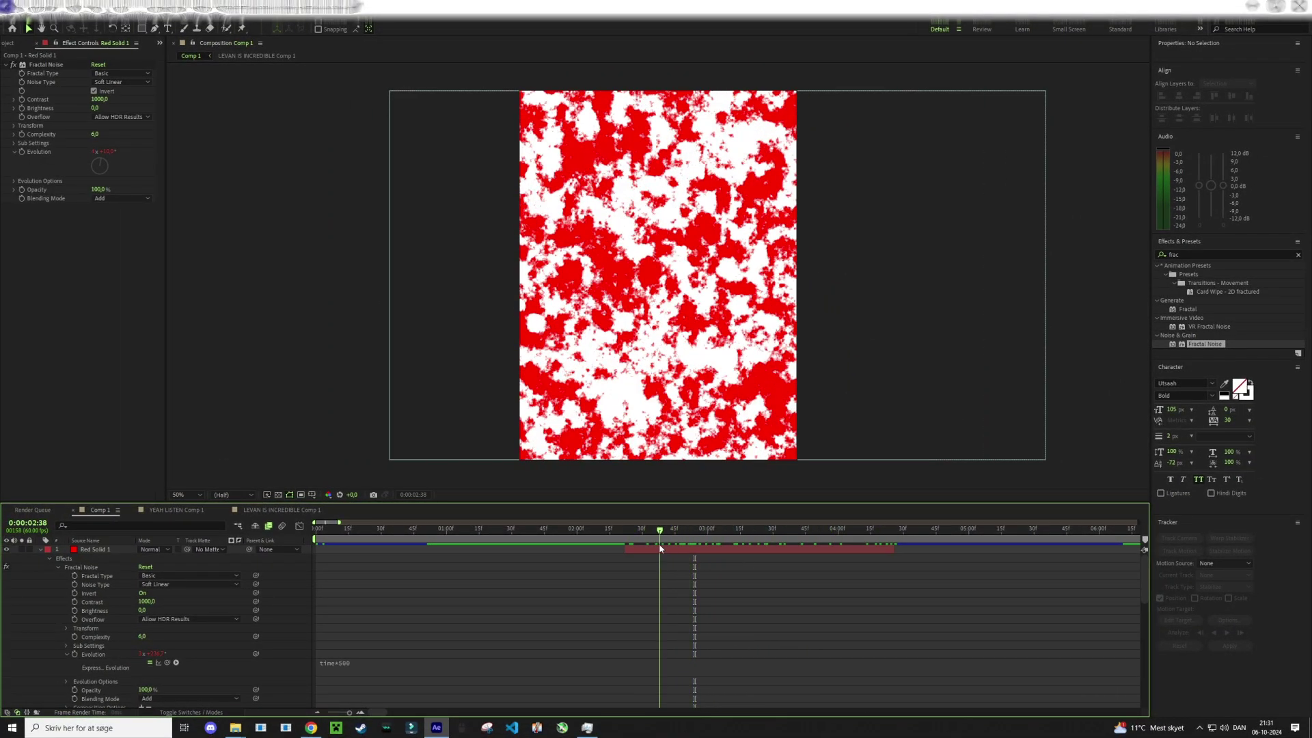
left_click(39, 549)
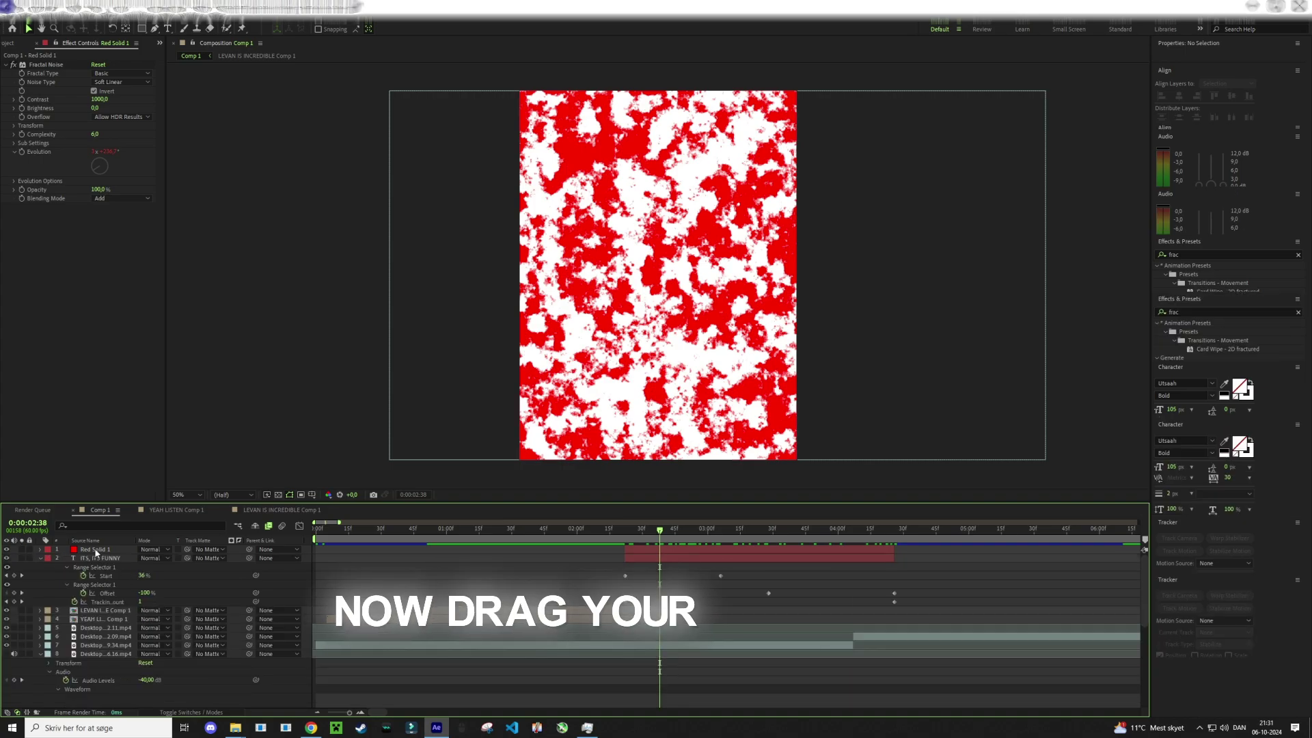
Move Red Solid 1 below the ITS, ITS FUNNY text layer
left_click_drag(96, 550, 102, 599)
left_click(674, 564)
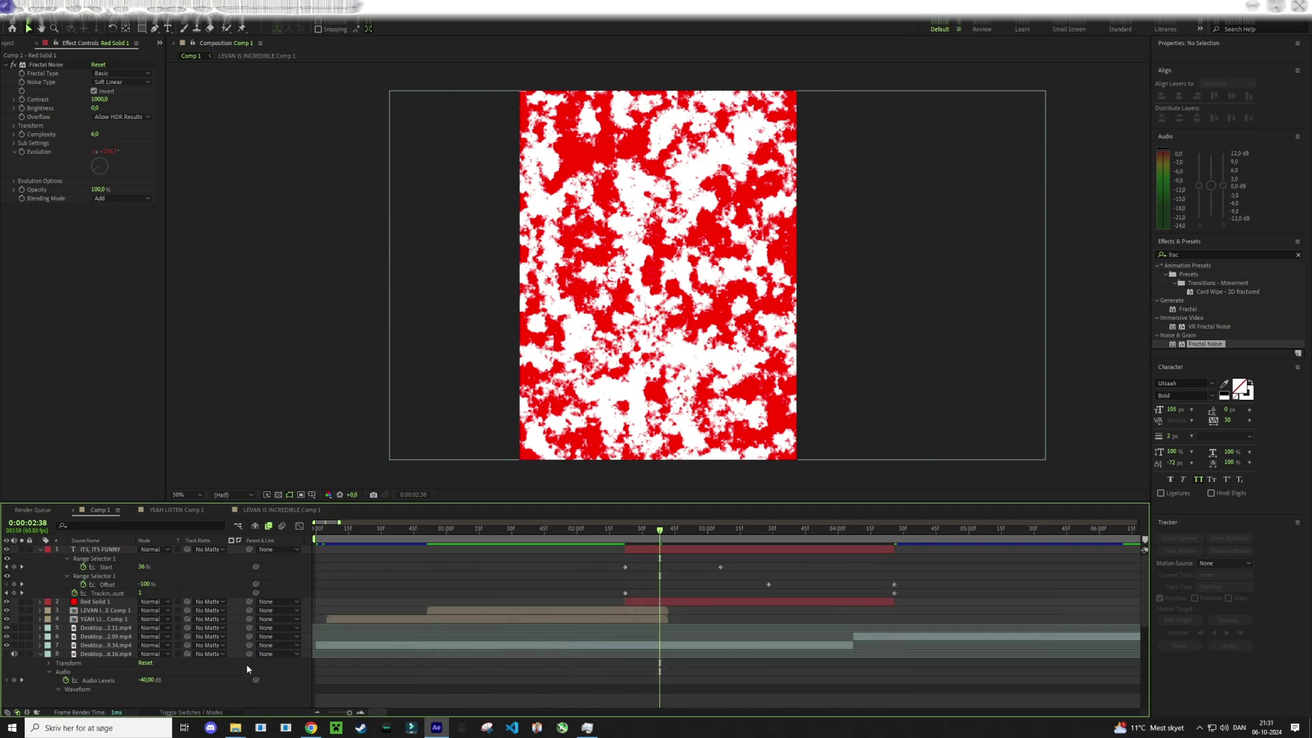
scroll(244, 666, "down", 1)
scroll(244, 666, "down", 1)
scroll(243, 667, "up", 2)
scroll(241, 680, "down", 2)
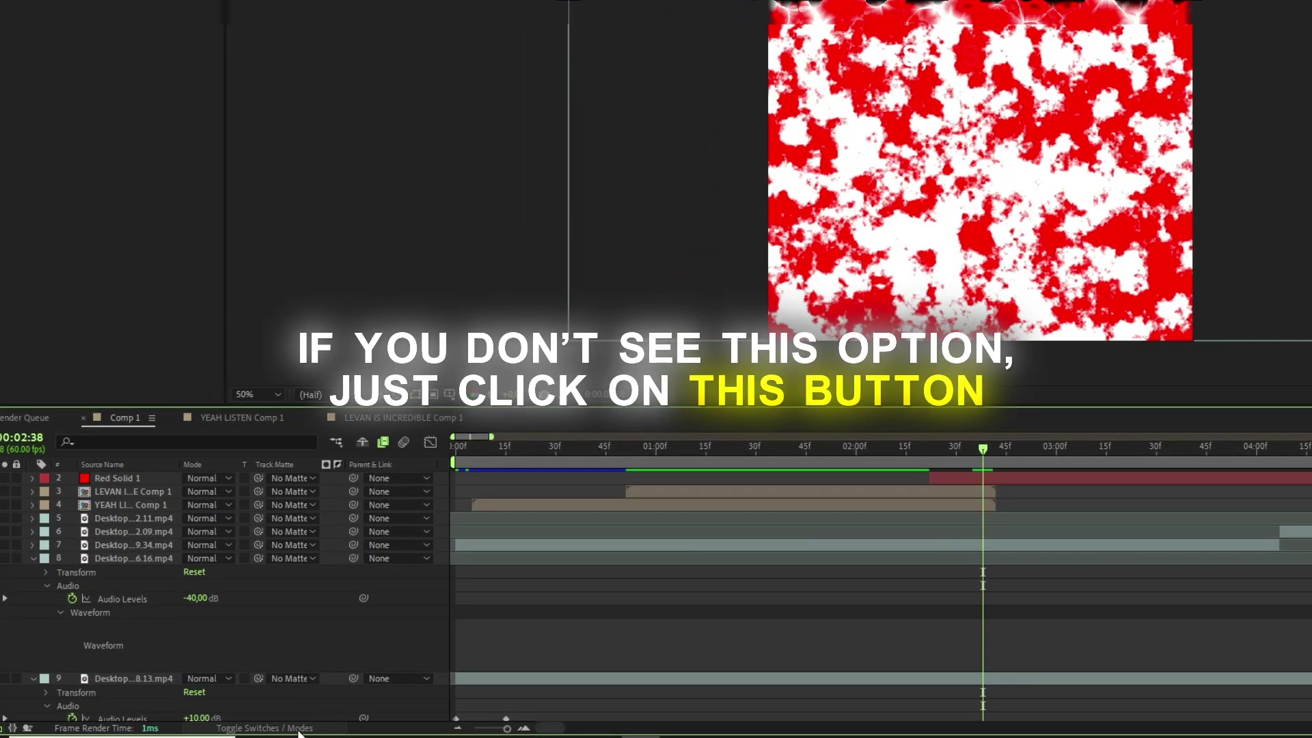
Set the red solid's track matte to the ITS, ITS FUNNY text and preview the result
left_click(299, 728)
left_click(277, 730)
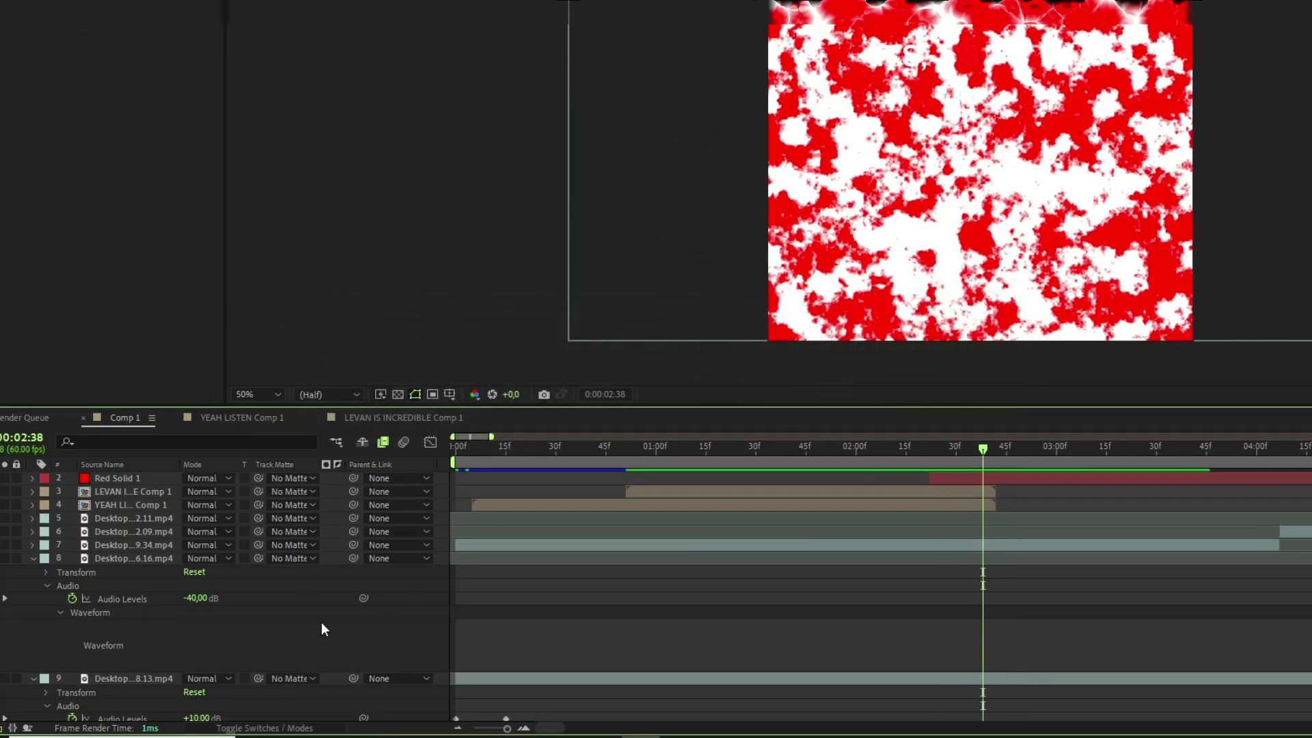
scroll(321, 622, "up", 2)
left_click(306, 558)
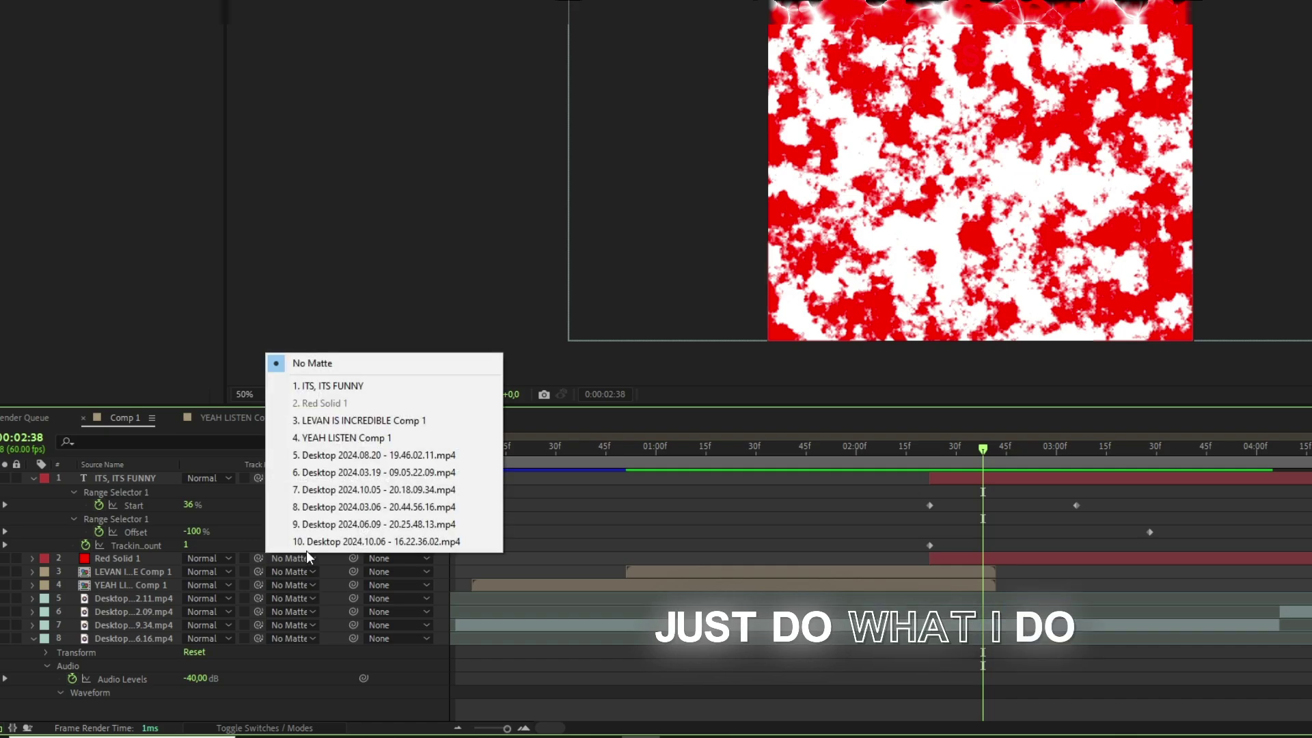
left_click(332, 387)
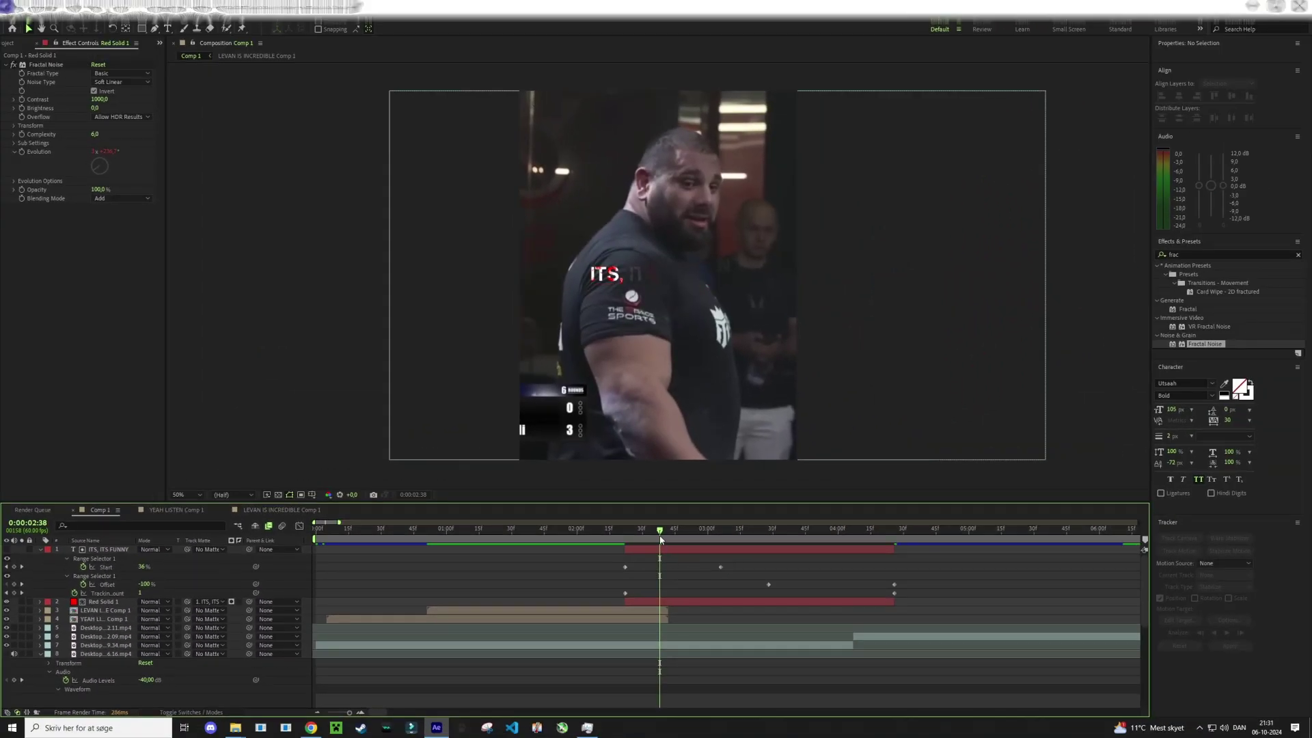
key("space")
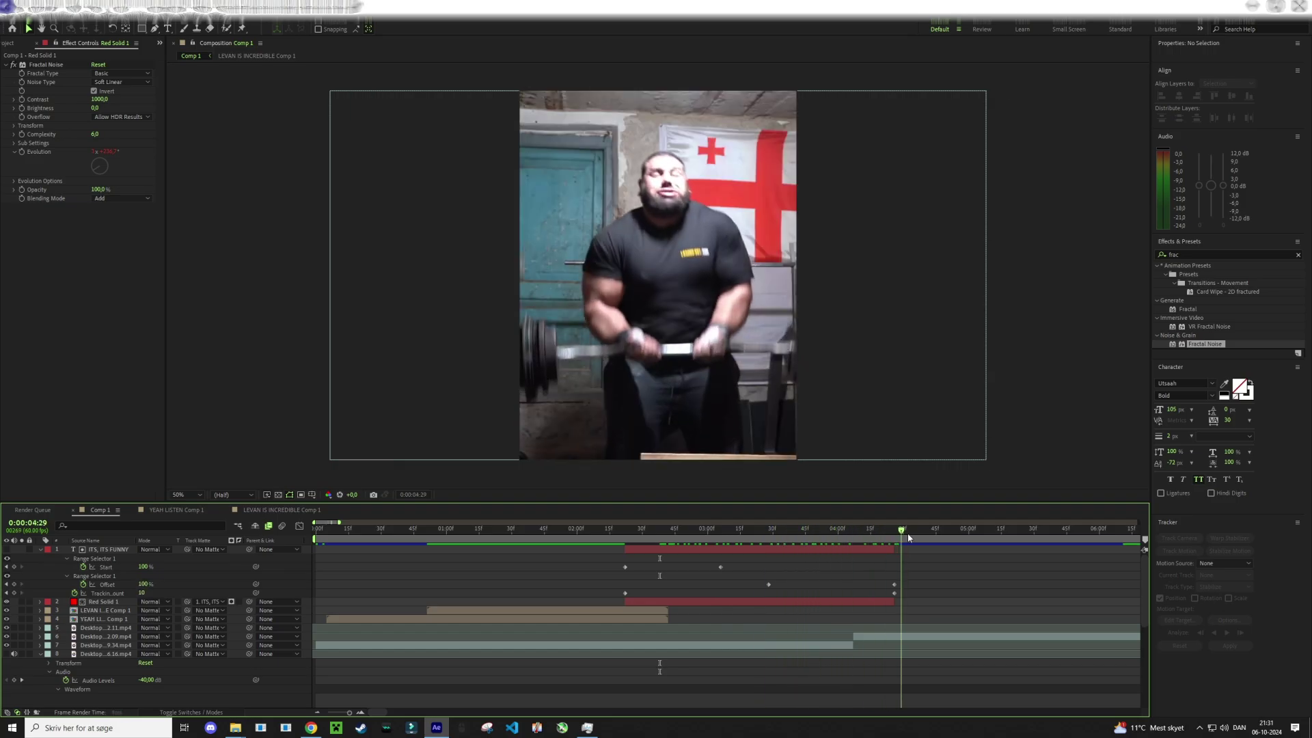
mouse_move(834, 531)
left_mouse_down()
mouse_move(698, 541)
mouse_move(887, 528)
left_mouse_up()
left_click_drag(886, 536, 699, 540)
Pre-compose the red solid and ITS, ITS FUNNY text into an ITS, ITS FUNNY precomp
left_click(735, 601)
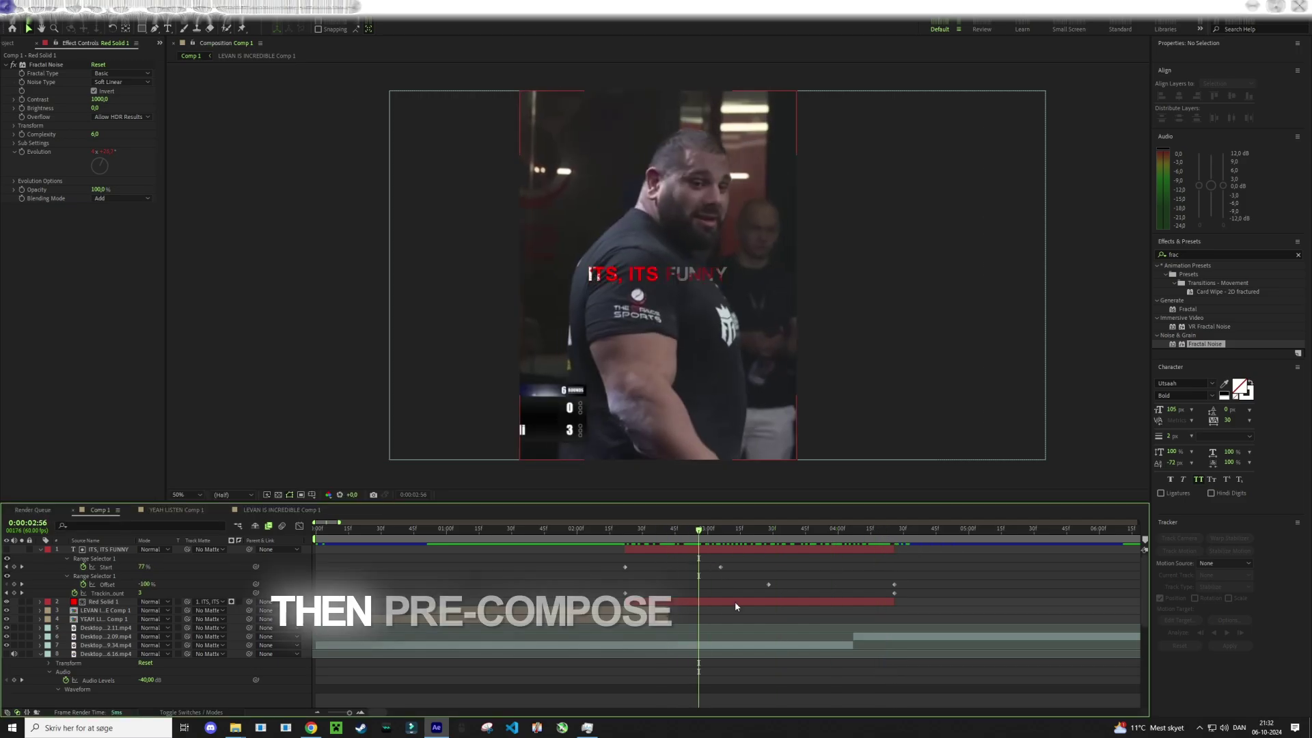
left_click(729, 551, "ctrl")
right_click(730, 551)
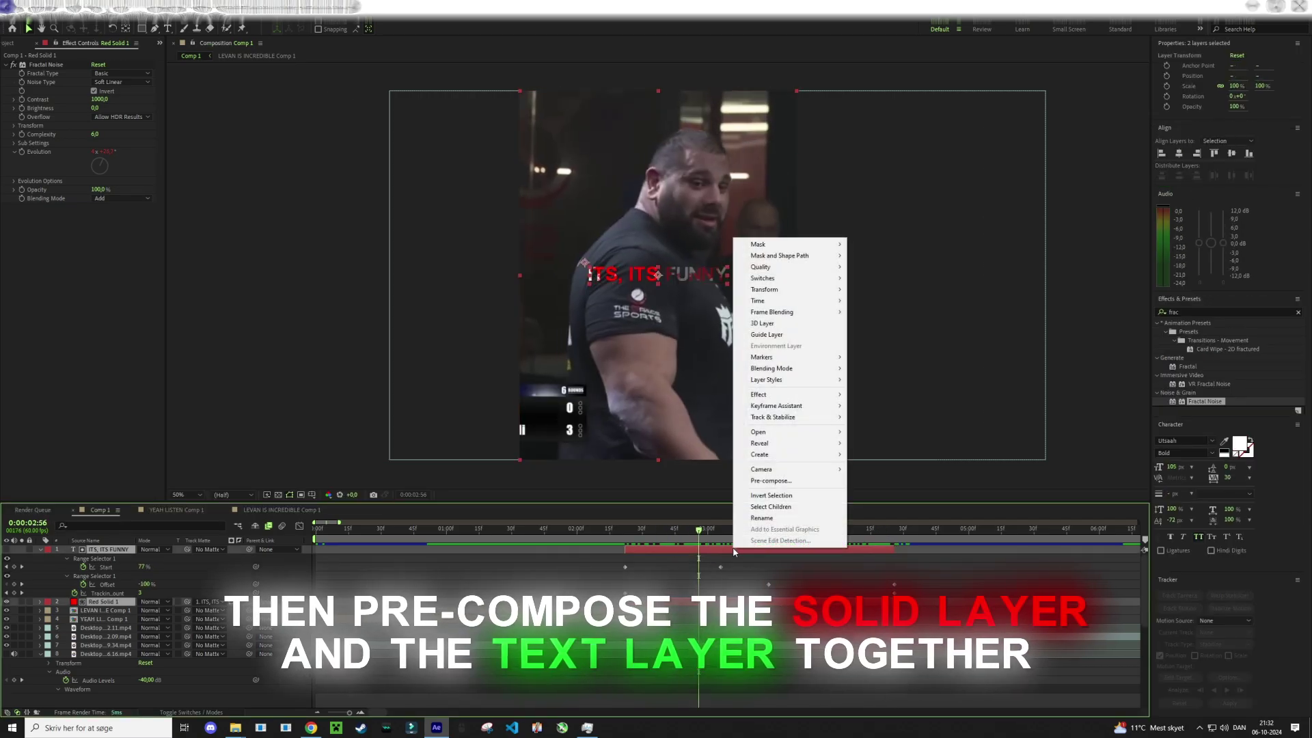
left_click(758, 478)
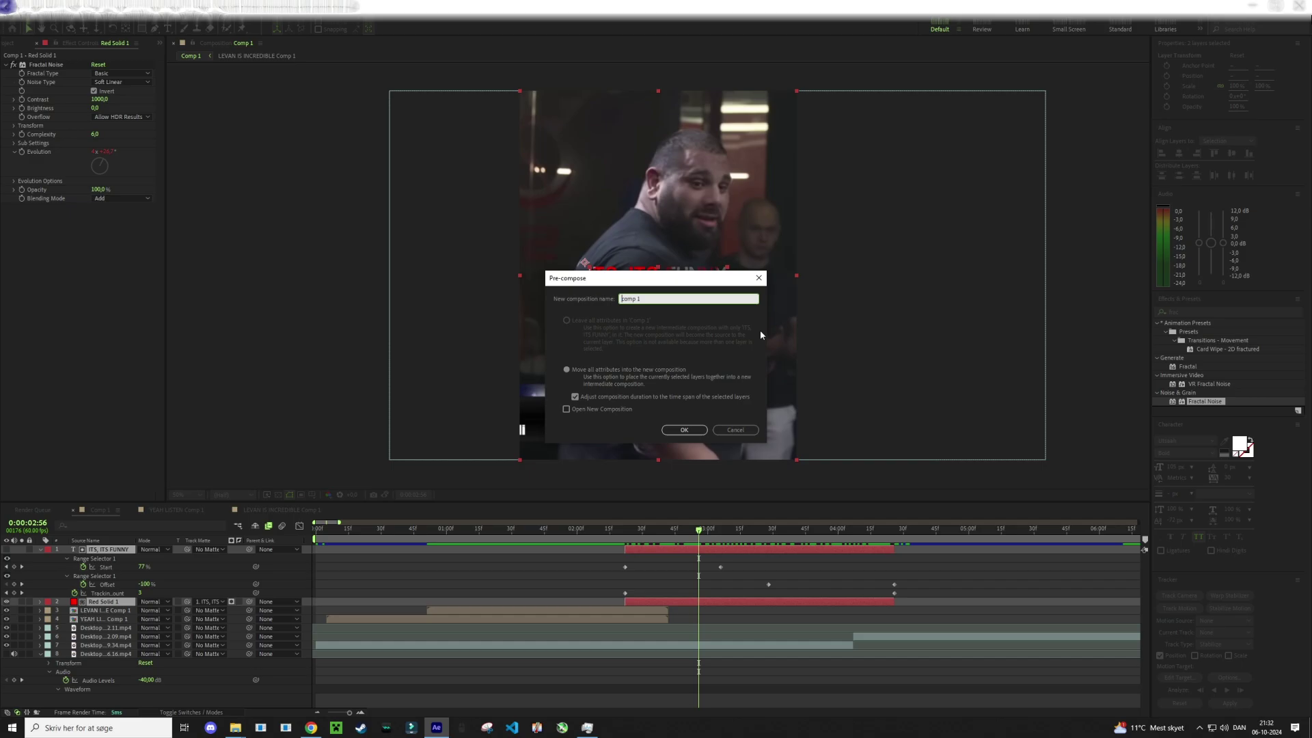
key("Home")
key("Delete")
key("Delete")
key("Delete")
type("ITS, ITS FUNNY")
left_click(685, 430)
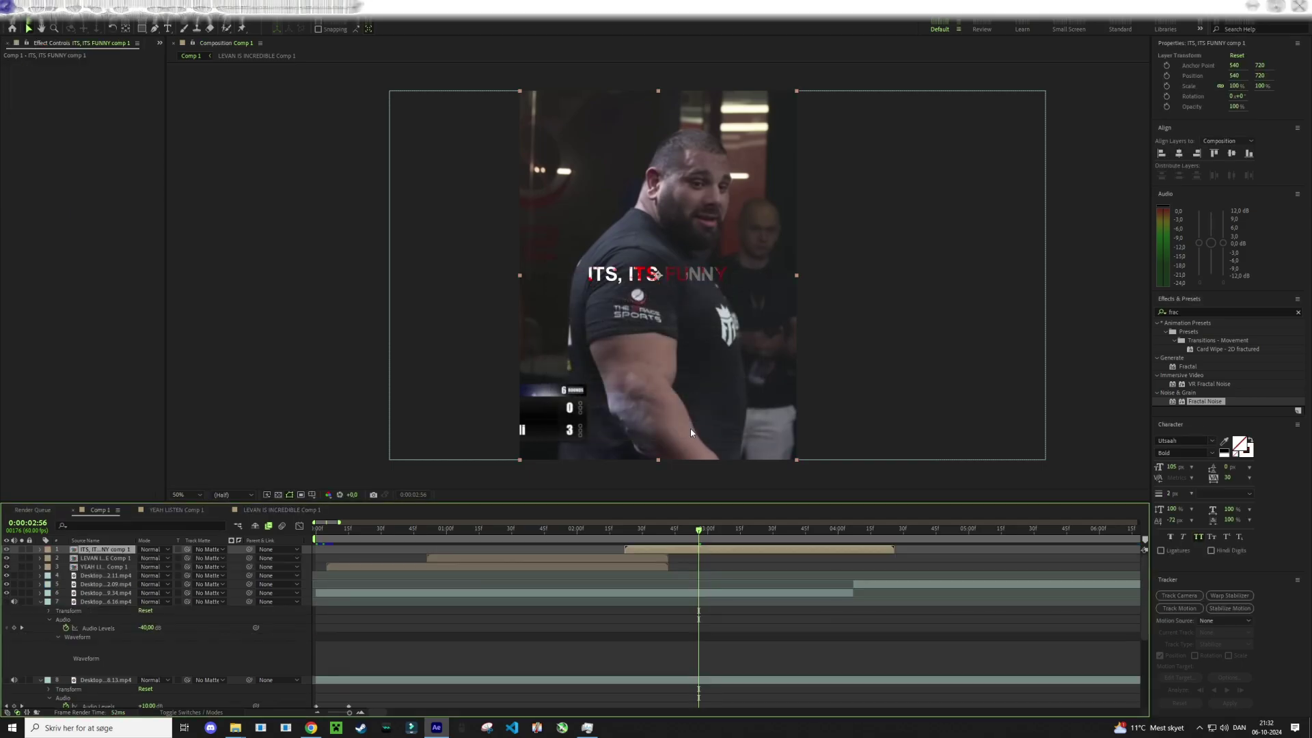
Copy Glow, Glow 2 and Drop Shadow from YEAH LISTEN Comp 1 onto the new precomp
left_click(659, 567)
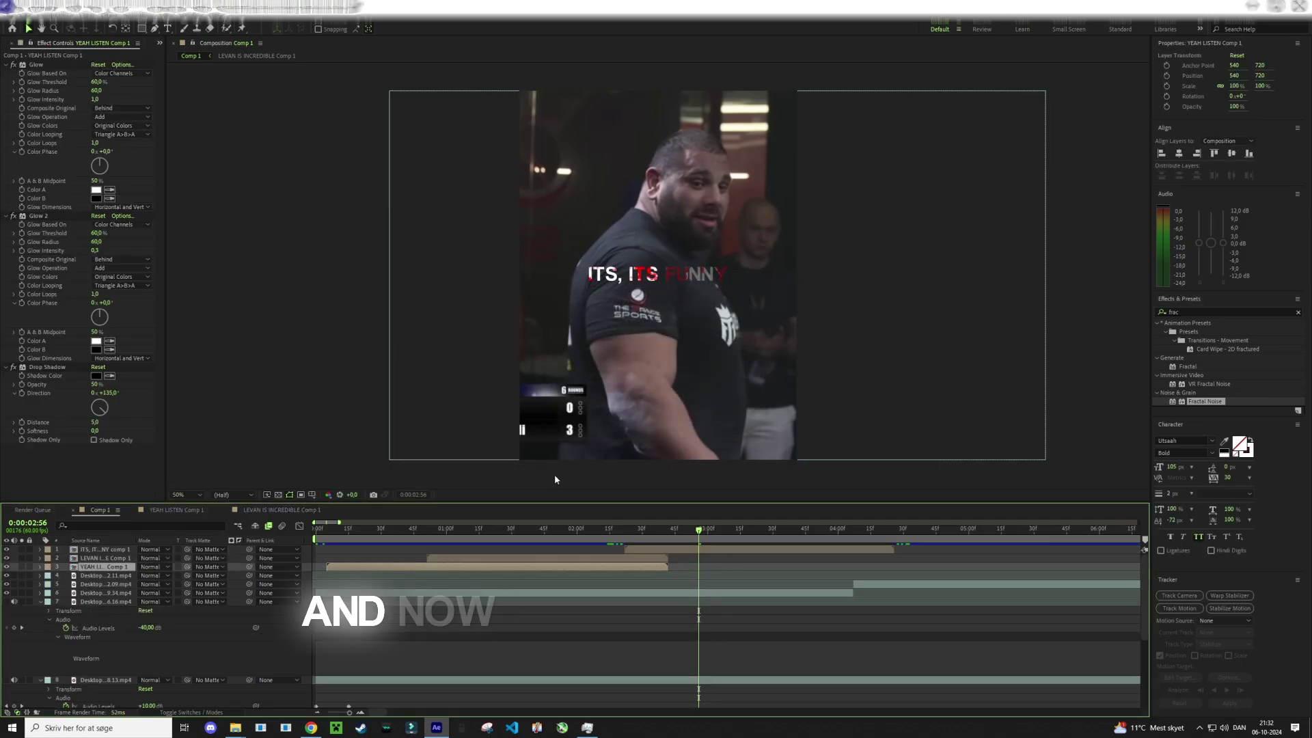
left_click(51, 367, "shift")
key("ctrl+c")
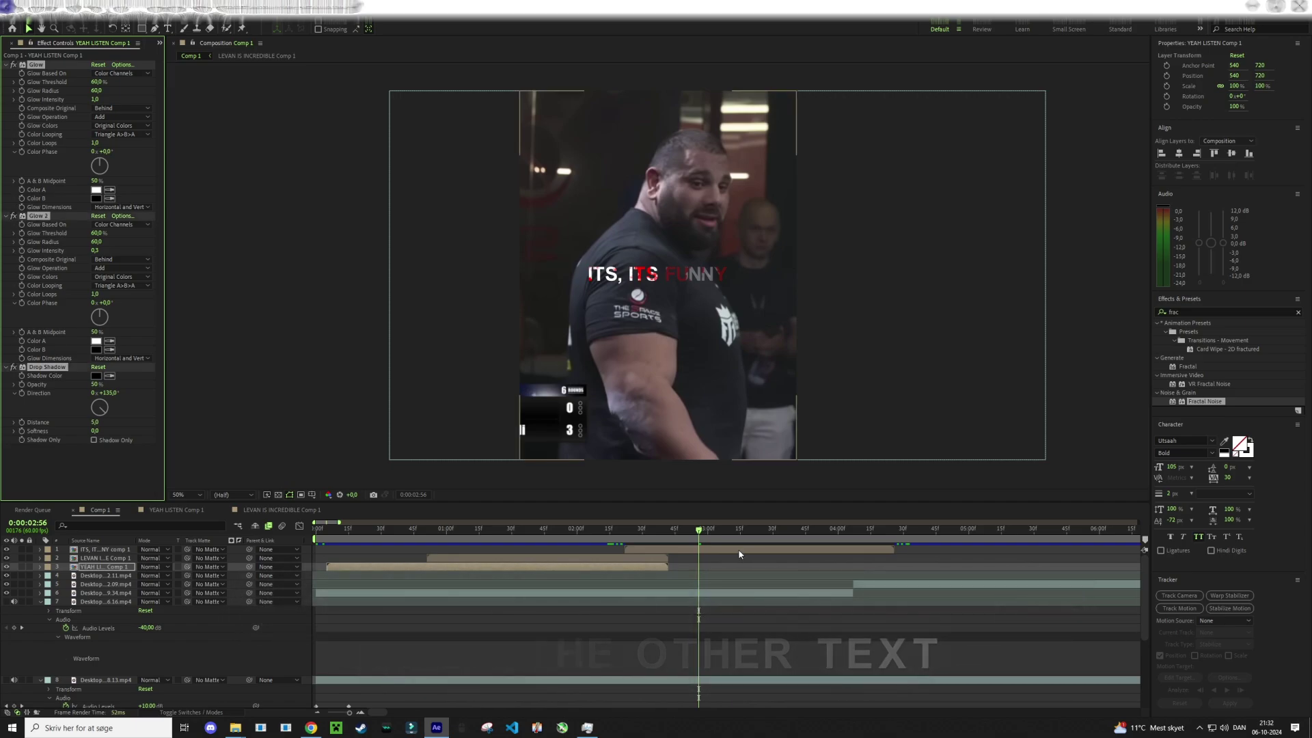
left_click(741, 551)
key("ctrl+v")
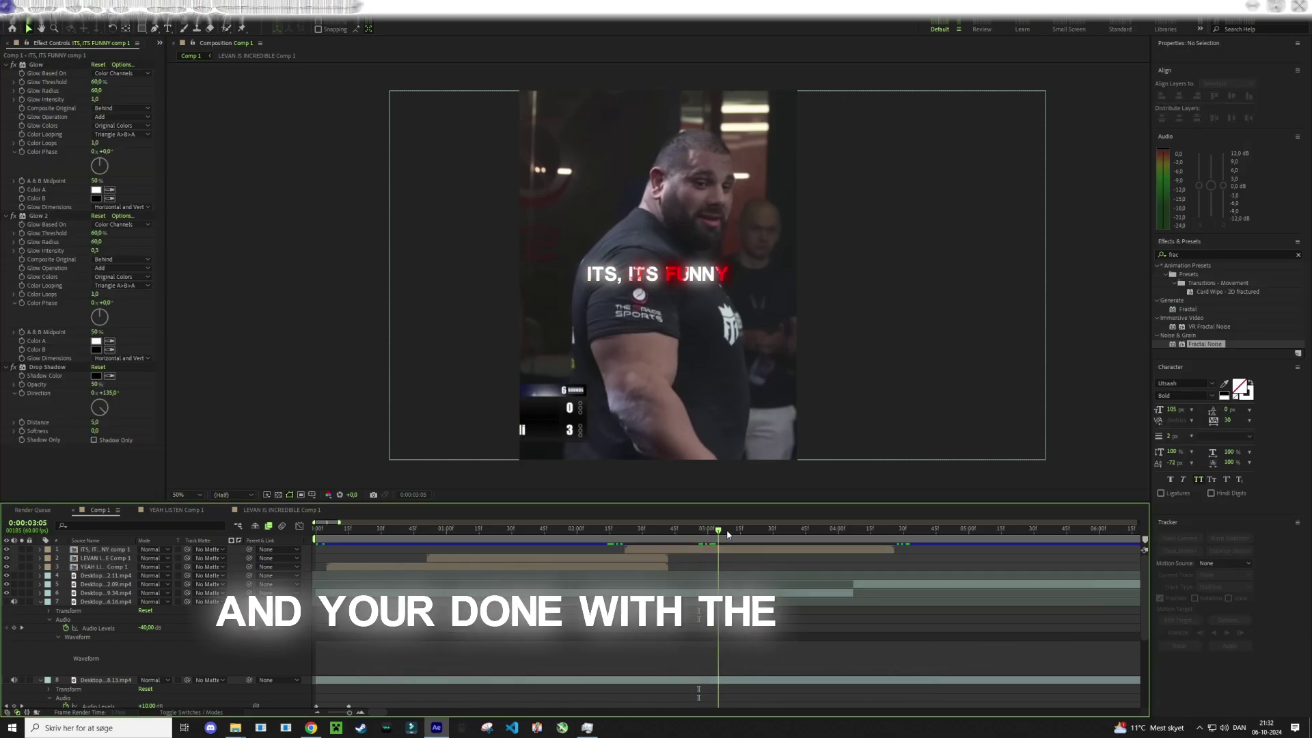
left_click_drag(699, 529, 931, 517)
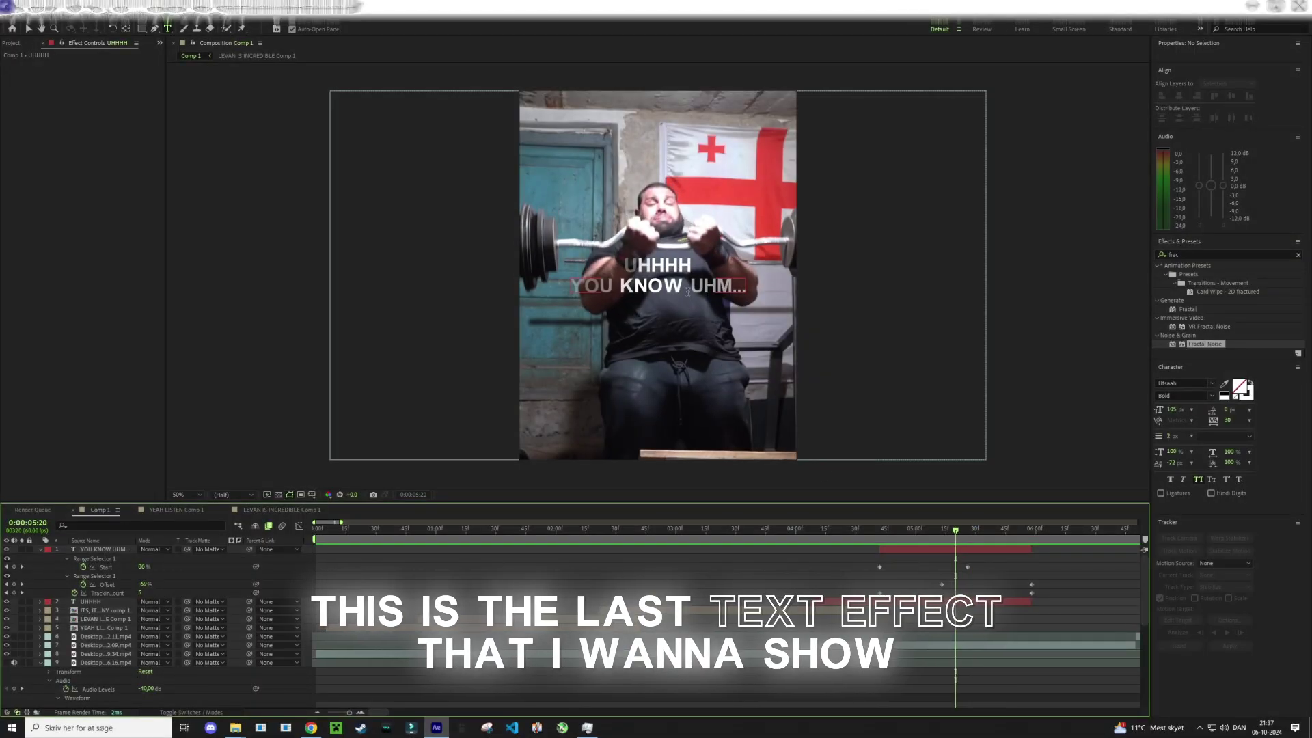
Set YOU KNOW to the Fall in love font and add a stroke
left_click(629, 291)
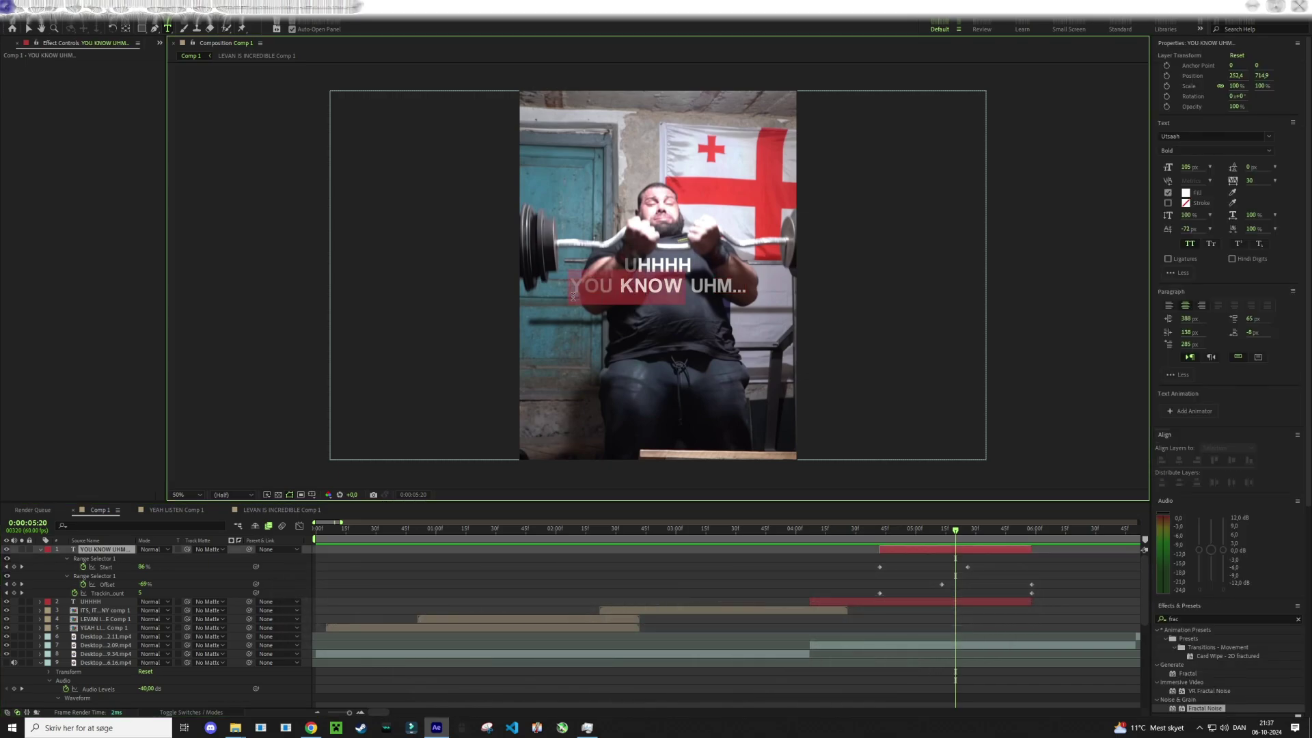
left_click(1260, 137)
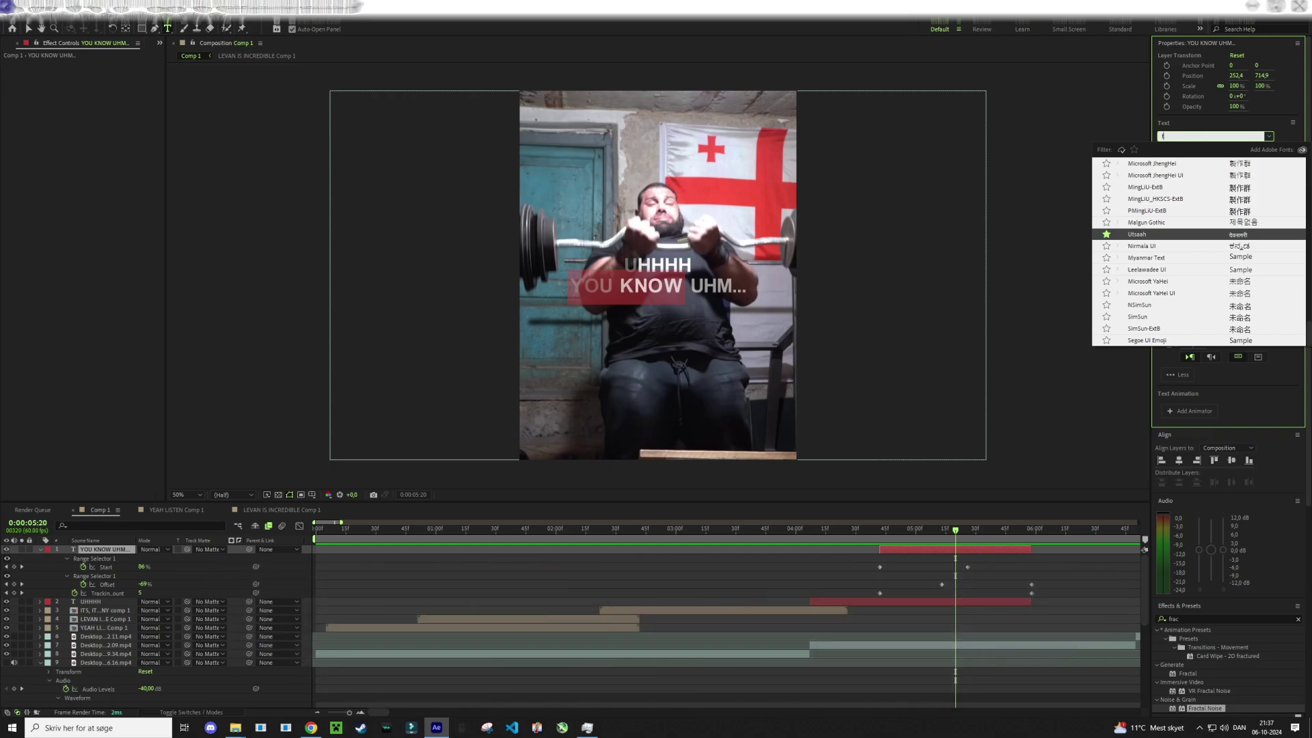
type("fall")
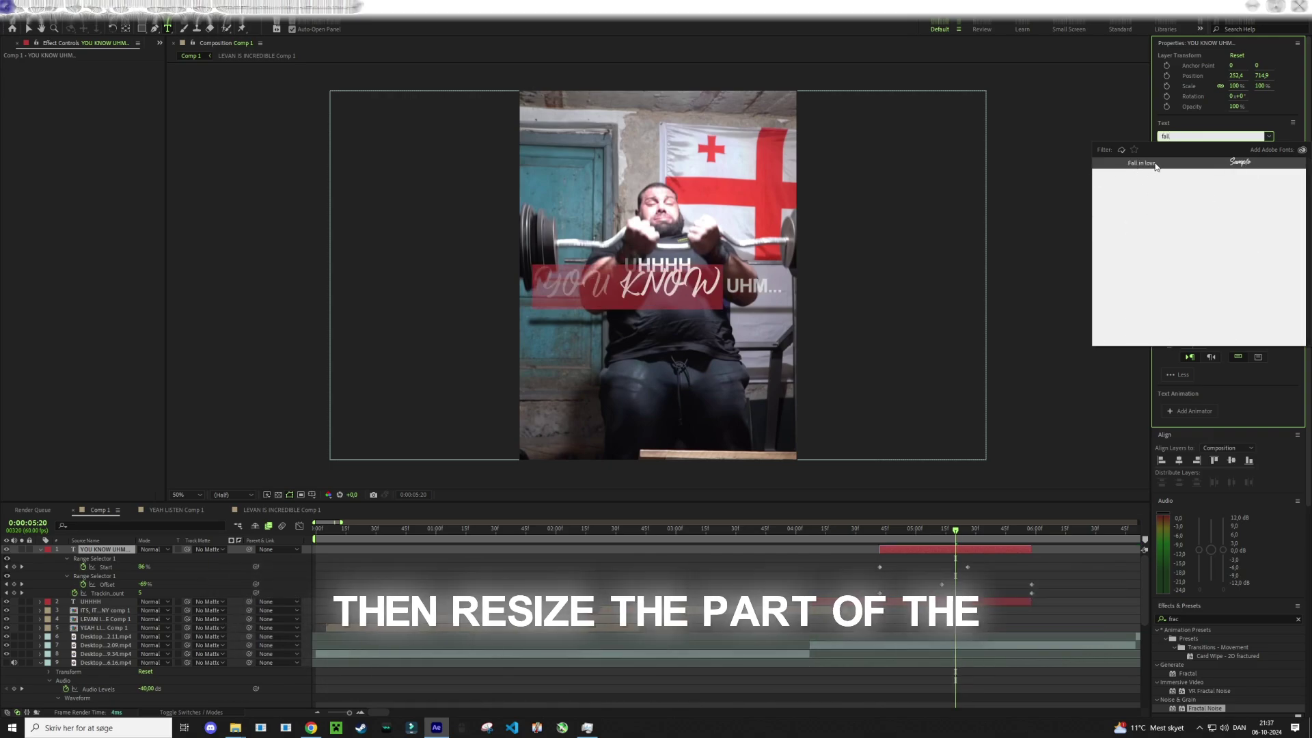
left_click(1155, 164)
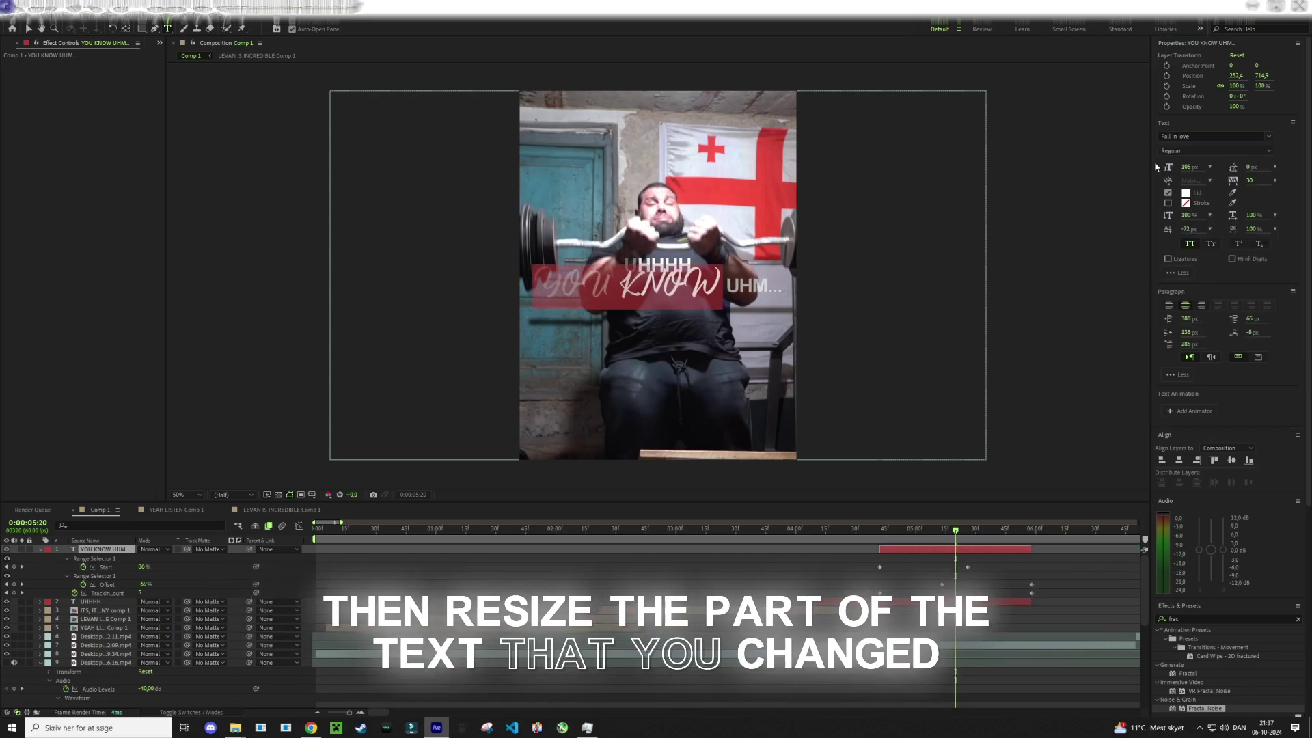
left_click(1192, 169)
type("57")
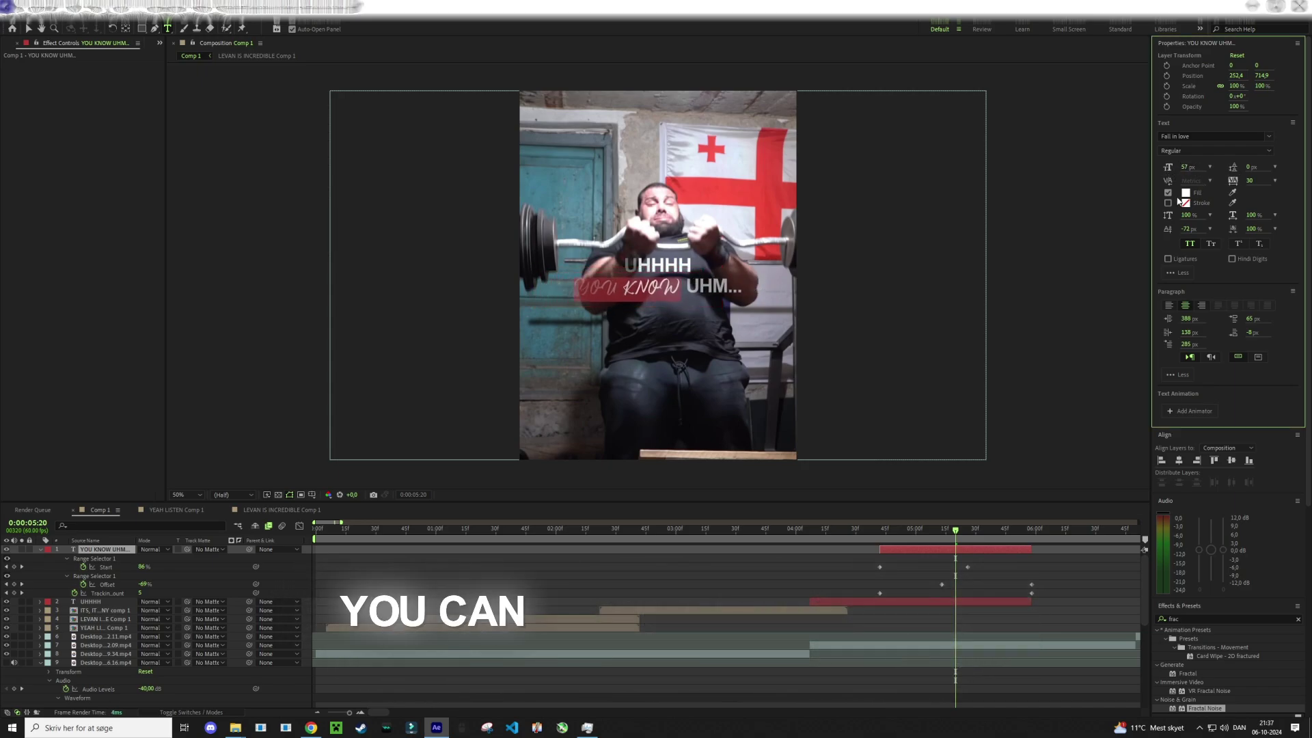
left_click(1168, 203)
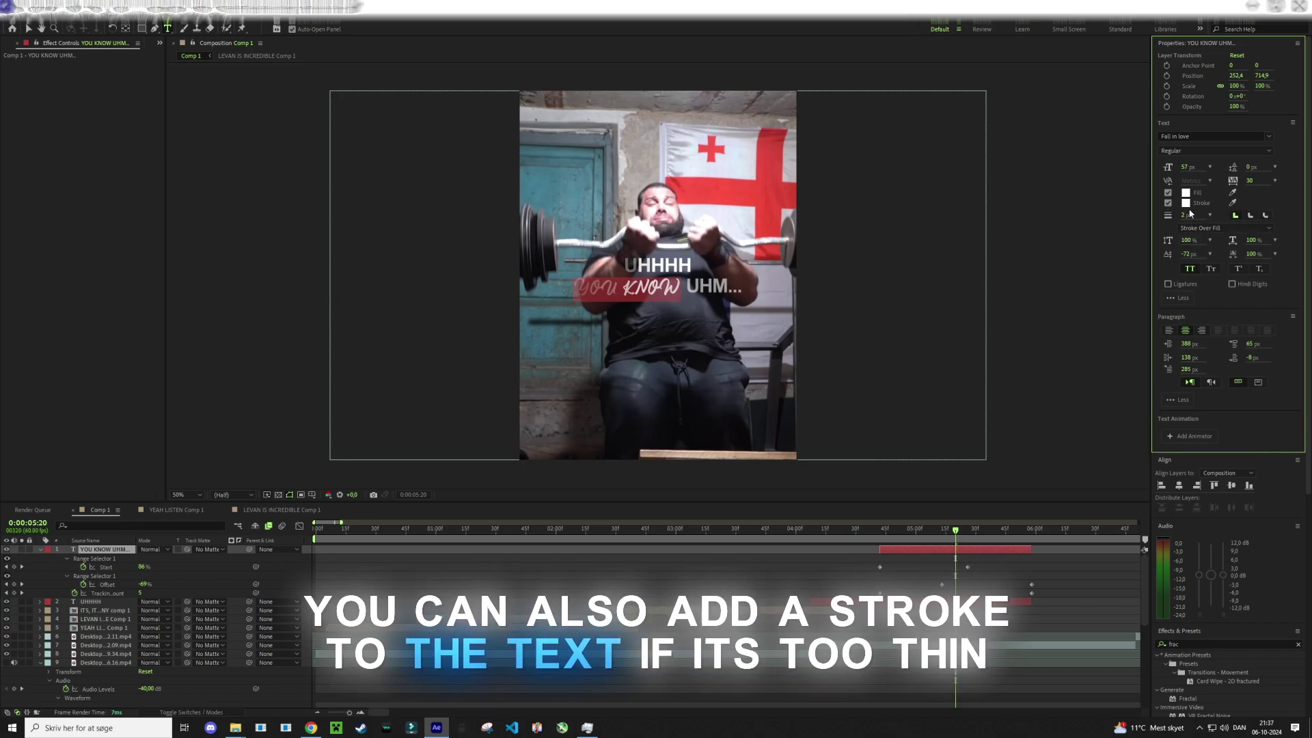
Give YOU KNOW a yellow FFD800 fill and a 60 px font size
left_click(1186, 193)
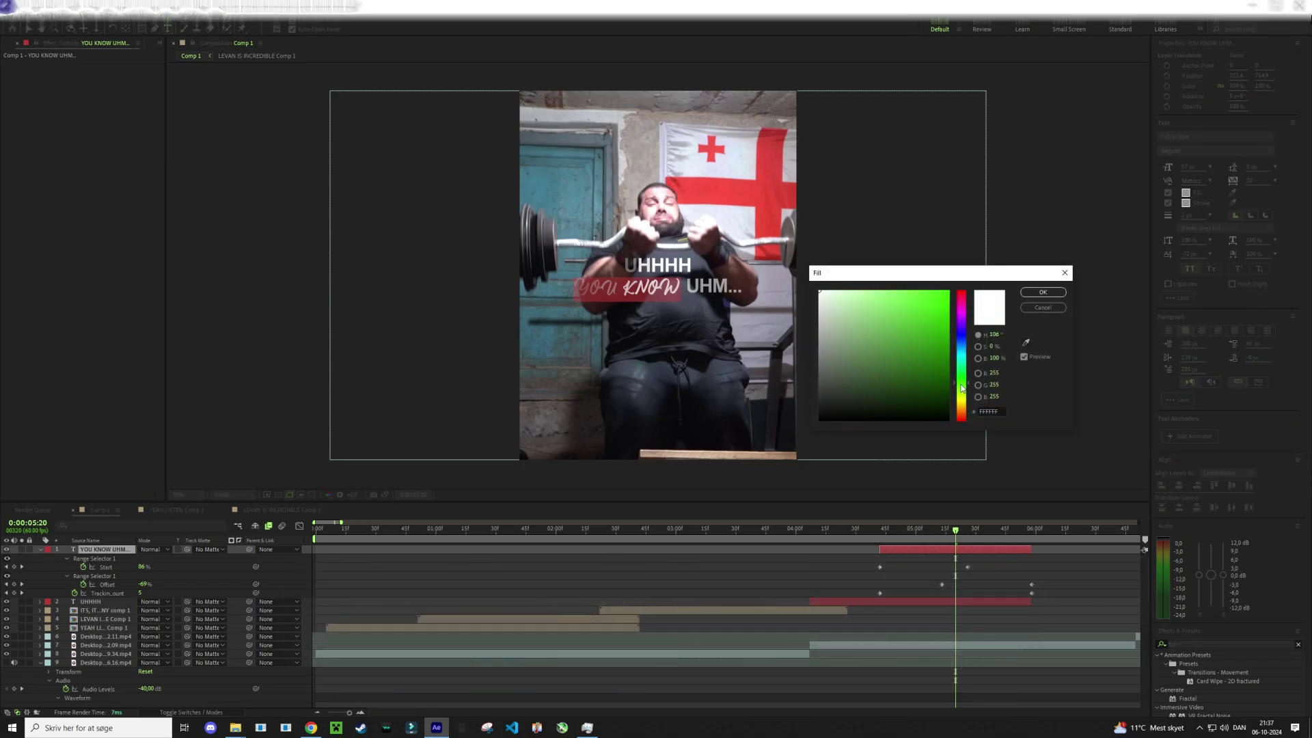
left_click_drag(962, 388, 963, 403)
left_click_drag(946, 294, 998, 243)
left_click(964, 408)
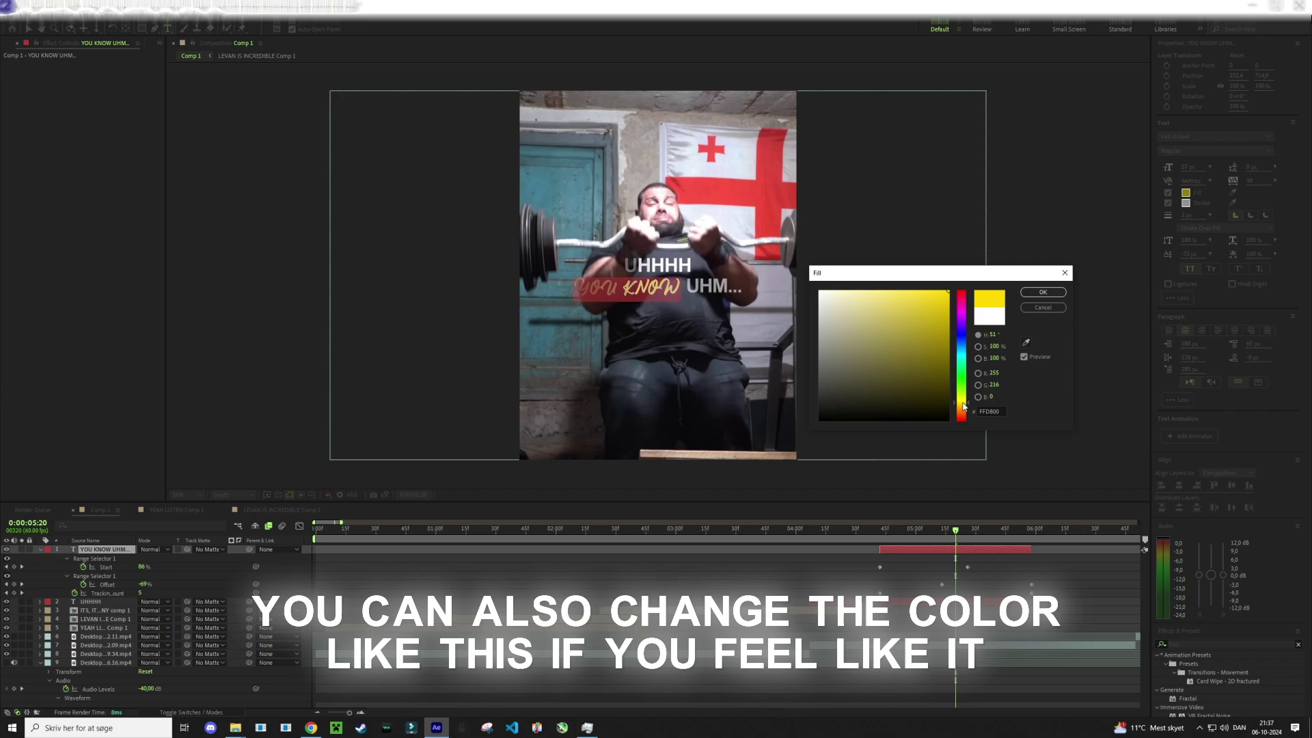
left_click(1043, 292)
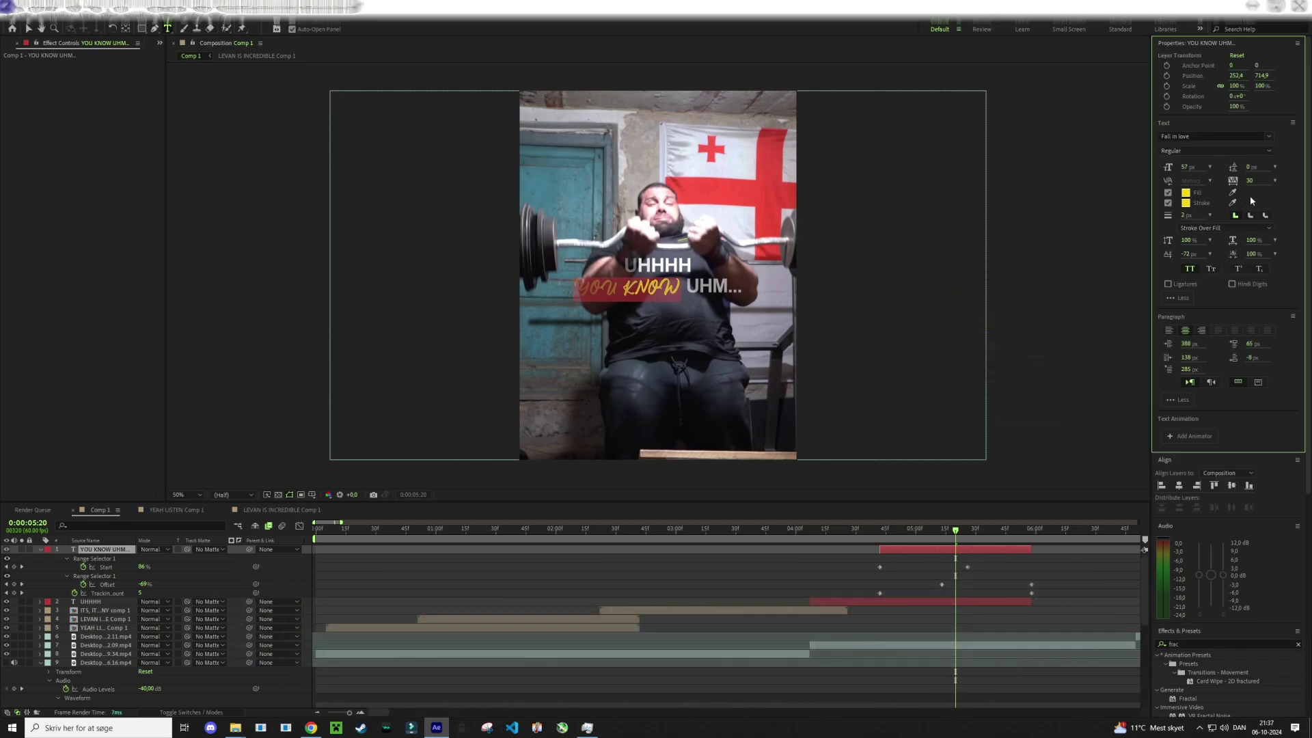
left_click(1186, 167)
type("60")
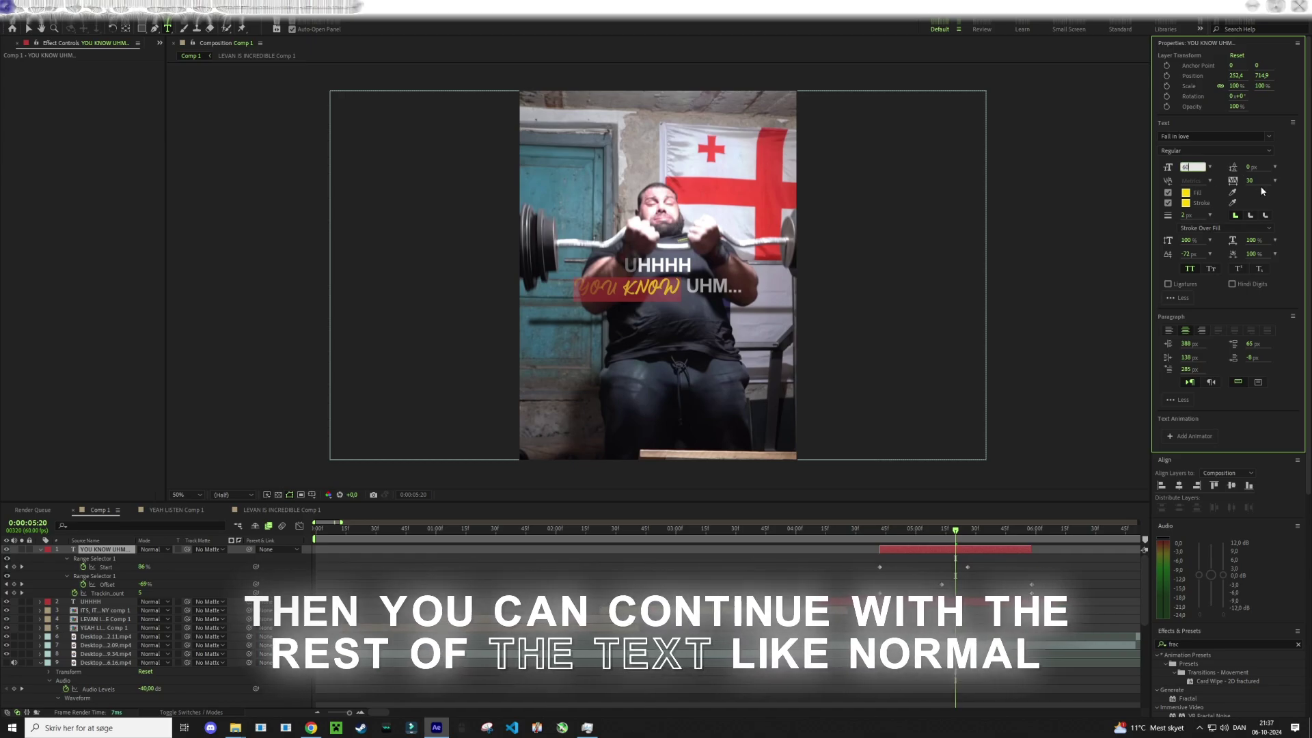
left_click(992, 572)
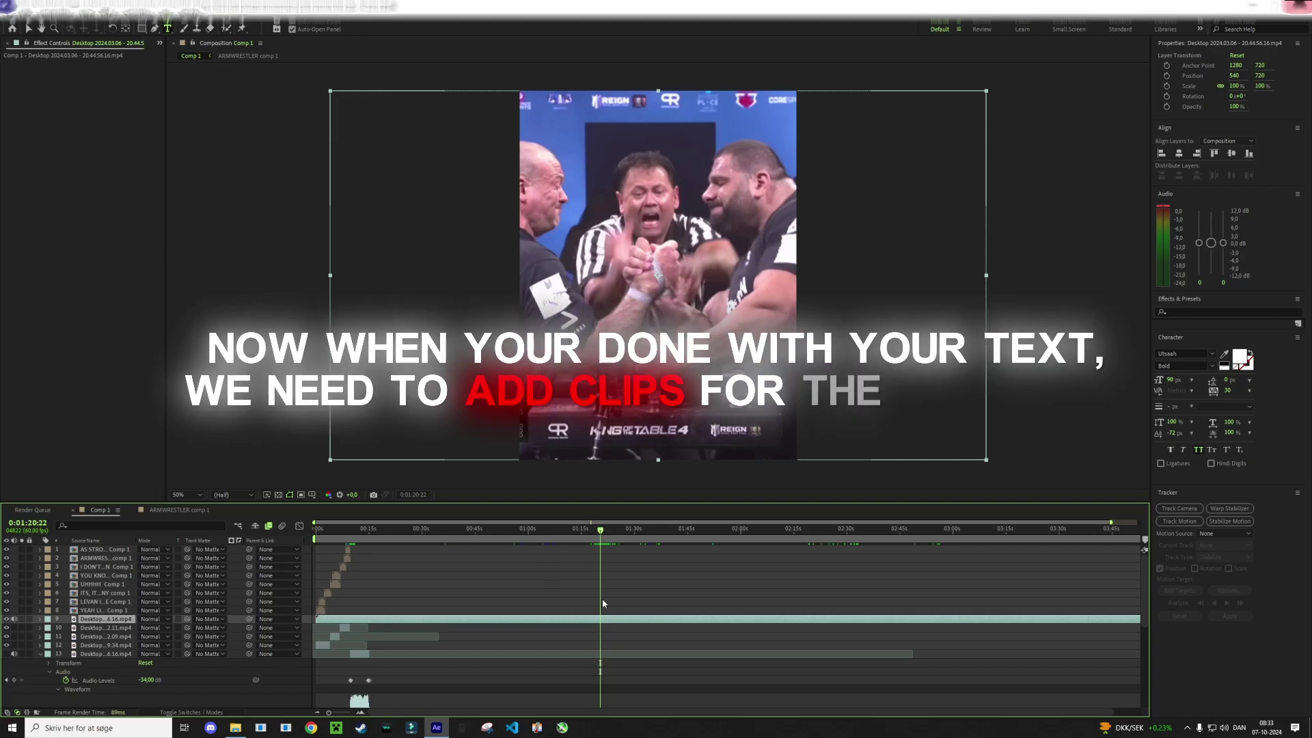
Undo an accidental clip split and play the footage from 0:00:09:42
key("ctrl+shift+d")
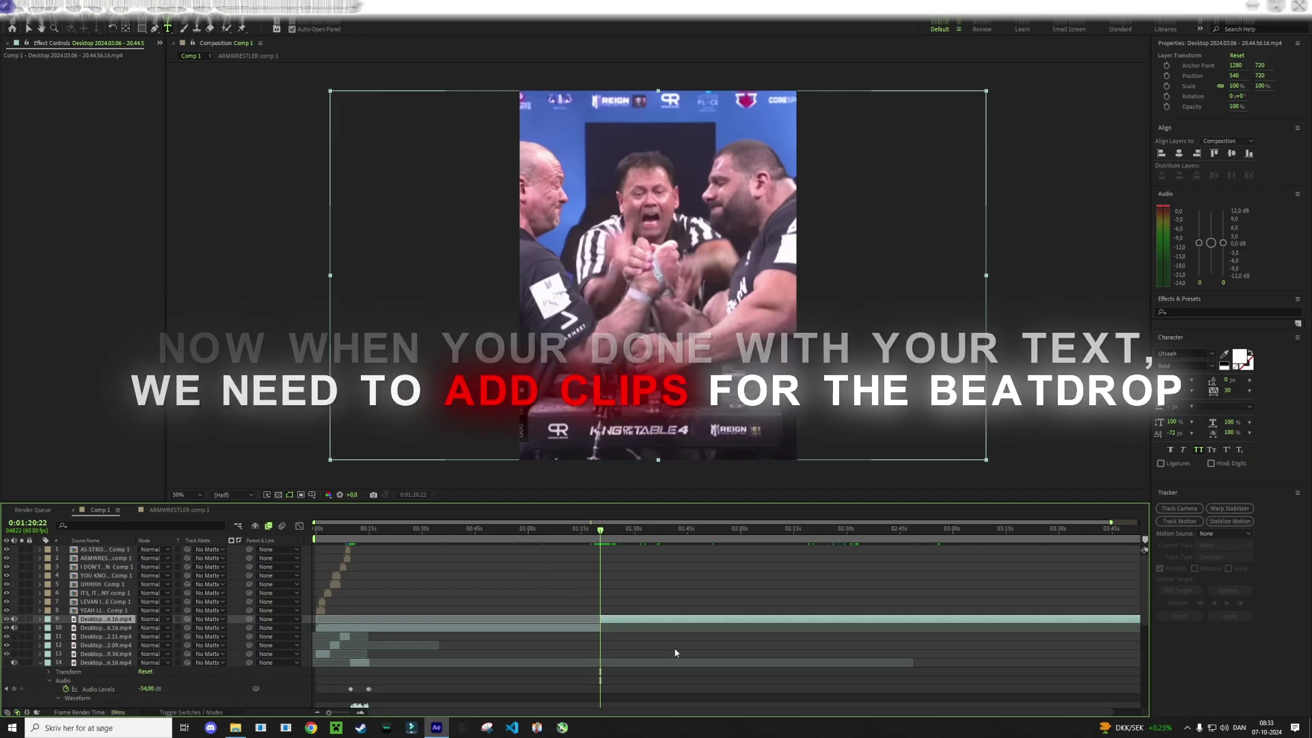
key("ctrl+z")
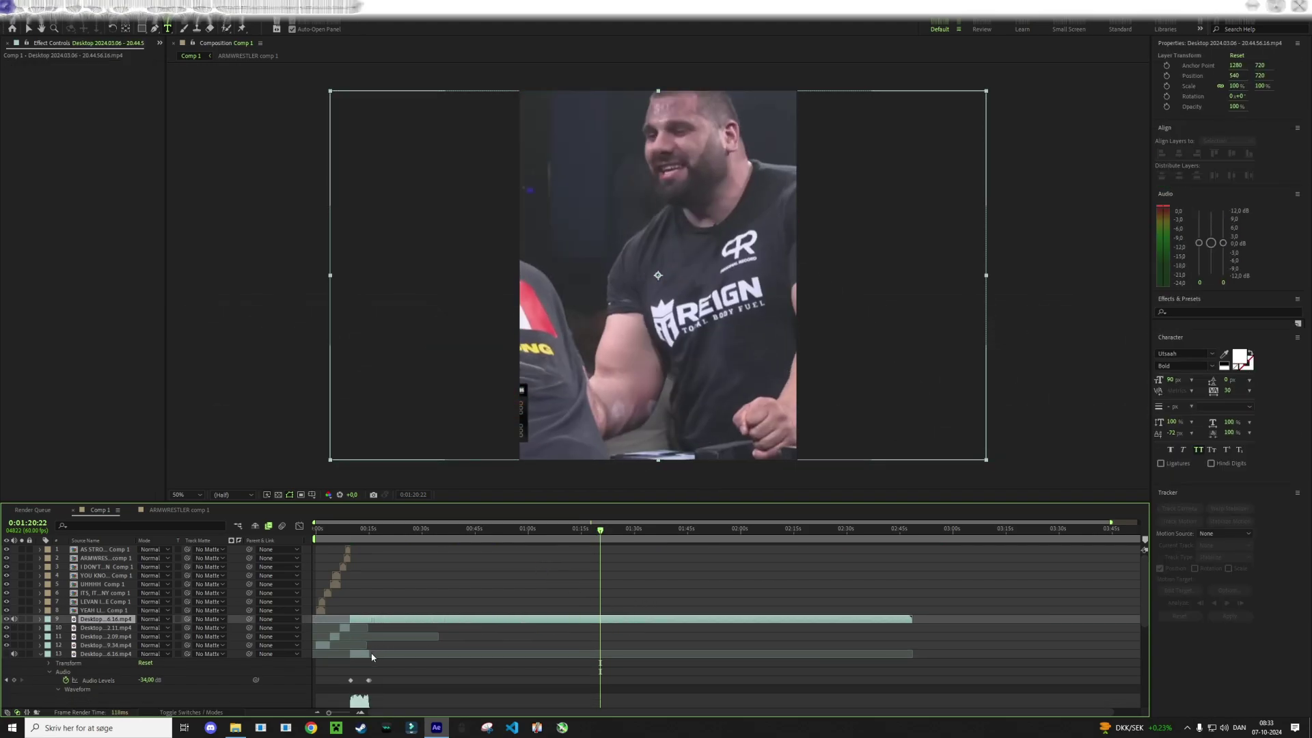
left_click(349, 529)
key("semicolon")
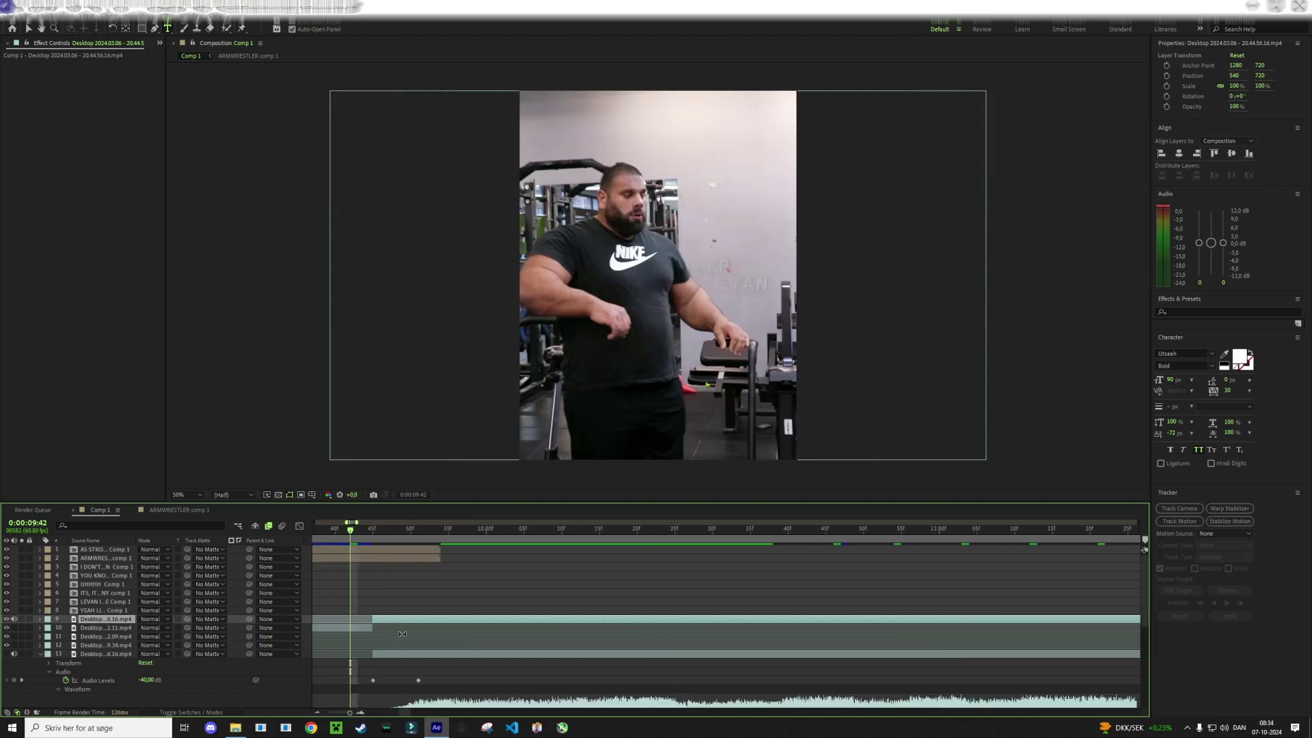
left_click_drag(350, 713, 343, 714)
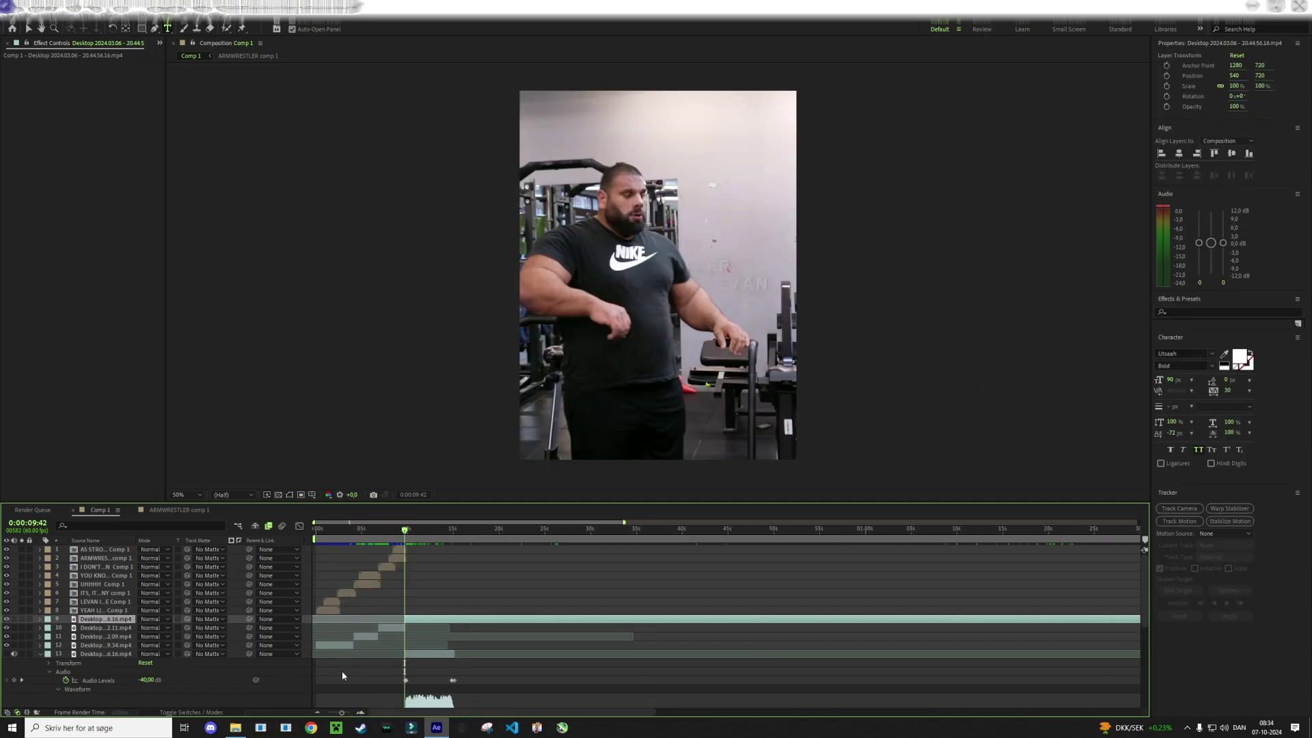
key("space")
scroll(493, 584, "down", 3)
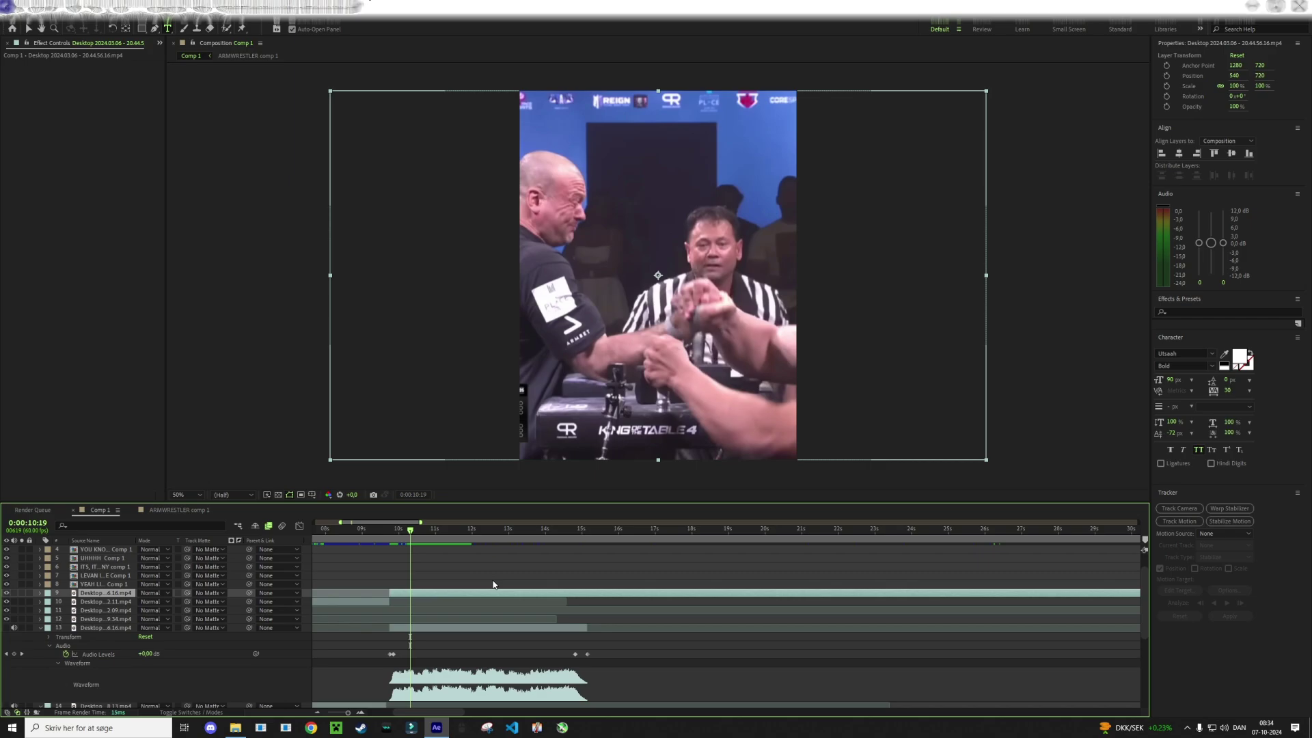
scroll(493, 585, "up", 2)
key("space")
key("semicolon")
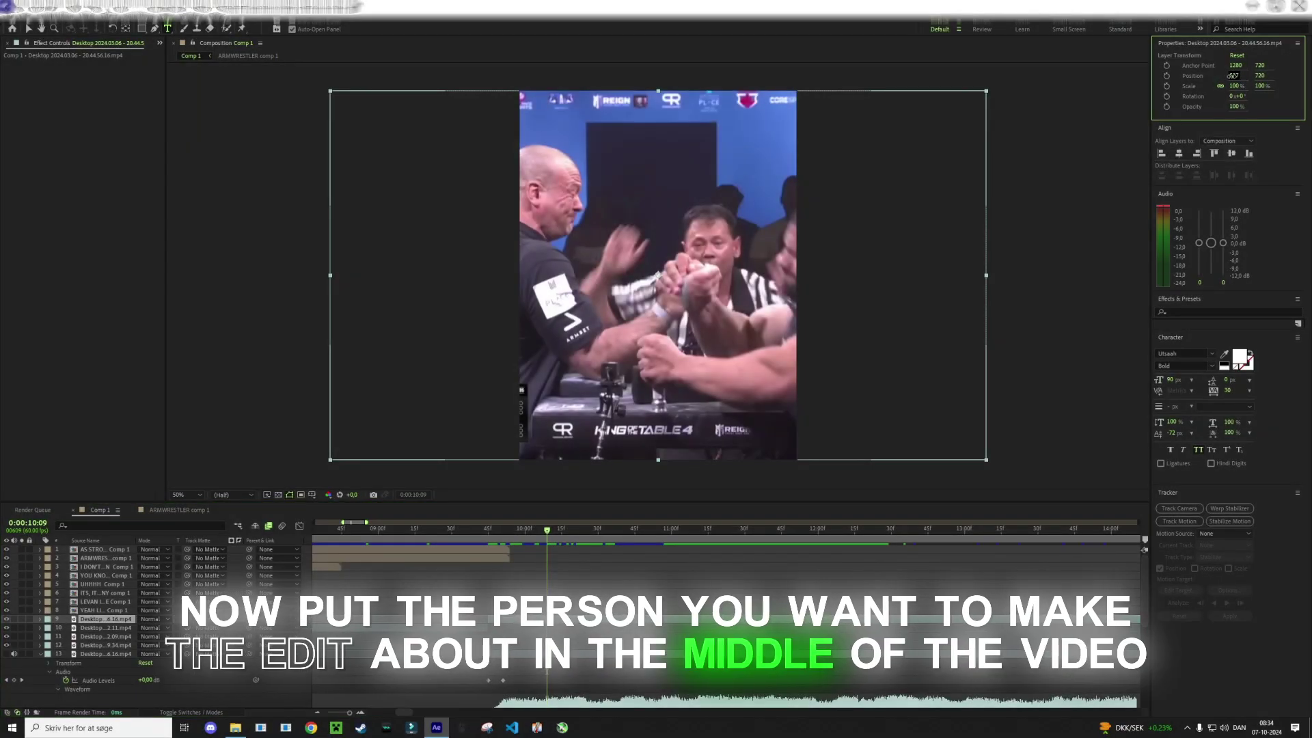
Shift the arm-wrestling clip to Position X about 140 to centre the wrestler, then preview
left_click_drag(1233, 75, 936, 97)
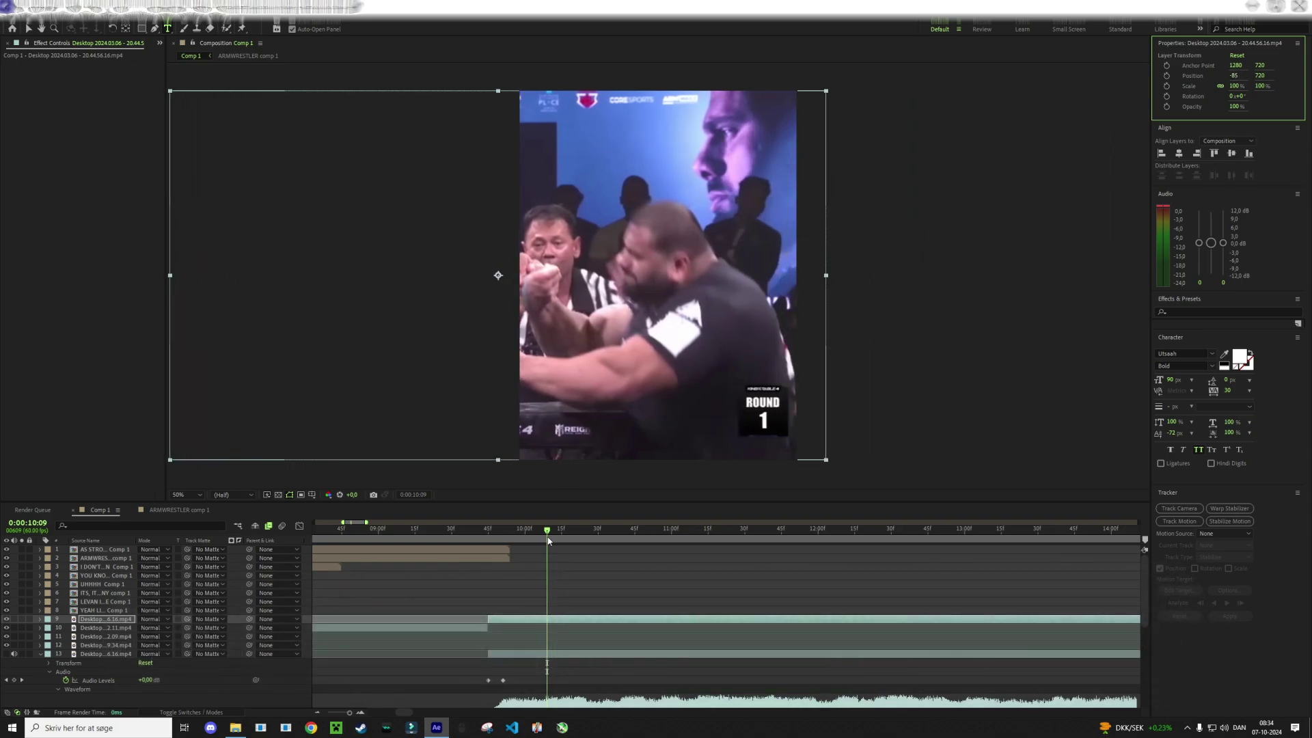
left_click_drag(548, 541, 488, 551)
key("space")
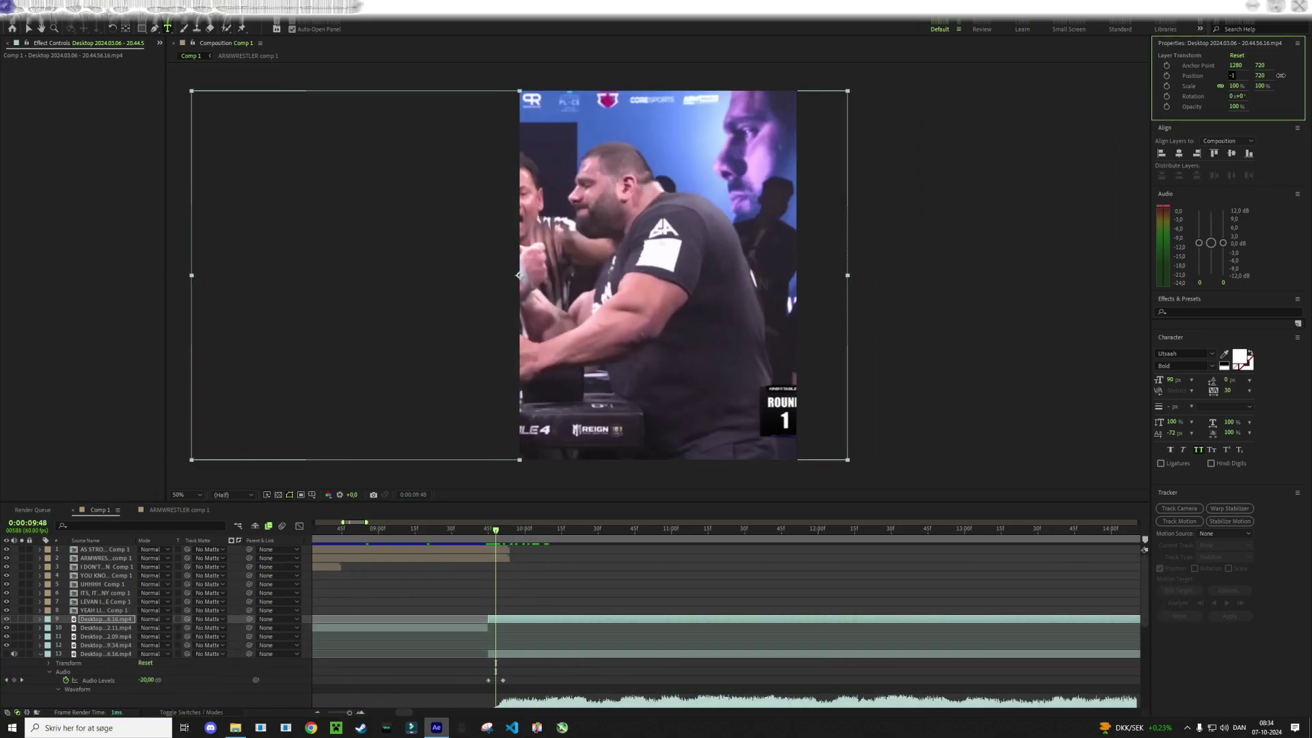
left_click_drag(720, 533, 586, 649)
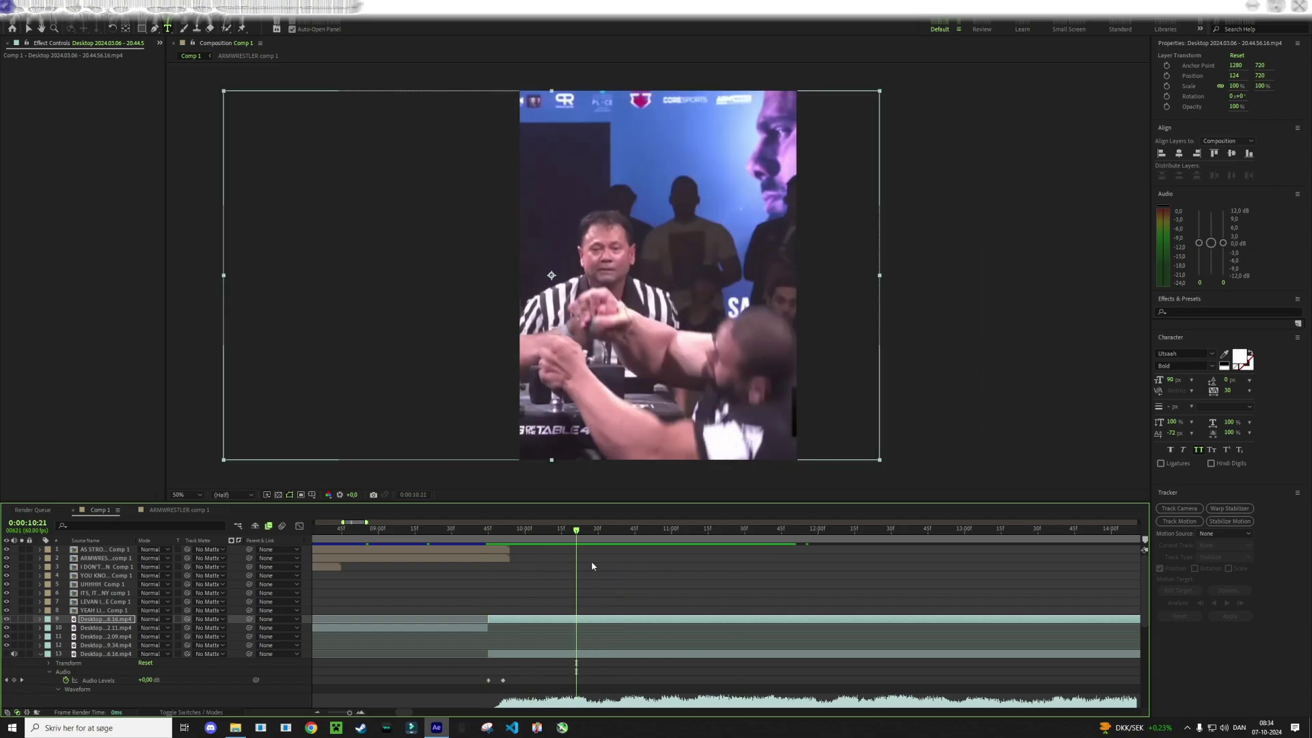
scroll(586, 649, "down", 5)
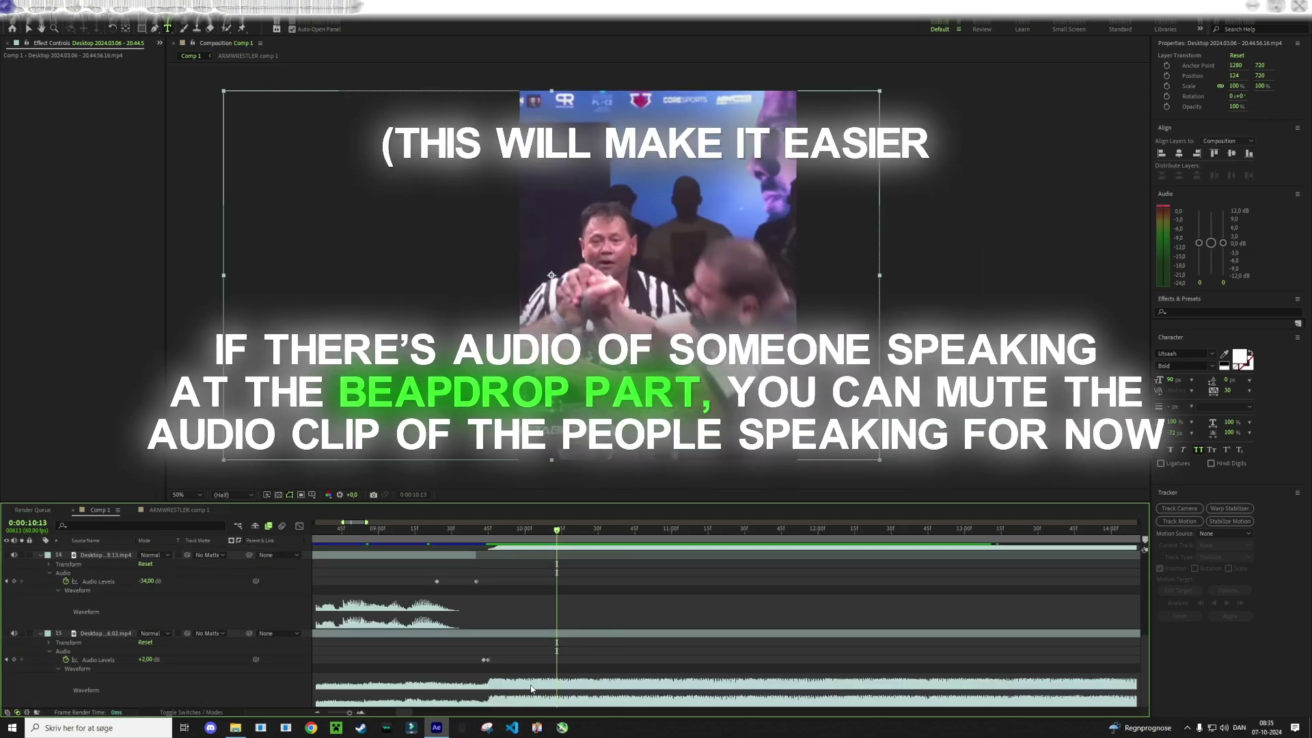
scroll(532, 688, "up", 3)
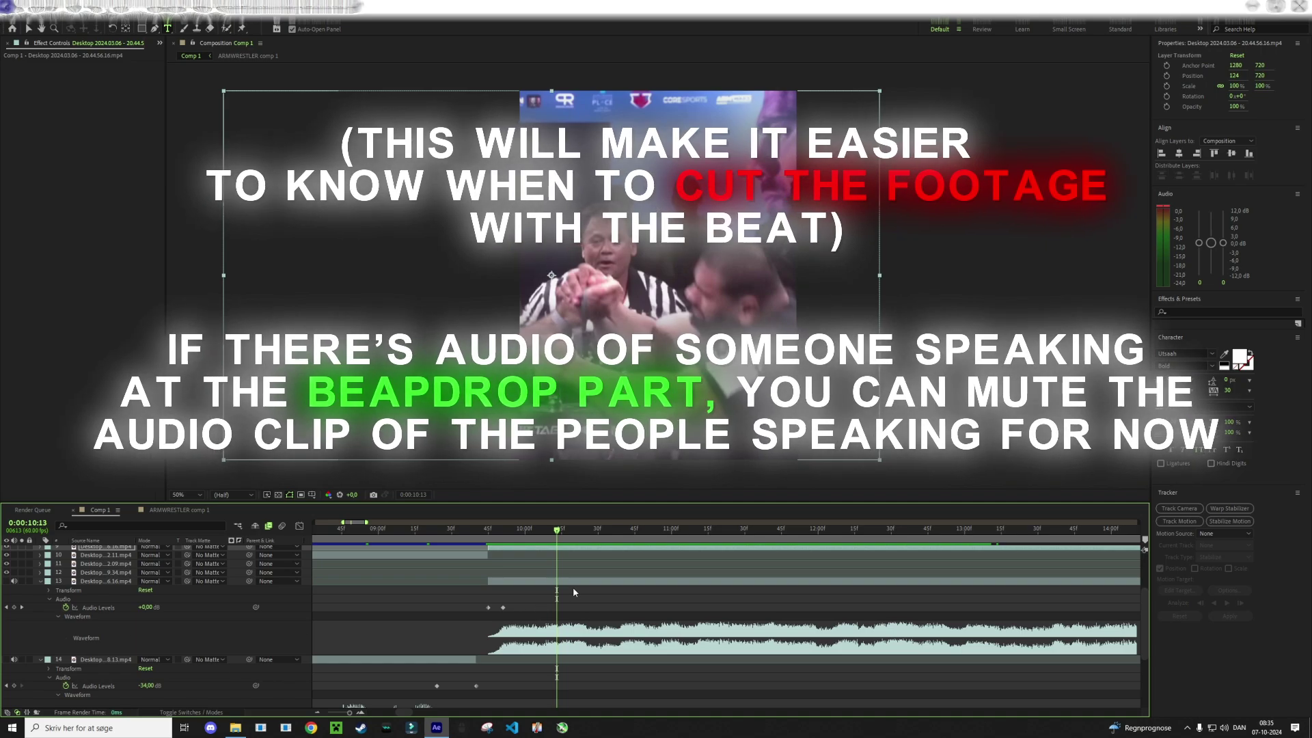
left_click(15, 582)
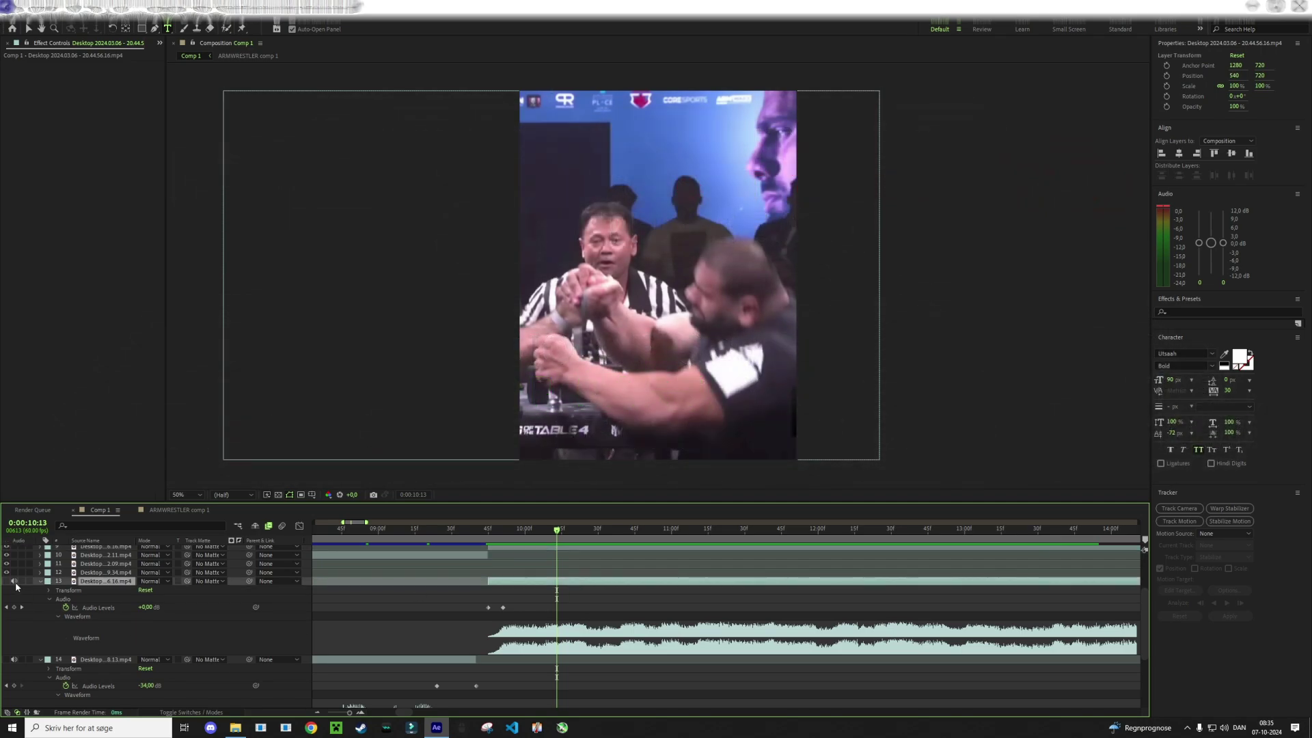
left_click(483, 615)
scroll(483, 616, "down", 3)
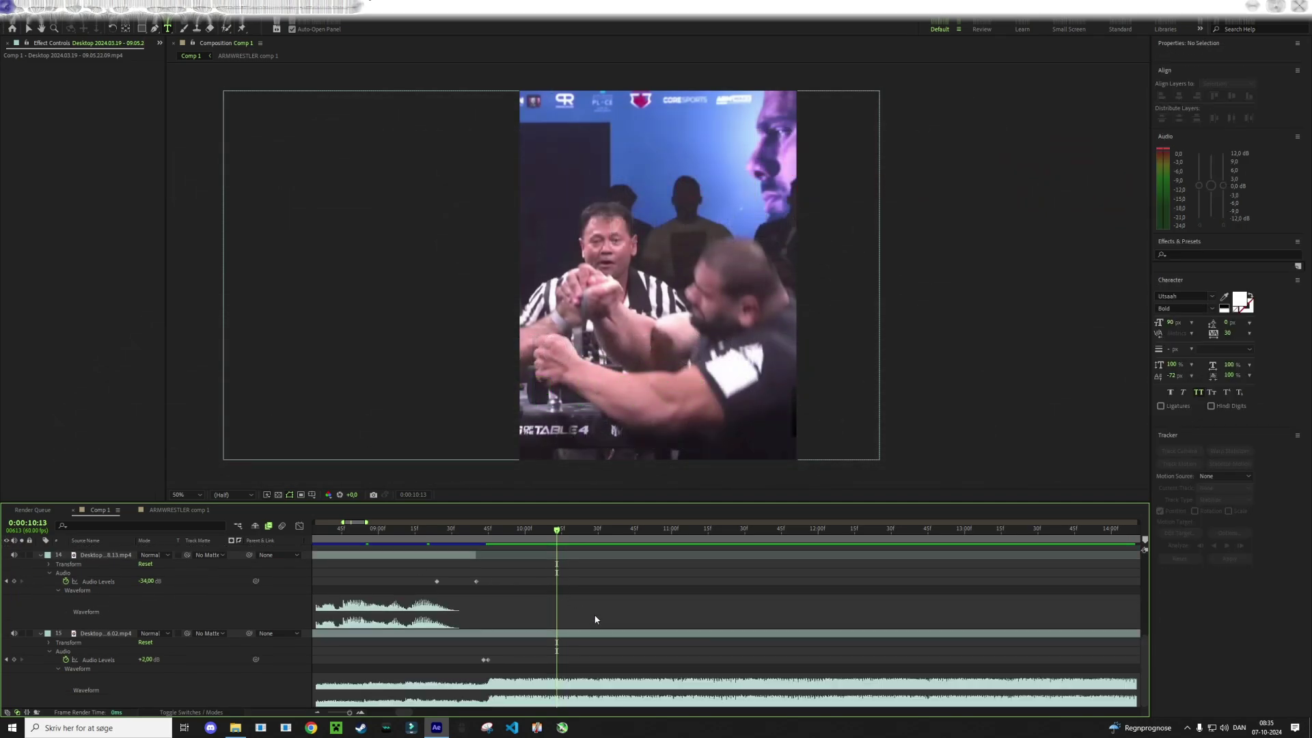
Select the arm-wrestling clip layer and move the playhead back to about 0:00:09:47
left_click(361, 713)
scroll(635, 618, "up", 5)
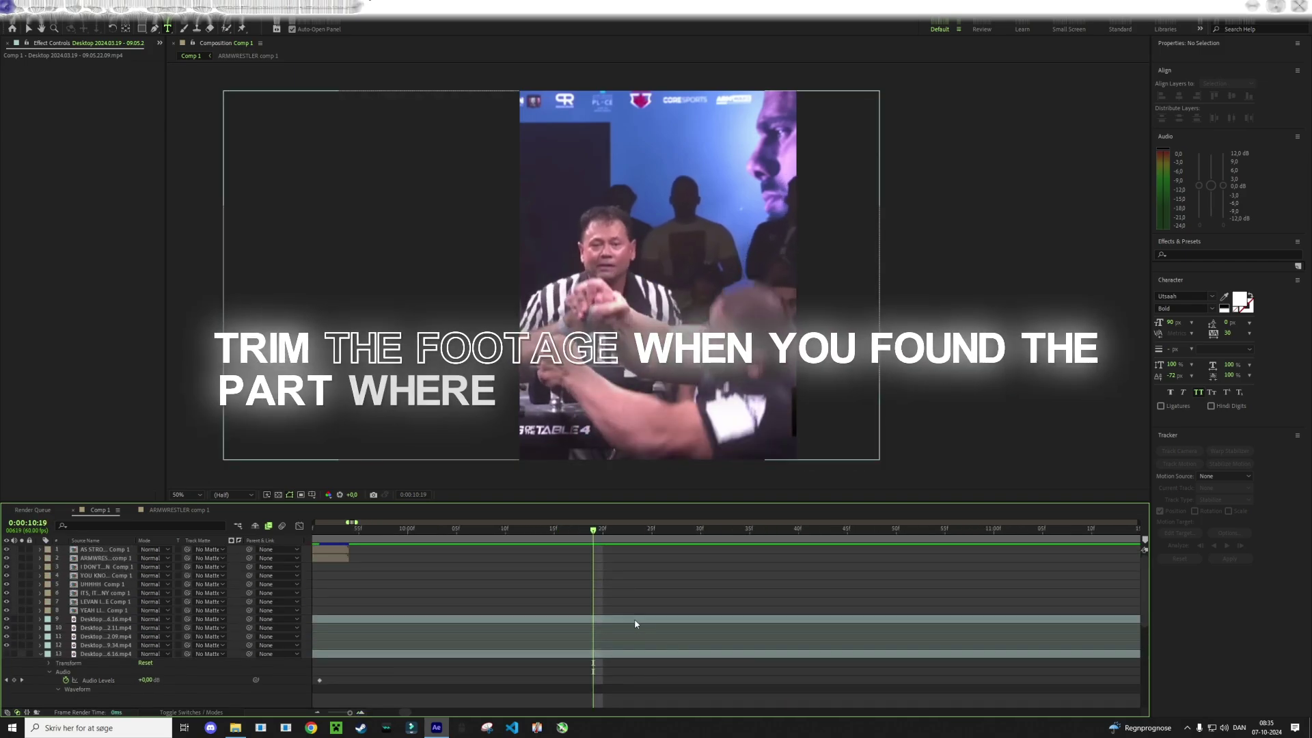
left_click(620, 621)
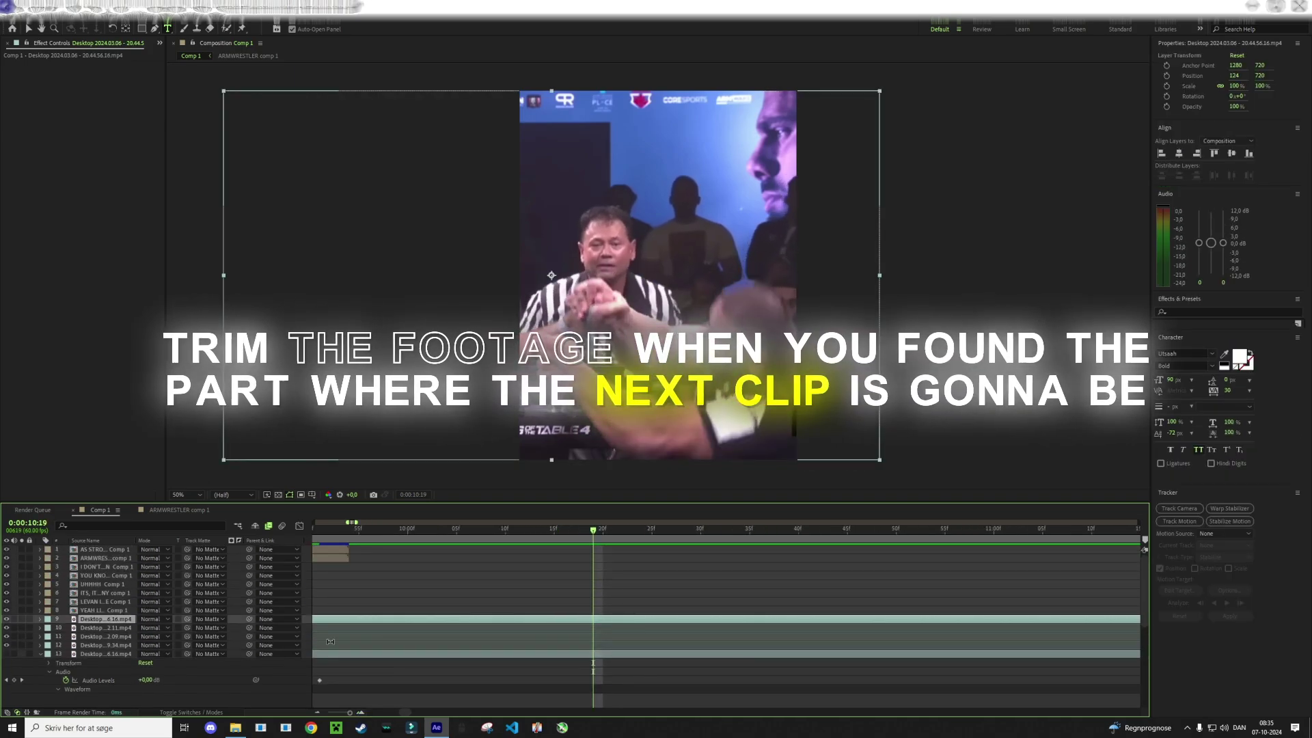
left_click(575, 654)
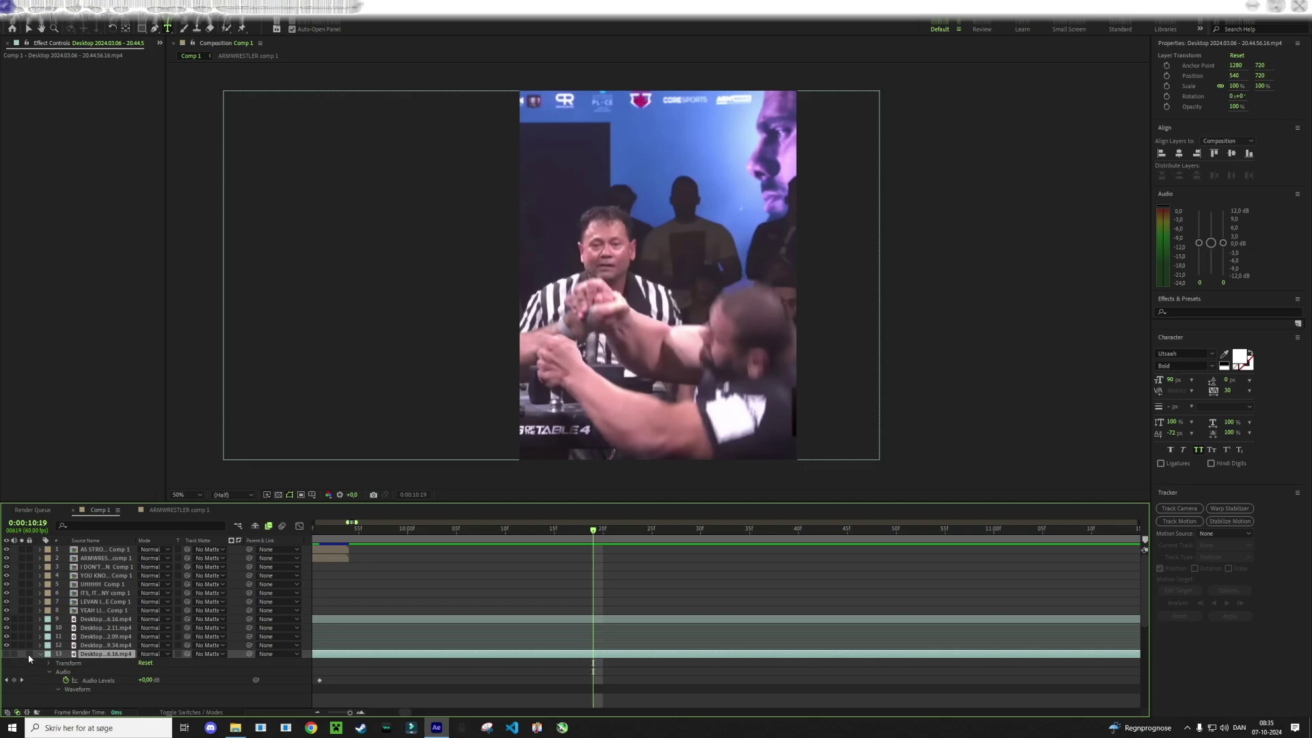
left_click(698, 588)
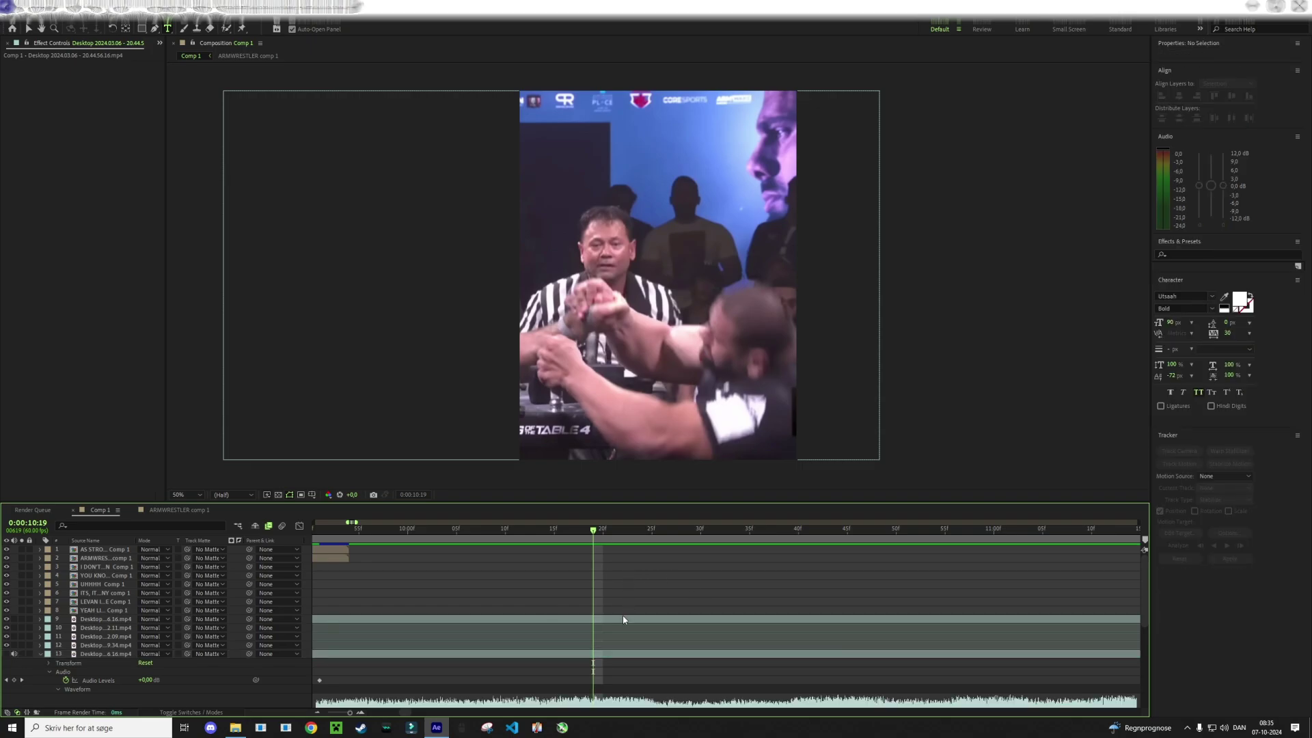
left_click(623, 621)
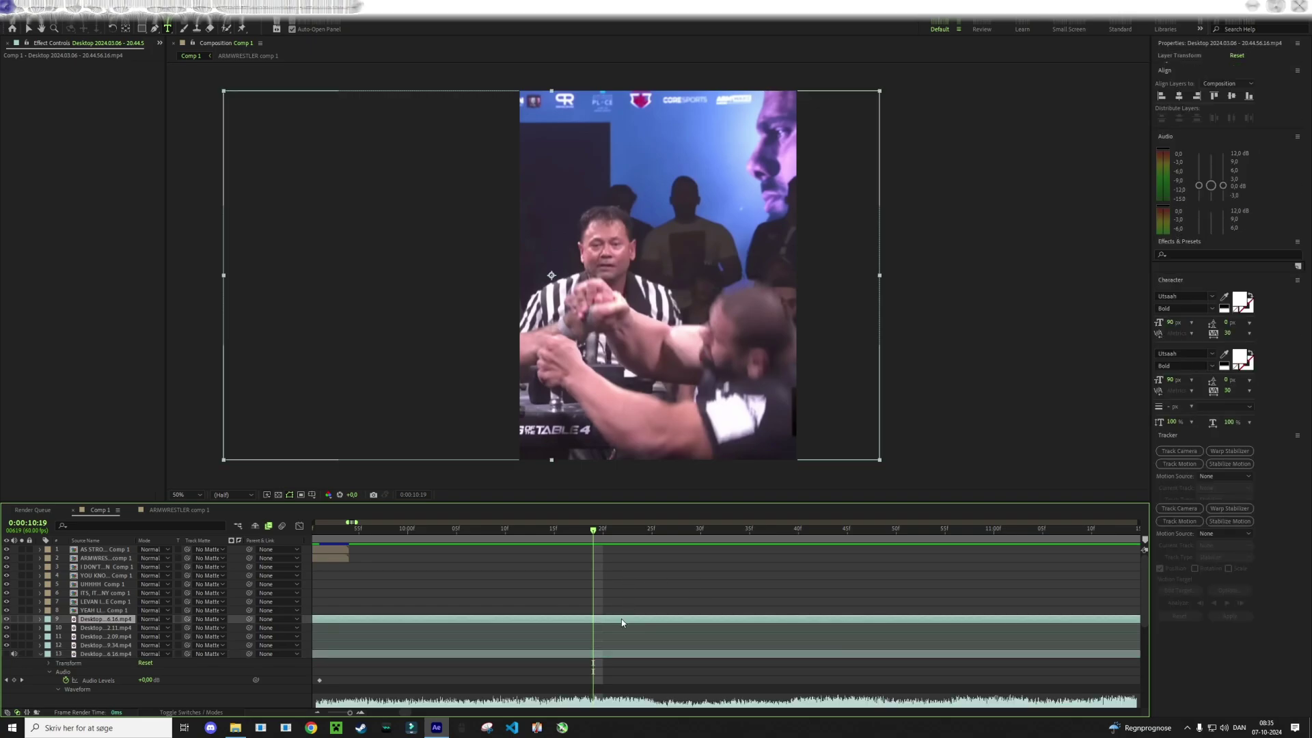
left_click(317, 713)
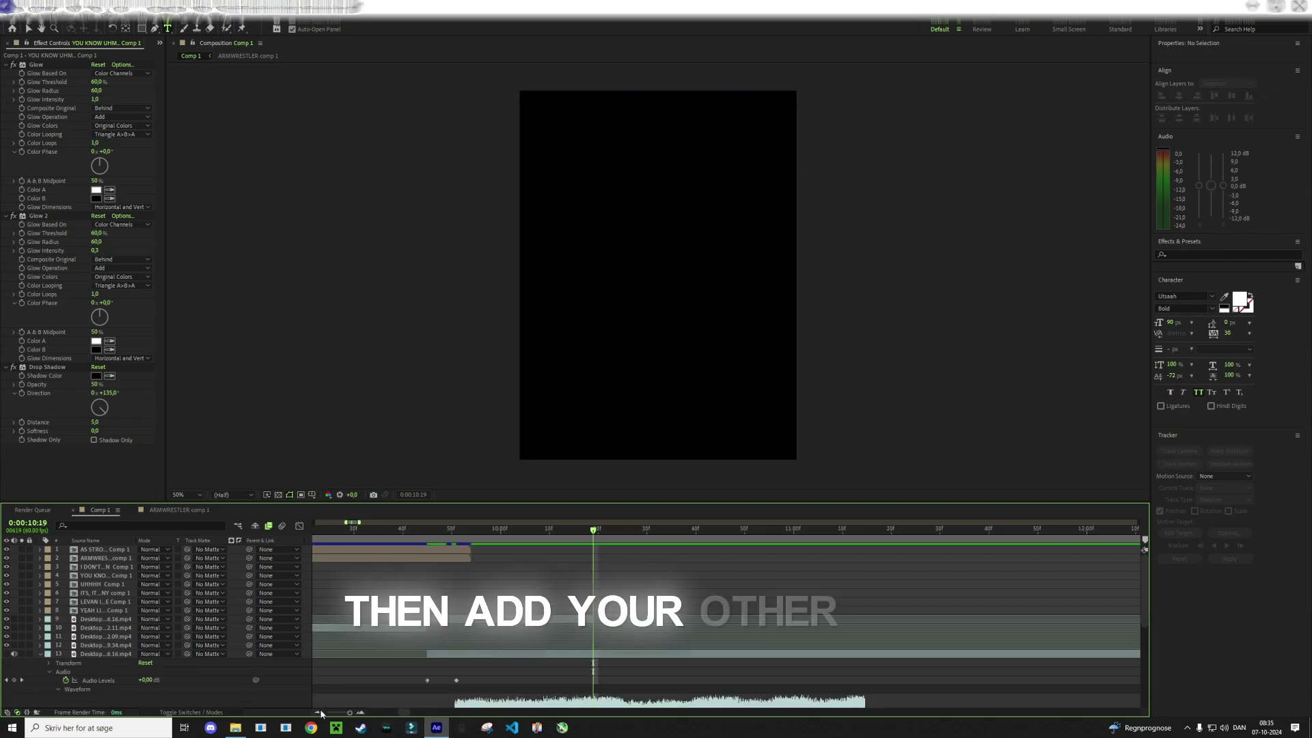
left_click(317, 712)
left_click_drag(593, 529, 511, 559)
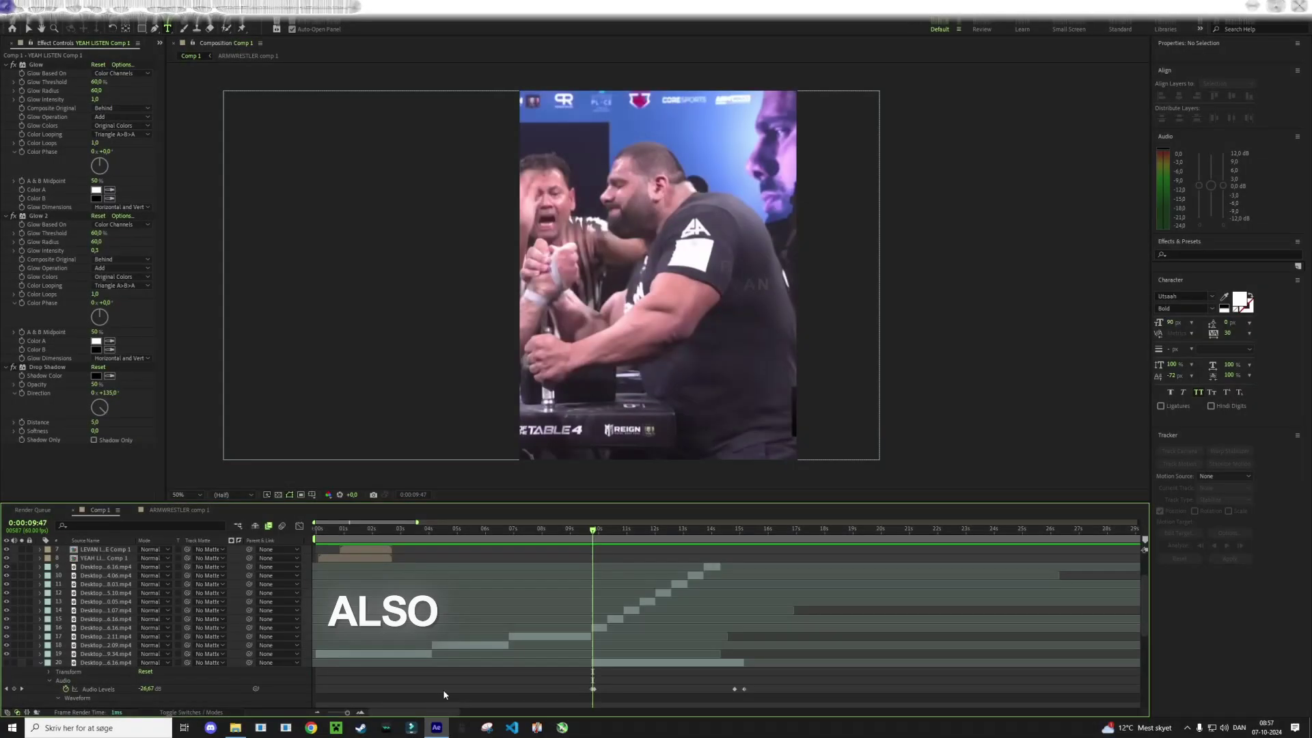
Pre-compose the armwrestling beat-drop clip on layer 16, moving all attributes into the new composition
right_click(613, 627)
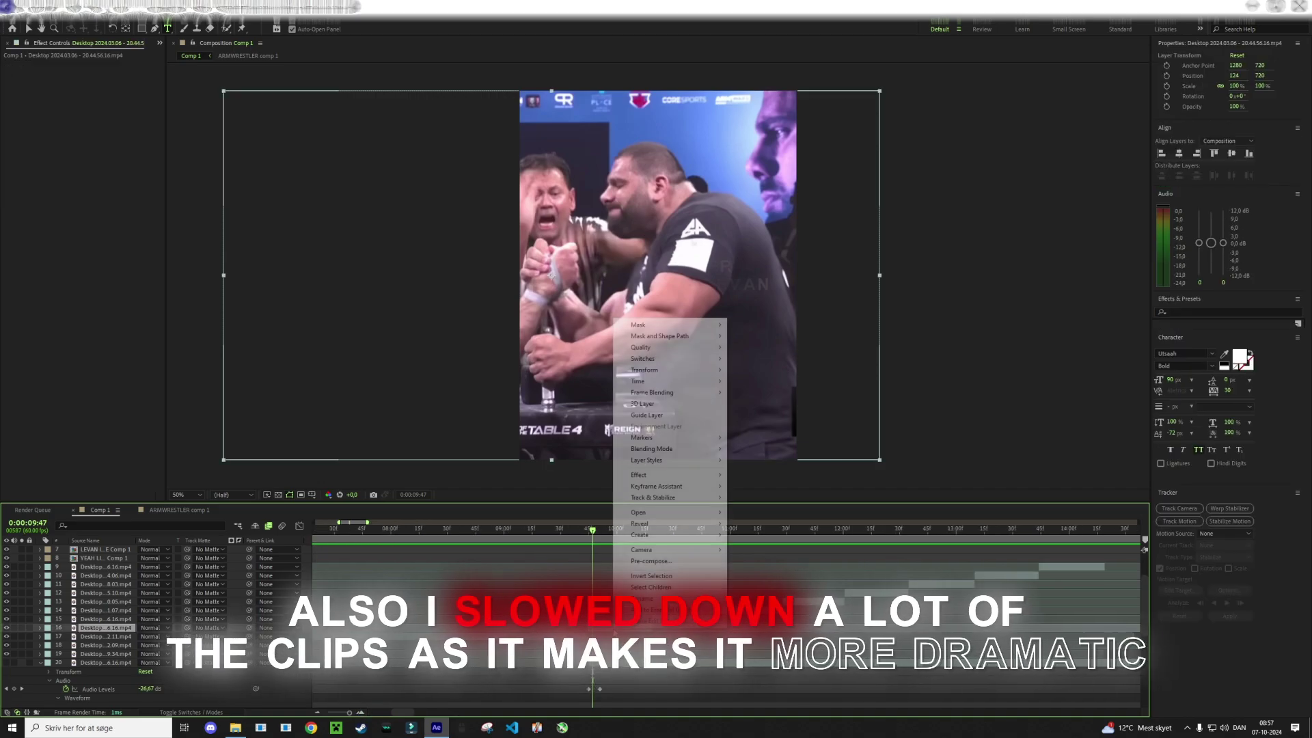
left_click(709, 561)
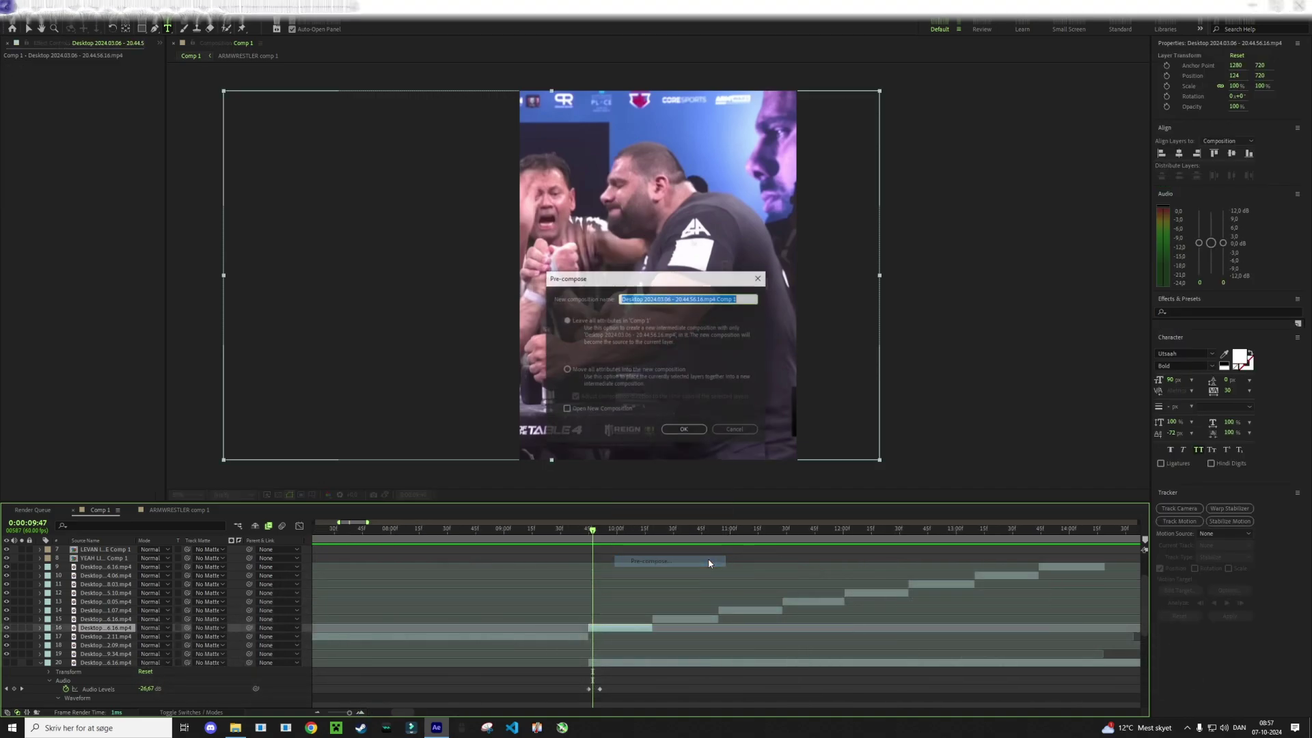
left_click(567, 370)
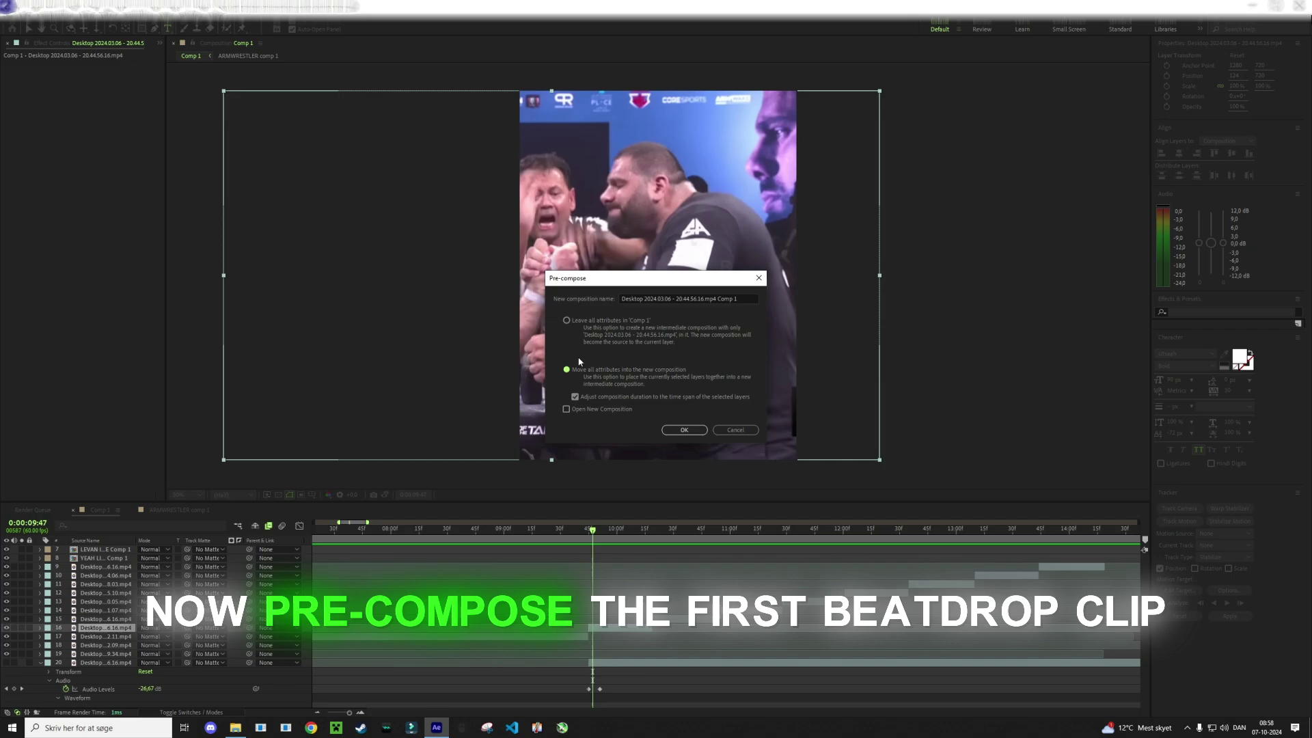
left_click(684, 430)
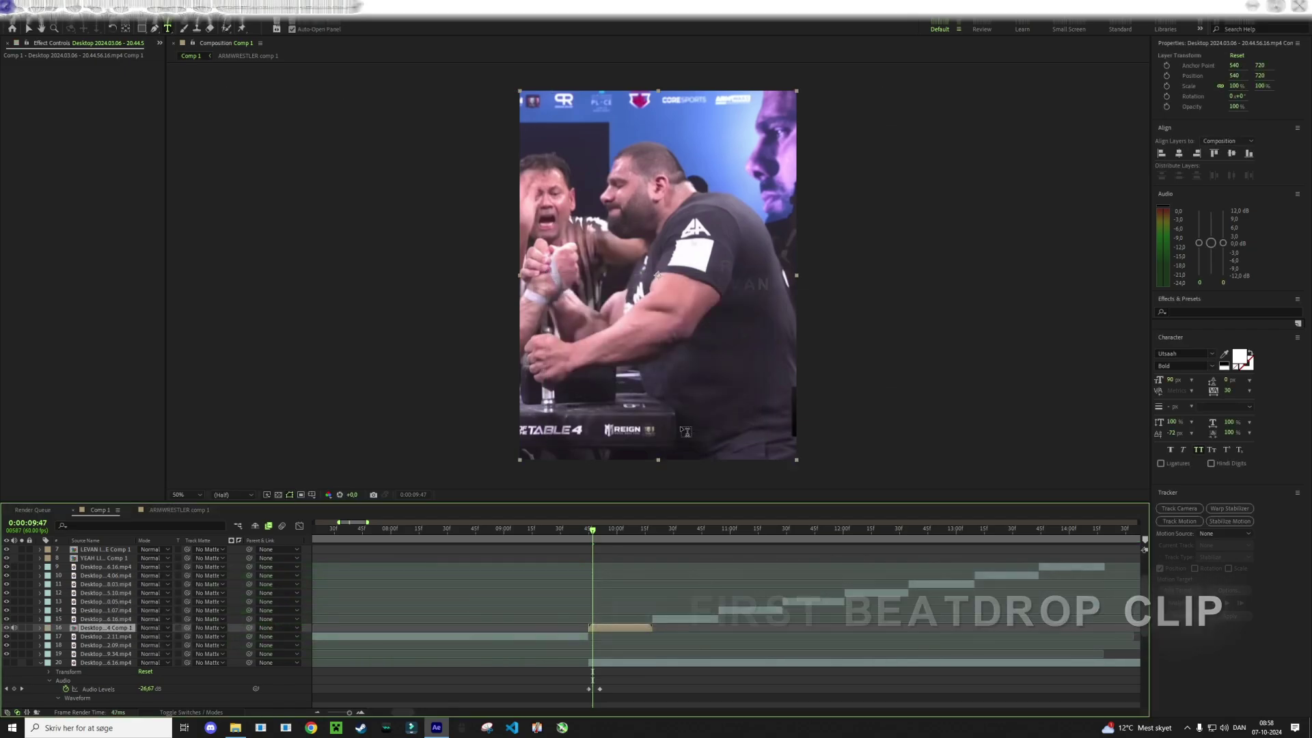
At 0:00:09:45, apply Motion Tile to the precomp and set Output Width and Height to 250
left_click_drag(594, 540, 578, 540)
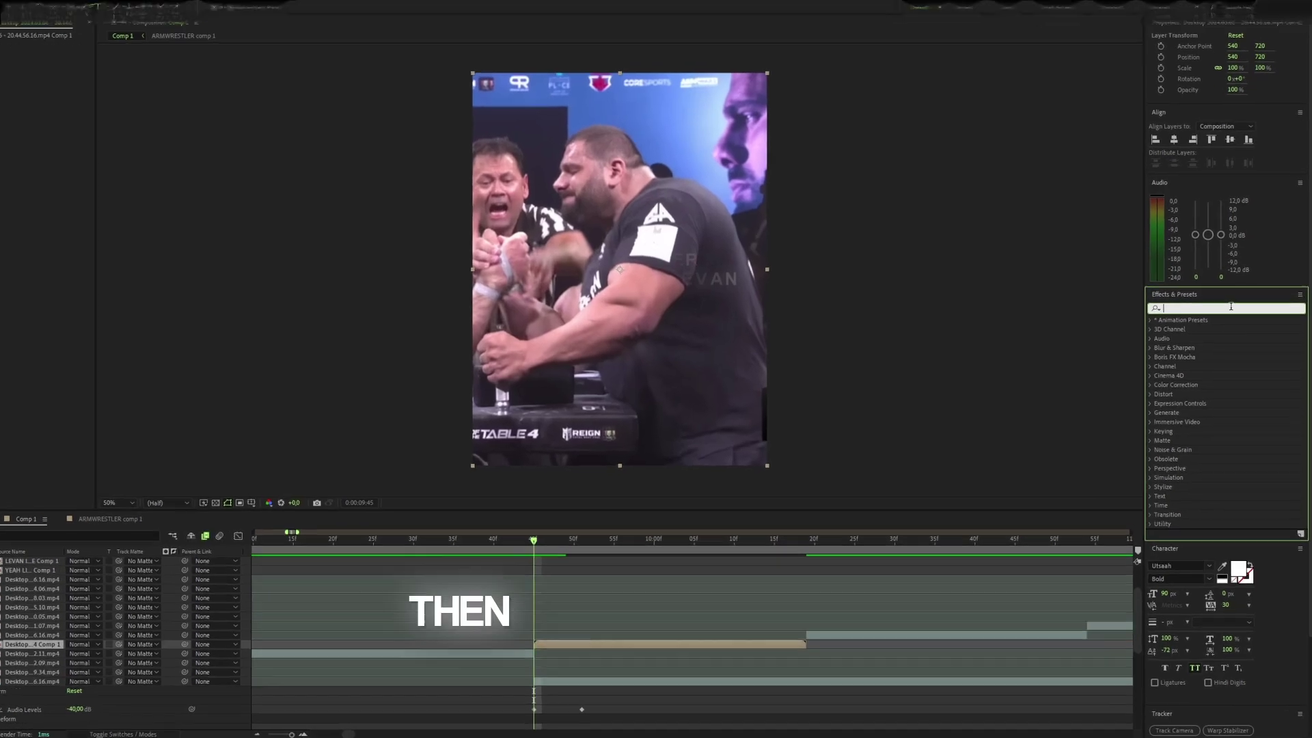
type("motion")
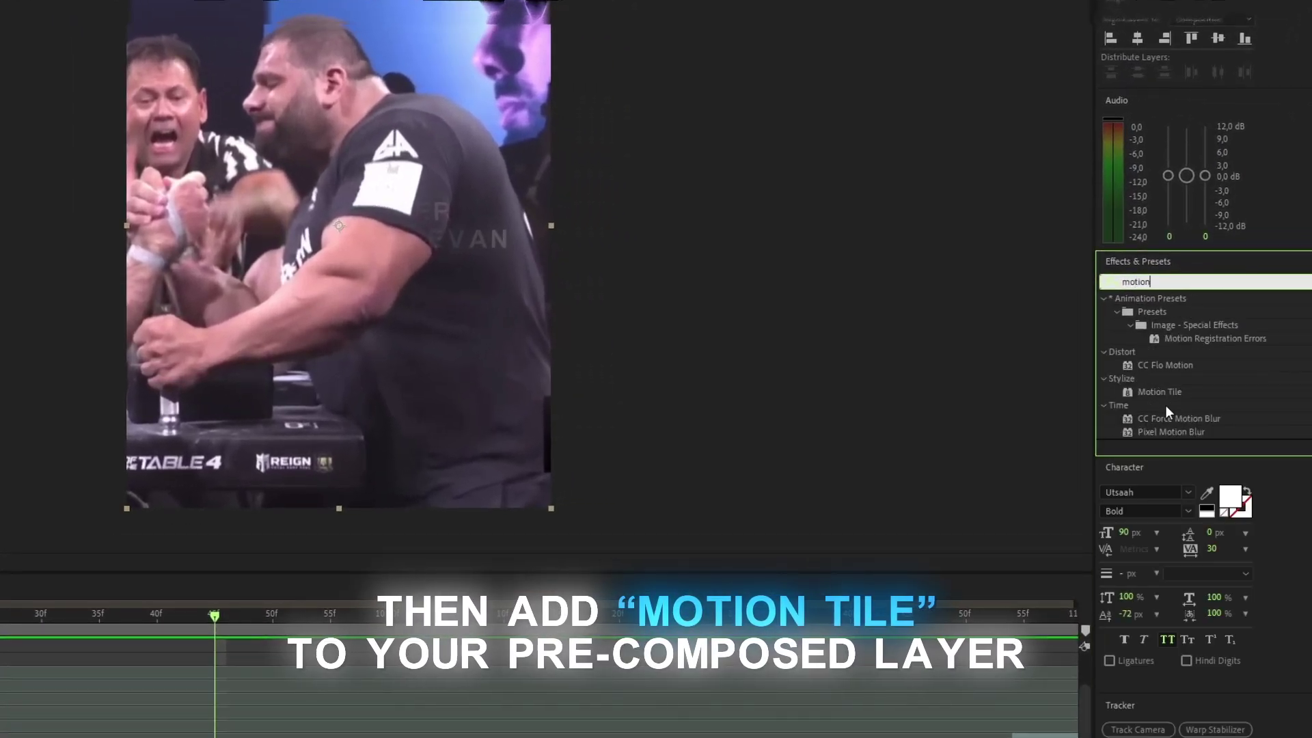
left_click_drag(1160, 392, 499, 735)
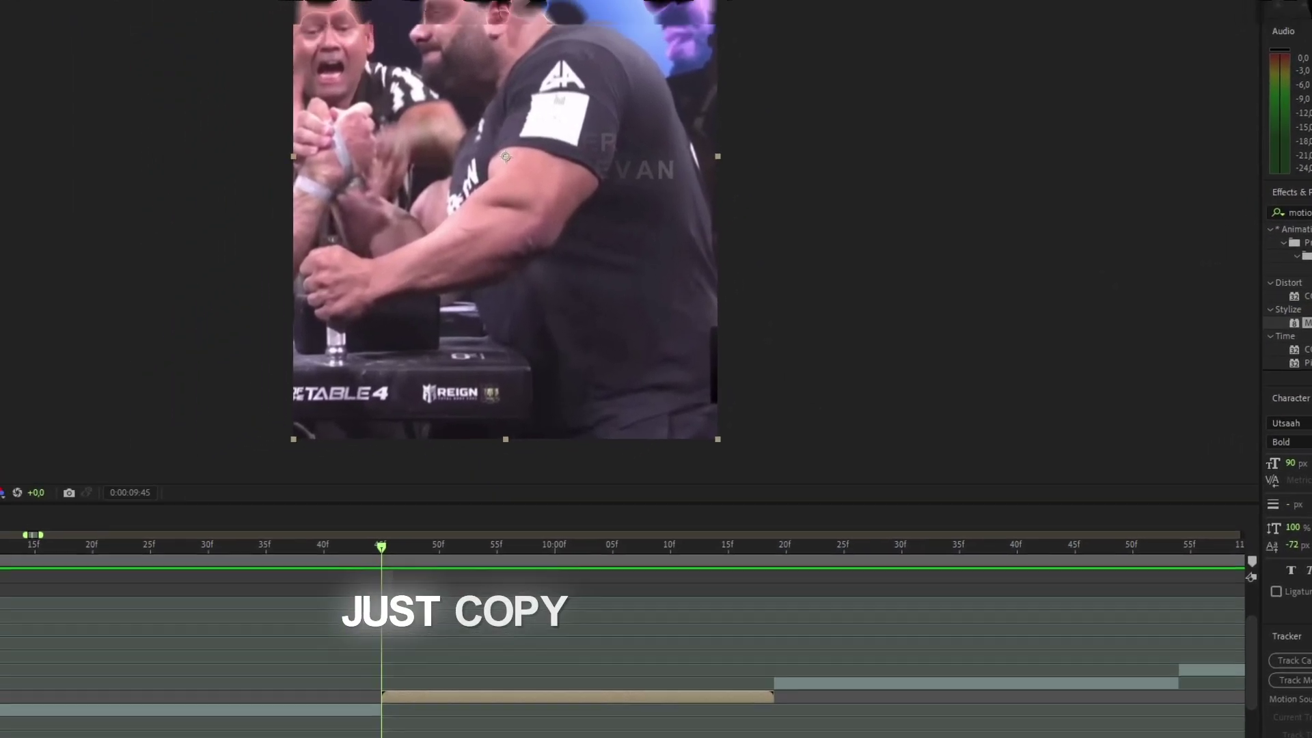
left_click(140, 138)
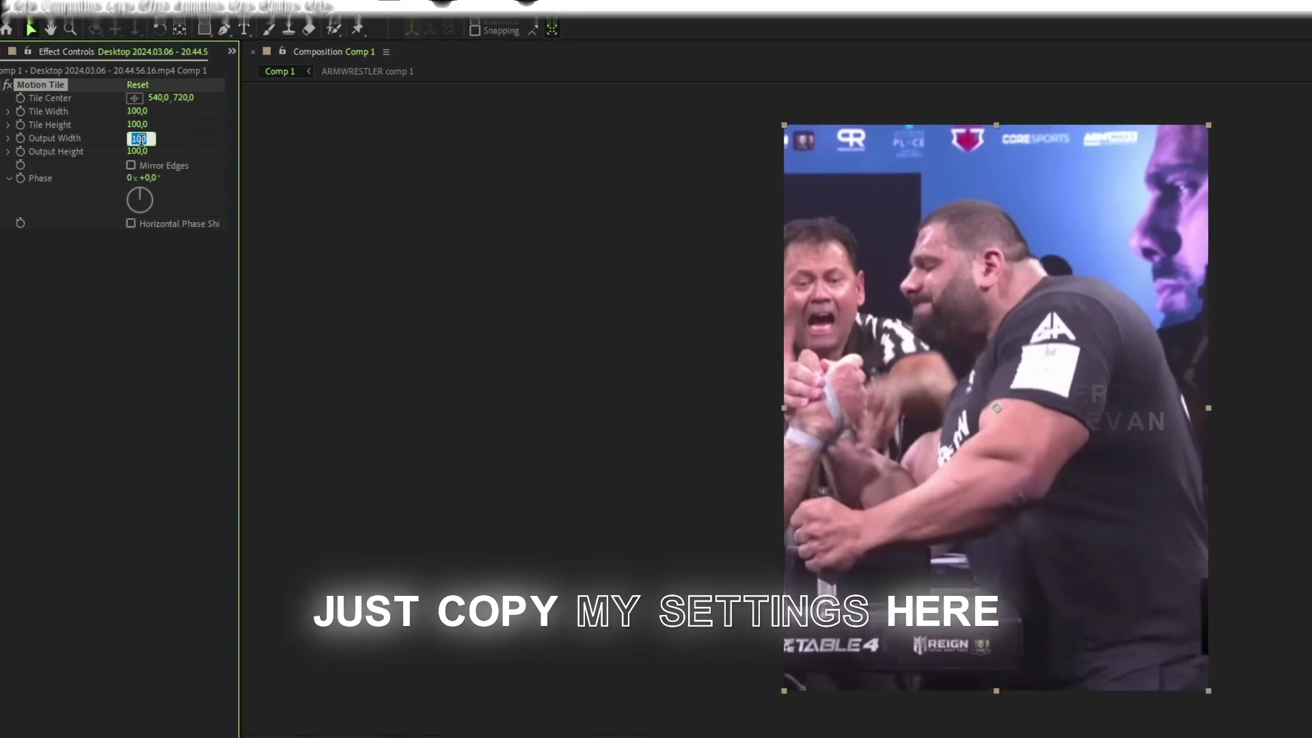
left_click(143, 150)
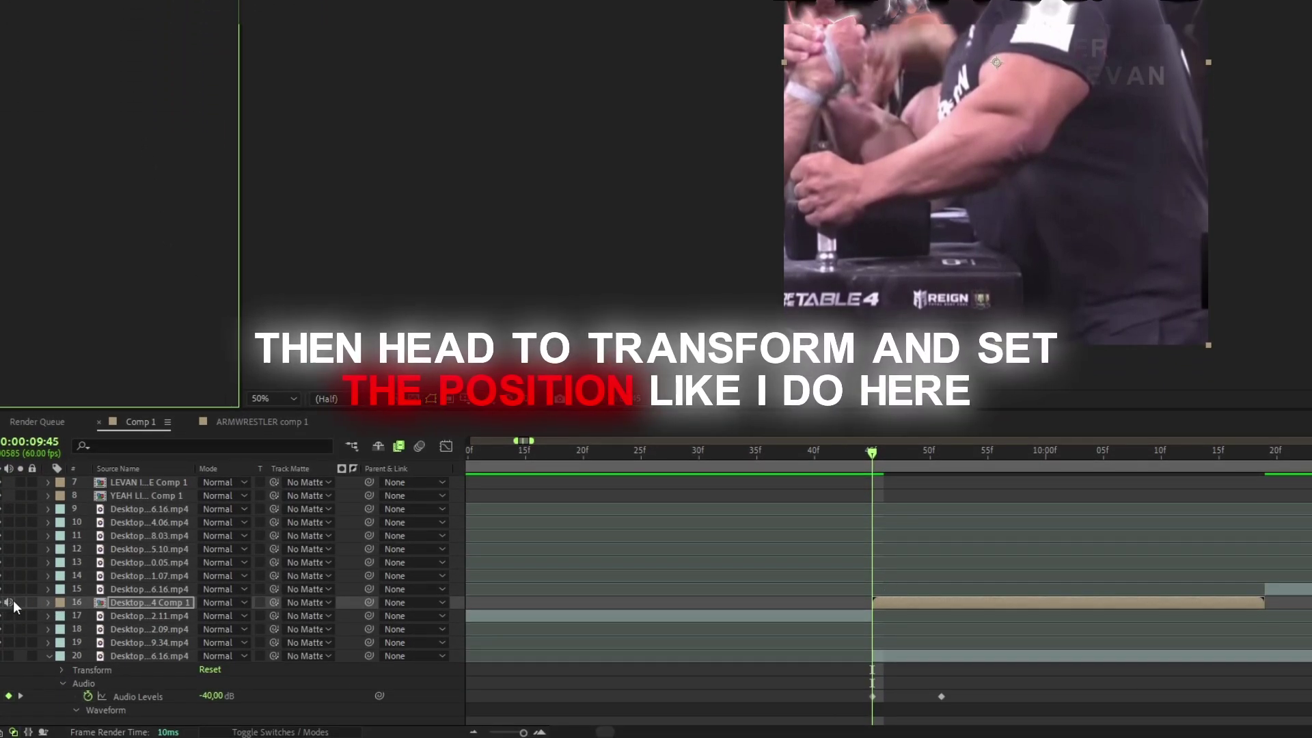
Reveal the precomp's Transform properties and set a first Position keyframe nudged down to 540,749
left_click(48, 602)
scroll(908, 569, "down", 1)
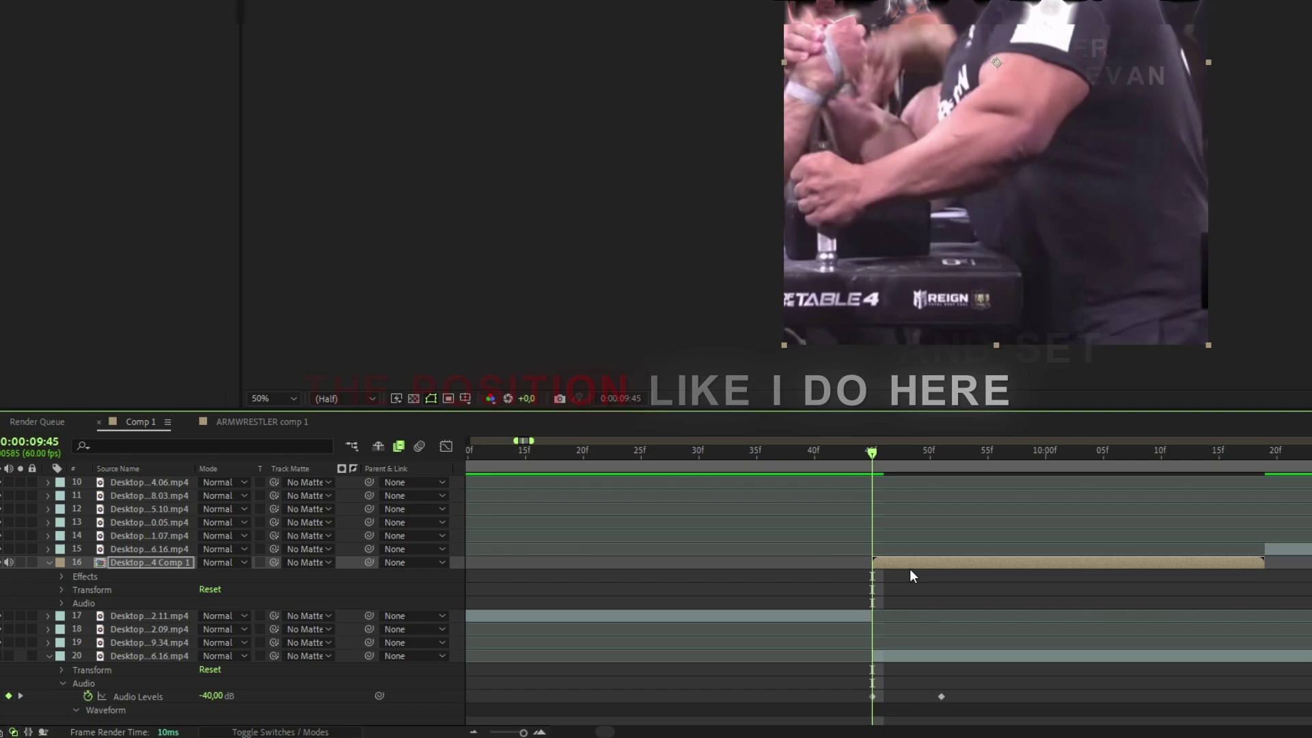
left_click(62, 589)
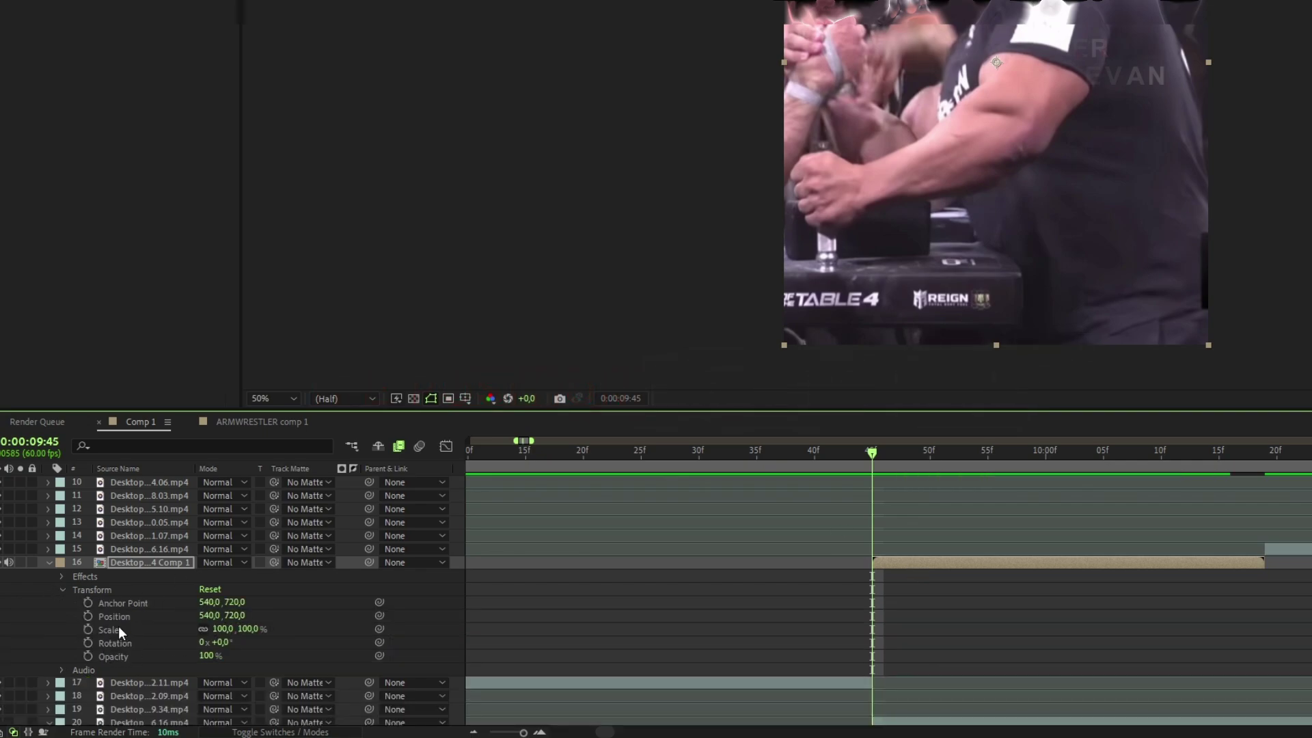
left_click(88, 617)
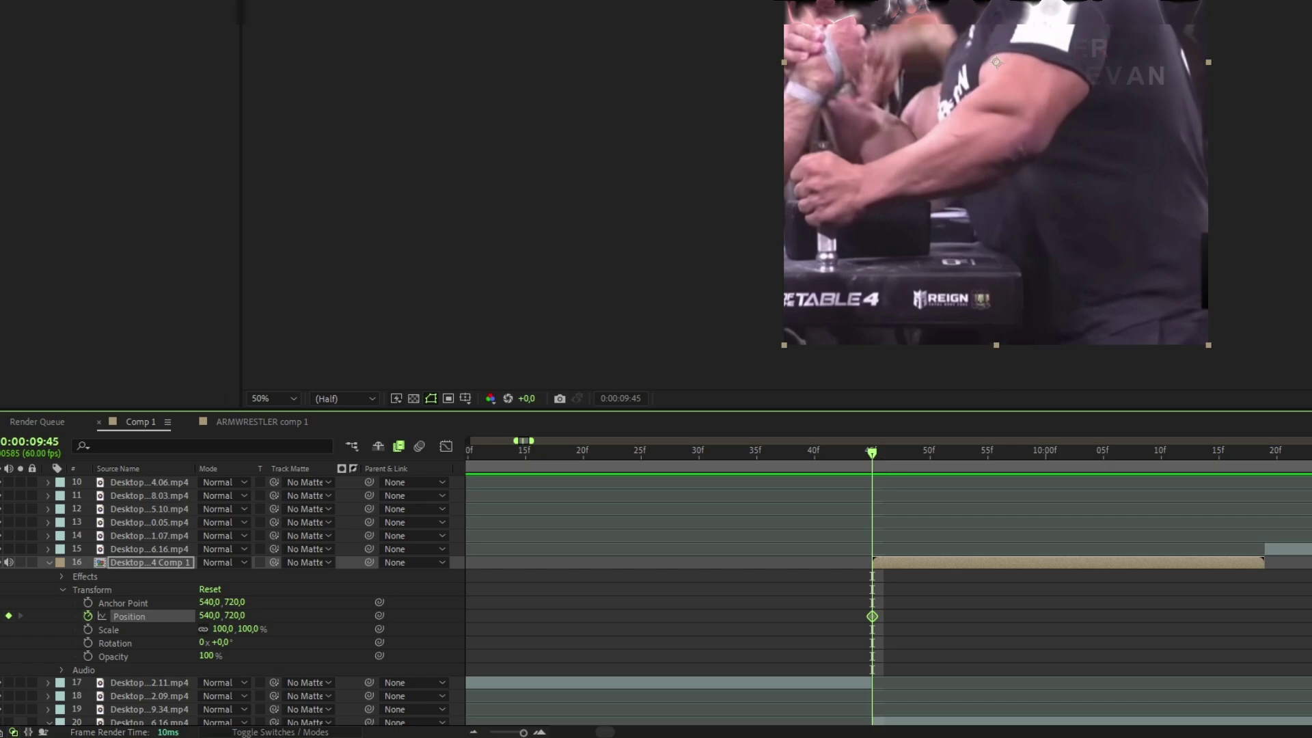
key("Down")
key("Down")
key("Down")
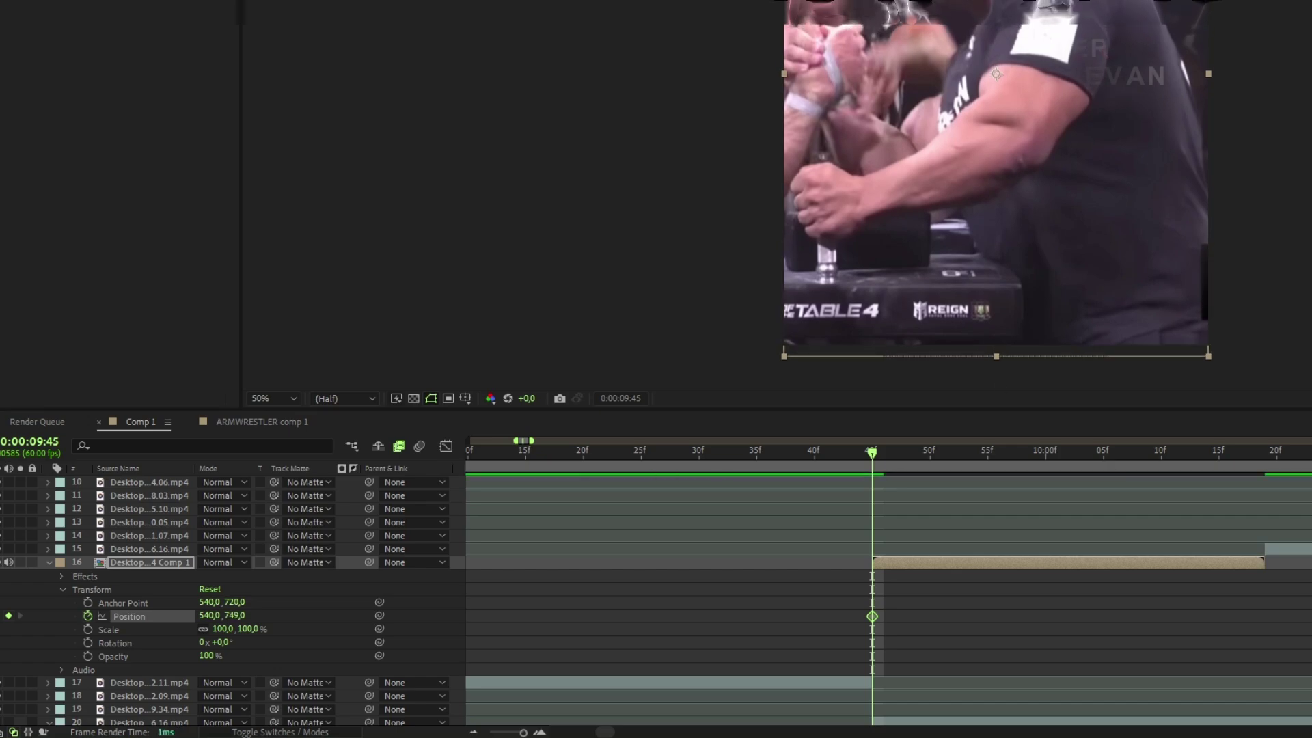
Step ahead two frames at a time, keyframing the clip's Y at 691, then 752
key("ctrl+shift+e")
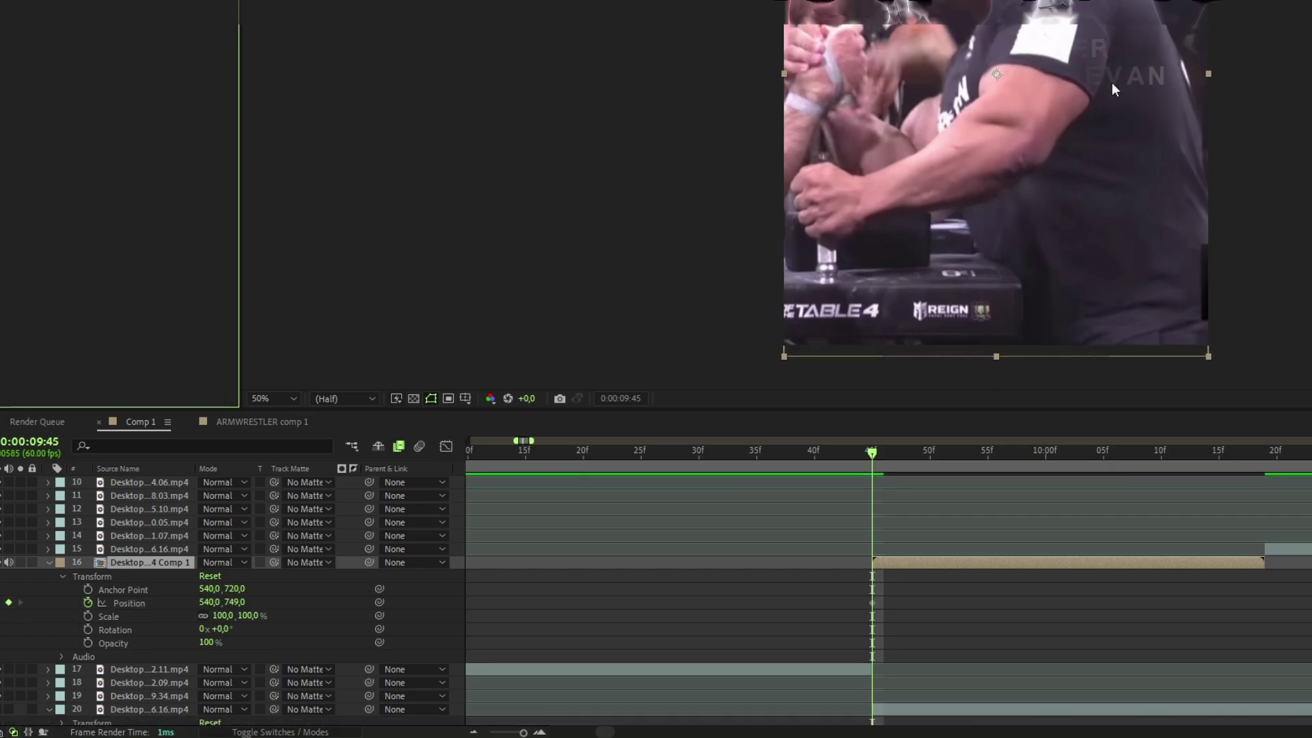
key("ctrl+z")
left_click(880, 456)
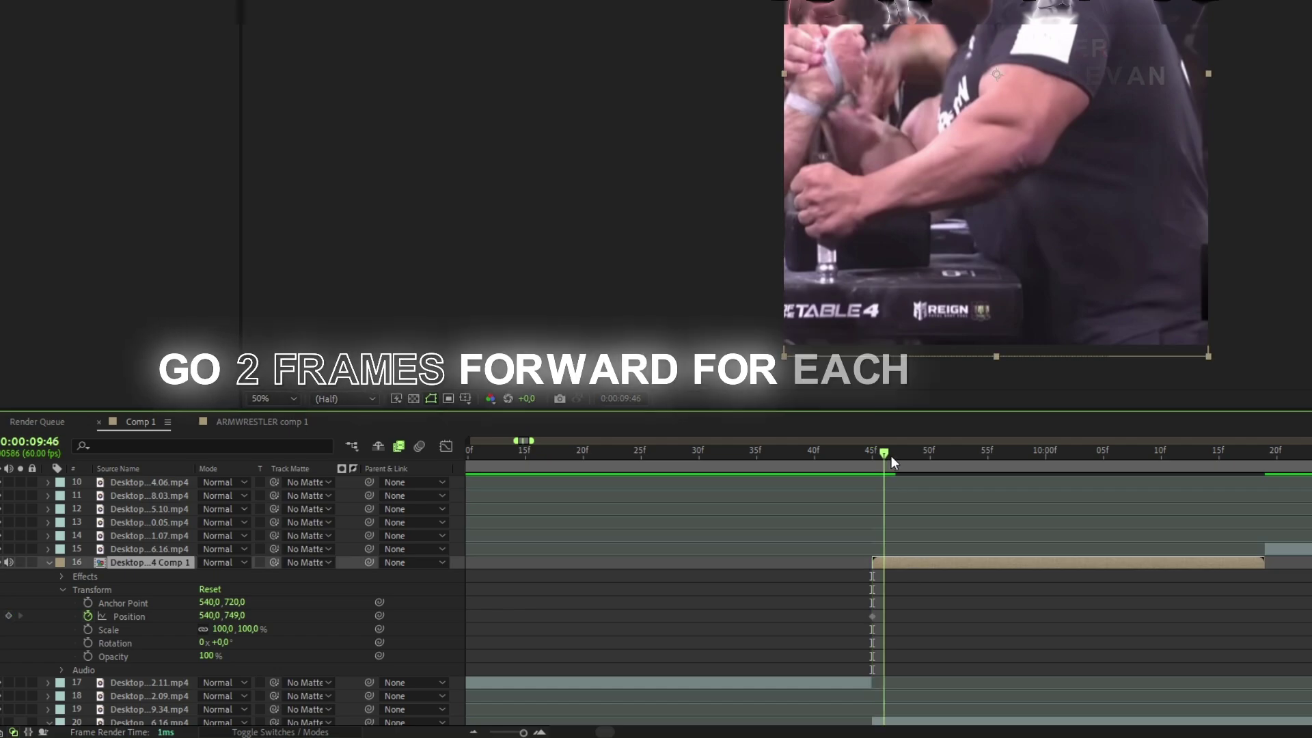
key("Page_Down")
key("Up")
key("Up")
key("Up")
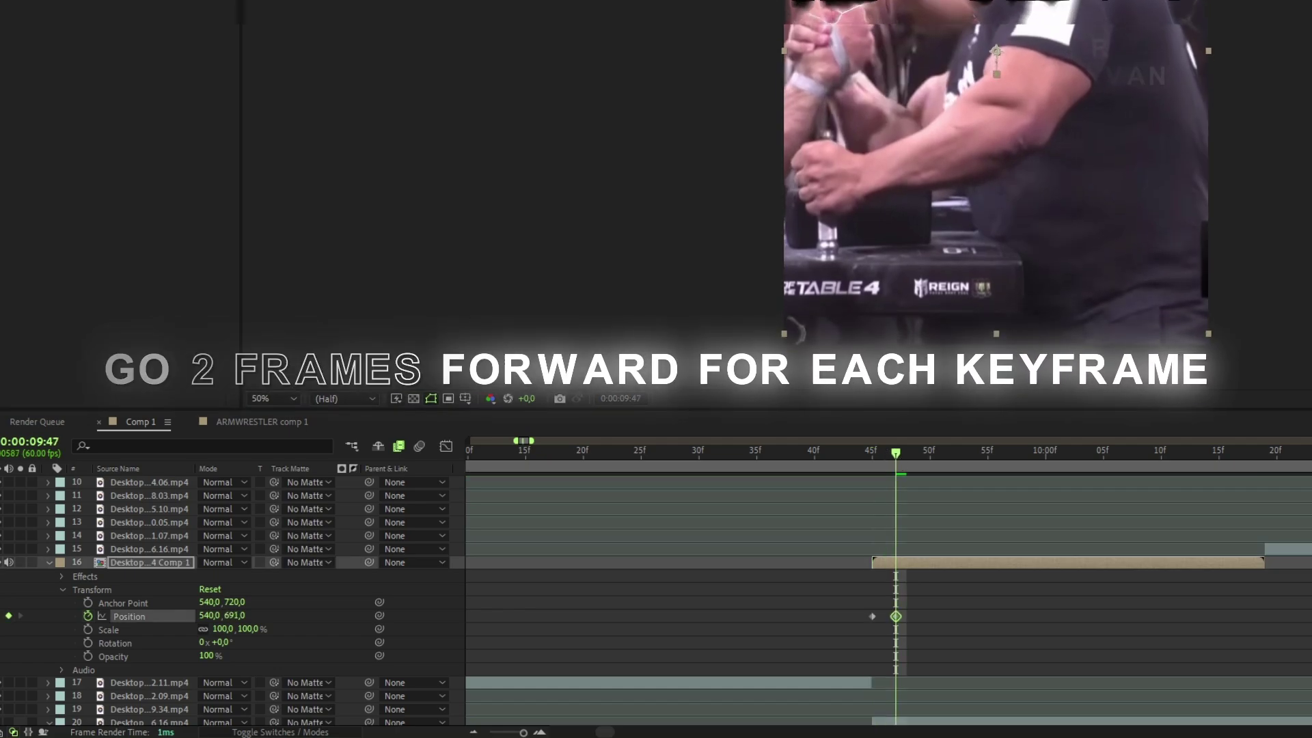
key("Page_Down")
key("Page_Down")
key("Down")
key("Down")
key("Down")
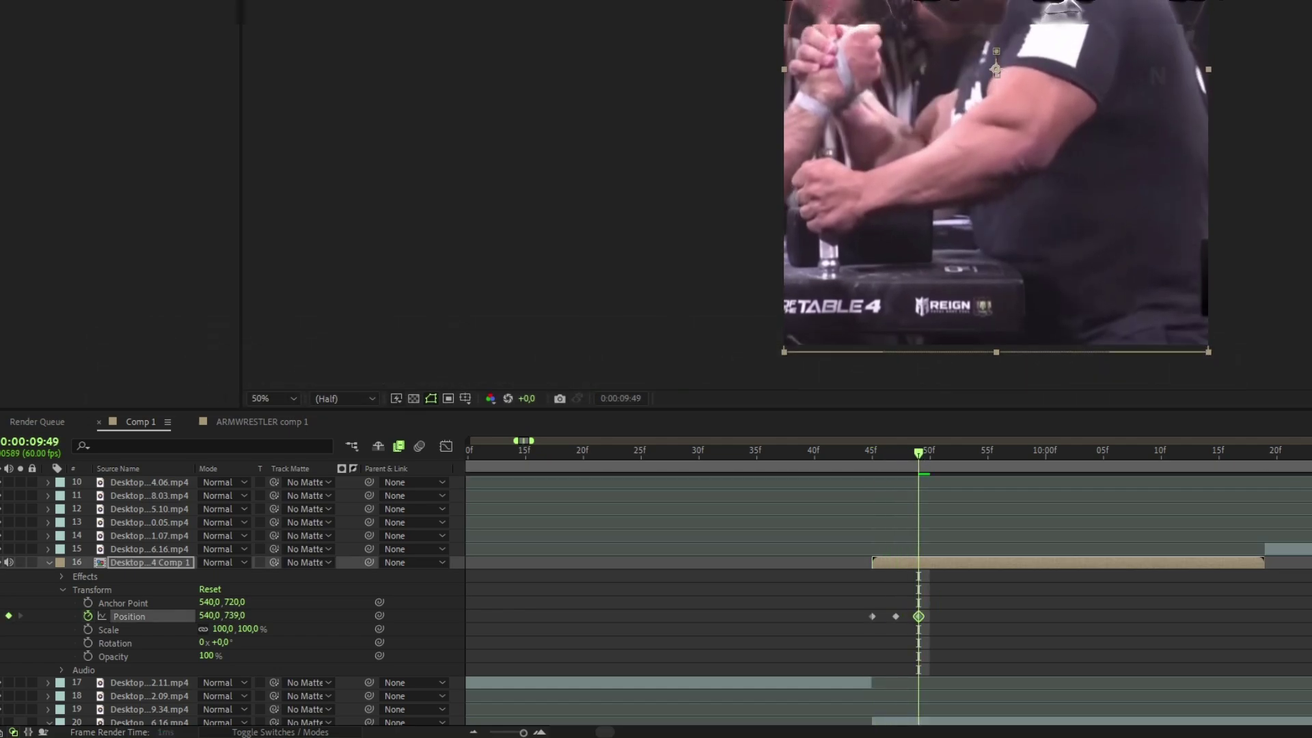
key("Down")
key("Down")
key("Down")
Continue the shake keyframes, alternating Y at 686, 754, 689 and 748 up to 0:00:09:59
key("Up")
key("Up")
key("Up")
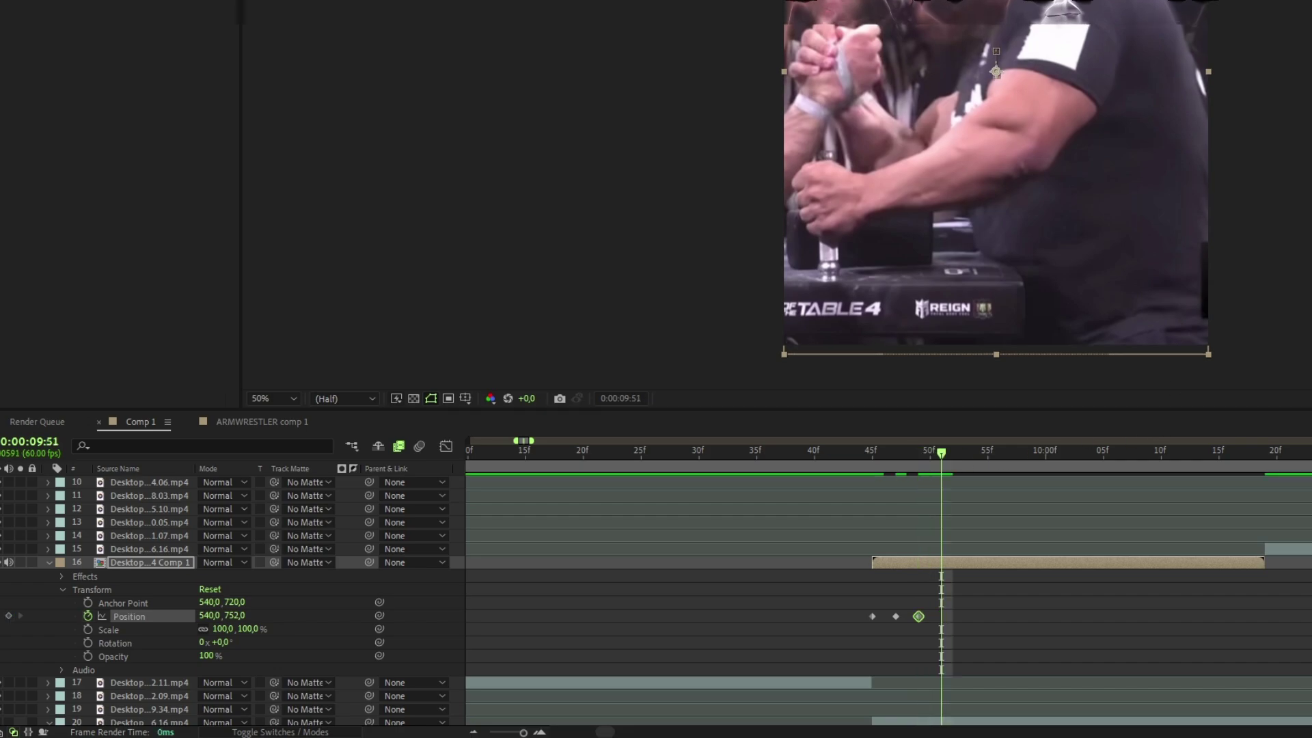
key("Up")
key("Up")
key("Up")
key("Up")
key("Up")
key("Up")
key("Page_Down")
key("Page_Down")
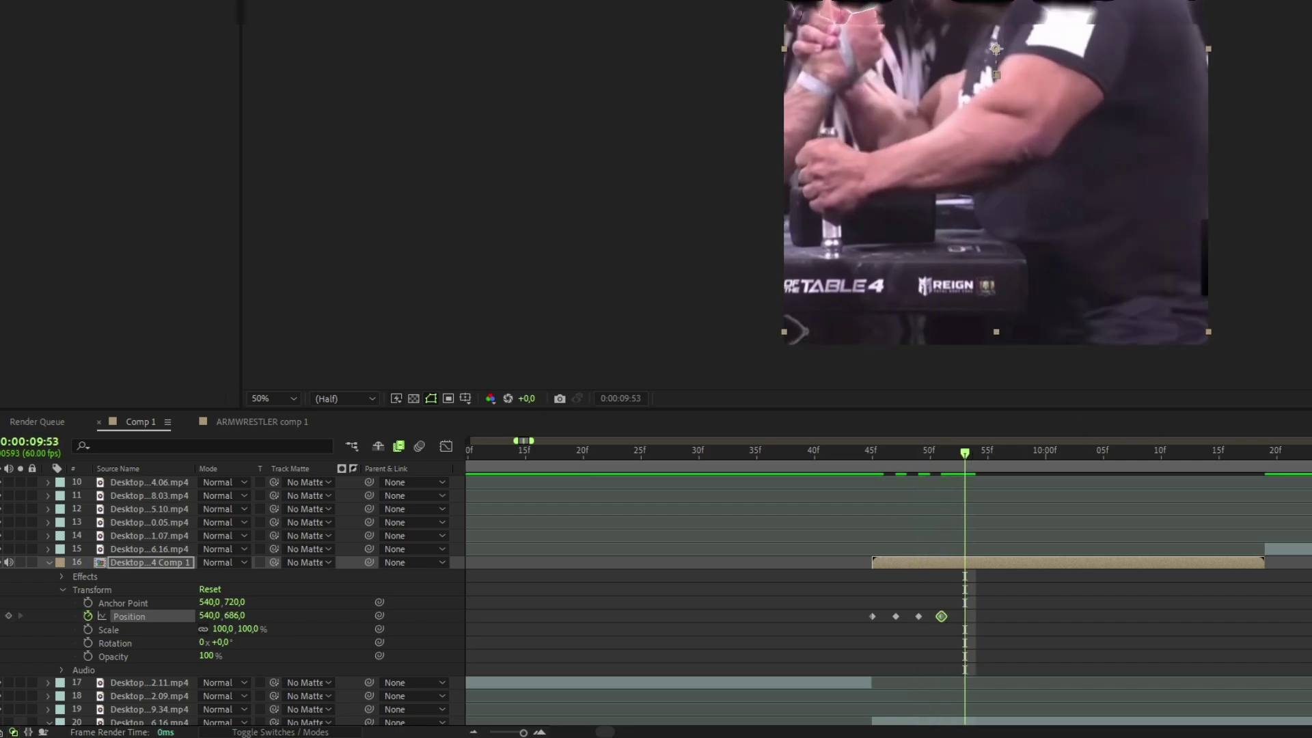
key("Down")
key("Down")
key("Down")
key("Page_Down")
key("Page_Down")
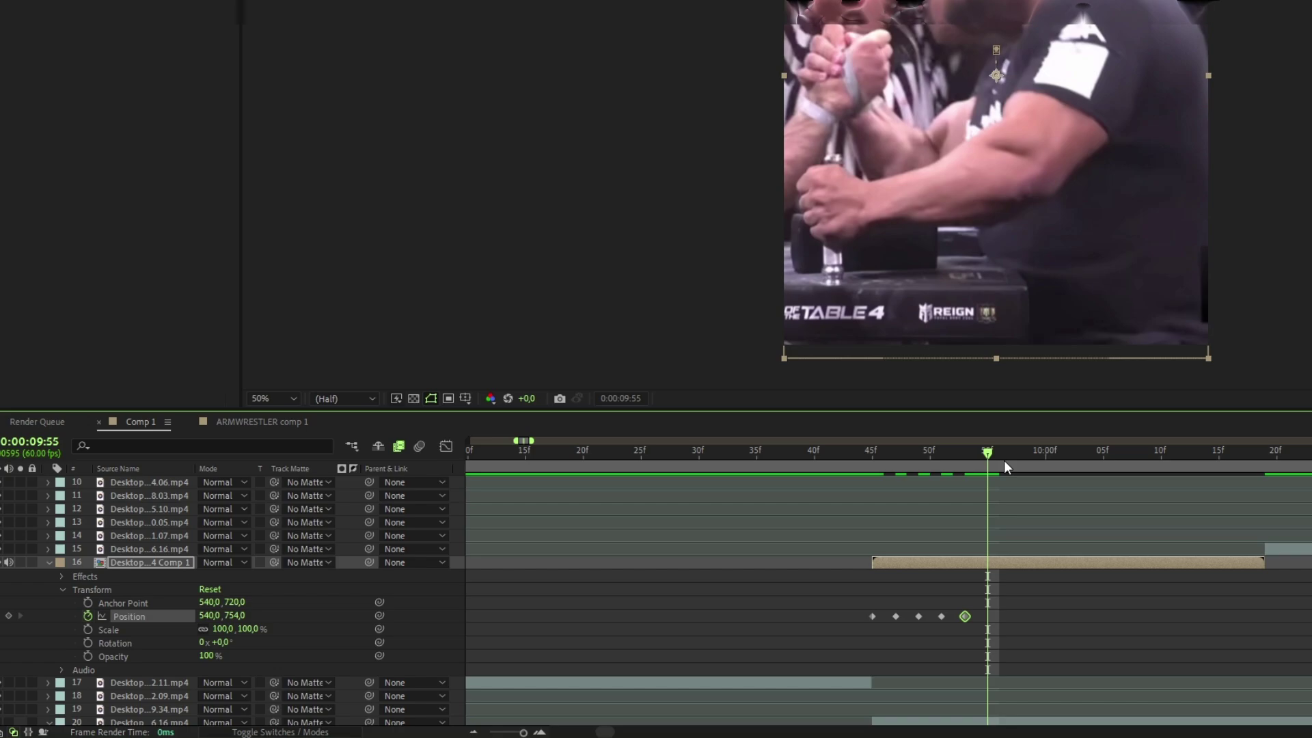
key("Up")
key("Up")
key("Up")
key("Up")
key("Up")
key("Up")
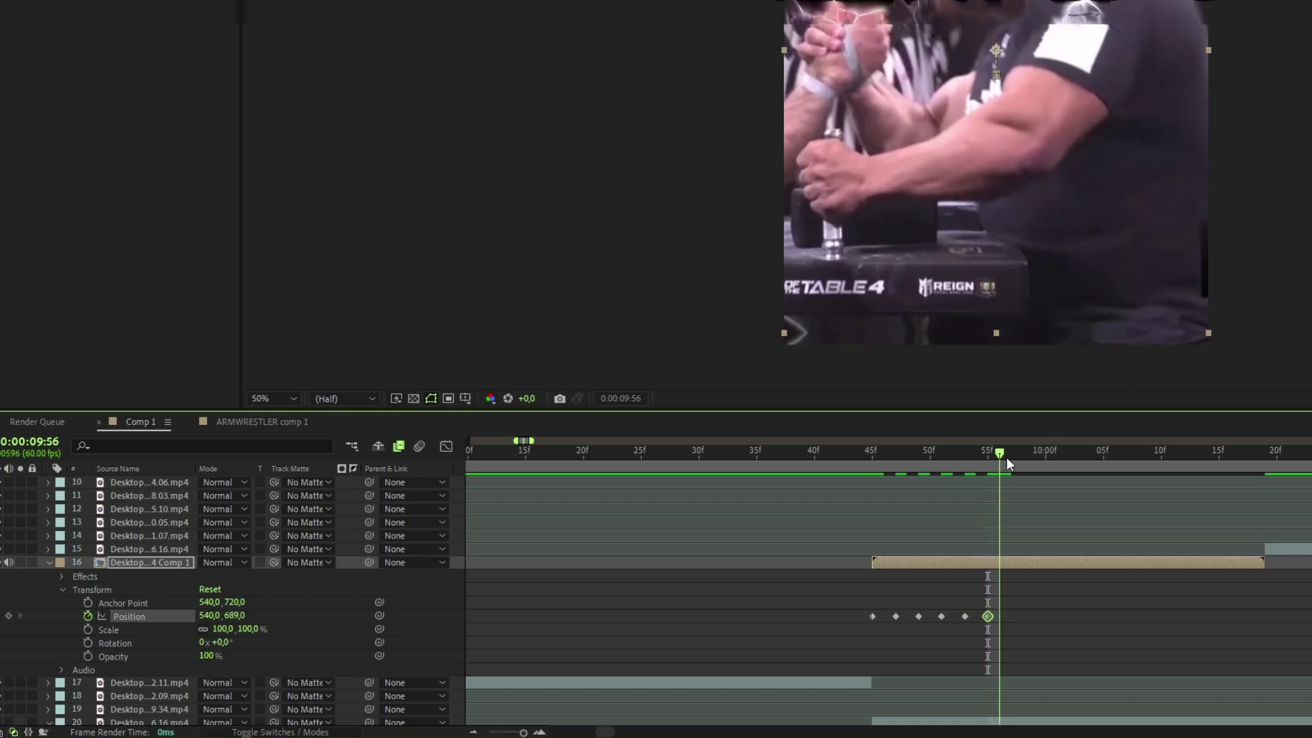
key("Page_Down")
key("Down")
key("Down")
key("Down")
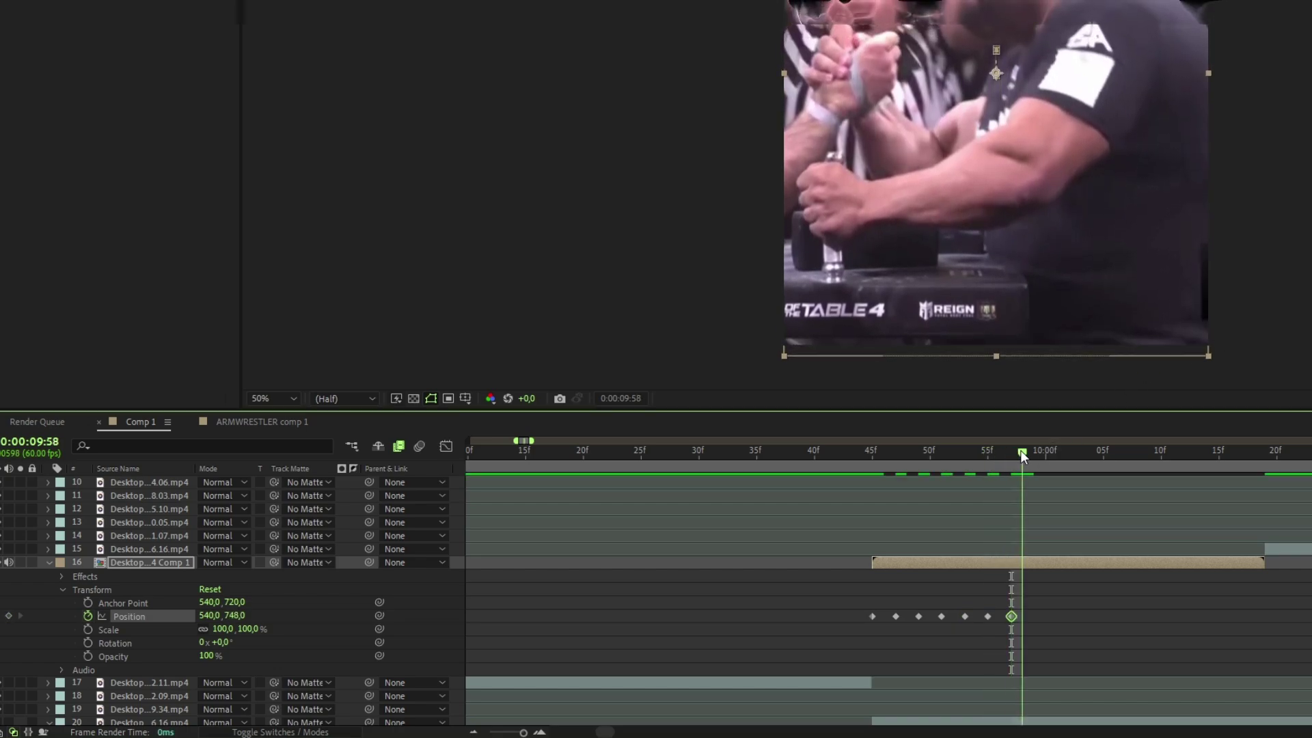
key("Page_Down")
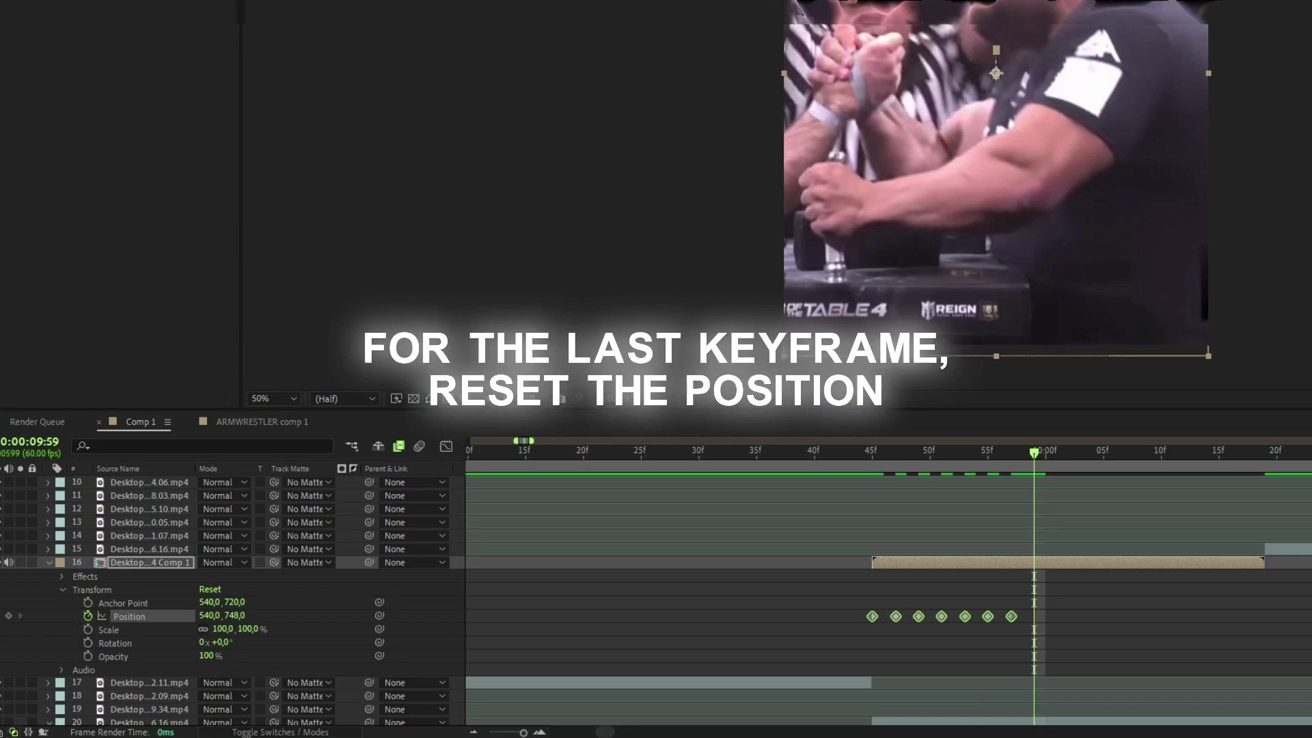
Add a final Position keyframe back at 540,720, then Easy Ease all the shake keyframes
key("Up")
key("Up")
key("Up")
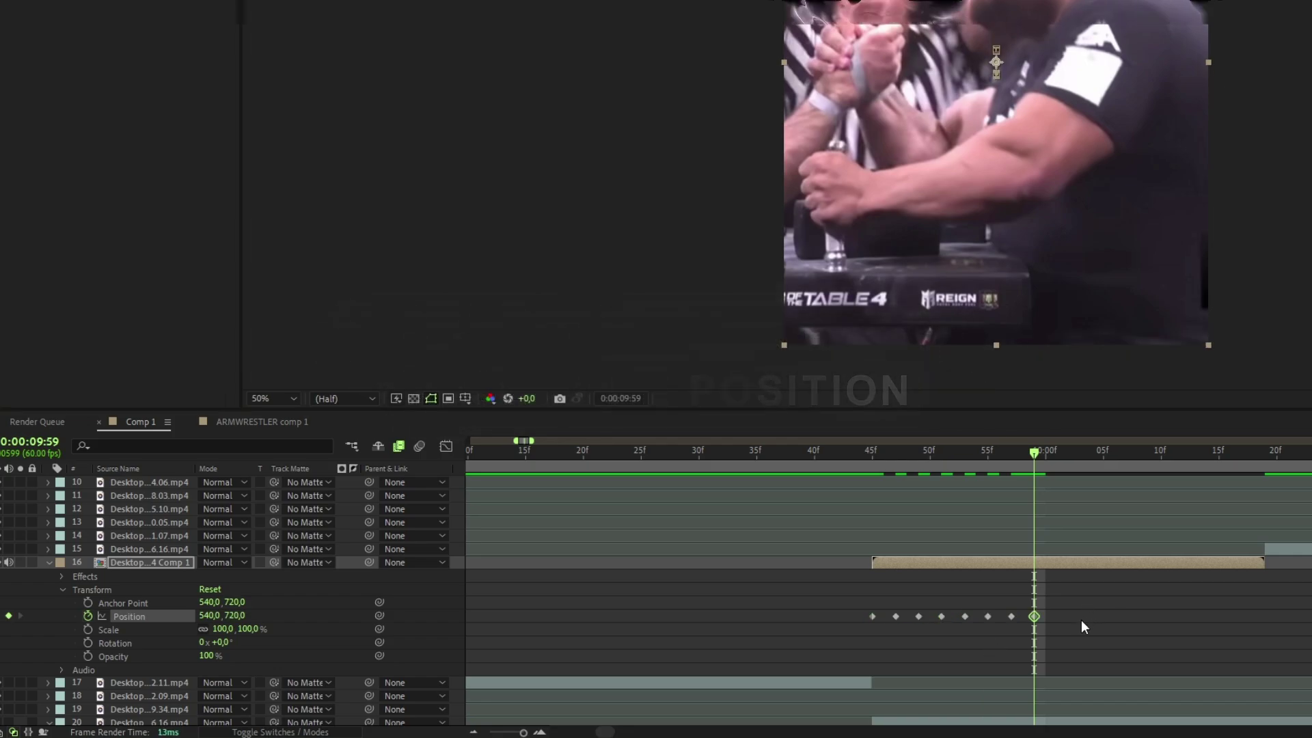
left_click_drag(866, 614, 867, 614)
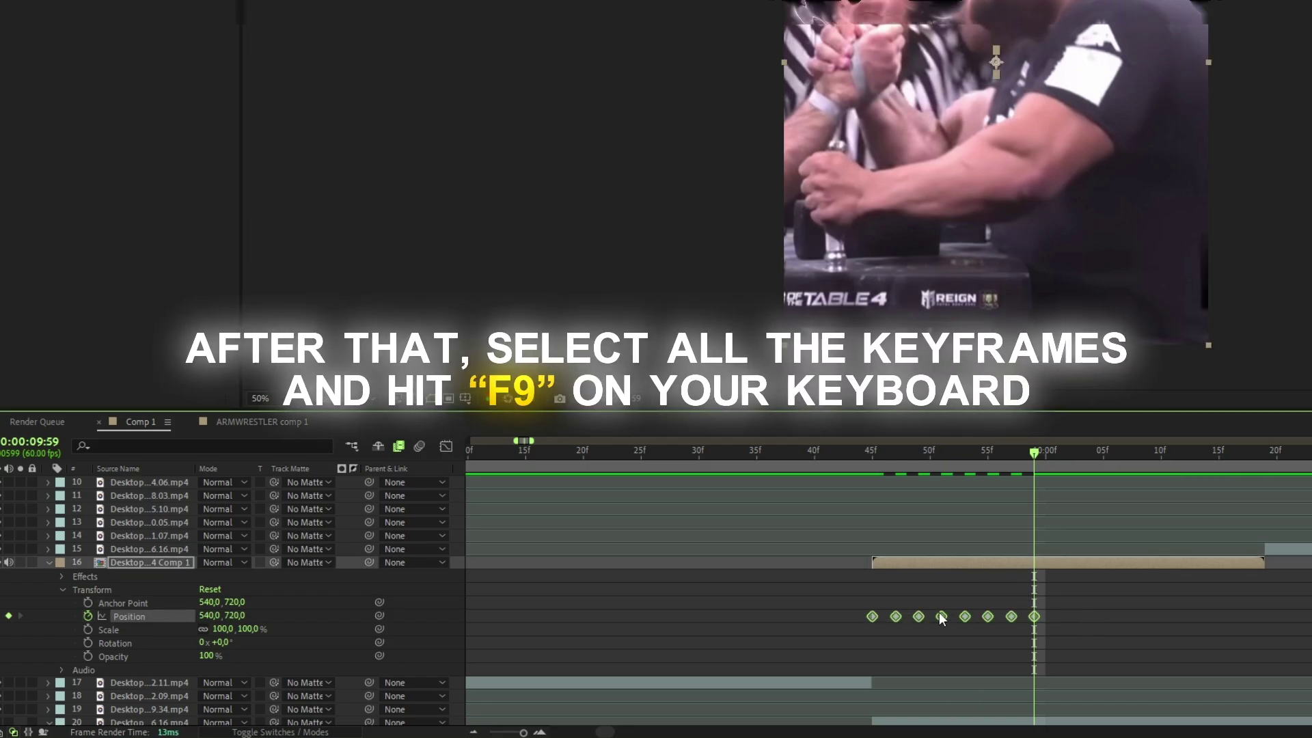
key("F9")
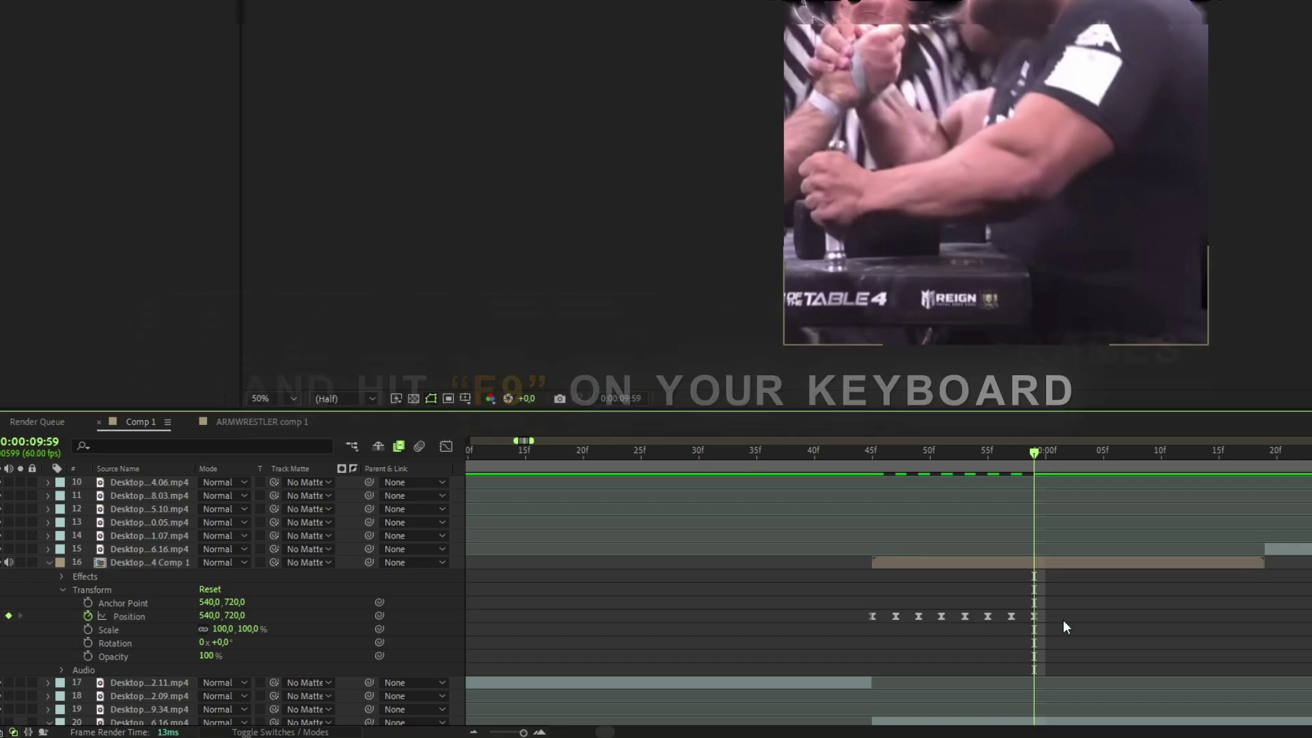
left_click_drag(1056, 615, 863, 613)
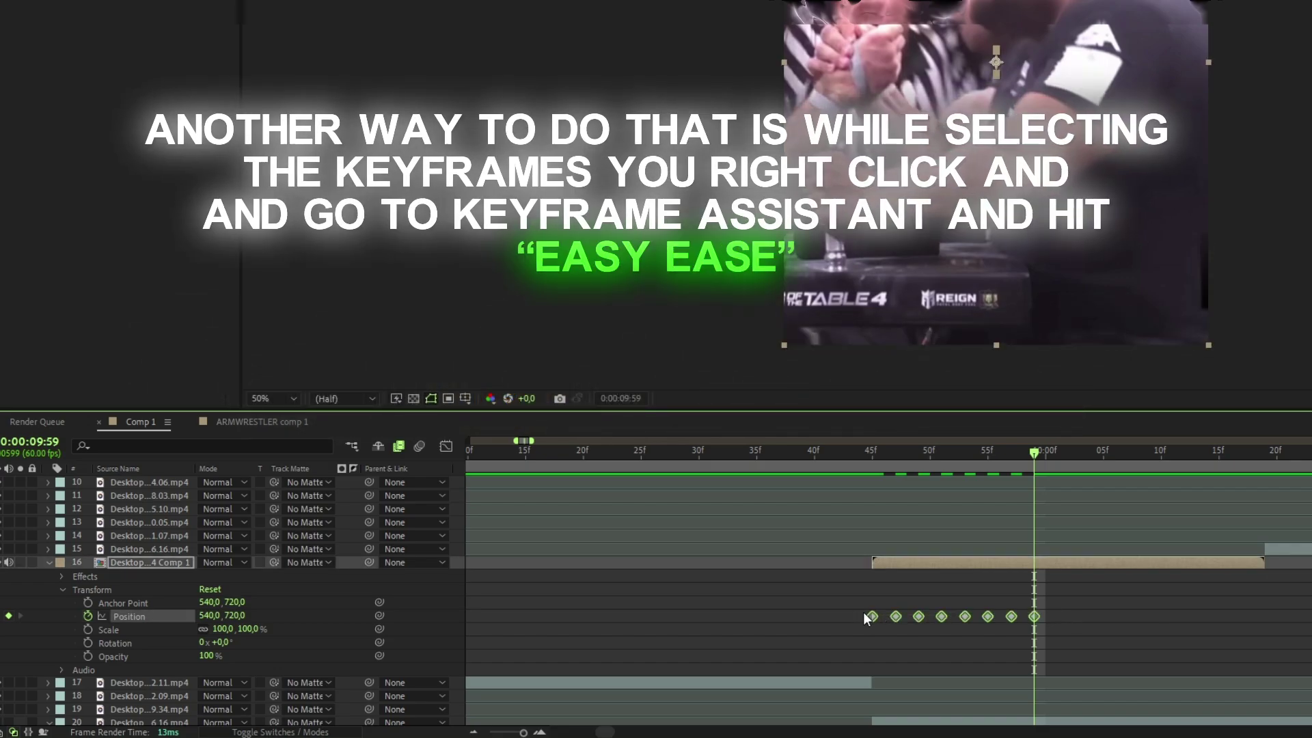
right_click(897, 615)
mouse_move(990, 604)
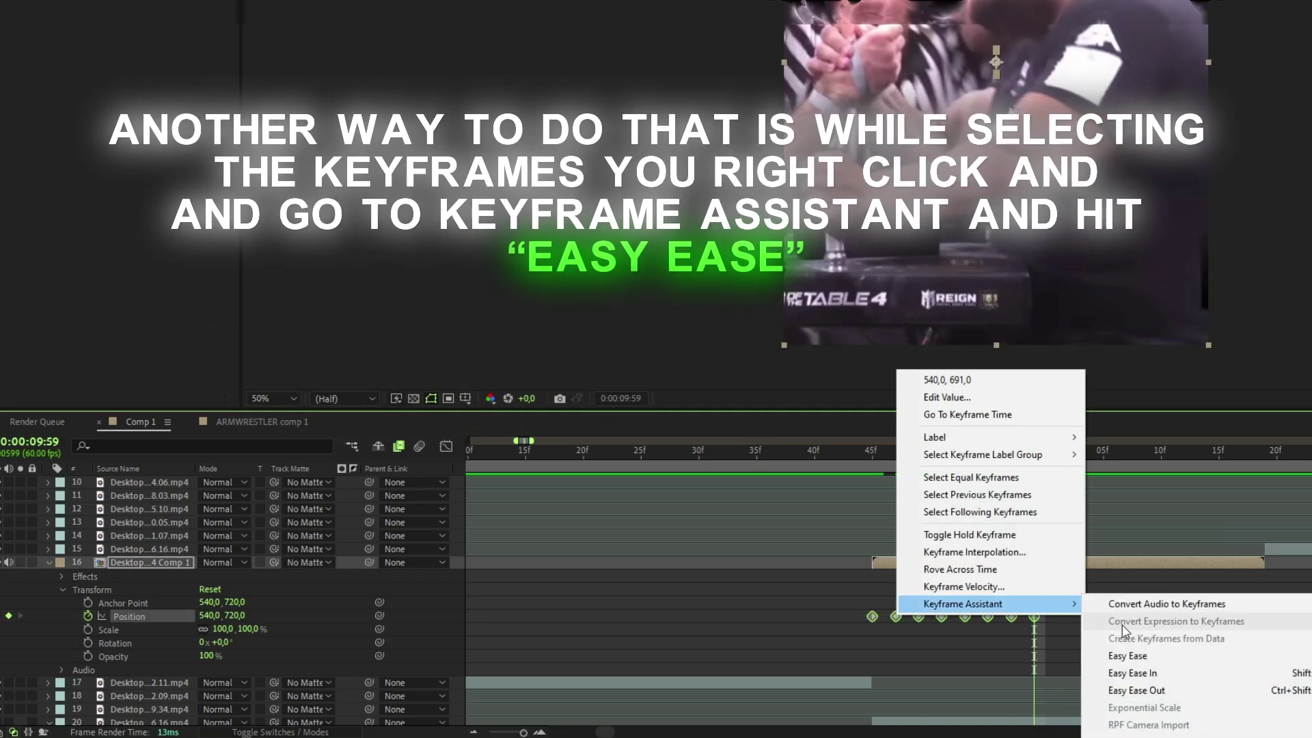
left_click(1140, 659)
left_click(1107, 609)
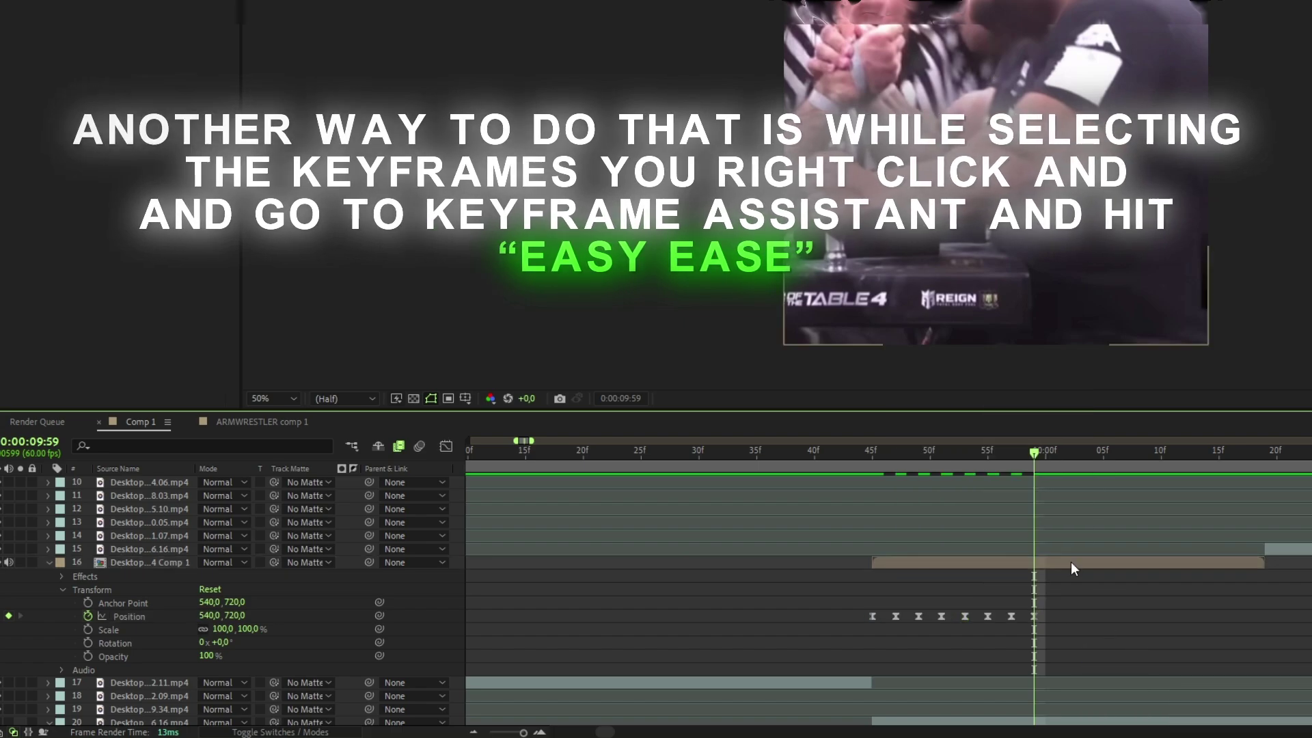
mouse_move(1034, 457)
left_mouse_down()
mouse_move(870, 487)
mouse_move(694, 555)
mouse_move(579, 574)
left_mouse_up()
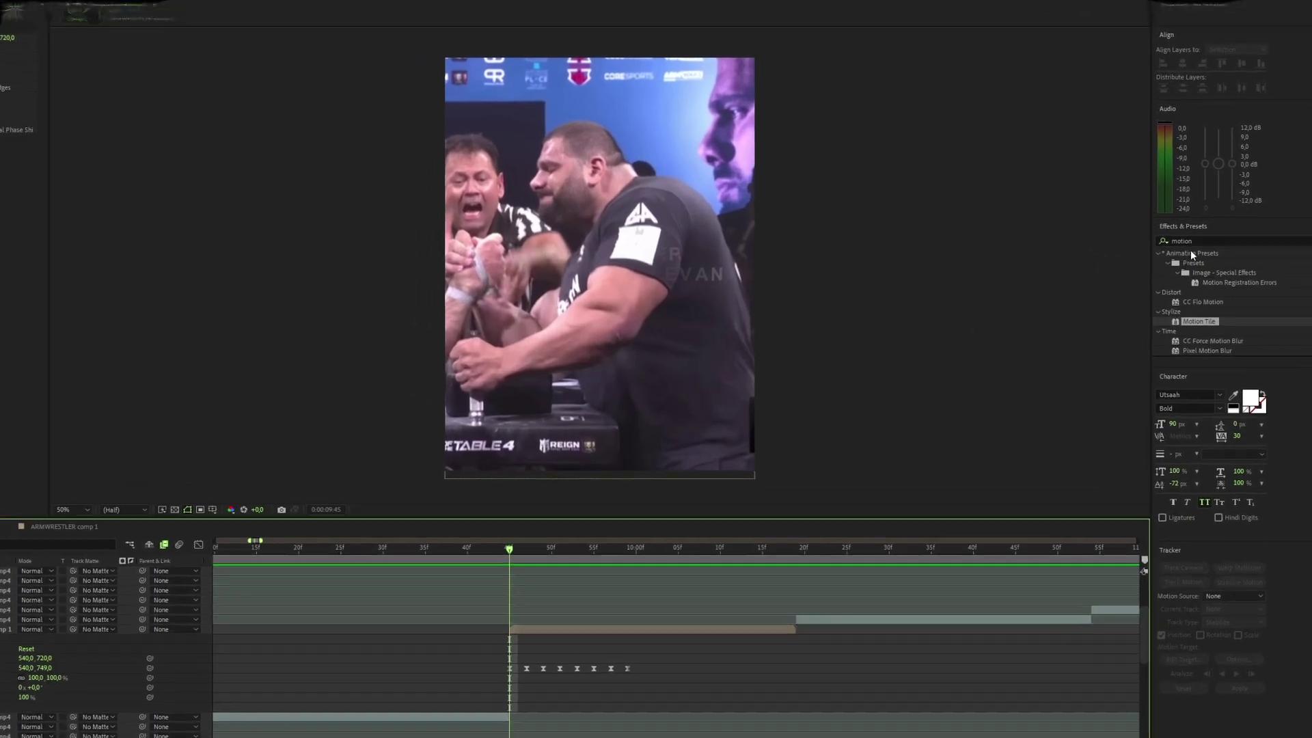
Apply Directional Blur to the shaking precomp and set its Blur Length to 280
left_click(1188, 254)
type("direc")
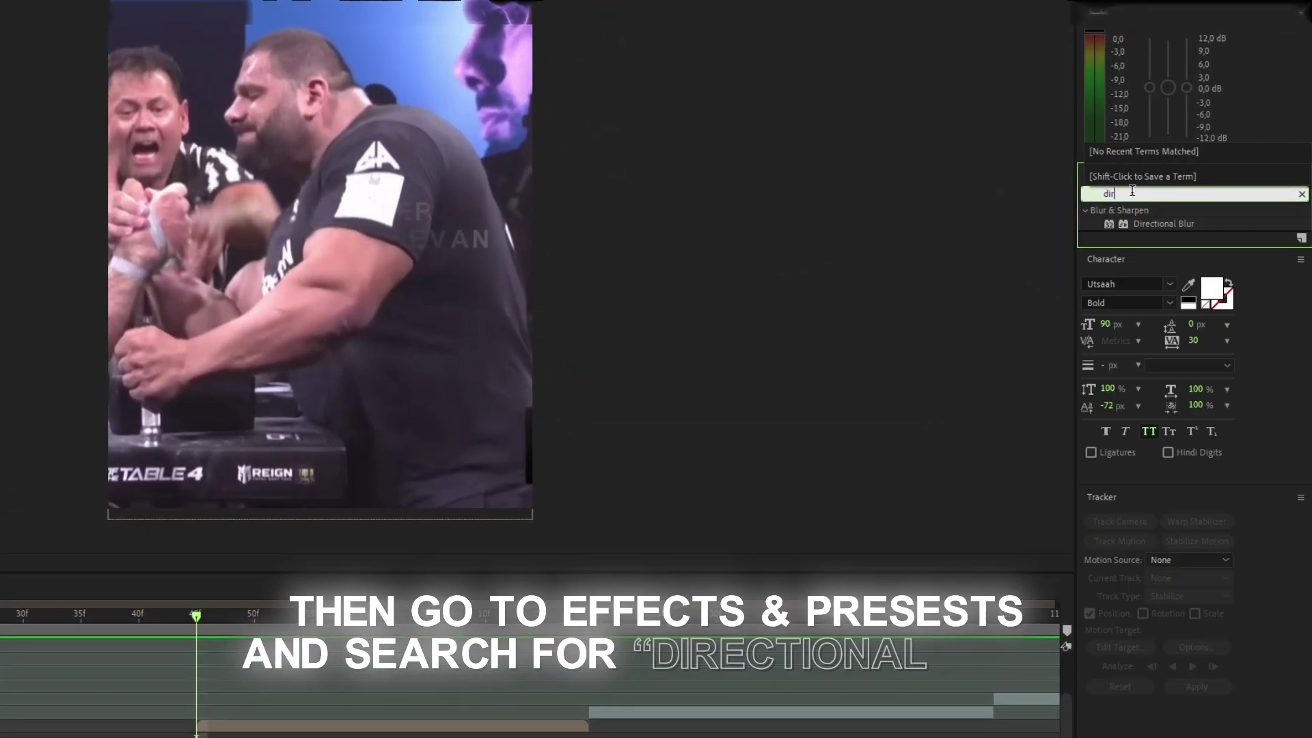
left_click_drag(1162, 224, 726, 622)
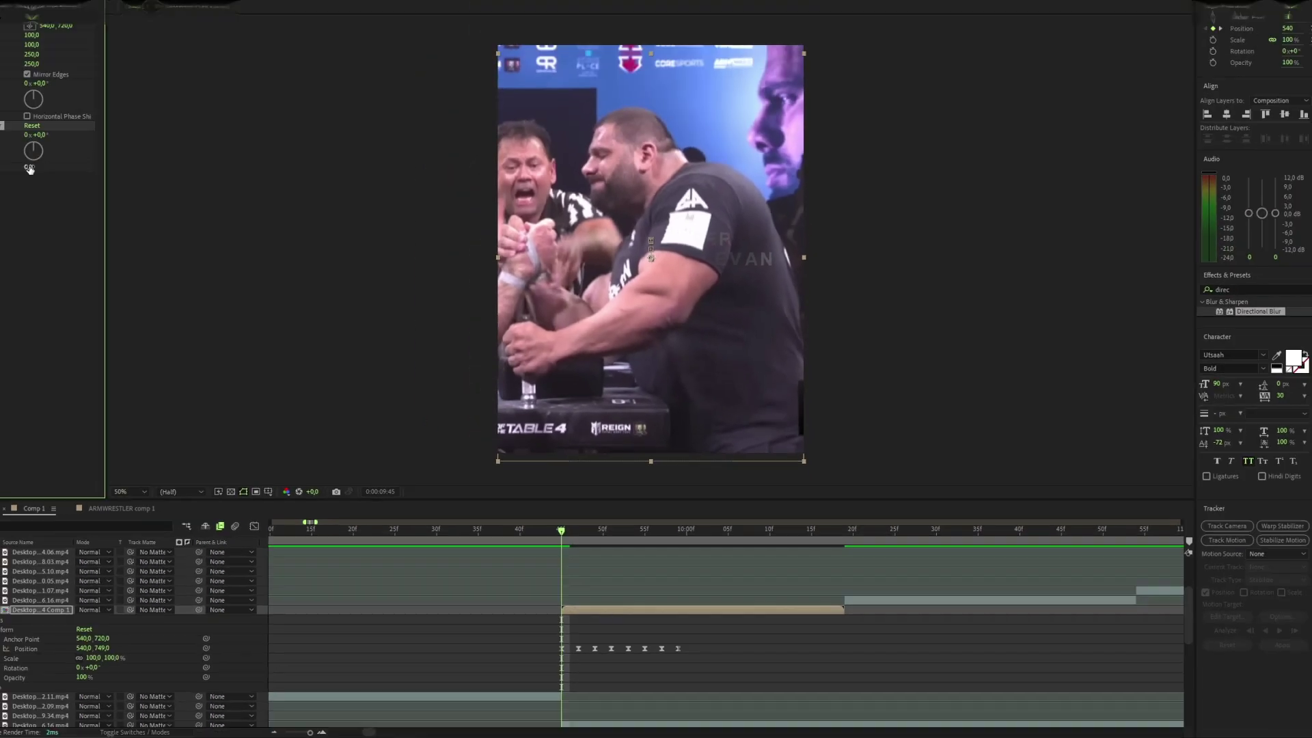
left_click(101, 202)
type("28")
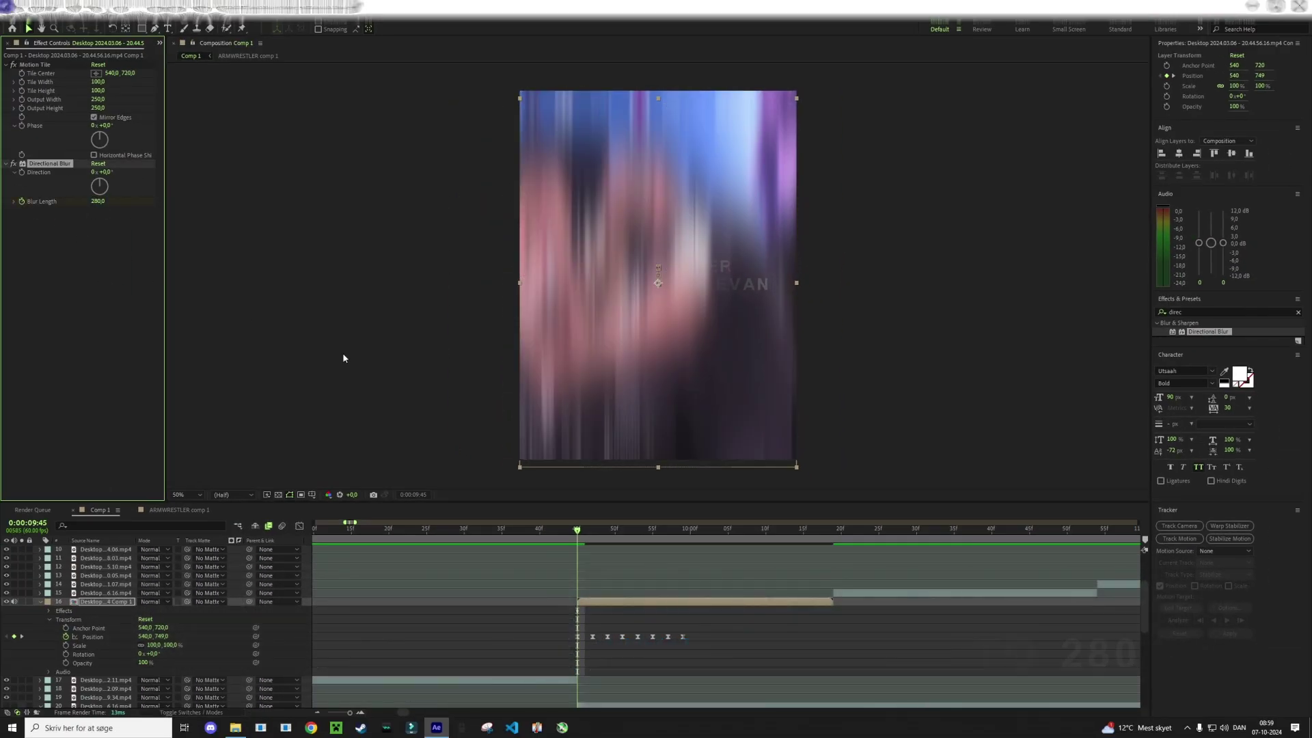
At the second-last Position keyframe, set Blur Length to 0
left_click_drag(576, 530, 668, 530)
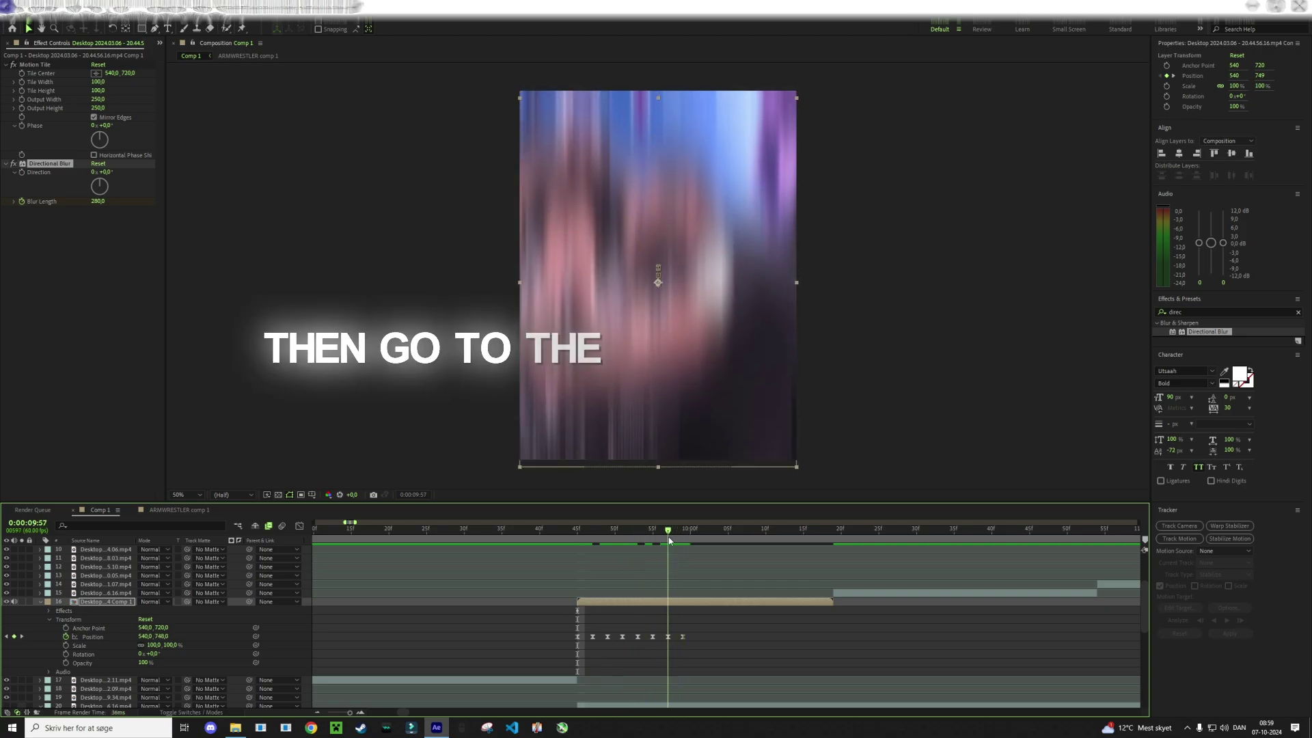
left_click(97, 201)
type("0")
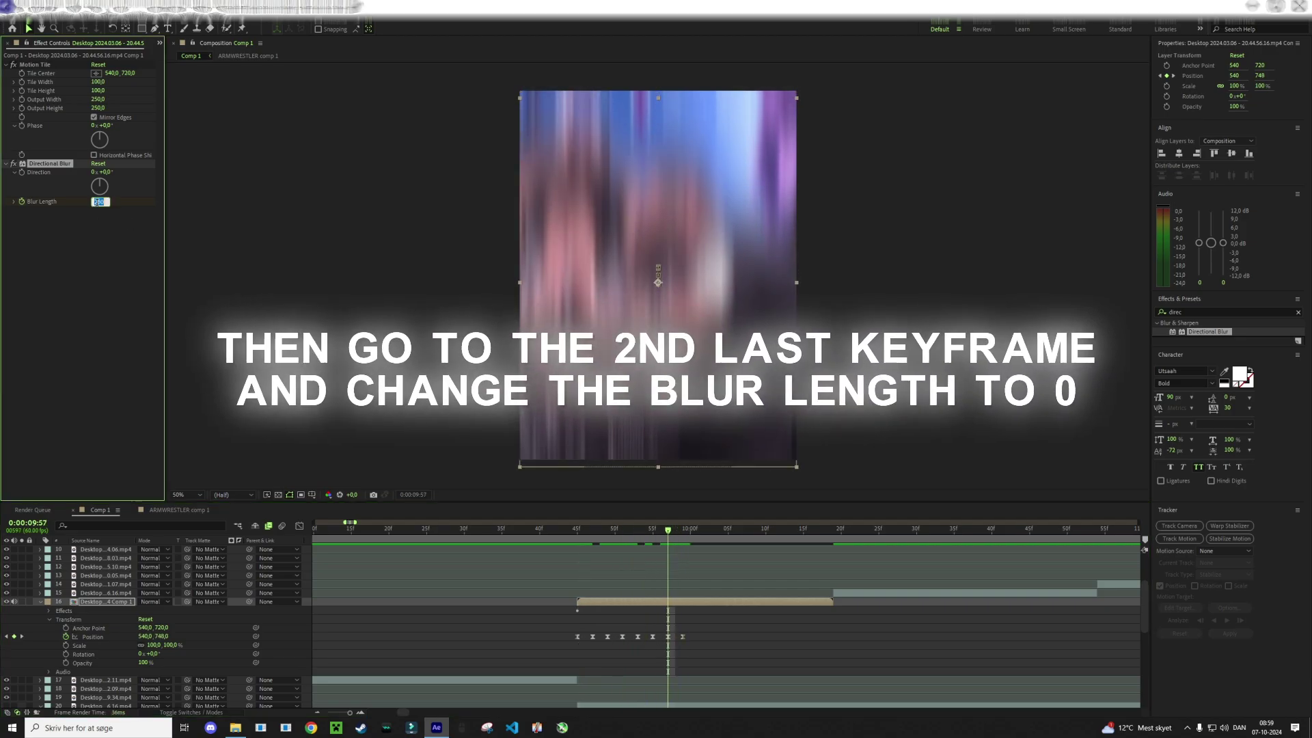
key("Return")
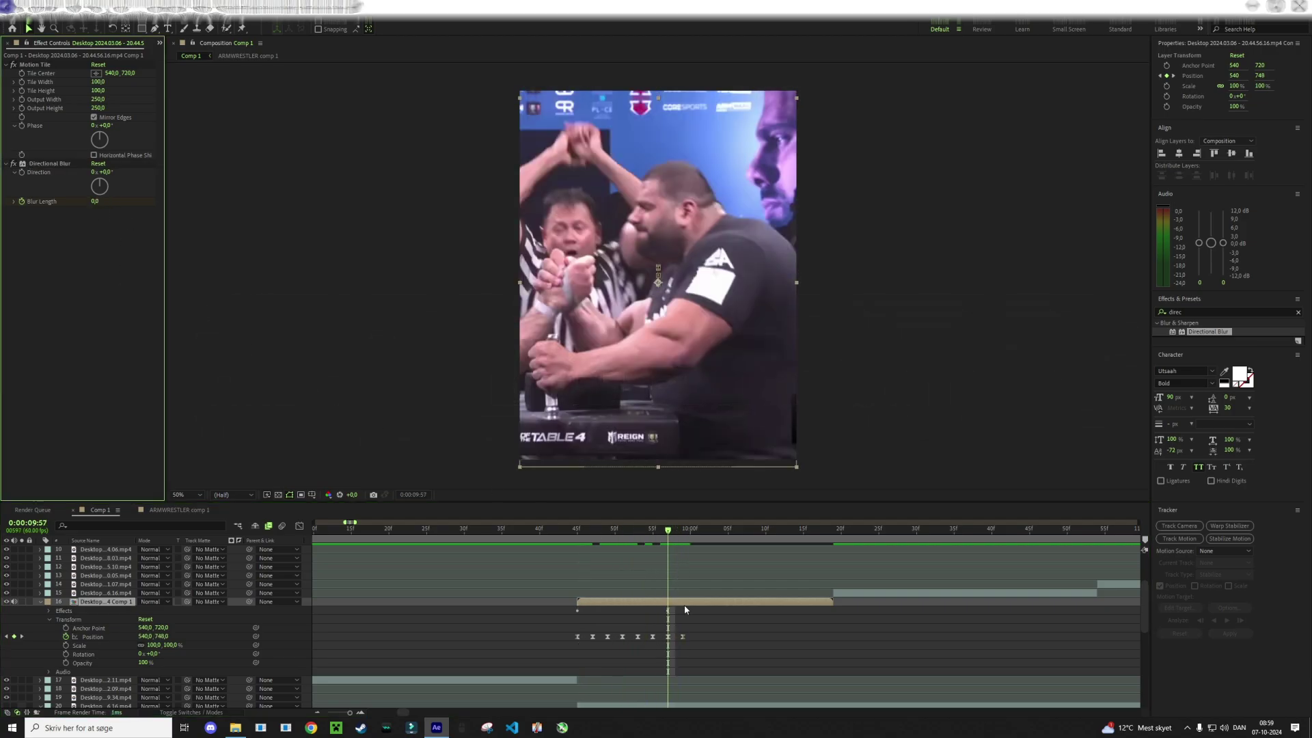
Ease both Blur Length keyframes with F9 and scrub to check the blur
key("u")
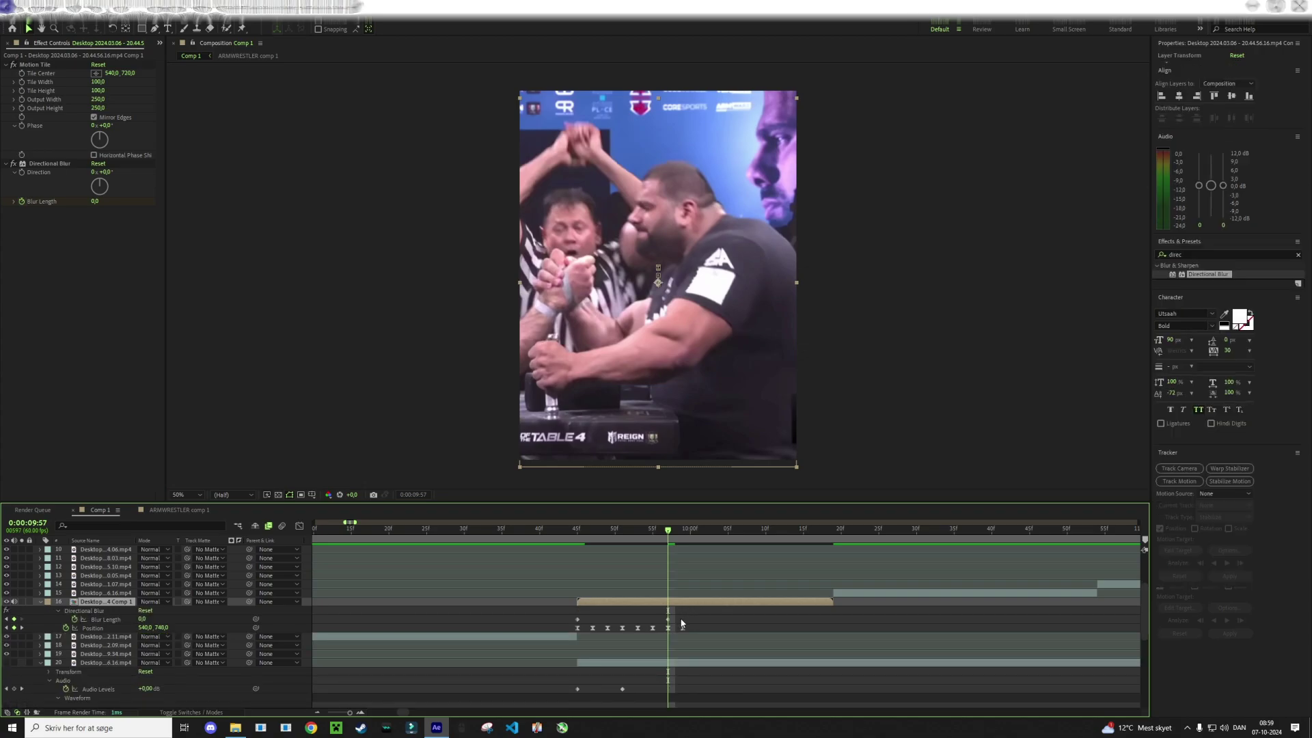
left_click(576, 619)
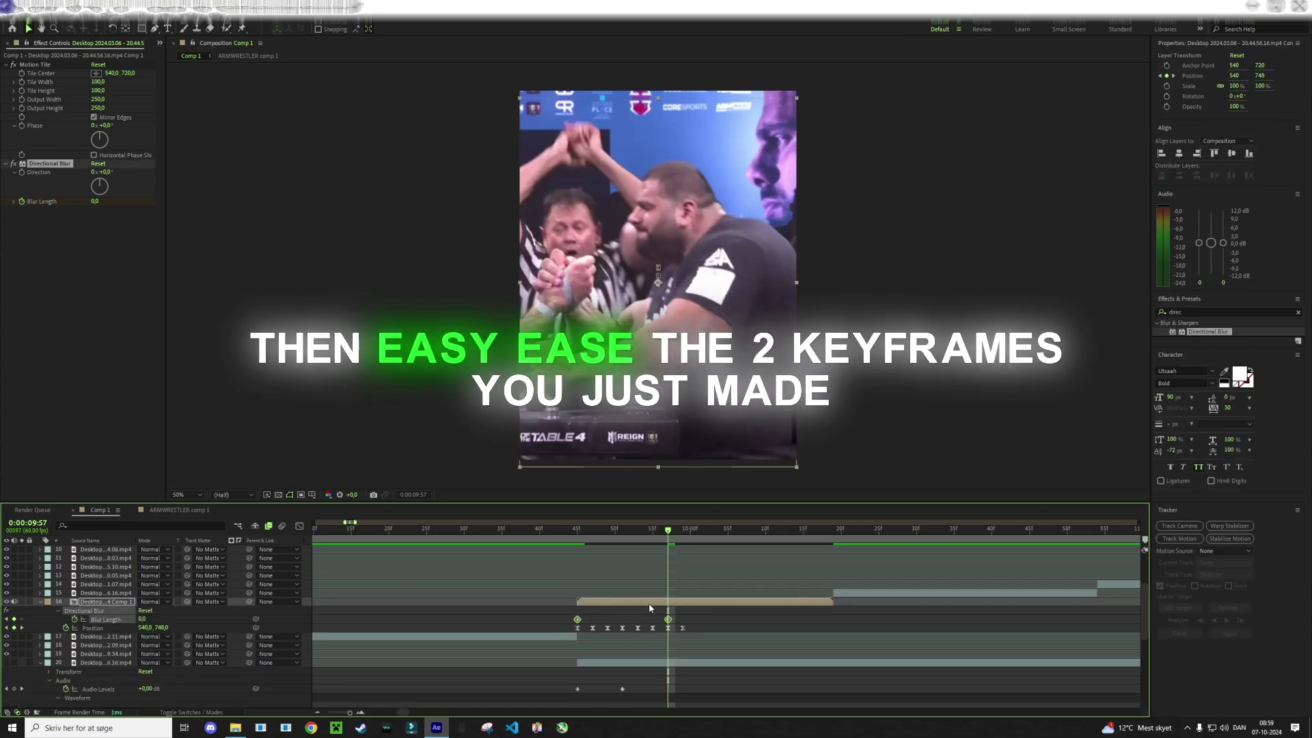
key("F9")
left_click(639, 576)
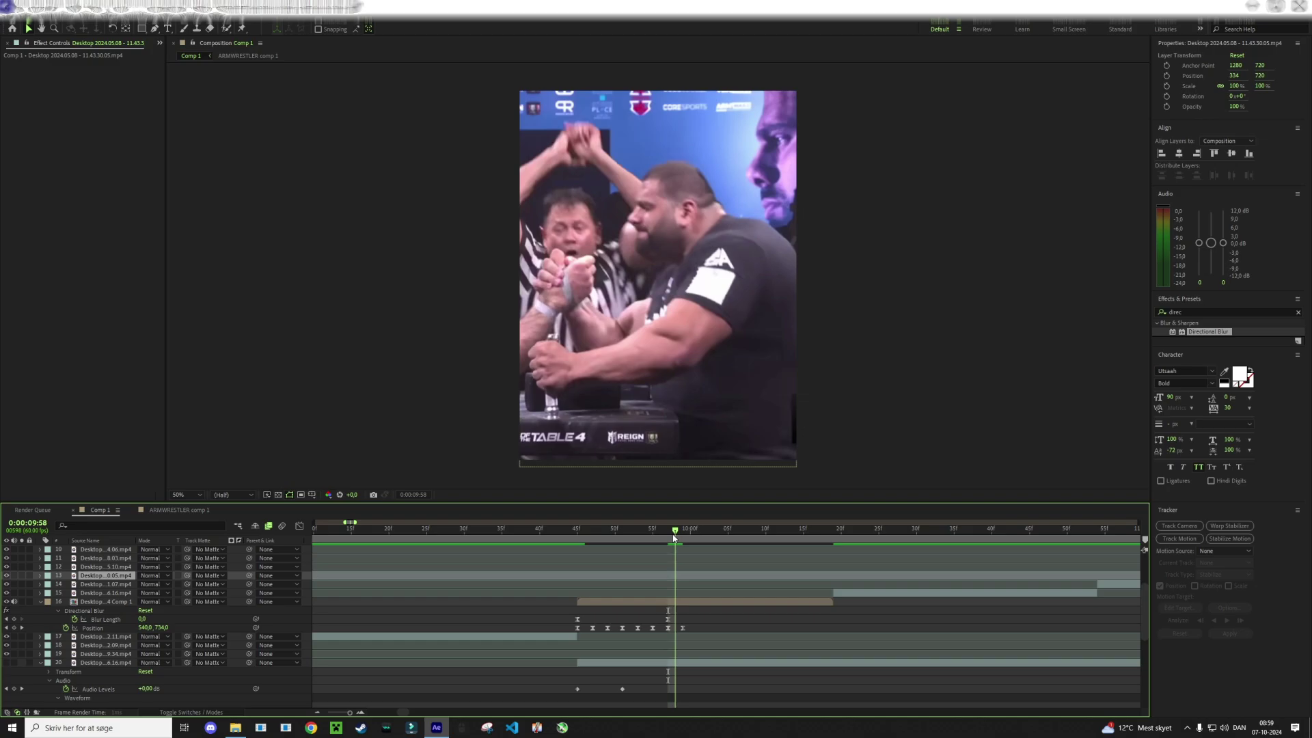
left_click_drag(673, 537, 674, 538)
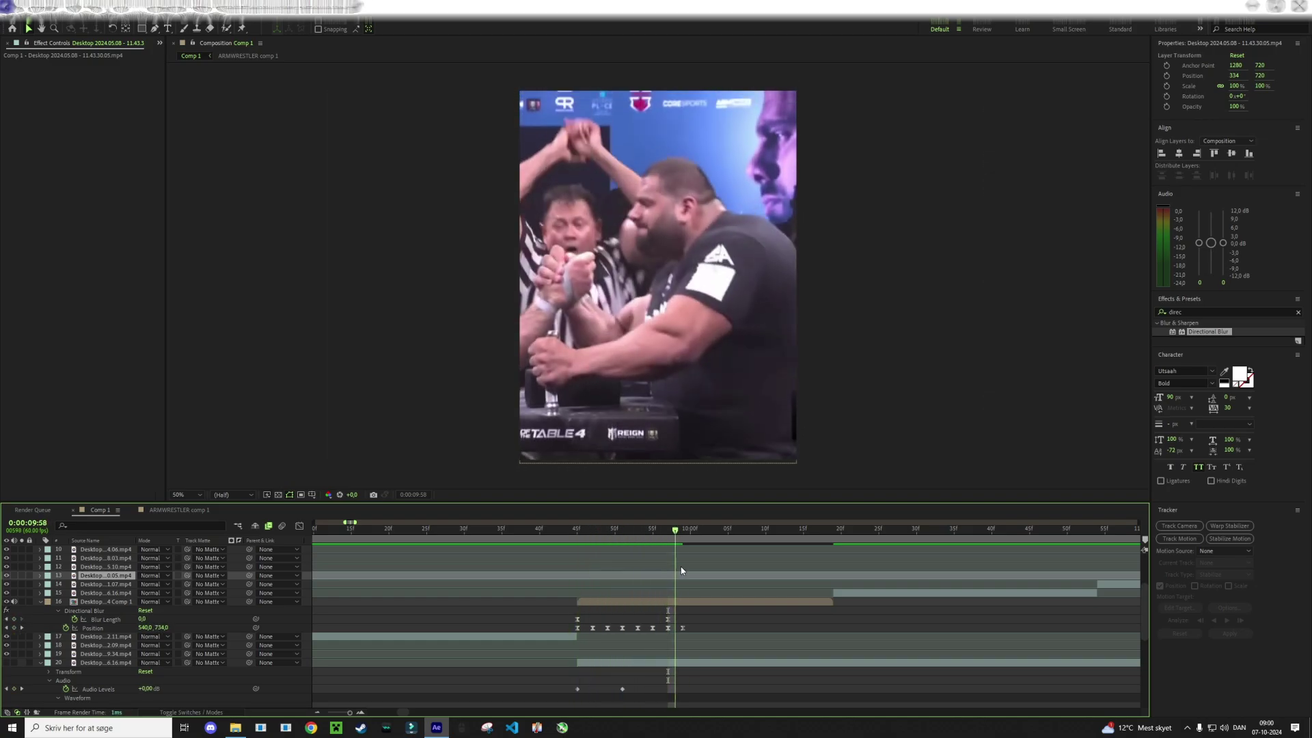
key("Page_Down")
key("Page_Down")
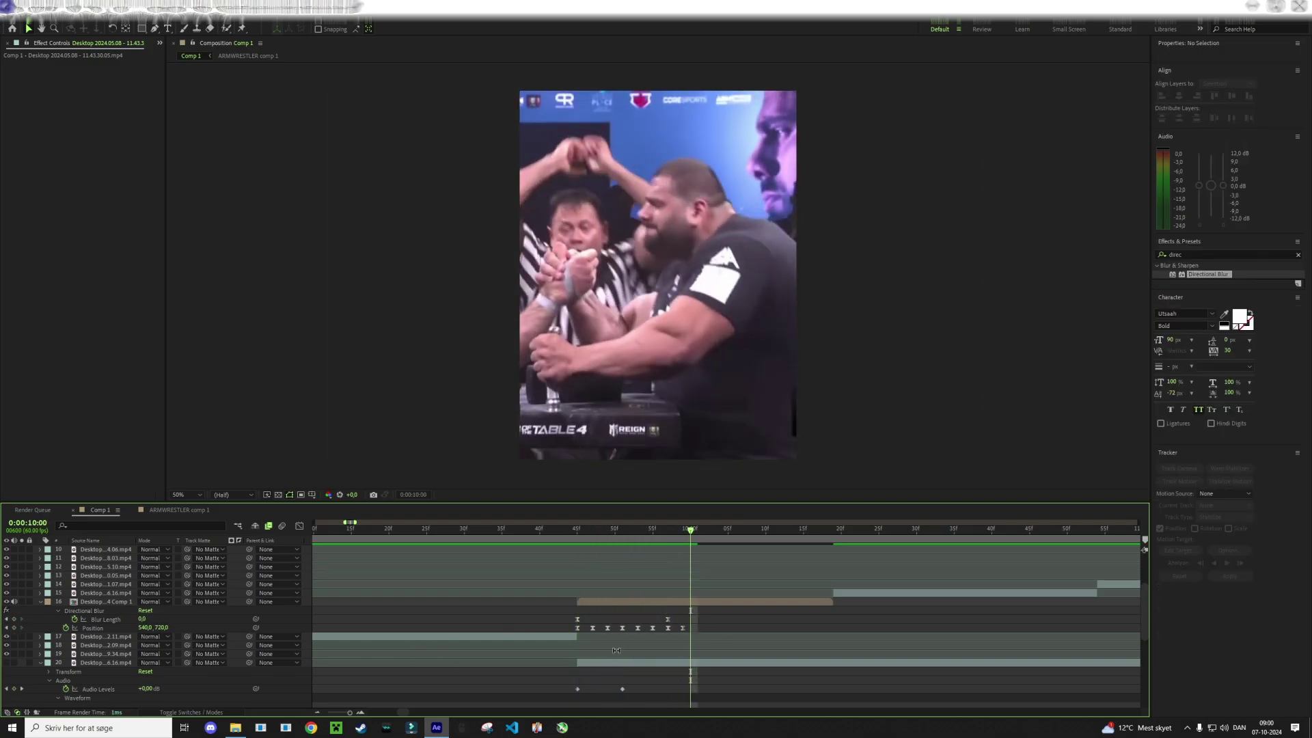
Enable the Motion Blur switch on precomp layer 16 and play a preview of the shake
left_click(625, 607)
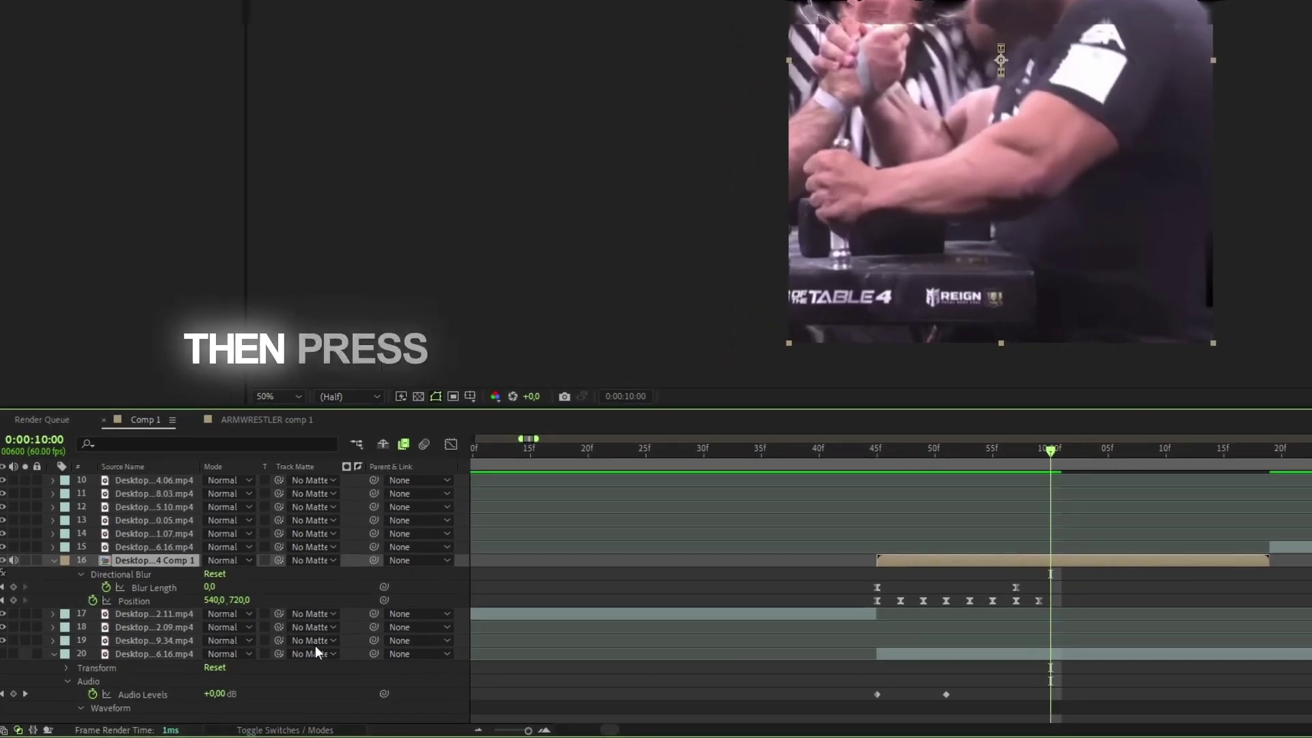
left_click(294, 730)
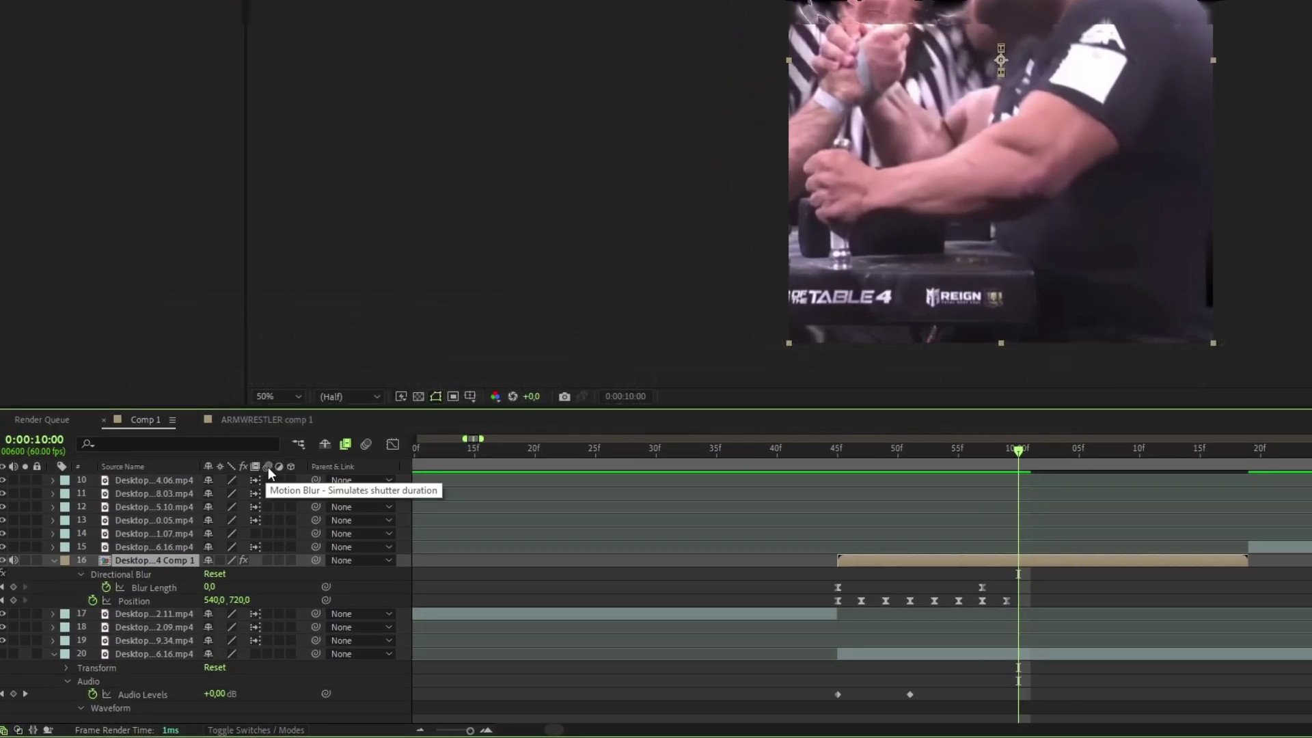
left_click(265, 560)
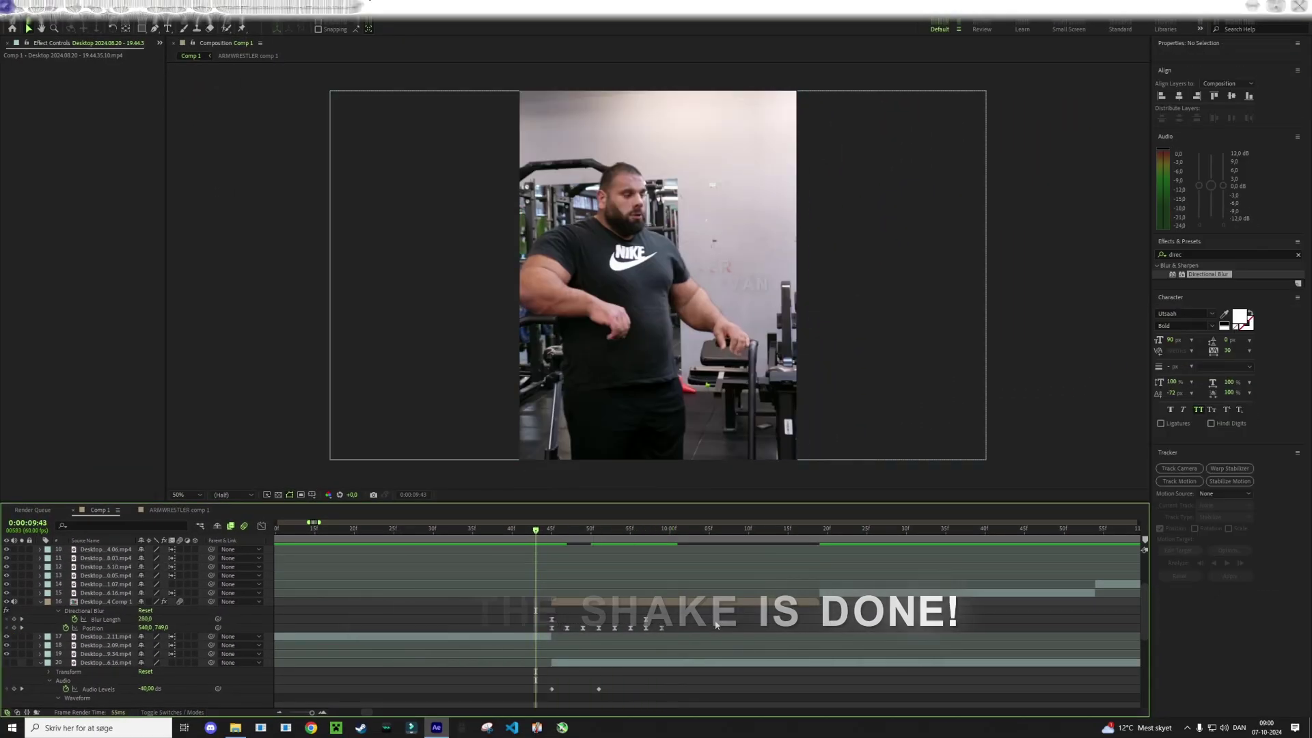
key("space")
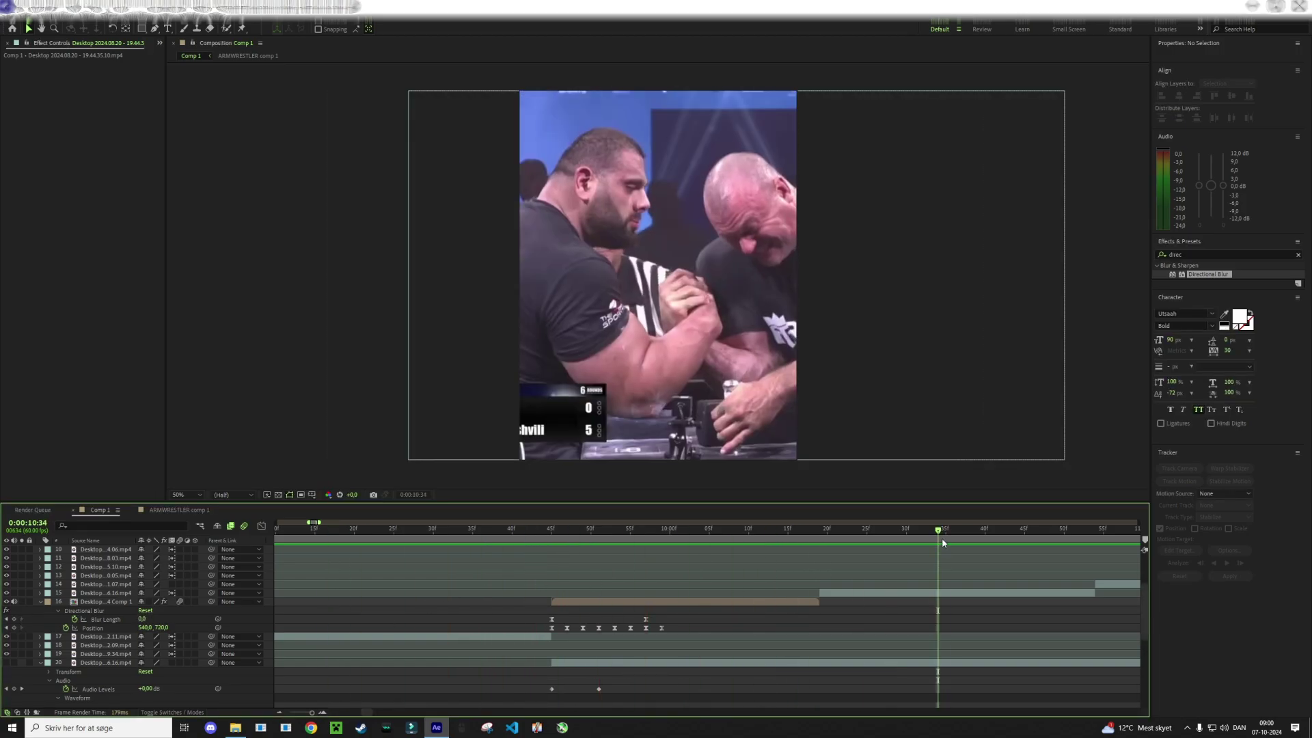
key("space")
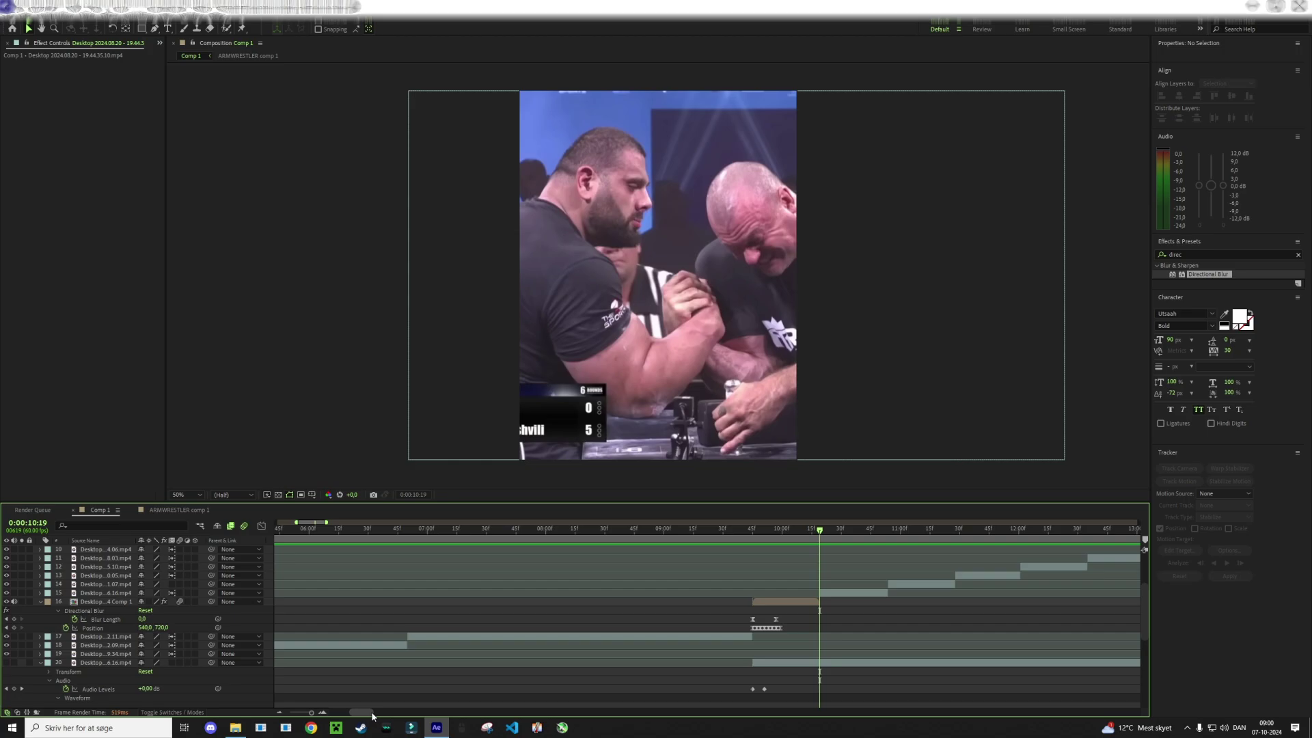
scroll(946, 592, "up", 3)
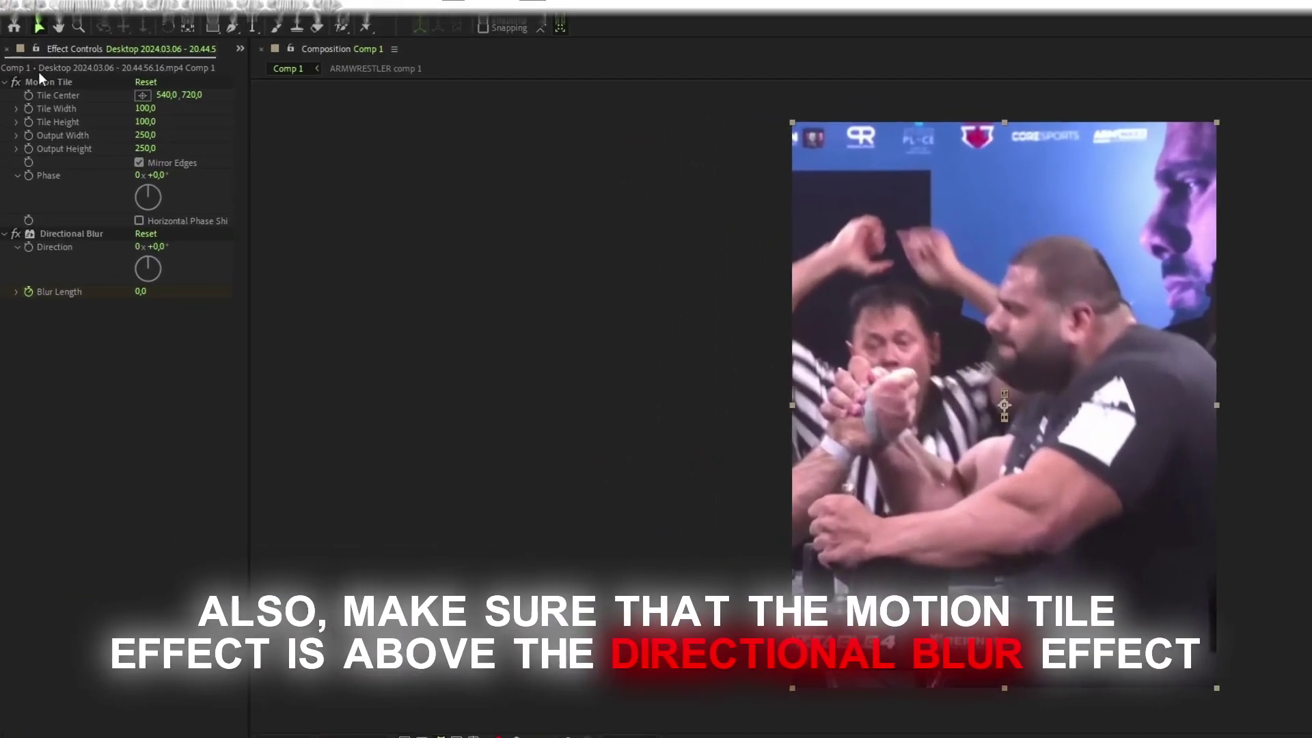
Move Motion Tile above Directional Blur in the effect stack and pre-compose clip layer 15
left_click_drag(41, 84, 65, 292)
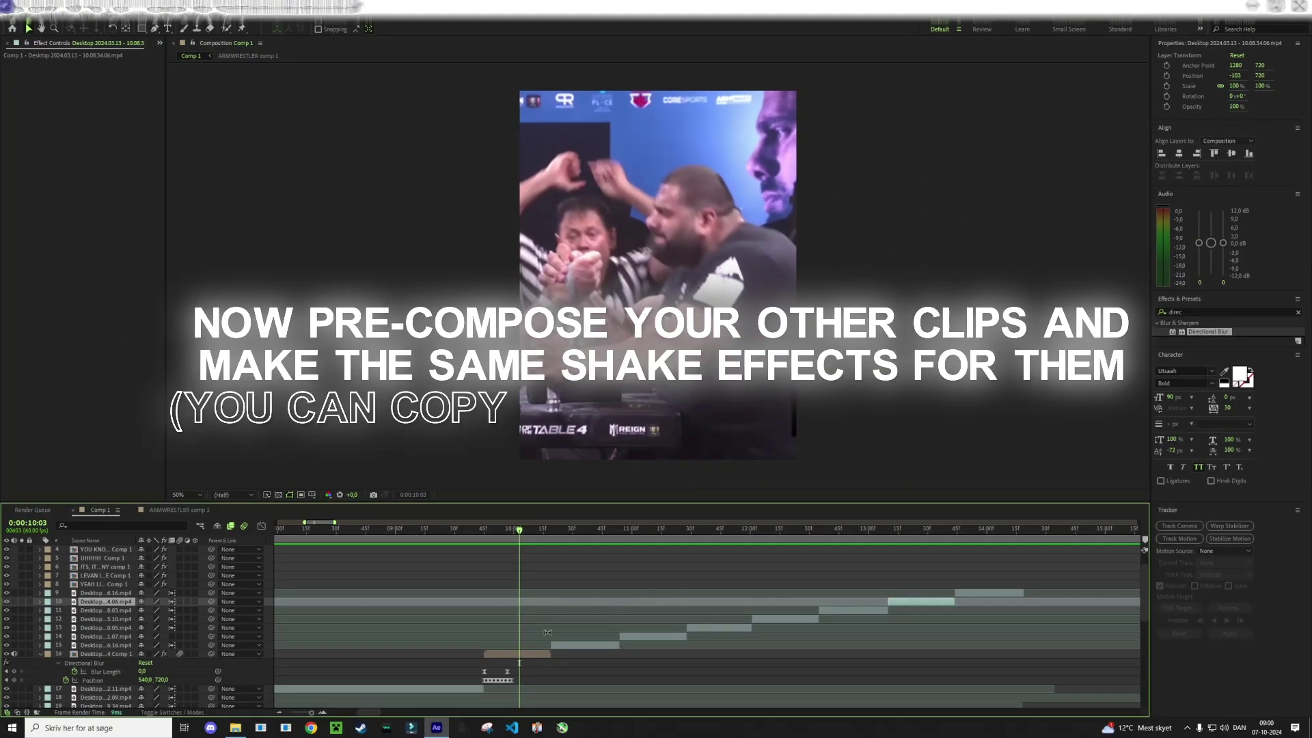
left_click(585, 645)
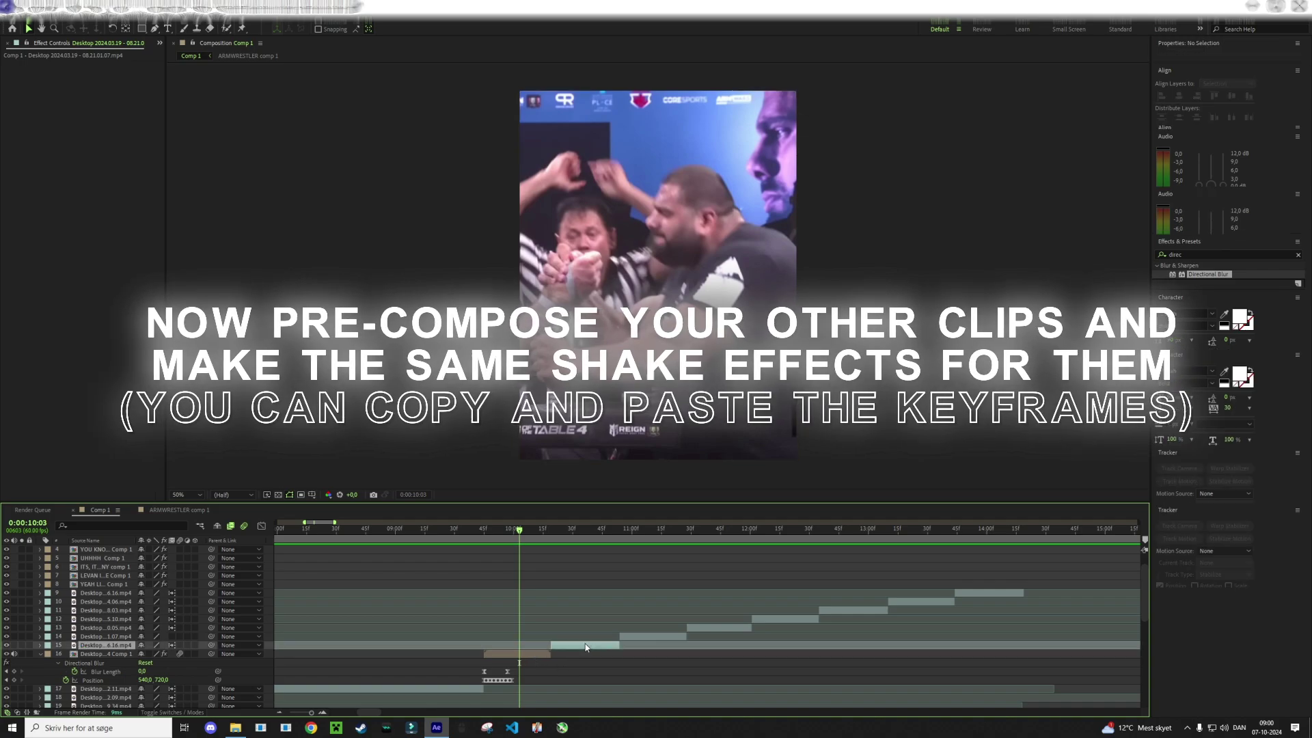
right_click(586, 646)
left_click(642, 573)
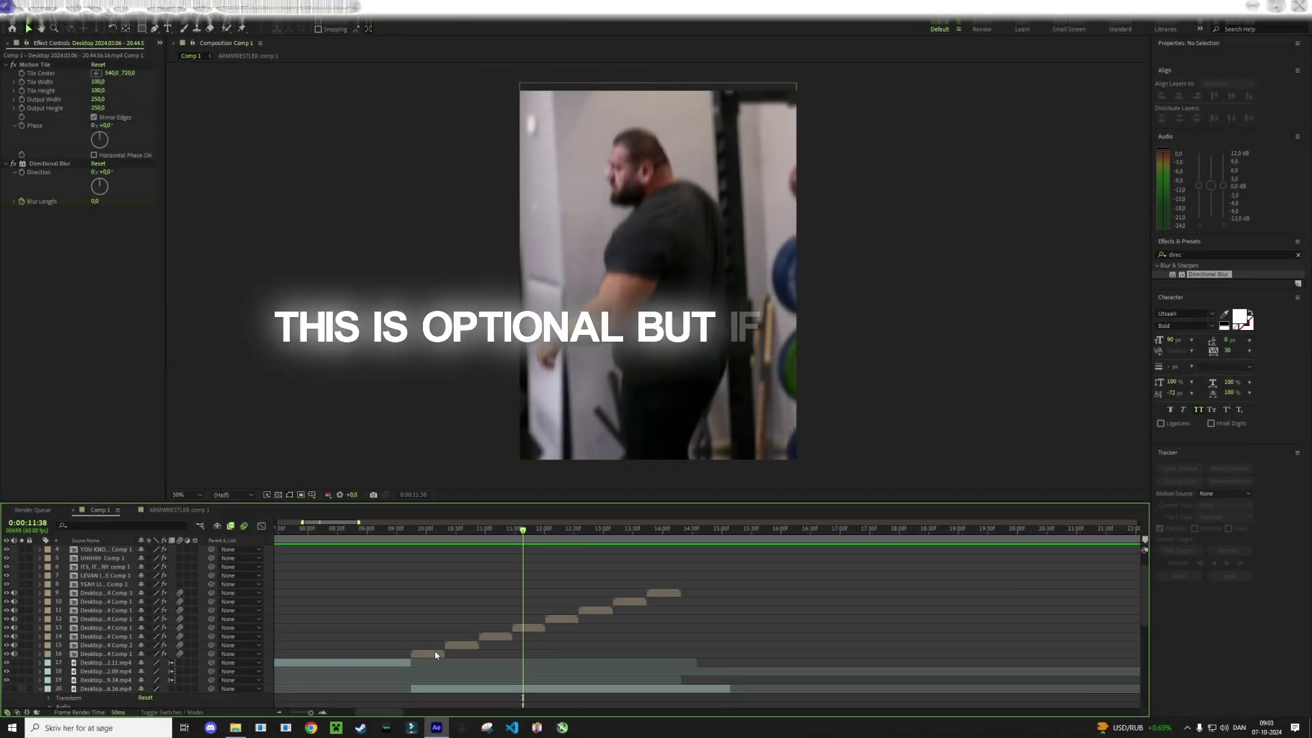
Copy and paste the run of pre-composed clip layers to lengthen the edit
left_click_drag(436, 654, 662, 595)
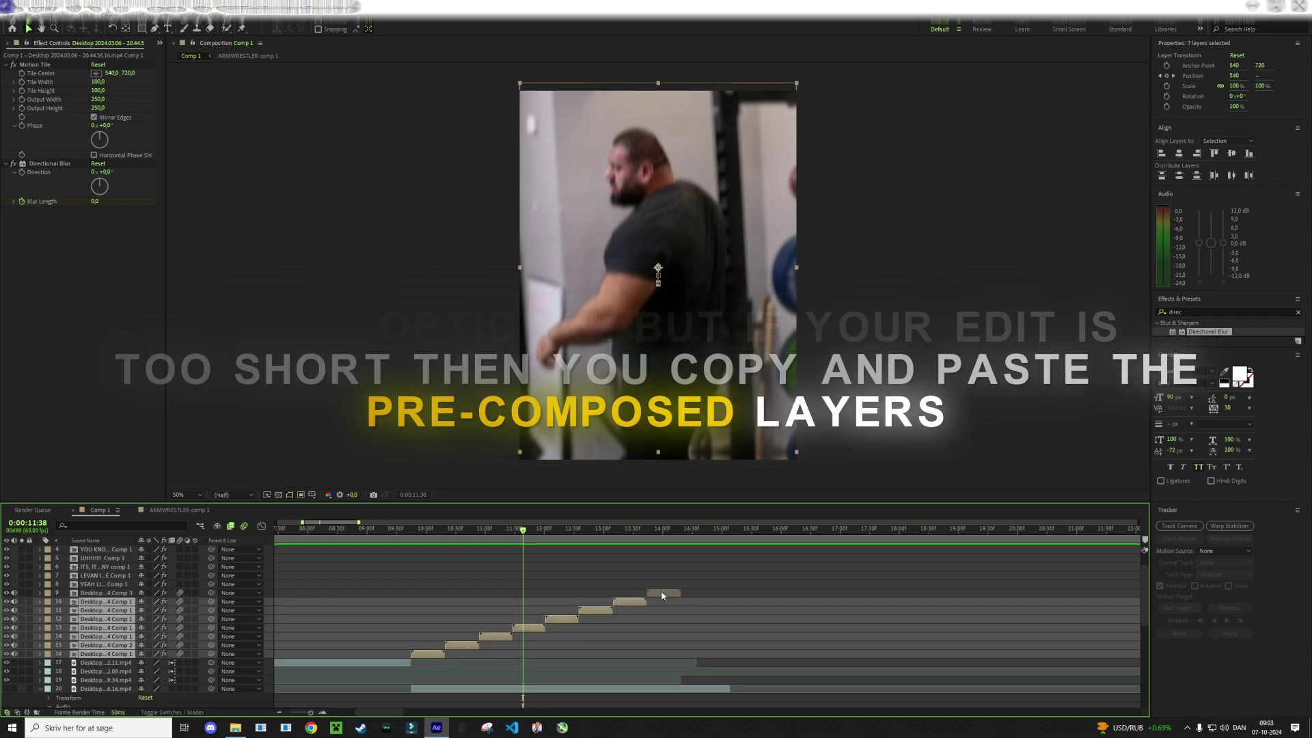
key("ctrl+c")
key("ctrl+v")
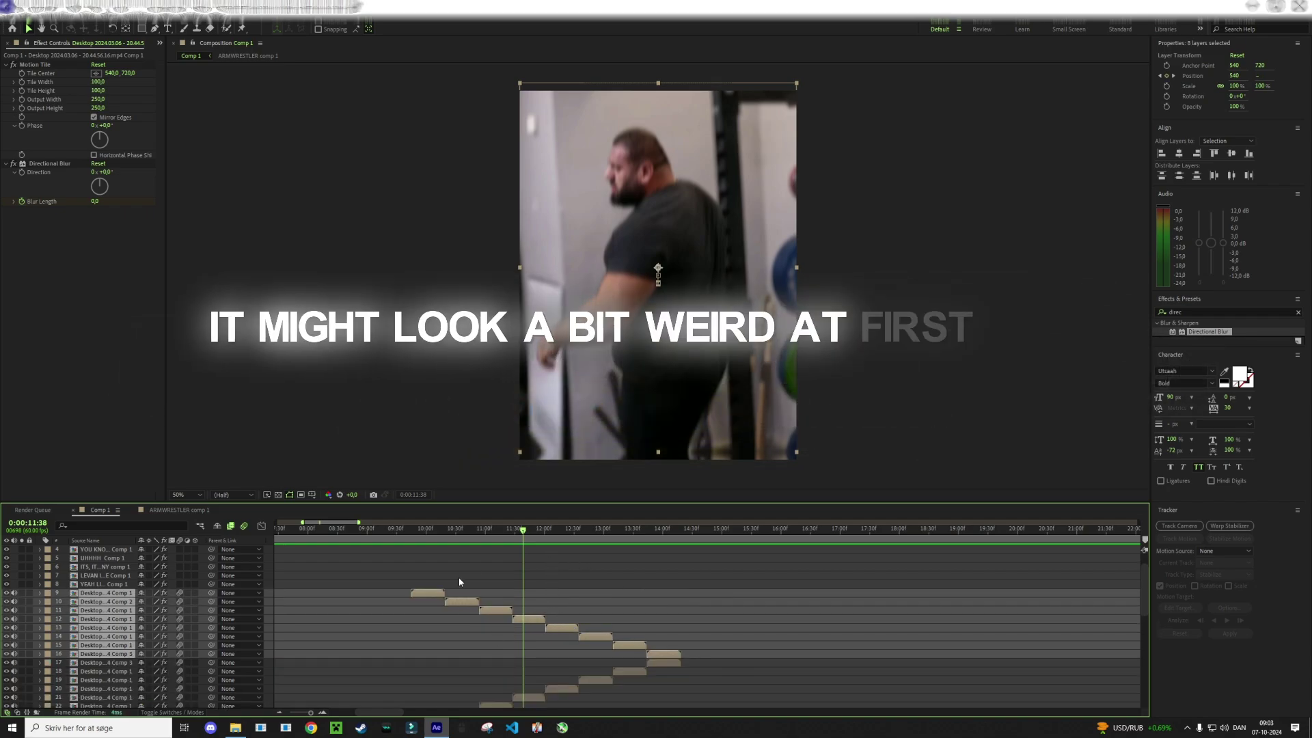
mouse_move(491, 542)
left_mouse_down()
mouse_move(567, 543)
mouse_move(415, 551)
left_mouse_up()
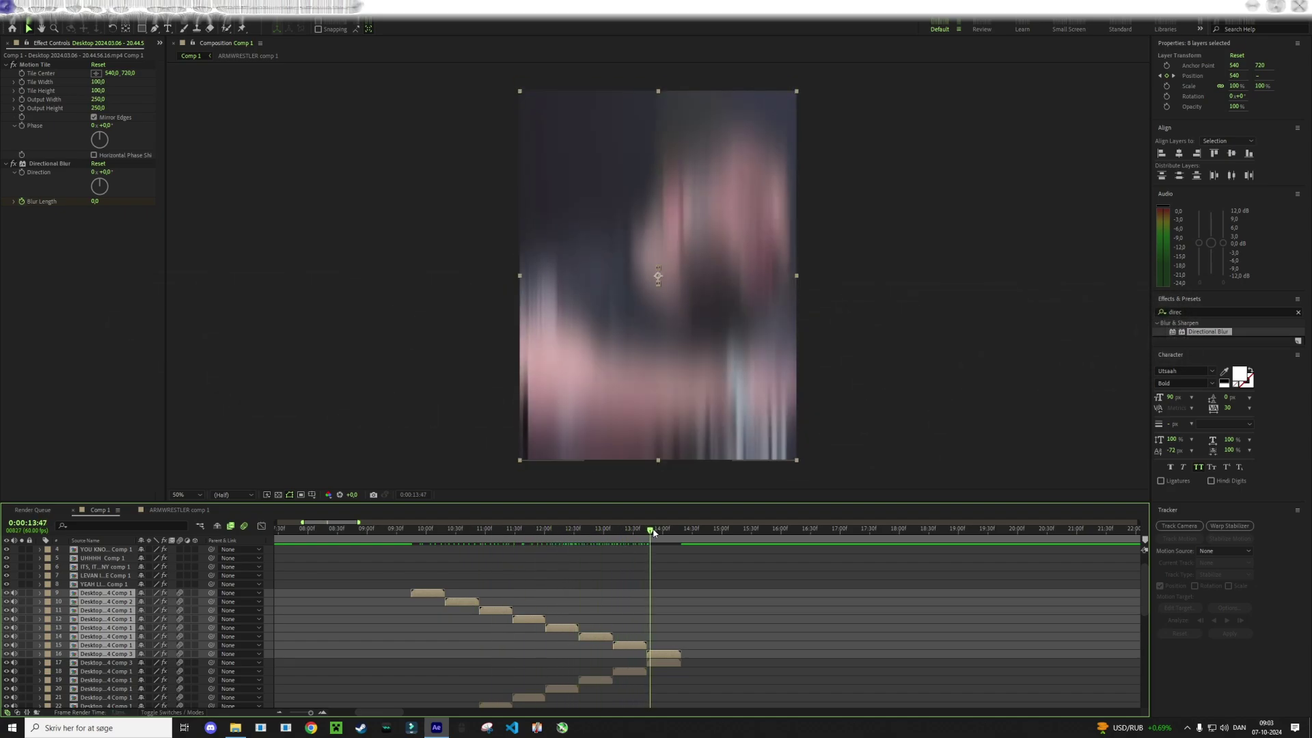
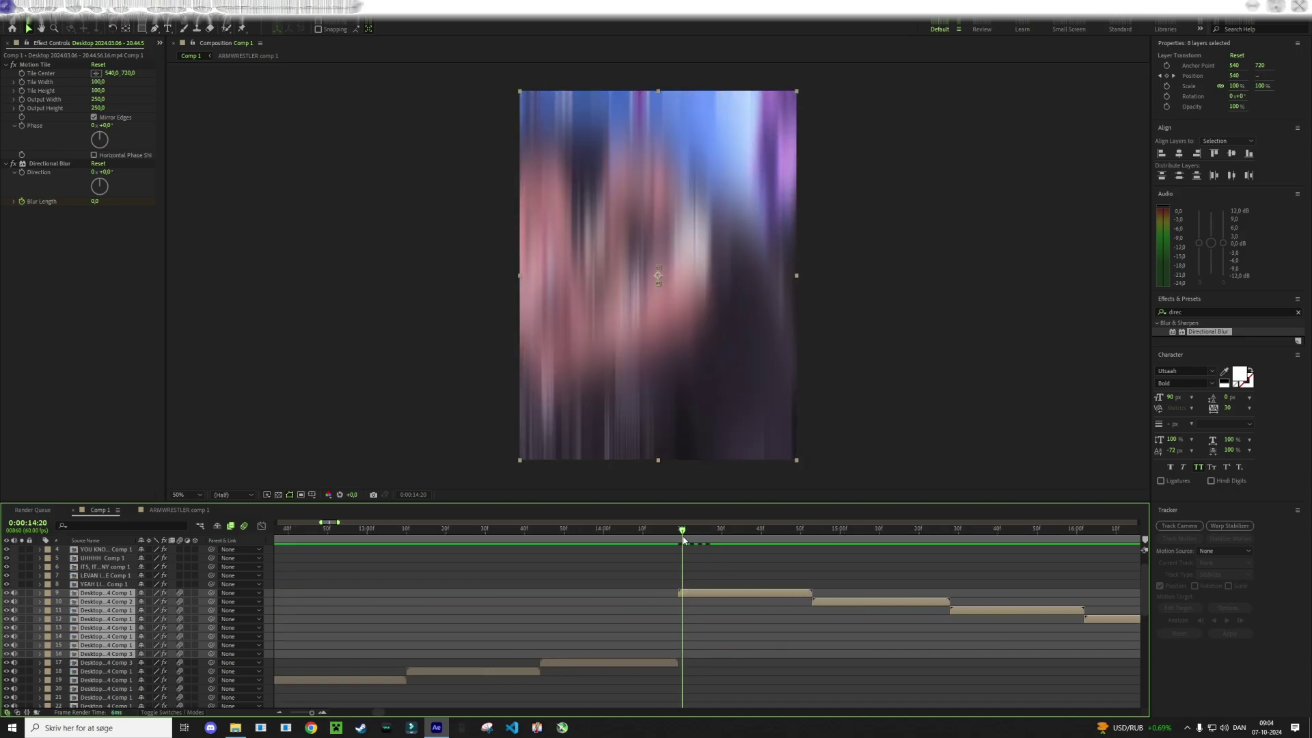
Move layer 9 down to row 16 so the clips step down like a staircase, then preview
key("F2")
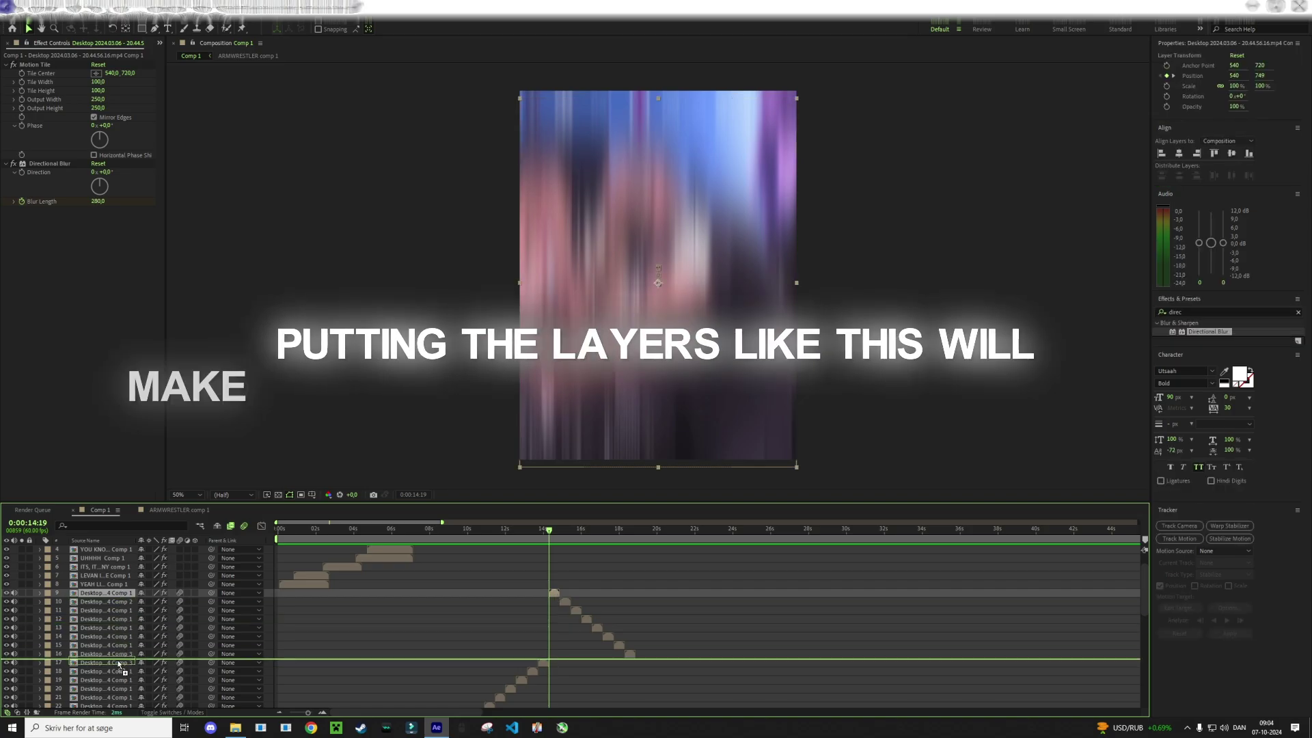
mouse_move(118, 624)
left_mouse_down()
mouse_move(121, 649)
mouse_move(110, 637)
left_mouse_up()
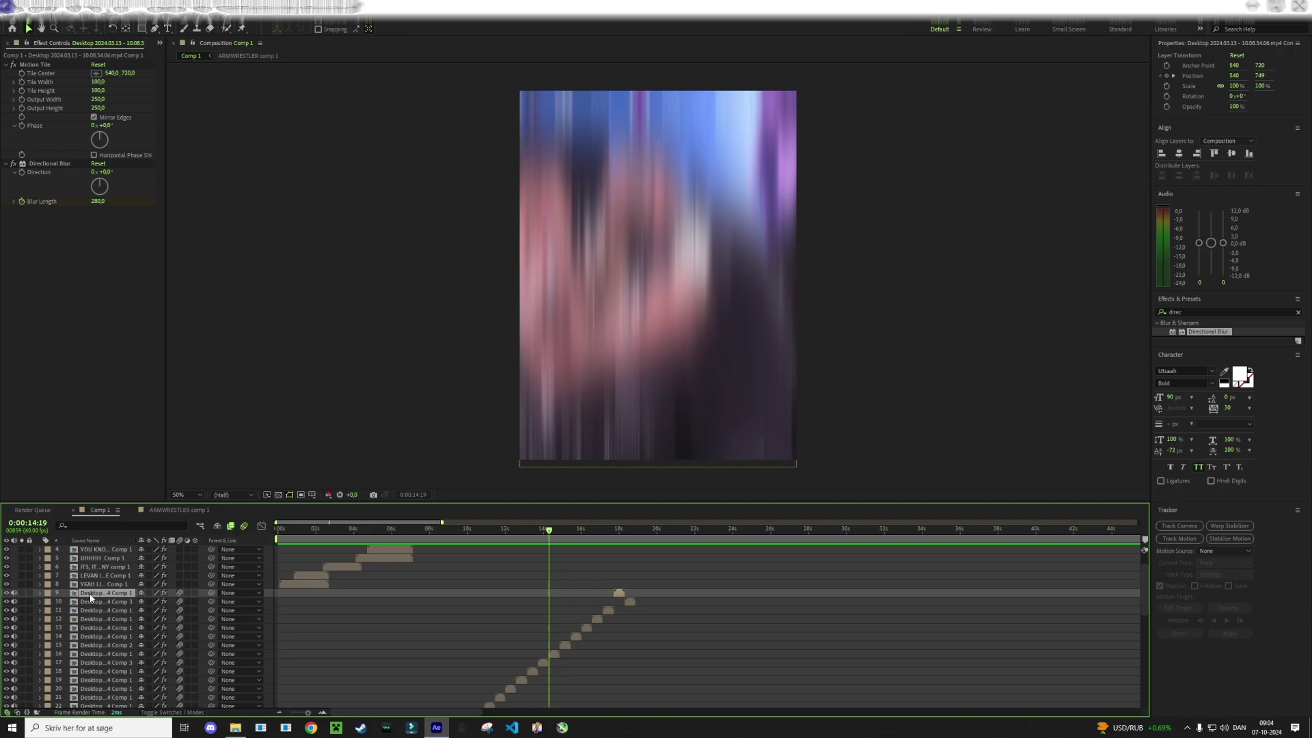
left_click_drag(90, 618, 90, 615)
key("space")
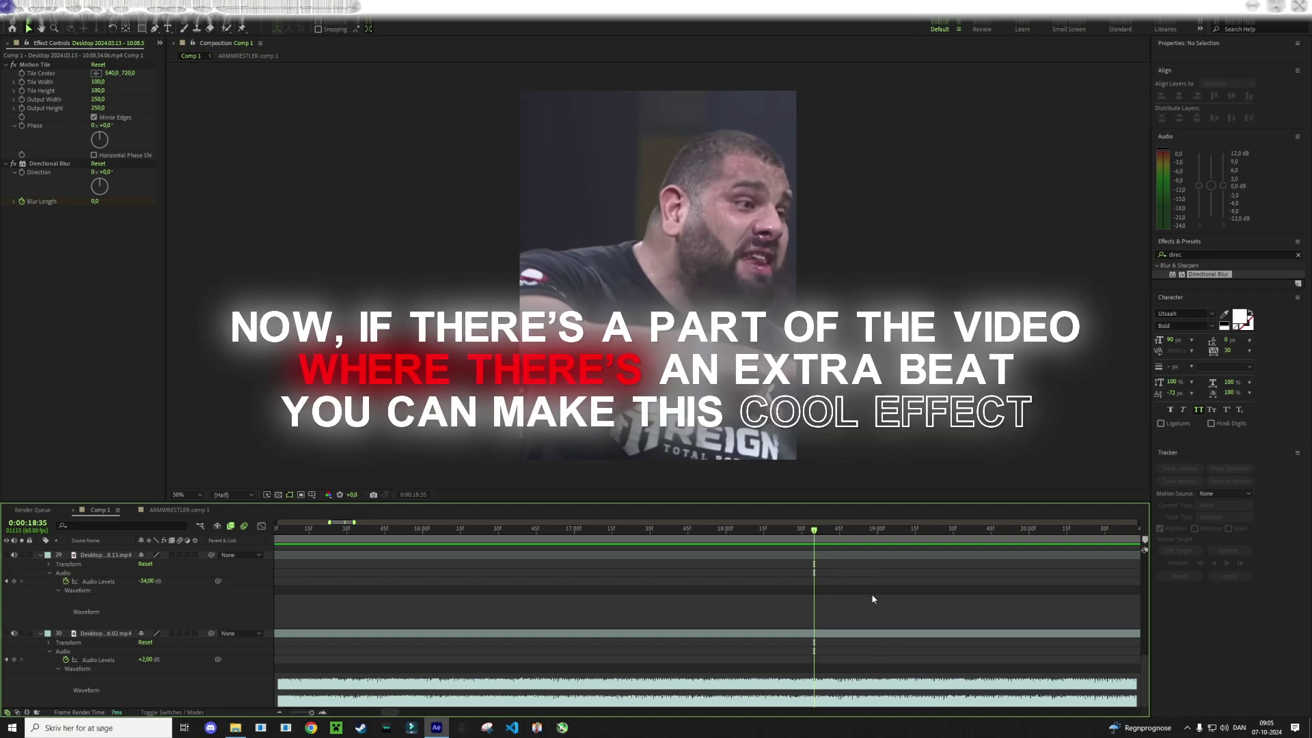
Add a new adjustment layer and trim it to span roughly 18:35–18:53
scroll(871, 605, "up", 4)
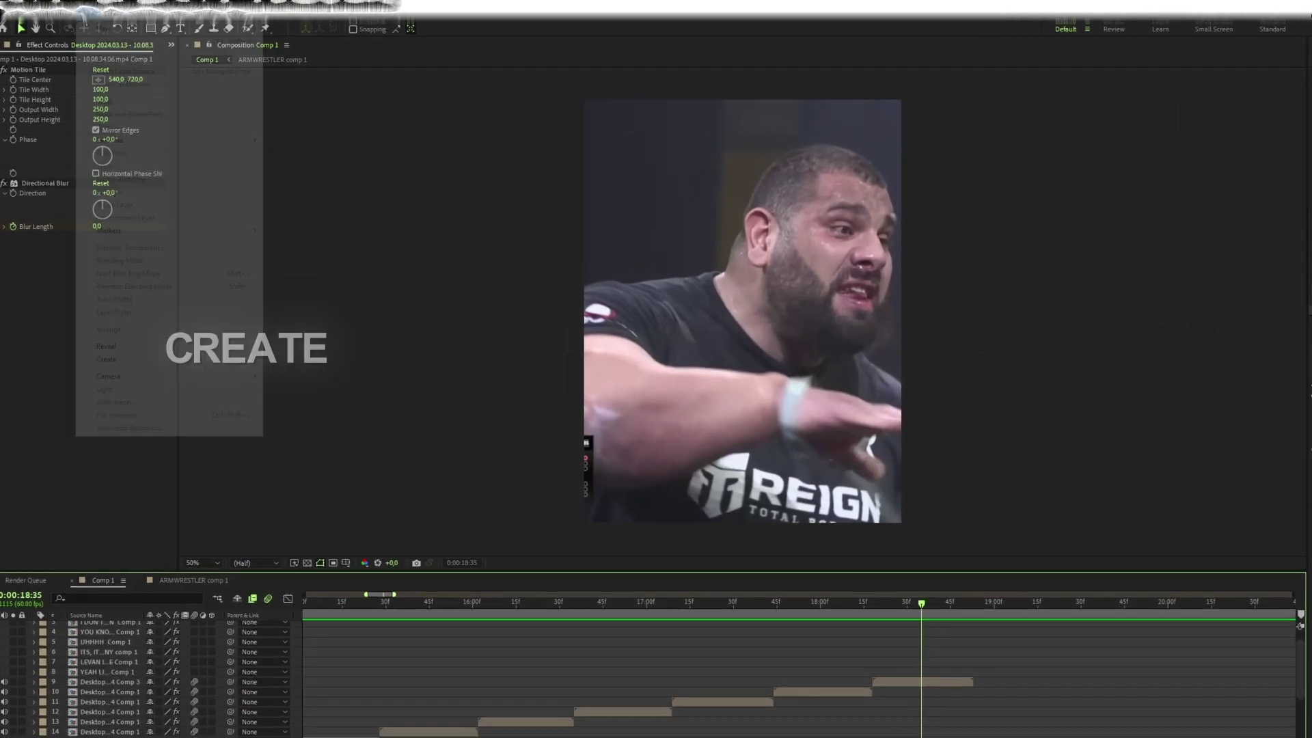
left_click(90, 7)
mouse_move(98, 28)
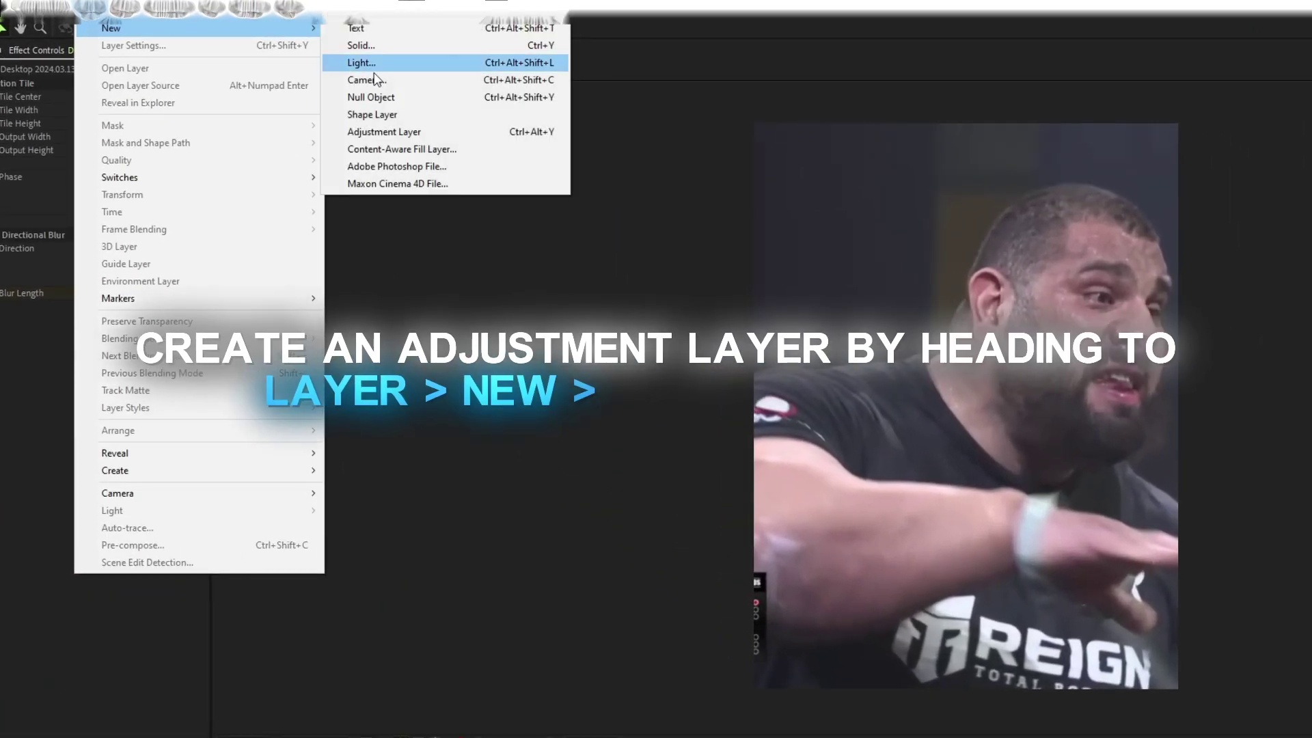
left_click(403, 132)
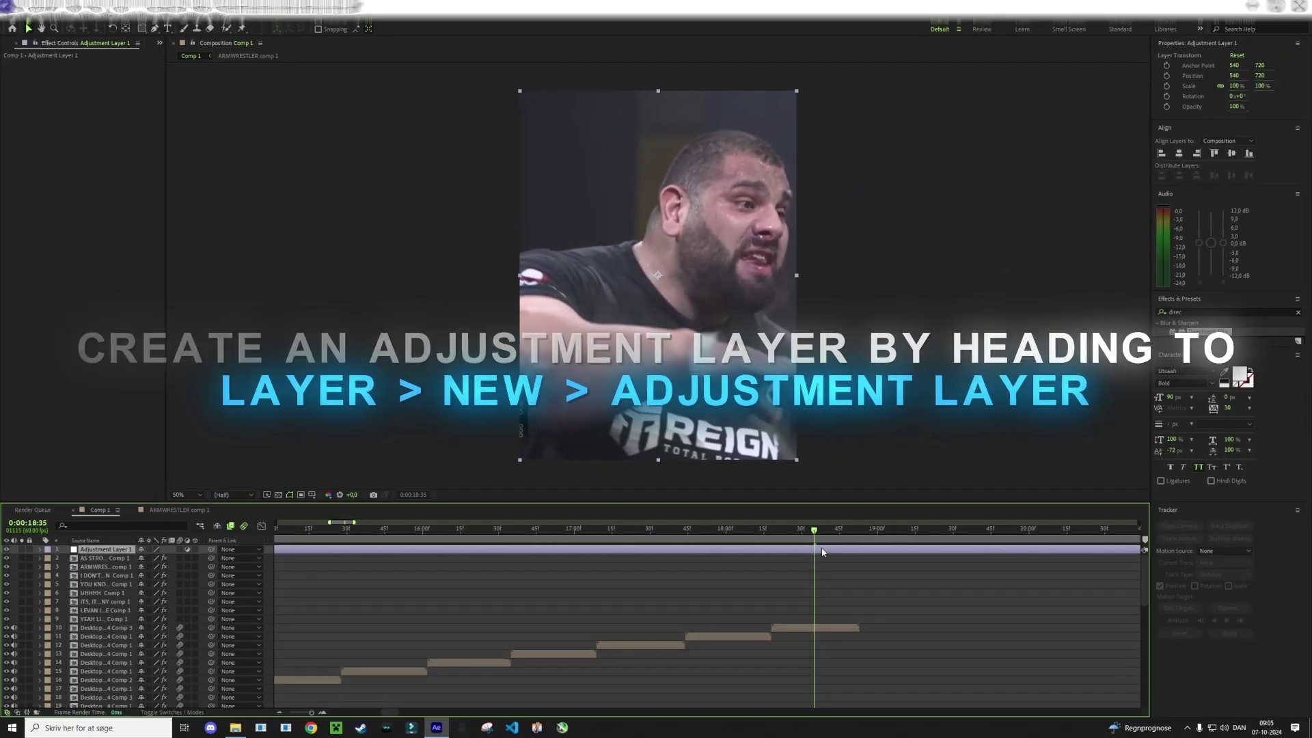
key("ctrl+shift+d")
left_click(791, 558)
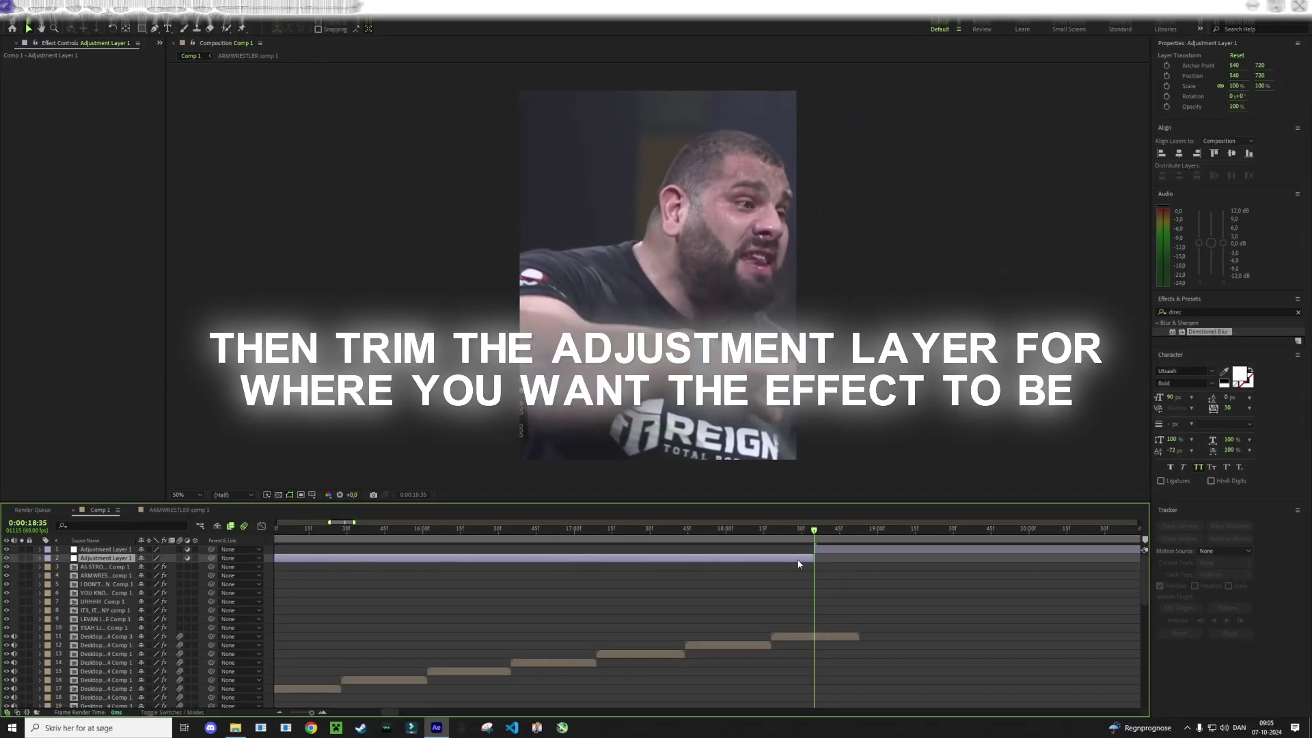
key("Delete")
left_click_drag(814, 531, 861, 539)
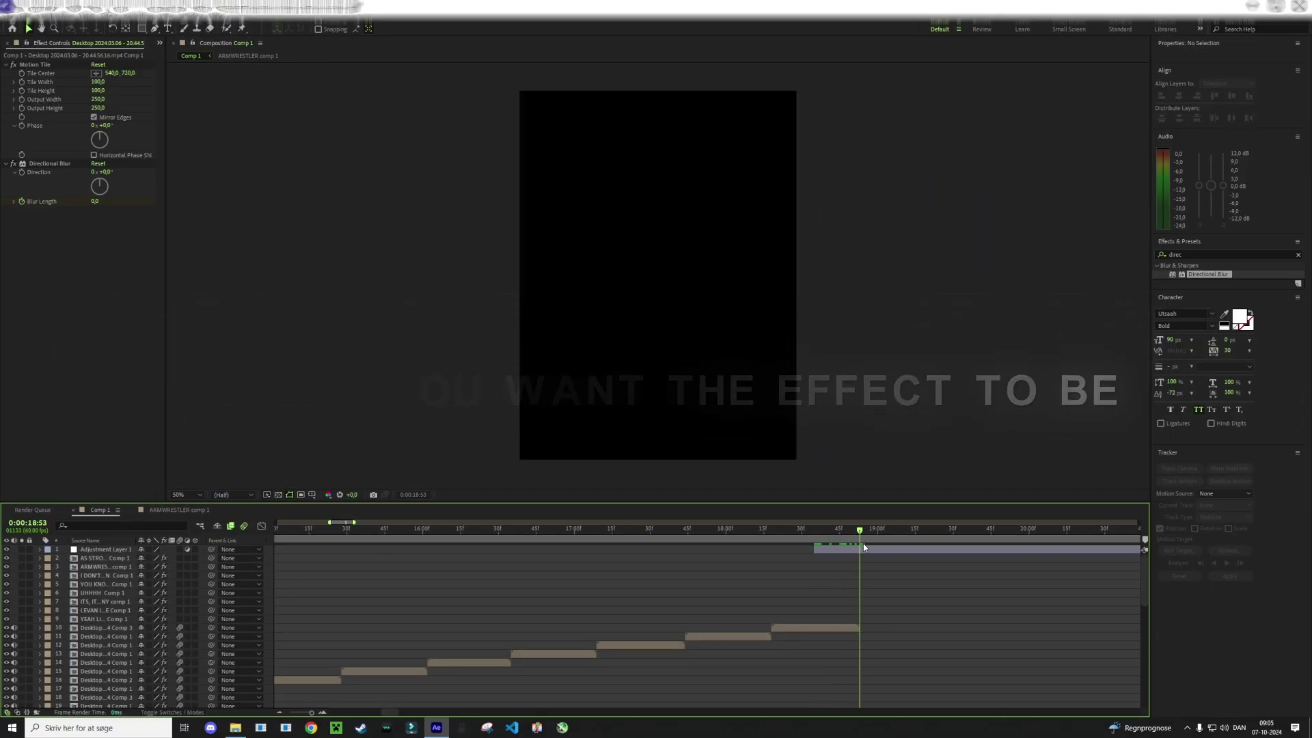
left_click(865, 551)
key("ctrl+shift+d")
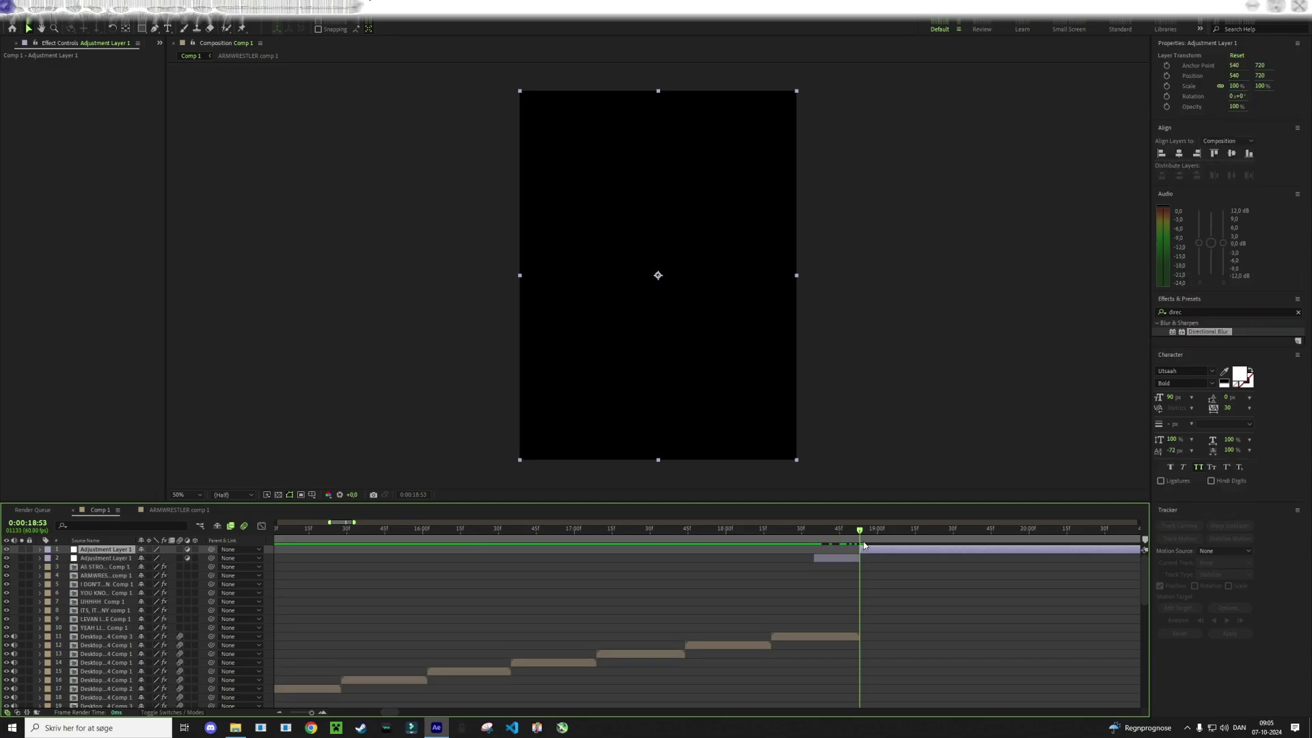
key("Delete")
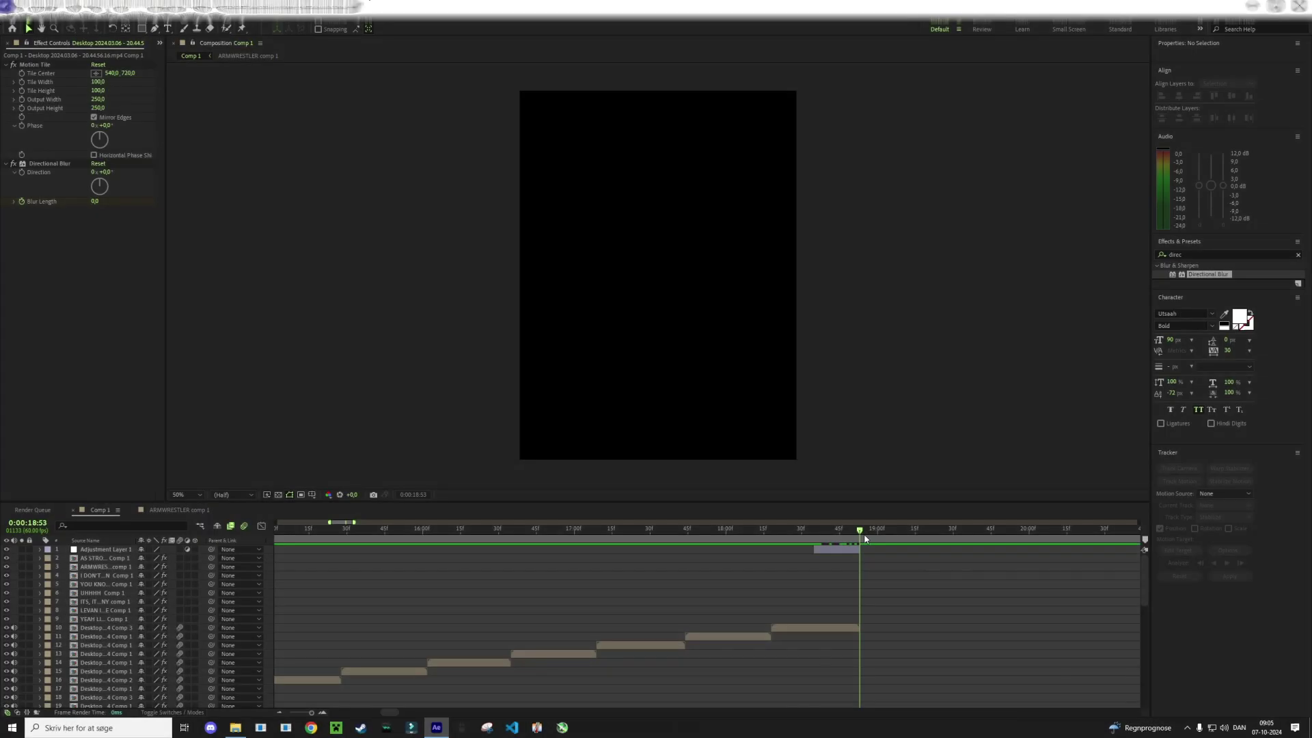
left_click(838, 541)
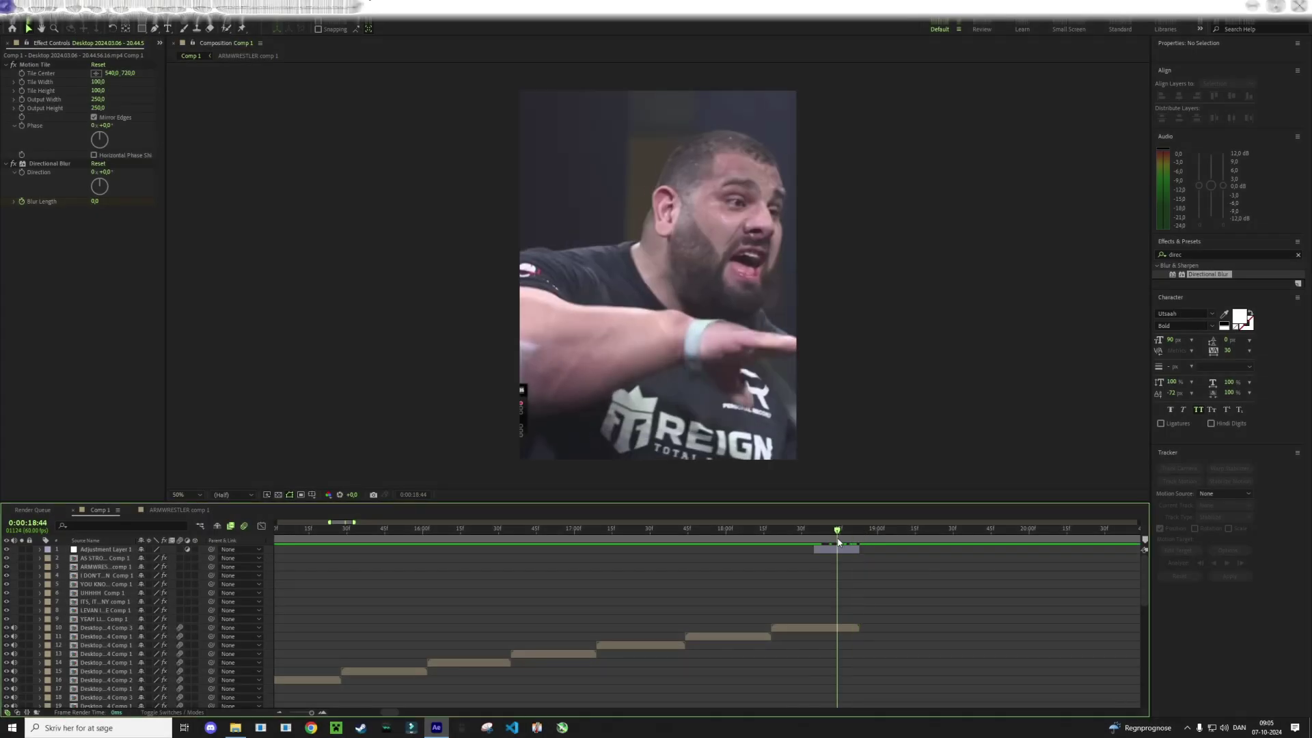
Apply Find Edges with Invert to the adjustment layer and preview it across the beat
left_click(1280, 252)
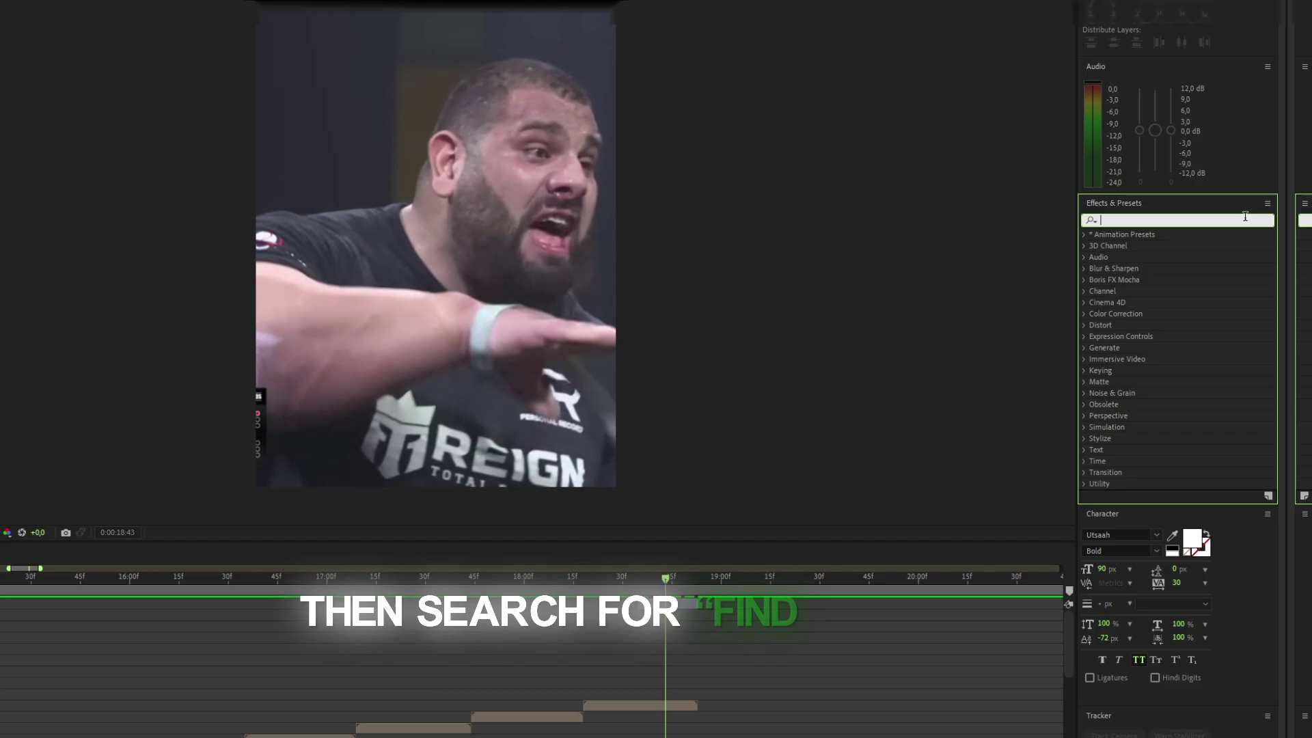
type("edge")
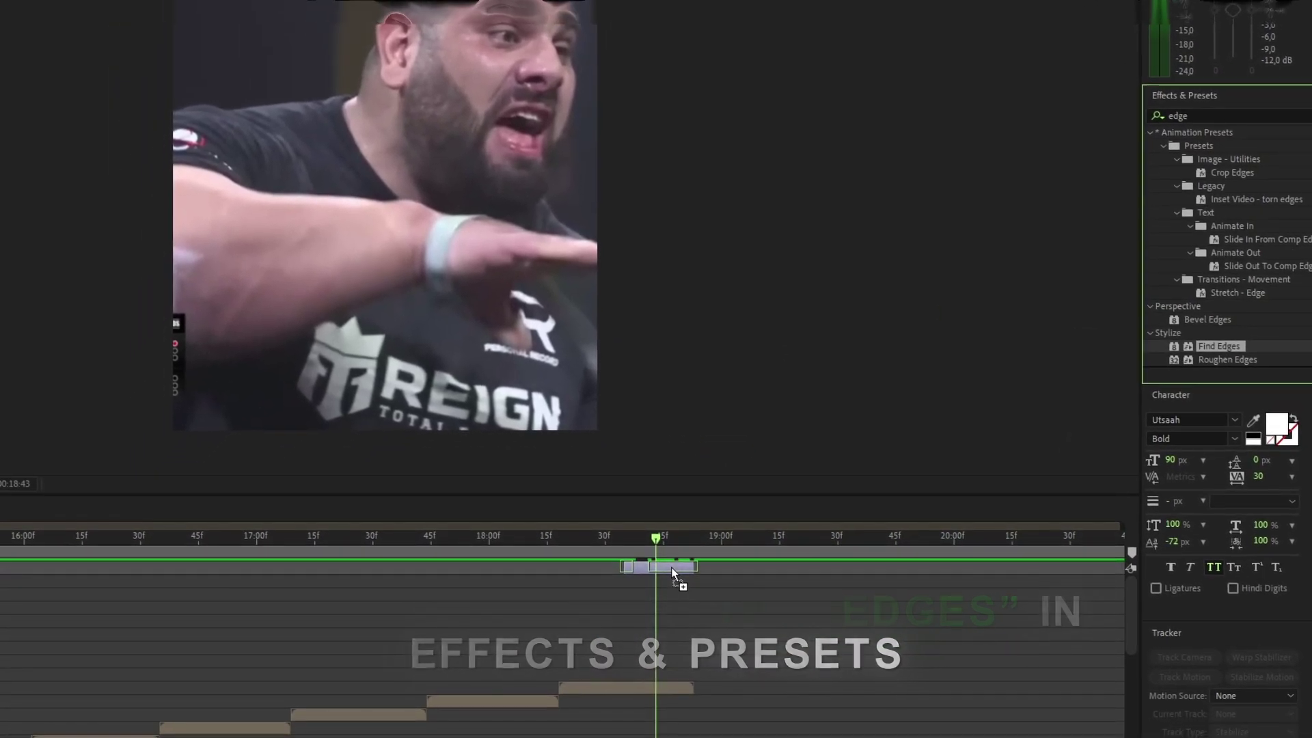
left_click_drag(1151, 425, 587, 646)
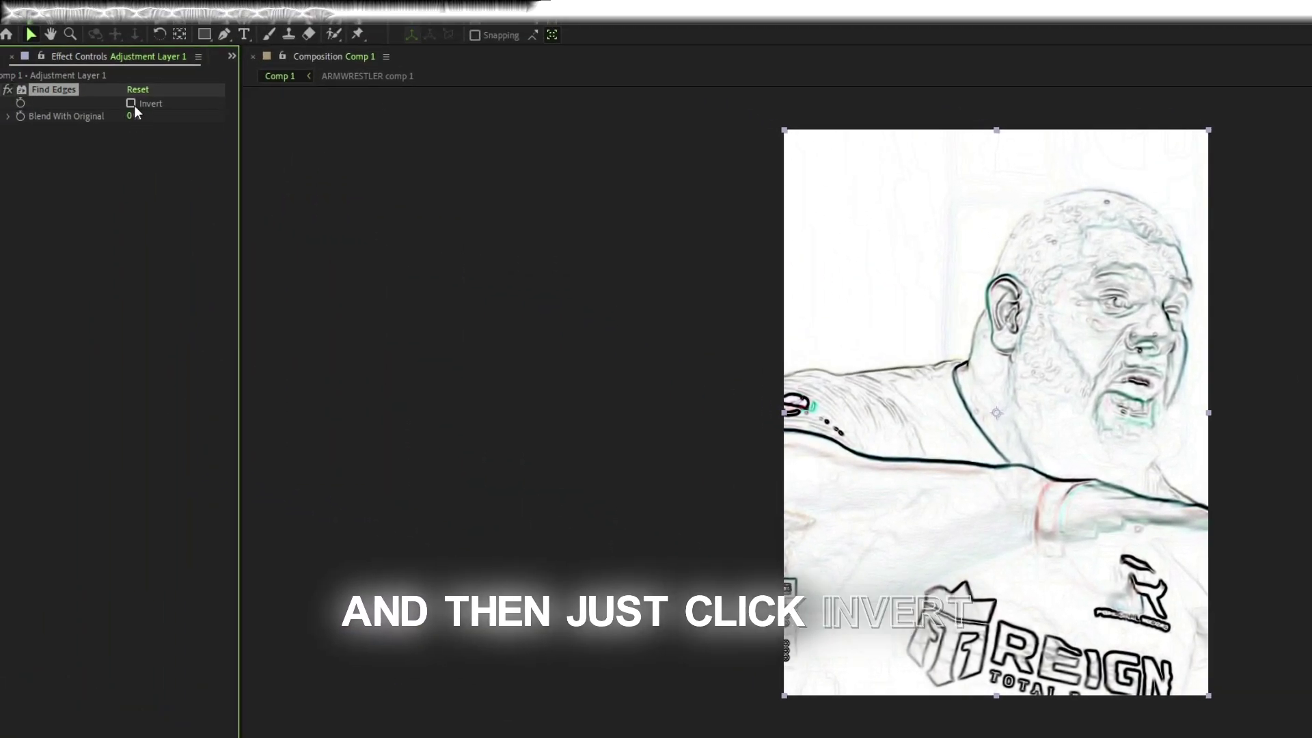
left_click(132, 104)
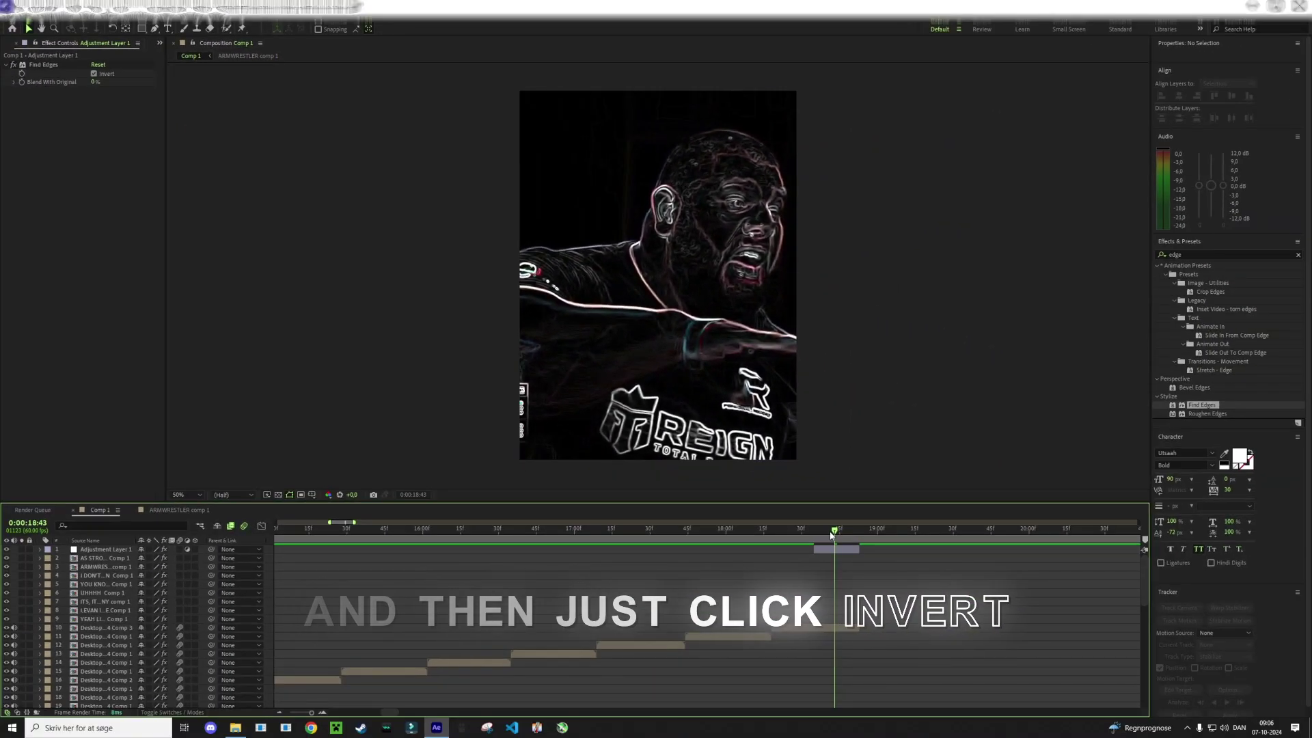
left_click_drag(832, 535, 594, 583)
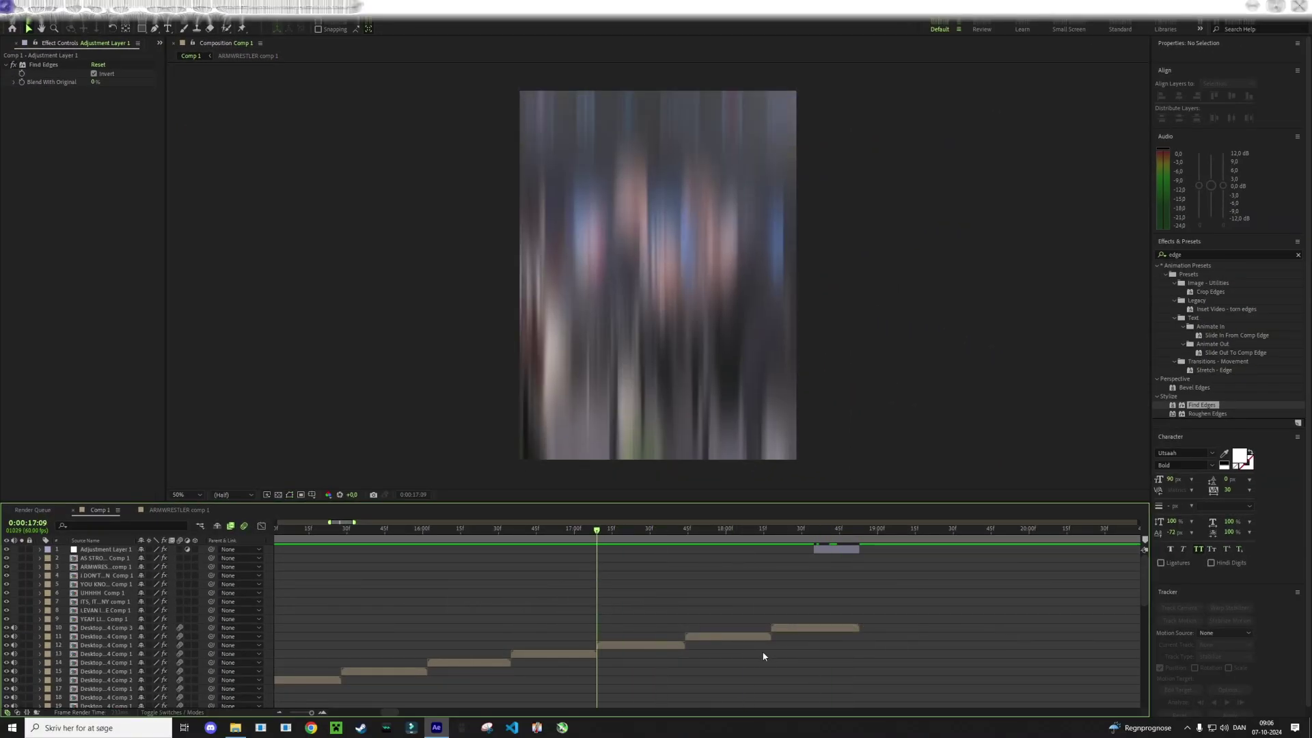
key("space")
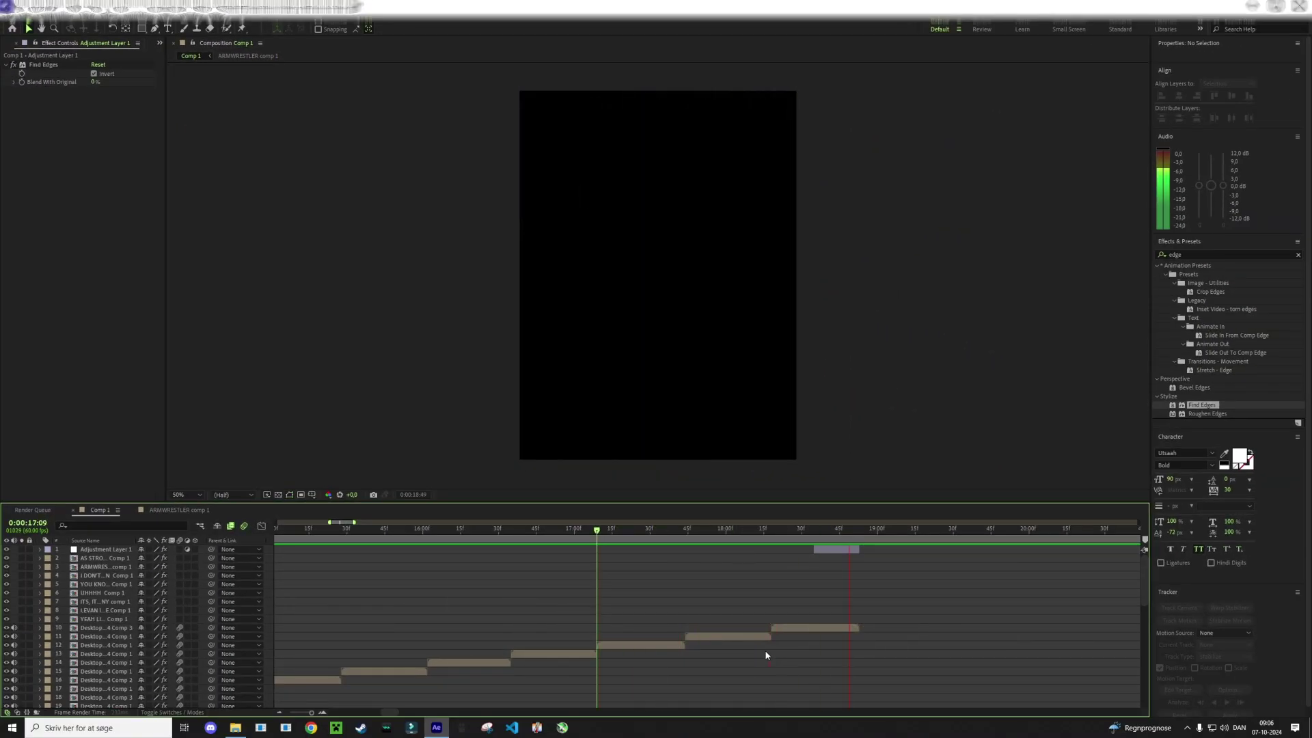
left_click_drag(931, 537, 829, 568)
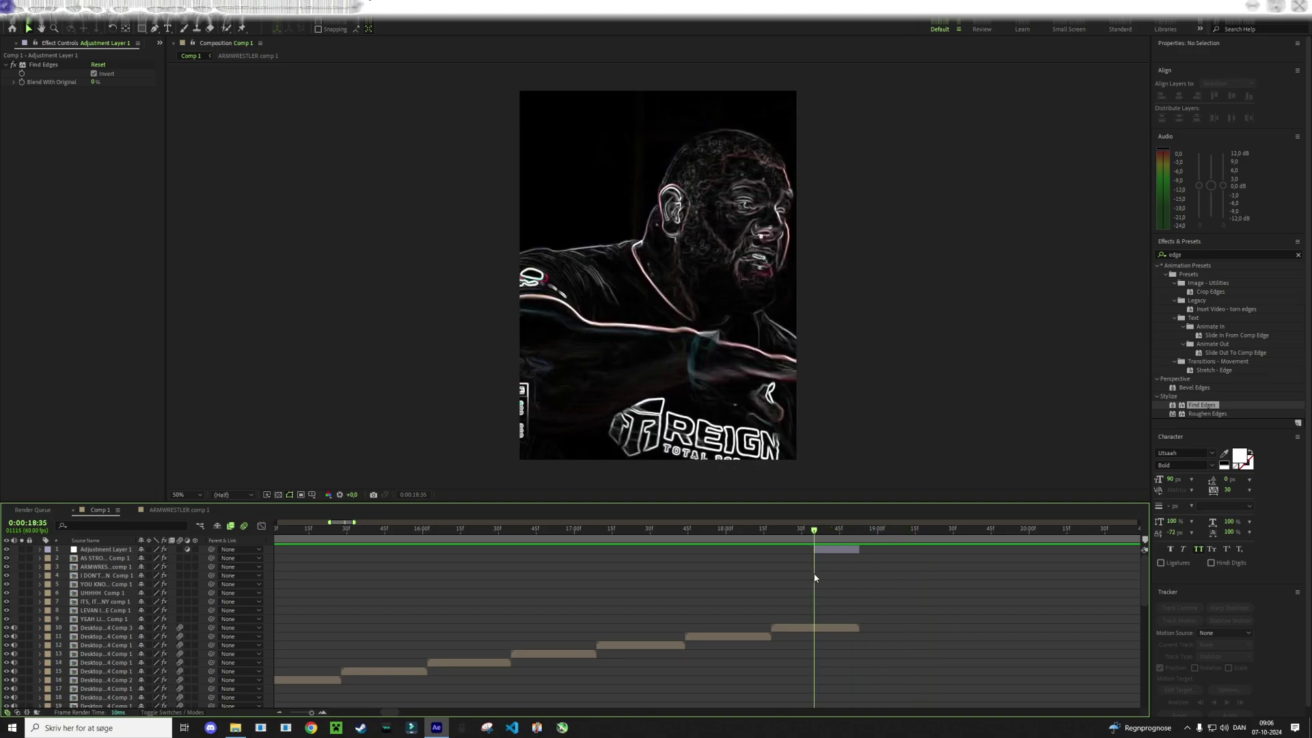
Paste layer 10's Directional Blur and Position shake keyframes onto Adjustment Layer 1
left_click(806, 629)
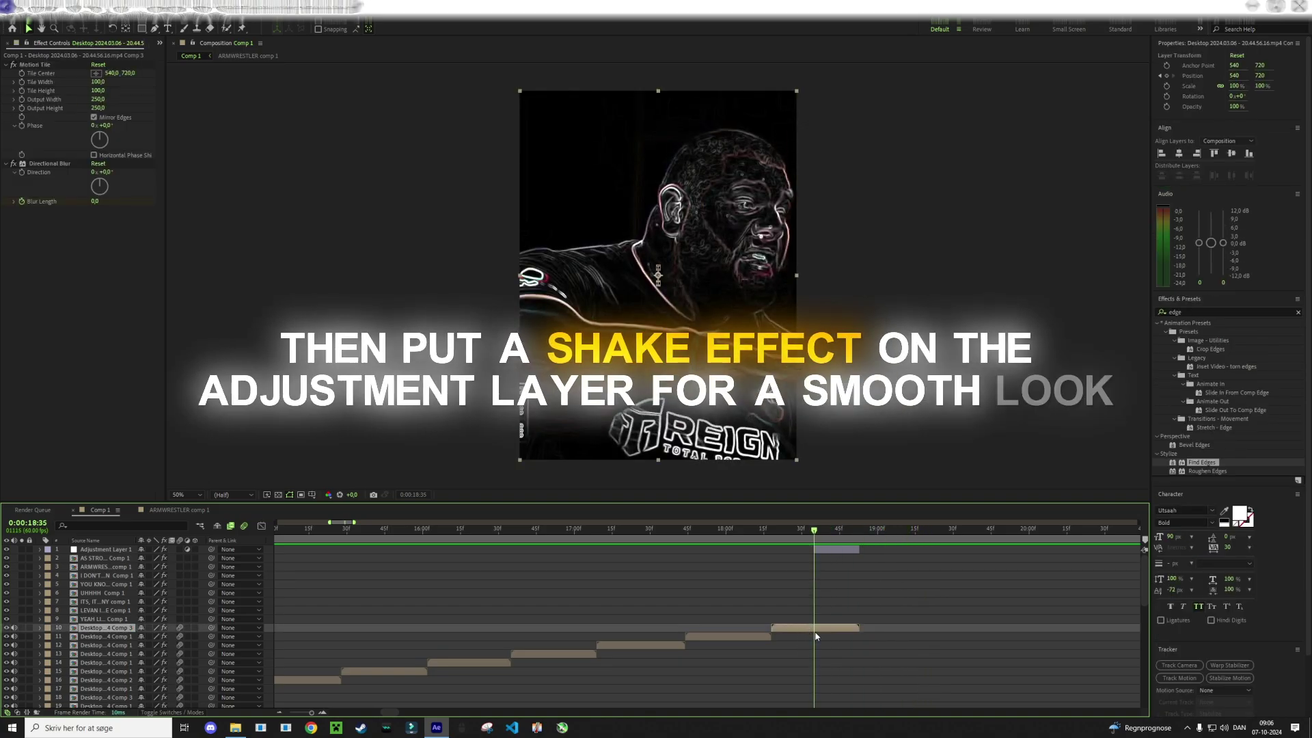
key("u")
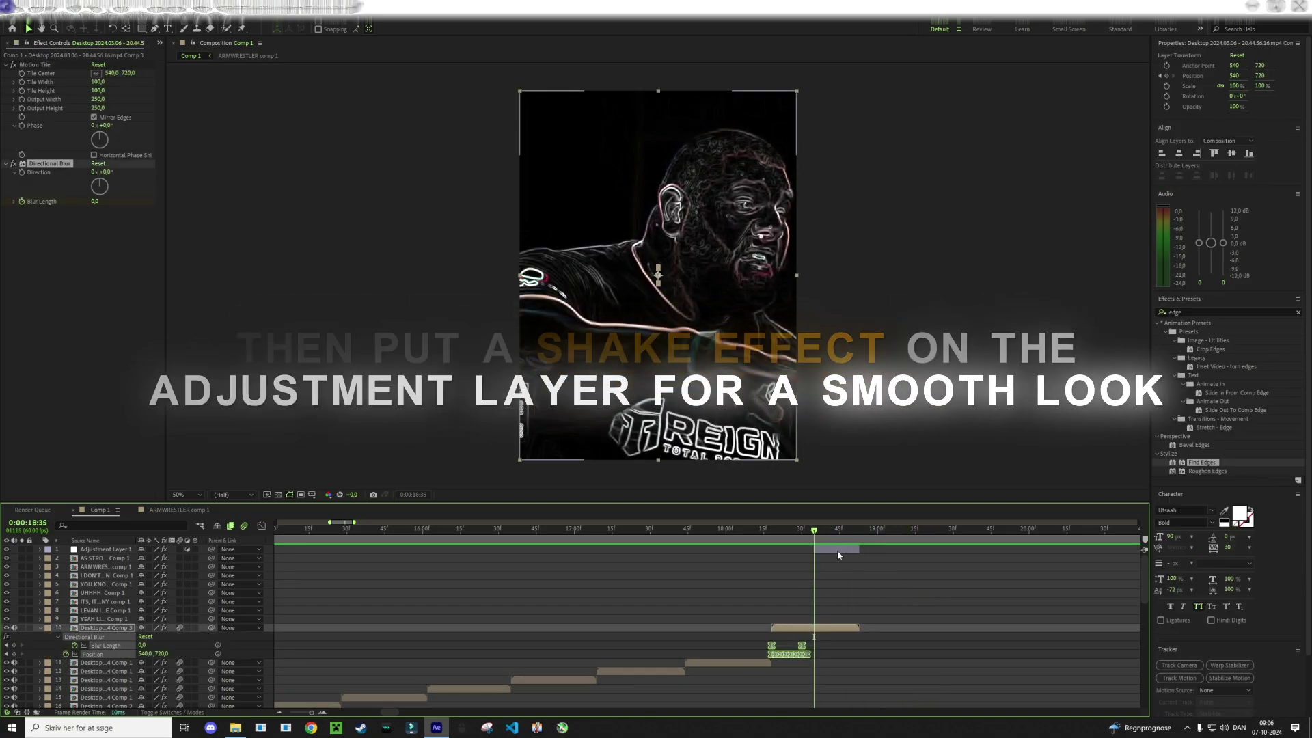
left_click(838, 551)
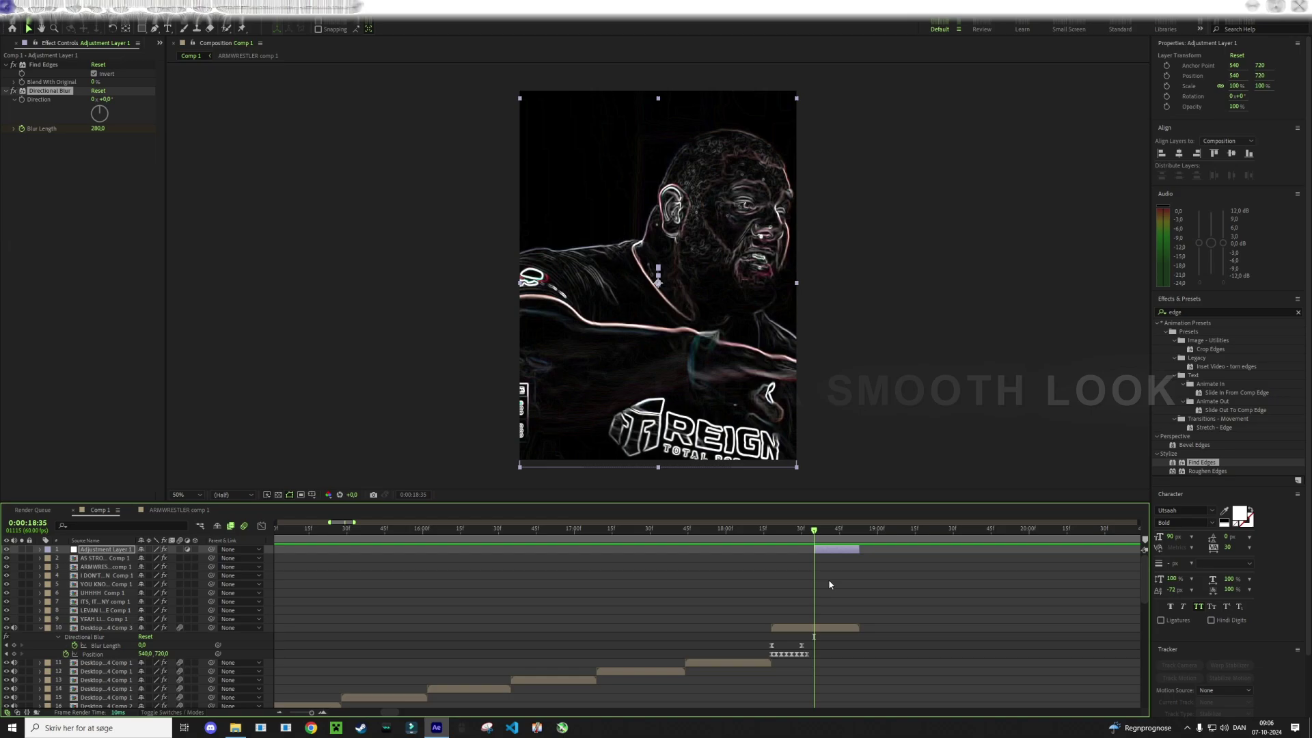
key("ctrl+v")
left_click(832, 542)
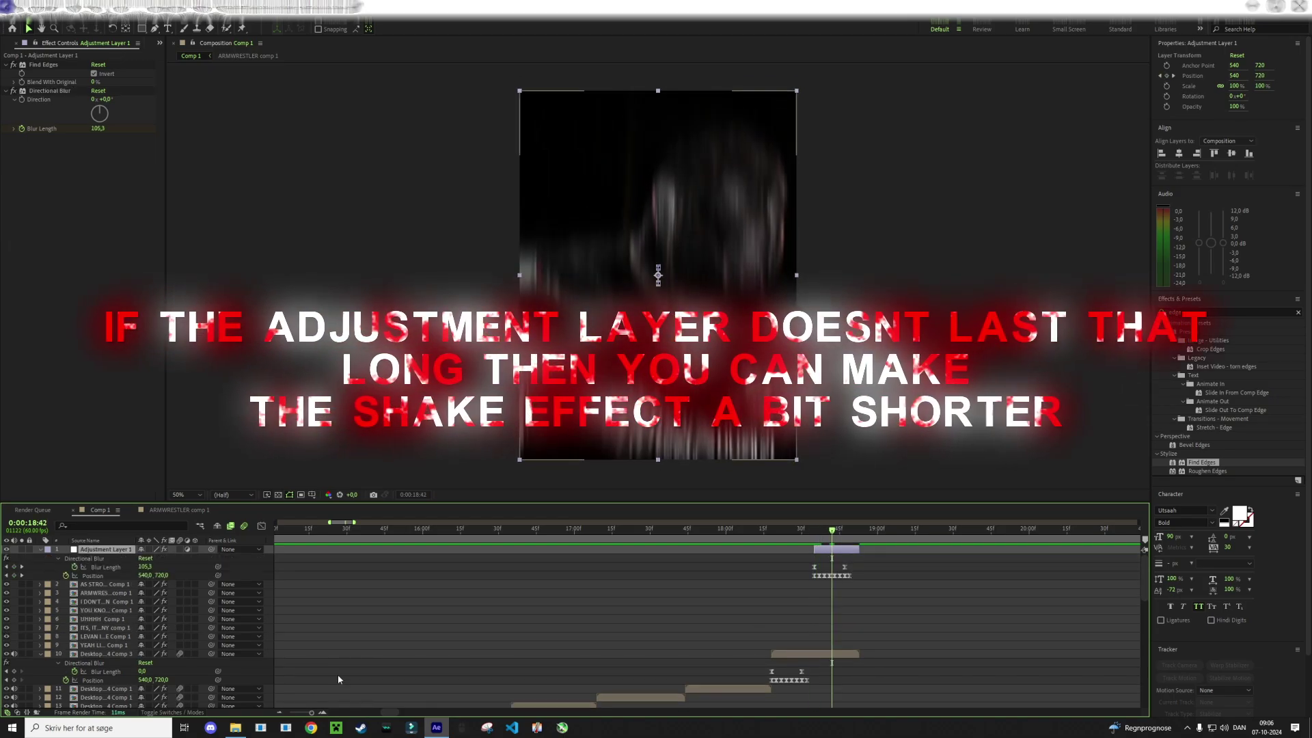
scroll(832, 562, "up", 2)
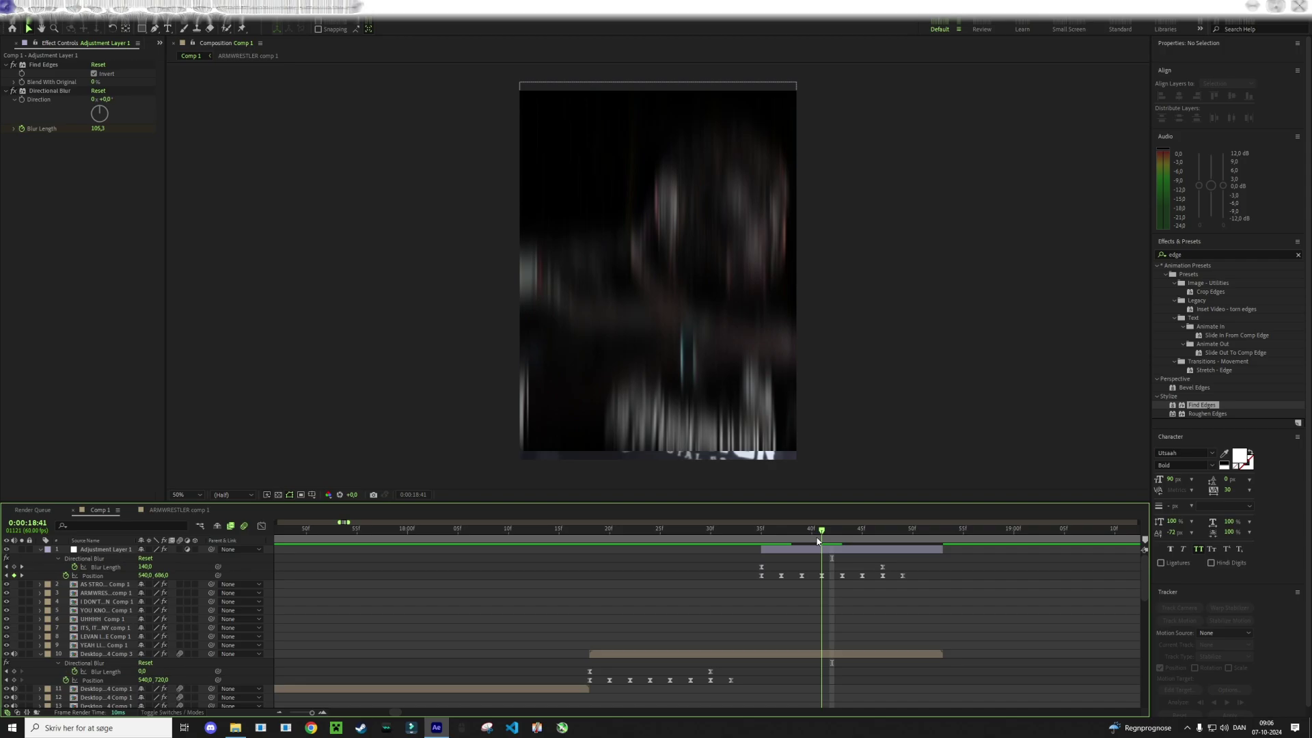
left_click_drag(818, 542, 845, 544)
Add Motion Tile to Adjustment Layer 1 and preview the shake effect
left_click(848, 550)
key("ctrl+alt+shift+e")
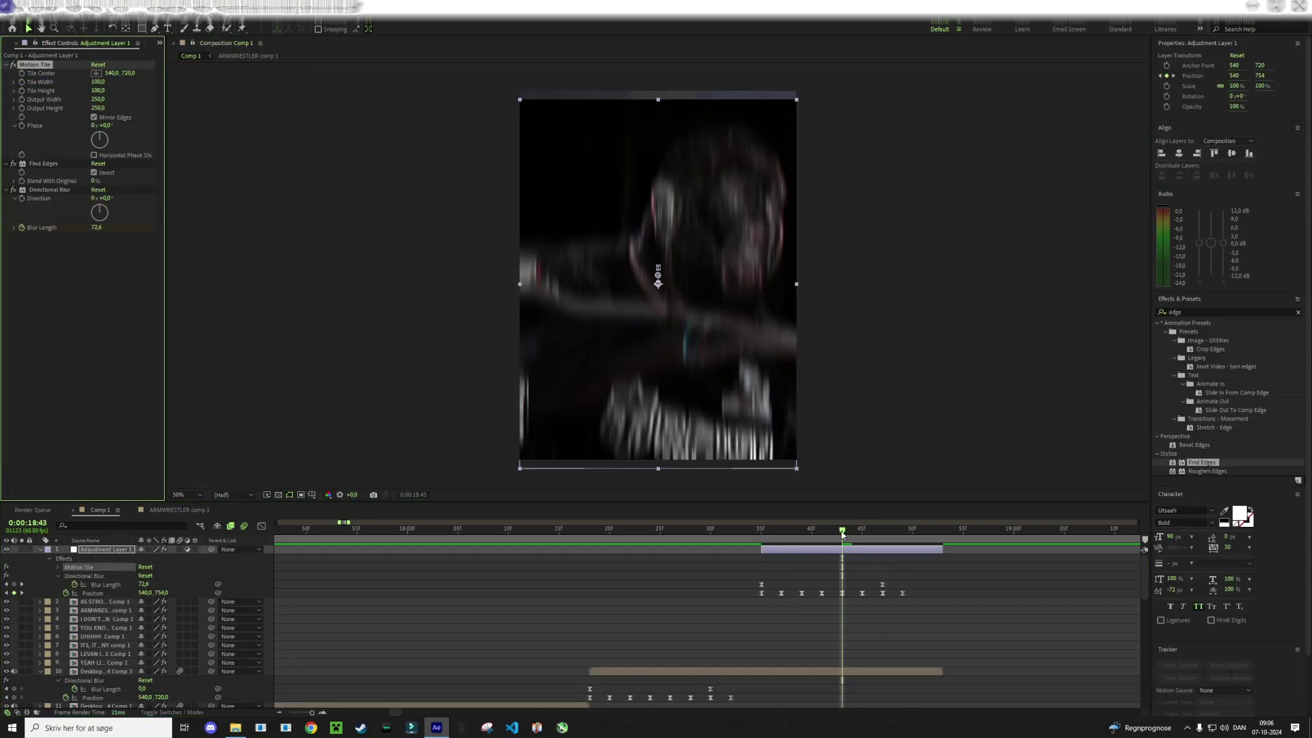
left_click_drag(843, 535, 790, 559)
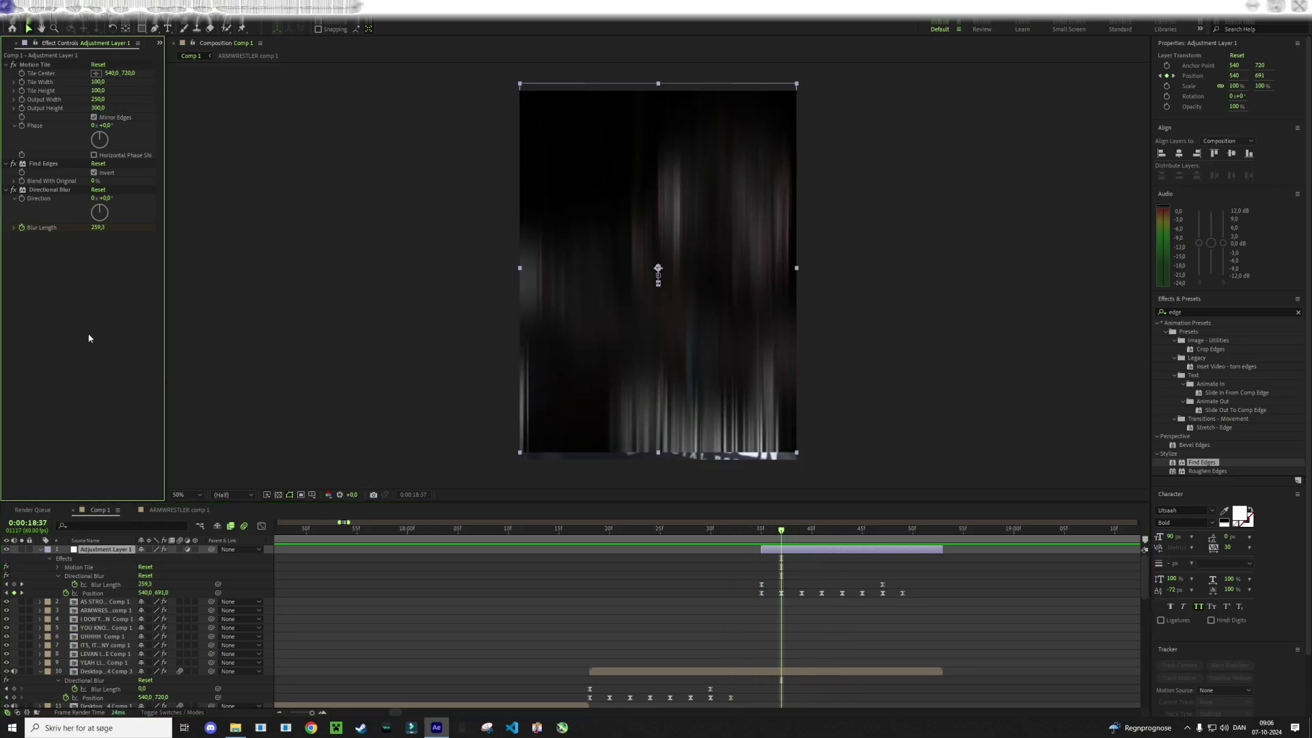
left_click(797, 610)
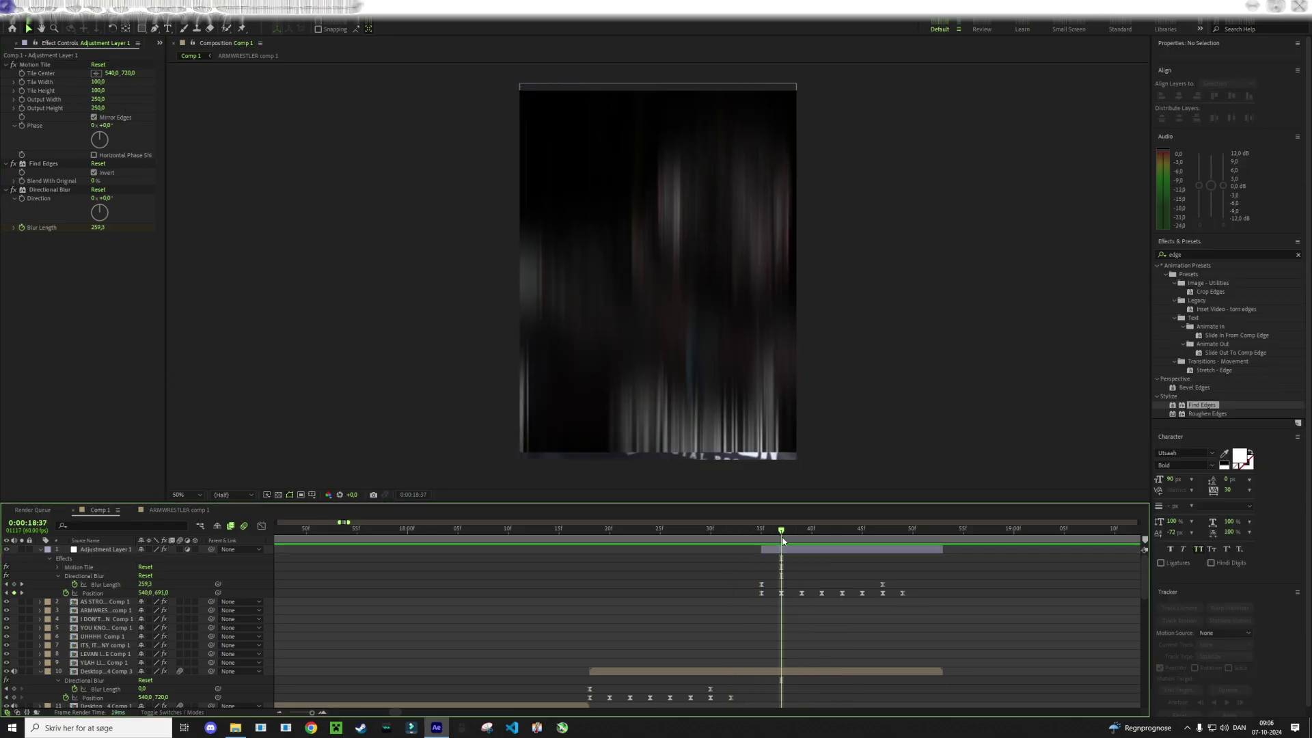
left_click(833, 550)
left_click(884, 624)
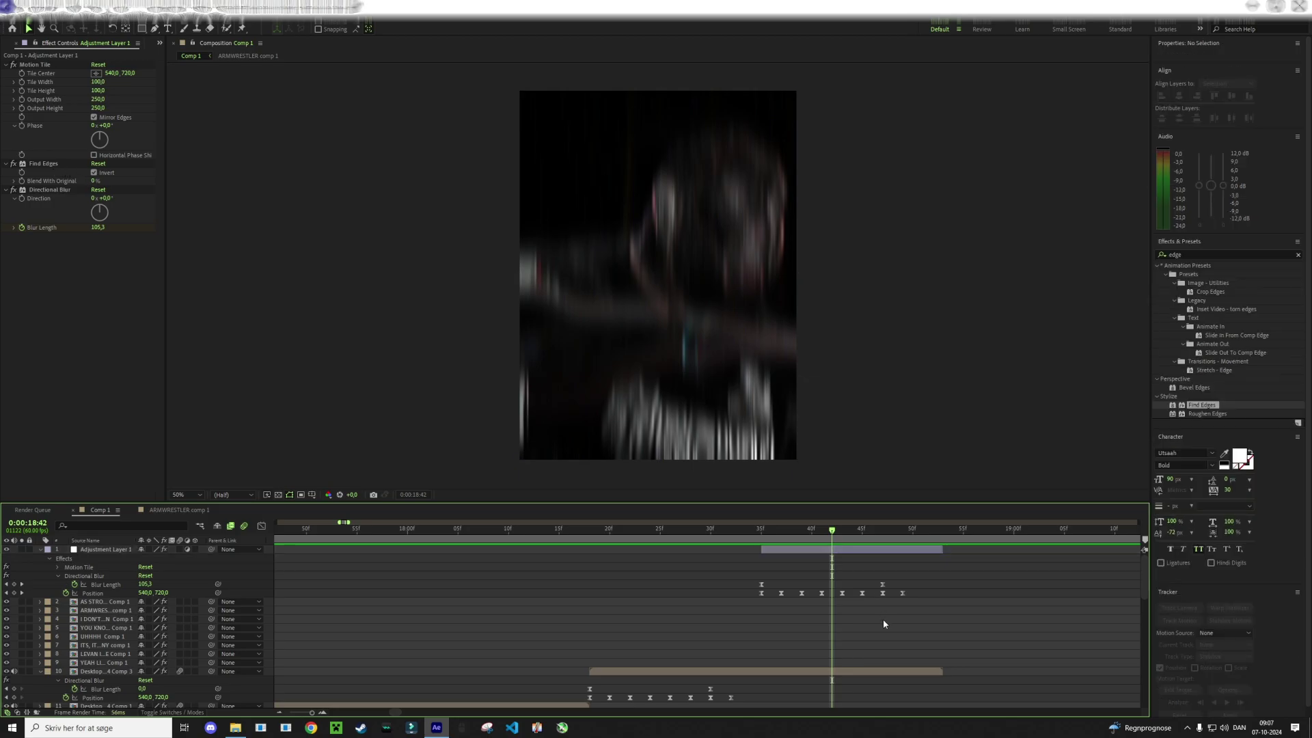
left_click(840, 543)
right_click(841, 596)
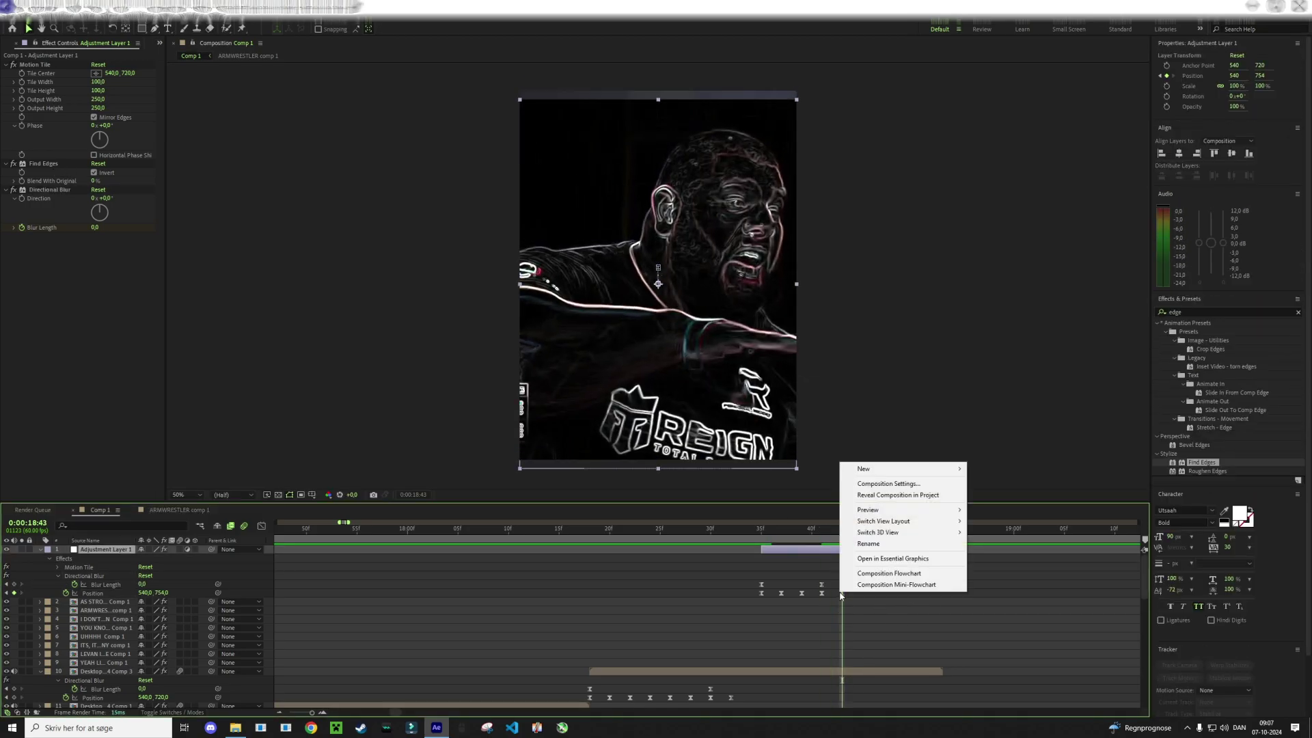
key("Escape")
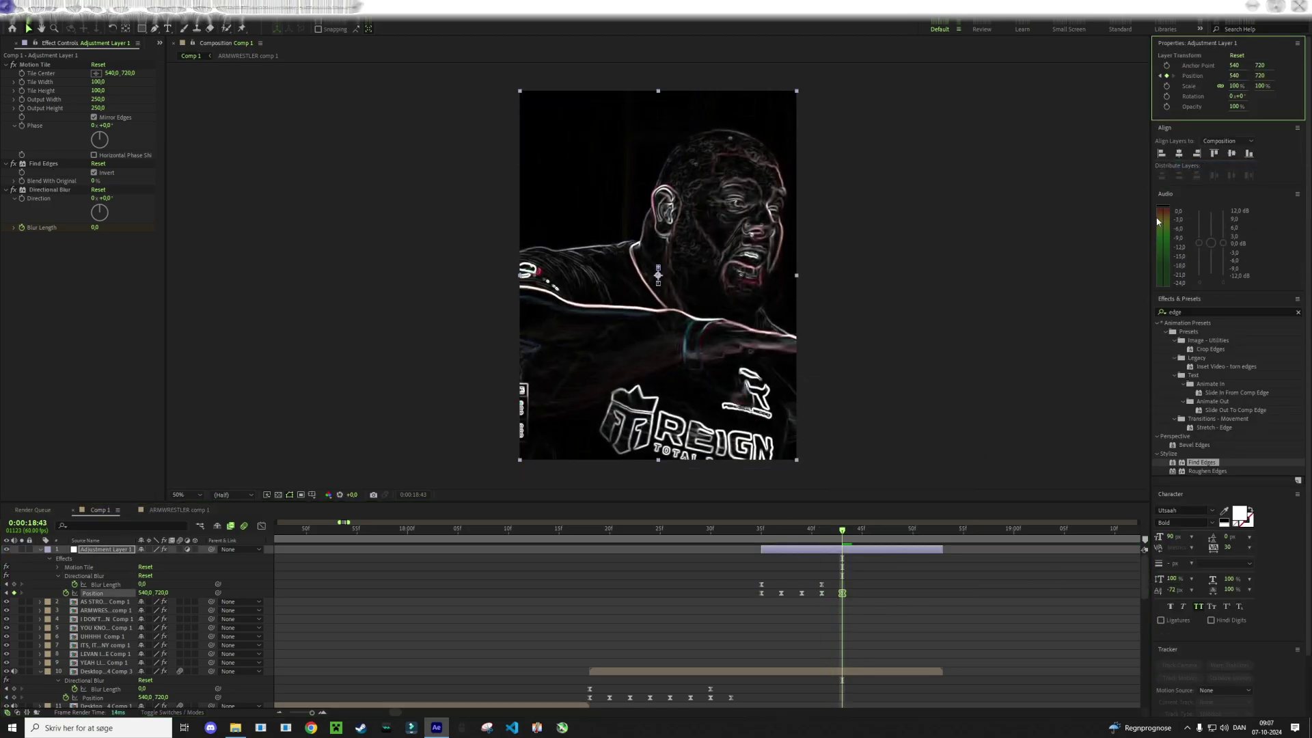
left_click(889, 591)
key("space")
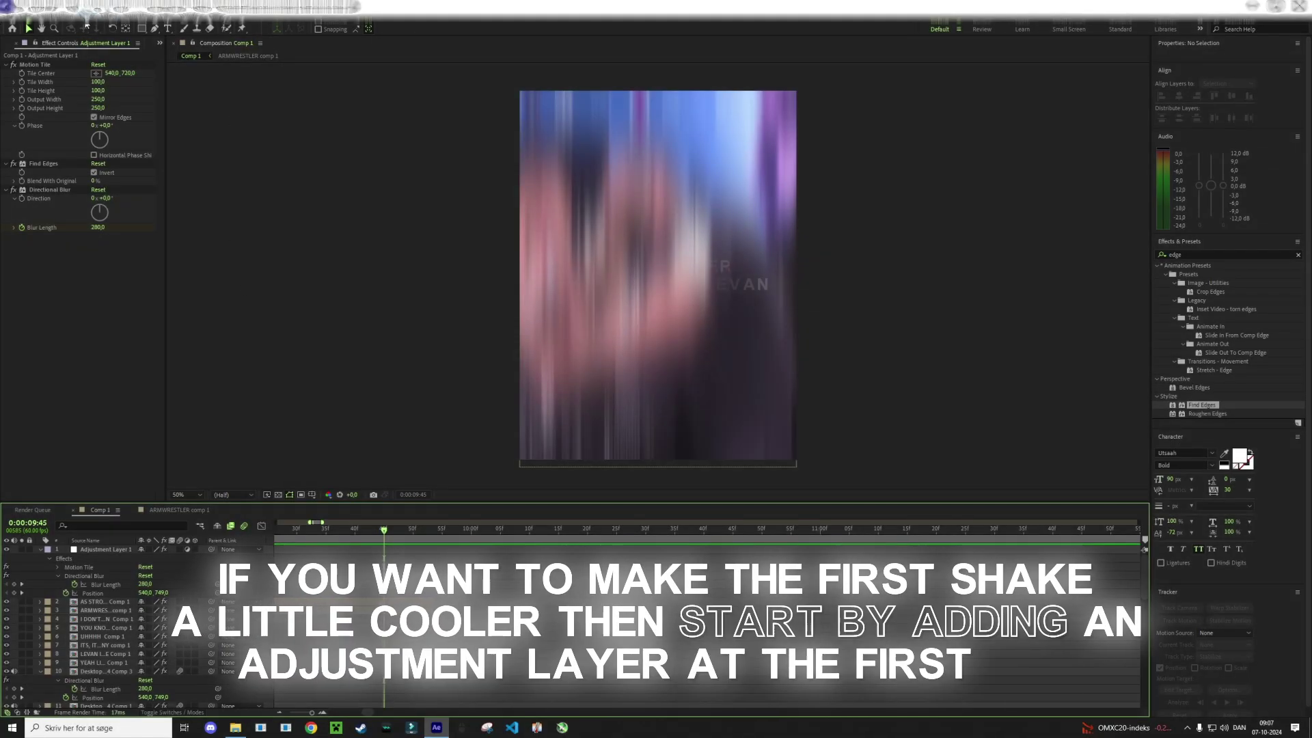
Create a second adjustment layer, removing the extra duplicate
left_click(90, 8)
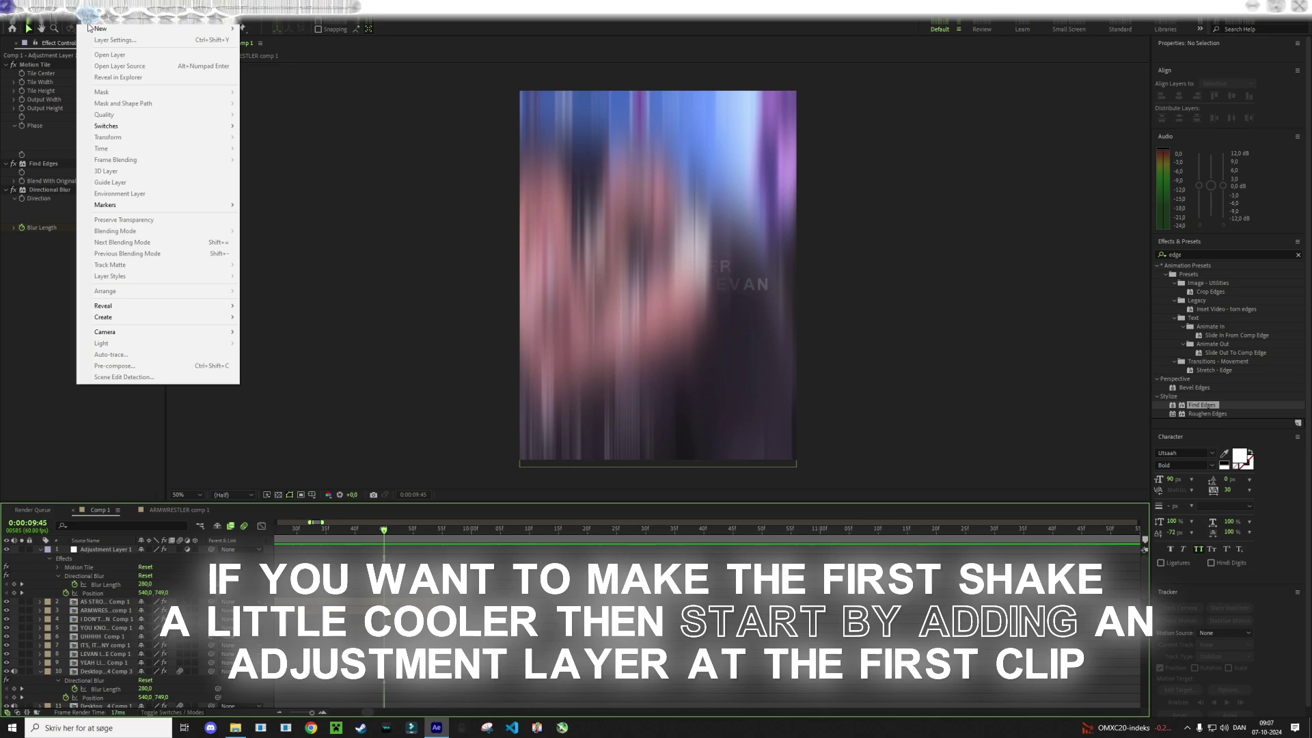
mouse_move(94, 29)
left_click(279, 96)
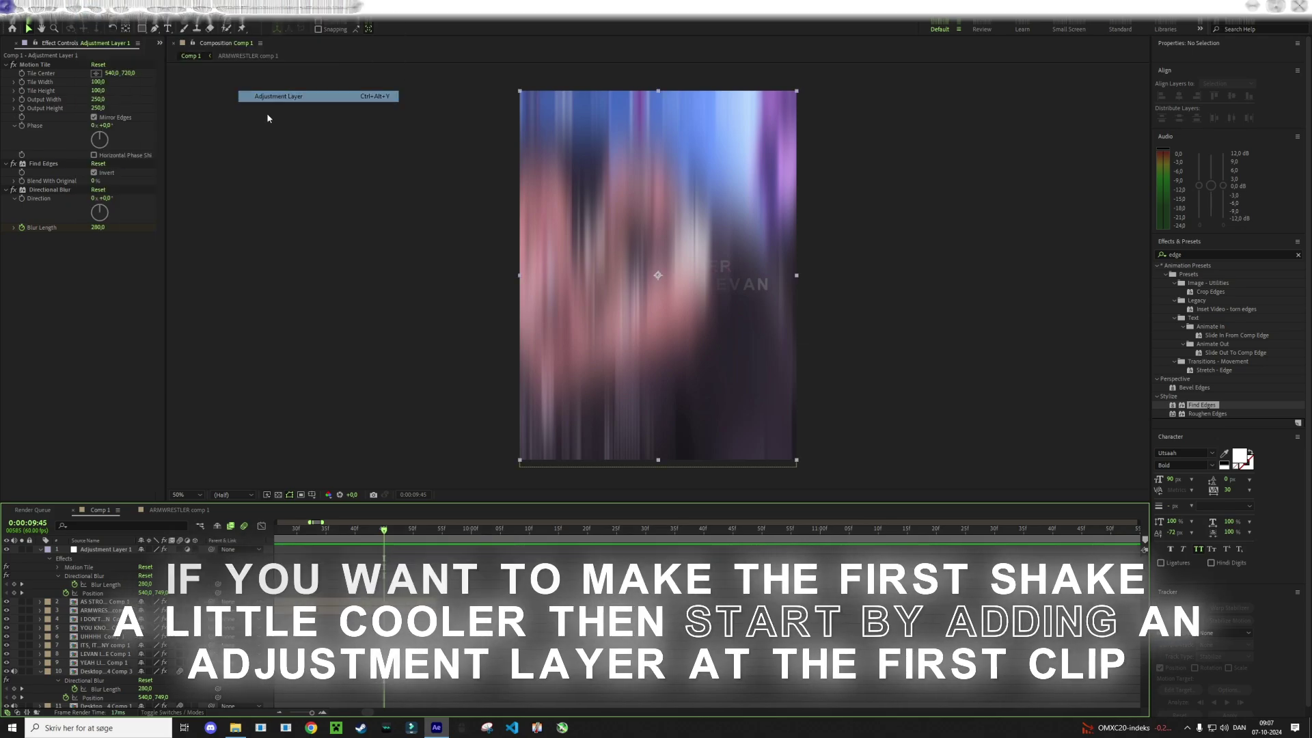
key("Delete")
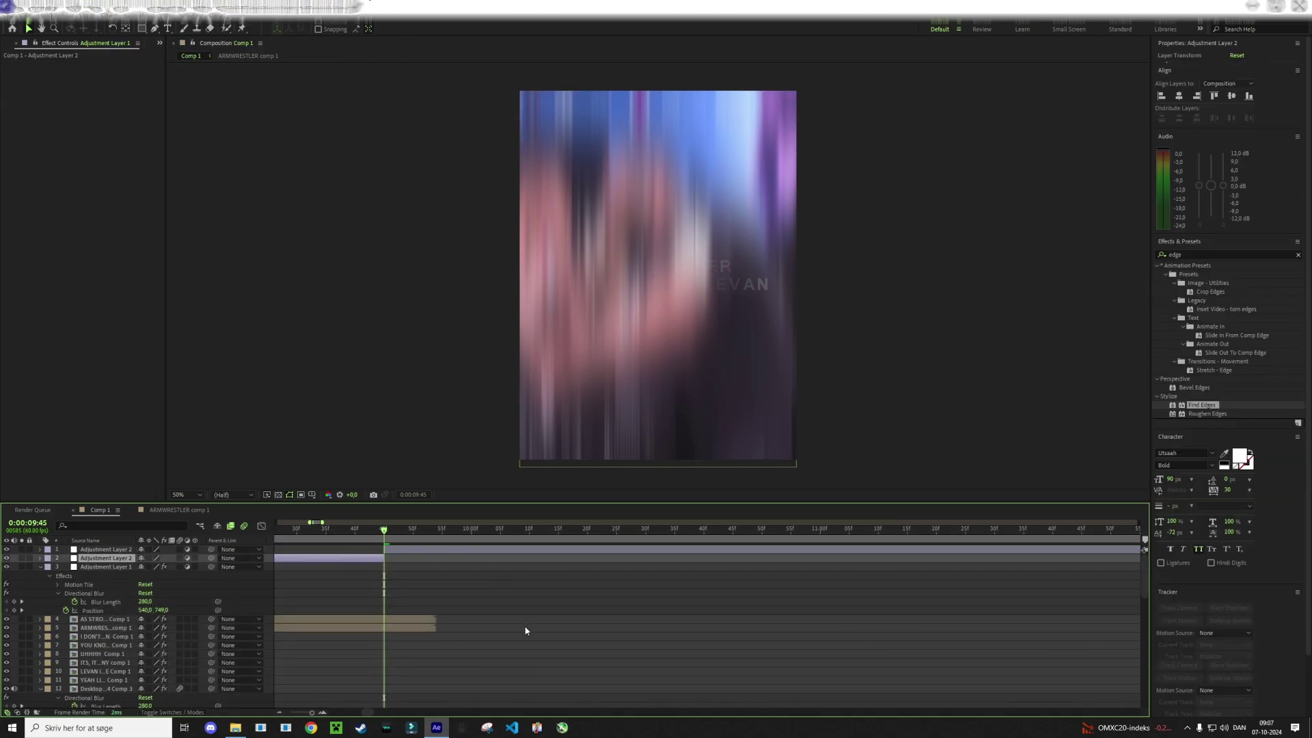
scroll(491, 584, "down", 5)
left_click(587, 531)
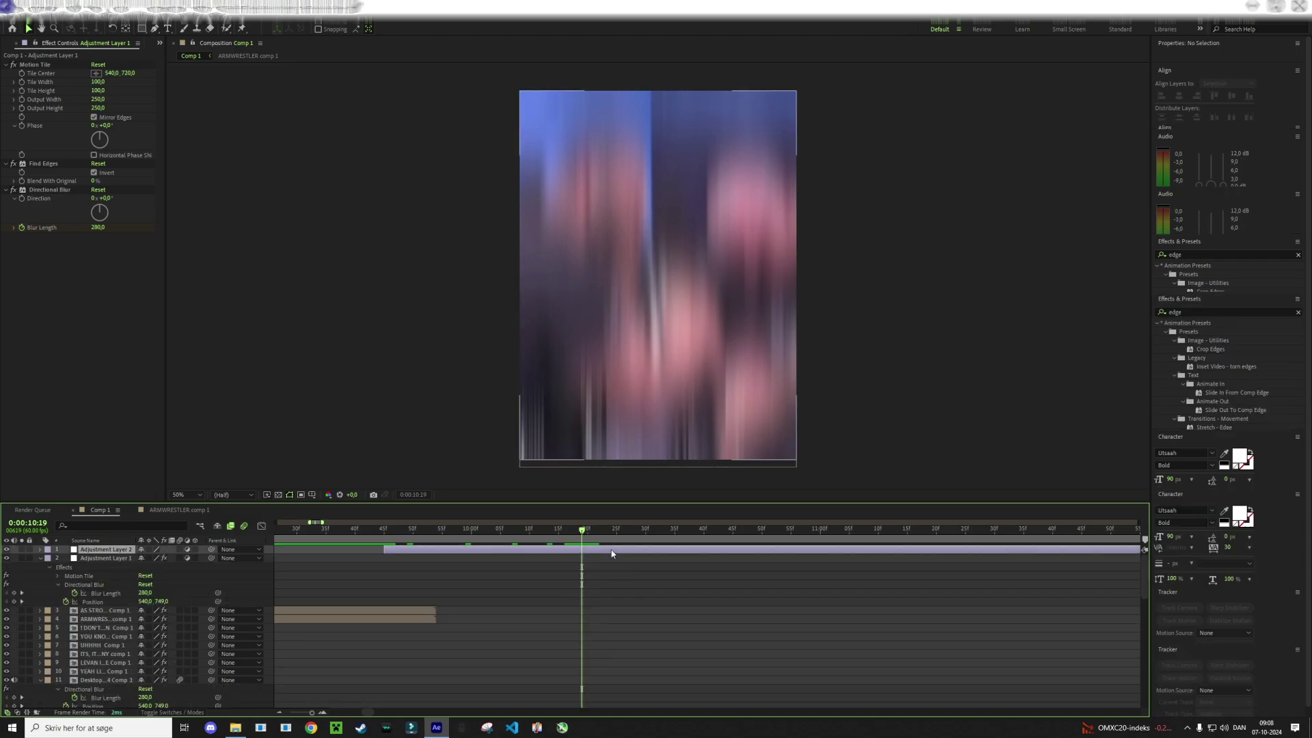
Apply Turbulent Displace and keyframe Amount 71→0 and Size 41→300
left_click(1198, 256)
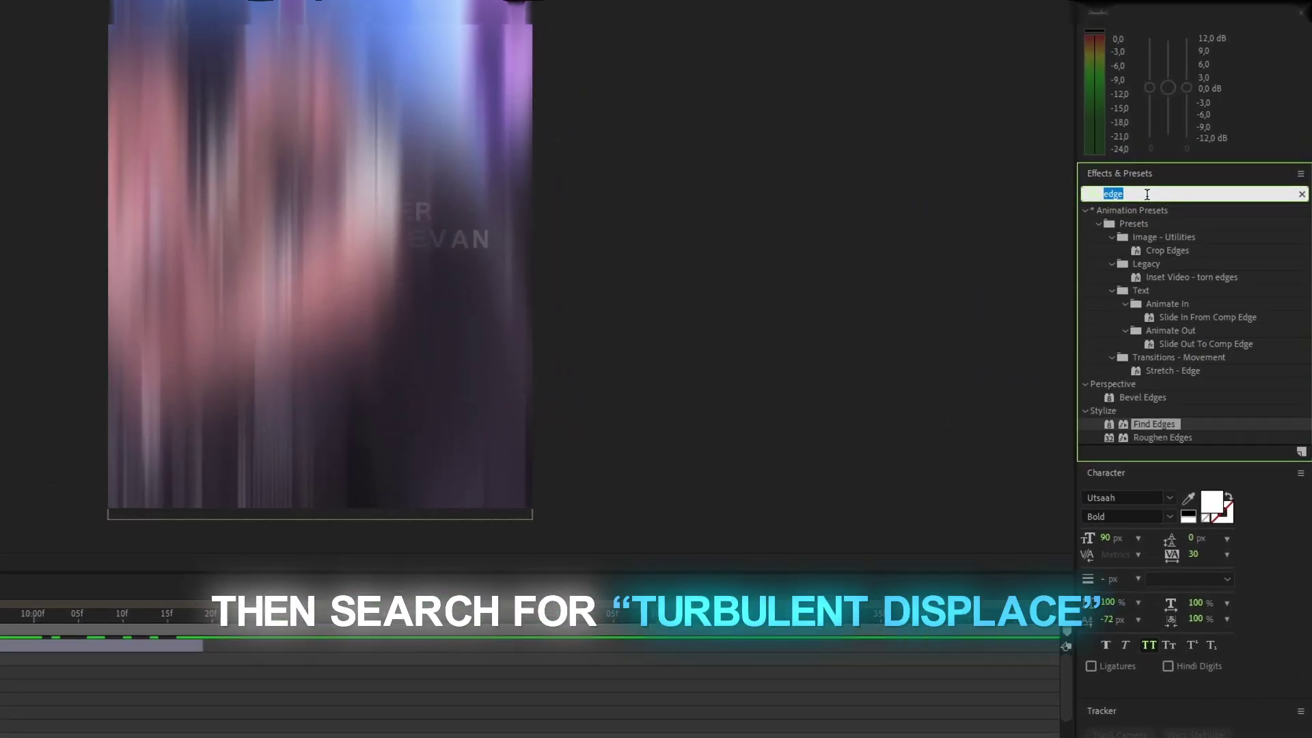
type("tur")
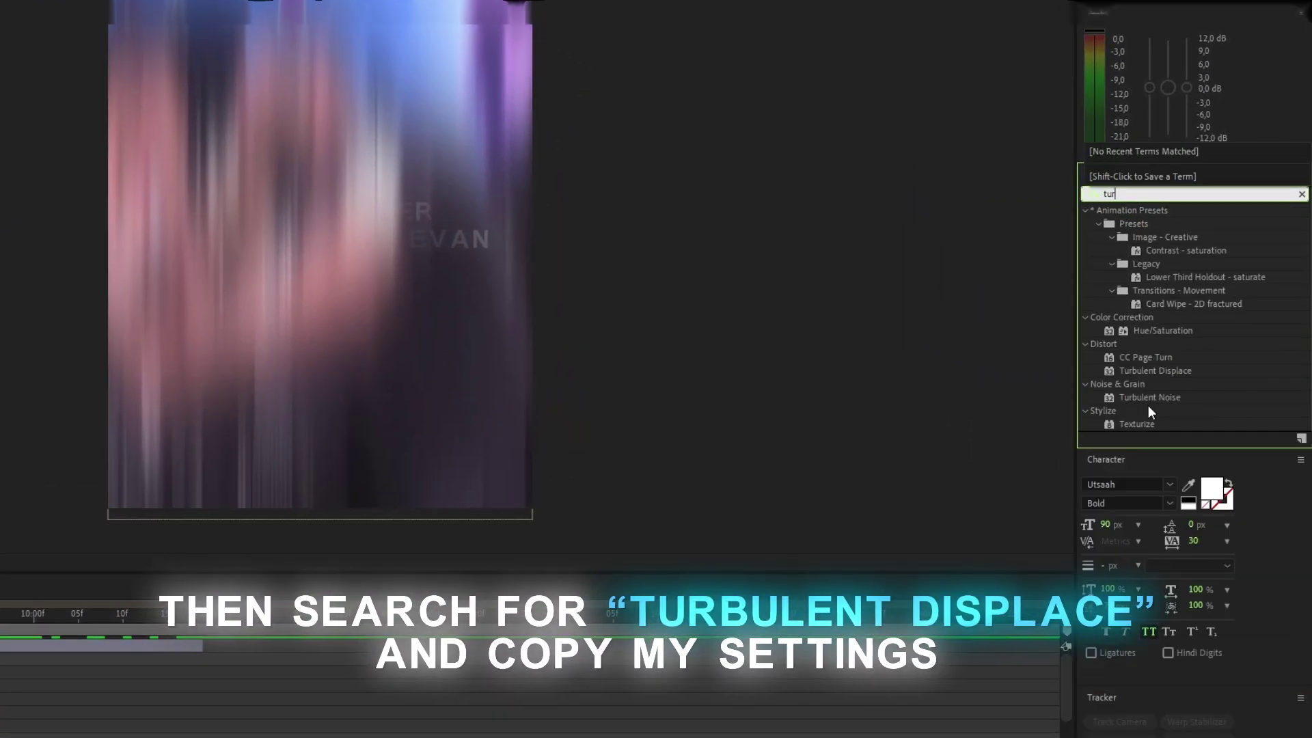
mouse_move(1175, 370)
left_mouse_down()
mouse_move(721, 546)
mouse_move(745, 532)
left_mouse_up()
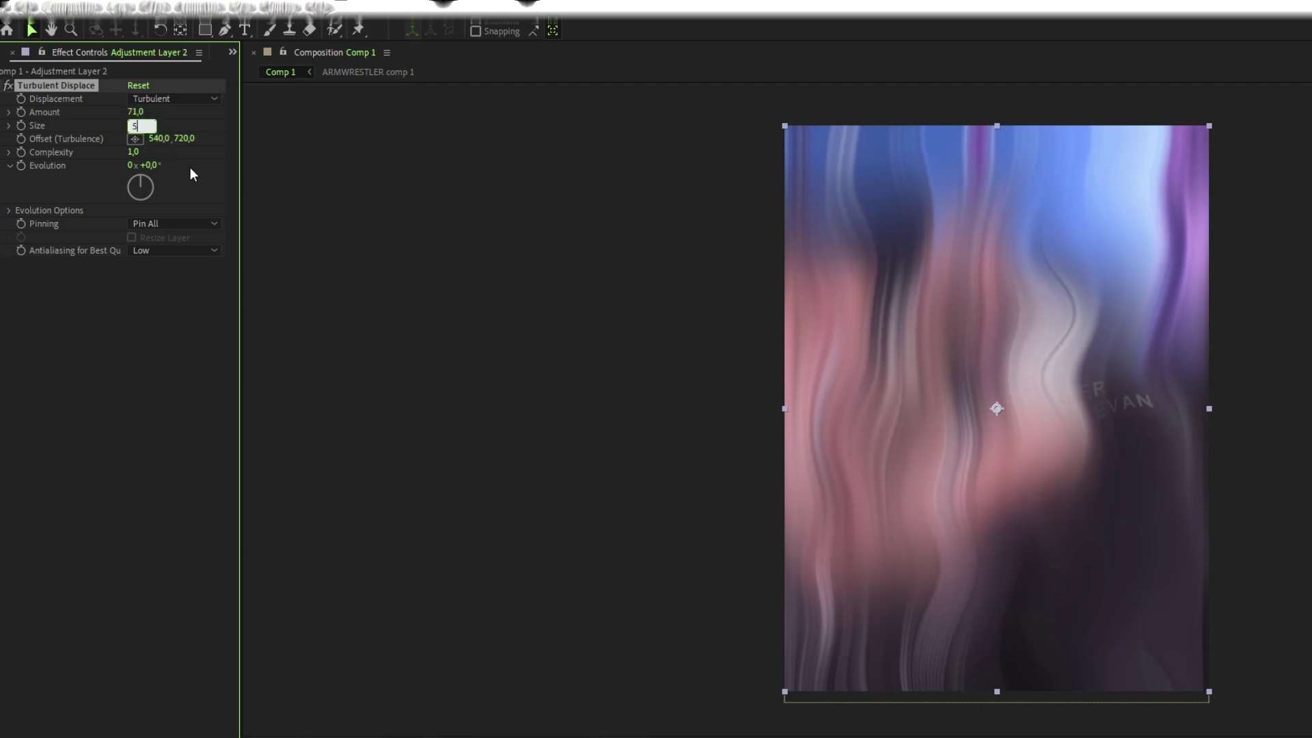
left_click(143, 356)
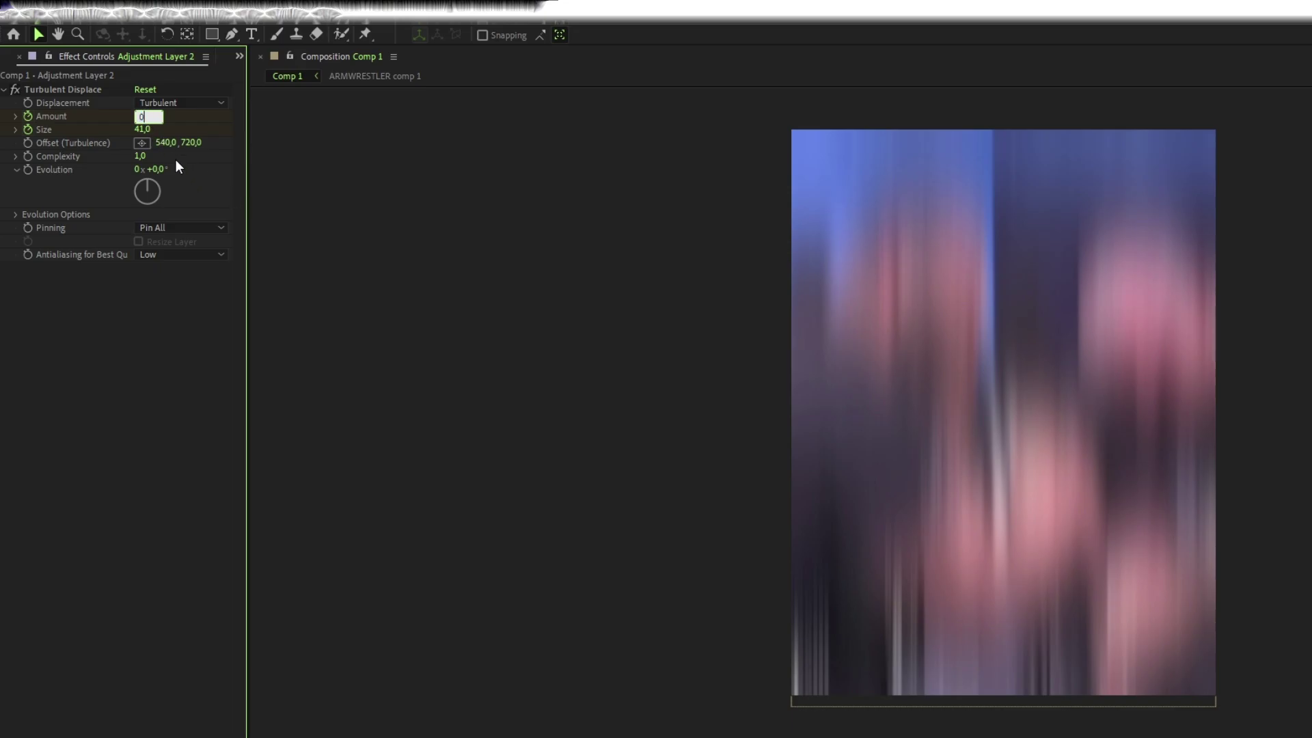
type("0")
key("Return")
Drive Turbulent Displace's Evolution with the expression time*500 and preview the warping transition
key("j")
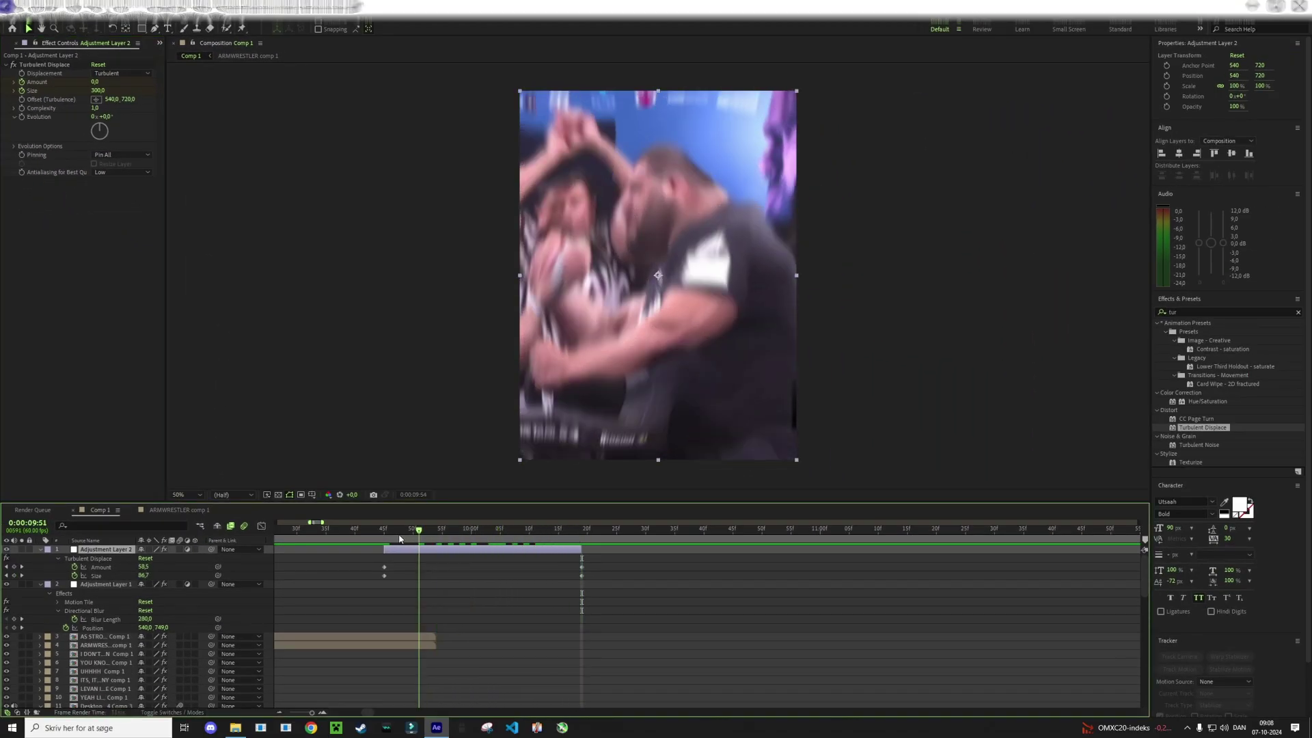
left_click(605, 542)
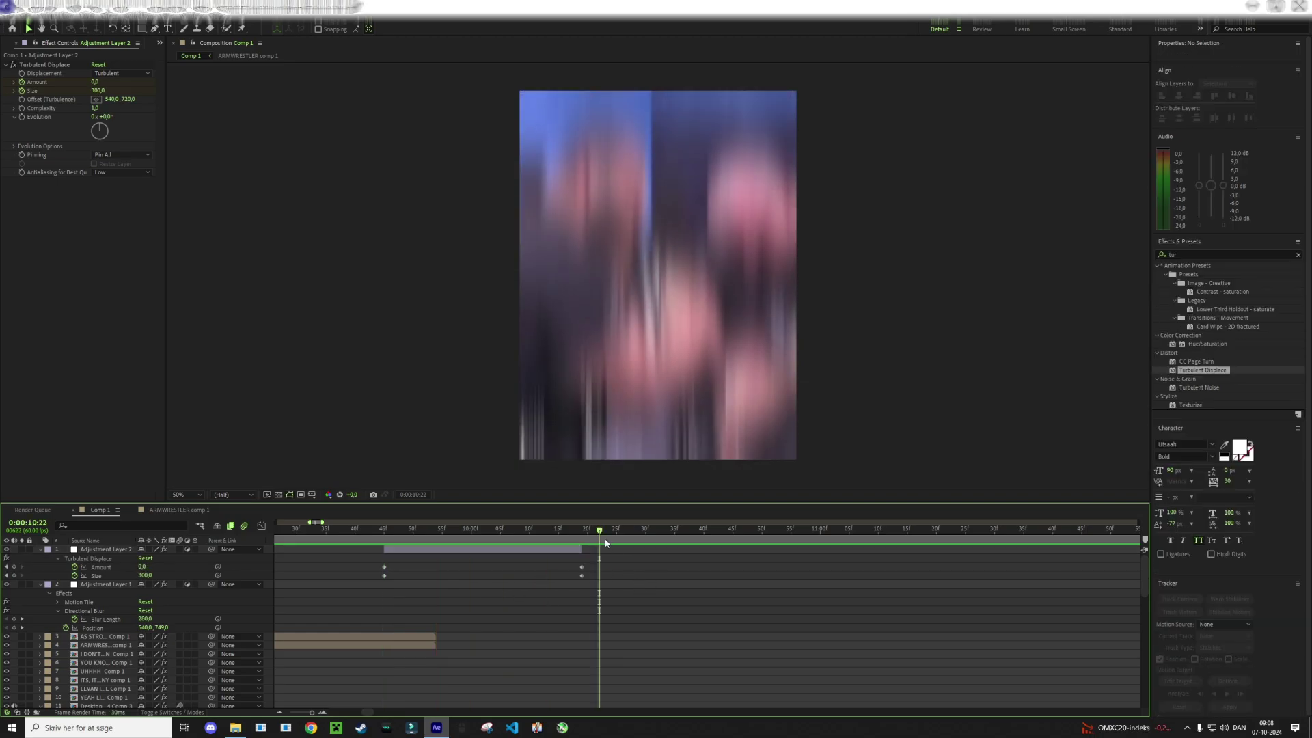
left_click_drag(594, 534, 326, 548)
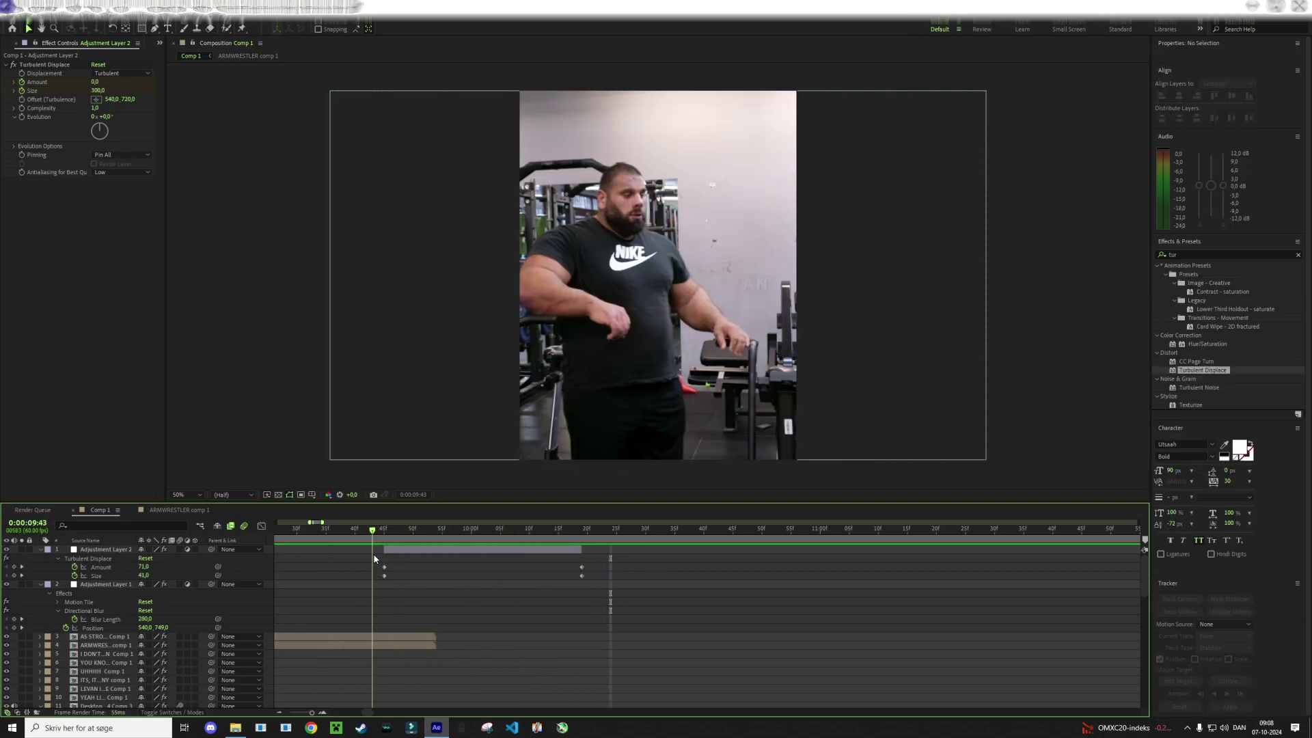
left_click_drag(610, 540, 408, 555)
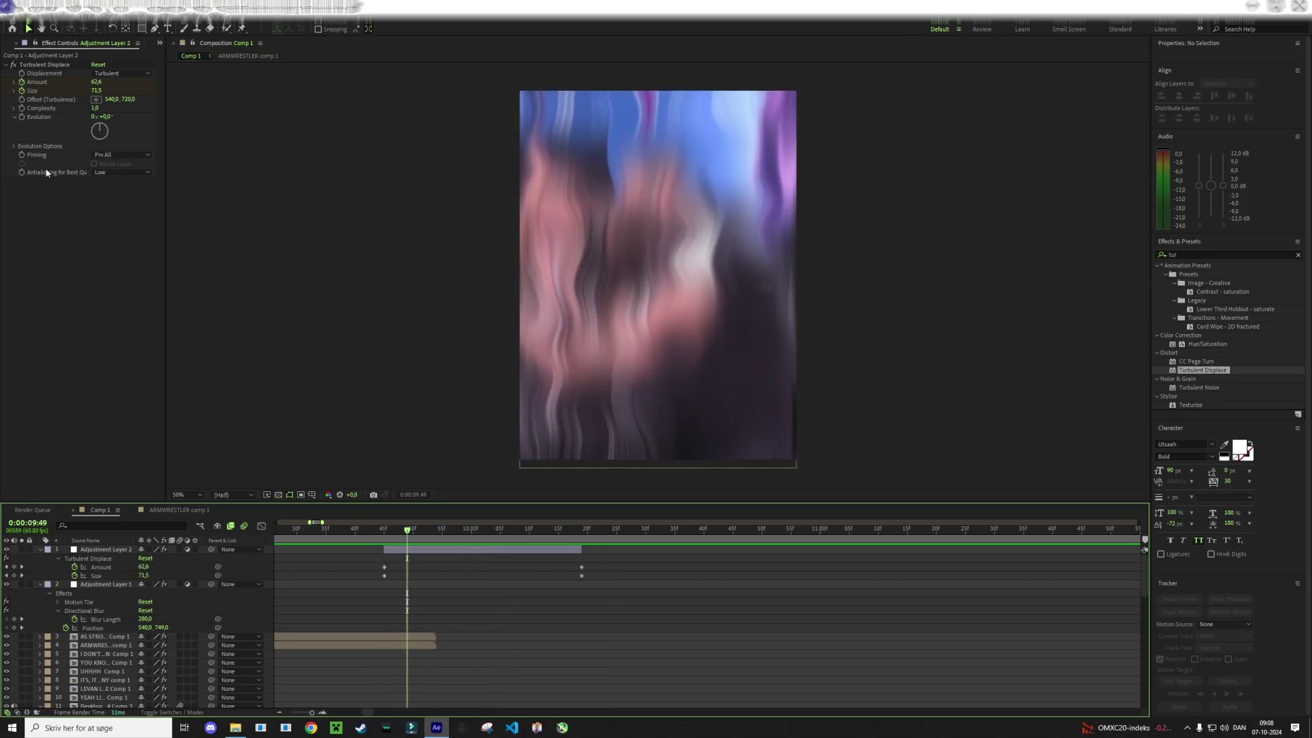
left_click(434, 551)
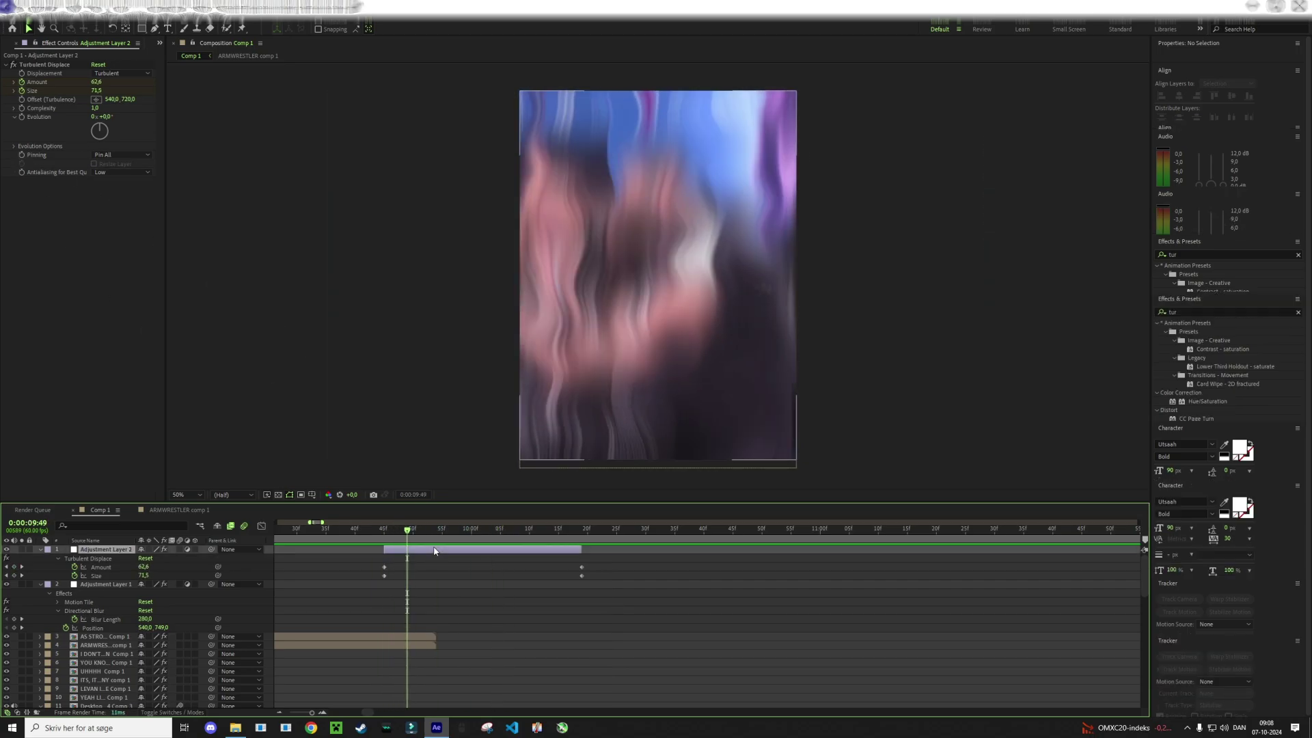
left_click_drag(414, 534, 454, 532)
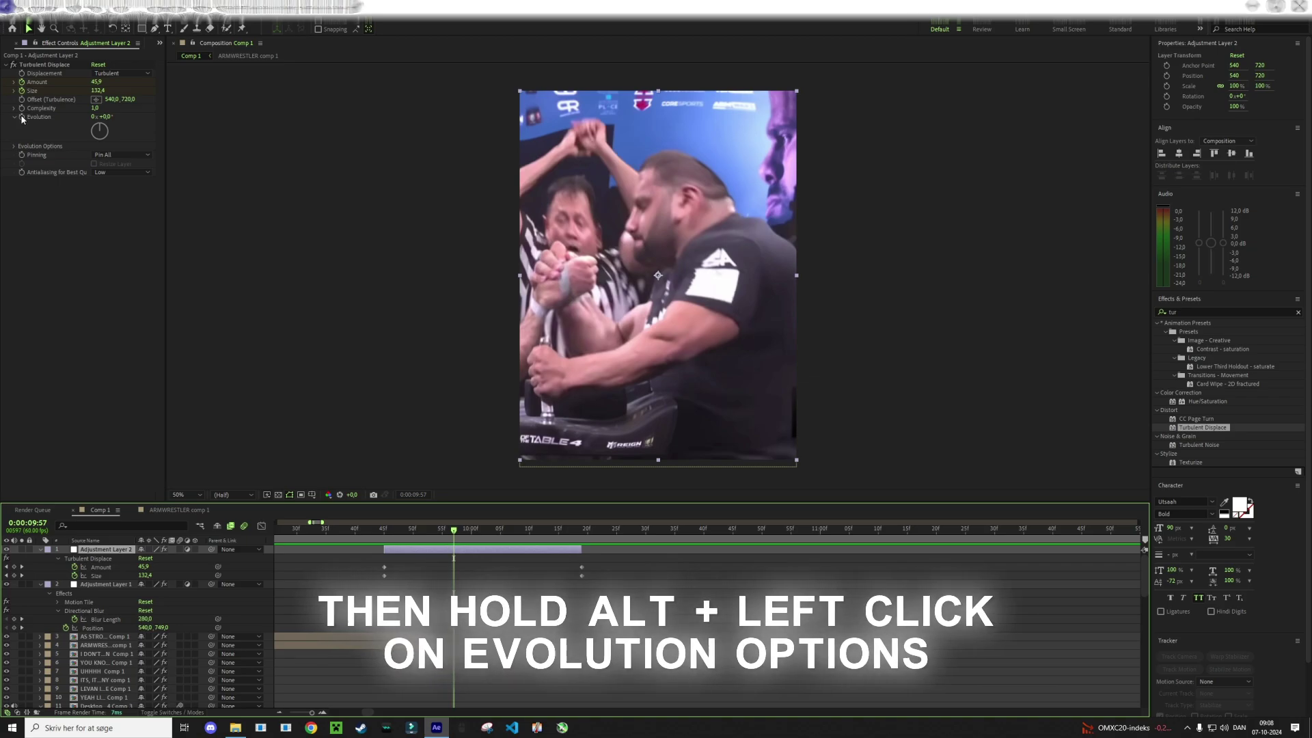
left_click(22, 119, "alt")
type("time*5")
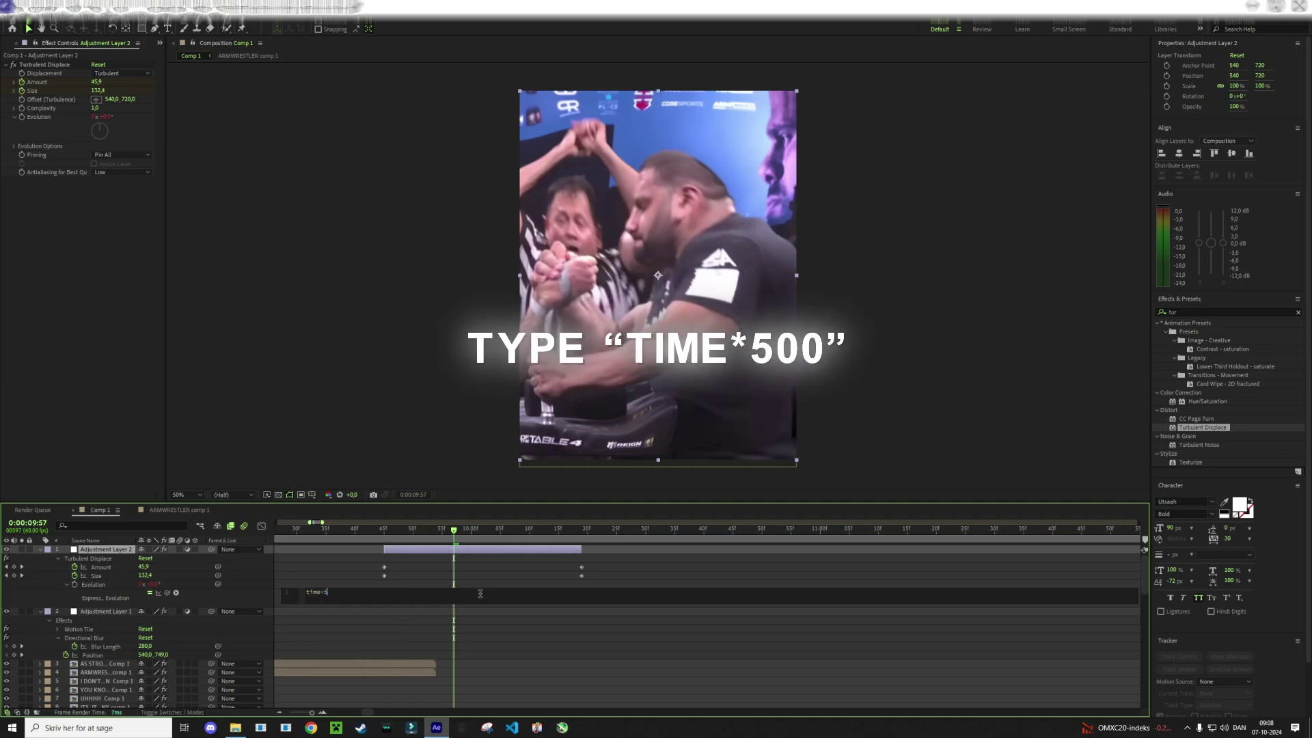
type("00")
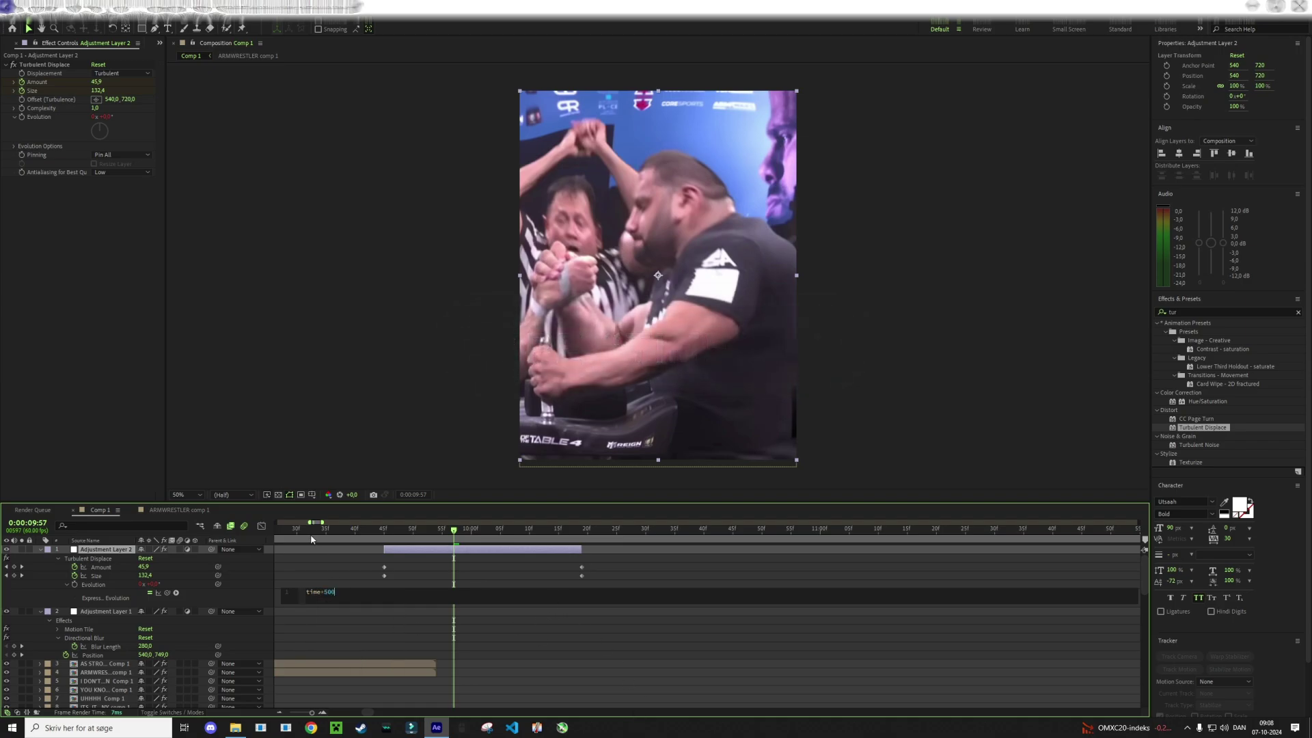
left_click(486, 625)
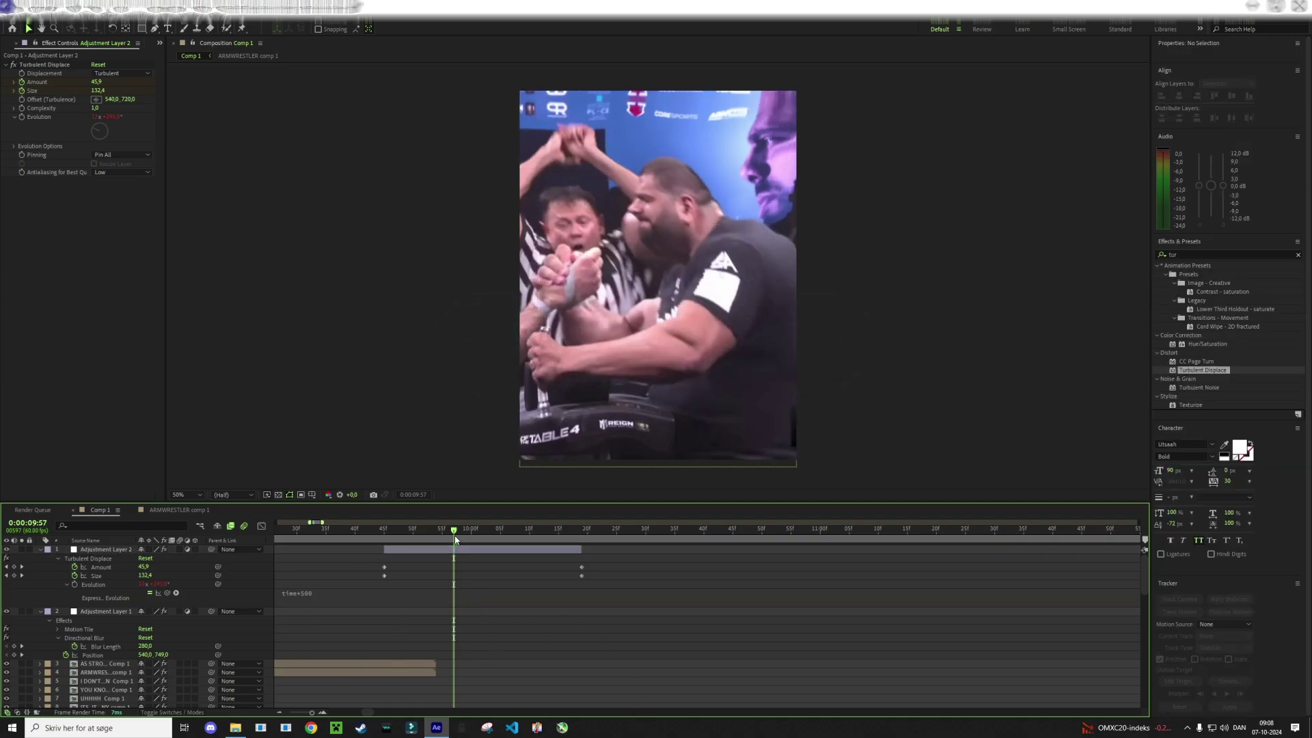
mouse_move(456, 539)
left_mouse_down()
mouse_move(550, 526)
mouse_move(337, 530)
left_mouse_up()
key("space")
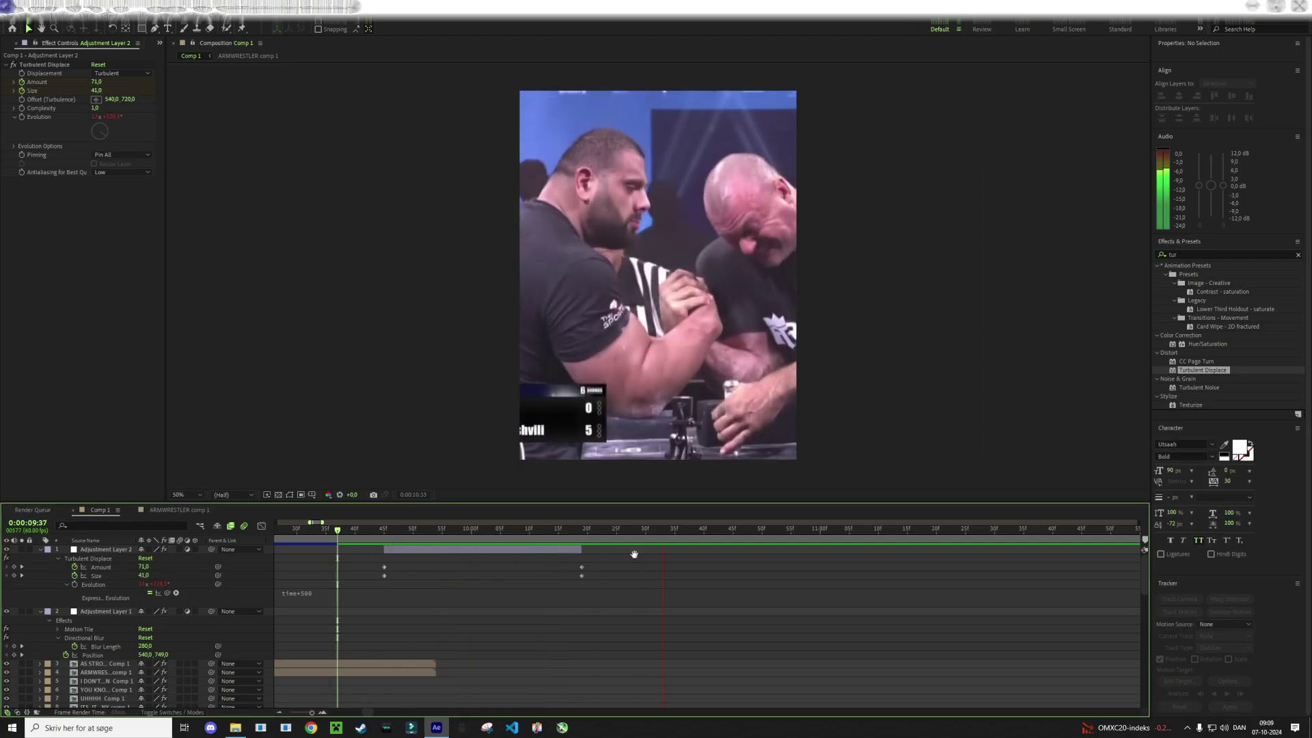
left_click(384, 537)
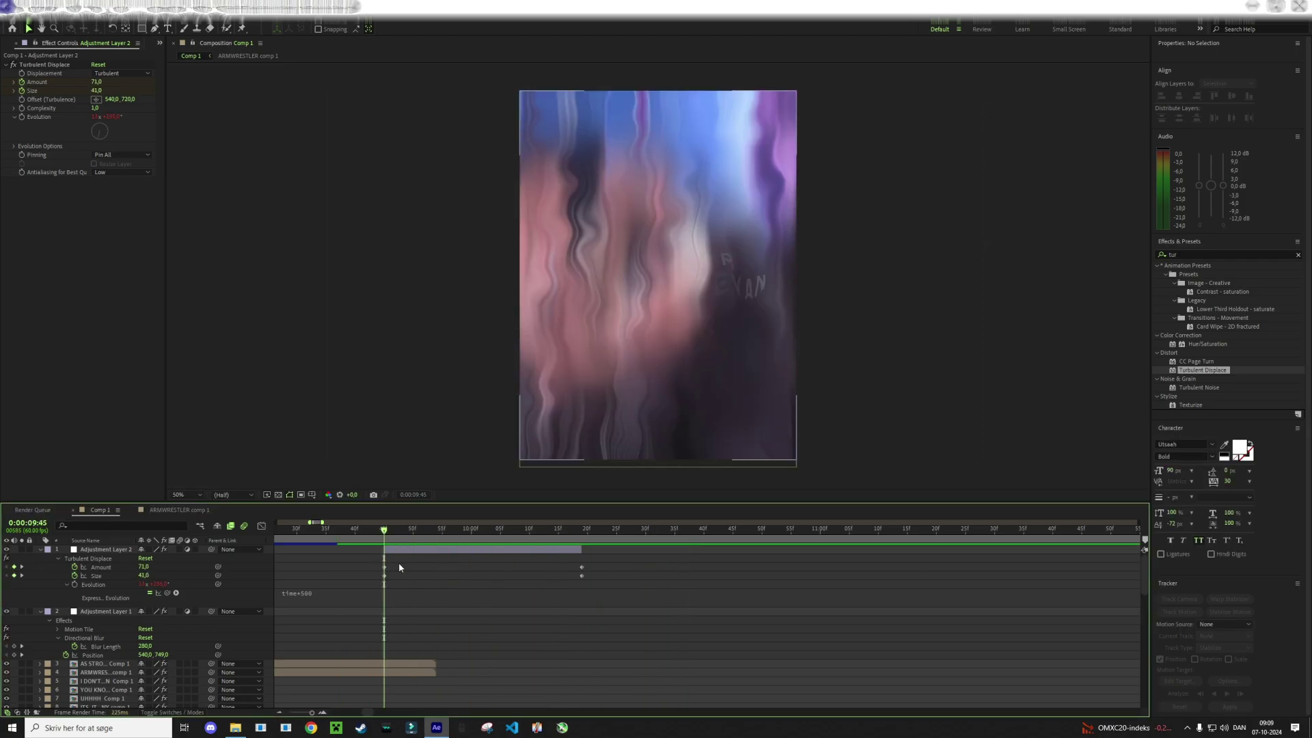
Add a 1080×1440 white (FFFFFF) solid, White Solid 1, to Comp 1
left_click(84, 7)
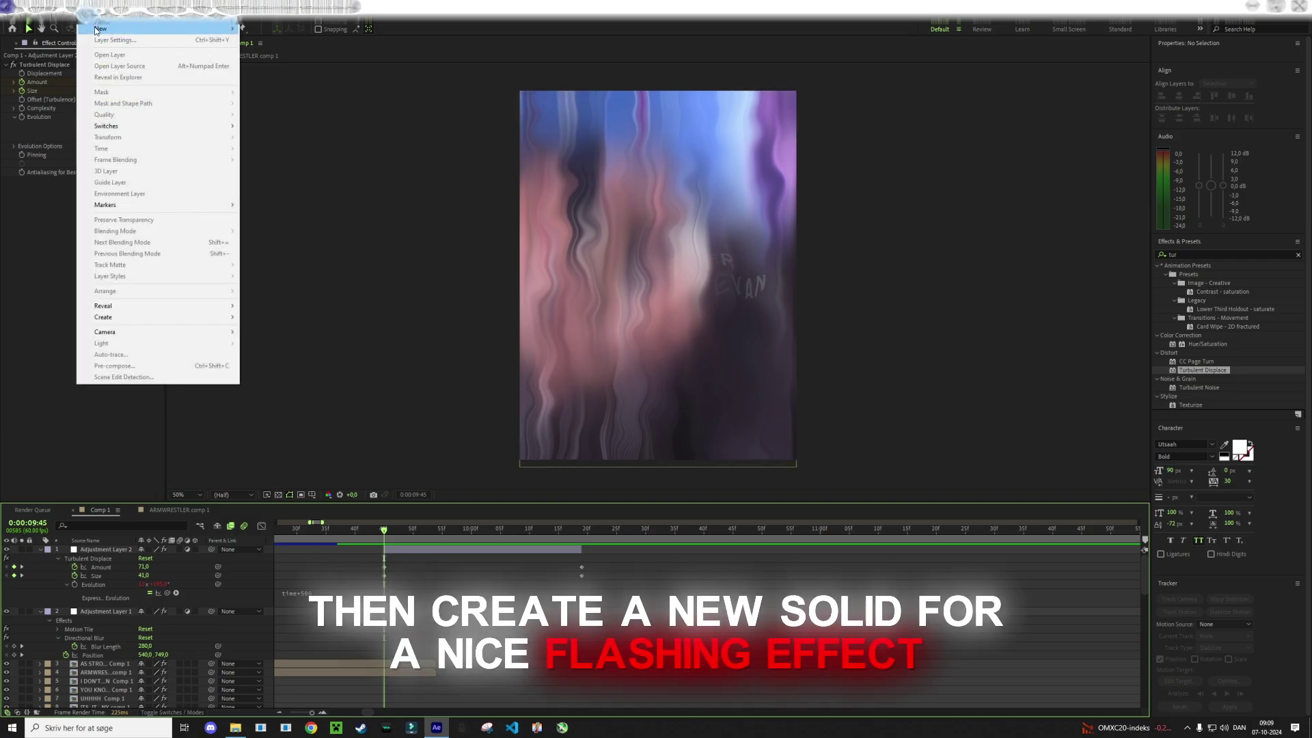
mouse_move(137, 28)
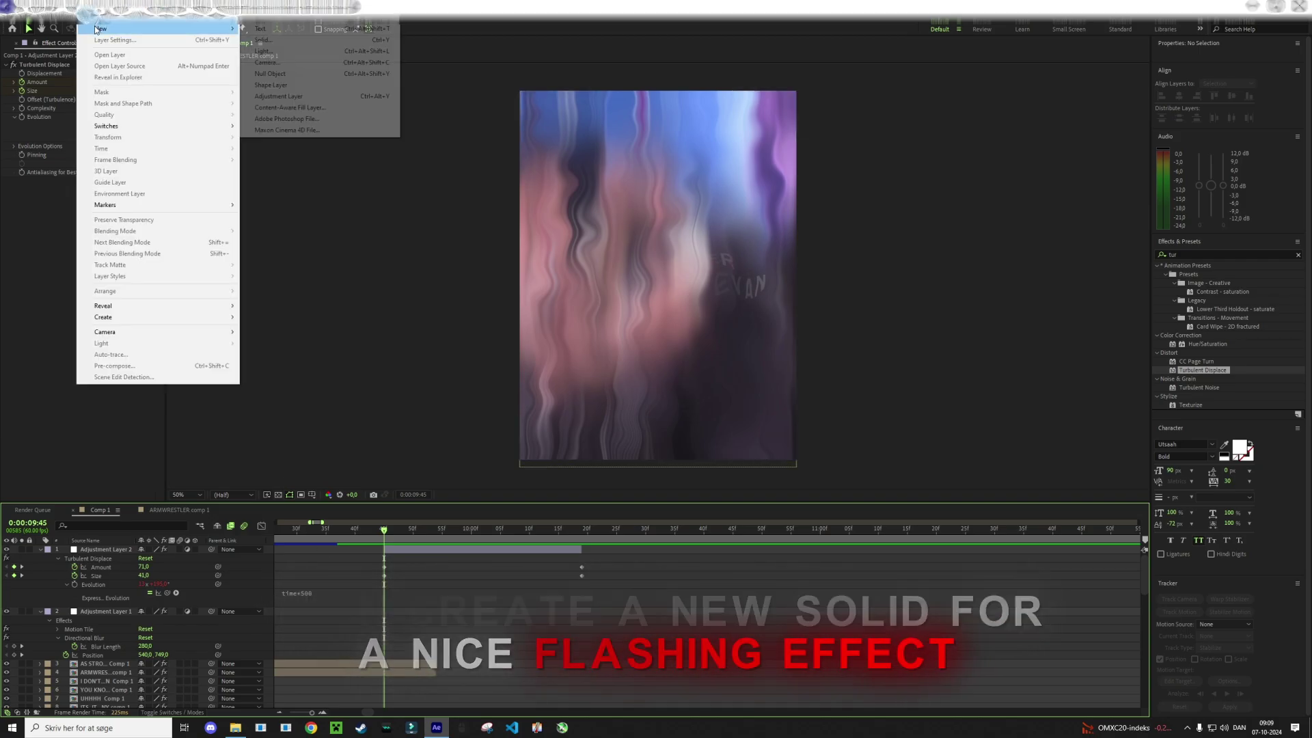
left_click(265, 41)
left_click(650, 429)
type("FFFFFF")
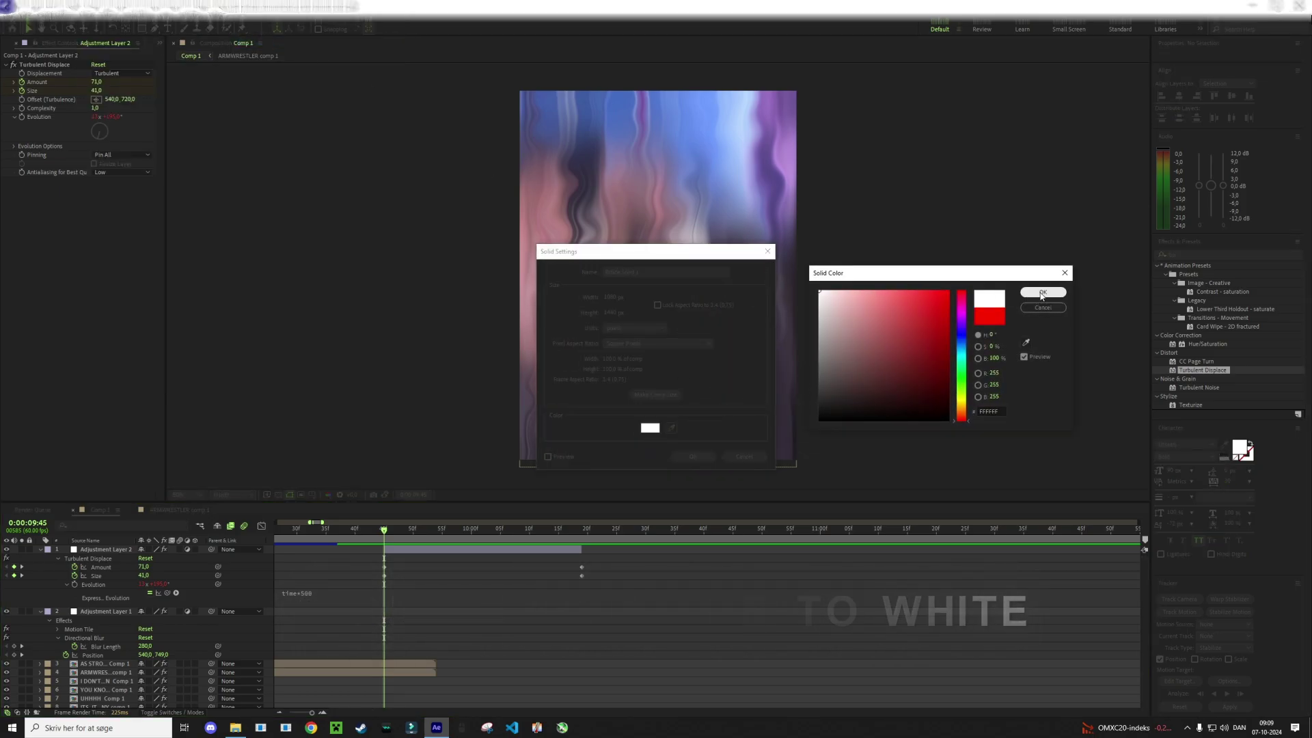
key("Return")
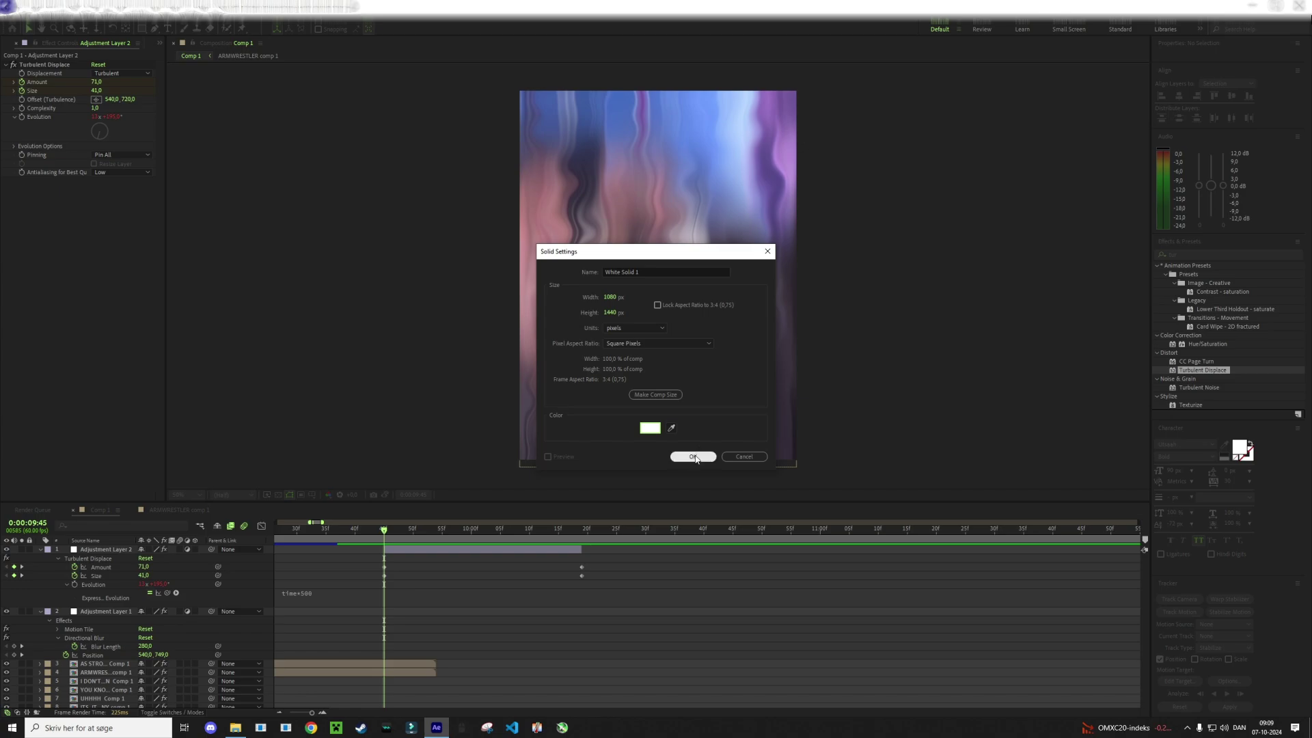
left_click(694, 457)
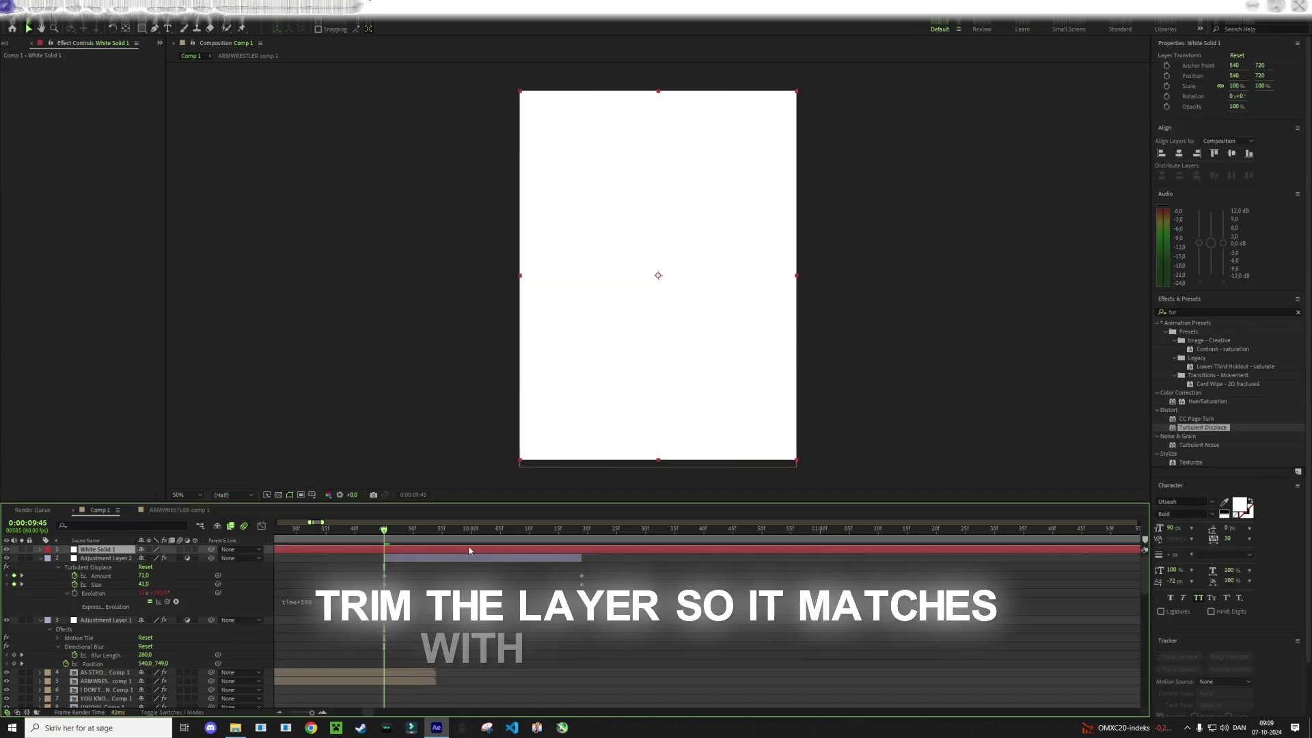
Trim White Solid 1 to the transition by splitting and deleting the extra parts
key("ctrl+shift+d")
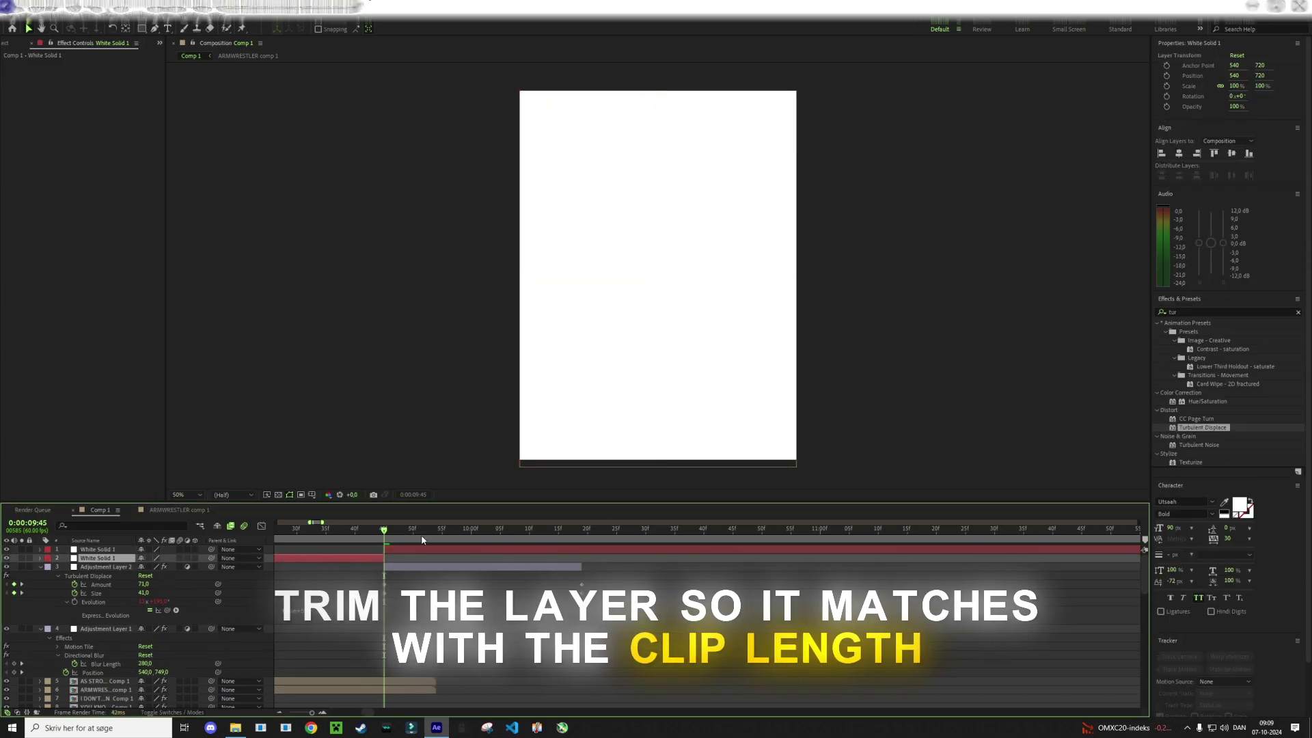
key("Delete")
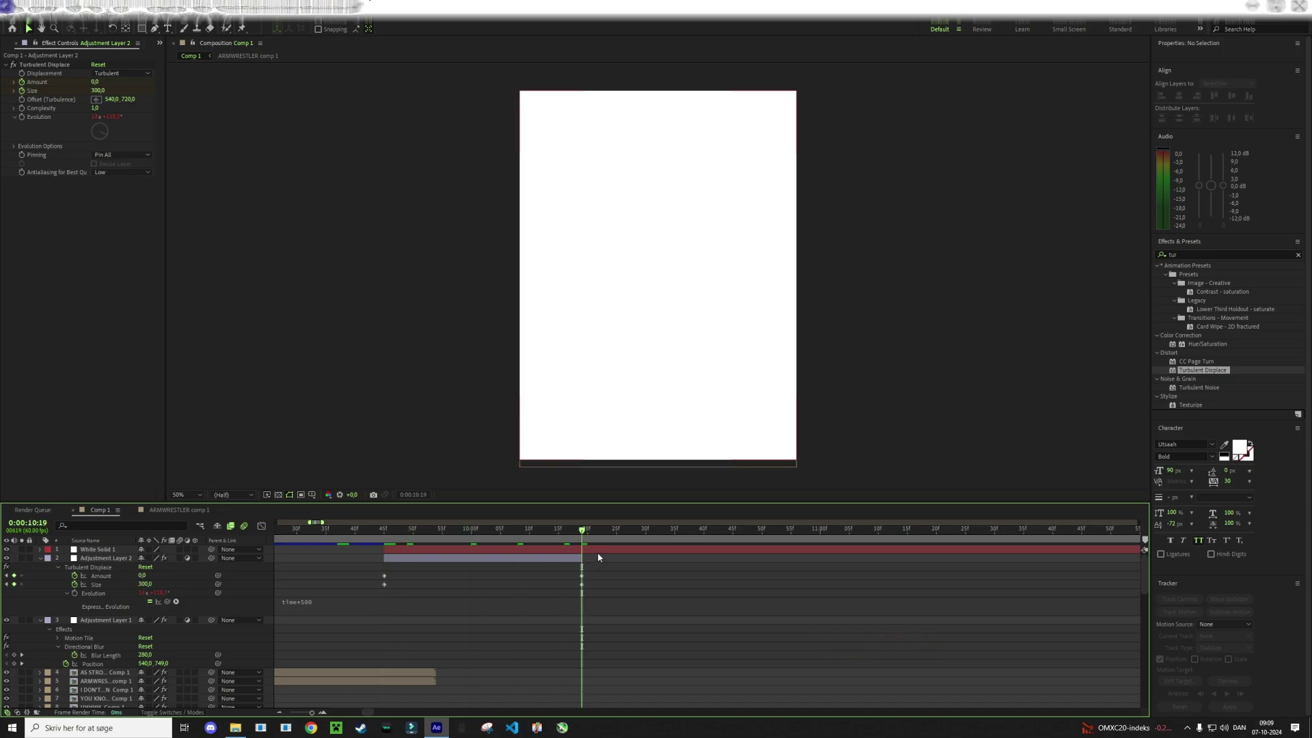
key("ctrl+z")
key("Delete")
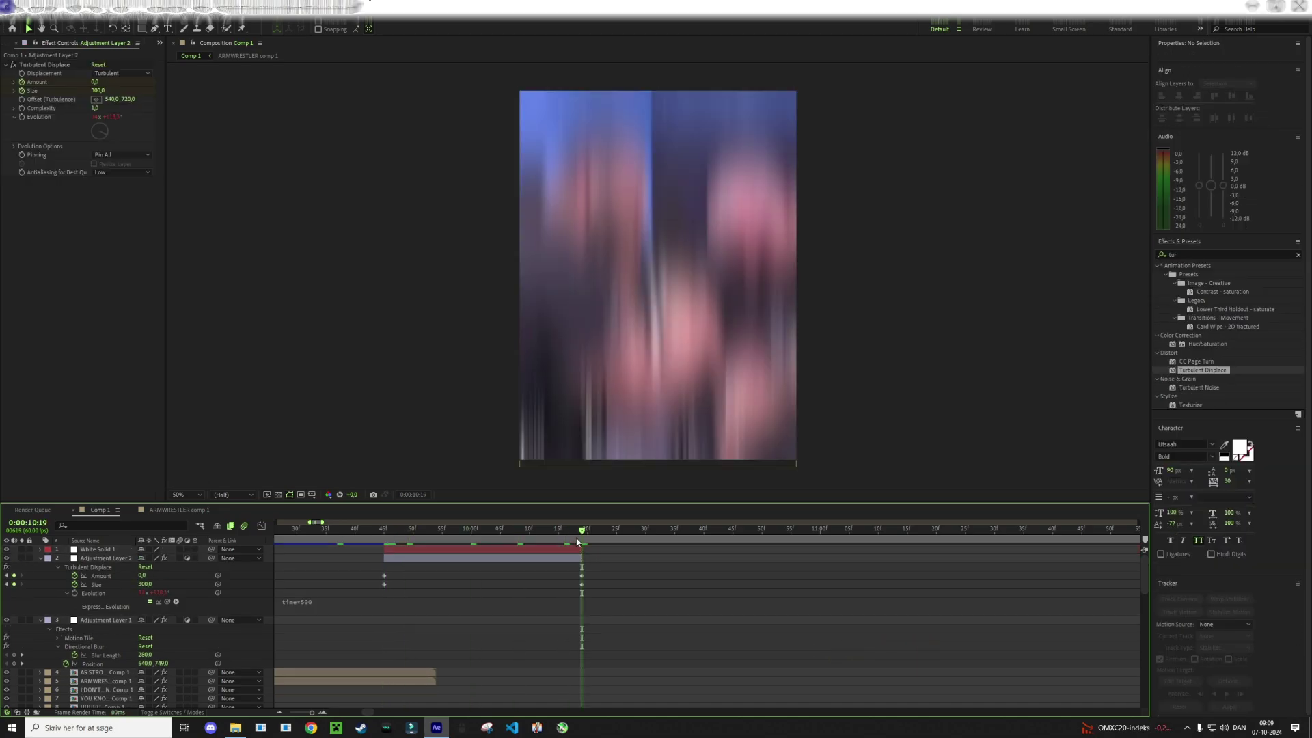
left_click_drag(577, 542, 421, 548)
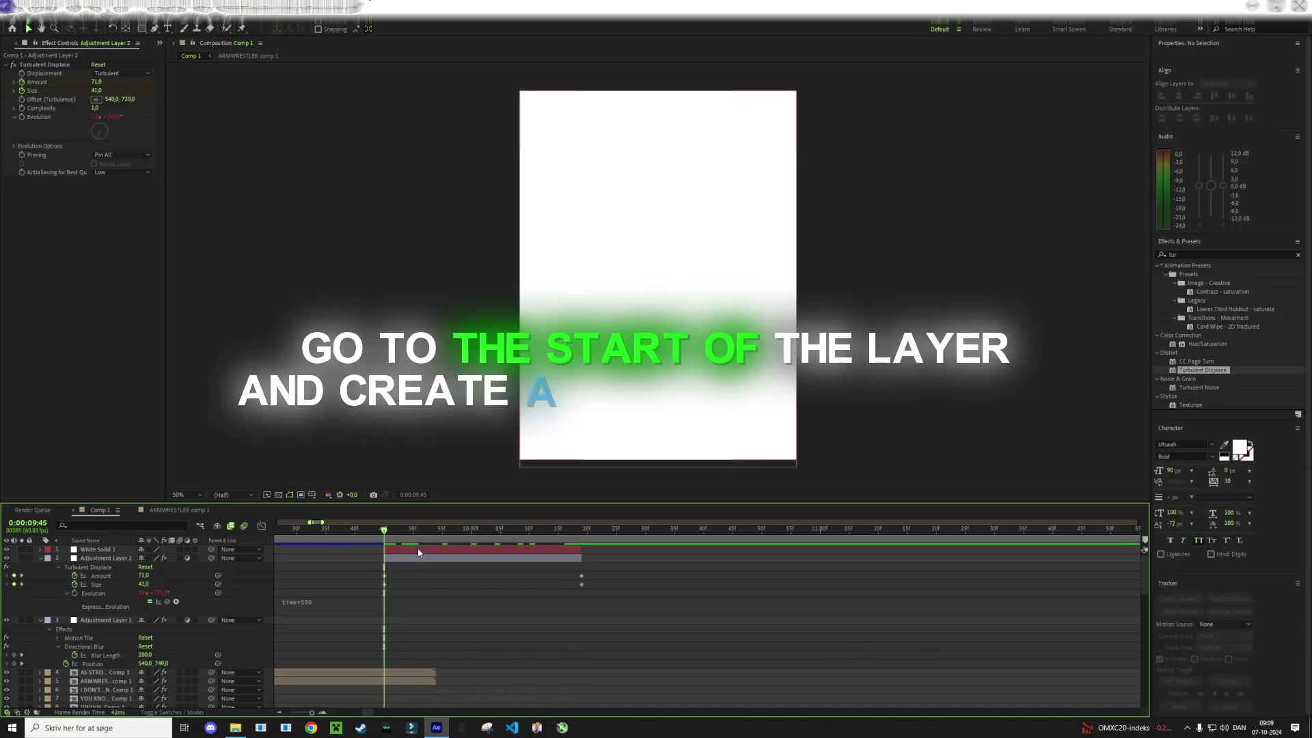
left_click(419, 552)
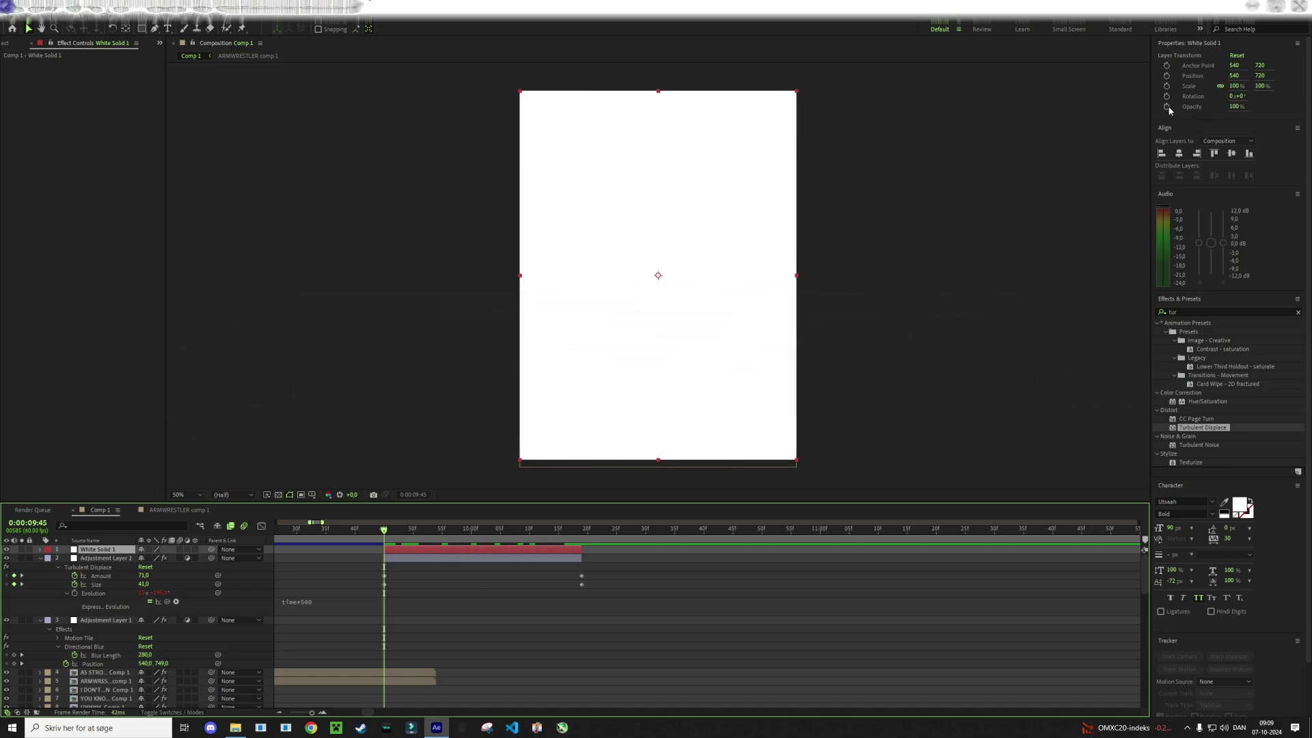
Keyframe the solid's Opacity from 100% to 0% and easy-ease both keyframes
left_click(1168, 107)
left_click(397, 542)
key("o")
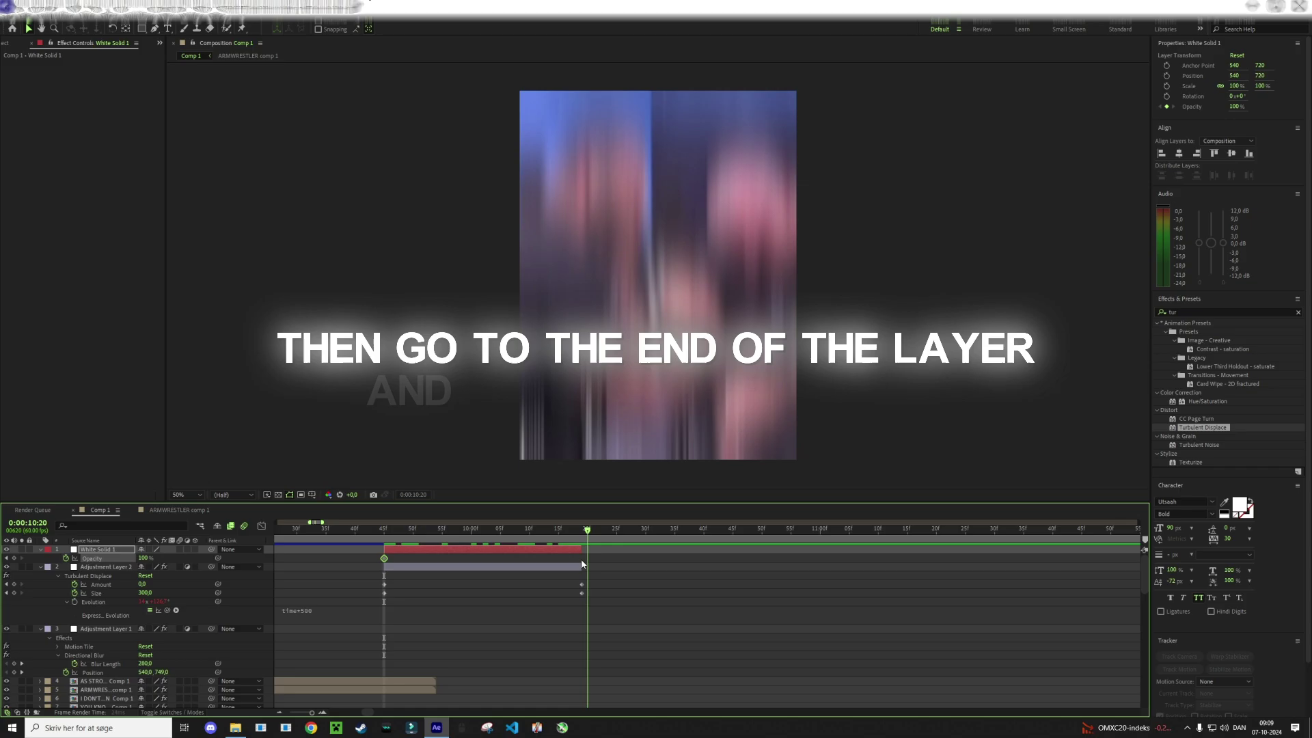
left_click(1234, 107)
type("0")
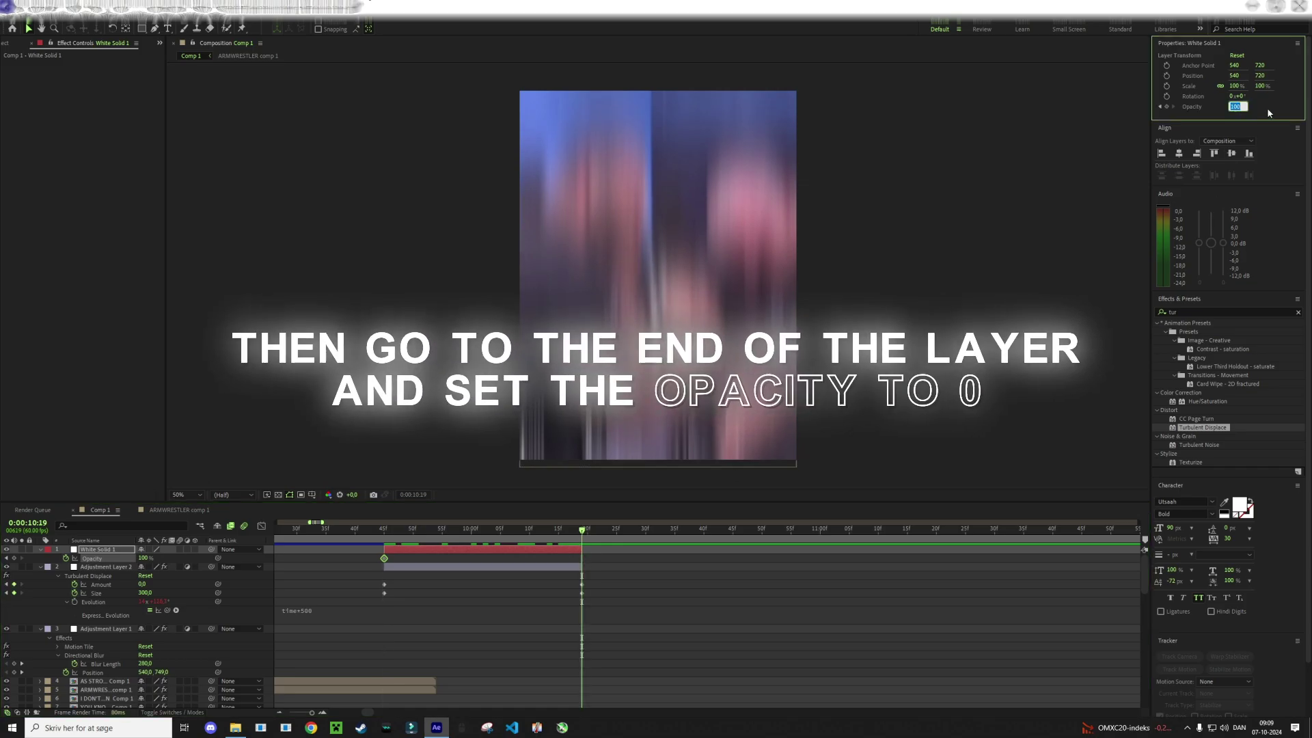
key("Return")
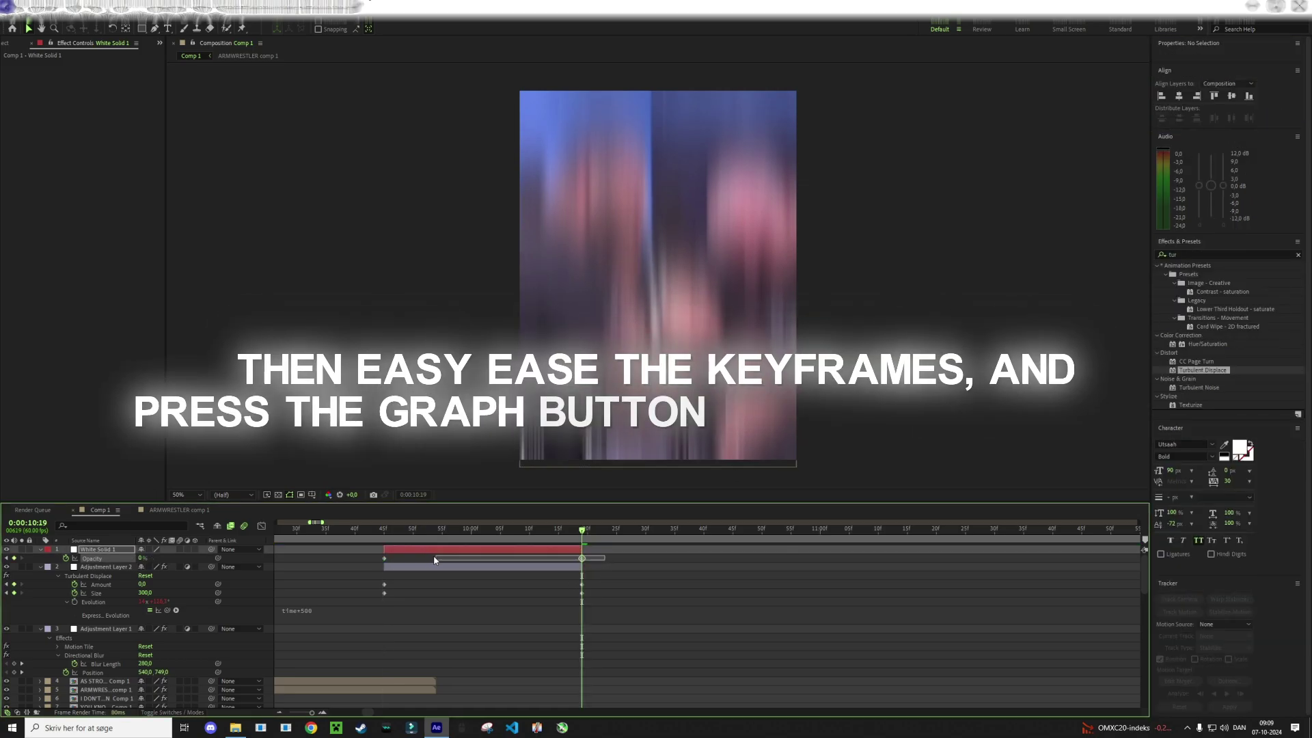
left_click_drag(582, 586, 375, 554)
key("F9")
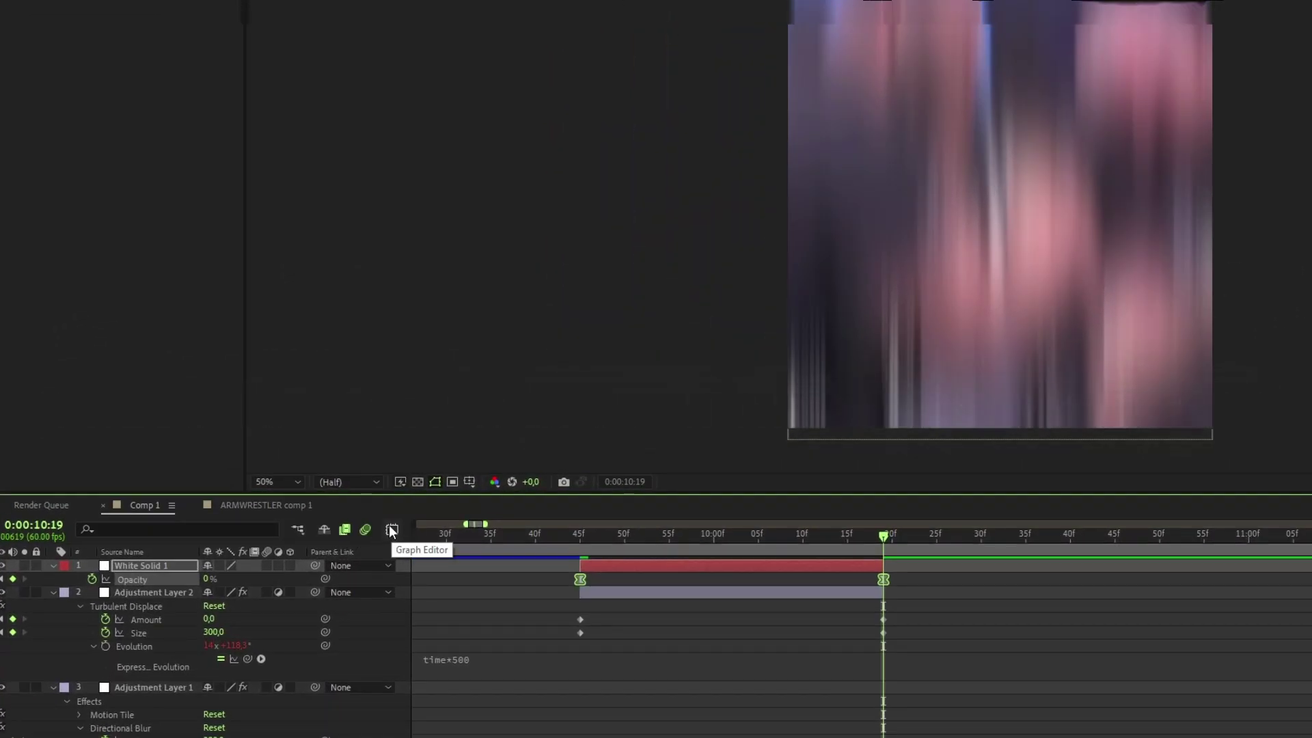
Check the opacity speed graph, preview the white flash, then return to the layer bars
left_click(392, 530)
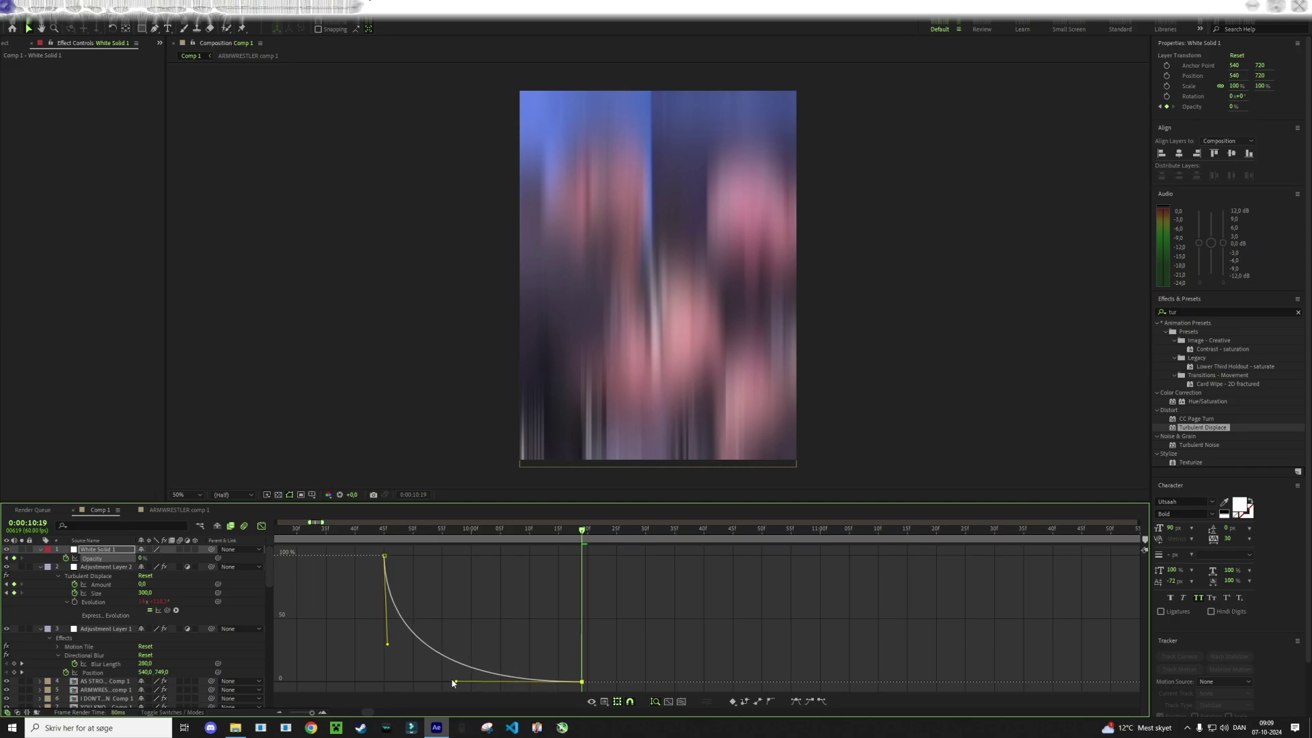
left_click_drag(581, 542, 337, 570)
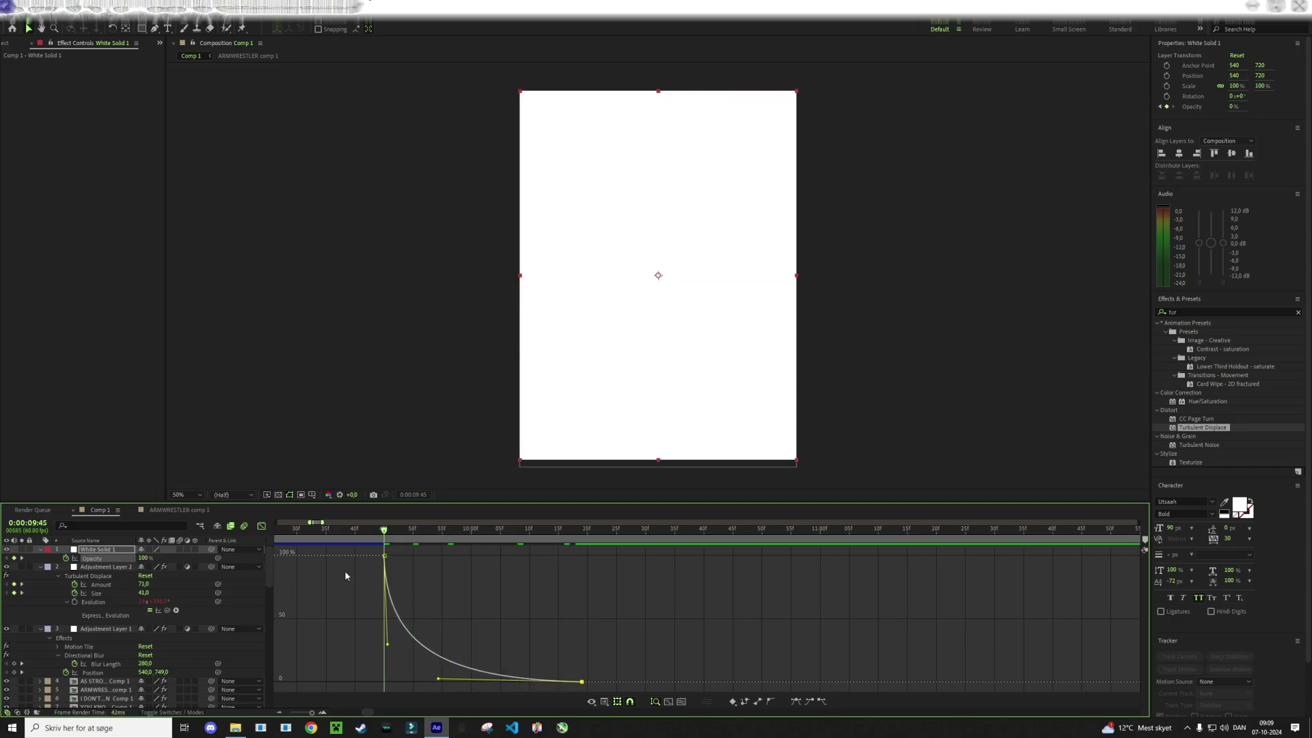
key("space")
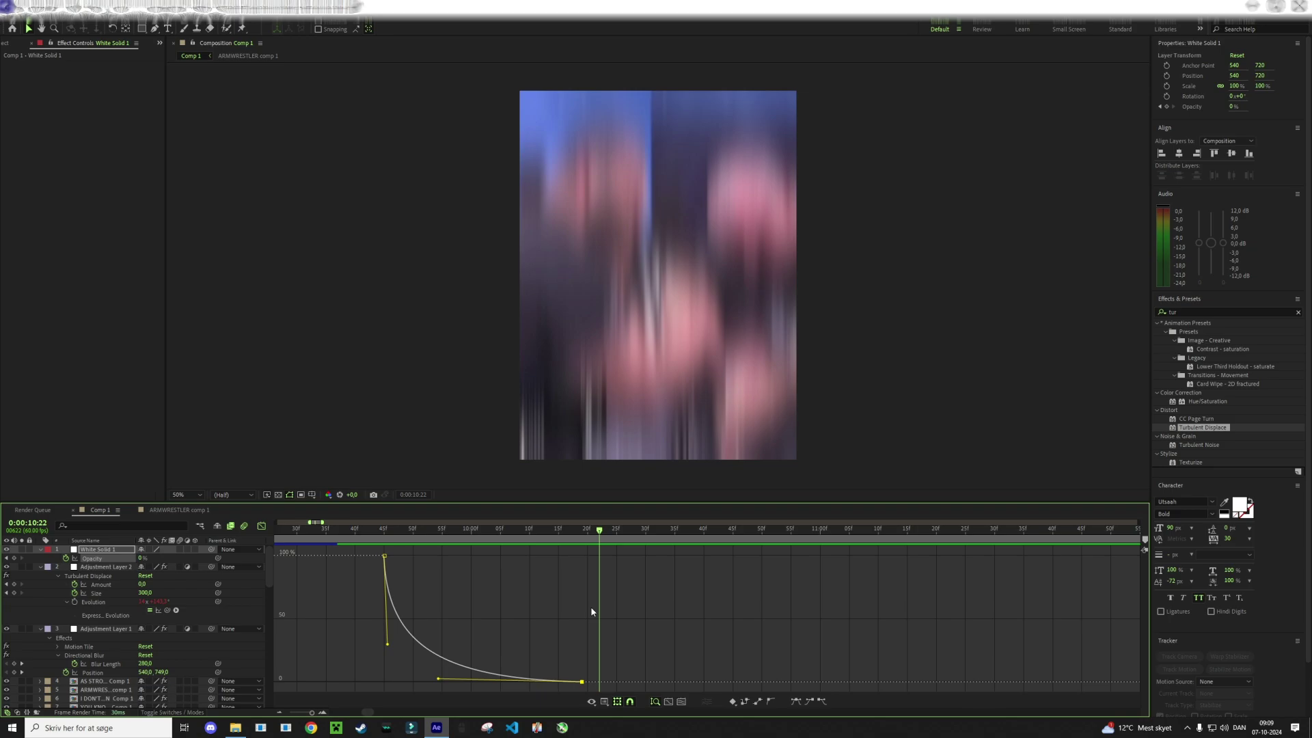
left_click(591, 605)
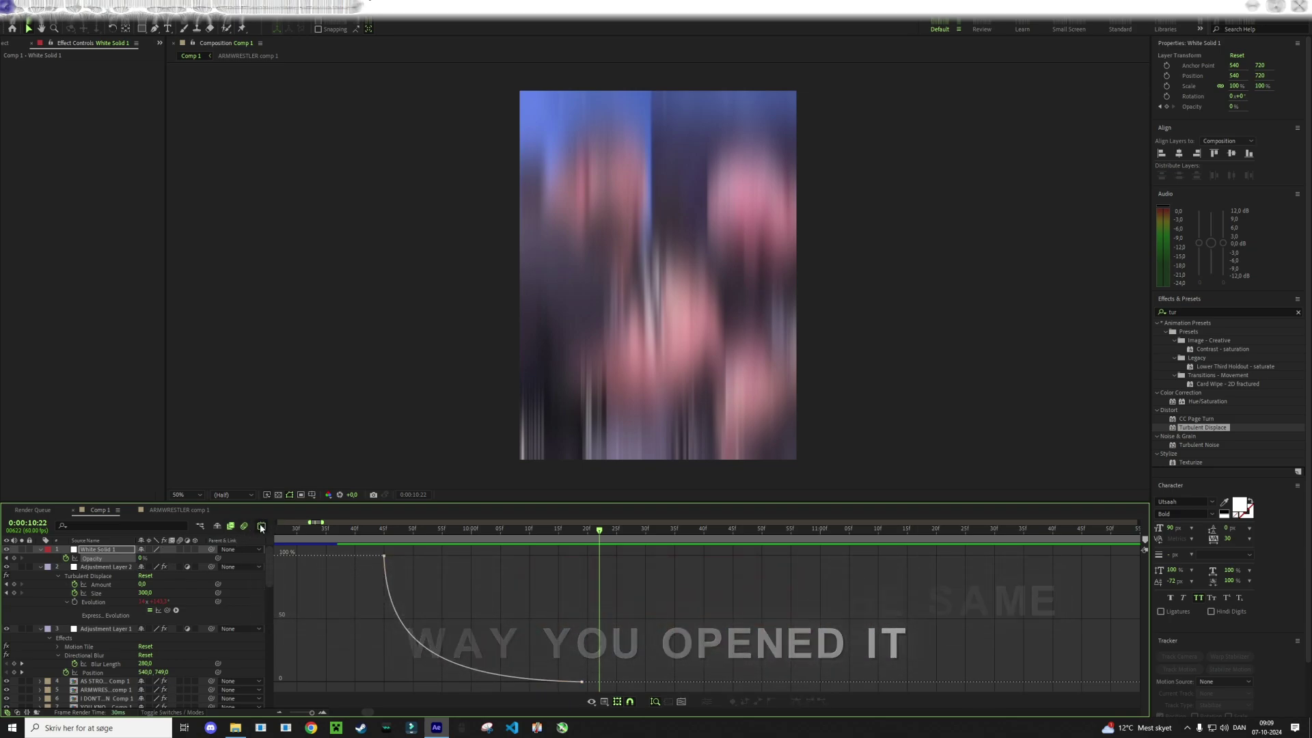
left_click(261, 525)
Collapse Adjustment Layer 2 and White Solid 1, then preview the following clips
left_click(595, 554)
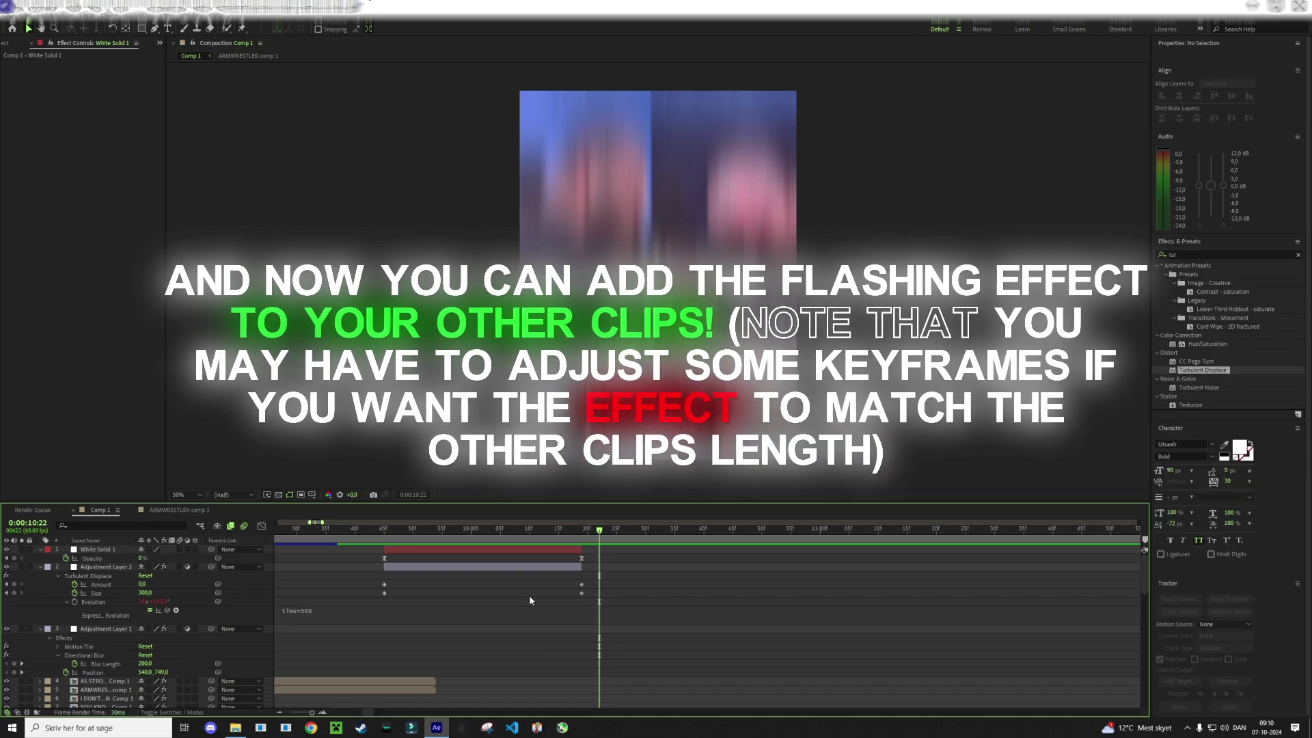
left_click(41, 567)
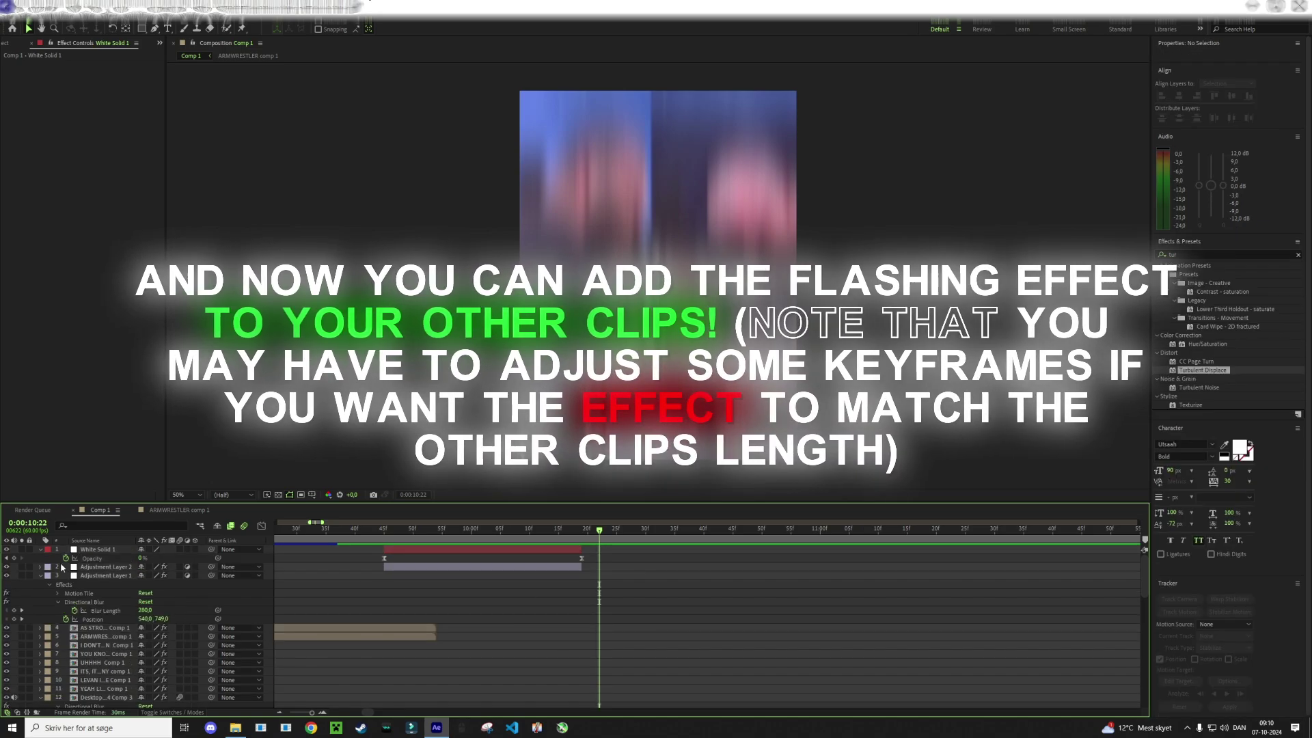
left_click(41, 549)
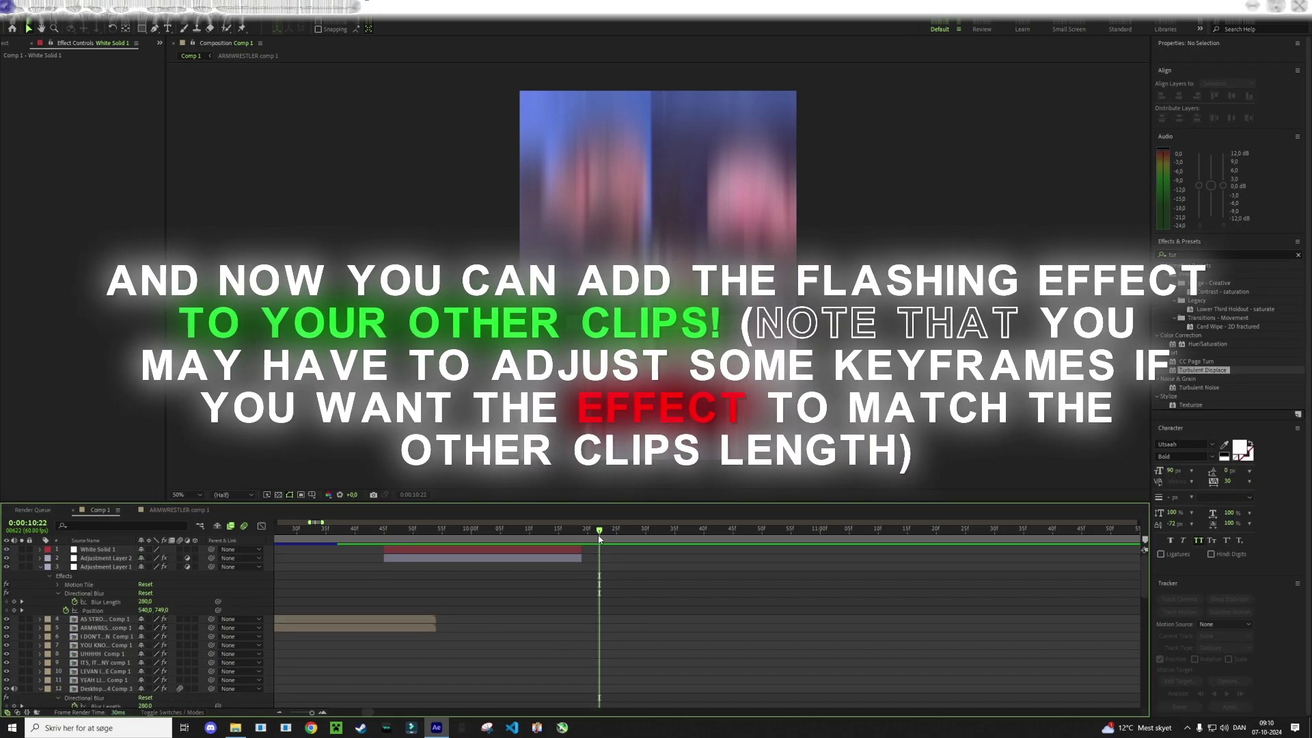
left_click_drag(599, 550, 338, 559)
key("space")
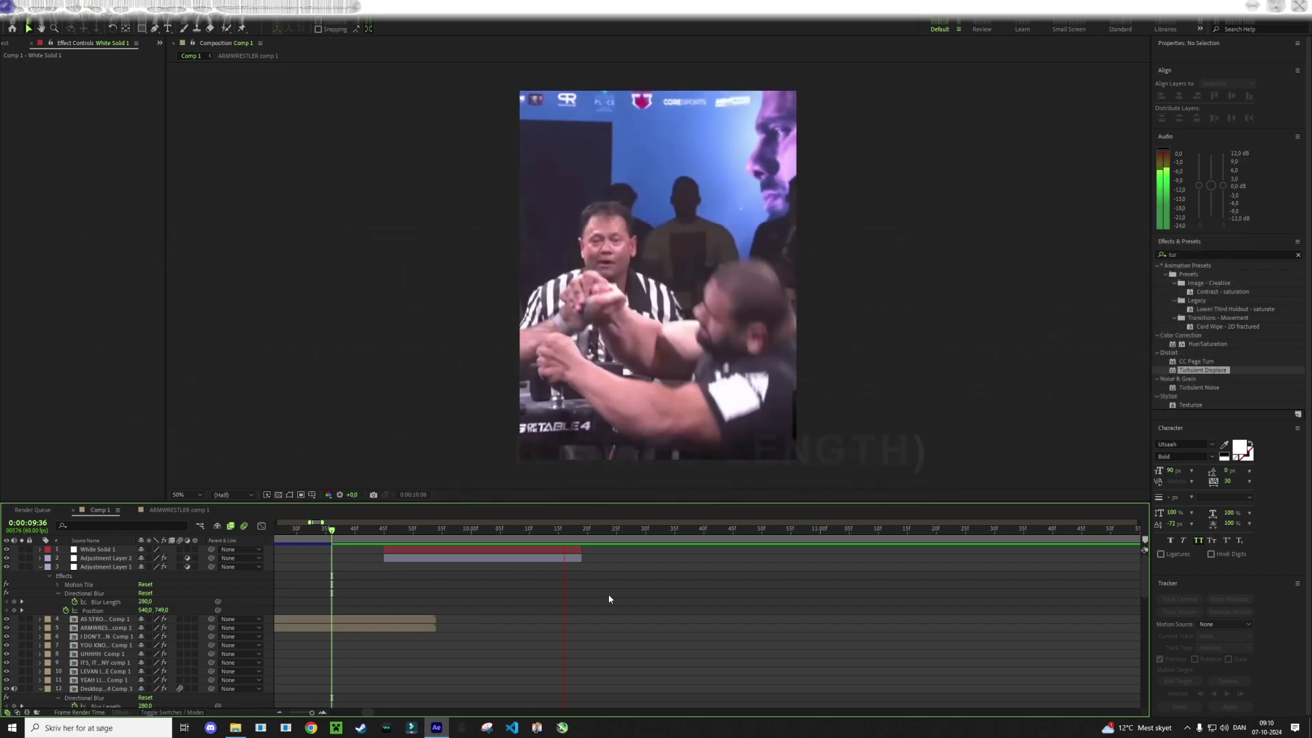
key("space")
scroll(666, 595, "down", 5)
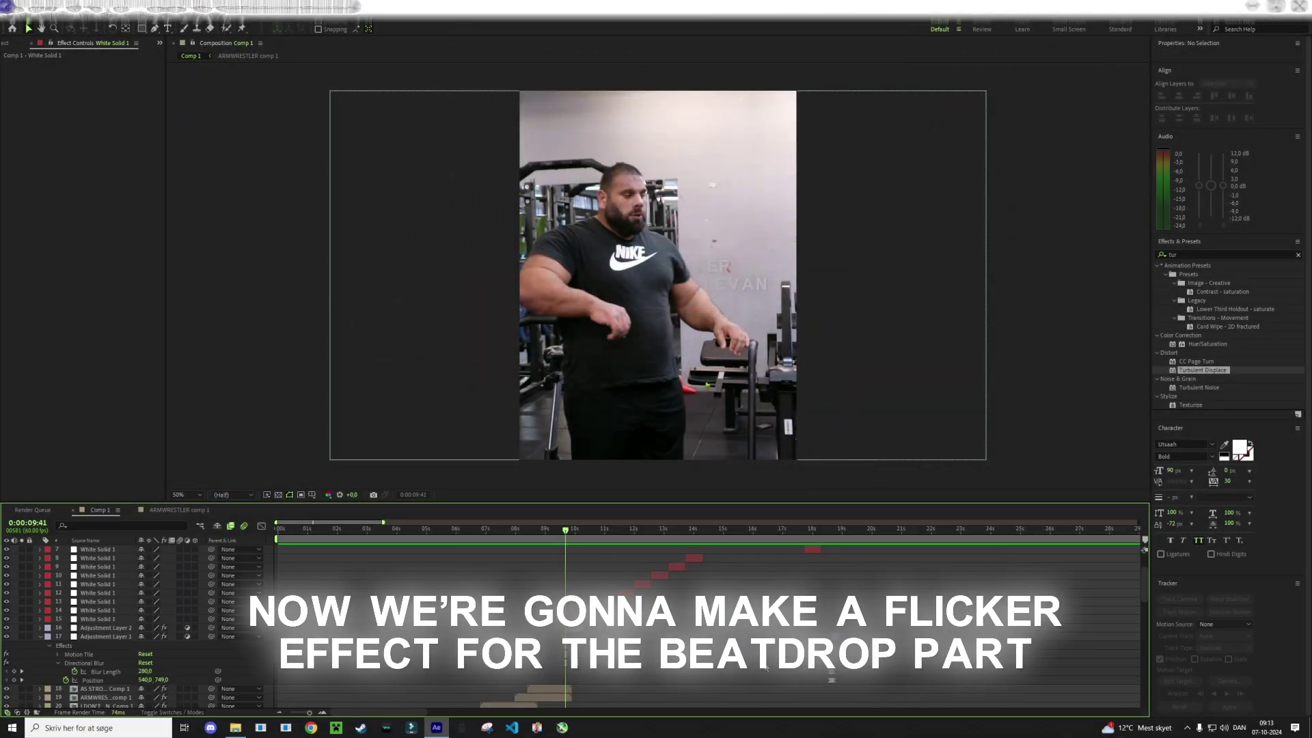
Add a black full-frame solid, Black Solid 1, and move the playhead to the beat drop
right_click(719, 654)
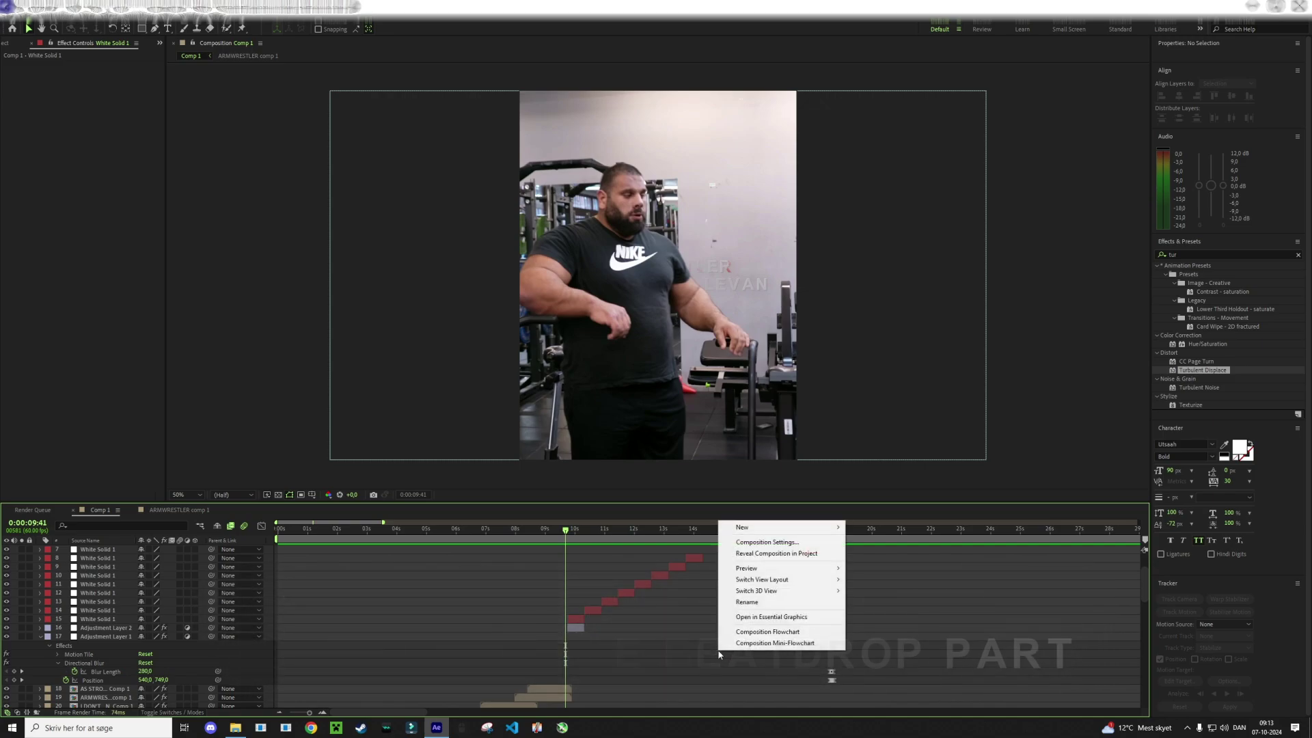
mouse_move(791, 532)
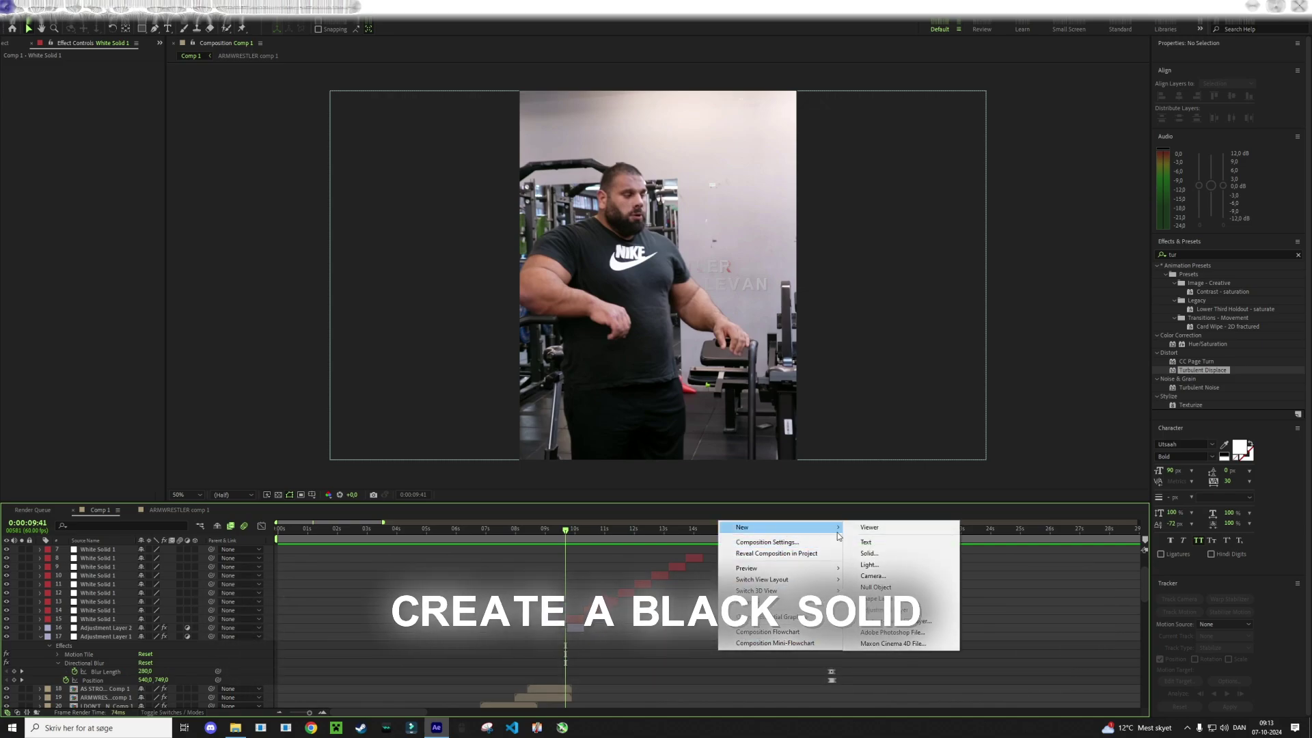
left_click(866, 554)
left_click(652, 427)
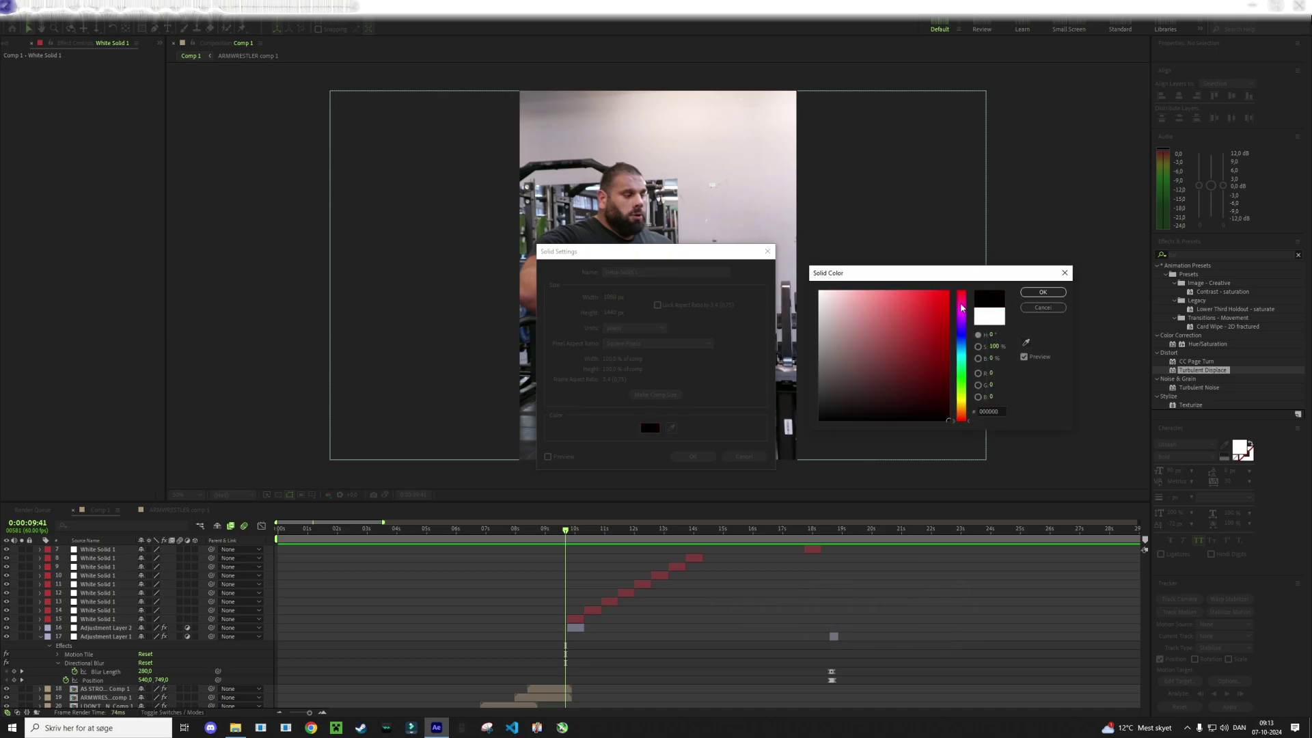
left_click(1042, 292)
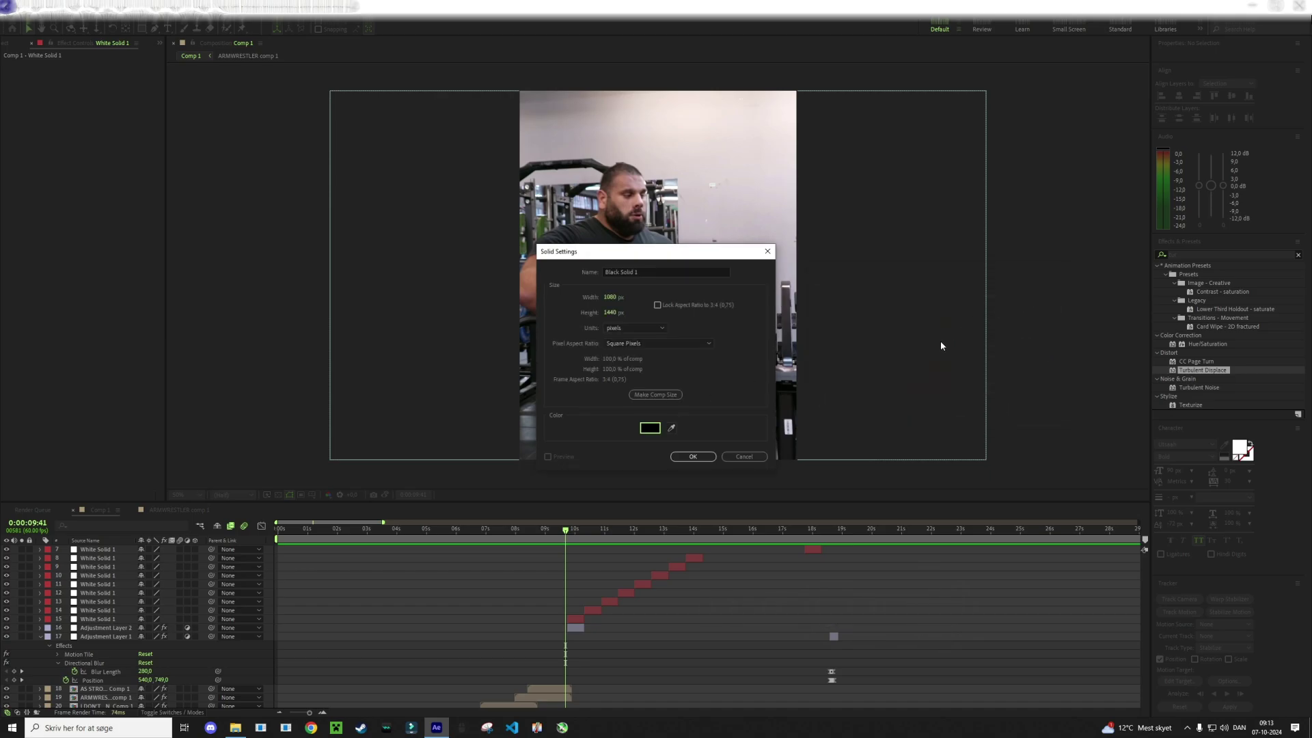
left_click(696, 459)
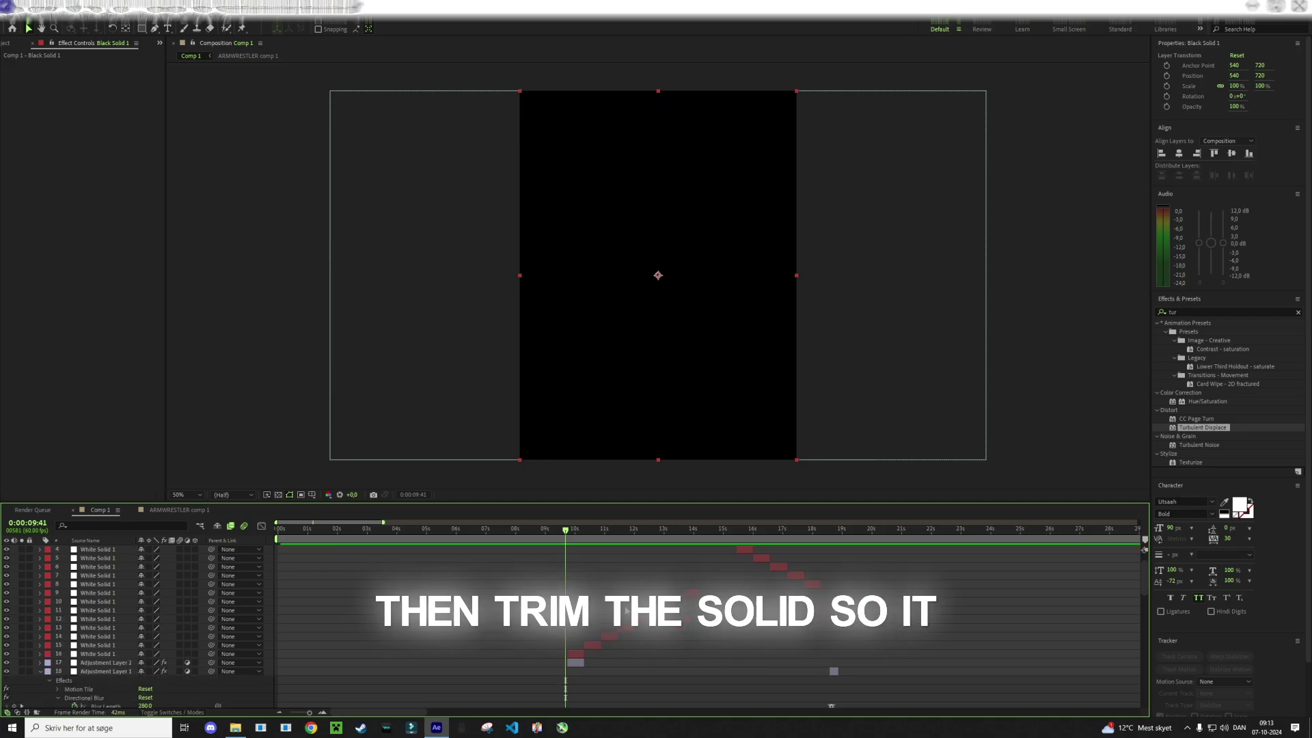
left_click(322, 713)
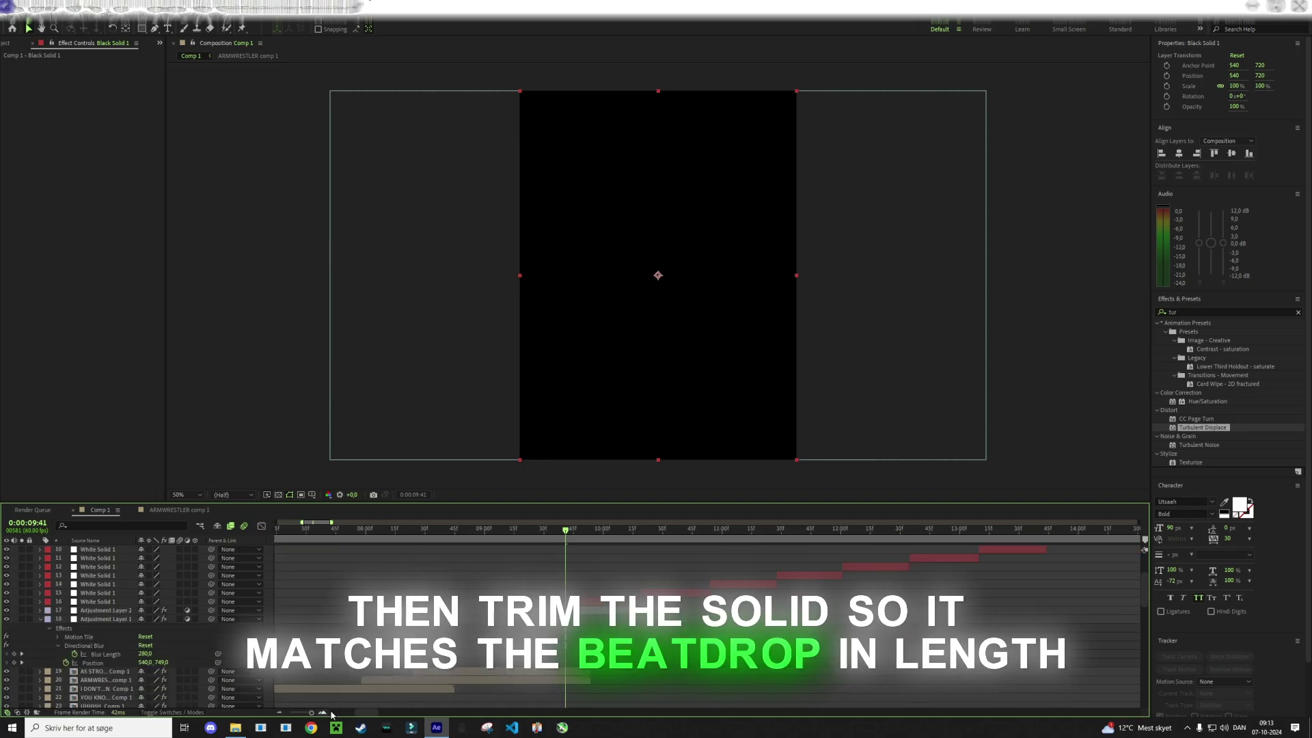
left_click(572, 537)
Move the playhead to the end of the beat drop and clear the layer selection
scroll(592, 555, "up", 5)
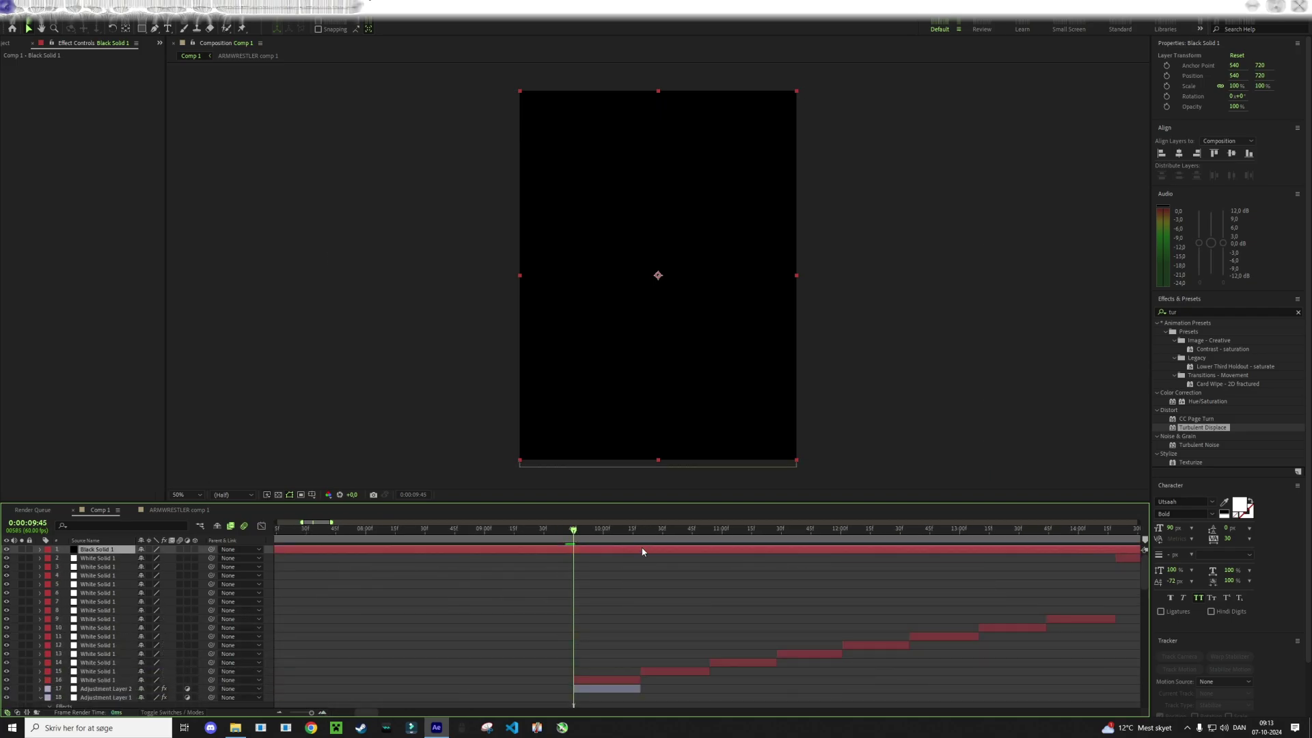
left_click(239, 710)
scroll(842, 563, "up", 5, "alt")
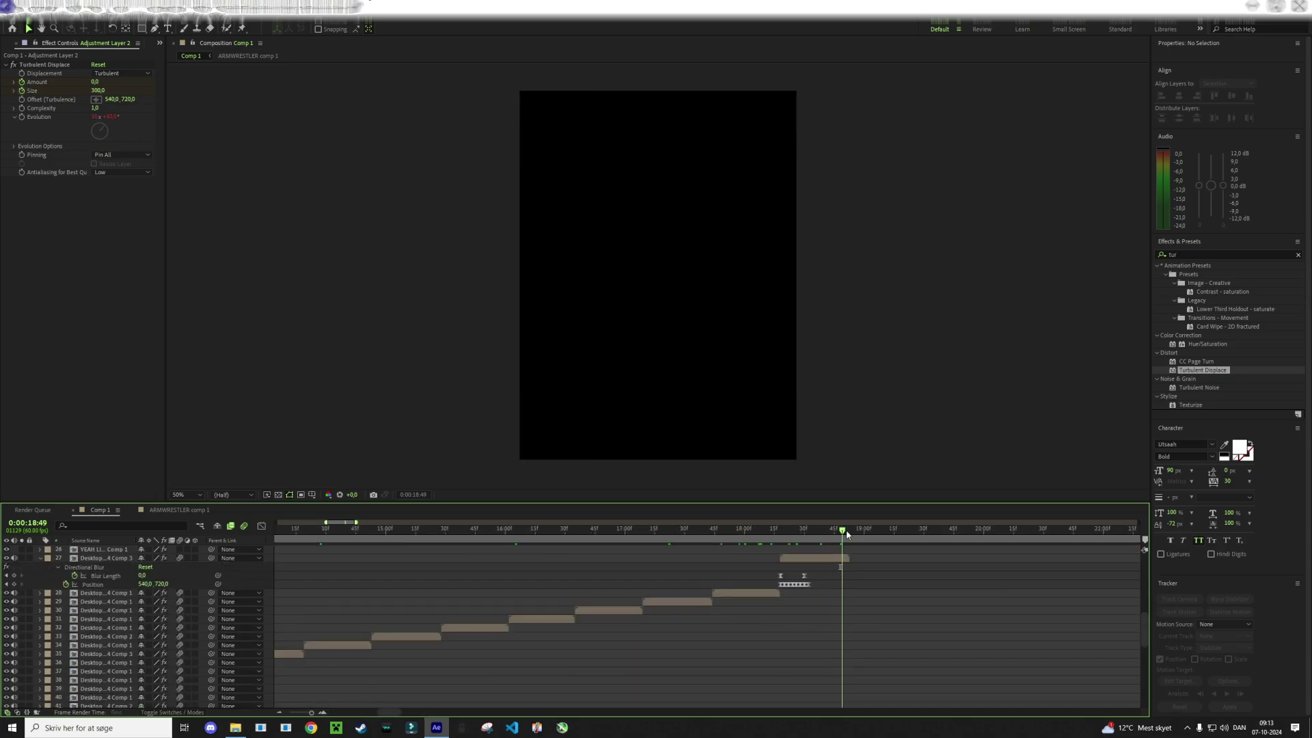
left_click_drag(852, 566, 778, 566)
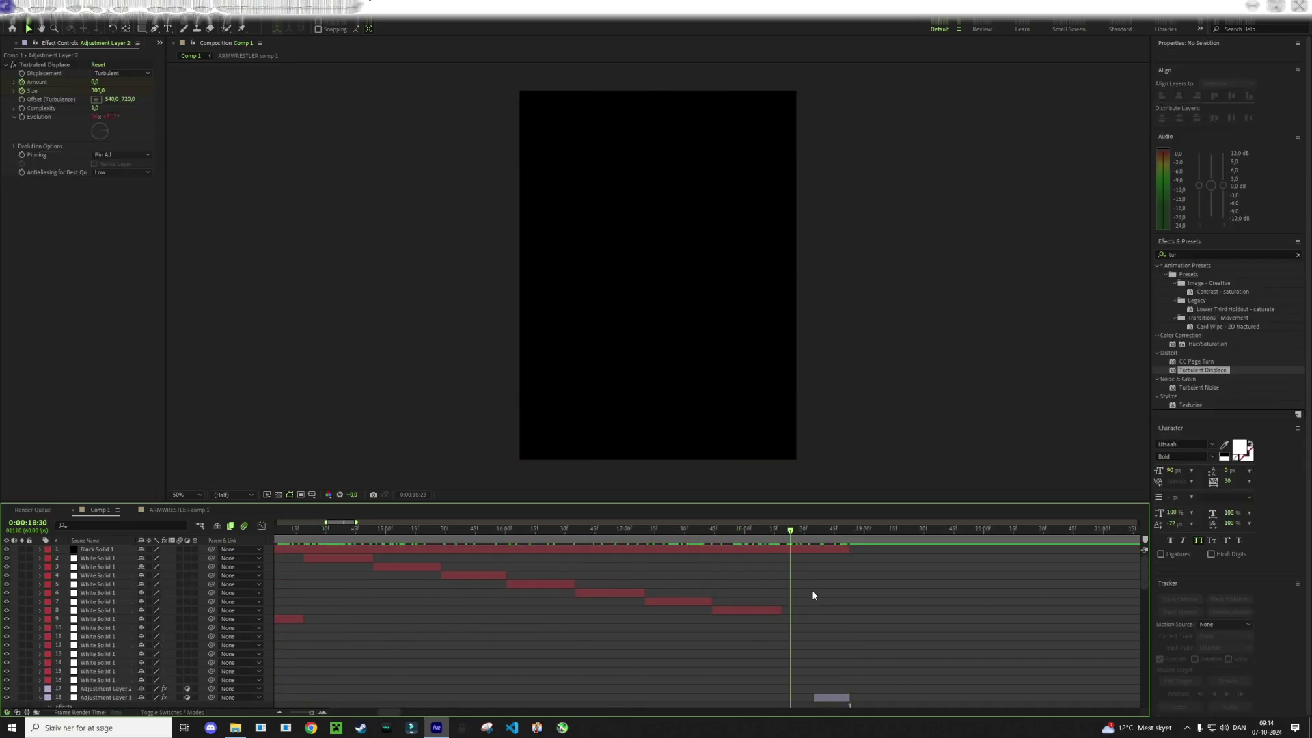
key("k")
scroll(600, 609, "down", 5, "alt")
left_click(803, 610)
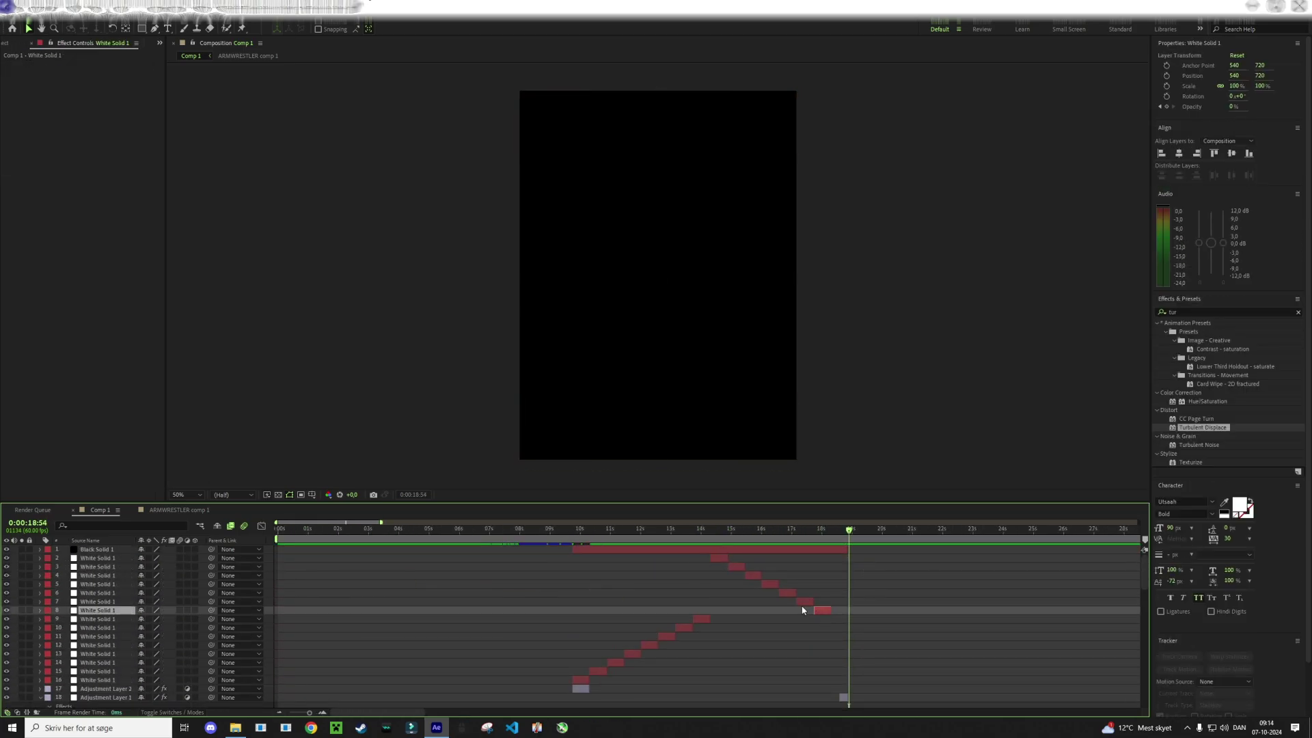
left_click_drag(803, 610, 755, 579)
left_click(423, 711)
Give Black Solid 1's Opacity the flicker expression wiggle(15, 10)-90
left_click(496, 551)
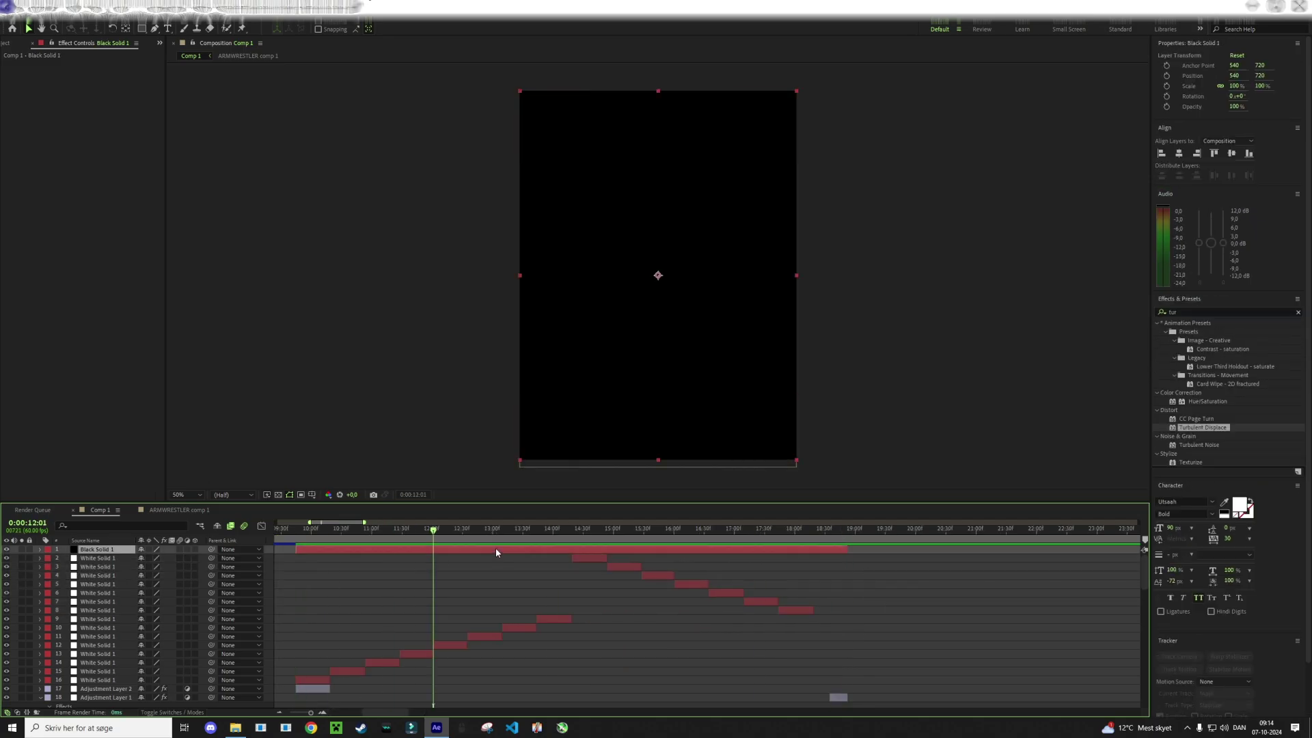
right_click(496, 552)
key("Escape")
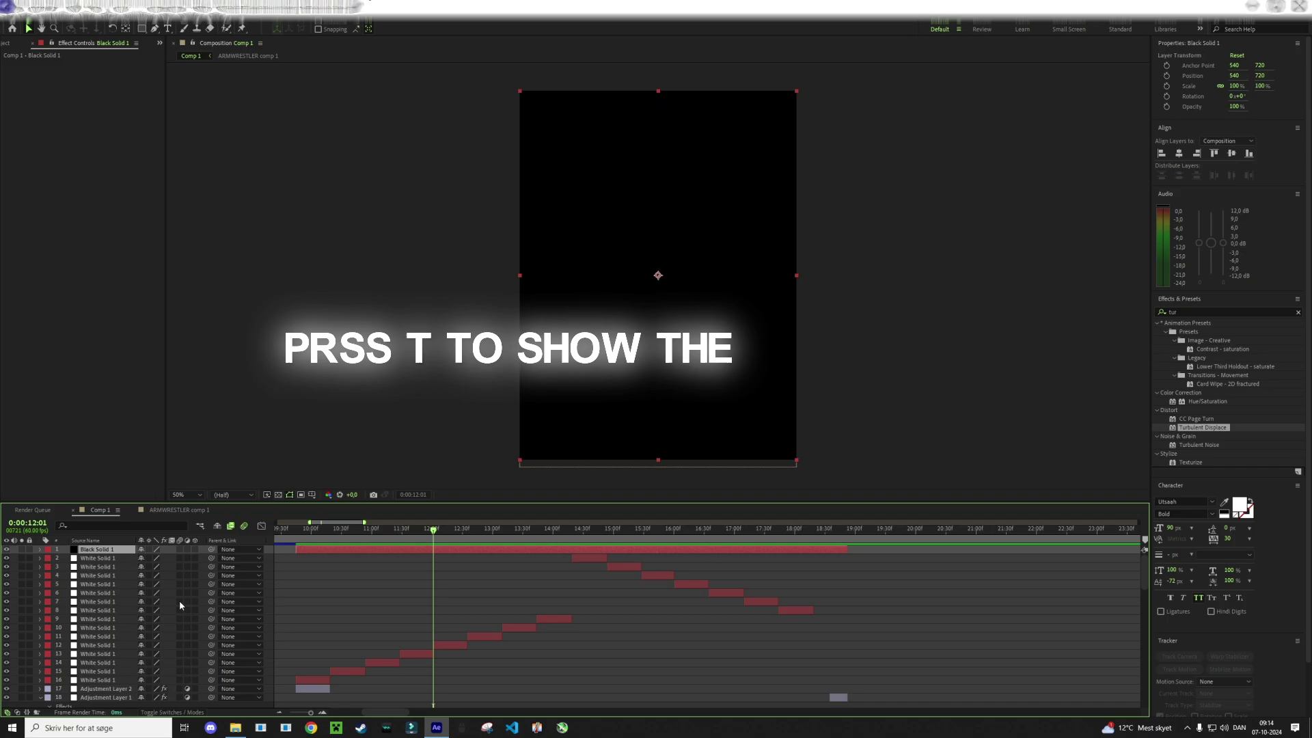
key("t")
left_click(65, 559, "alt")
type("wiggle (15, 10)-90")
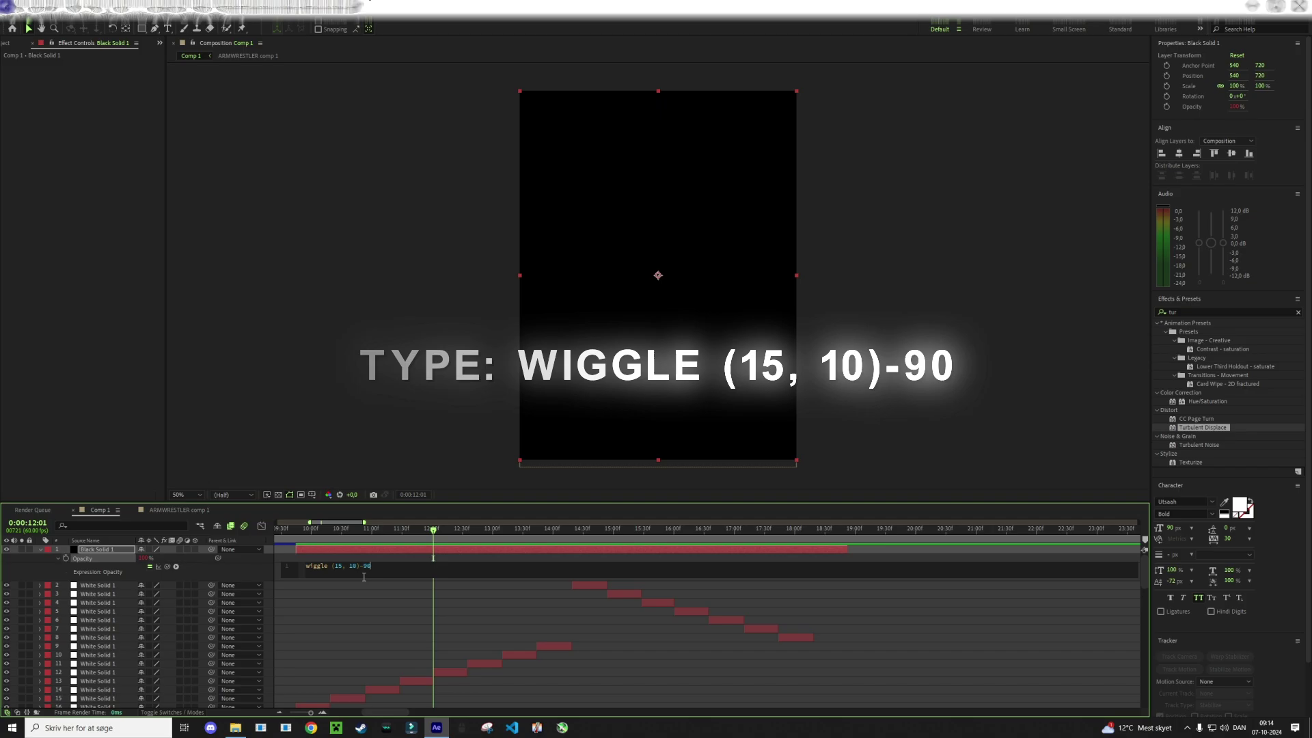
left_click(409, 598)
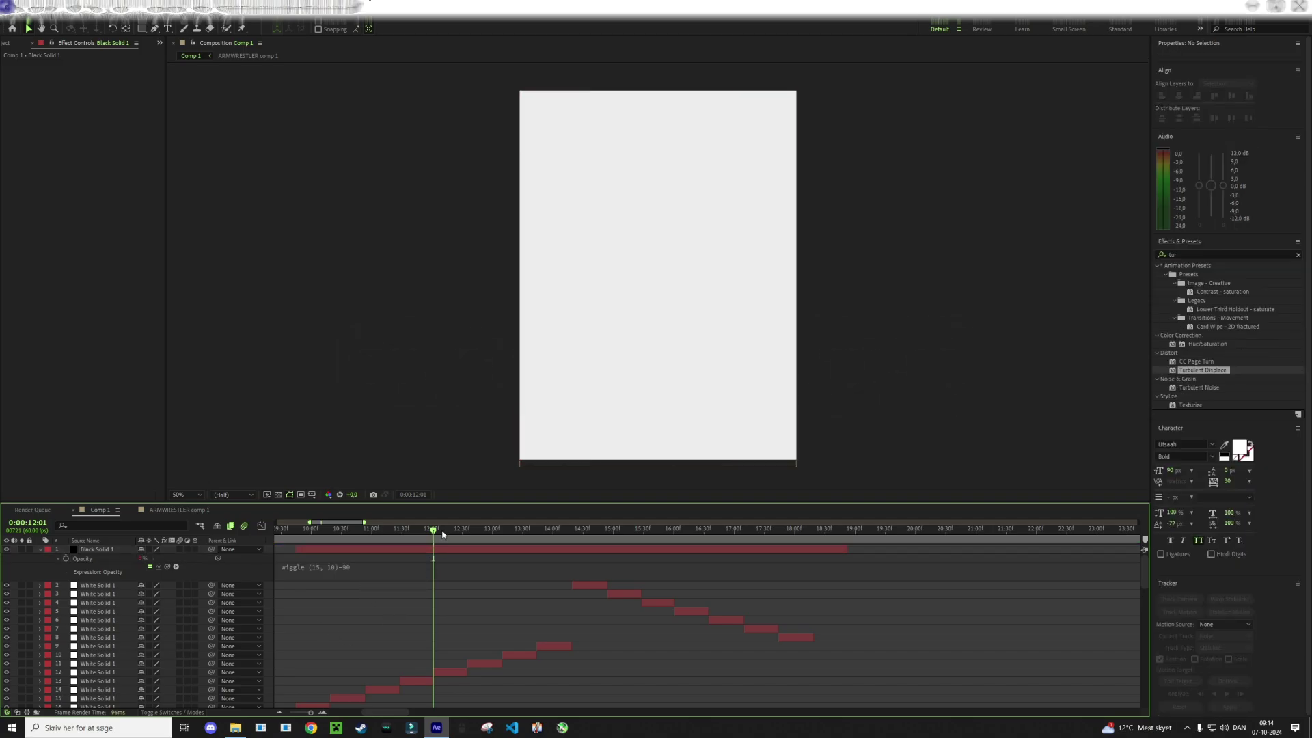
mouse_move(433, 530)
left_mouse_down()
mouse_move(540, 539)
mouse_move(521, 545)
left_mouse_up()
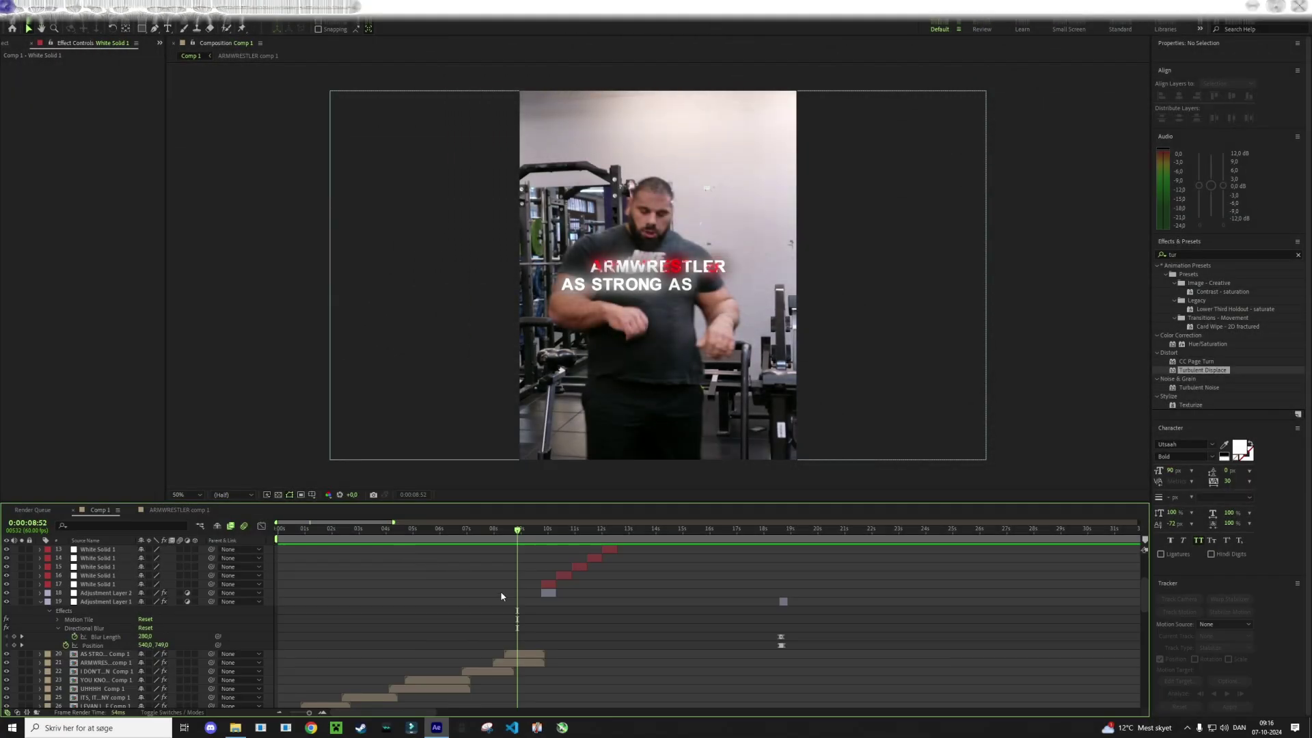
Add a new adjustment layer trimmed to end on the edit's last frame
scroll(501, 596, "up", 4)
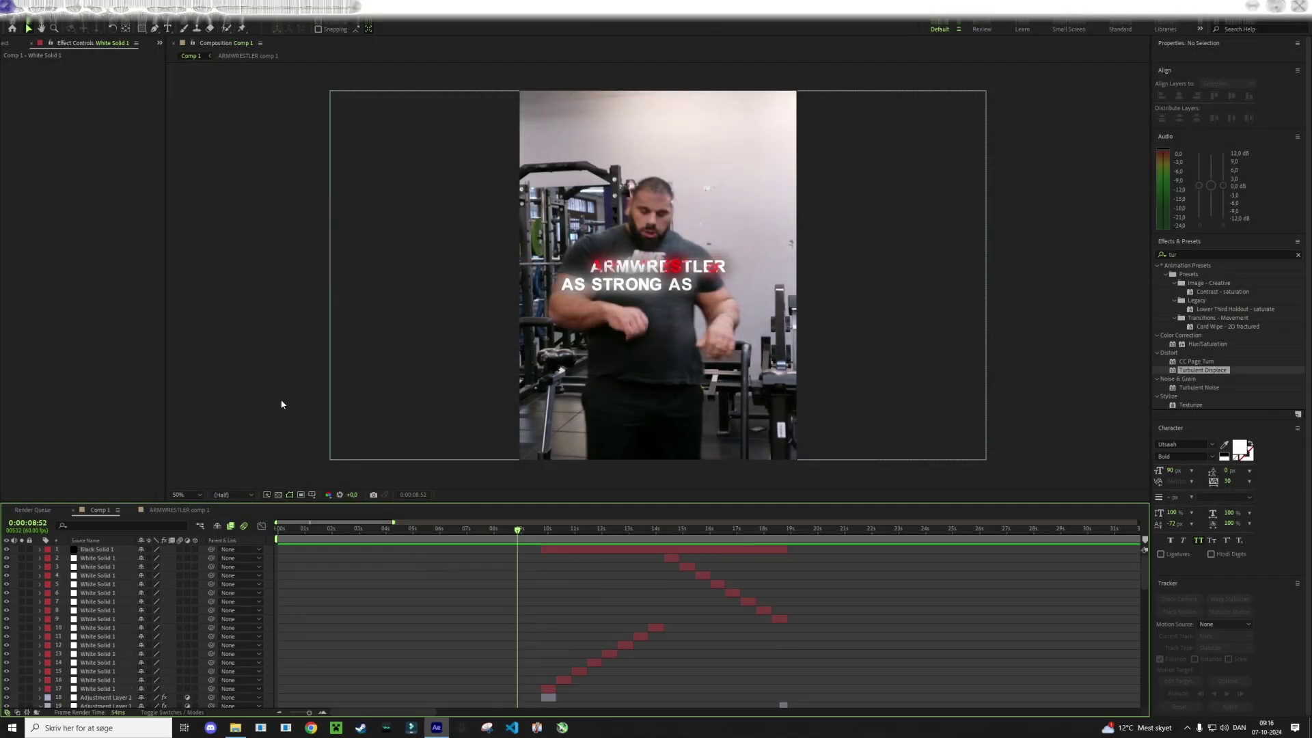
left_click(87, 14)
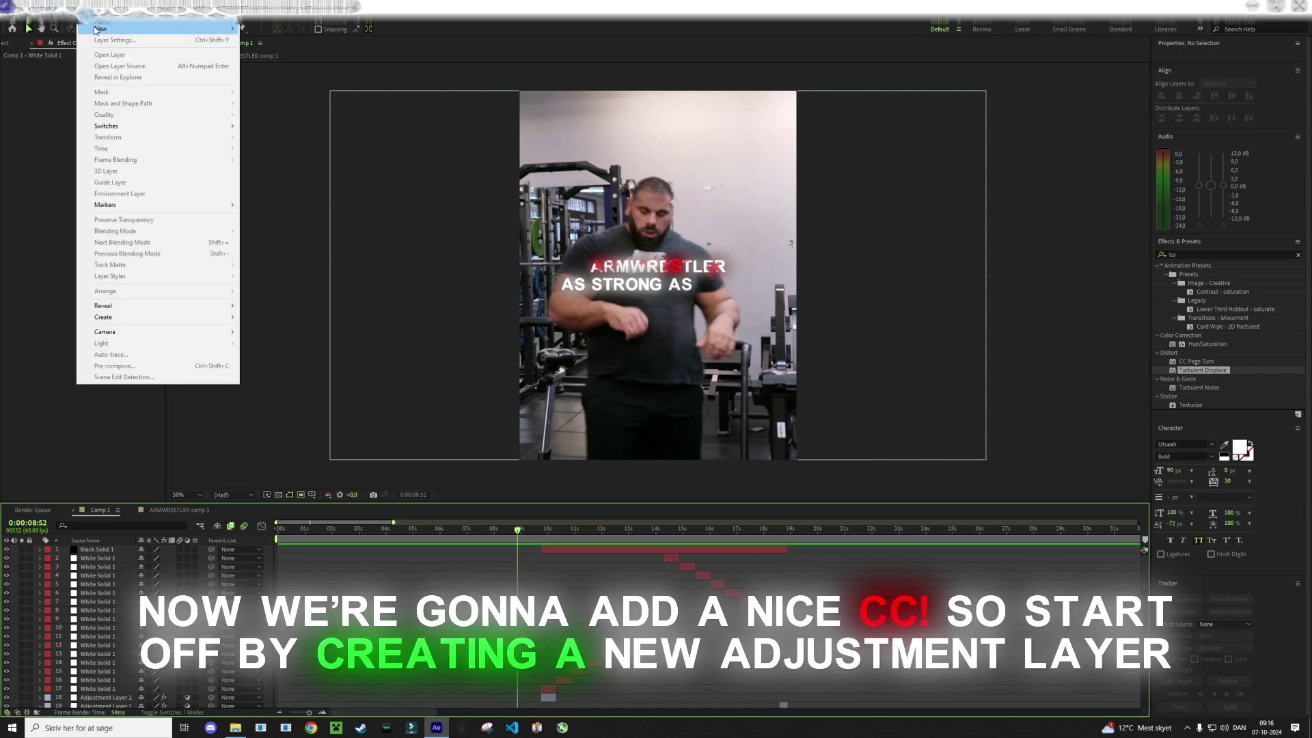
mouse_move(164, 29)
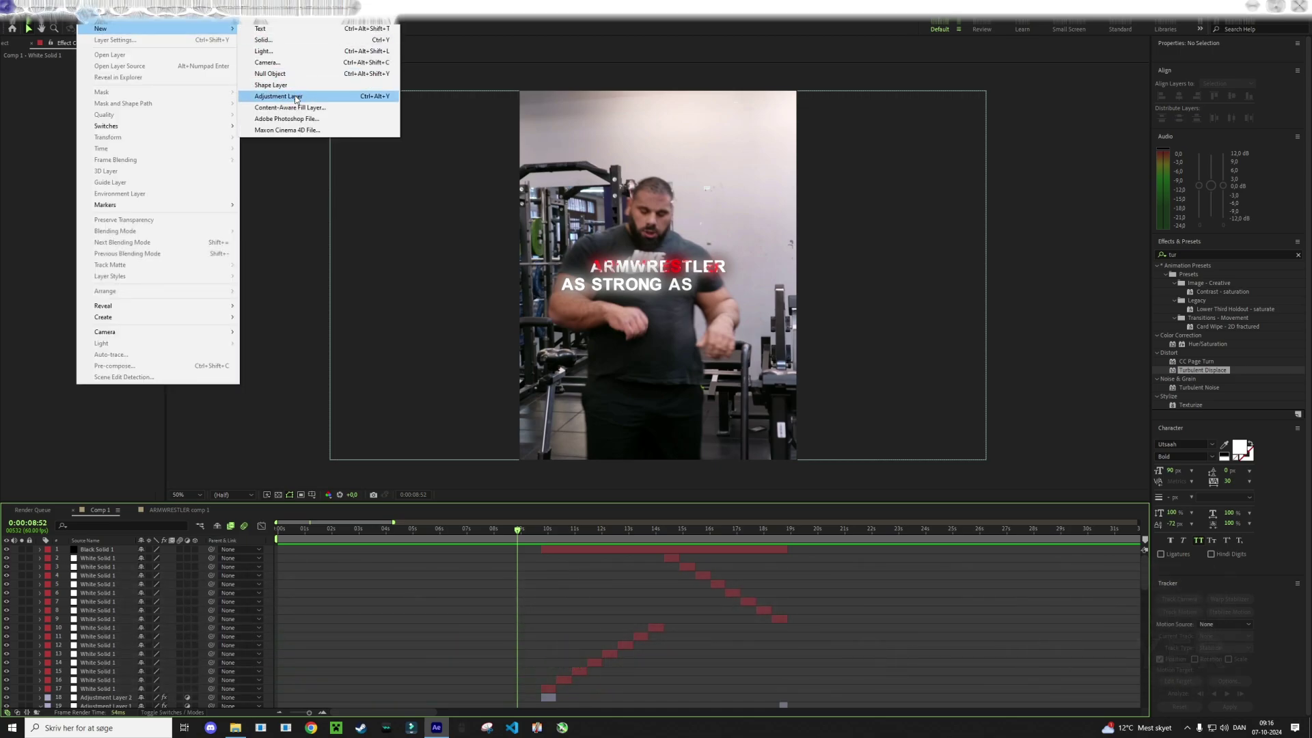
left_click(296, 100)
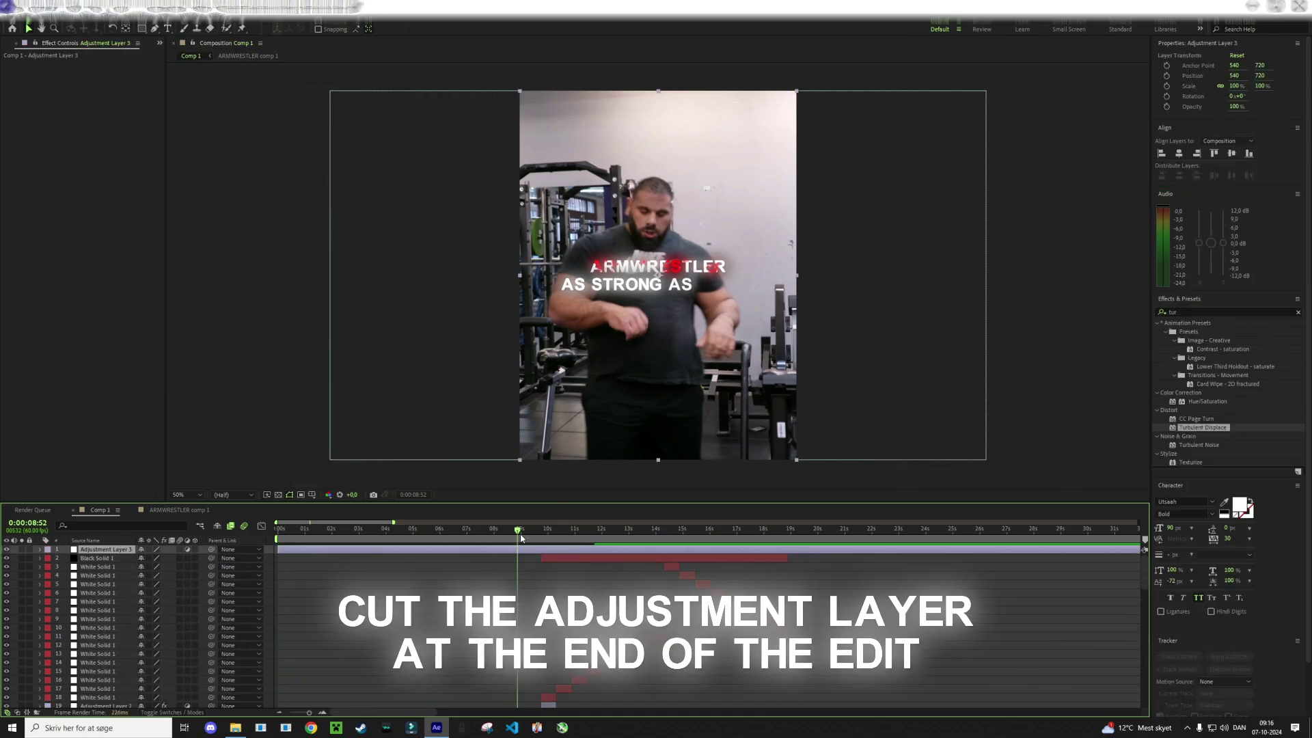
left_click(793, 529)
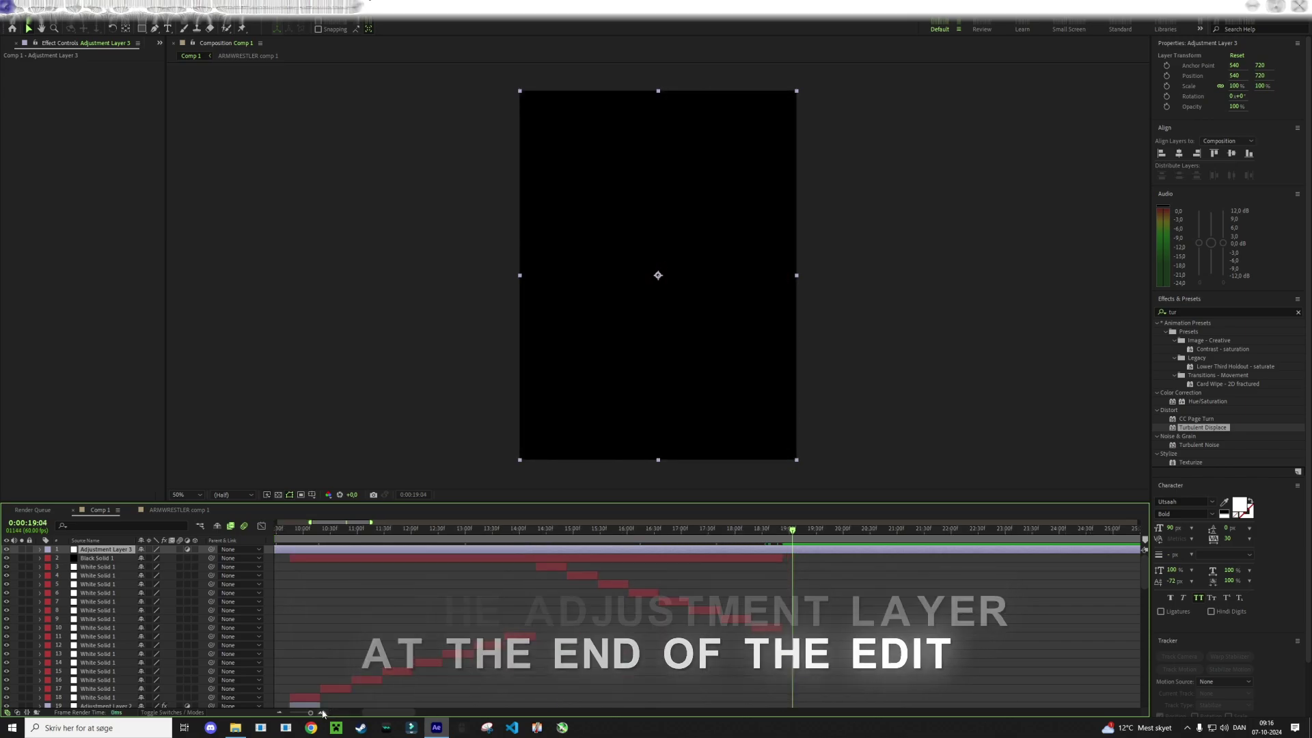
key("semicolon")
key("k")
key("alt+bracketright")
key("semicolon")
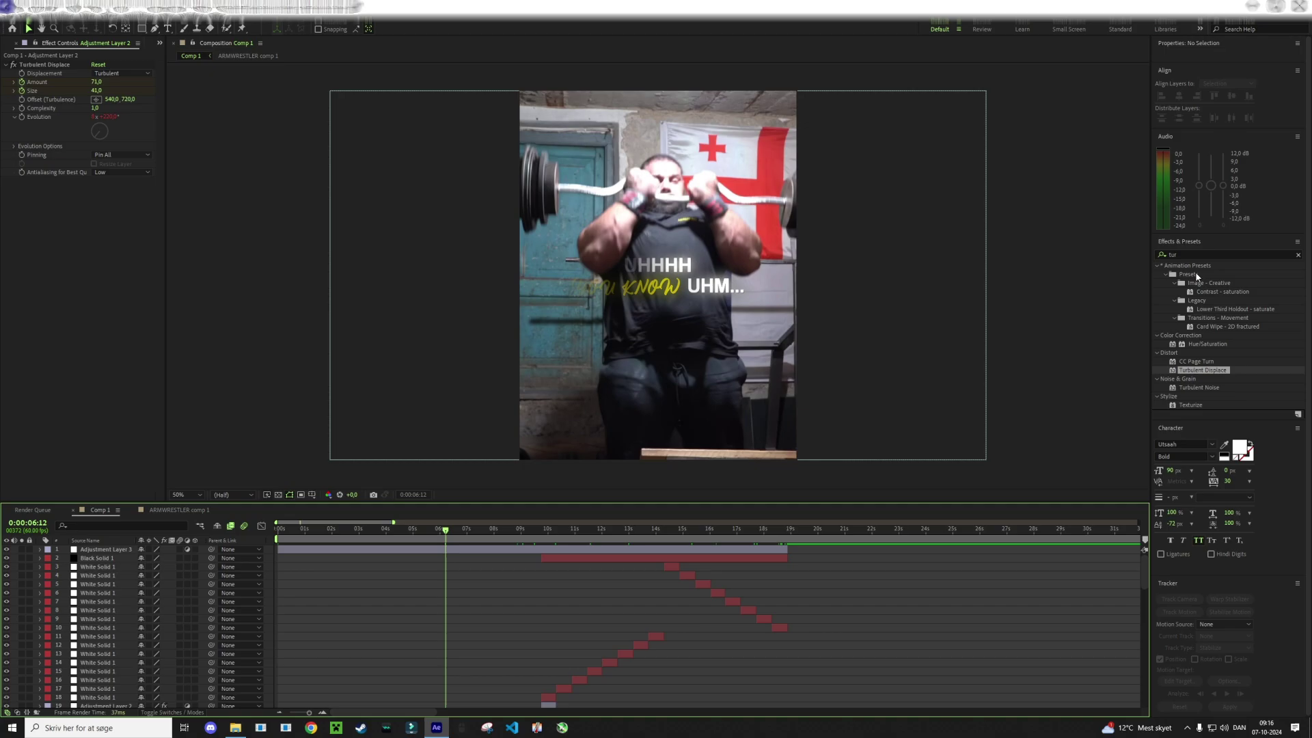
Apply the saved Dark CC preset to Adjustment Layer 3
left_click(1296, 256)
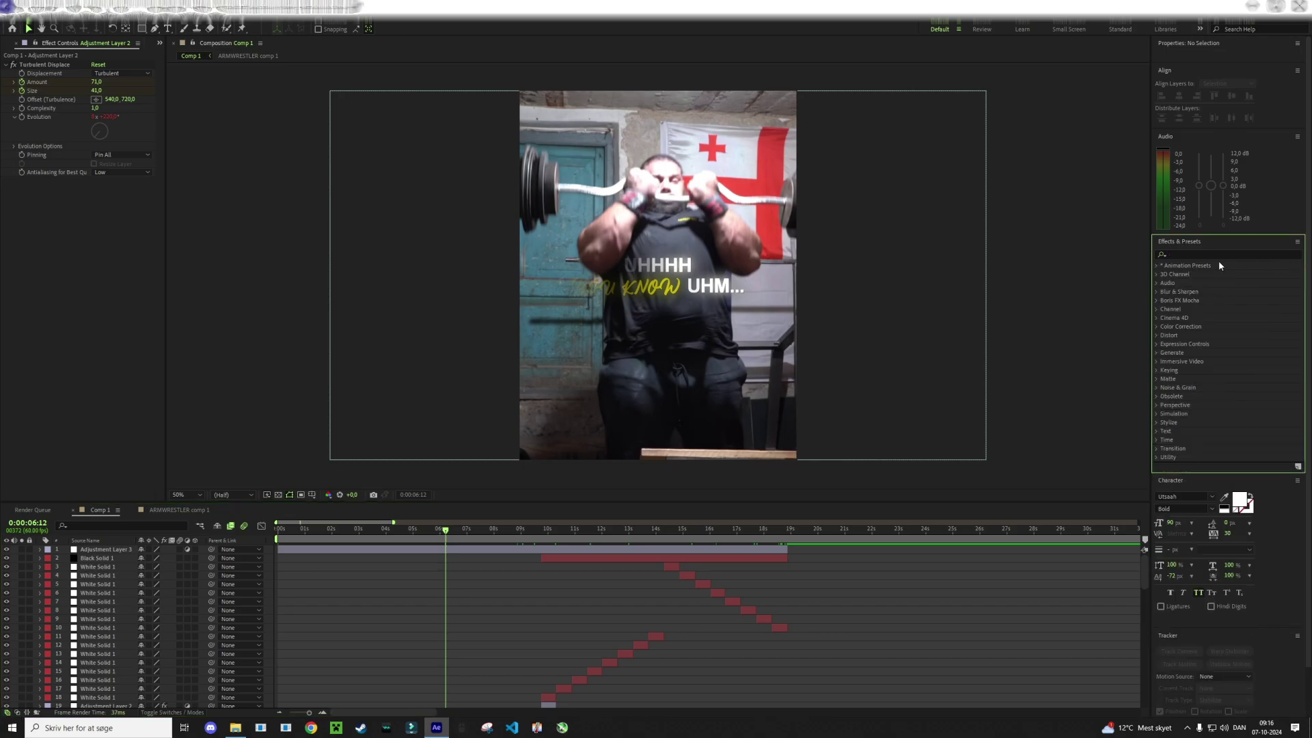
left_click(1157, 266)
left_click(1165, 283)
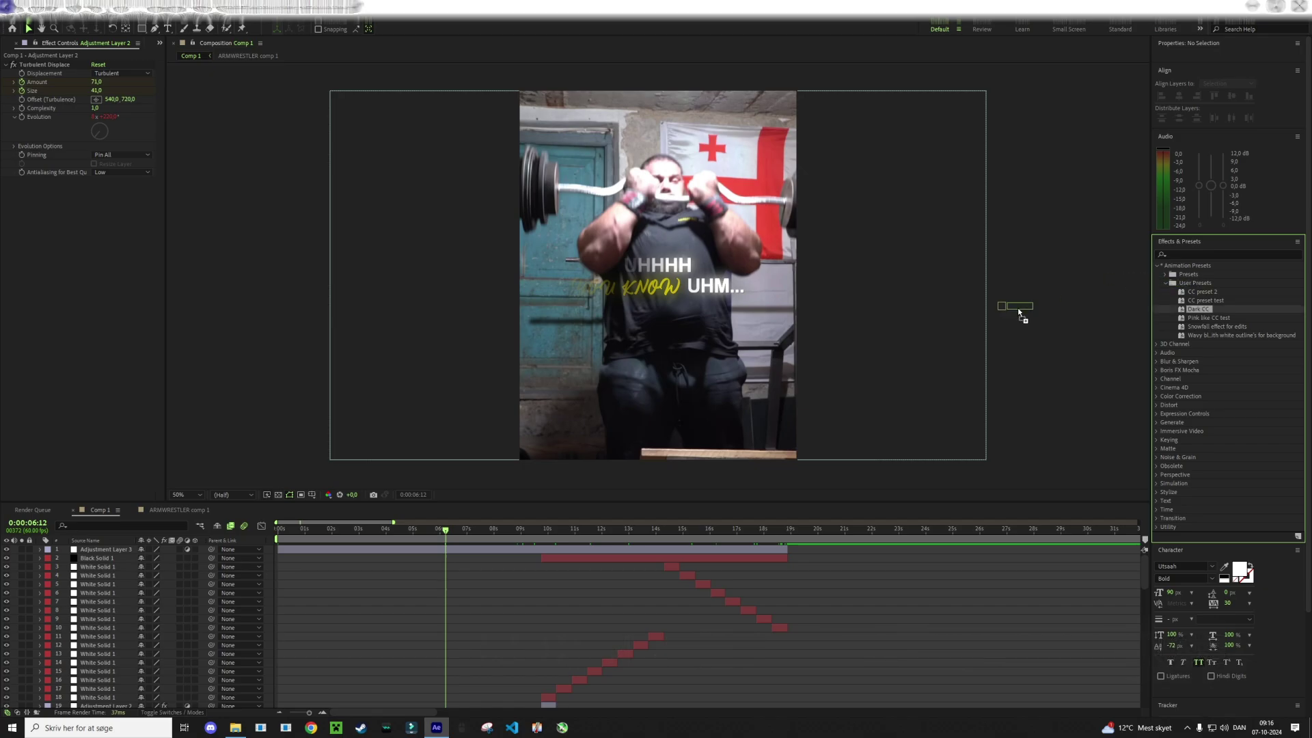
left_click_drag(727, 546, 725, 547)
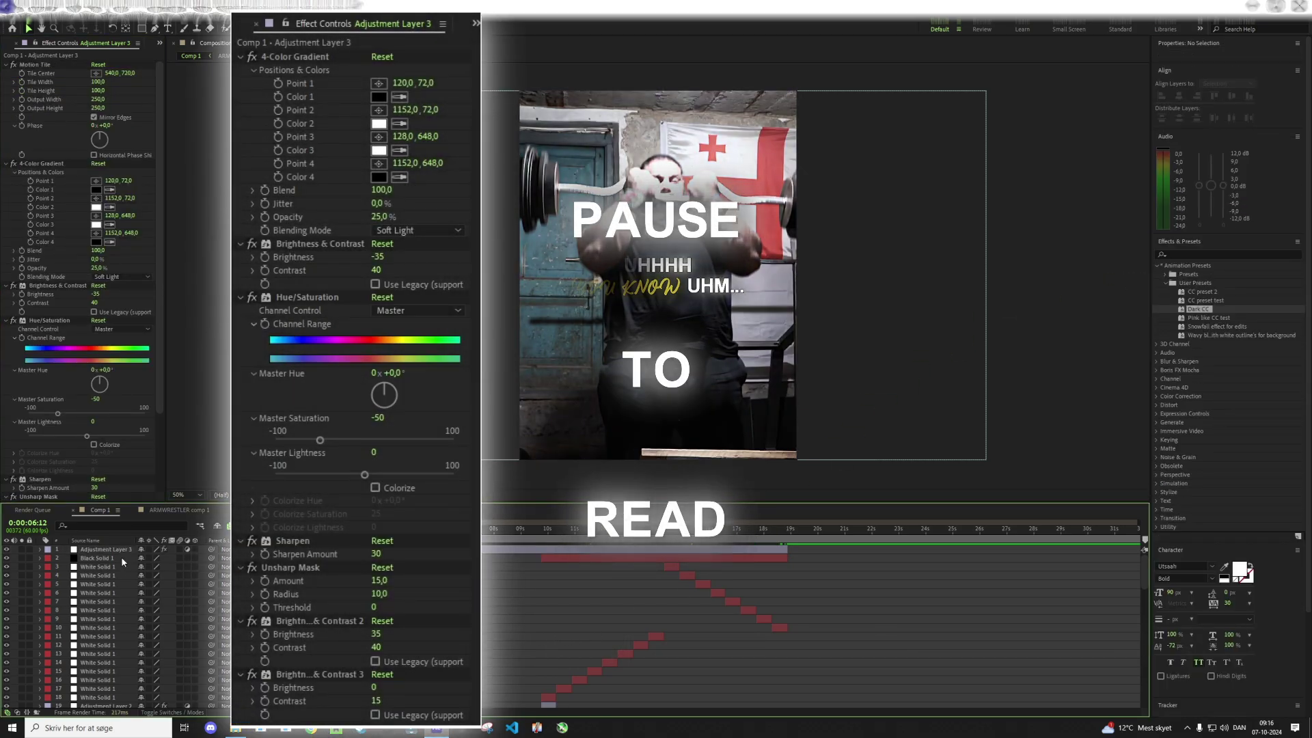
Drag Adjustment Layer 3 below the text comp layers to become layer 28
left_click_drag(104, 552, 97, 636)
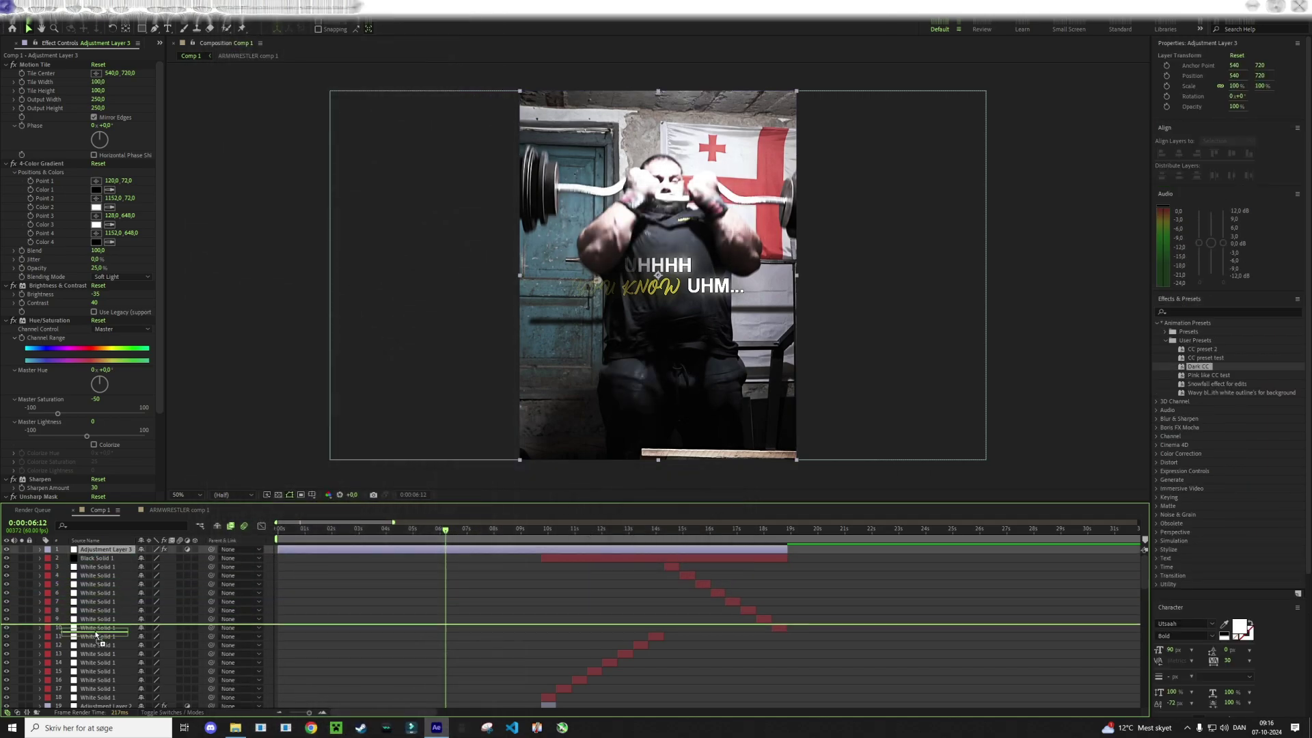
left_click_drag(92, 711, 97, 684)
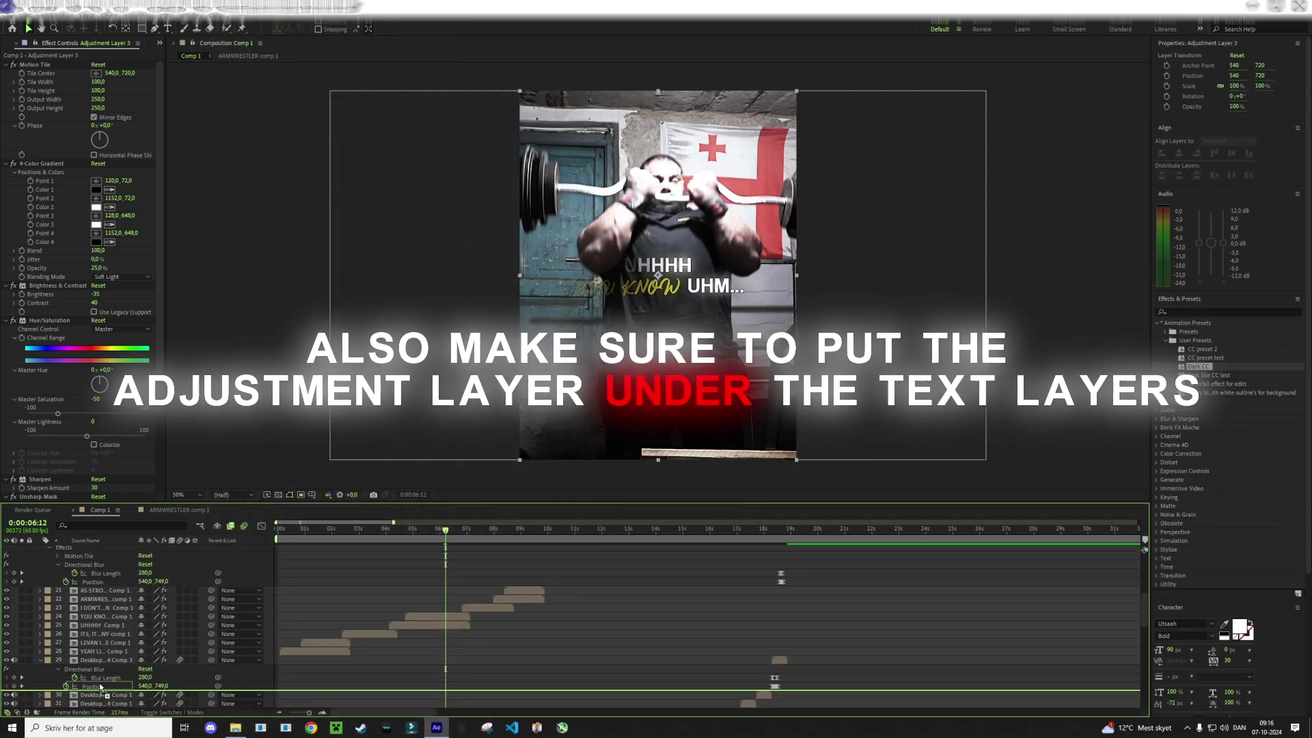
left_click_drag(97, 683, 110, 653)
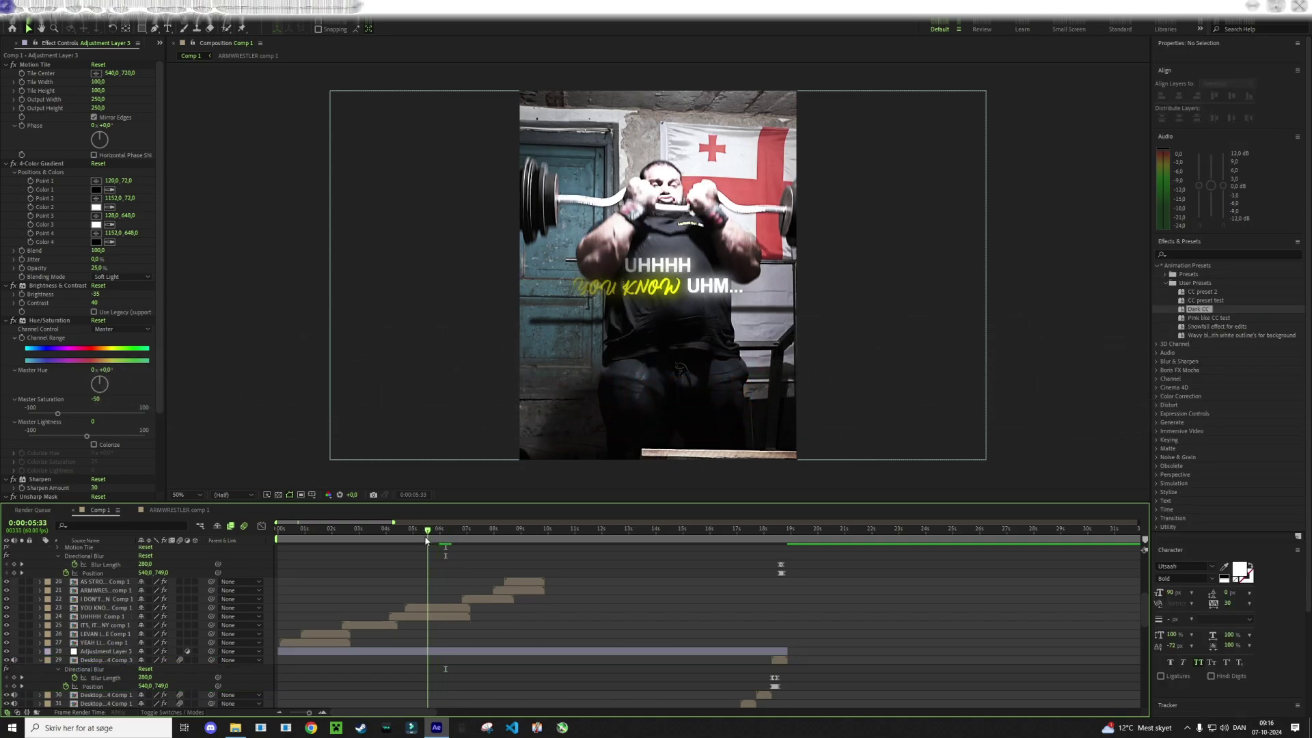
mouse_move(445, 530)
left_mouse_down()
mouse_move(277, 573)
mouse_move(446, 548)
left_mouse_up()
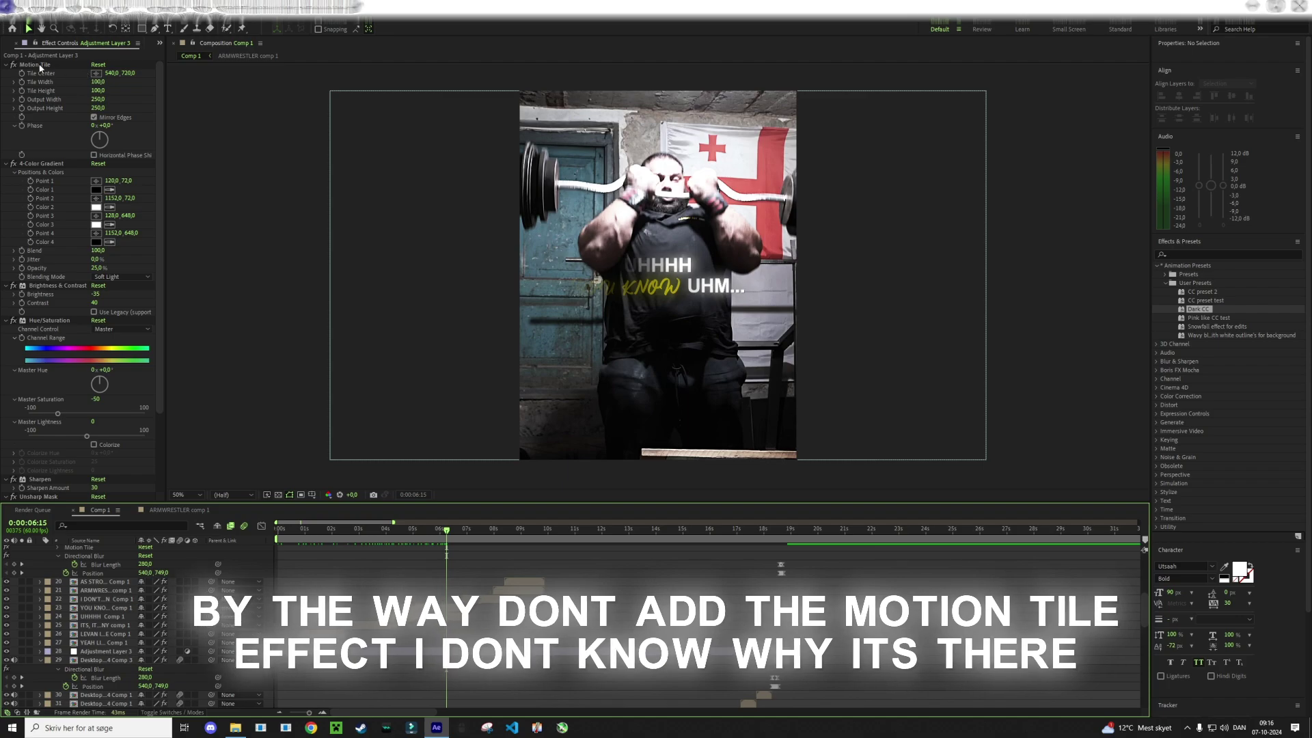
left_click(38, 64)
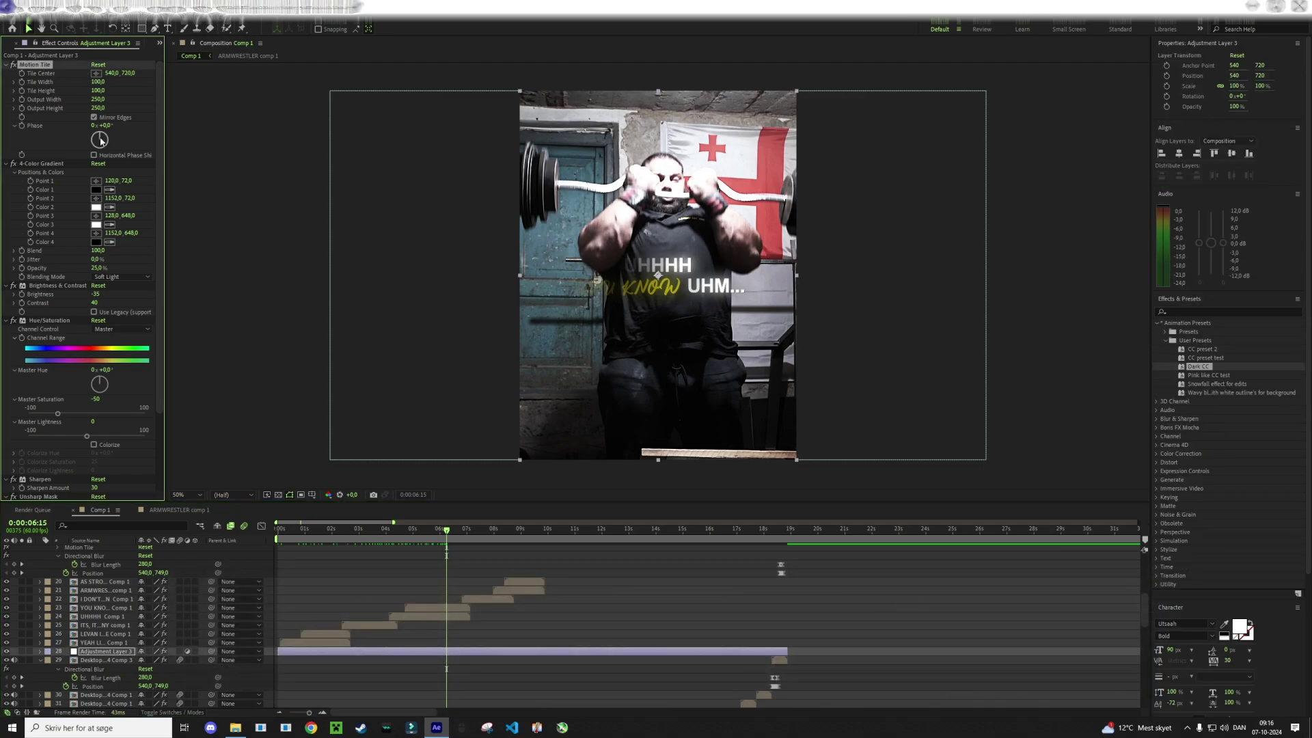
scroll(59, 125, "down", 3)
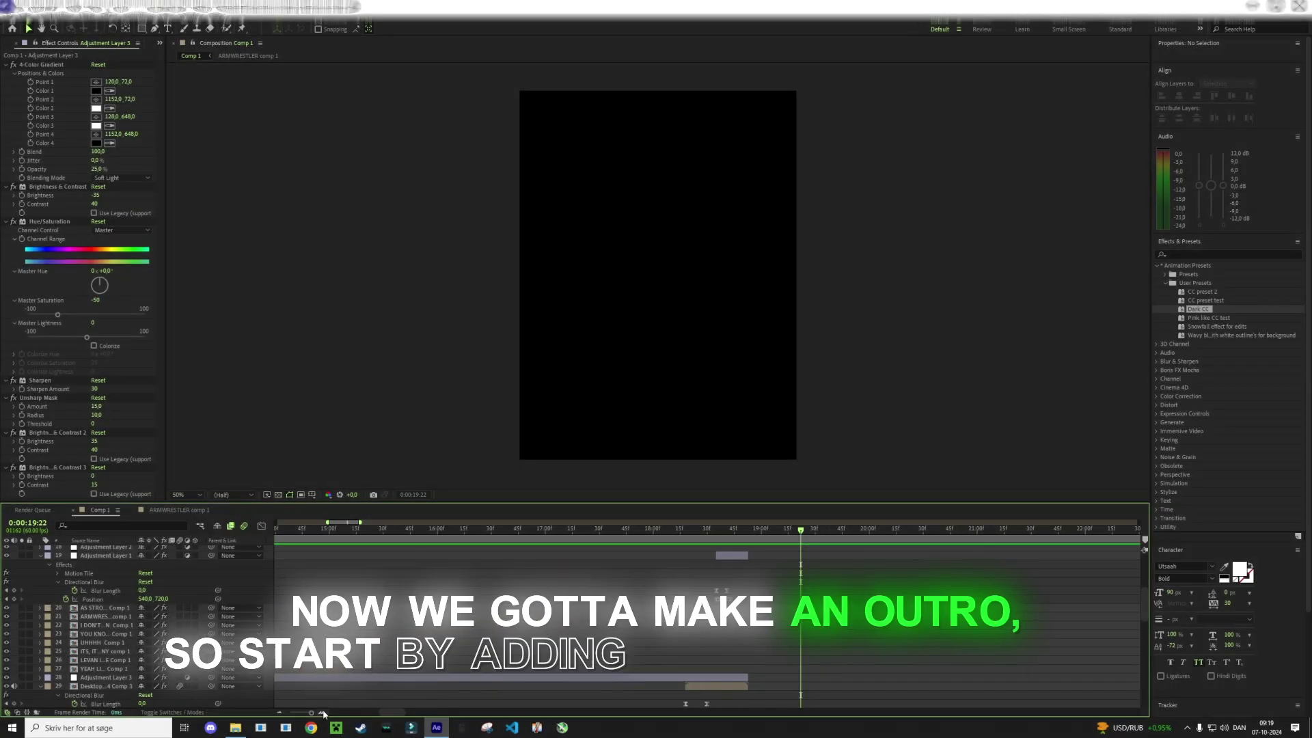
Add an adjustment layer that starts at the main edit's end, deleting its front part
key("j")
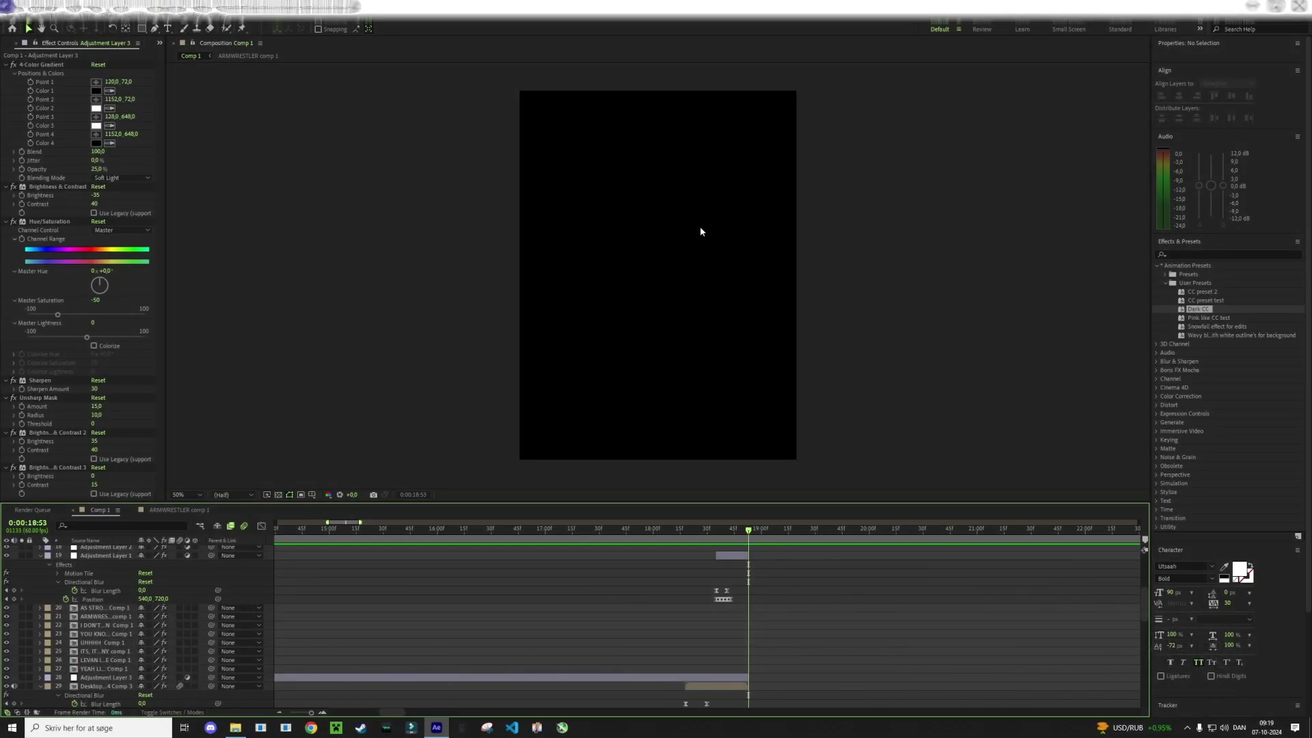
left_click(81, 8)
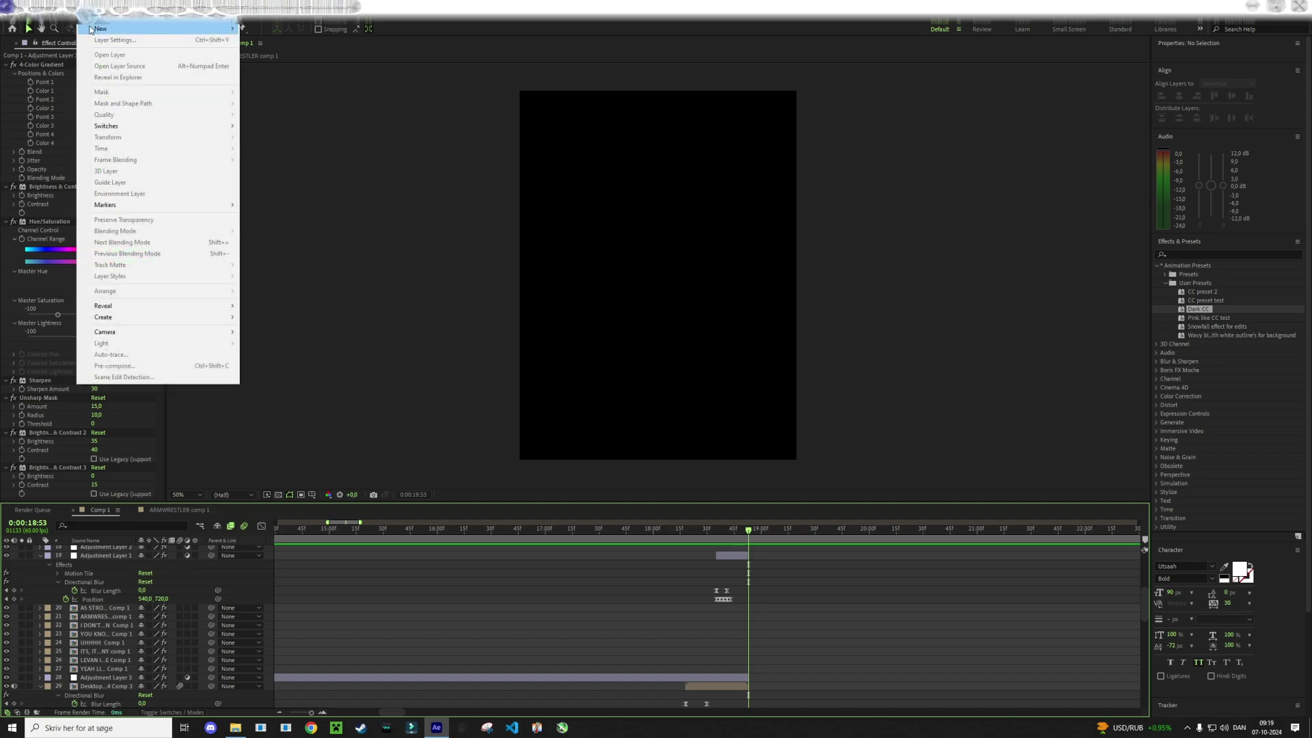
mouse_move(89, 19)
left_click(325, 101)
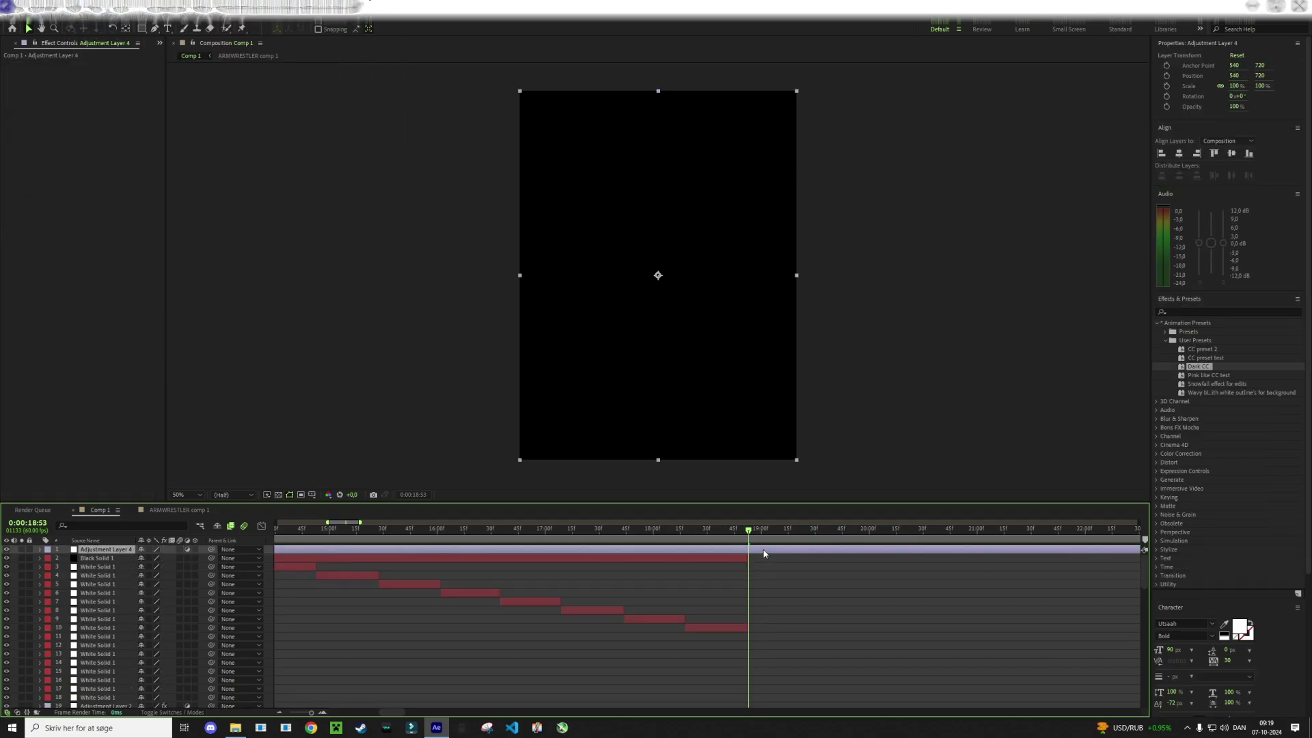
key("ctrl+shift+d")
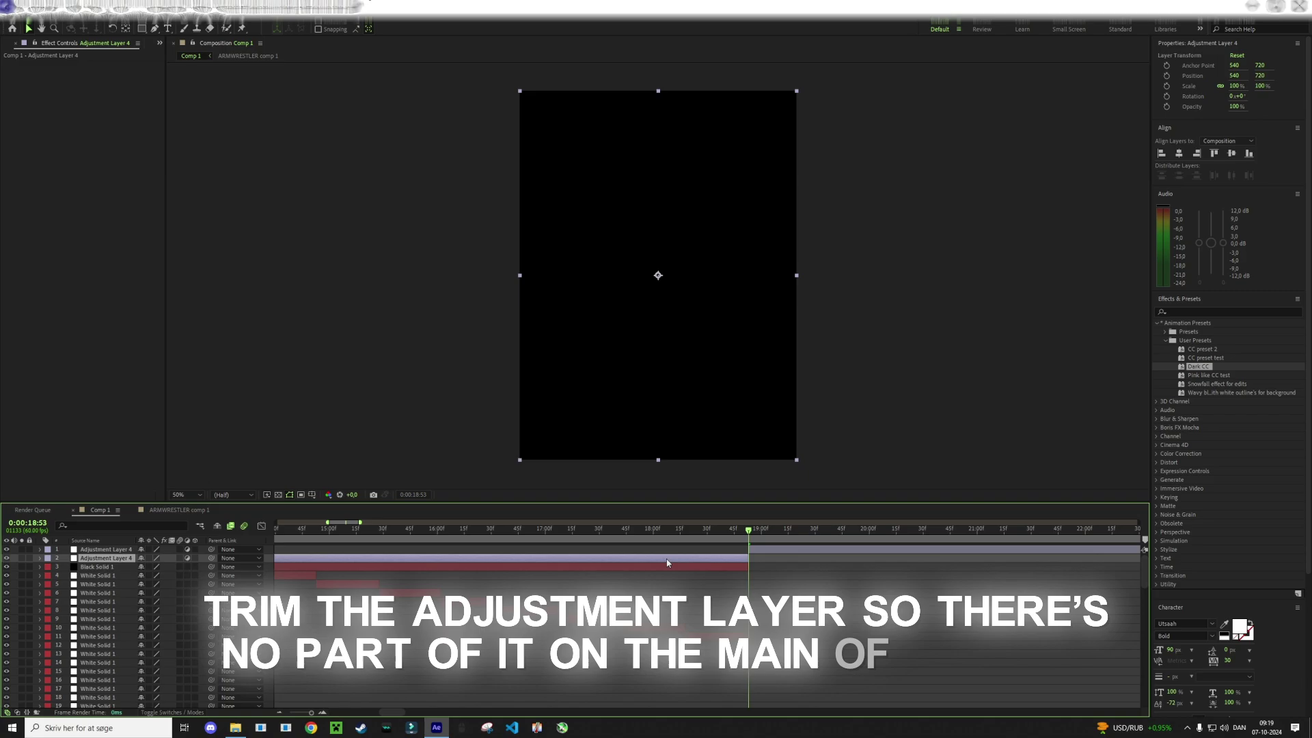
key("Delete")
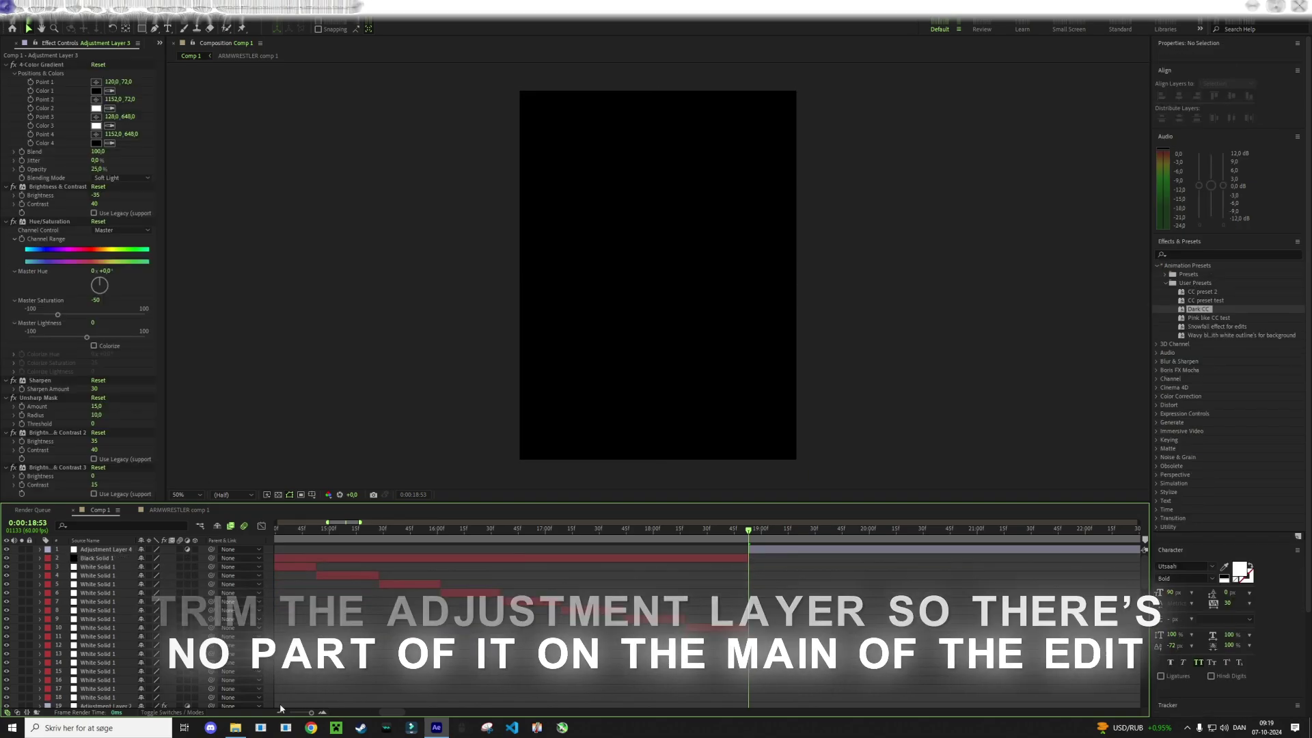
Add Black Solid 2 starting at the edit's end, placed below Adjustment Layer 4
left_click(90, 8)
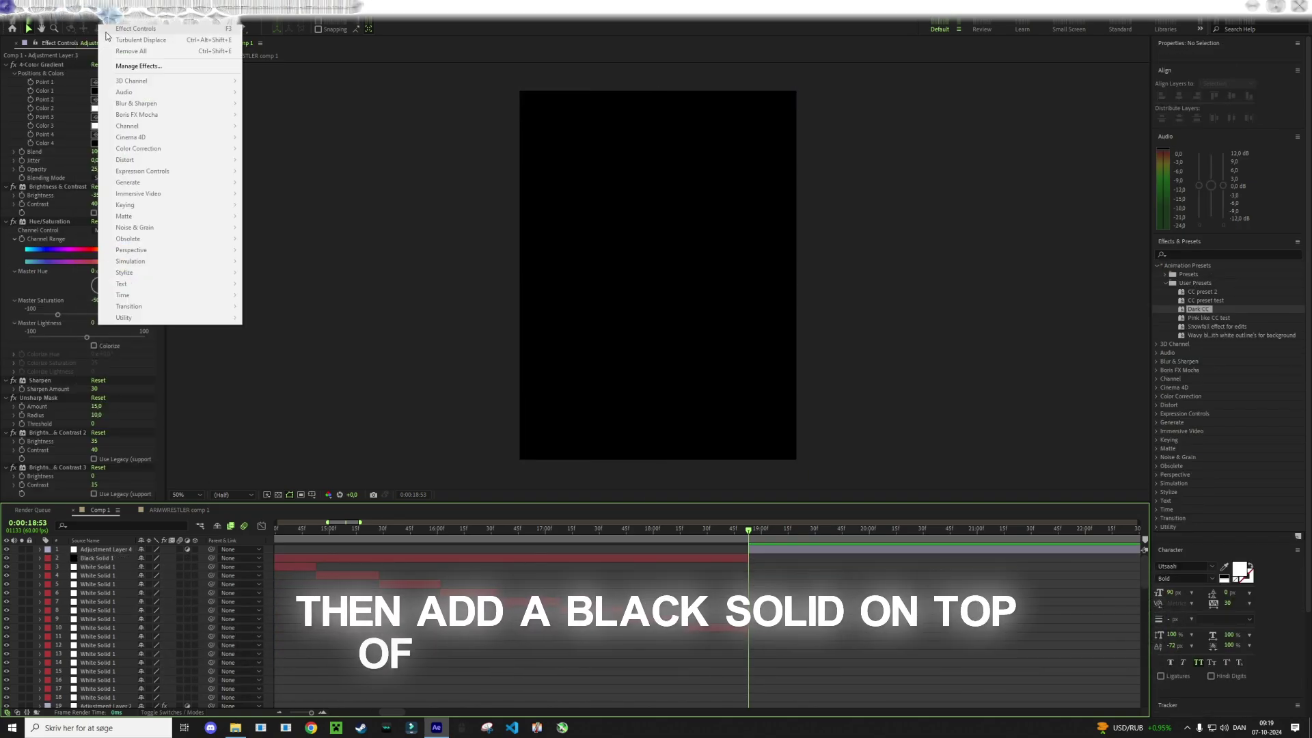
mouse_move(100, 29)
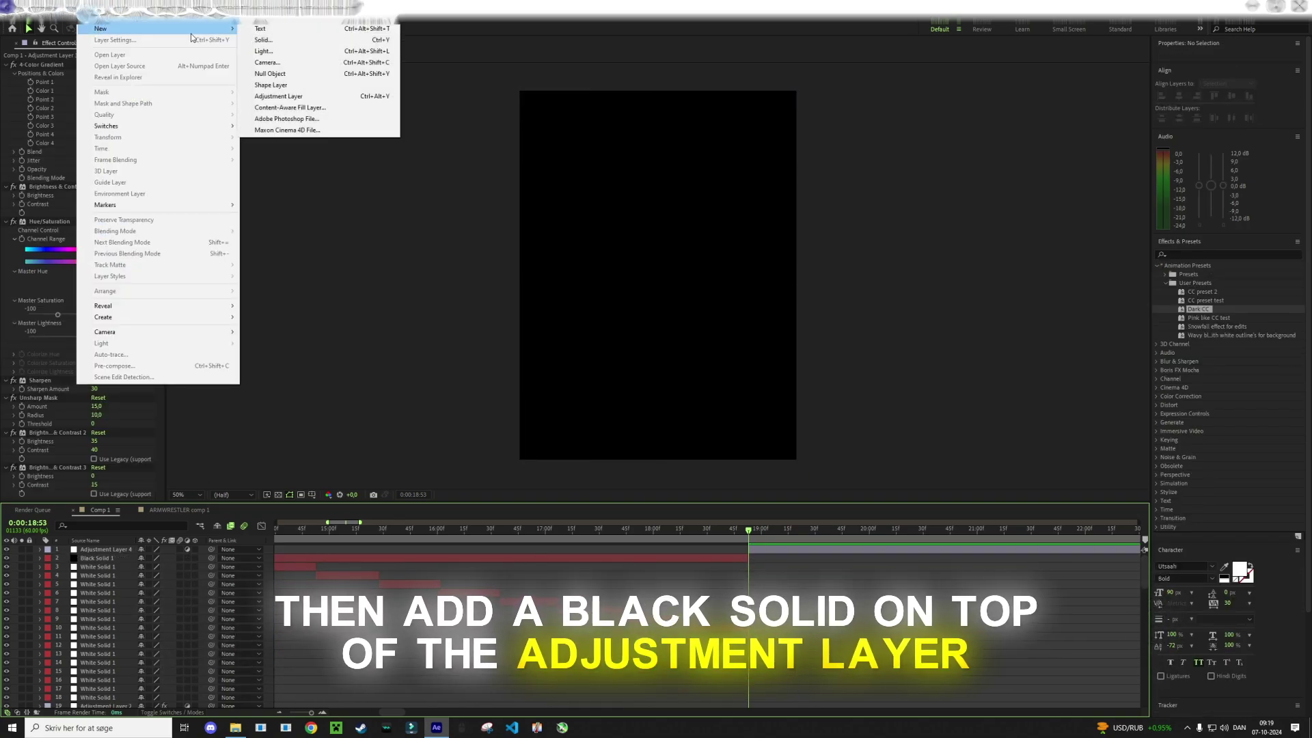
left_click(298, 43)
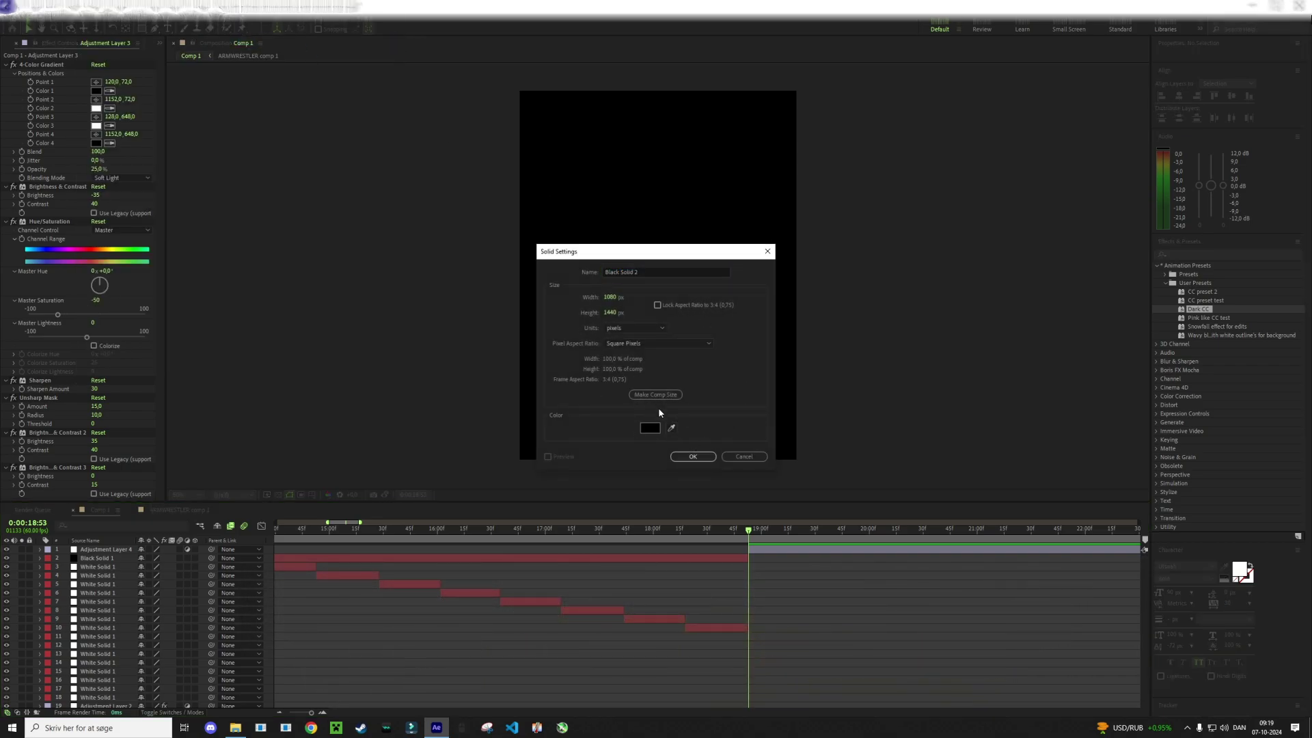
left_click(687, 456)
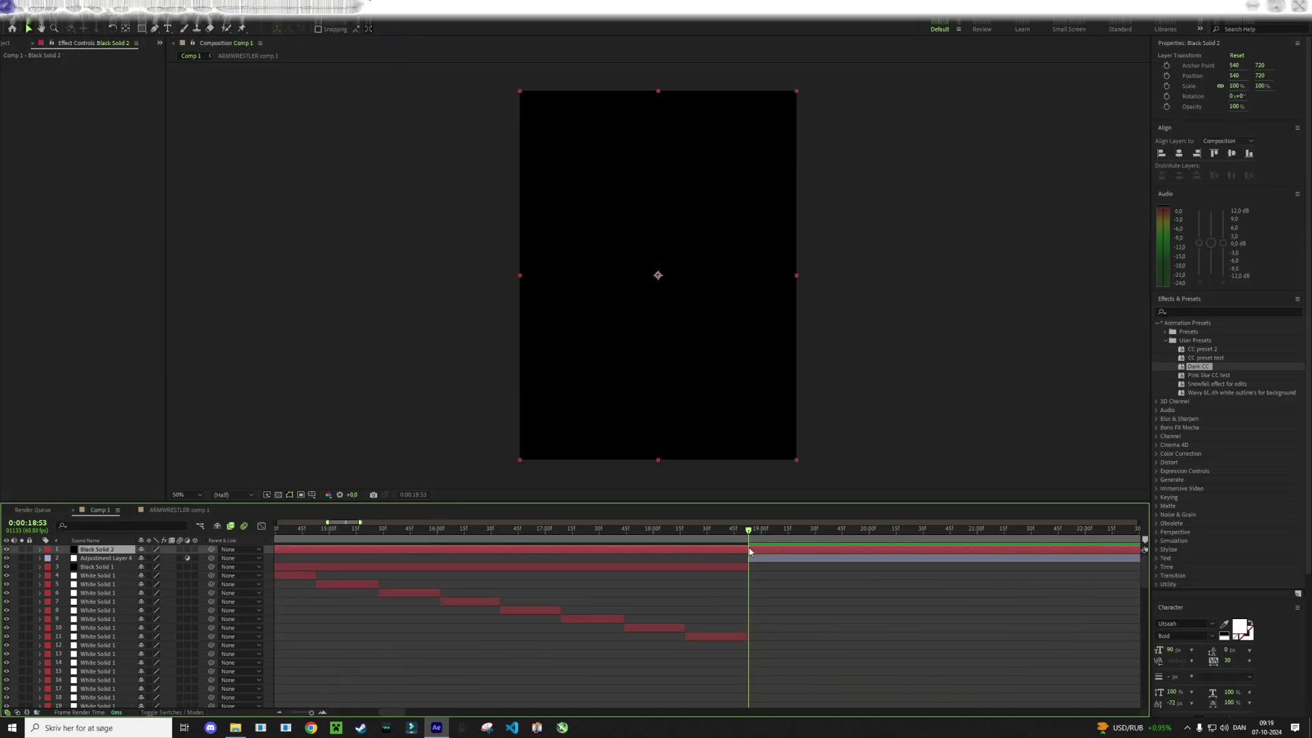
key("alt+bracketleft")
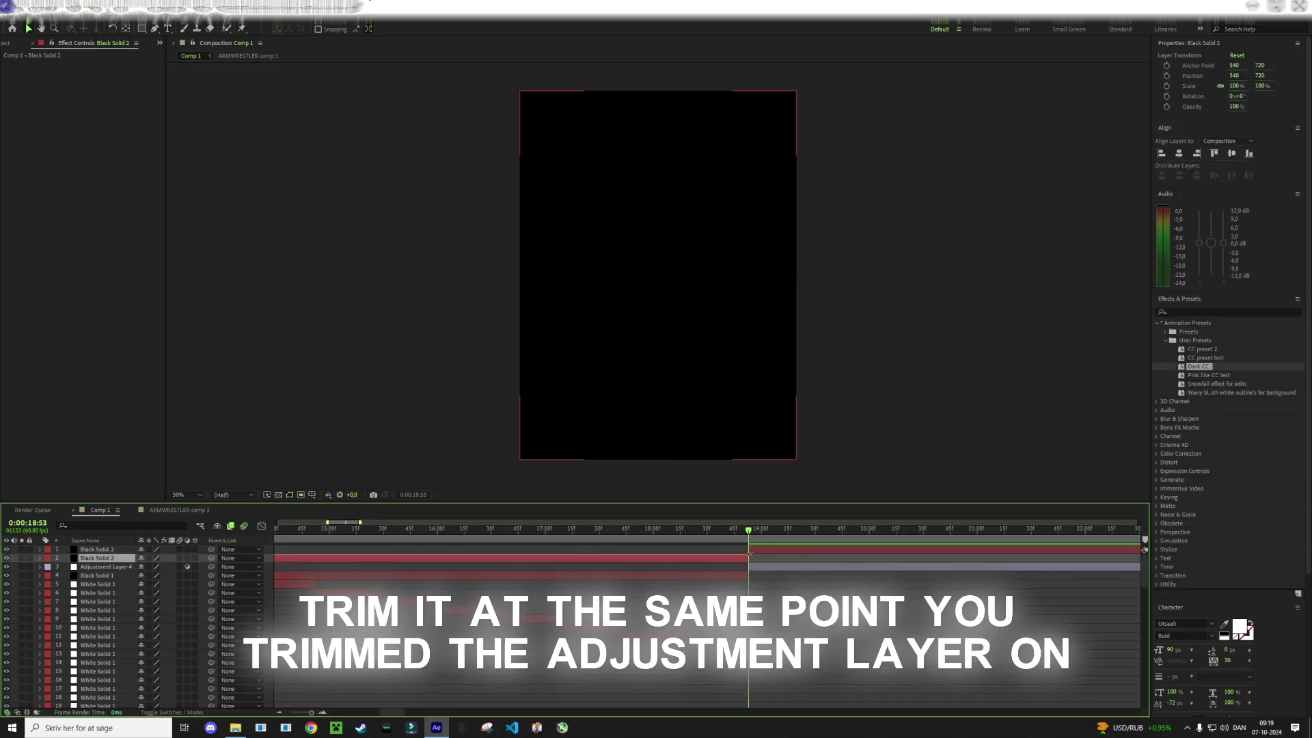
left_click_drag(97, 550, 97, 566)
left_click(789, 630)
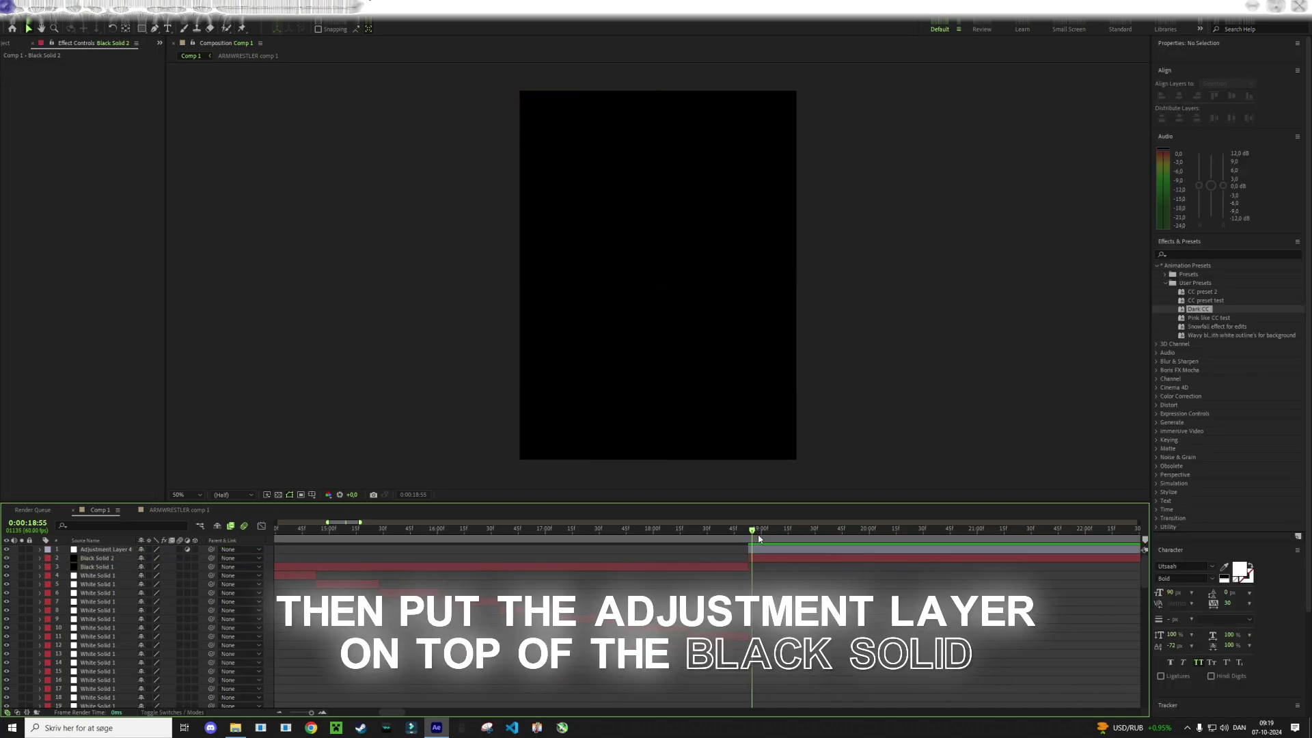
Apply the Snowfall effect for edits preset (1000 flakes, size 15) to Black Solid 2
left_click(785, 531)
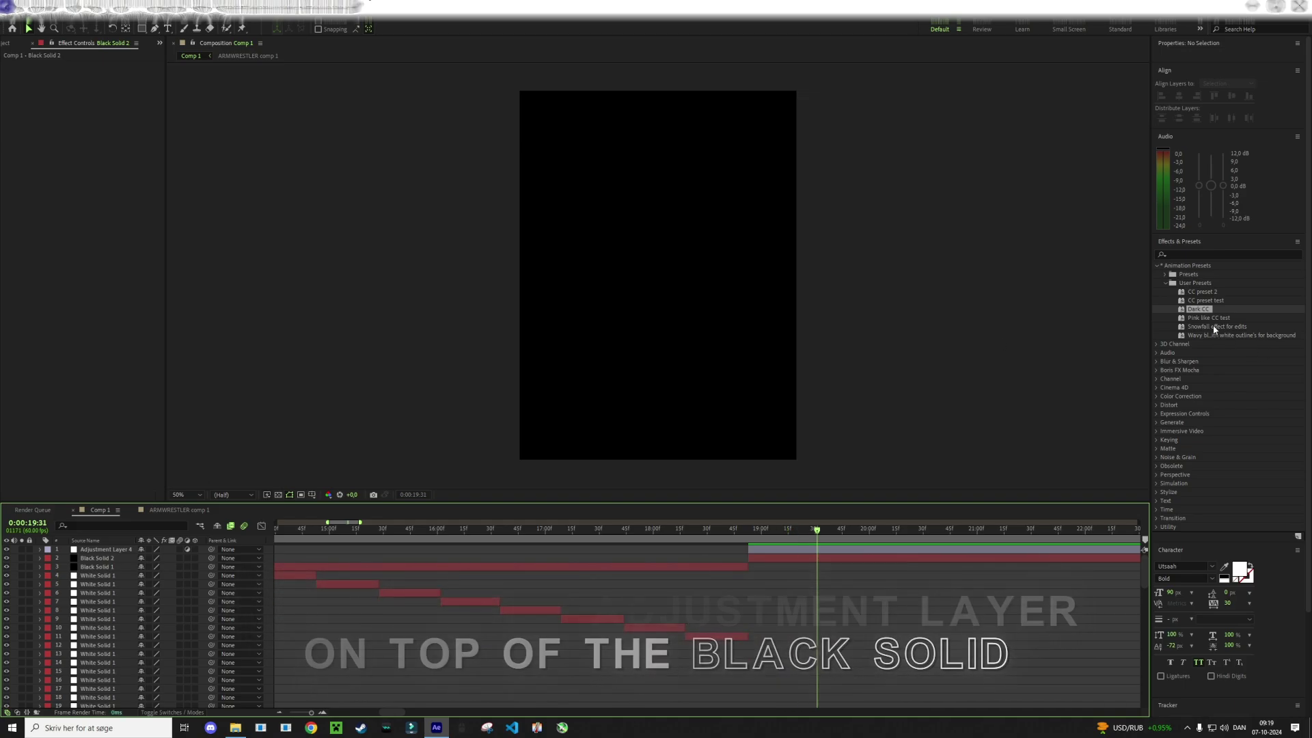
left_click_drag(1205, 327, 862, 556)
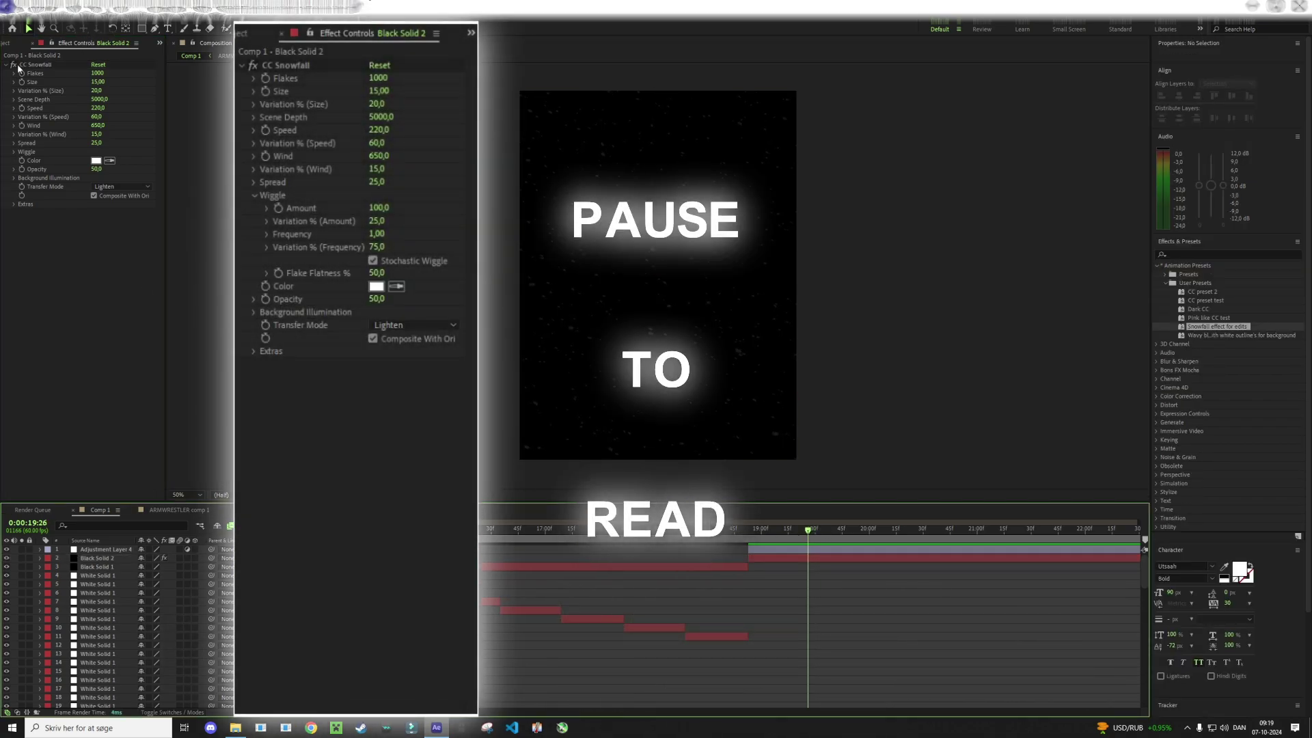
left_click(11, 153)
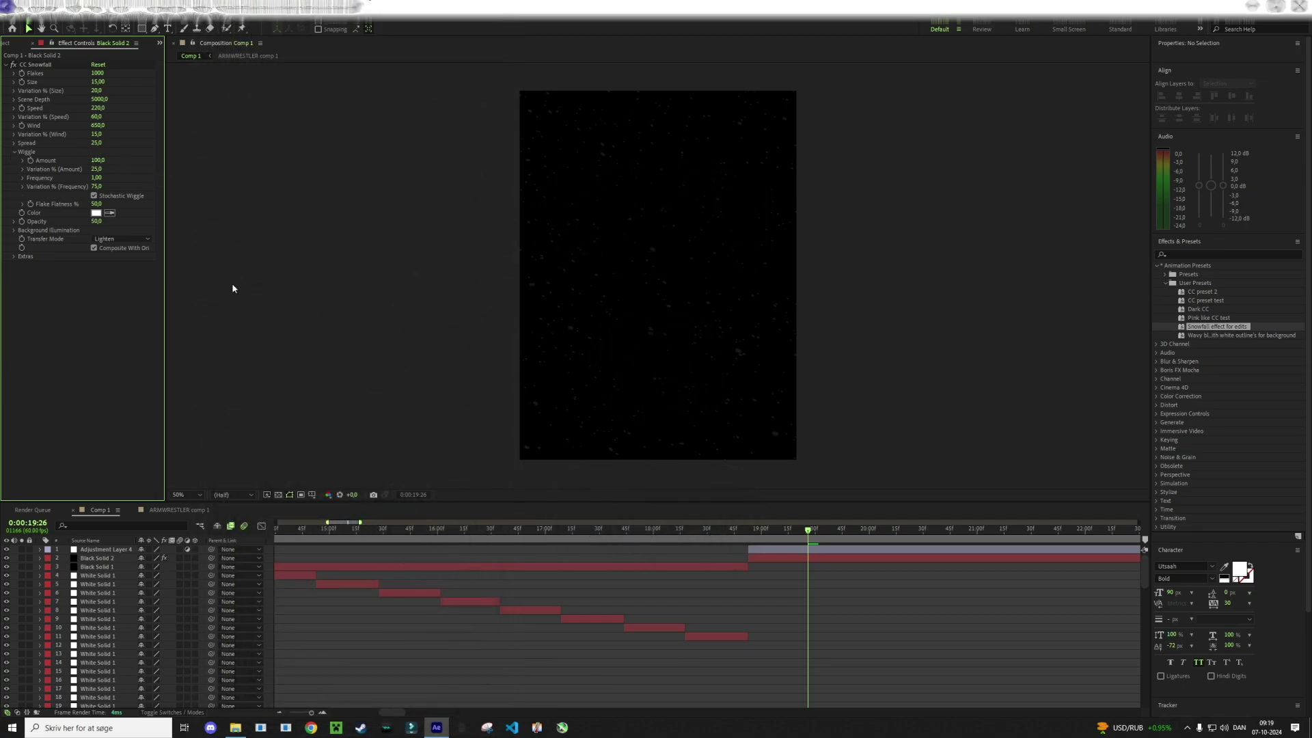
left_click(6, 64)
Duplicate Black Solid 2 with Ctrl+D for stronger snow
left_click(889, 559)
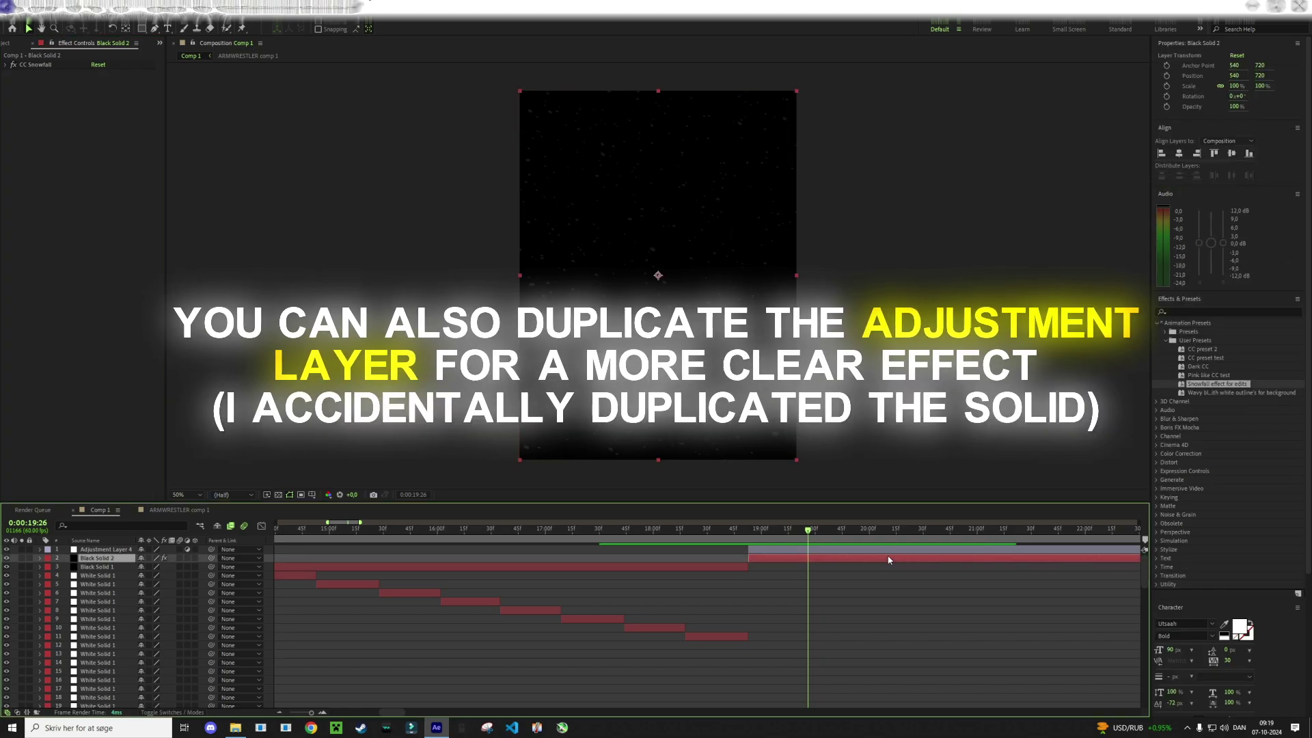
key("ctrl+d")
key("F2")
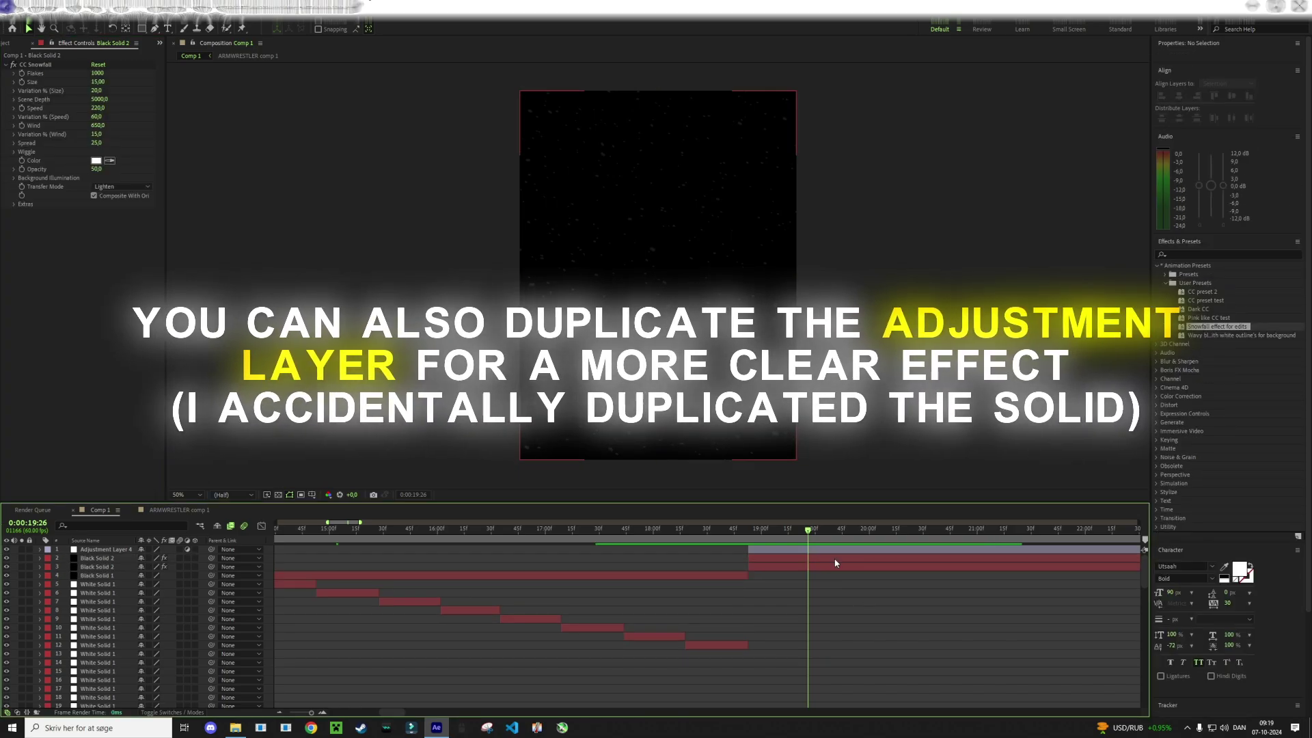
key("ctrl+z")
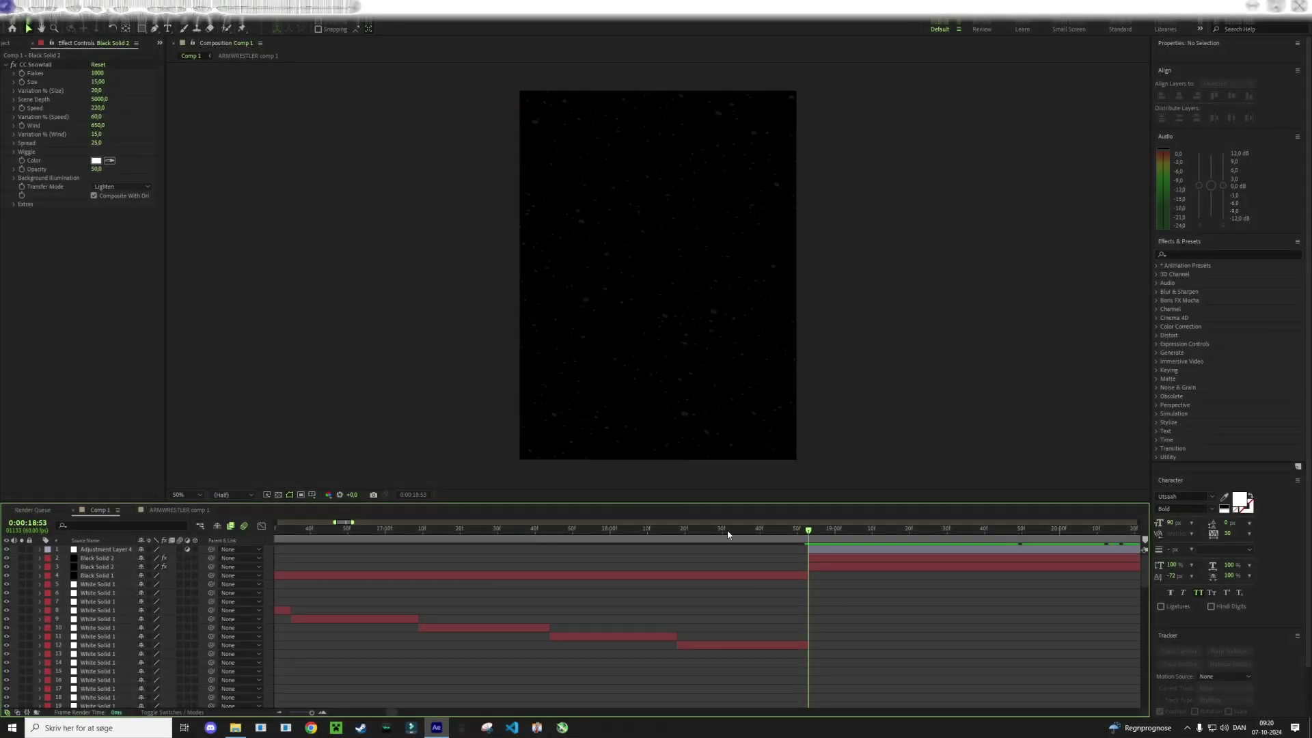
Add an empty text layer and delete its part before the outro start
left_click(89, 8)
mouse_move(102, 28)
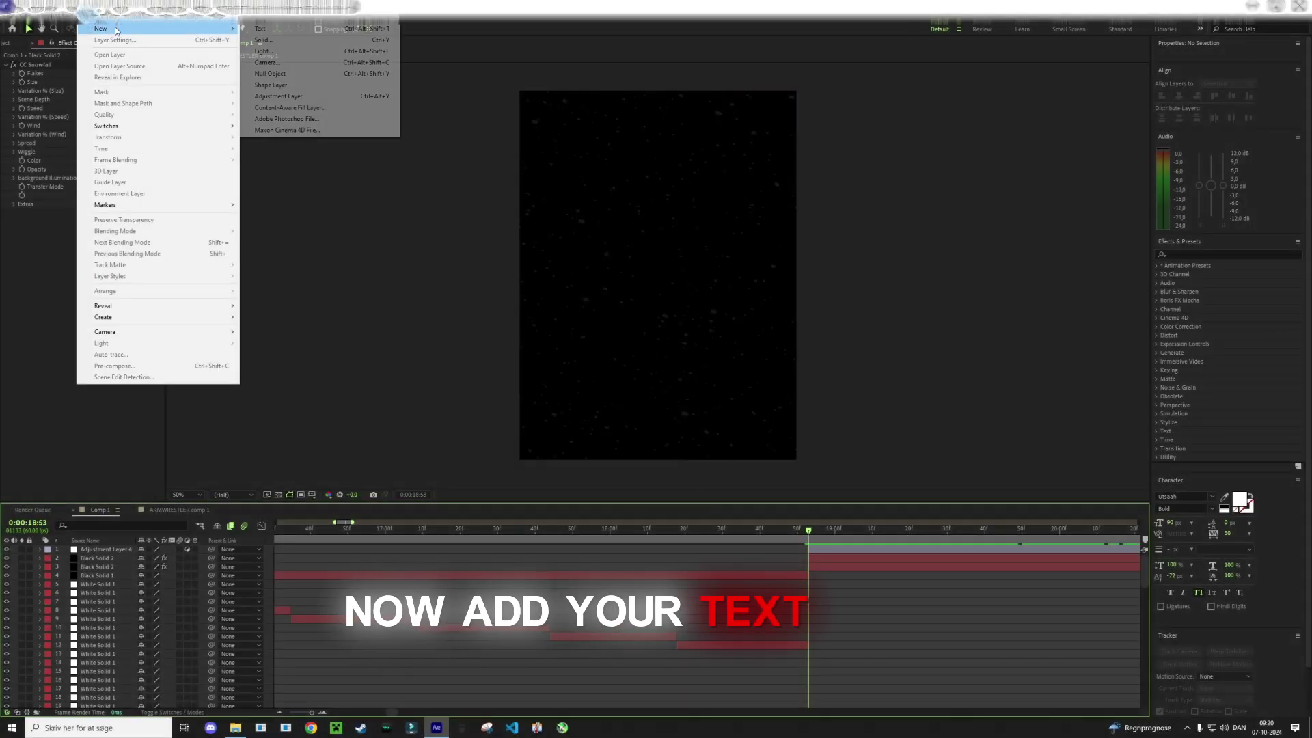
left_click(274, 32)
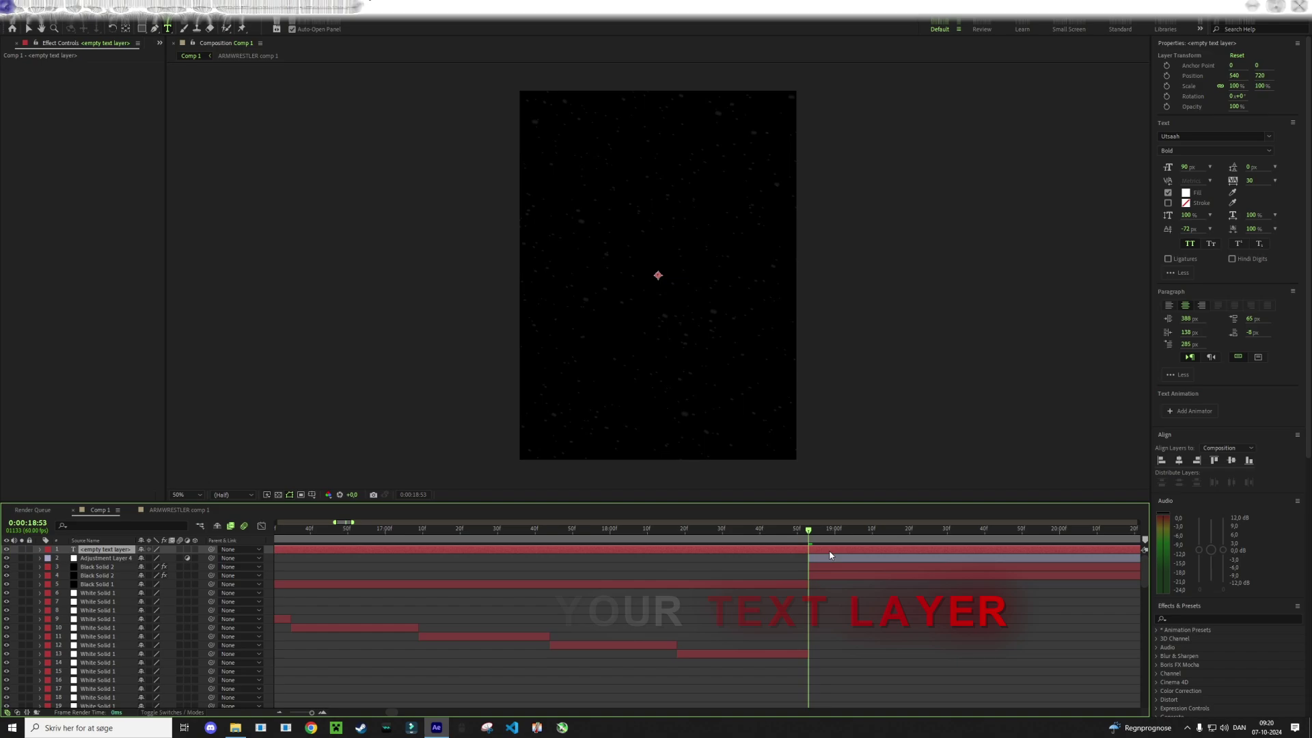
key("ctrl+shift+d")
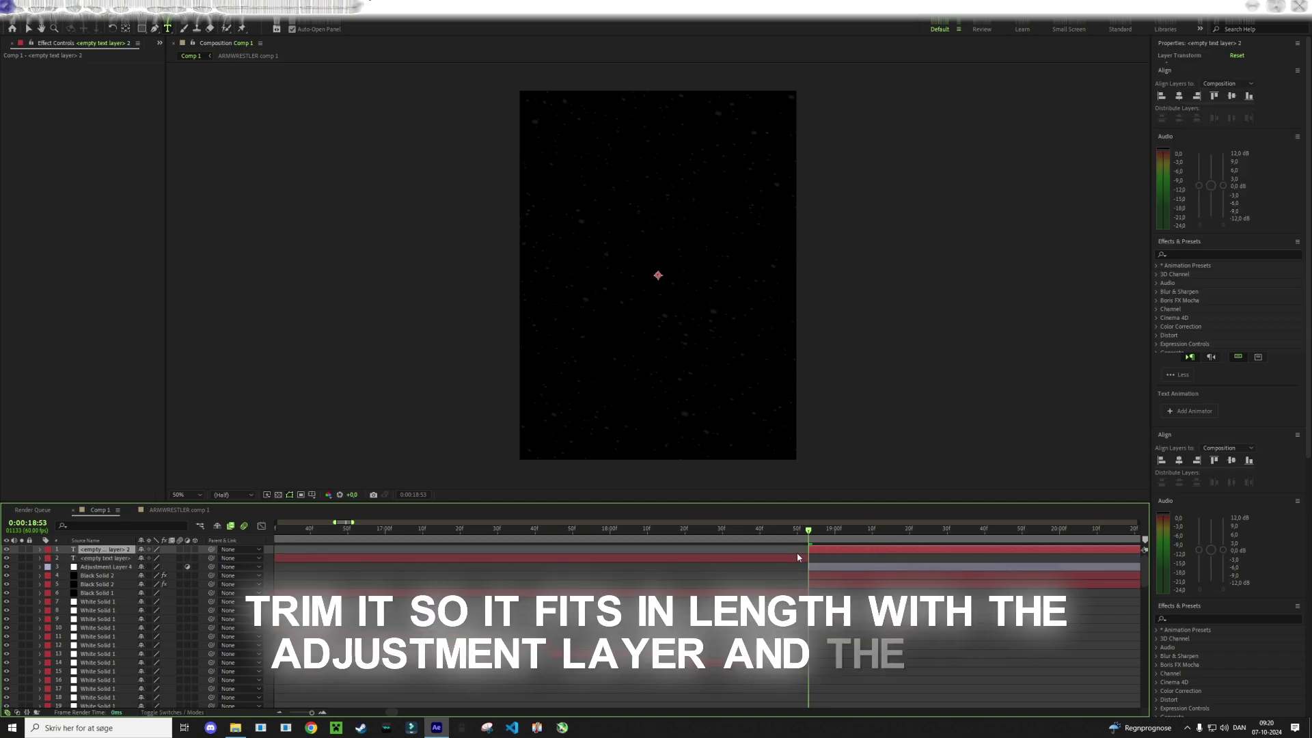
left_click(797, 558)
key("Delete")
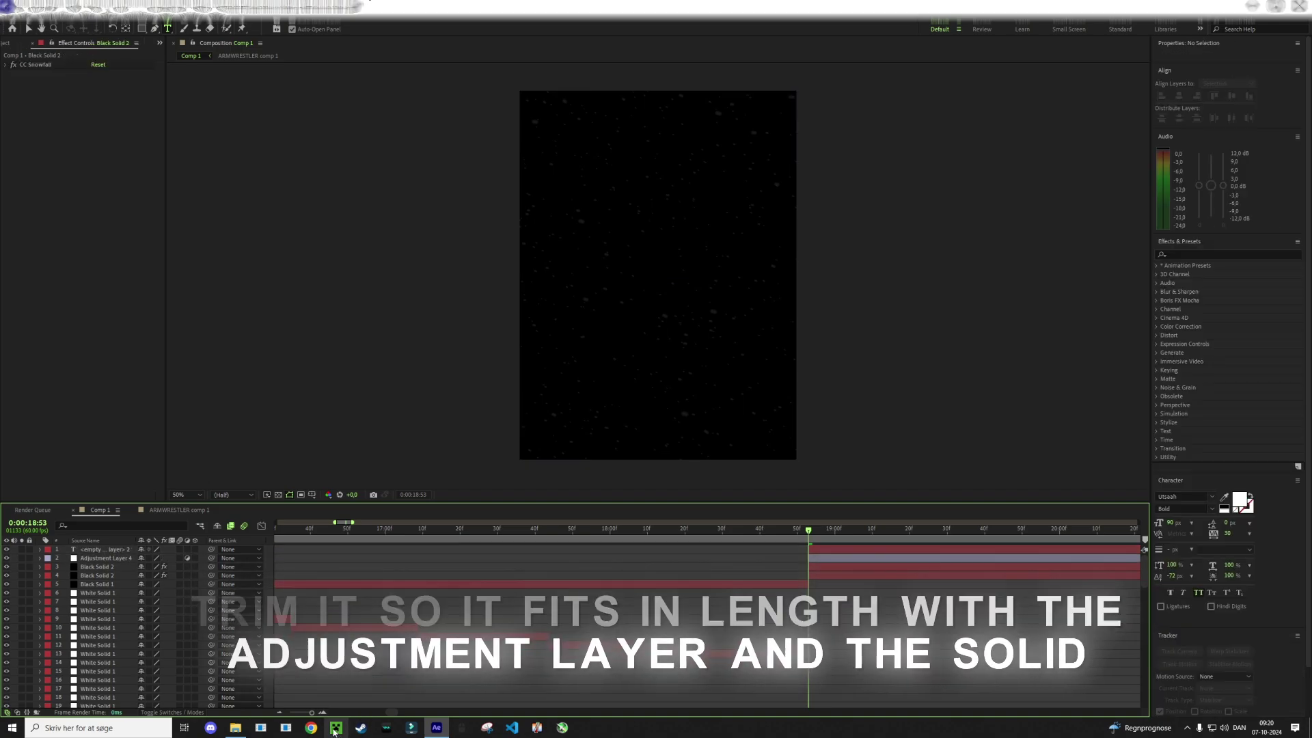
Trim the text, Adjustment Layer 4 and both Black Solid 2 layers to end near 0:00:22:25
left_click(322, 713)
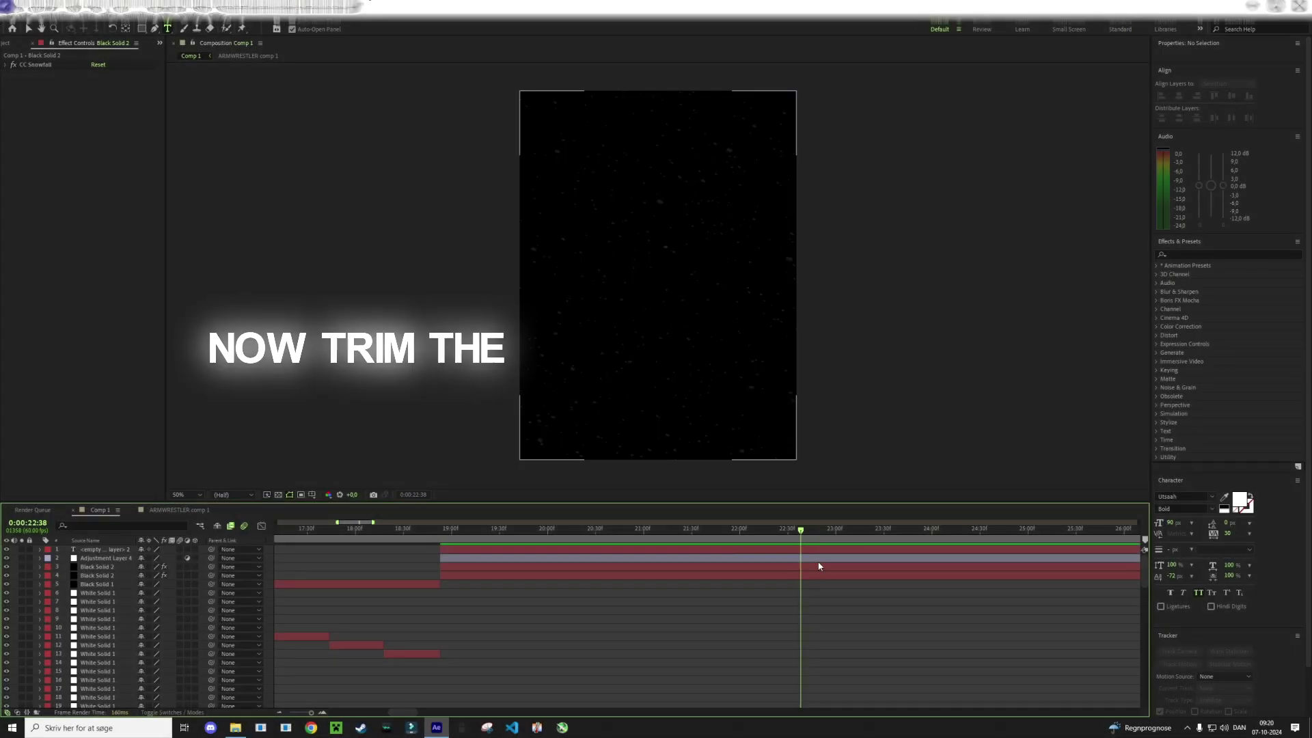
left_click(820, 575, "ctrl")
left_click(821, 558, "ctrl")
left_click(822, 552, "ctrl")
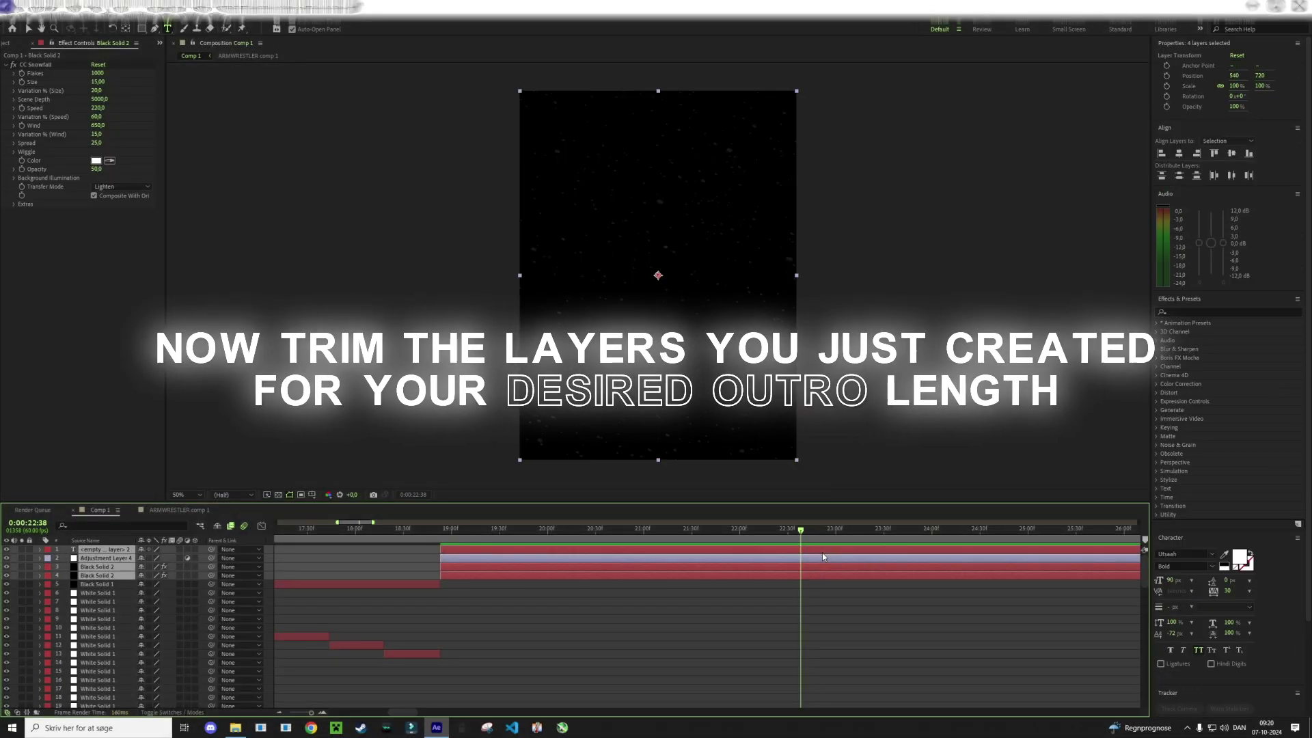
key("ctrl+shift+d")
key("Delete")
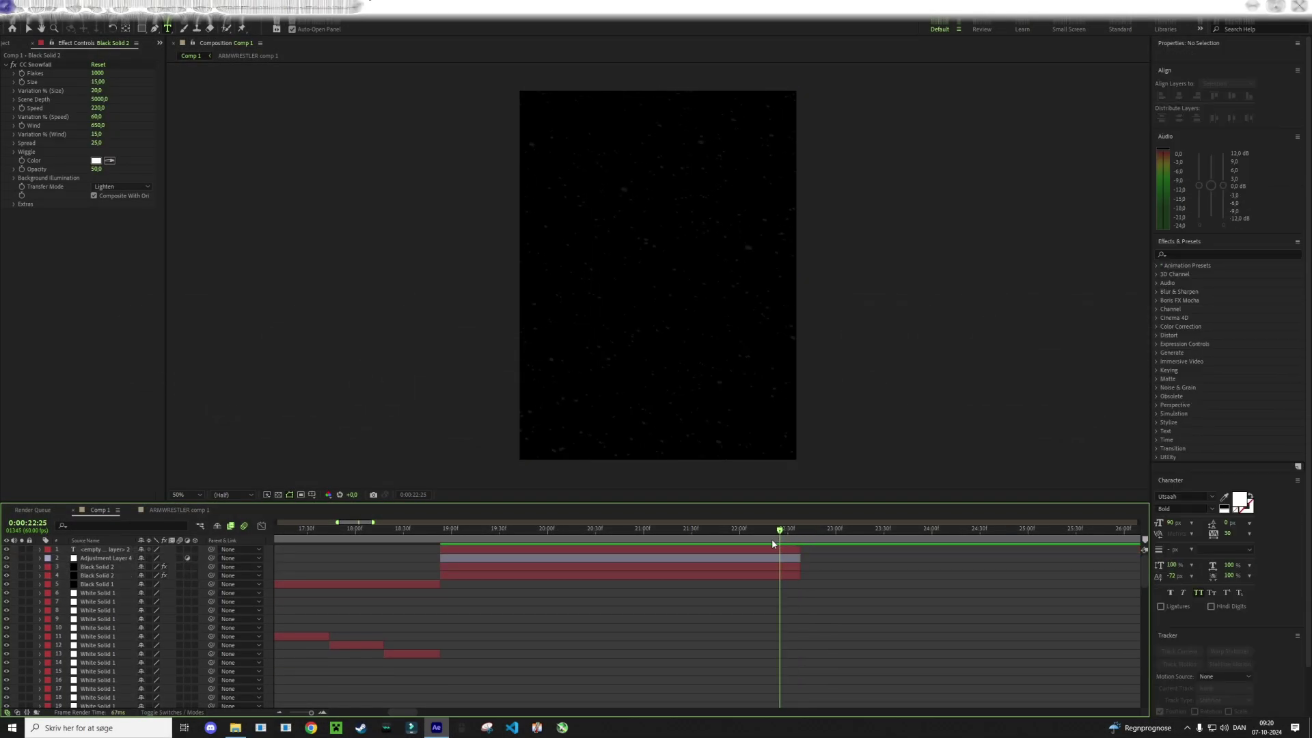
left_click_drag(775, 544, 440, 537)
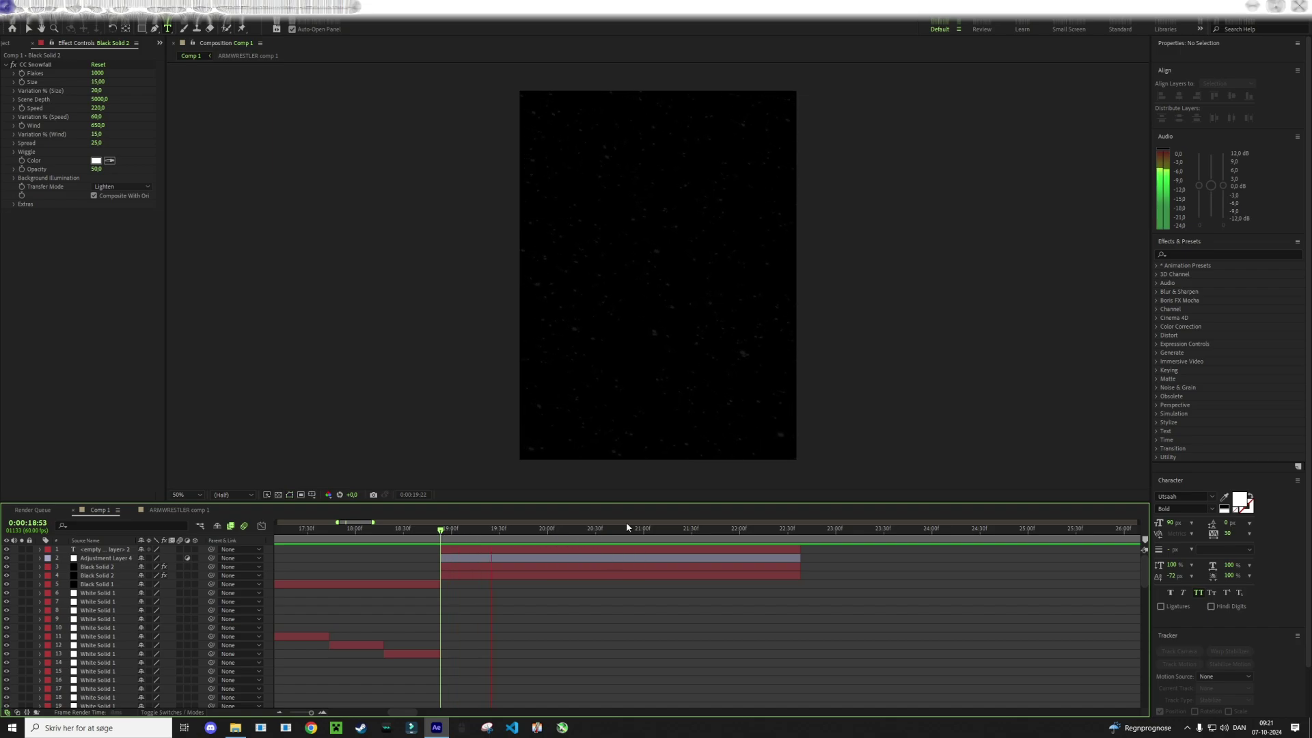
Type EPIC and style it as centred, unfilled text with a white stroke at size 100
double_click(489, 548)
type("EPI")
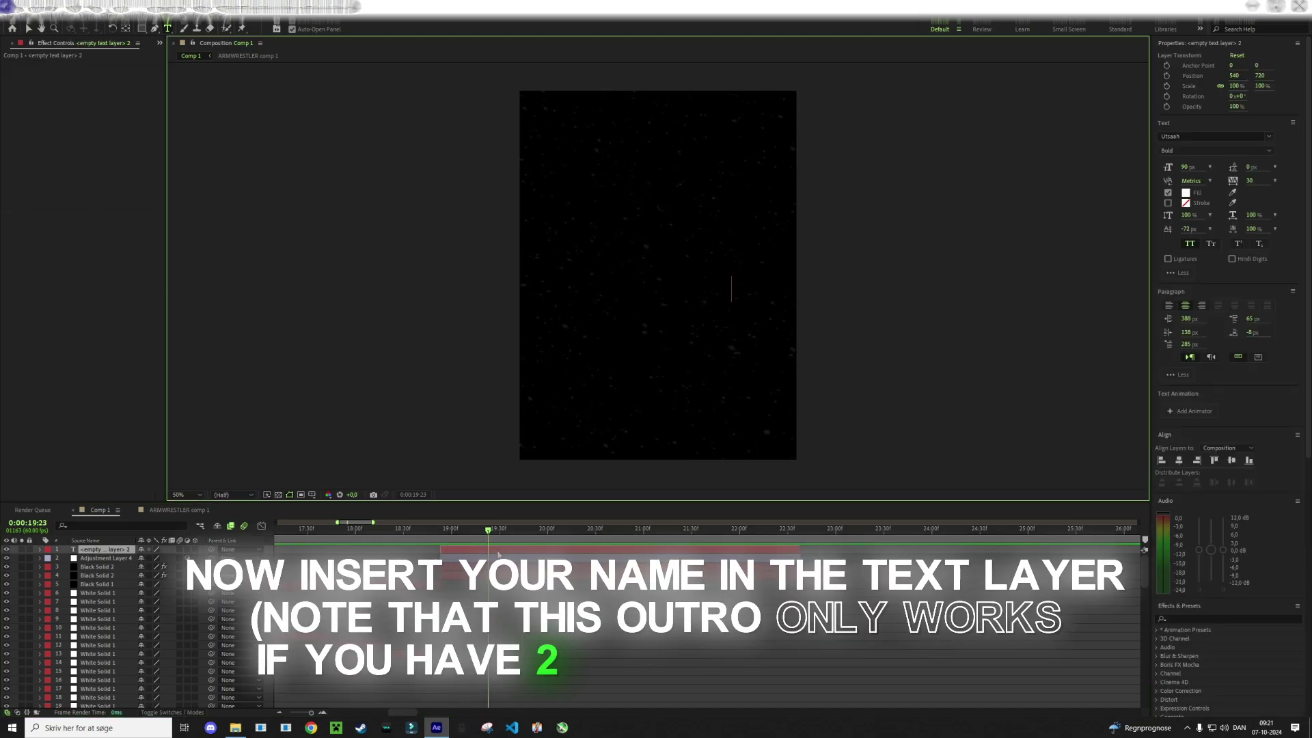
type("C")
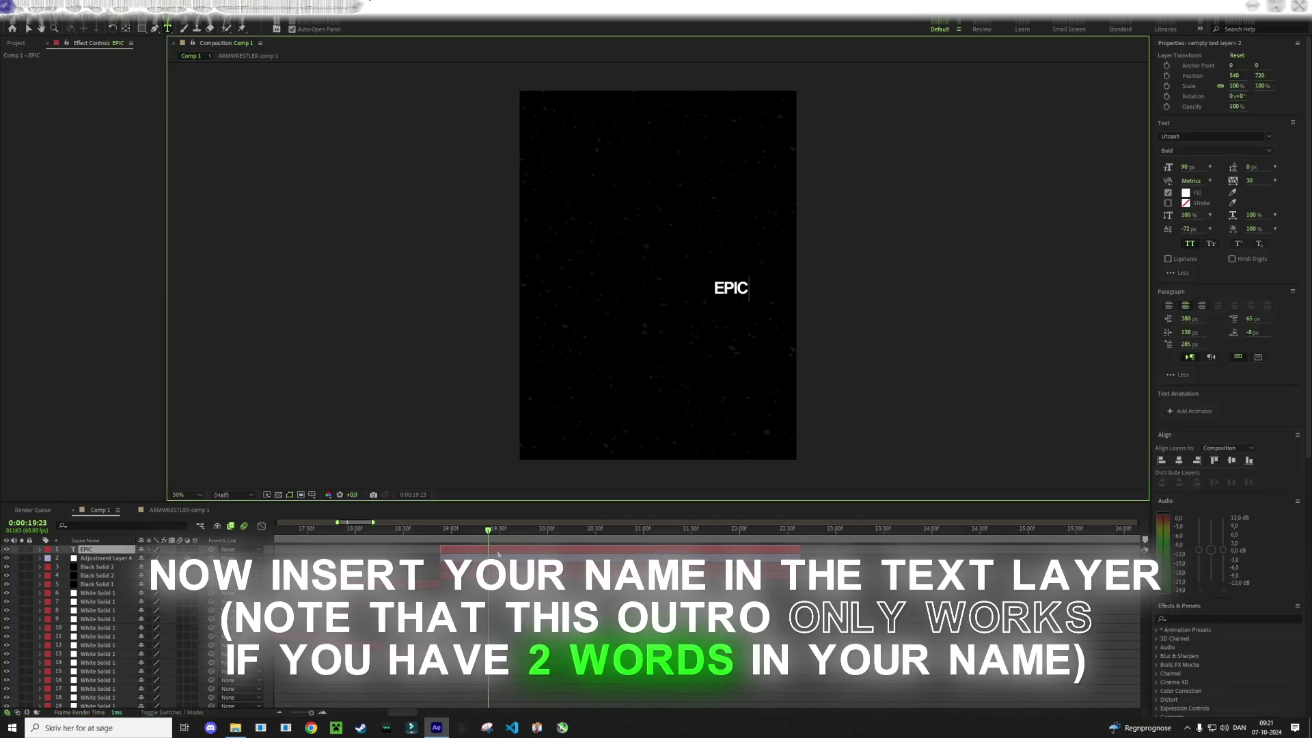
left_click(1154, 205)
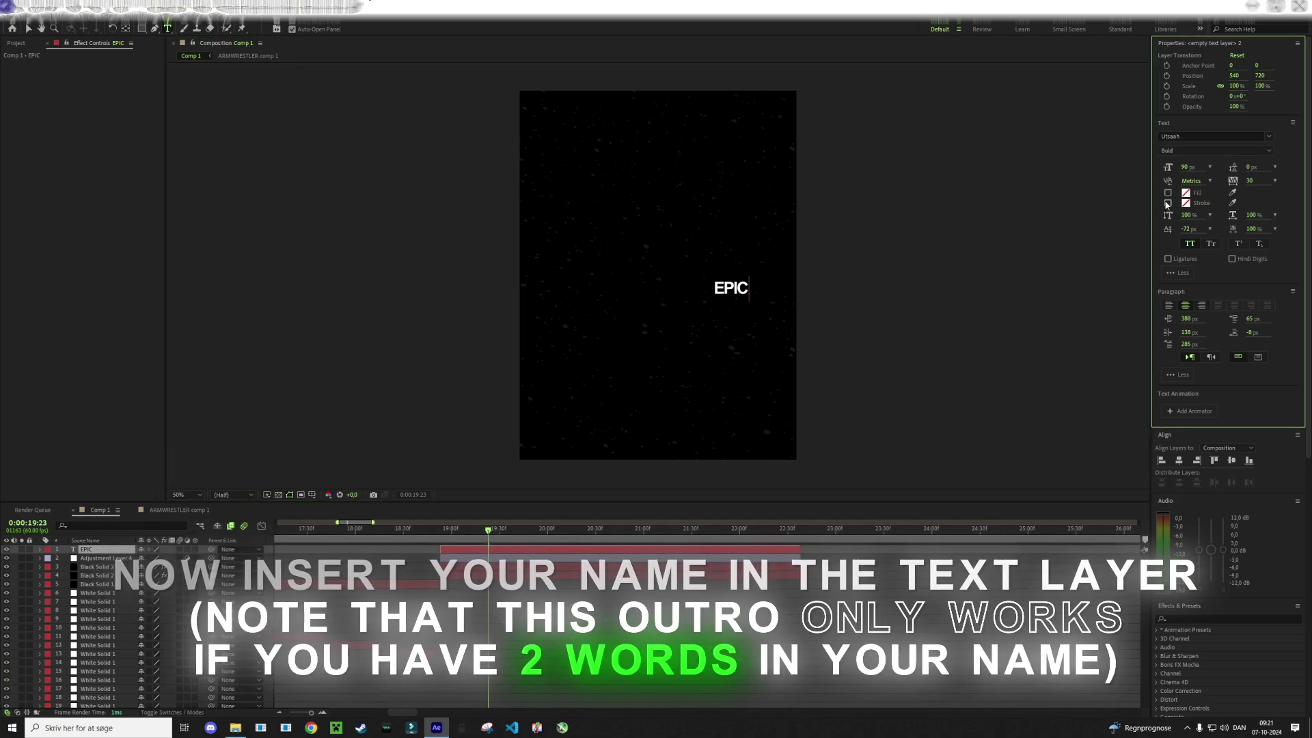
left_click(782, 550)
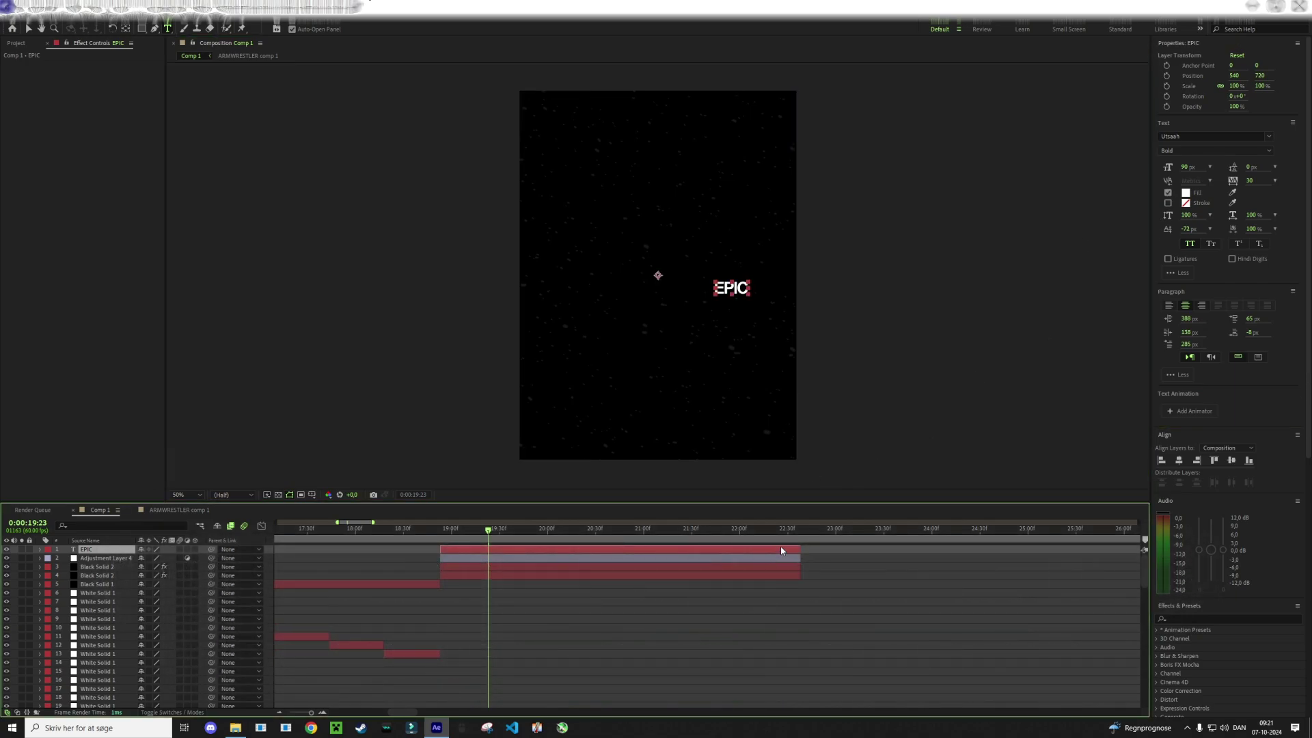
left_click(1168, 192)
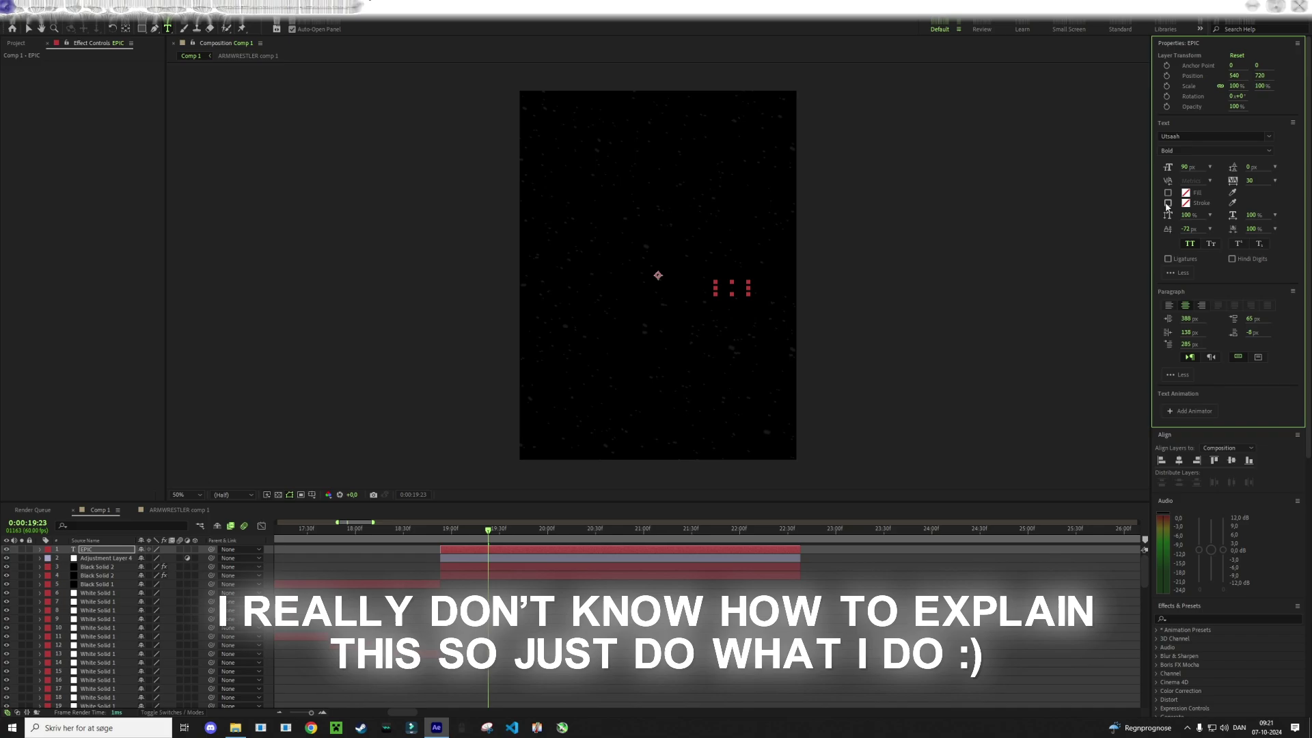
left_click(1168, 203)
left_click(1185, 203)
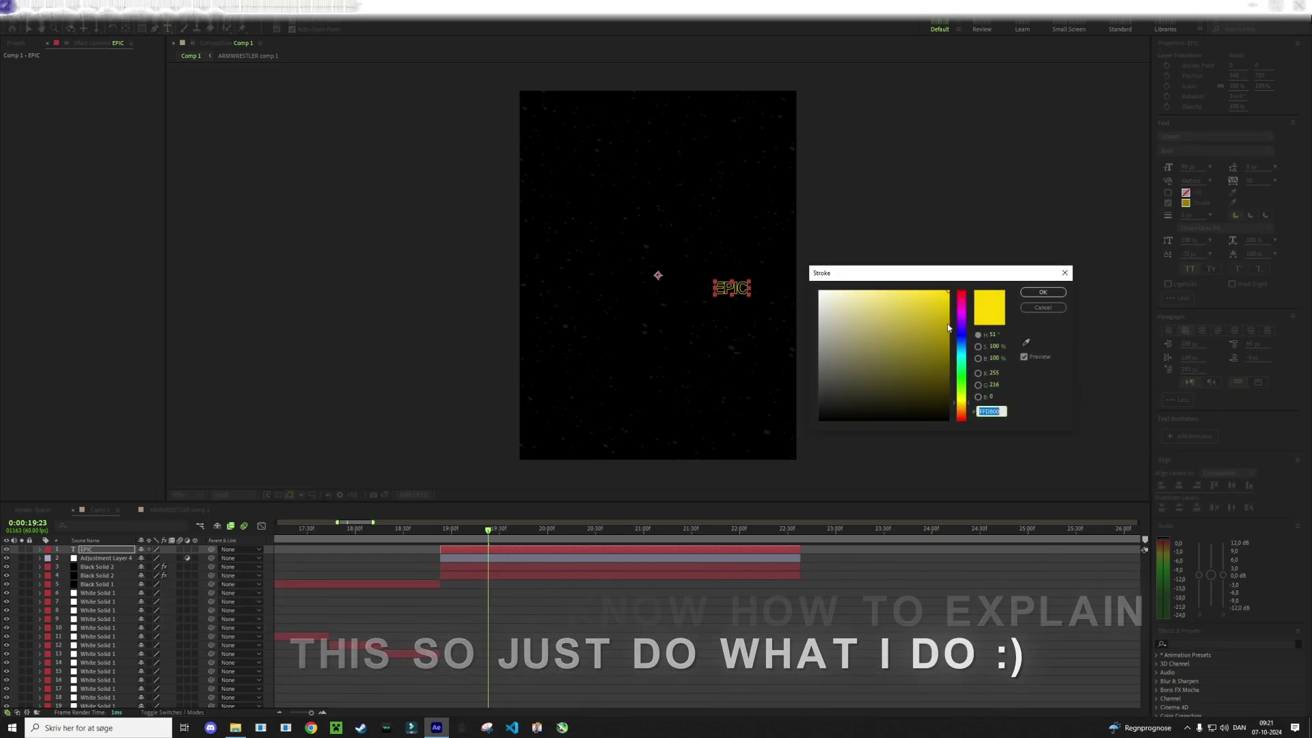
left_click_drag(947, 328, 742, 225)
left_click(1043, 292)
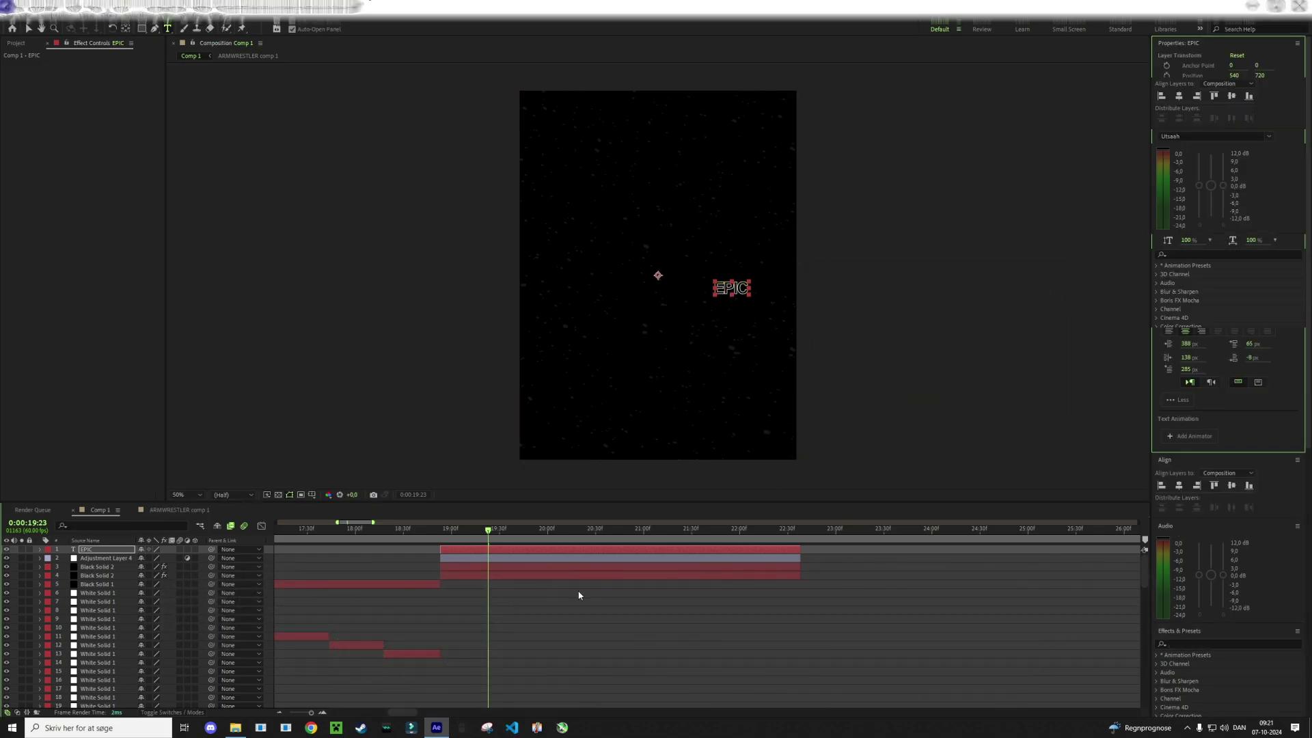
left_click(1179, 486)
left_click(1193, 167)
type("100")
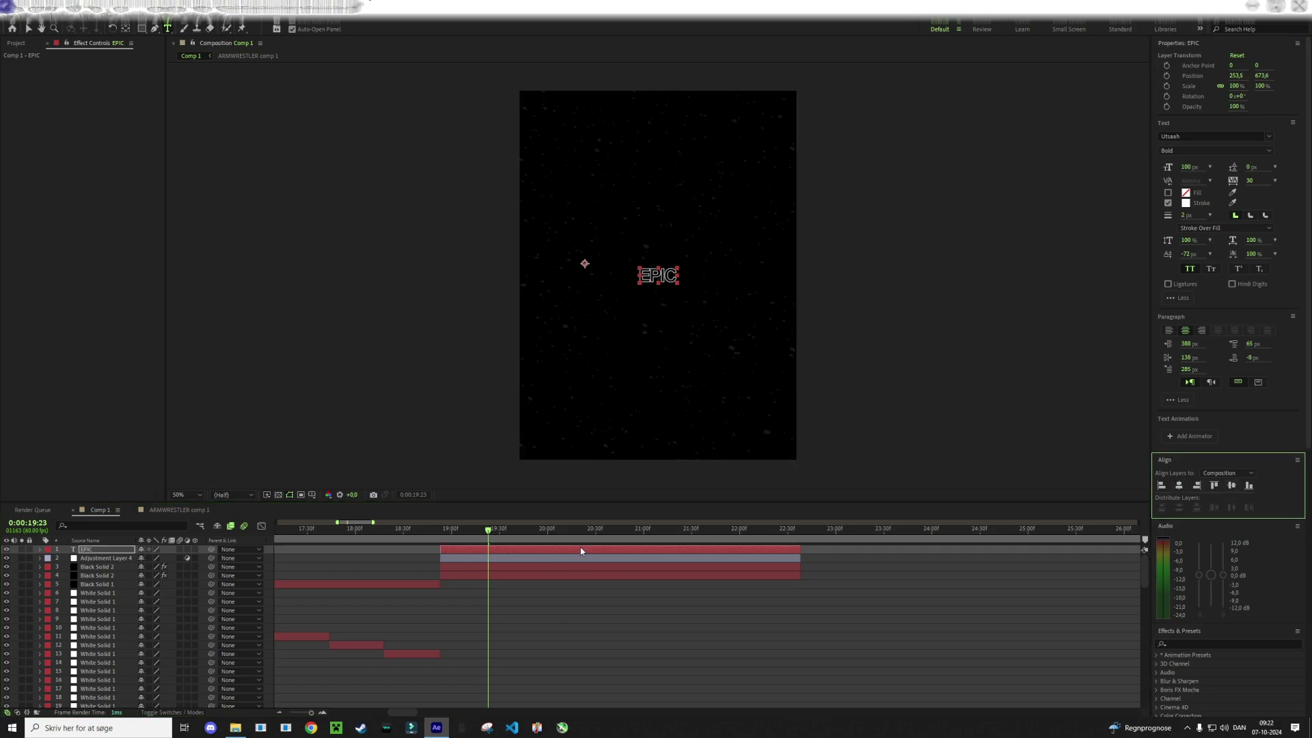
Duplicate it as ARMWRESTLING and adjust both layers' Position Y to stack them
key("ctrl+d")
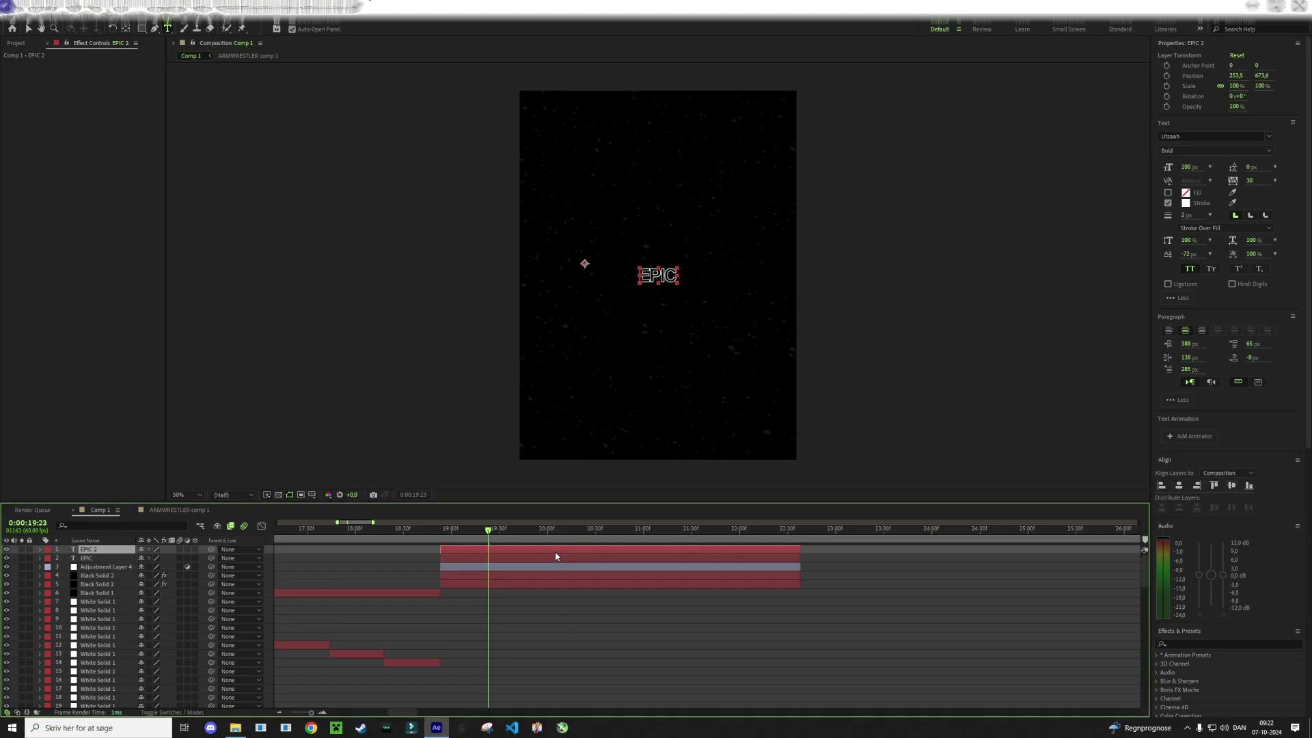
double_click(555, 551)
type("ARMWRESTLING")
left_click(1261, 75)
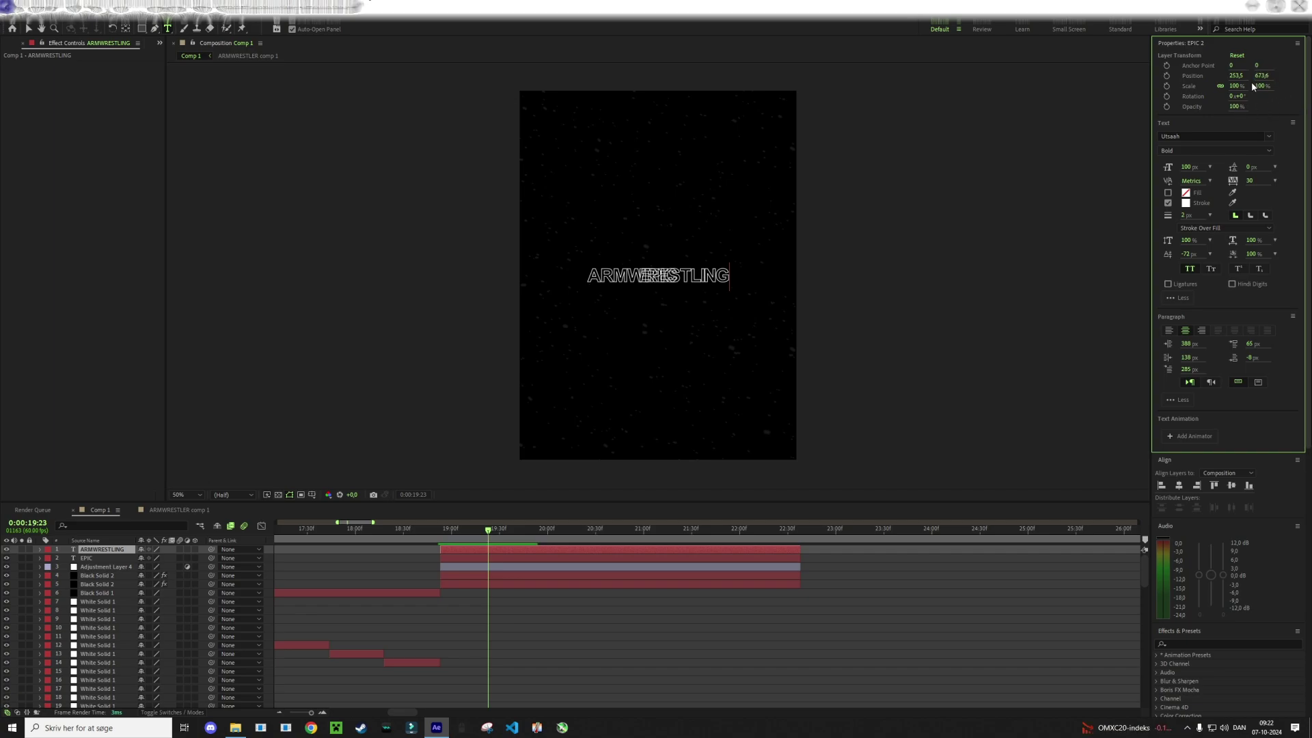
left_click(1265, 75)
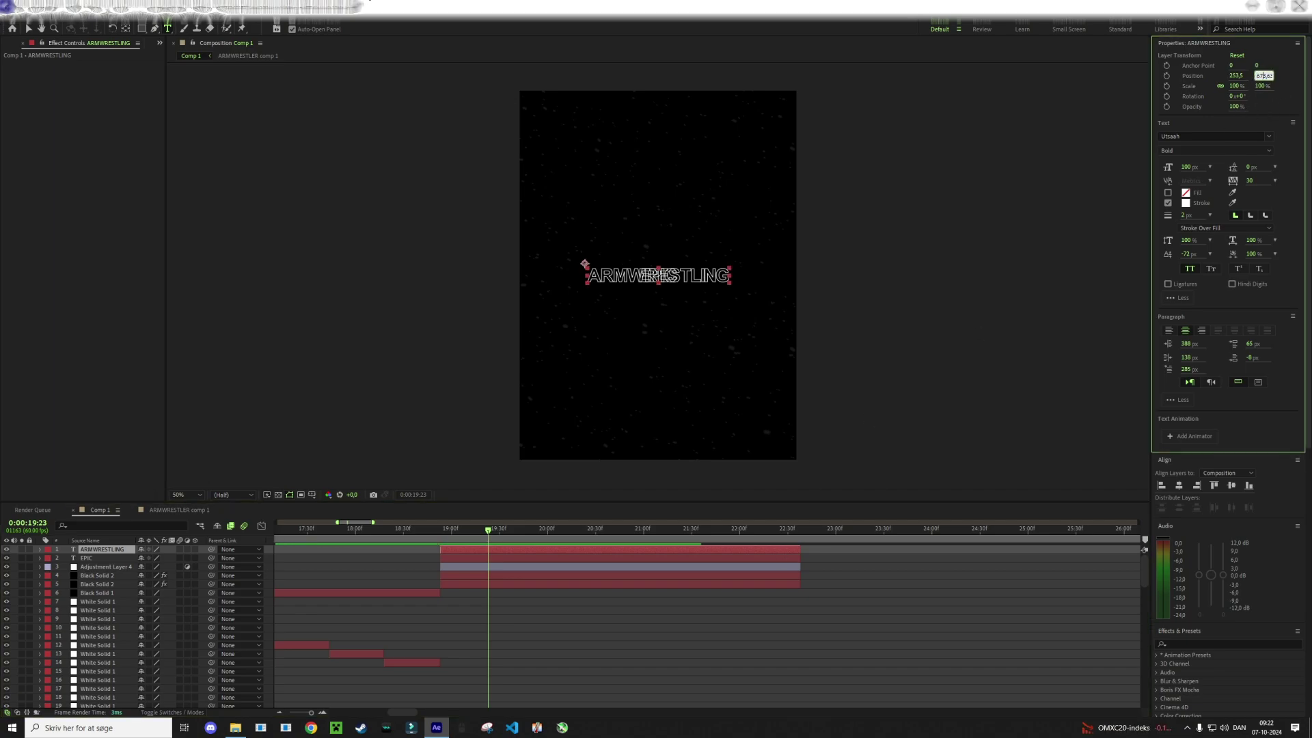
type("5,634")
key("Return")
left_click(1264, 75)
key("Return")
key("ctrl+Down")
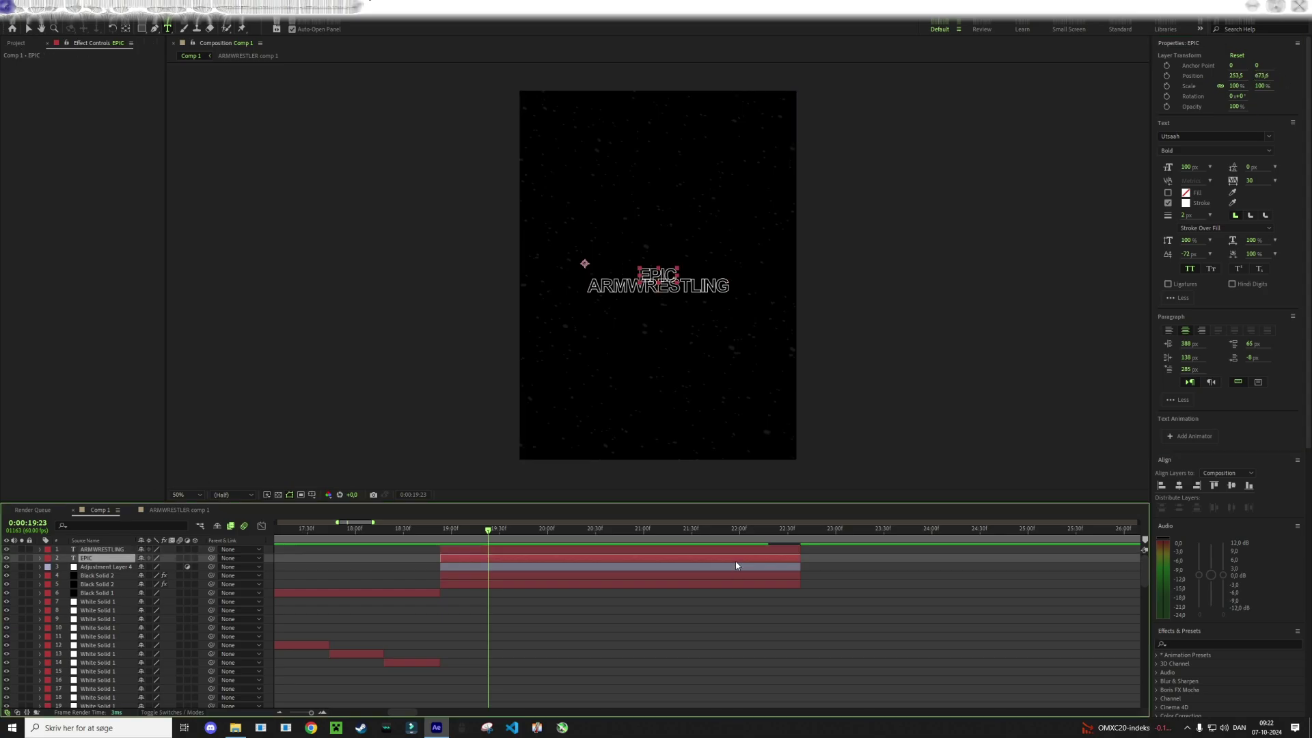
left_click(1264, 75)
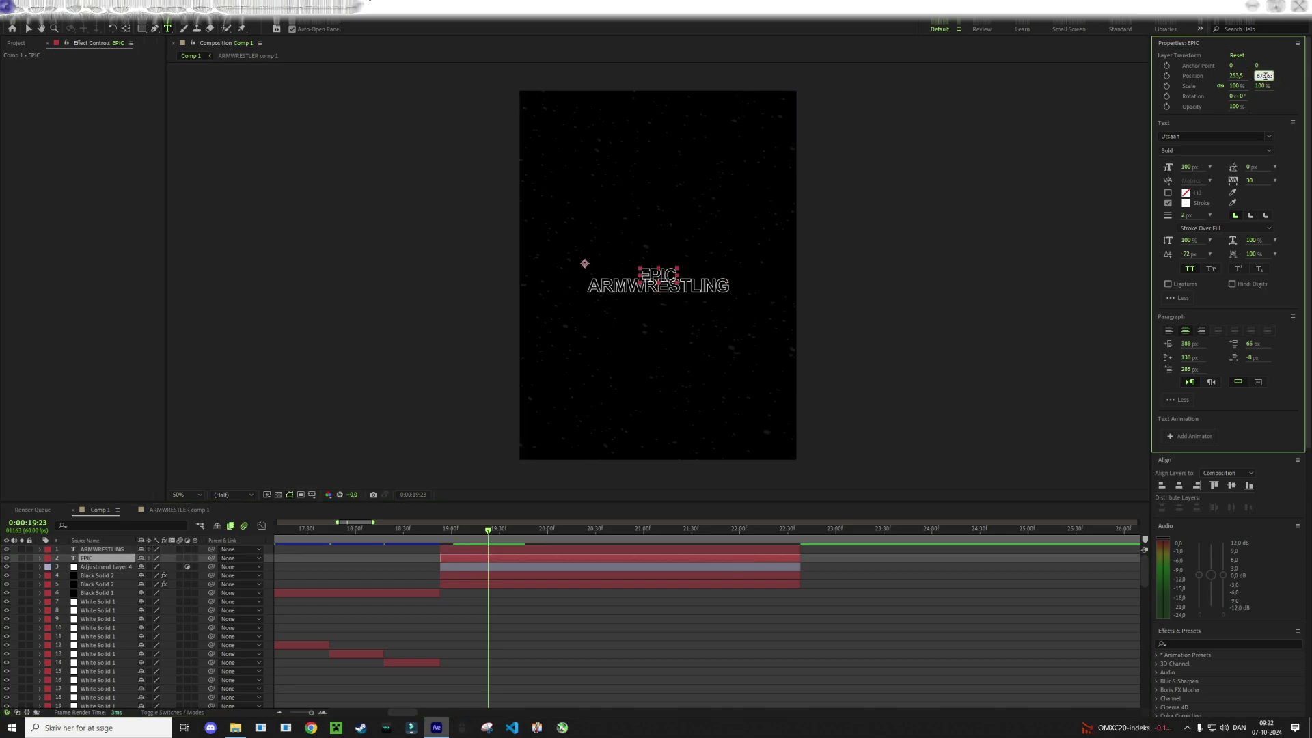
type("633,6")
left_click(653, 626)
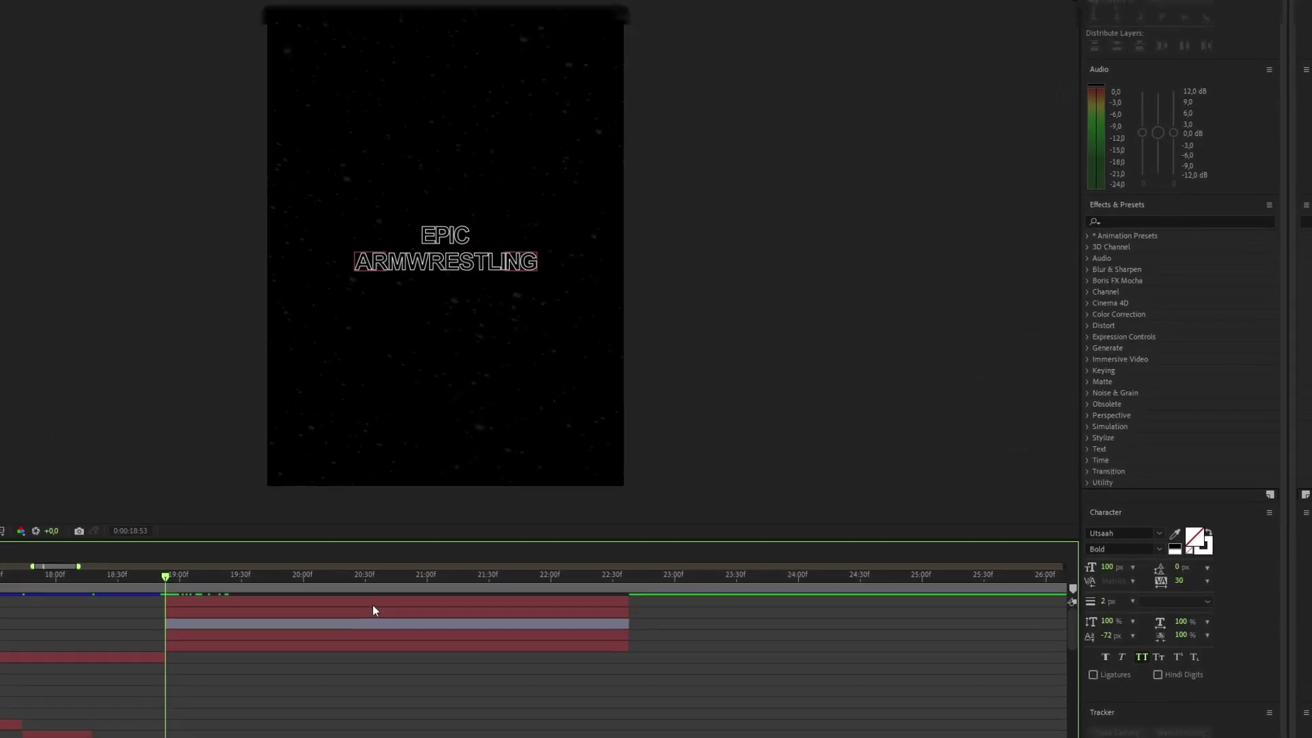
Search 'rotate' and apply 3D Rotate around Circle to the ARMWRESTLING text
left_click(1181, 256)
type("rotate")
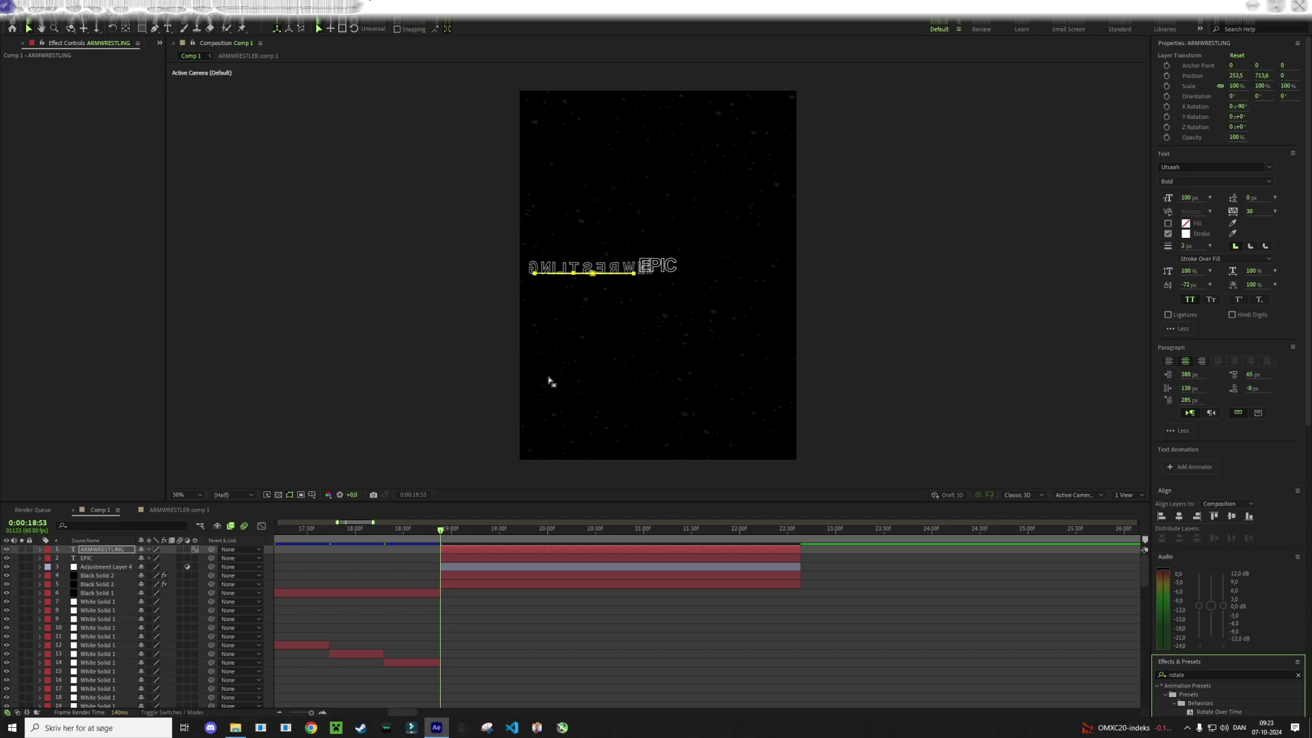
left_click(449, 529)
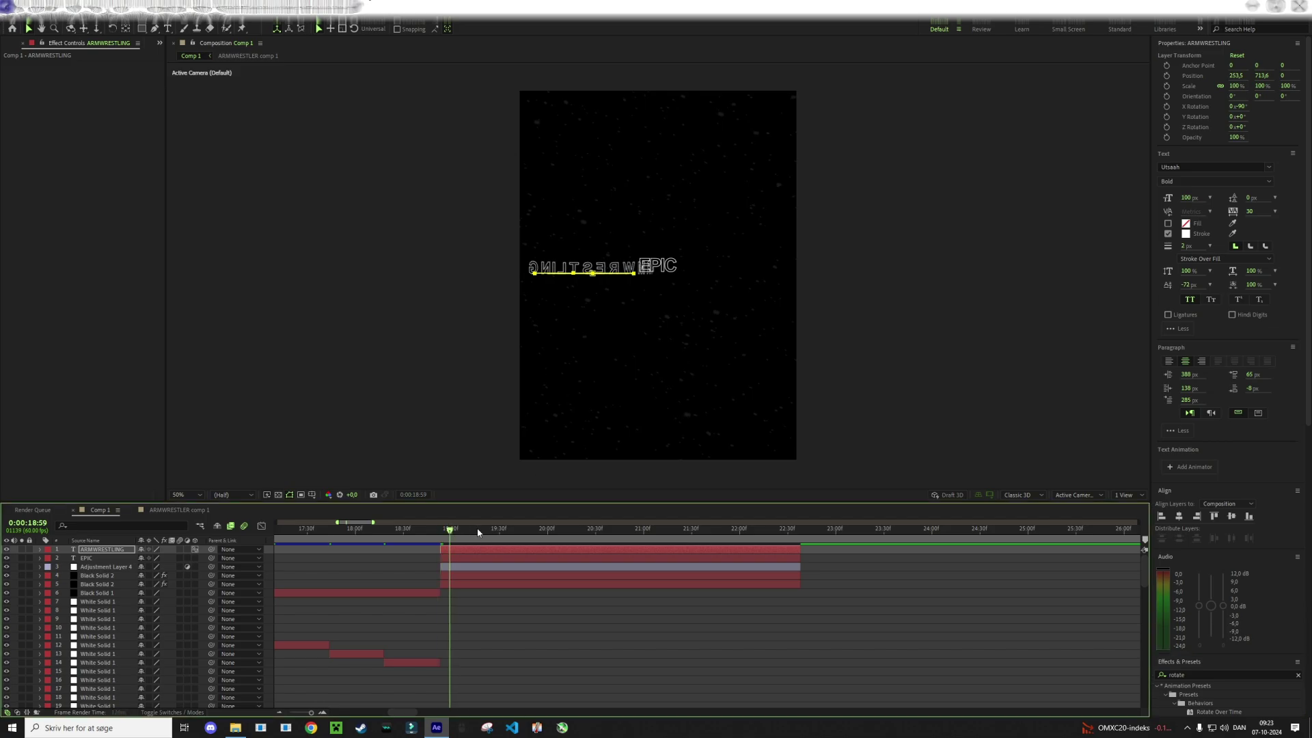
left_click(639, 278)
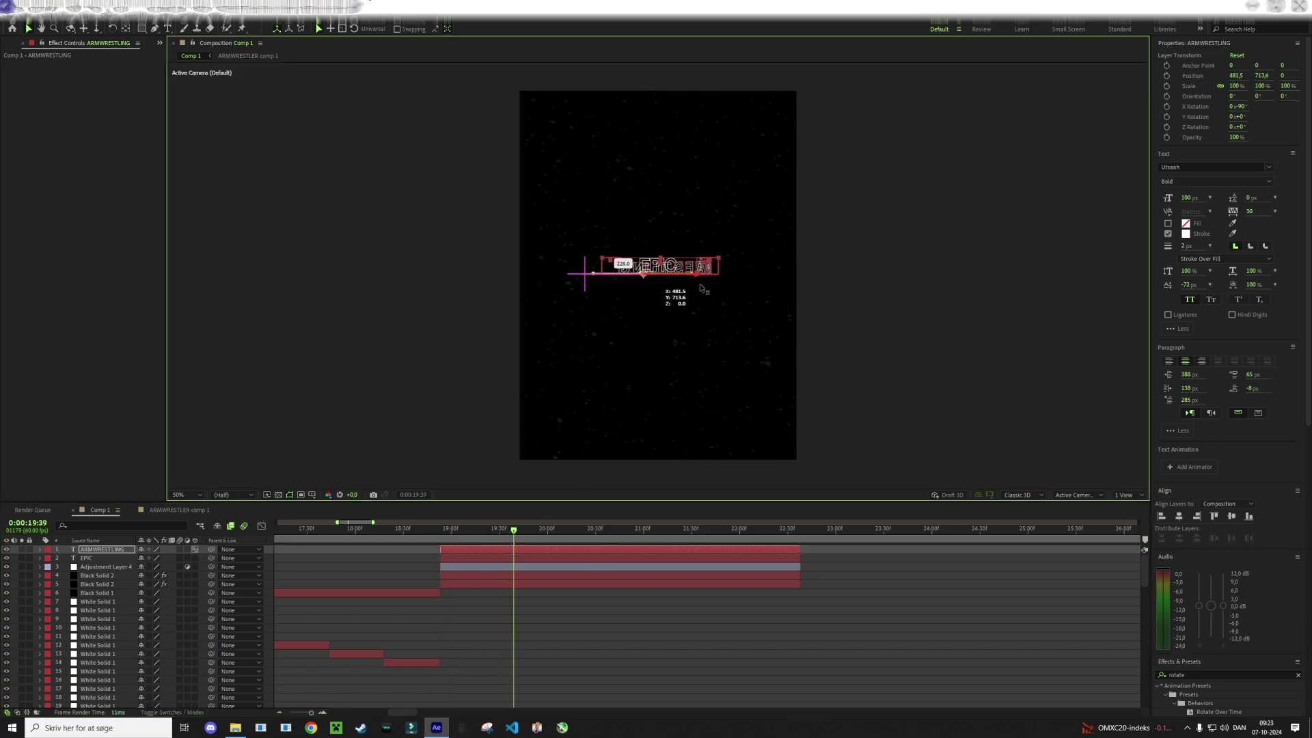
Nudge ARMWRESTLING slightly lower and to the right beneath EPIC
left_click_drag(644, 241, 643, 242)
left_click(517, 533)
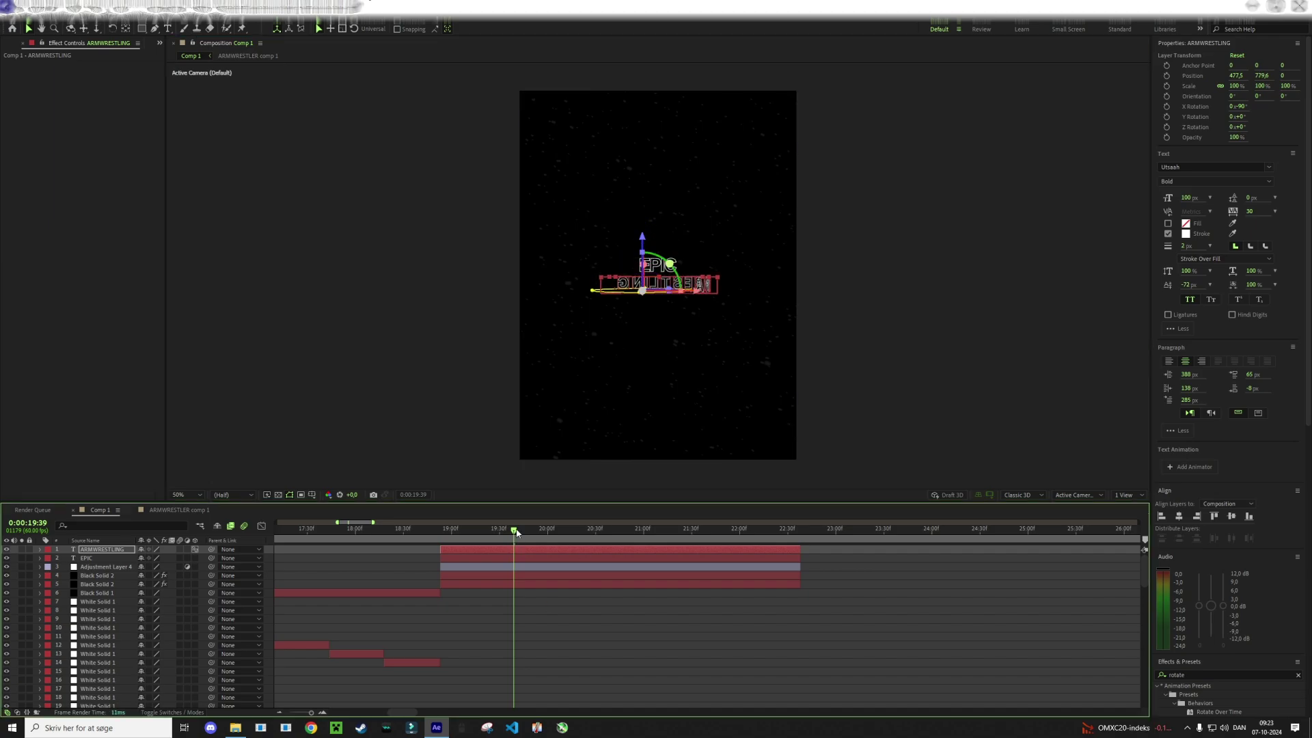
key("Page_Up")
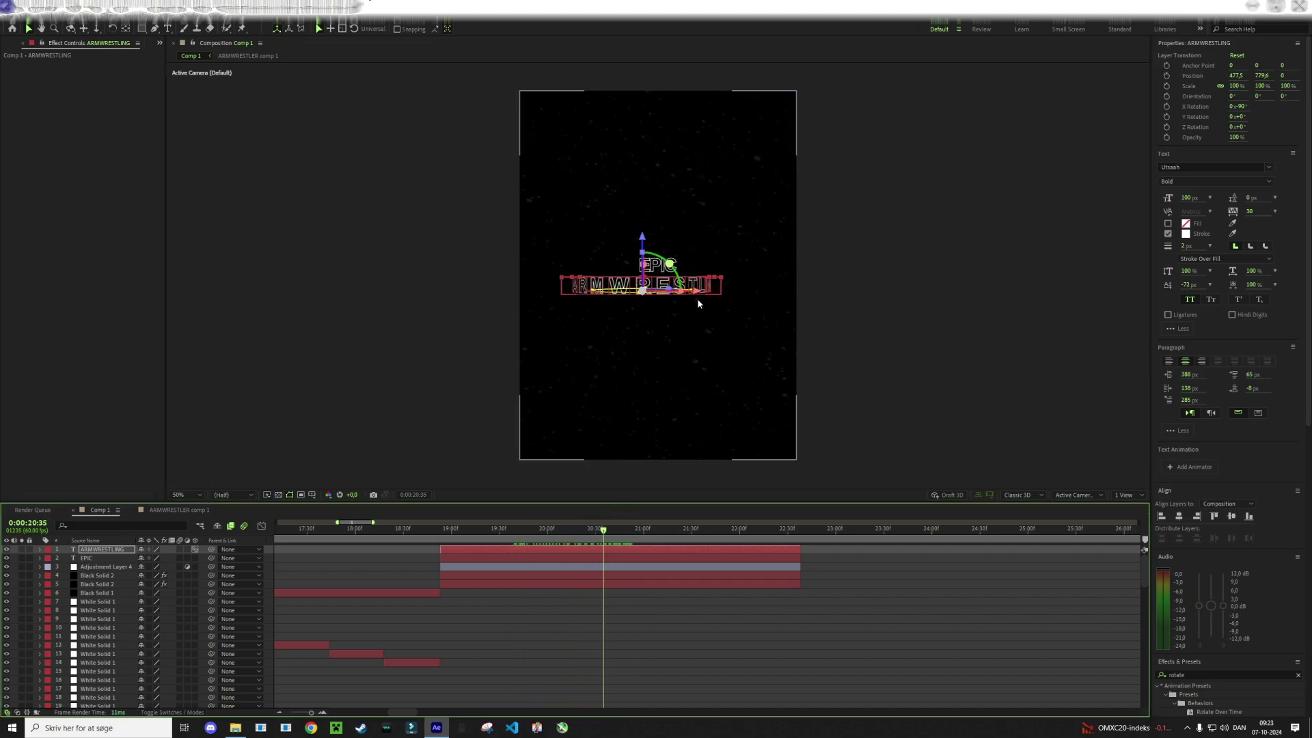
left_click_drag(697, 298, 709, 295)
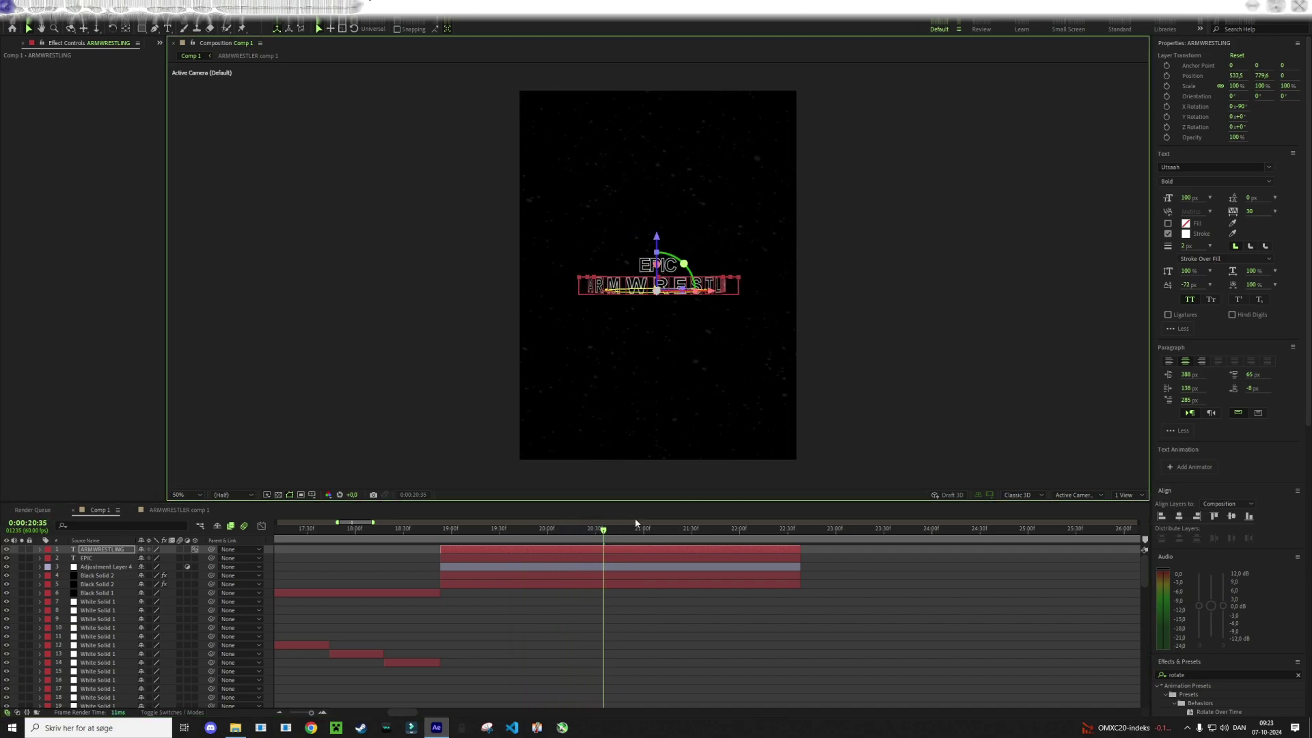
left_click_drag(635, 523, 527, 540)
Lower the starting First Margin value, move its end keyframe later, and preview
key("u")
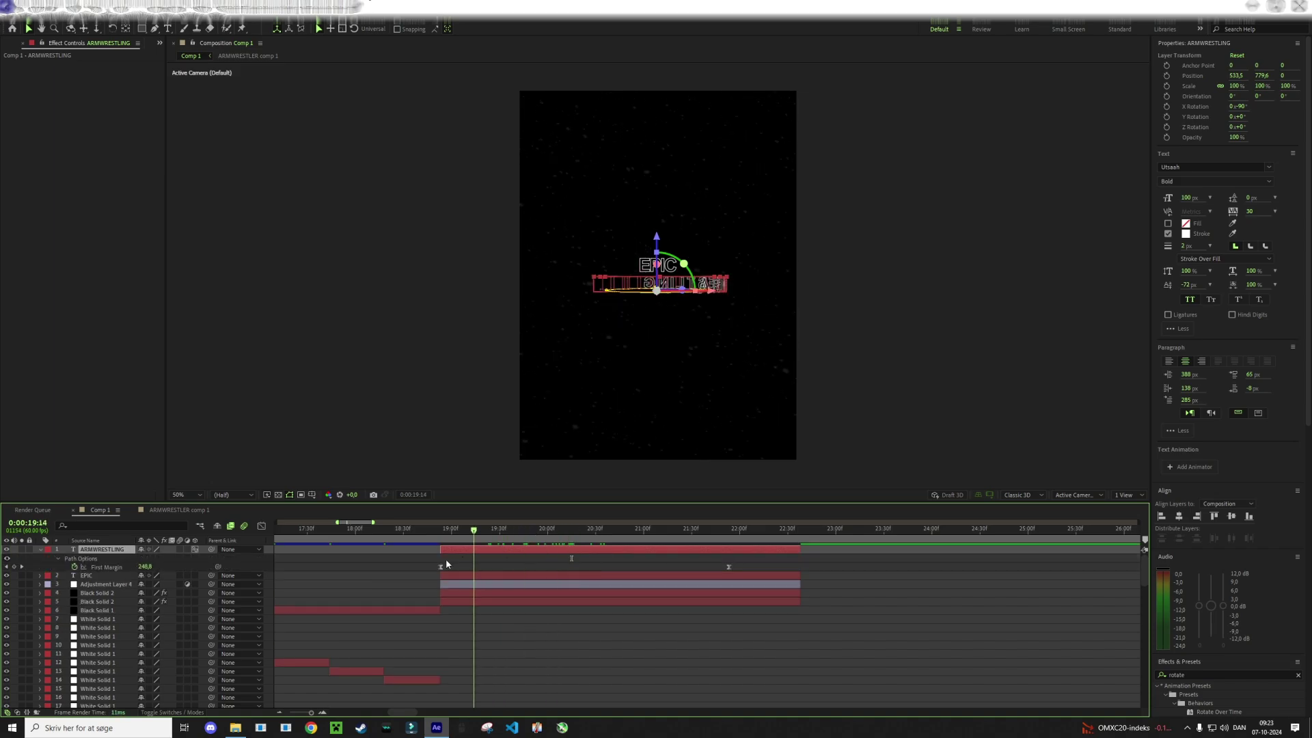
left_click(462, 539)
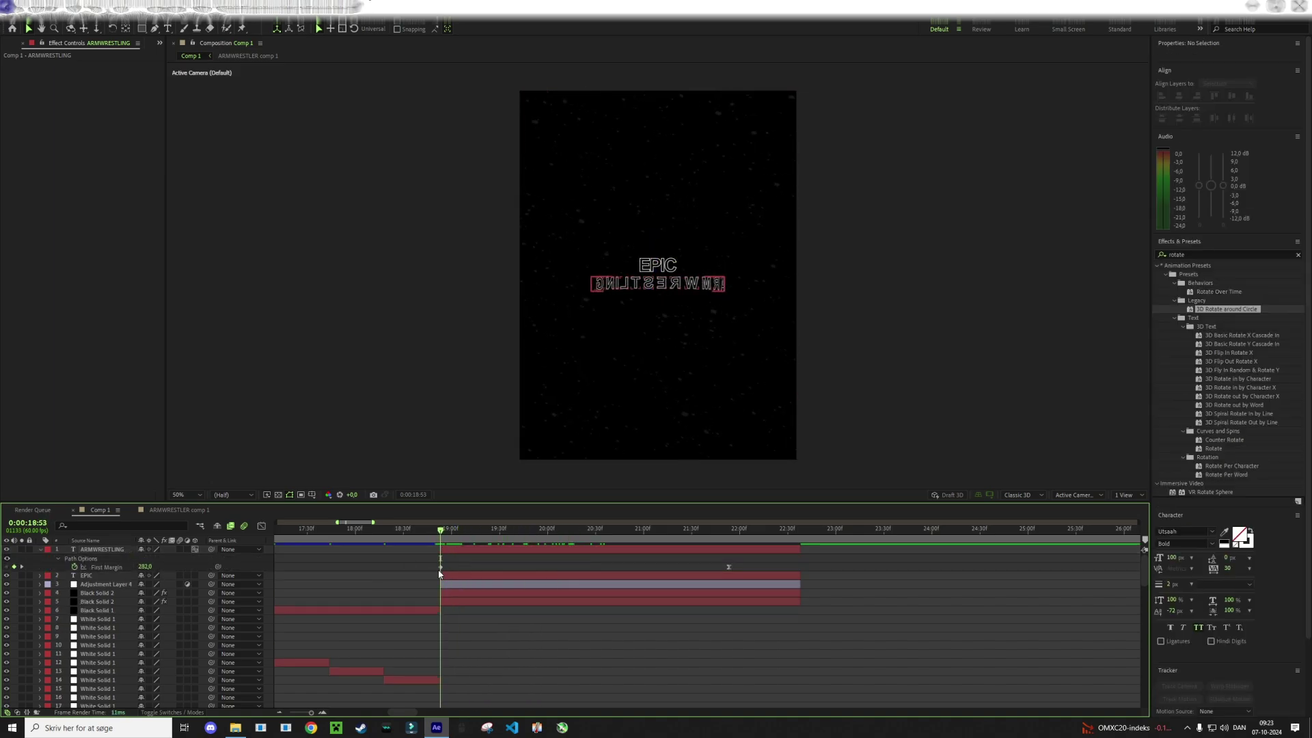
mouse_move(147, 568)
left_mouse_down()
mouse_move(68, 577)
mouse_move(139, 566)
left_mouse_up()
left_click(490, 556)
left_click_drag(729, 567, 739, 567)
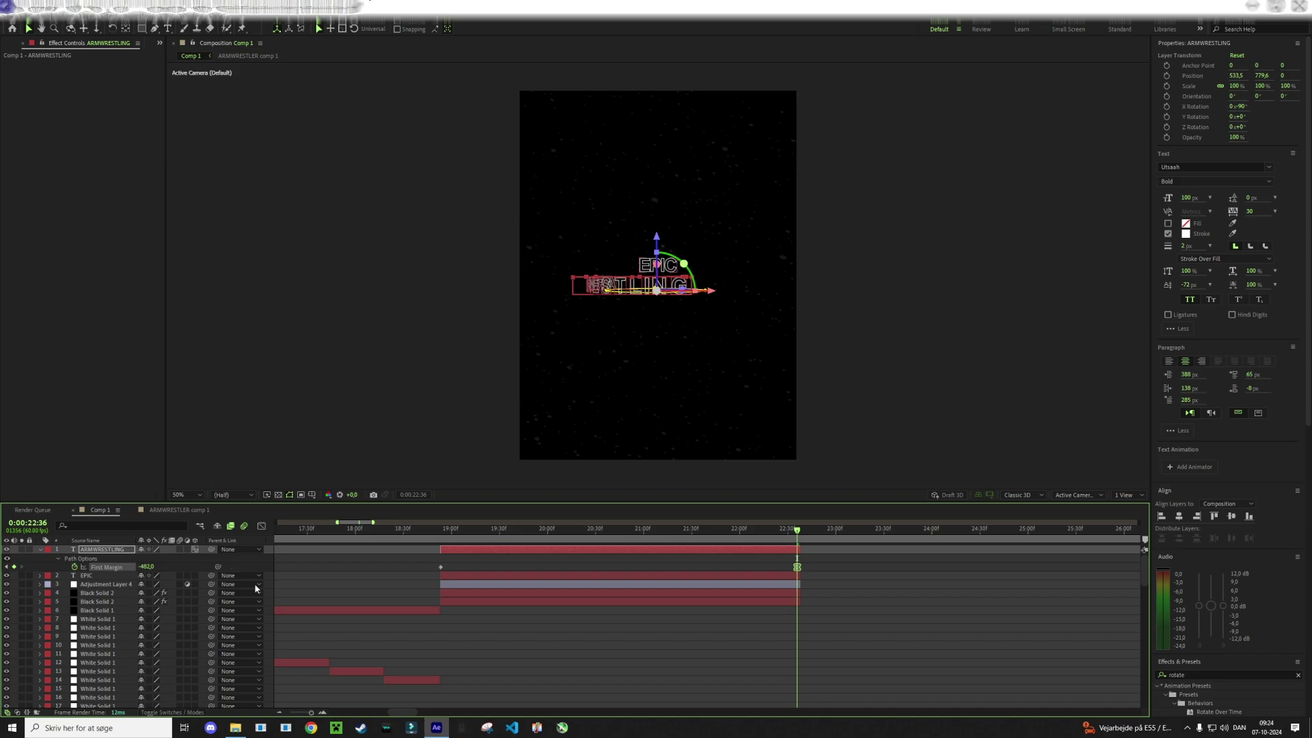
left_click(803, 540)
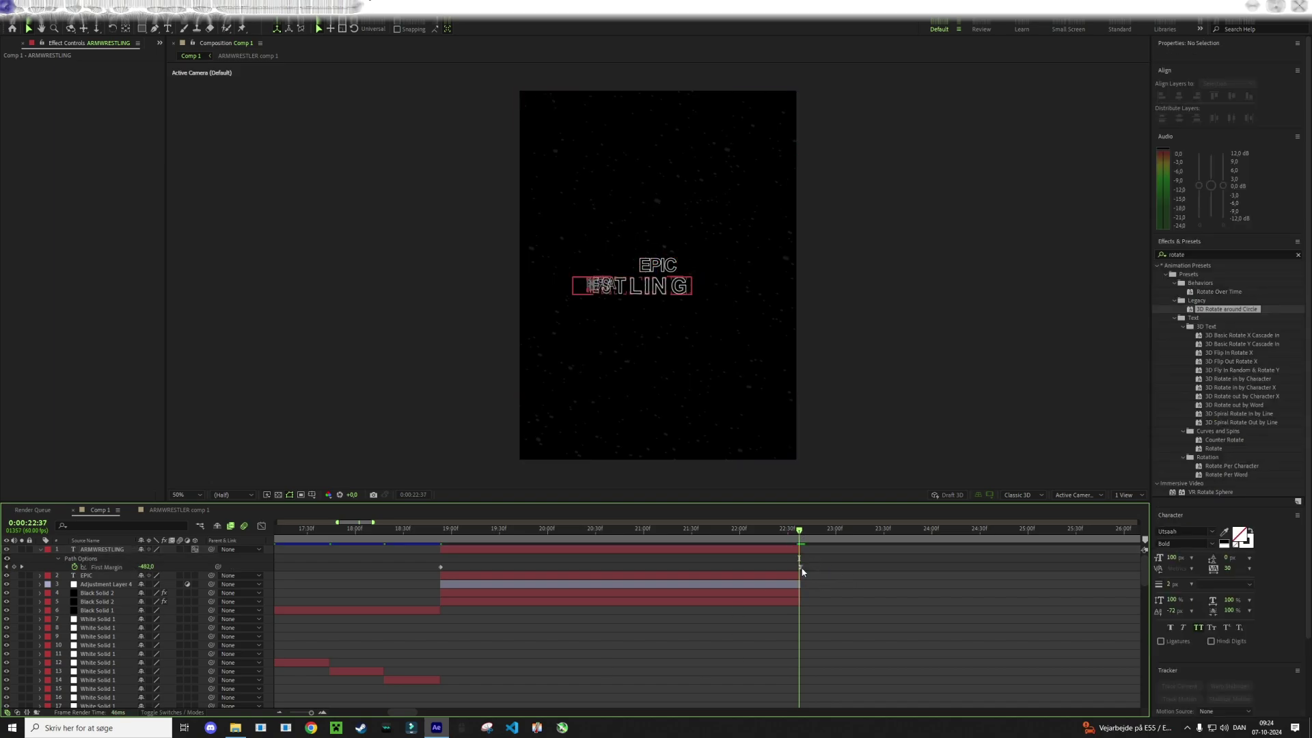
key("space")
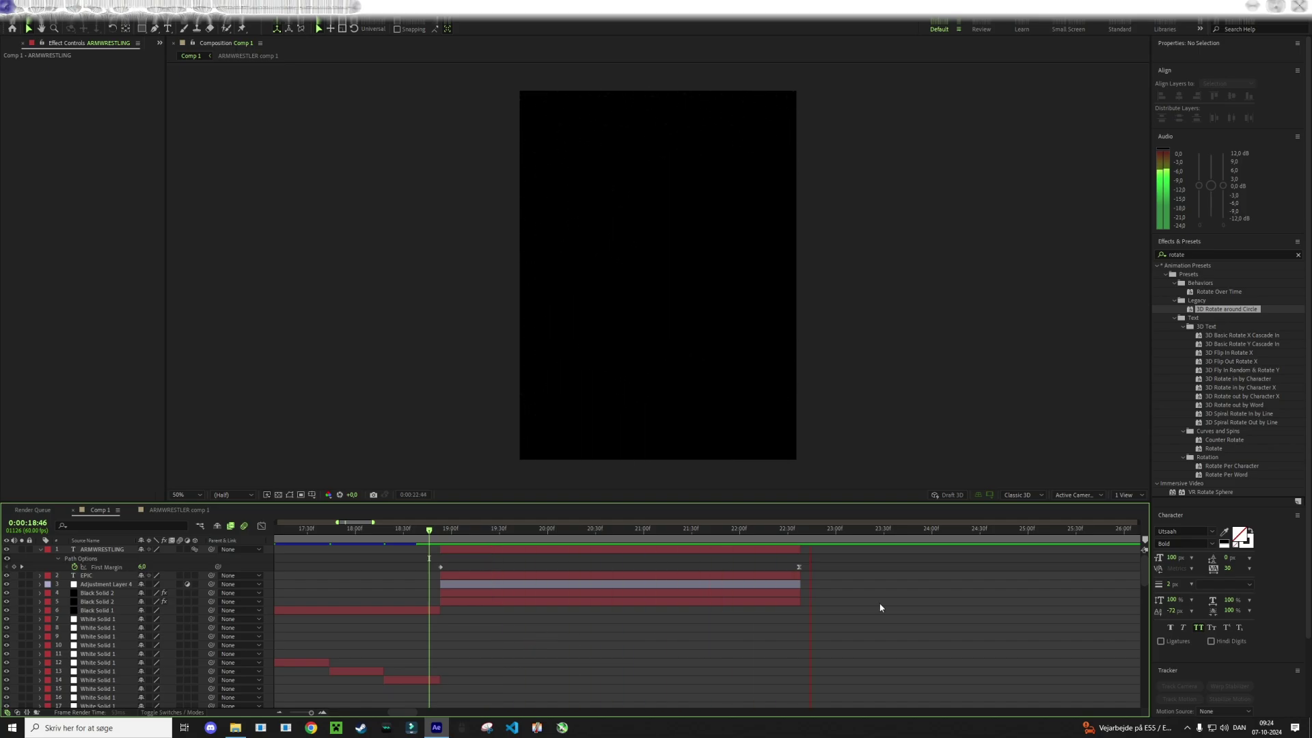
Reveal ARMWRESTLING's transform properties and jump to the layers' start point
left_click(577, 575)
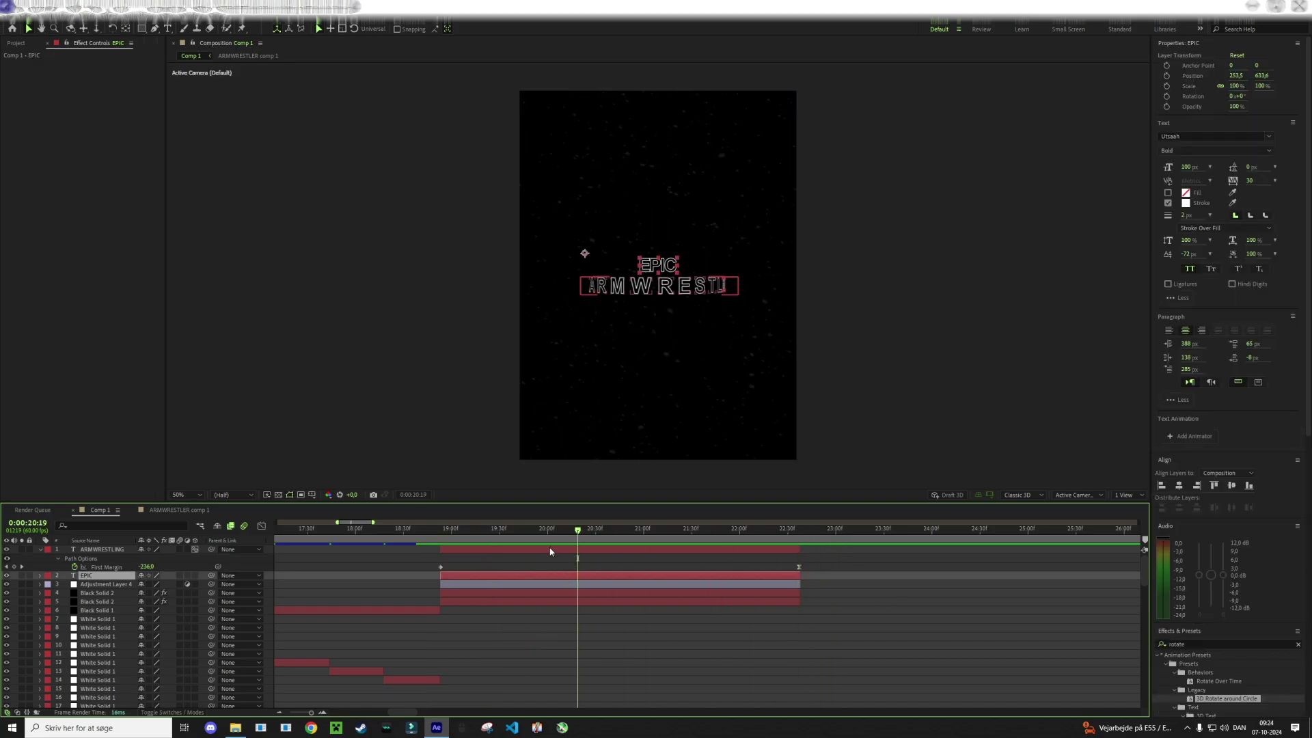
left_click(551, 627)
left_click(195, 584)
left_click(552, 626)
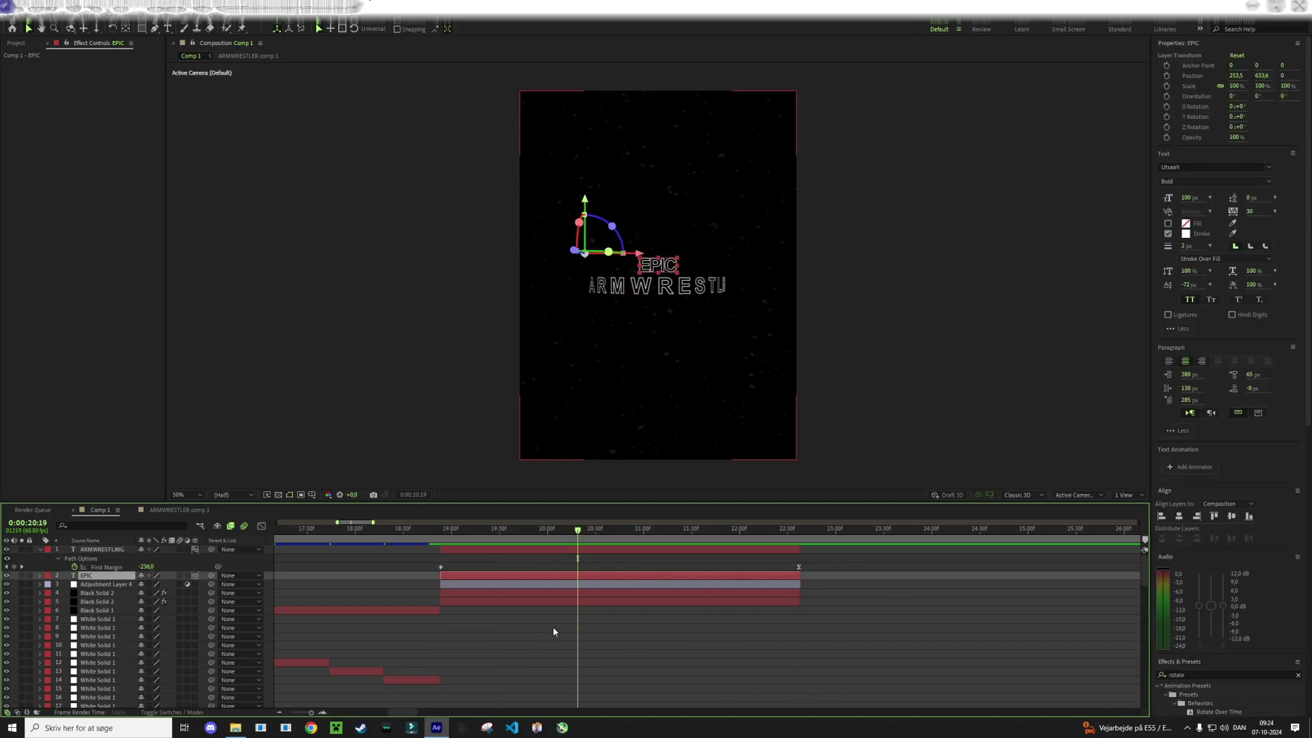
left_click(57, 557)
left_click(49, 663)
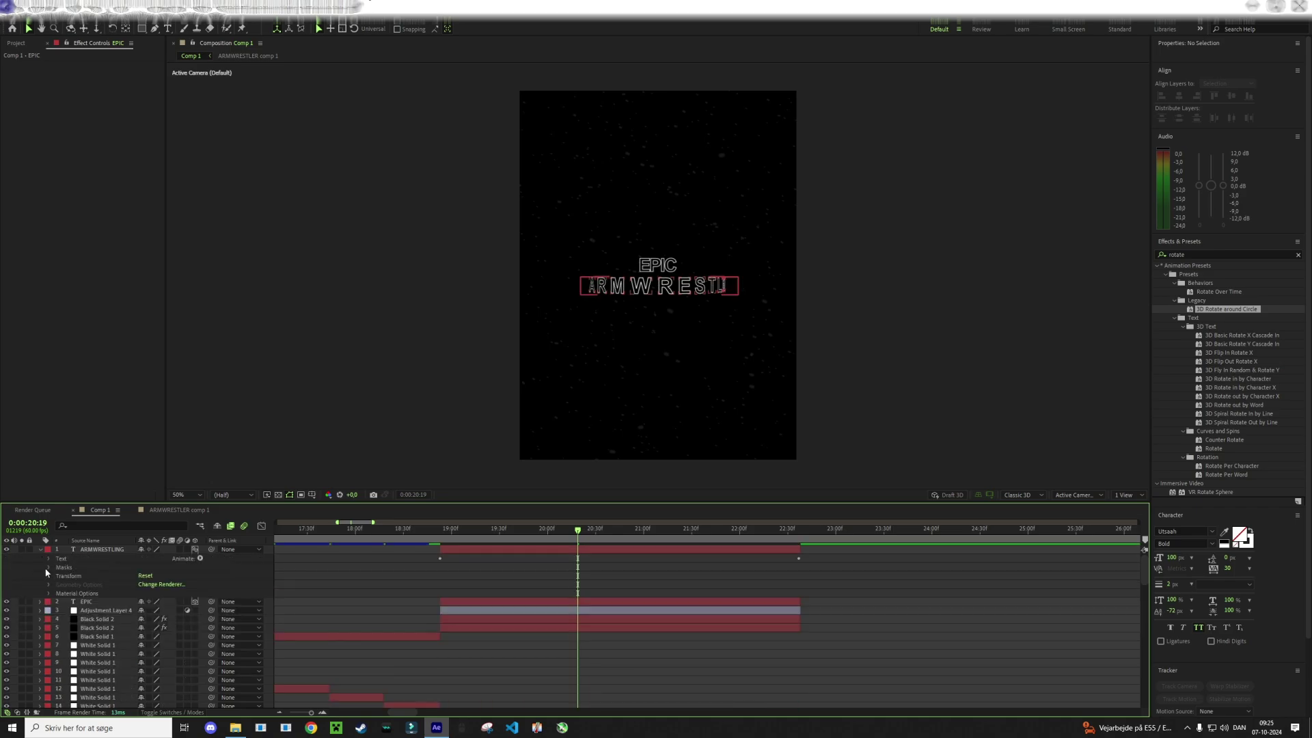
scroll(205, 615, "down", 4)
scroll(50, 641, "up", 3)
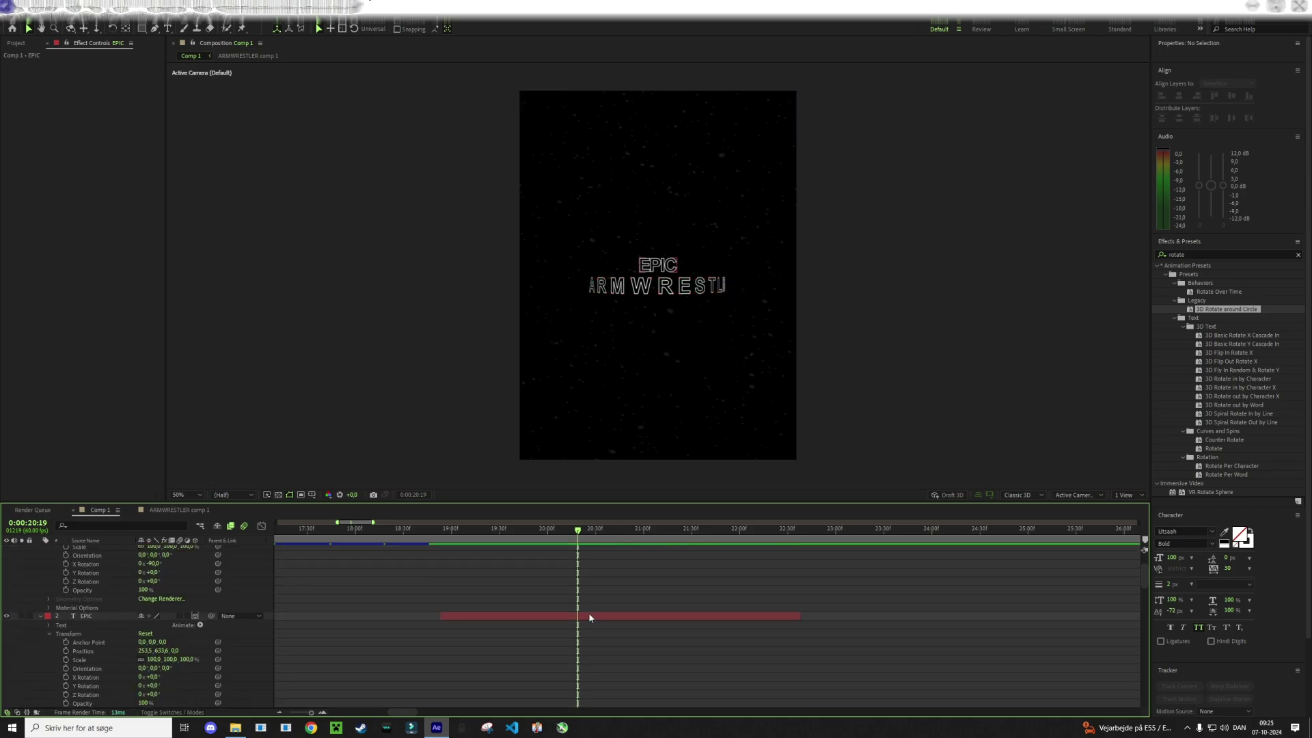
scroll(49, 641, "up", 3)
key("i")
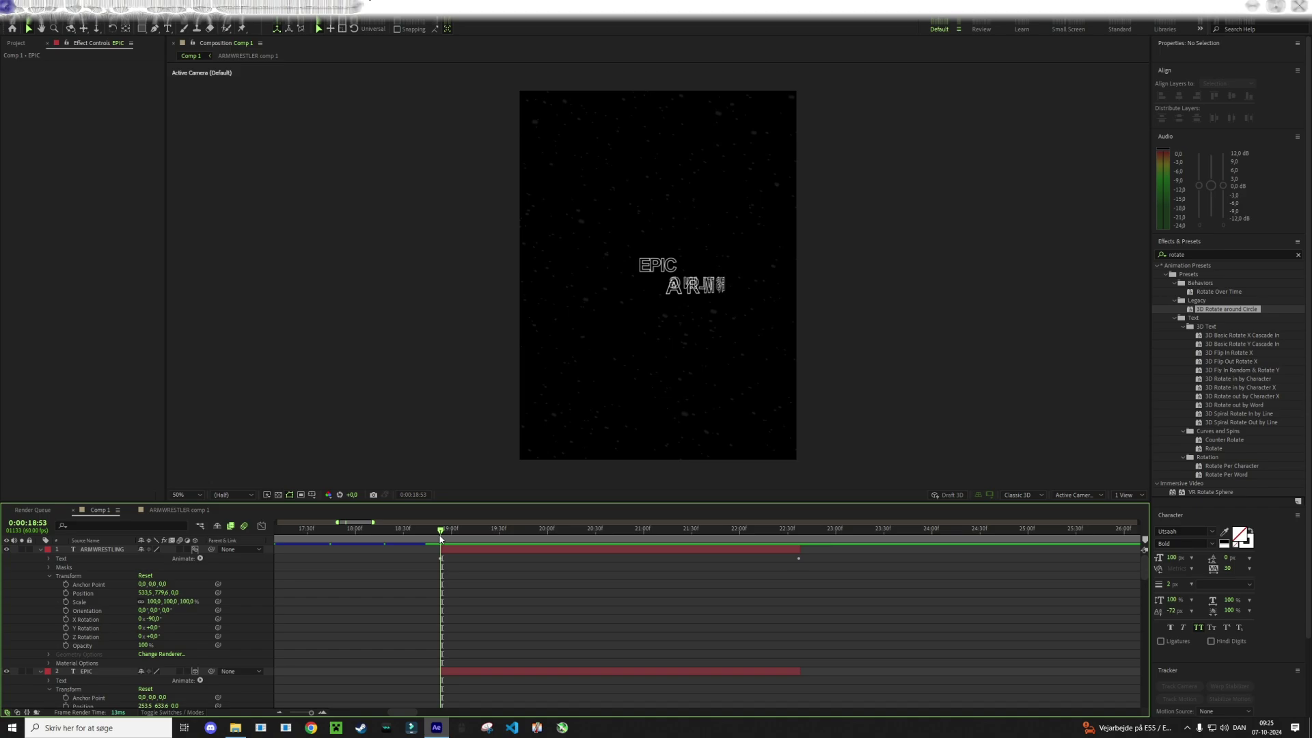
Tilt EPIC's orientation to 339° and scrub through its animation
left_click(675, 669)
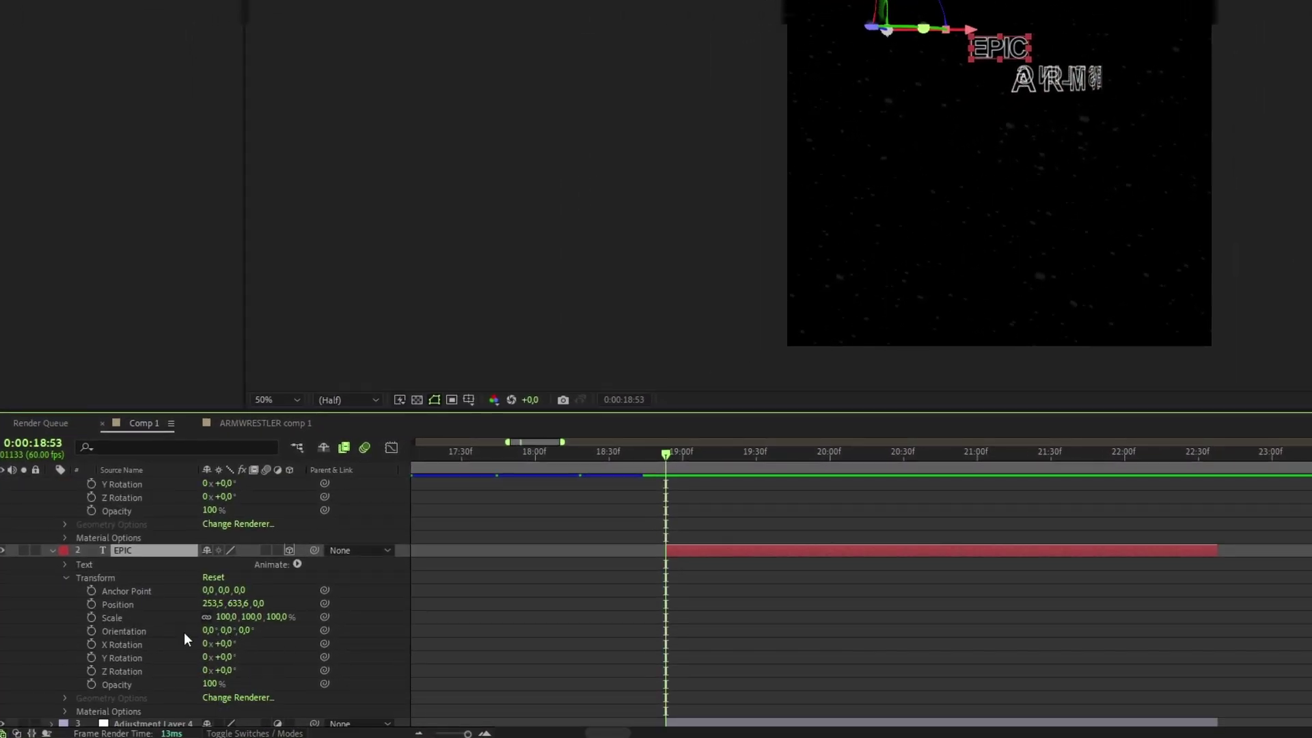
mouse_move(213, 634)
left_mouse_down()
mouse_move(192, 628)
mouse_move(222, 646)
mouse_move(254, 630)
mouse_move(231, 606)
left_mouse_up()
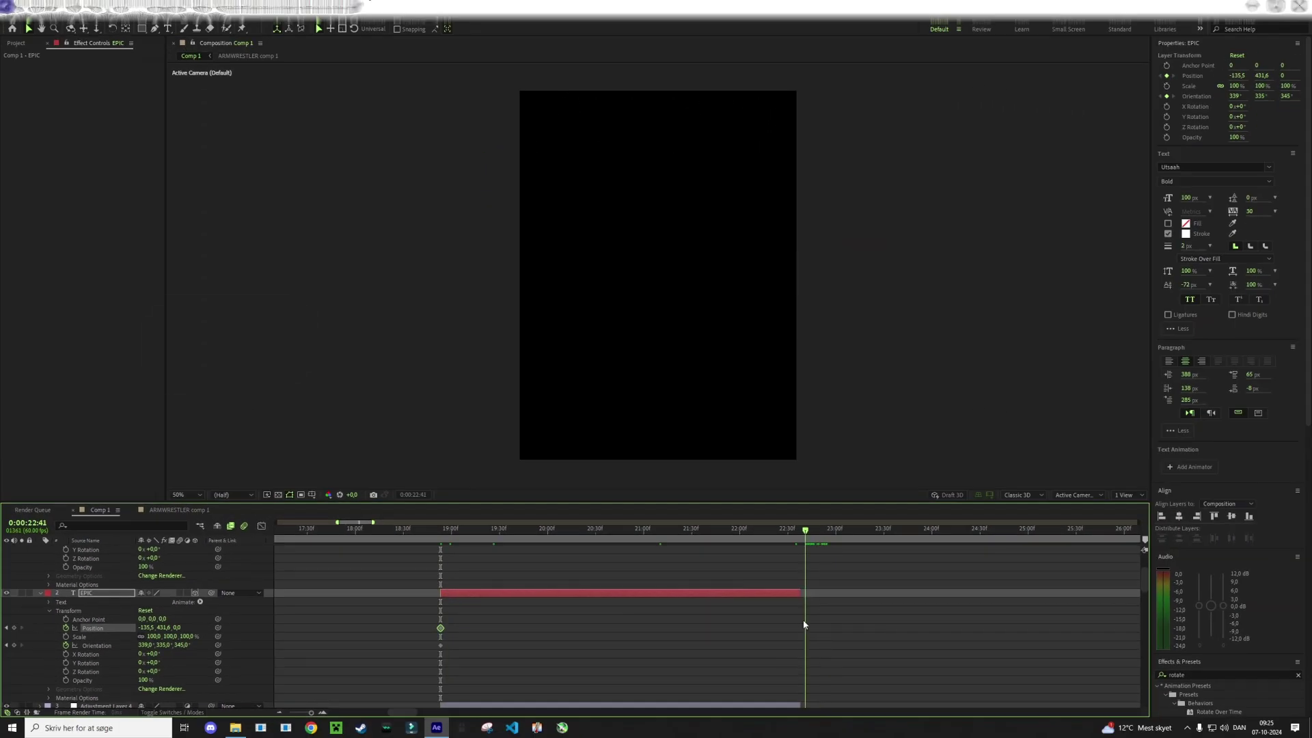
right_click(146, 628)
left_click(747, 566)
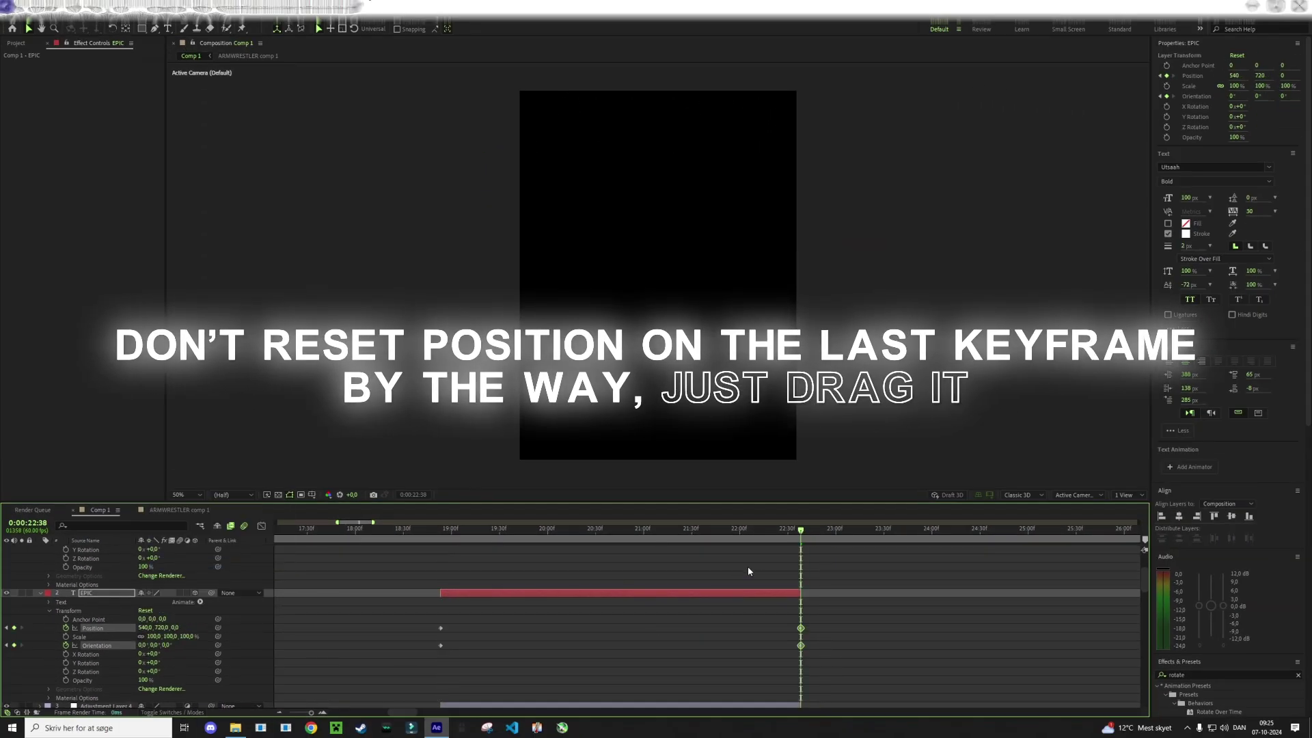
mouse_move(745, 542)
left_mouse_down()
mouse_move(467, 553)
mouse_move(798, 561)
mouse_move(805, 537)
left_mouse_up()
left_click(799, 609)
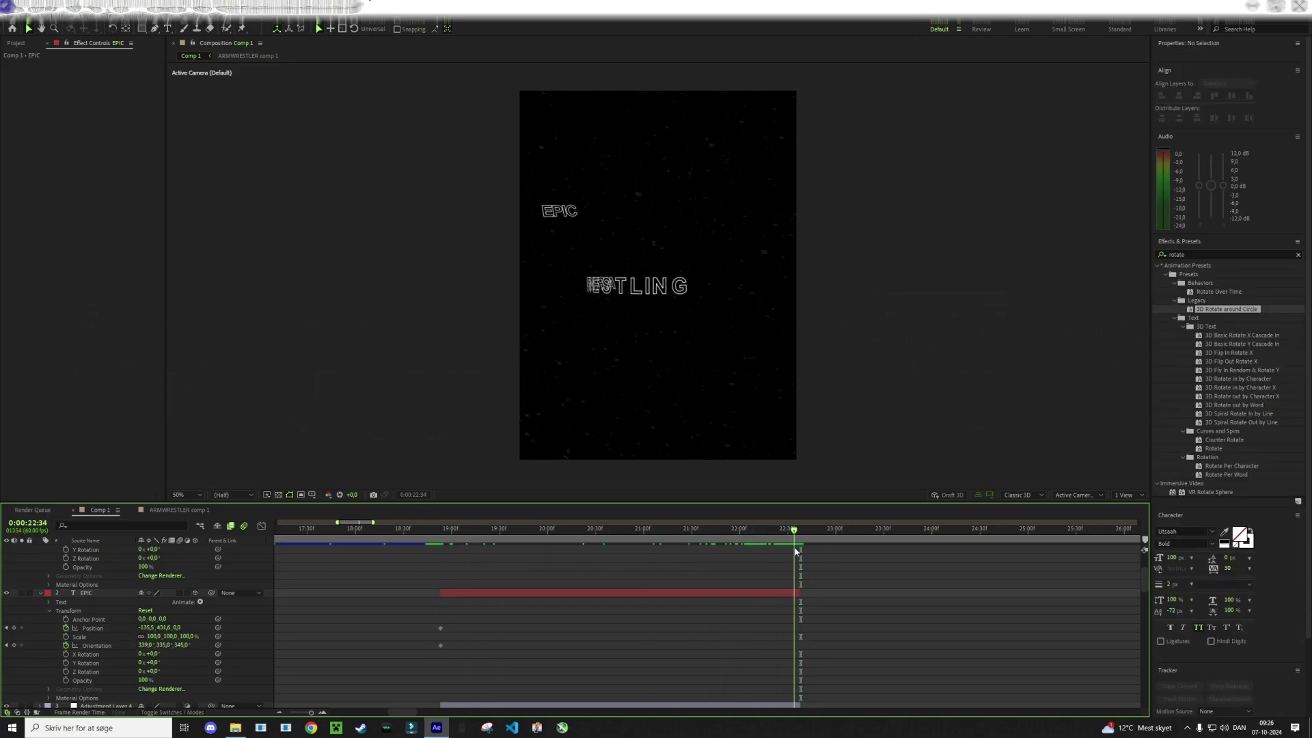
left_click_drag(144, 648, 164, 647)
left_click_drag(801, 653, 598, 562)
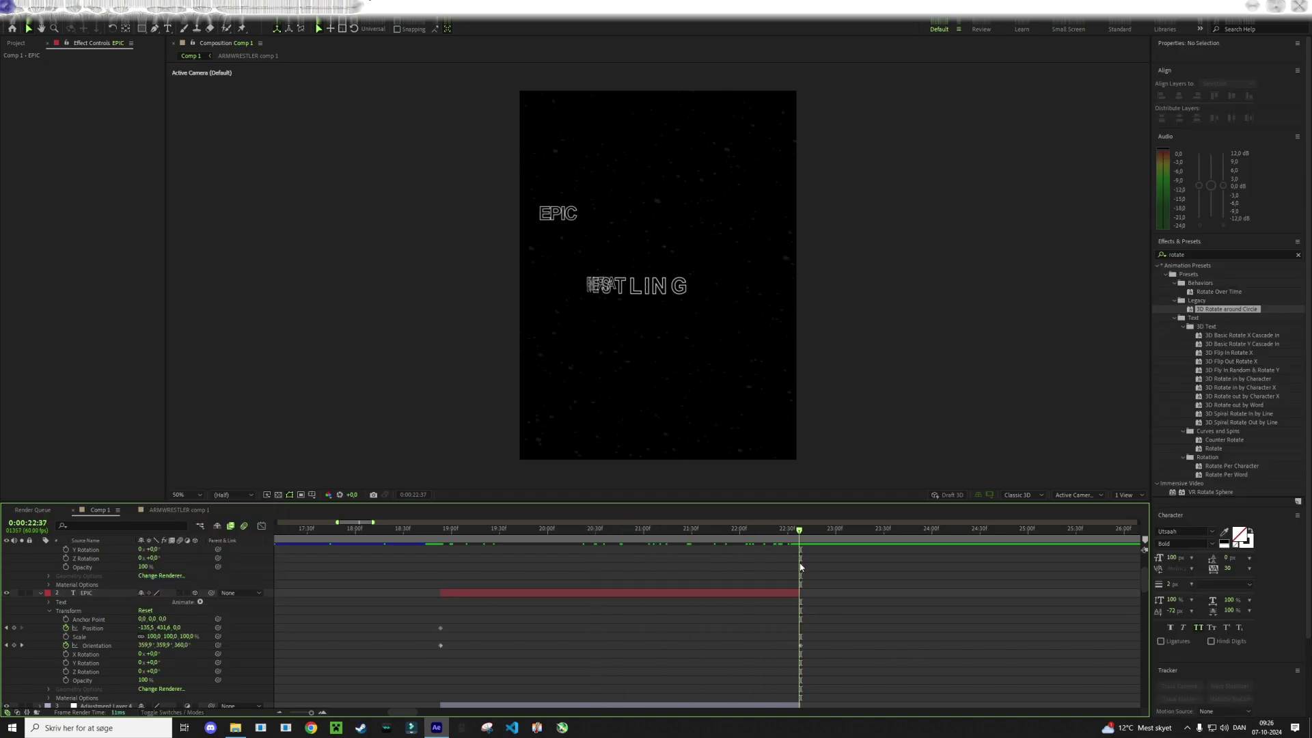
Undo EPIC's transform reset at 22:37 and move it just above ARMWRESTLING
left_click(96, 645)
right_click(145, 628)
left_click(187, 568)
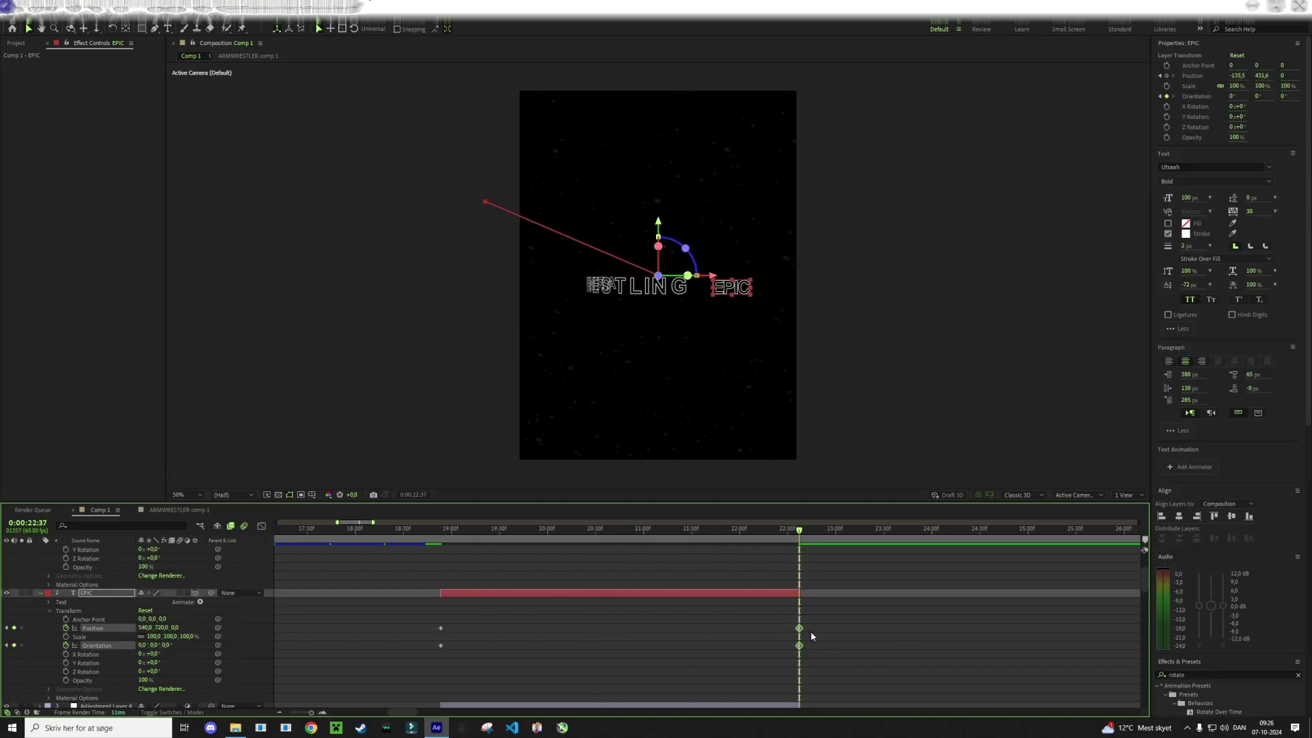
key("ctrl+z")
key("ctrl+z")
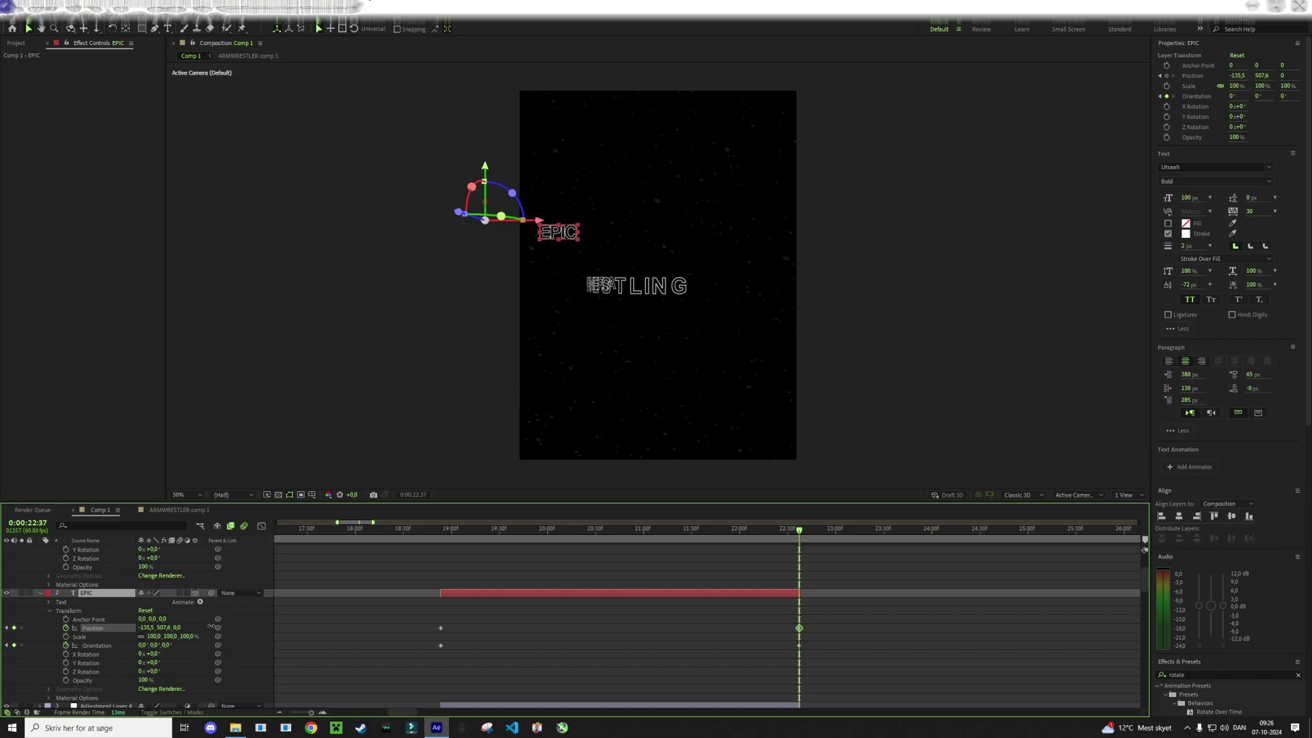
left_click_drag(559, 225, 646, 242)
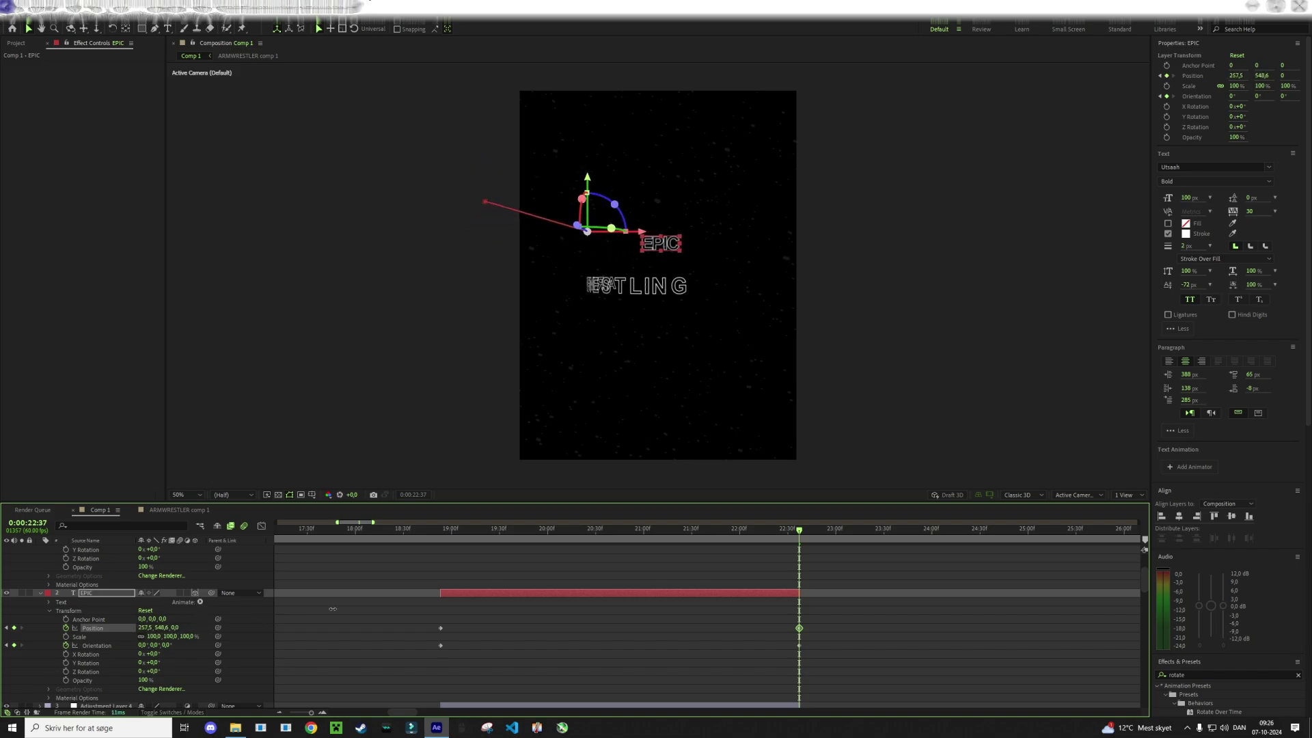
key("shift+Down")
key("shift+Down")
key("shift+Down")
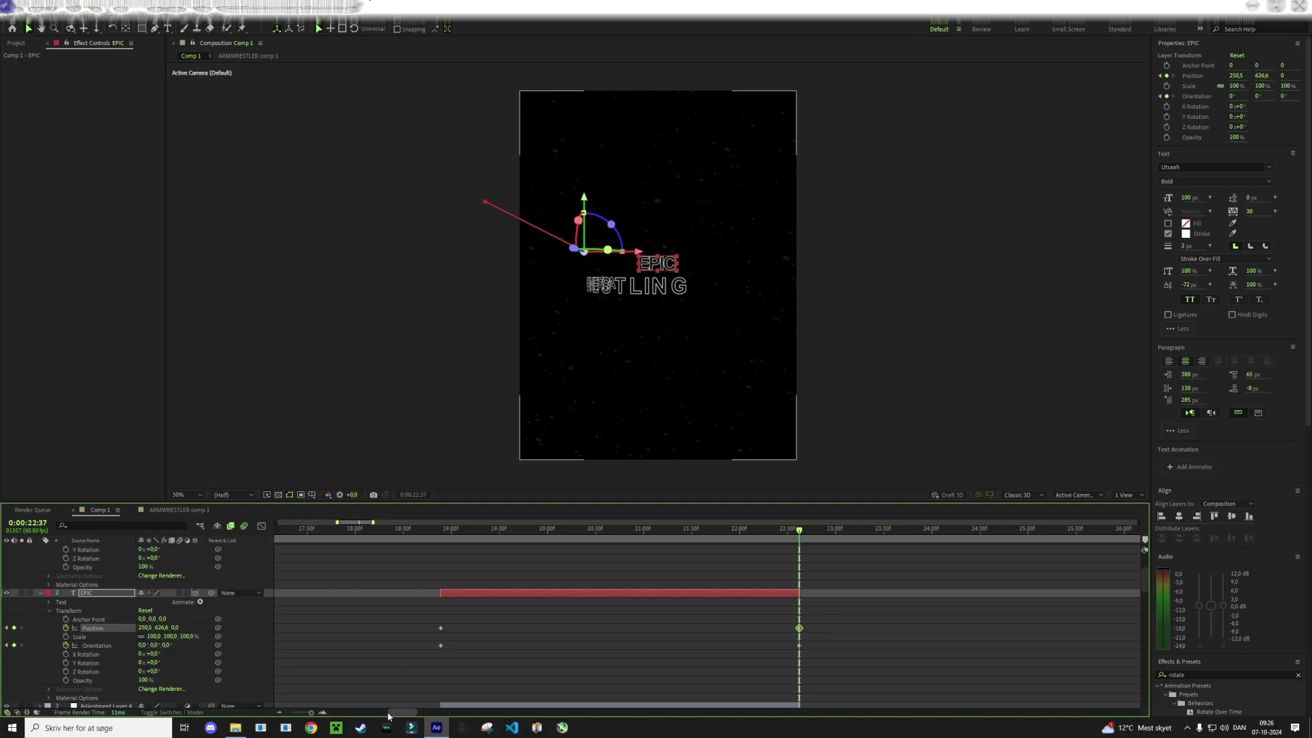
At 18:53, keyframe ARMWRESTLING's Position, tilt its Orientation to 16° and place it lower right
left_click(445, 530)
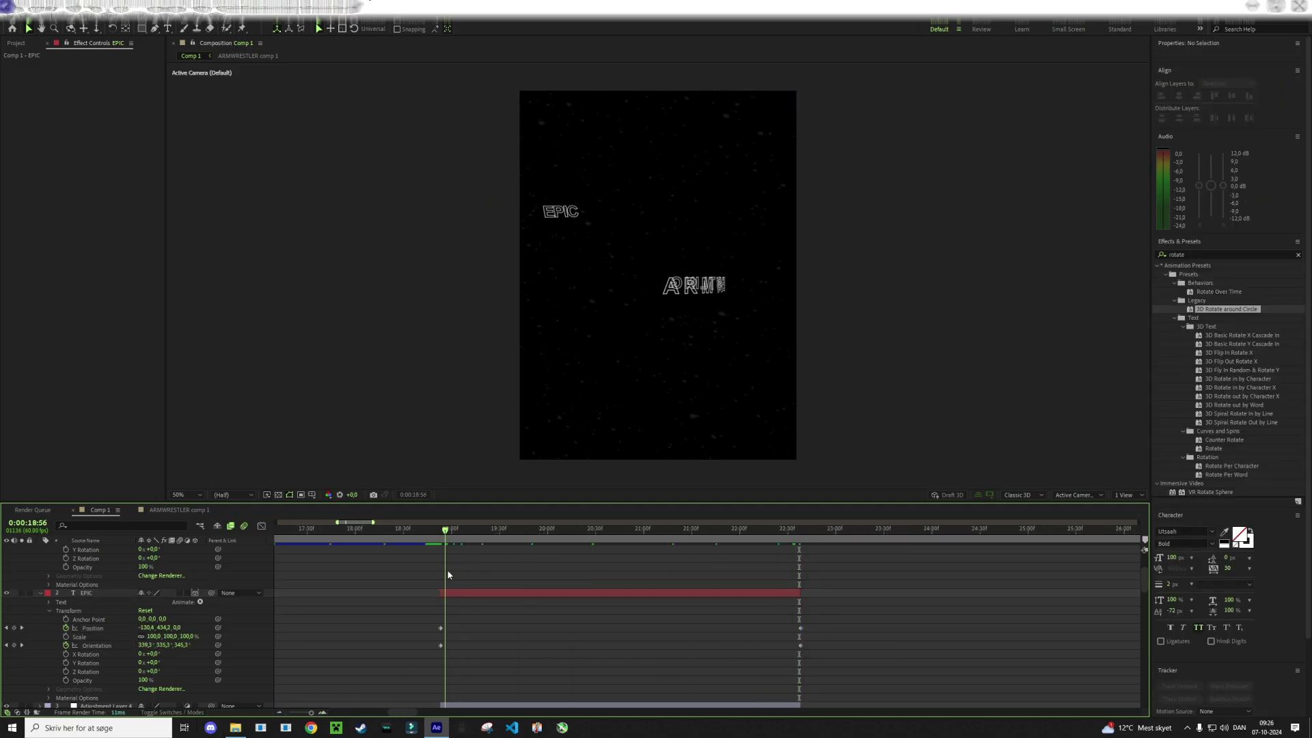
scroll(582, 585, "up", 5)
left_click_drag(560, 529, 440, 532)
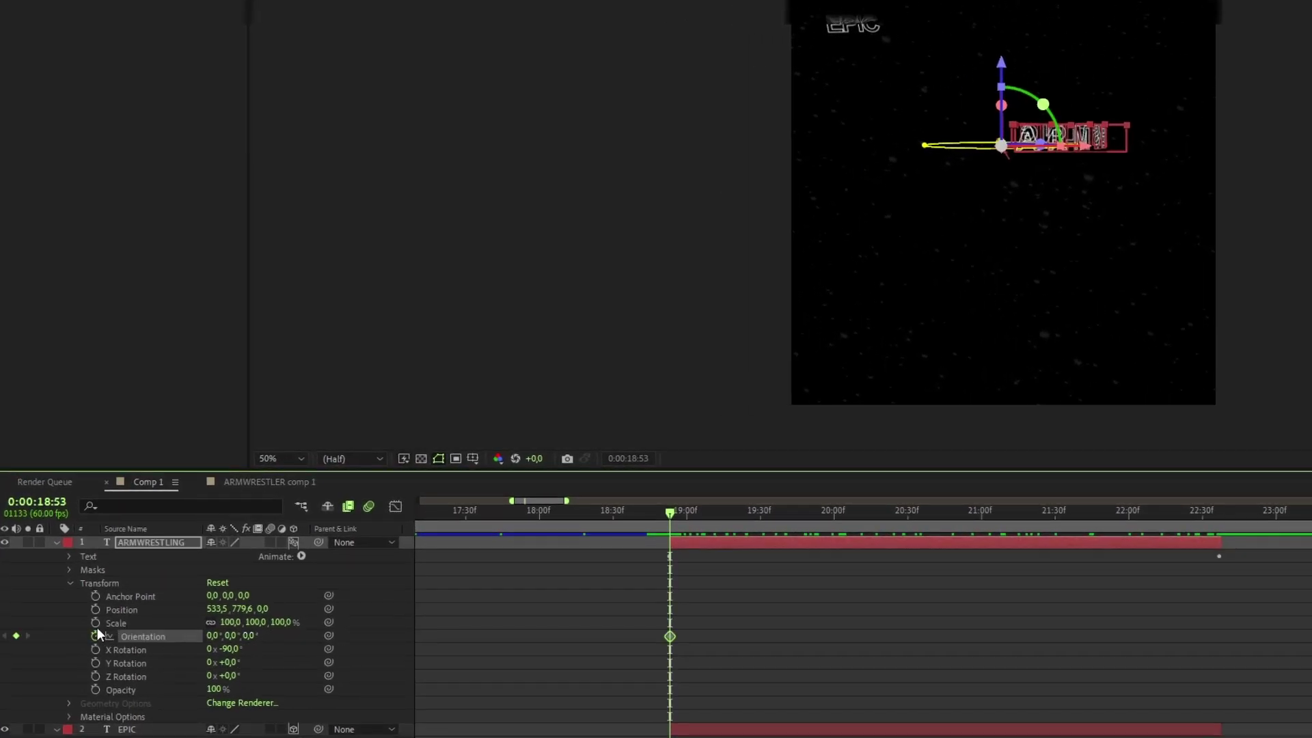
left_click(95, 609)
mouse_move(214, 636)
left_mouse_down()
mouse_move(191, 635)
mouse_move(758, 674)
left_mouse_up()
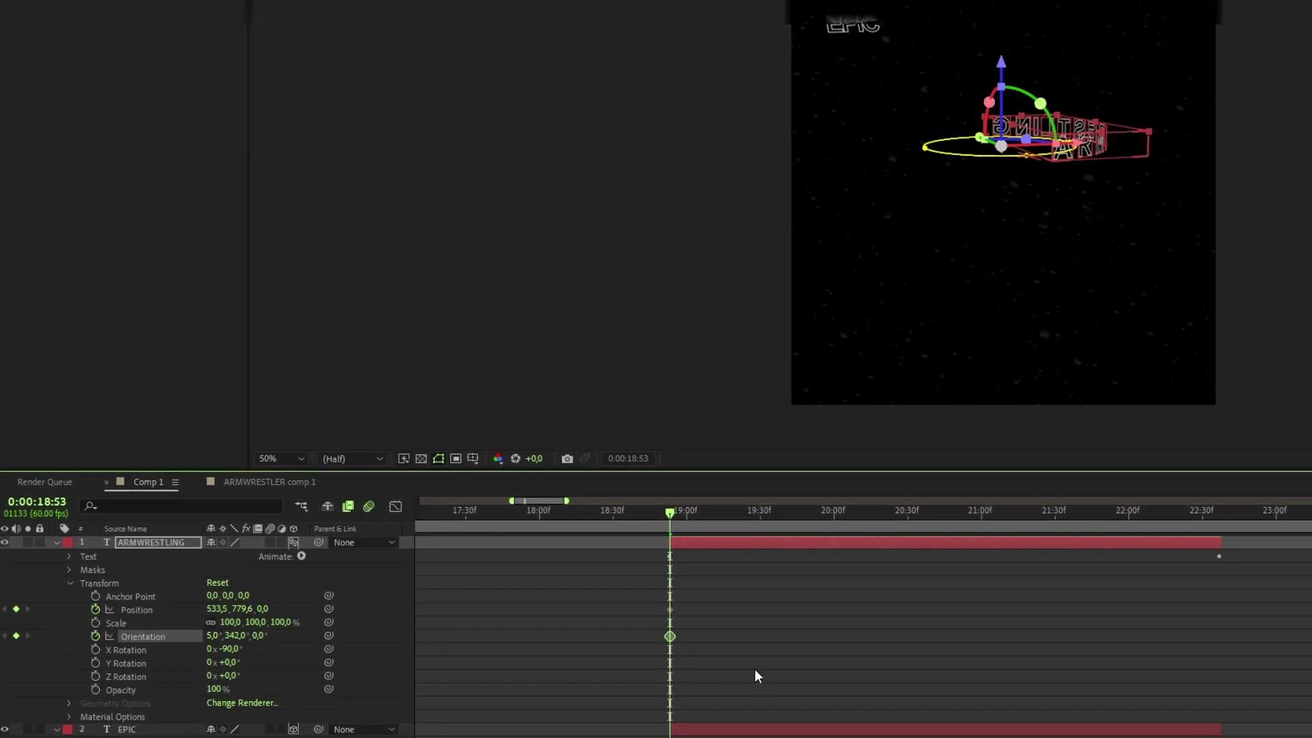
left_click_drag(247, 636, 1174, 644)
left_click(1224, 604)
mouse_move(1223, 547)
left_mouse_down()
mouse_move(756, 542)
mouse_move(670, 561)
left_mouse_up()
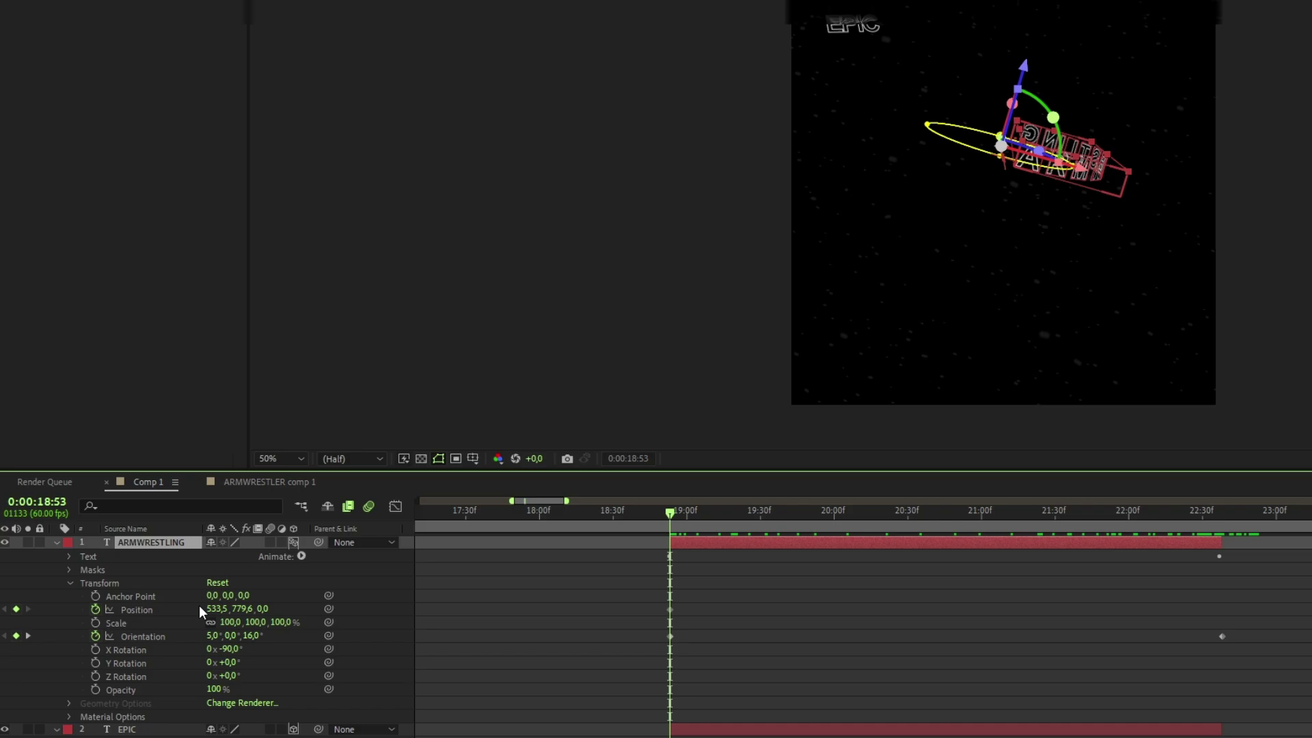
left_click_drag(213, 614, 363, 609)
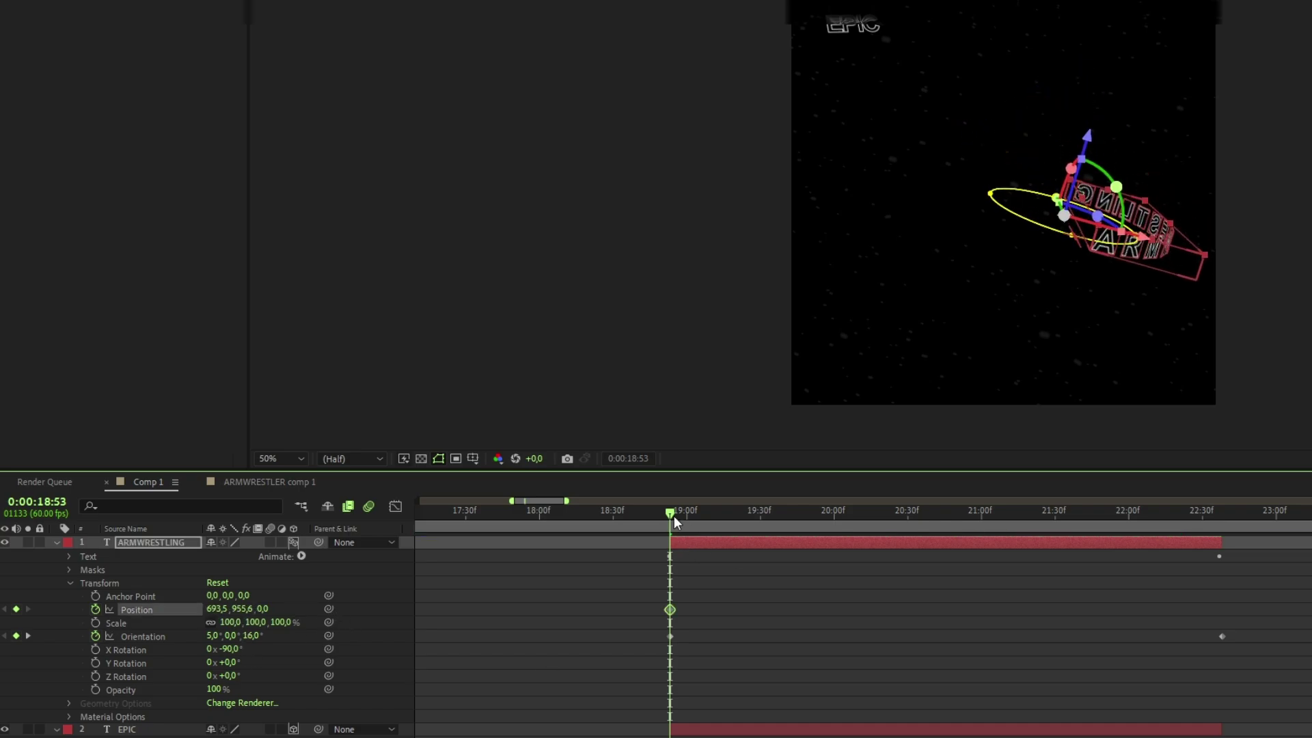
left_click_drag(674, 516, 1225, 555)
At the layer's end, reset ARMWRESTLING's Position and raise it to 581.5, 786.6 under EPIC
left_click(1222, 535)
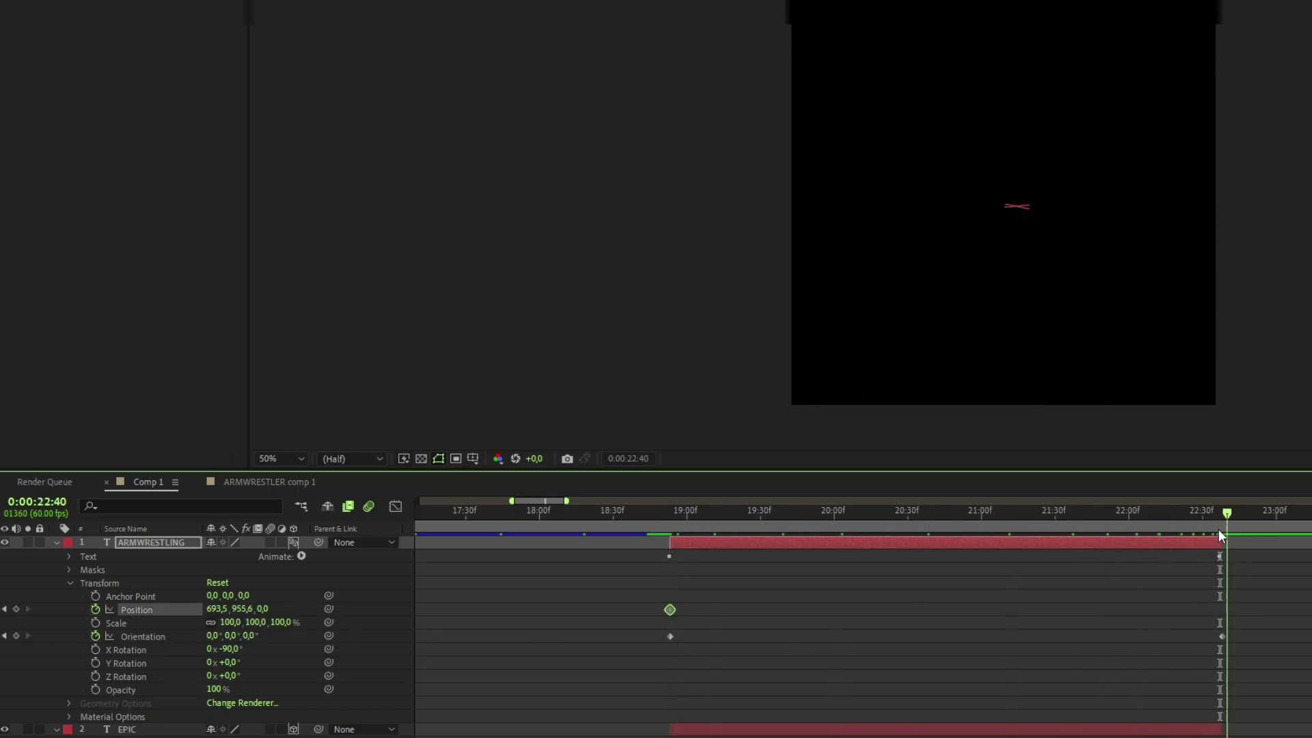
right_click(219, 617)
left_click(248, 512)
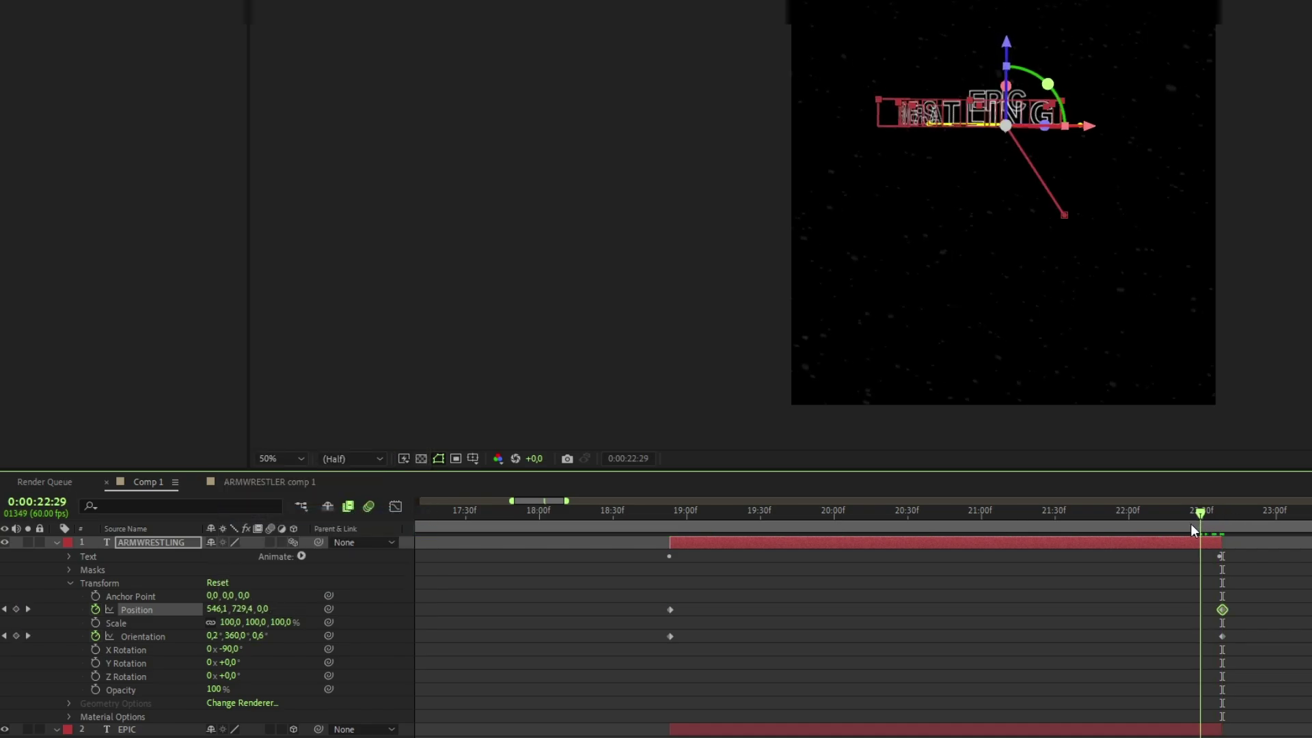
mouse_move(1239, 547)
left_mouse_down()
mouse_move(1223, 559)
mouse_move(1220, 515)
left_mouse_up()
left_click_drag(150, 623, 340, 387)
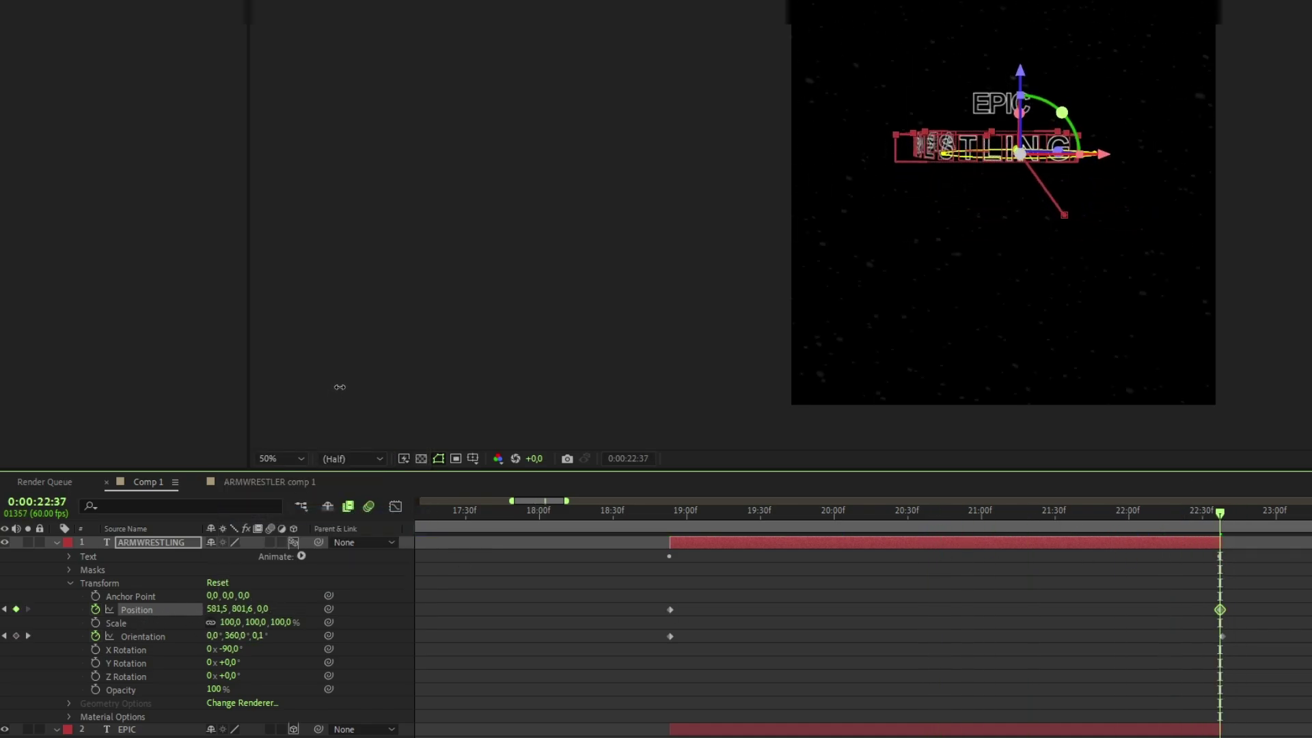
mouse_move(1218, 525)
left_mouse_down()
mouse_move(648, 551)
mouse_move(1221, 514)
mouse_move(542, 588)
left_mouse_up()
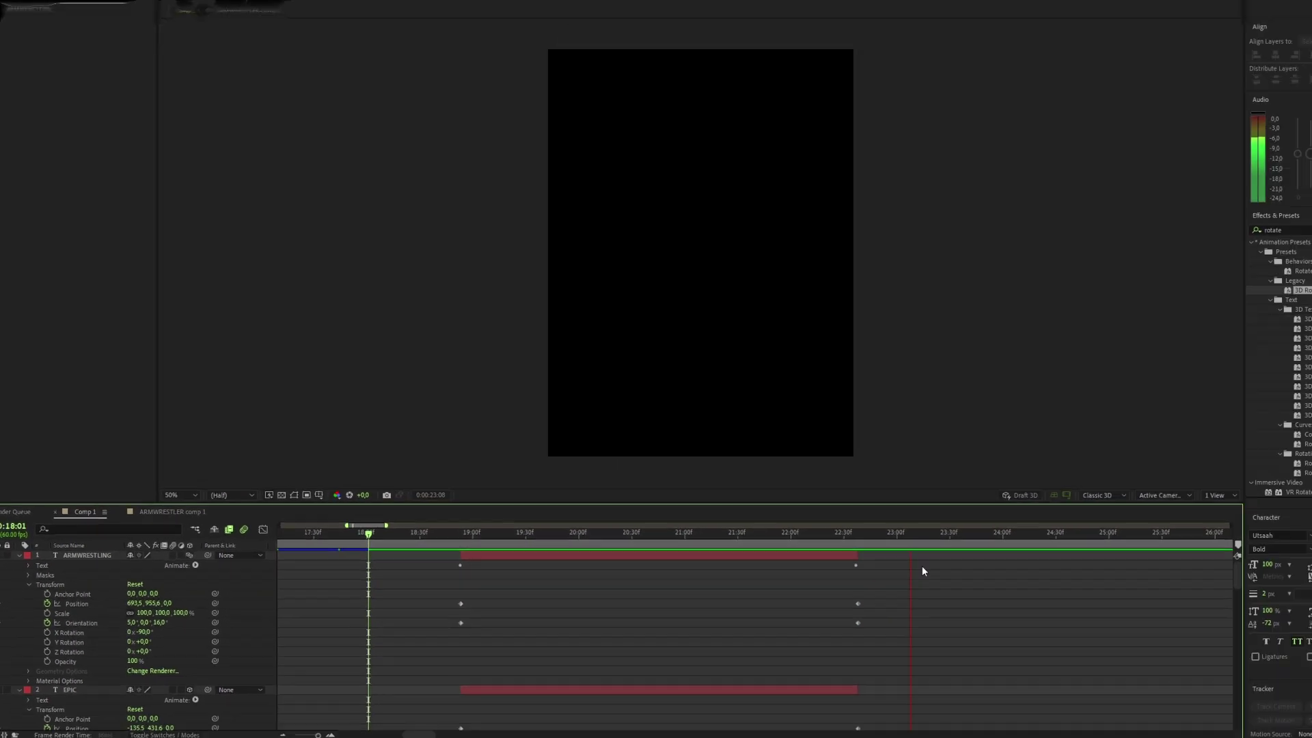
Select EPIC and ARMWRESTLING together and pre-compose them as Outro comp 1
left_click(764, 548, "ctrl")
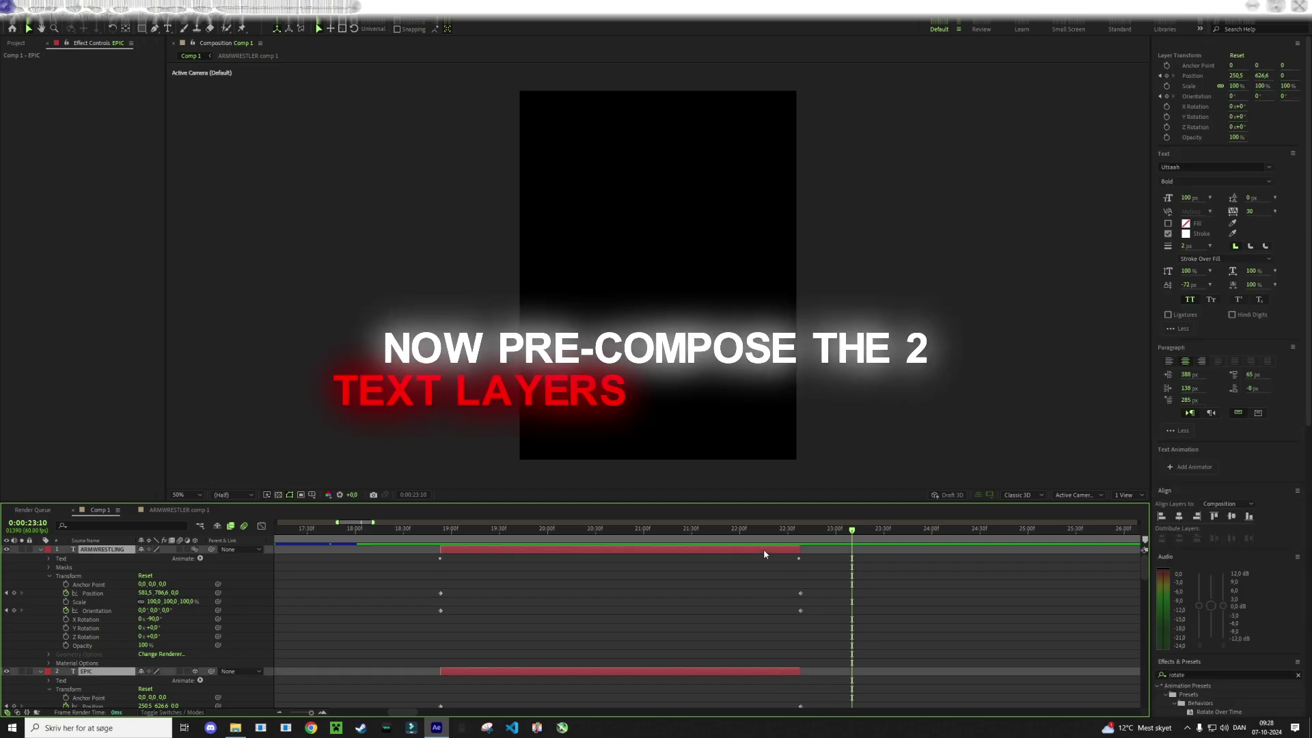
right_click(758, 552)
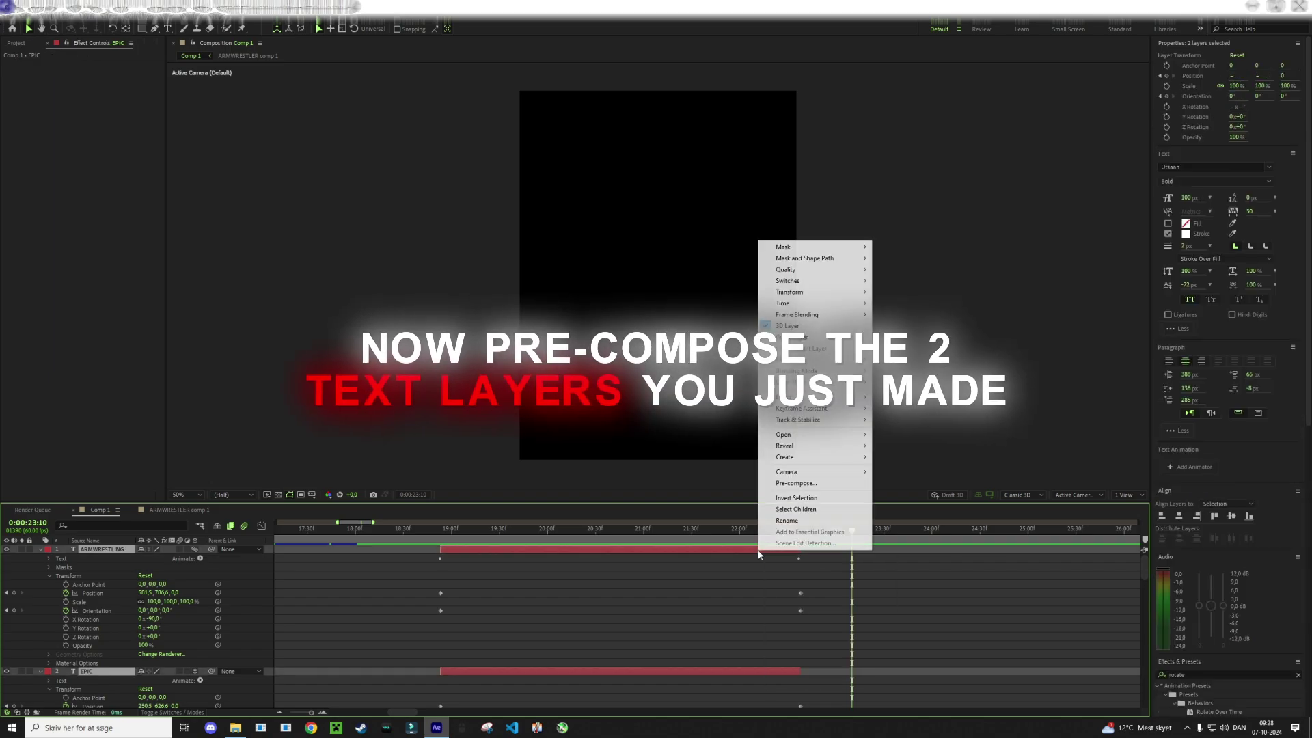
left_click(796, 483)
type("Outro comp 1")
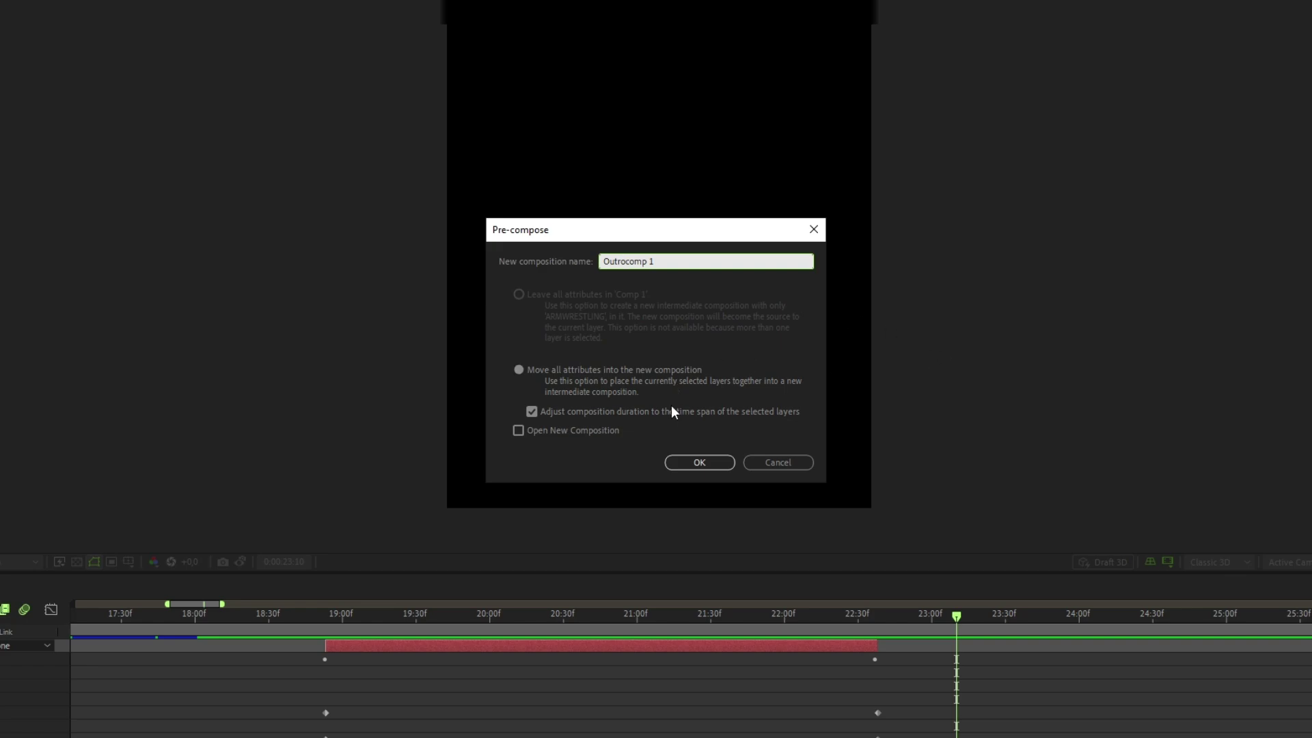
left_click(700, 463)
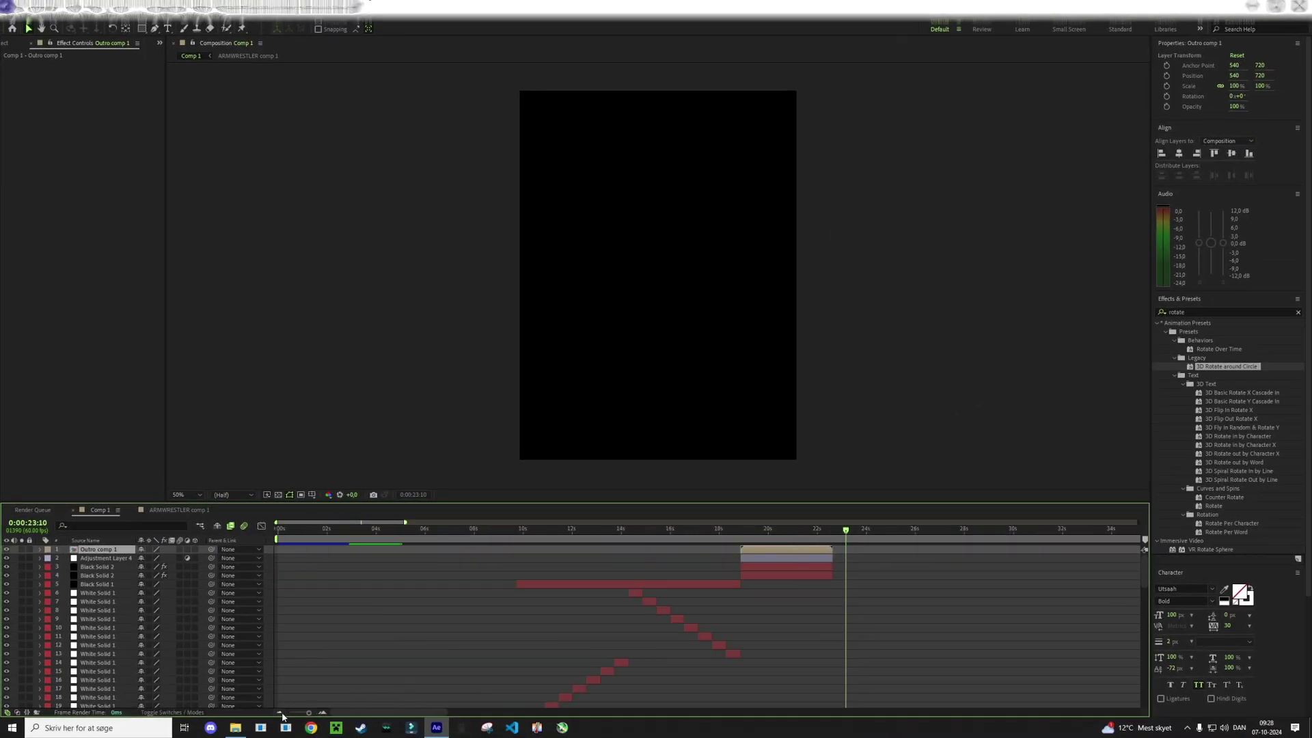
Copy the Glow, Glow 2 and Drop Shadow effects from an earlier title layer
left_click_drag(846, 537, 759, 531)
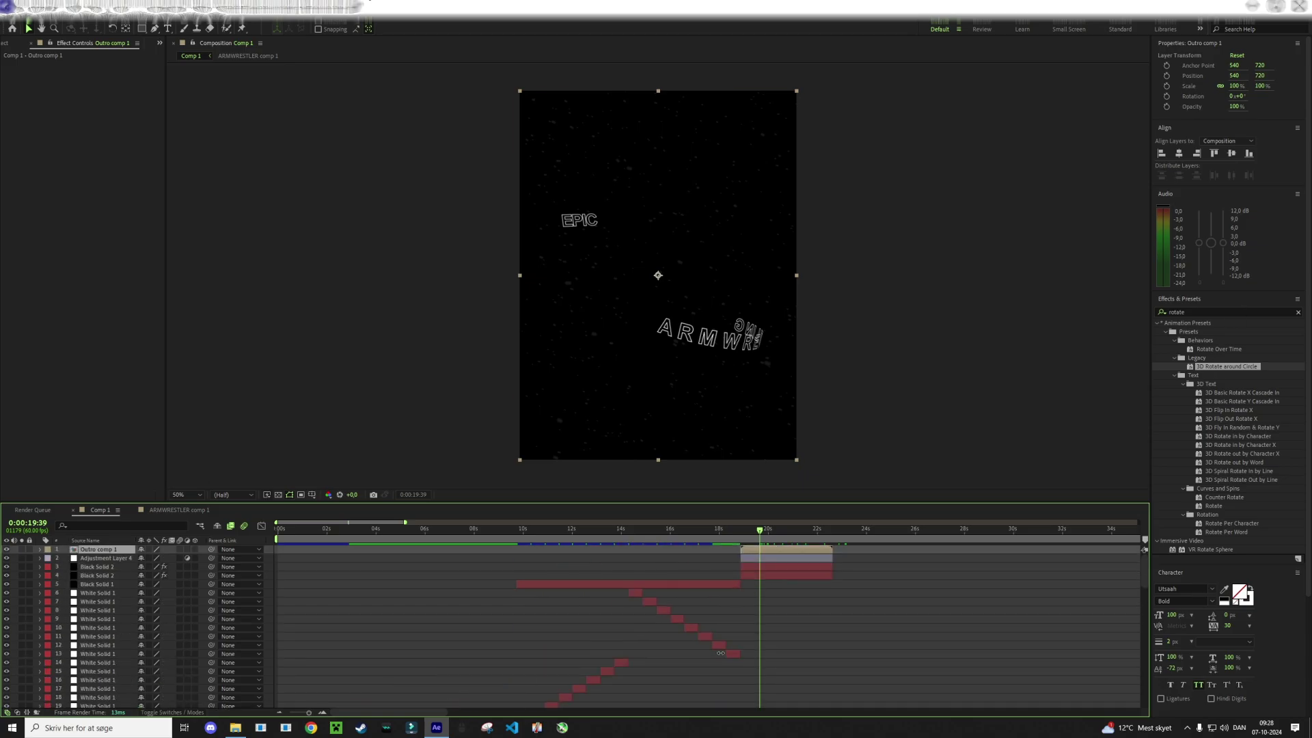
scroll(469, 654, "down", 2)
scroll(489, 629, "up", 2)
scroll(514, 600, "down", 5)
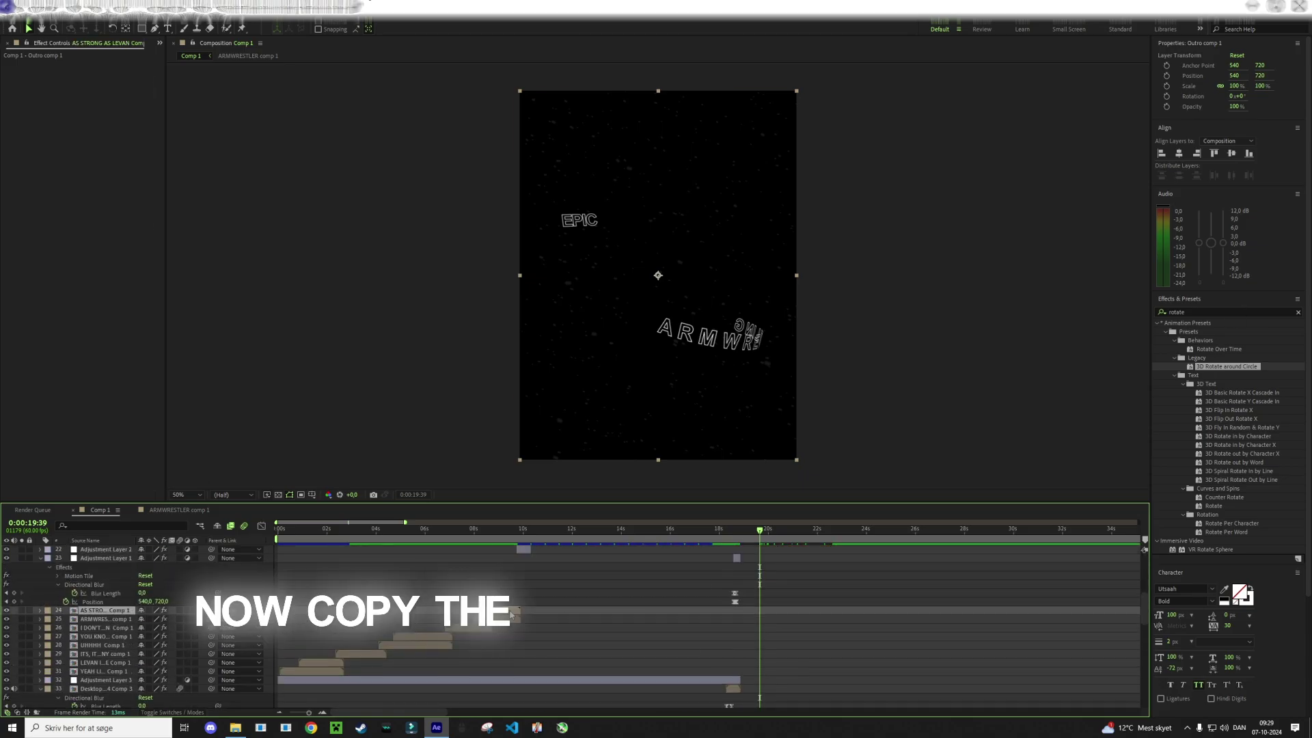
left_click(511, 611)
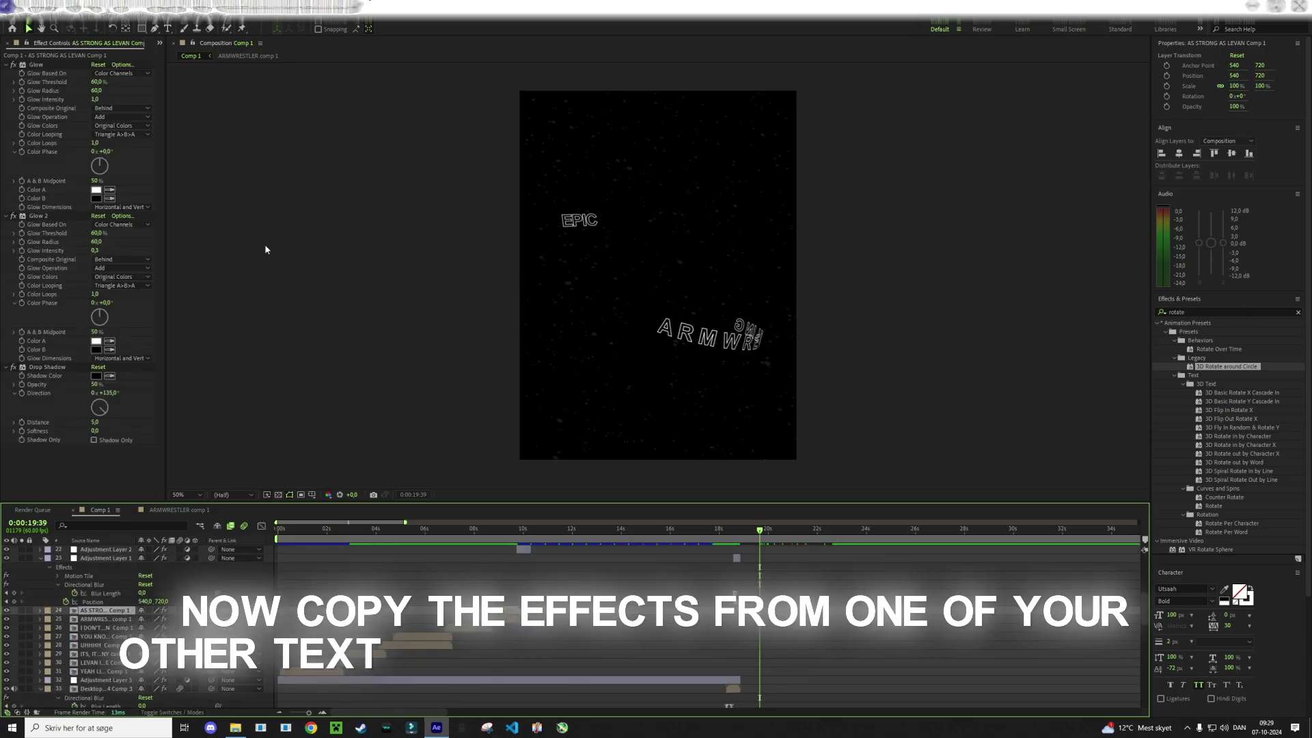
left_click(48, 369, "shift")
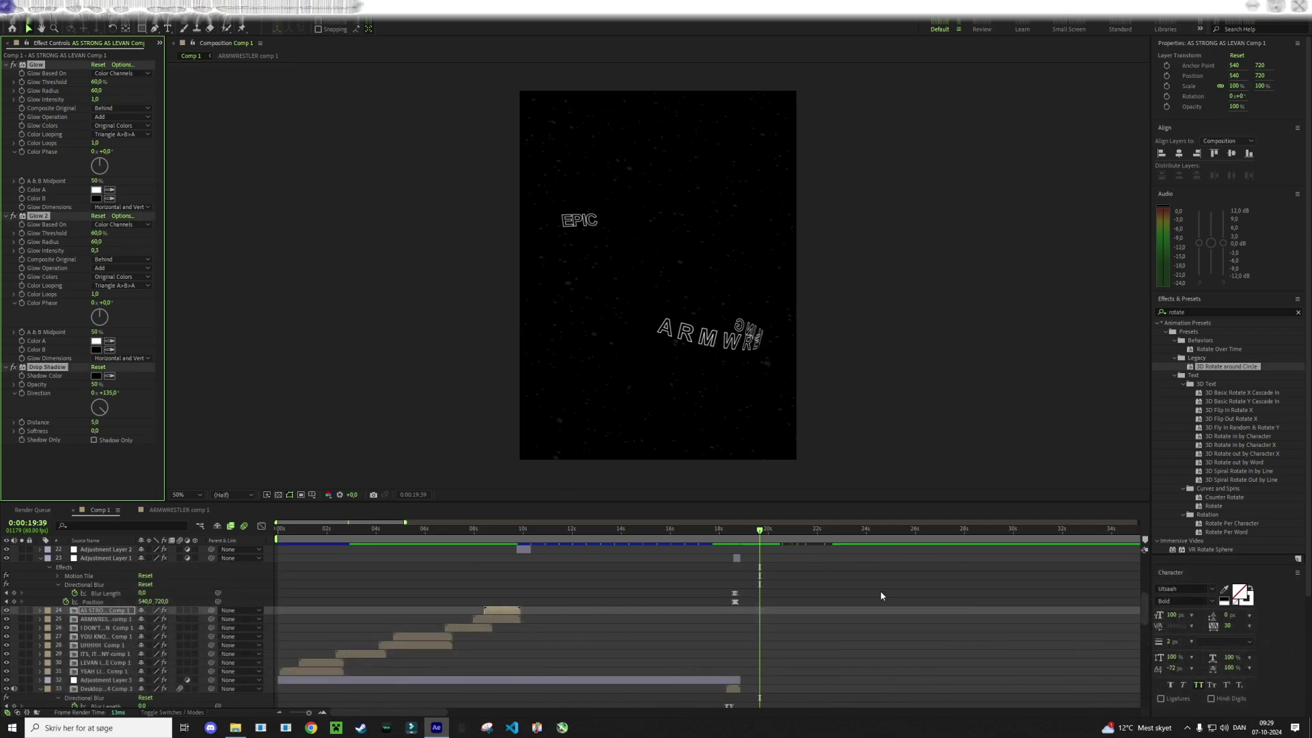
left_click(854, 598)
Paste the Glow, Glow 2 and Drop Shadow effects onto Outro comp 1
scroll(782, 580, "up", 5)
left_click(786, 550)
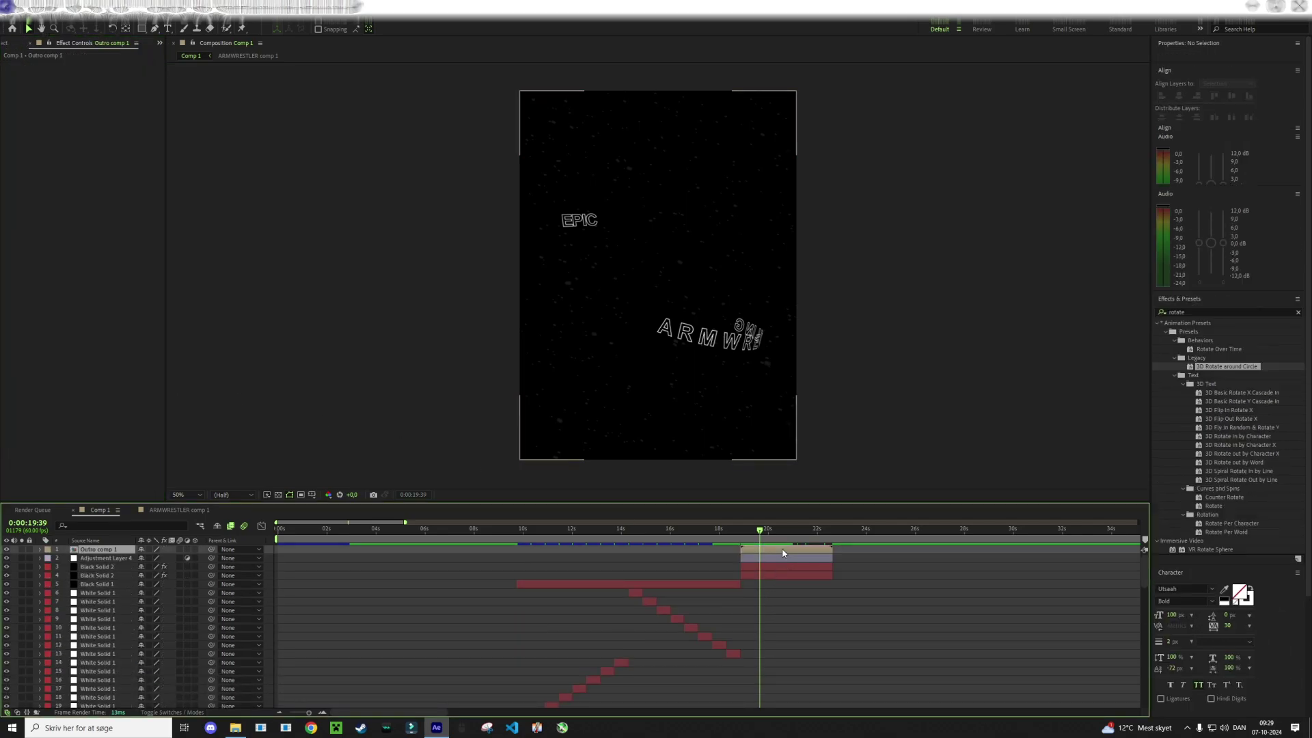
key("ctrl+v")
left_click(782, 594)
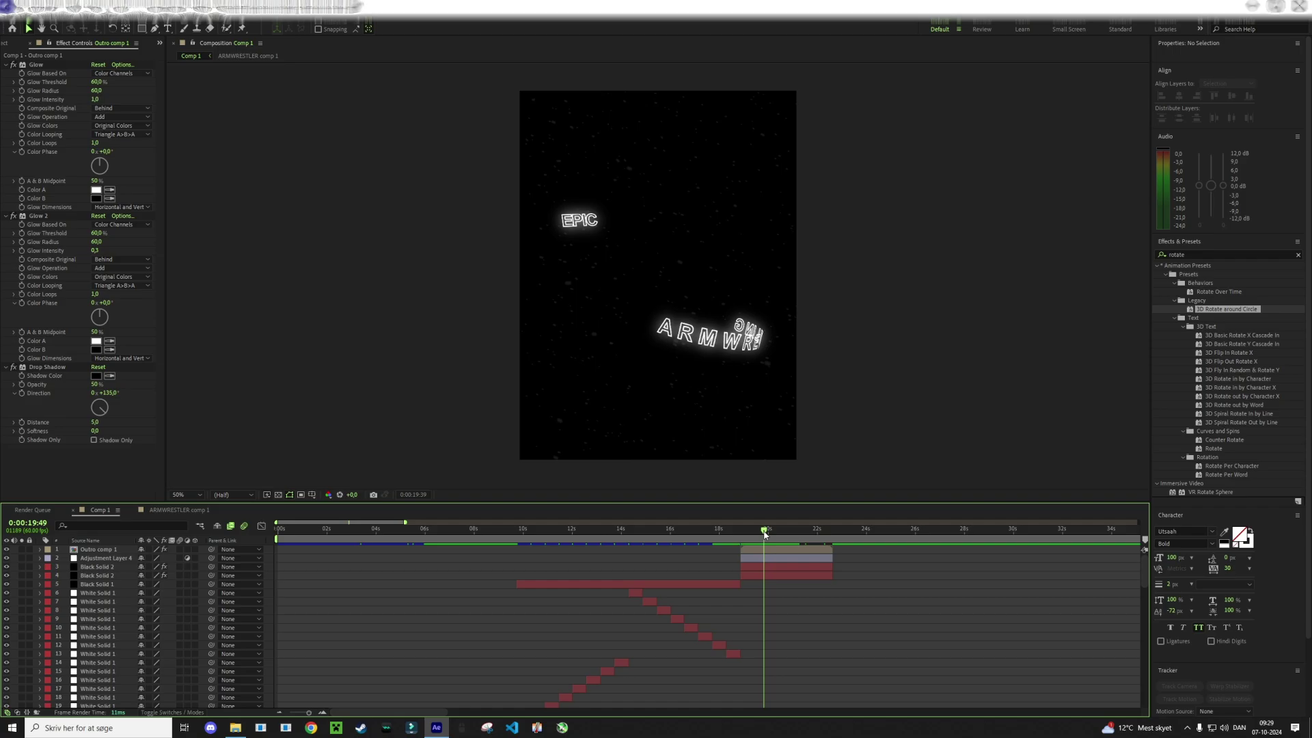
left_click_drag(764, 534, 786, 534)
Set Outro comp 1's Glow 2 Intensity to 0,6
left_click(101, 251)
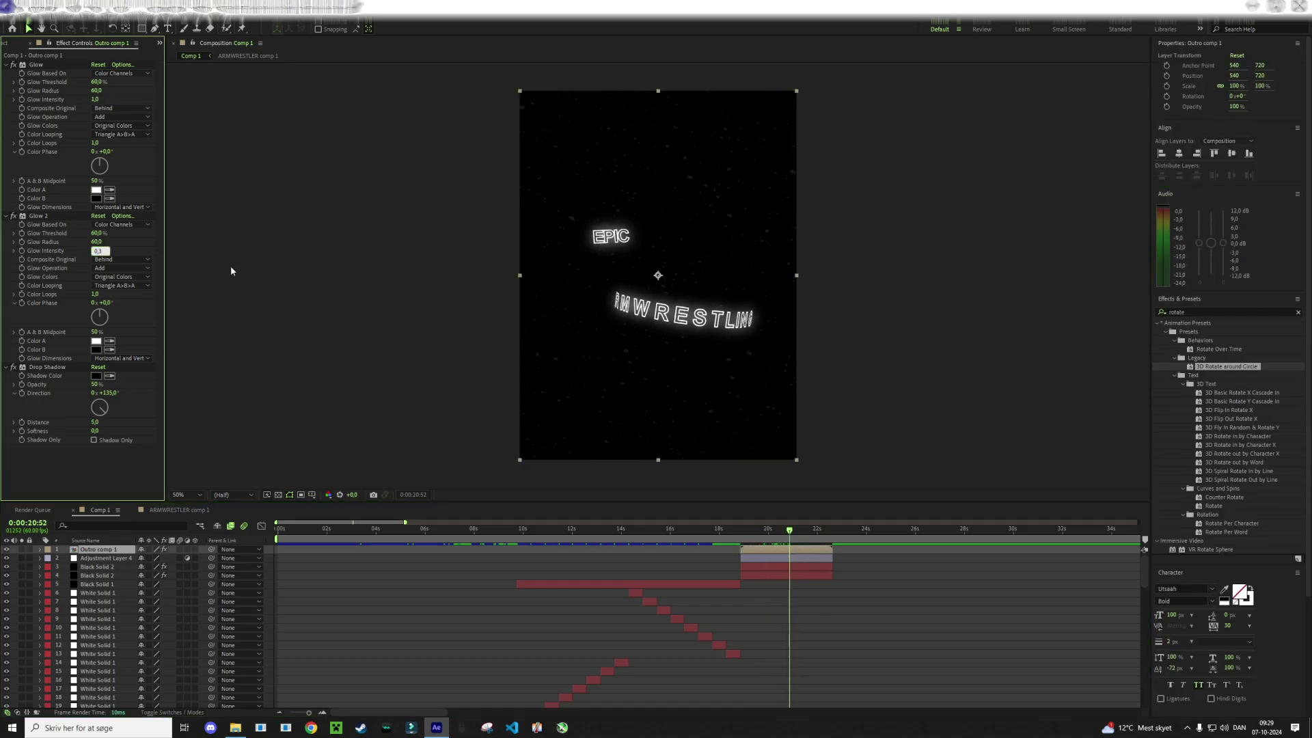
type("0,6")
key("Return")
left_click(858, 577)
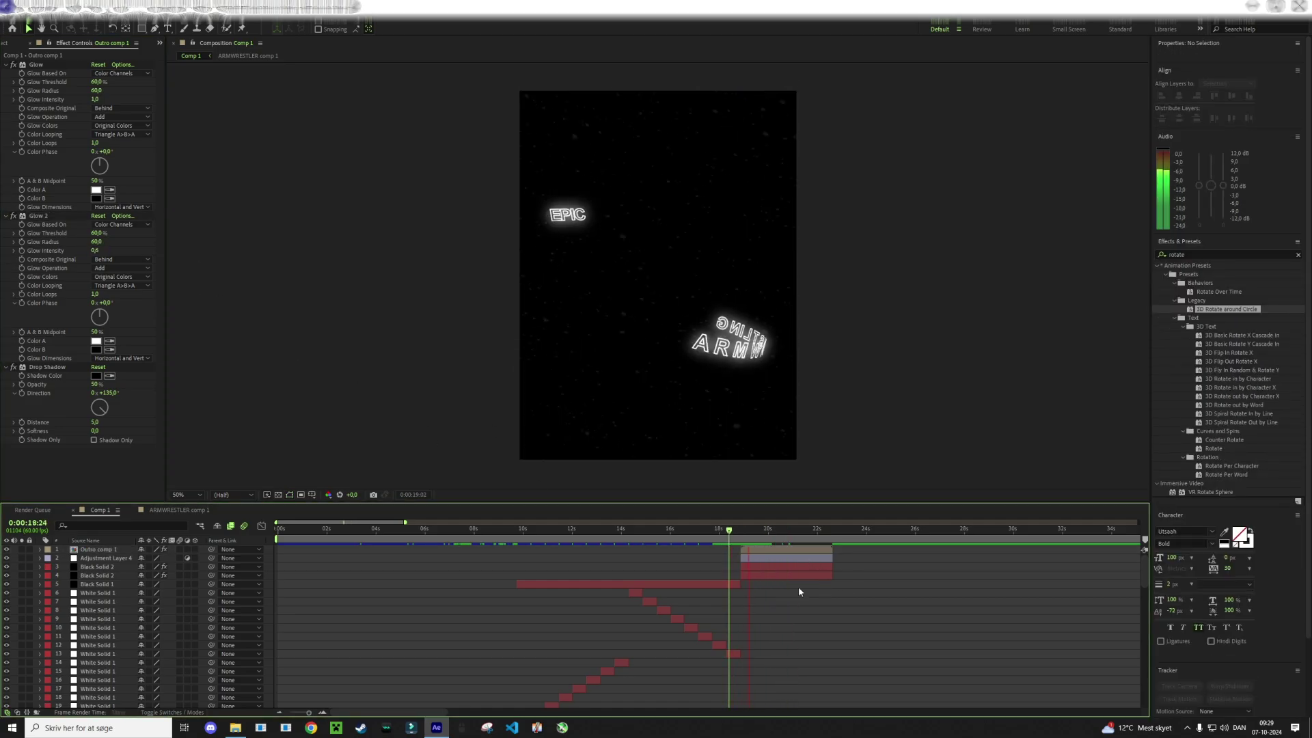
left_click(782, 531)
key("j")
scroll(825, 609, "down", 10)
key(";")
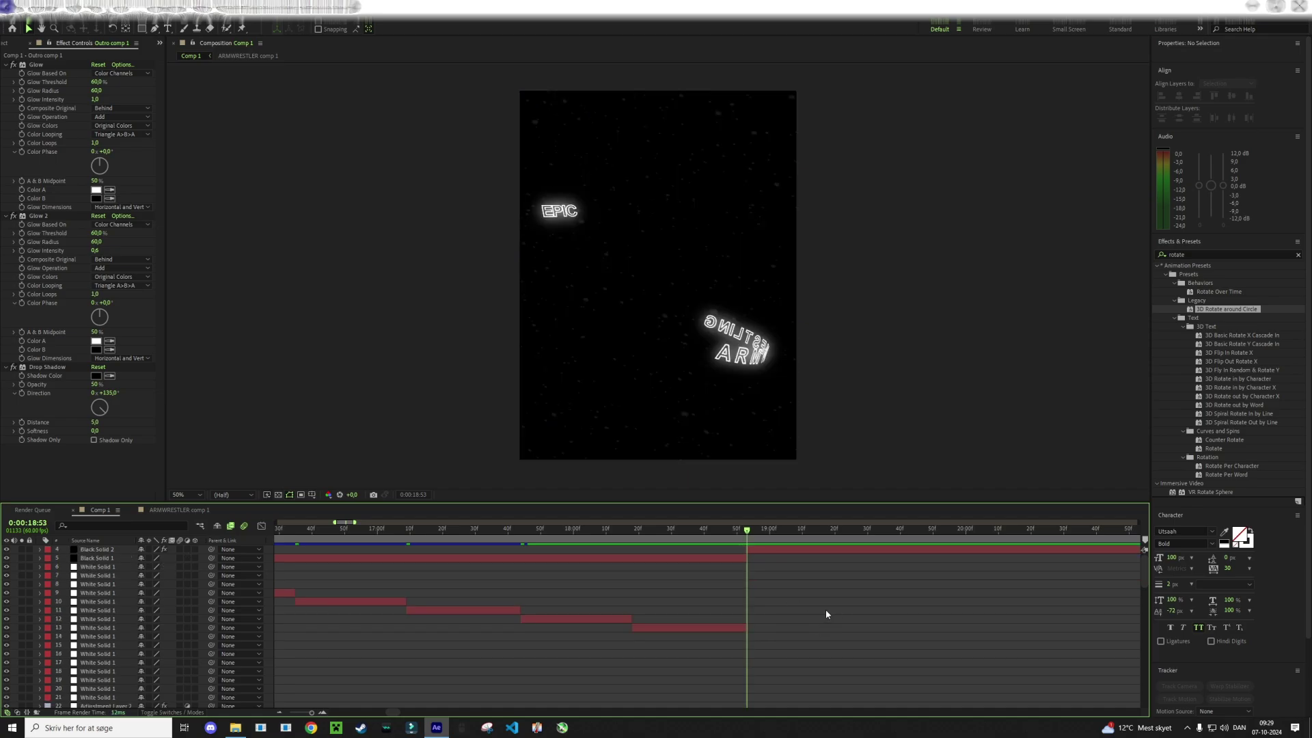
Copy a clip's Directional Blur keyframes and paste them onto Outro comp 1 and Adjustment Layer 4
left_click(637, 664)
left_click_drag(711, 687, 628, 680)
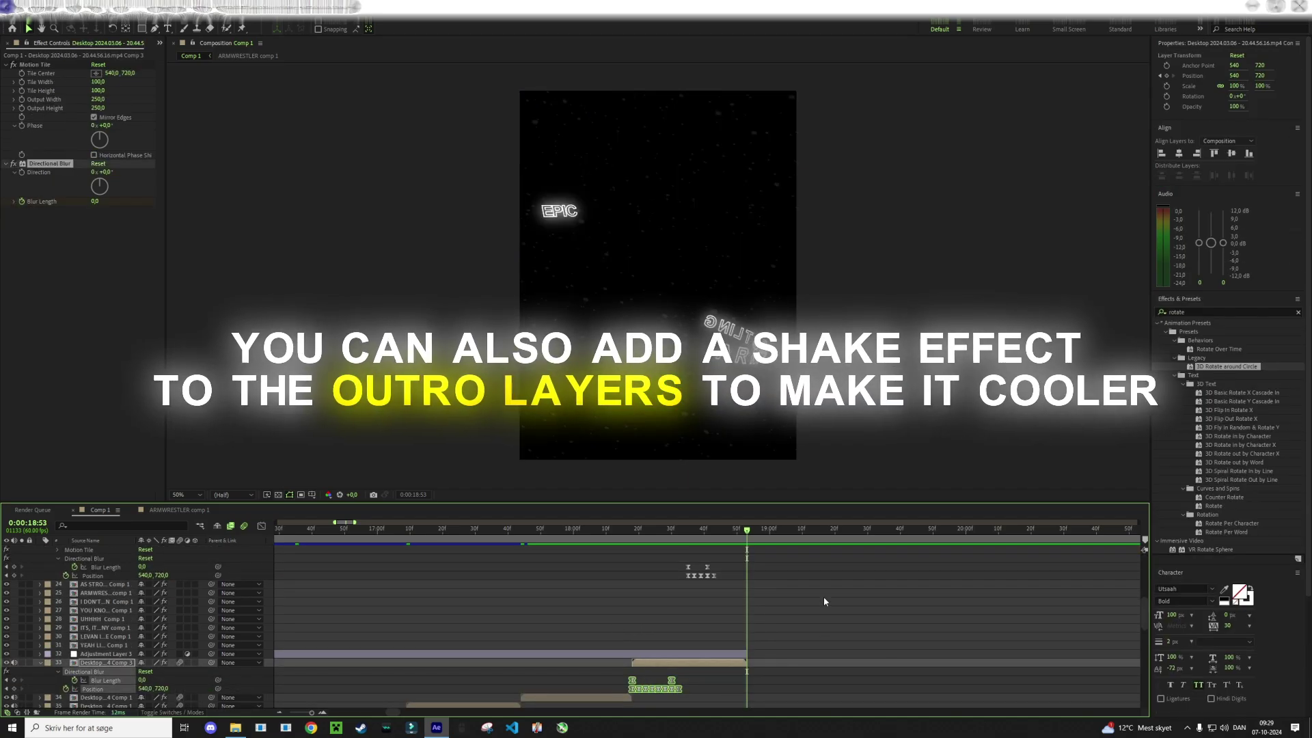
scroll(823, 597, "up", 10)
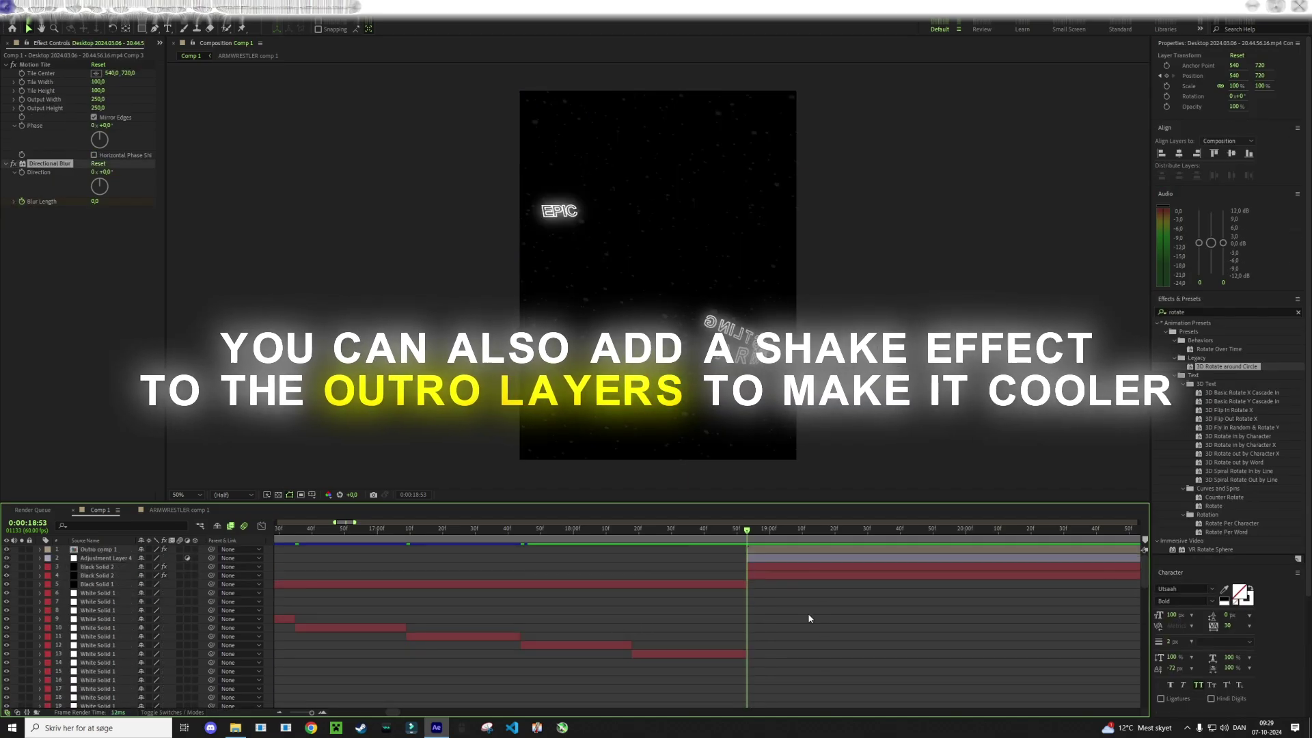
left_click(780, 551)
key("ctrl+v")
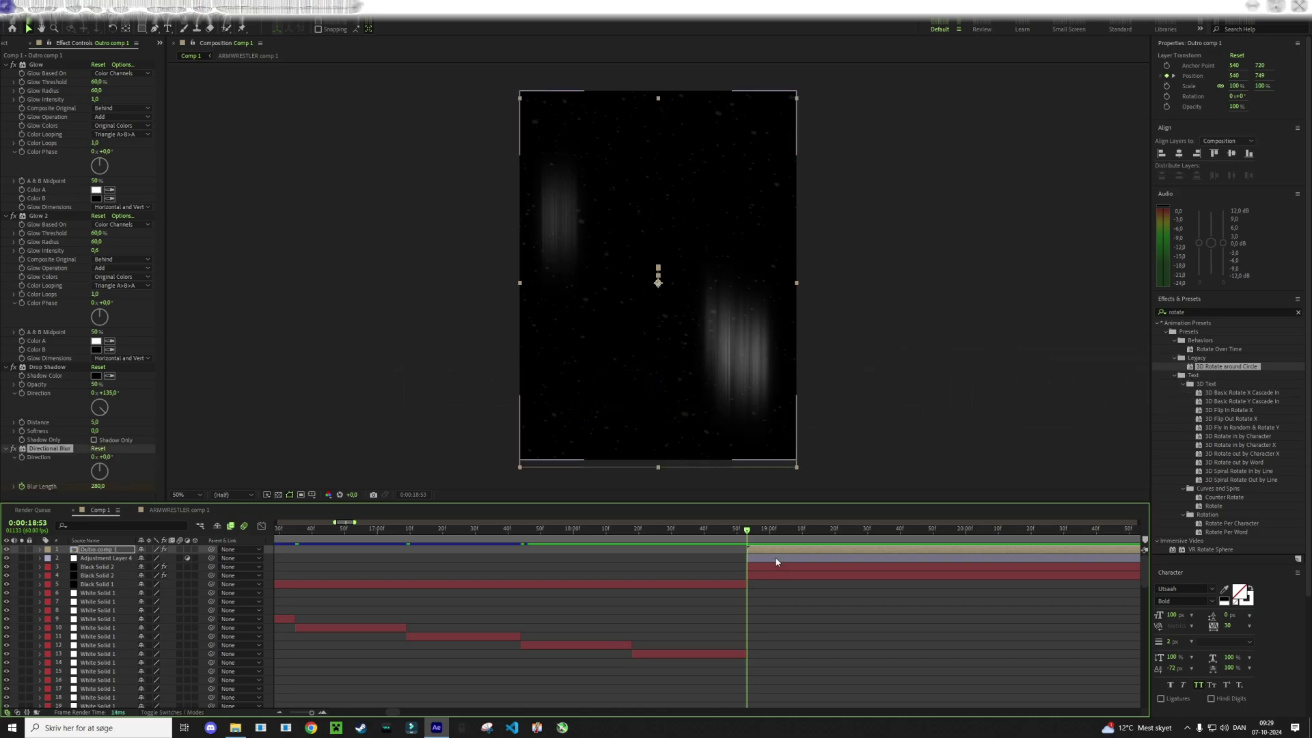
left_click(776, 560)
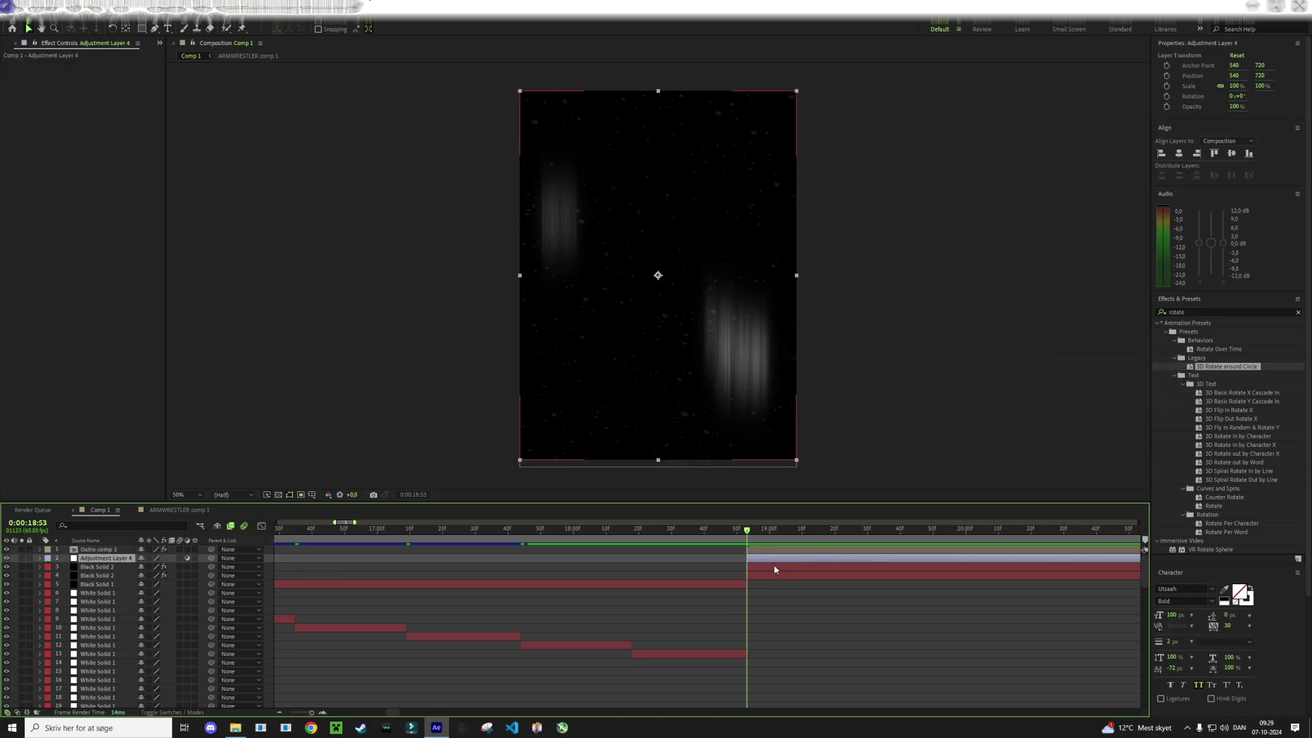
key("ctrl+v")
left_click(782, 592)
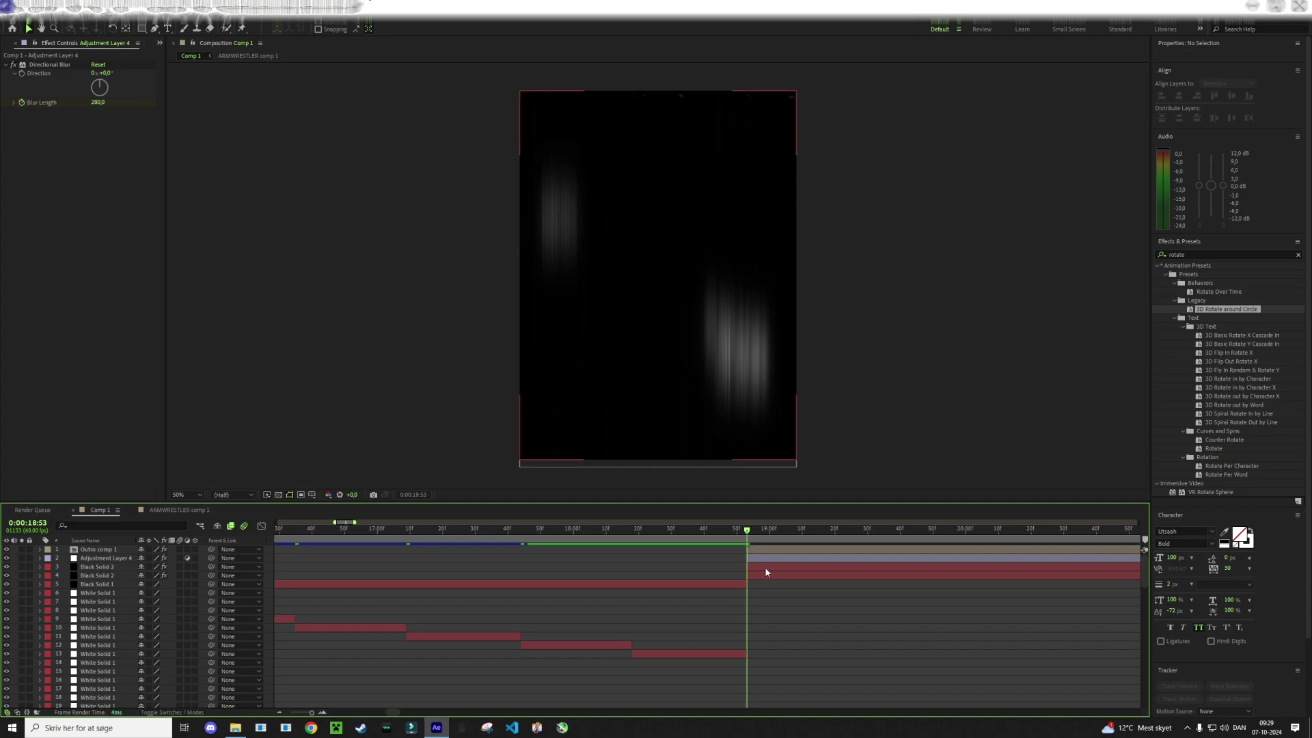
Delete the accidental duplicate Black Solid 2 layer
left_click(768, 569)
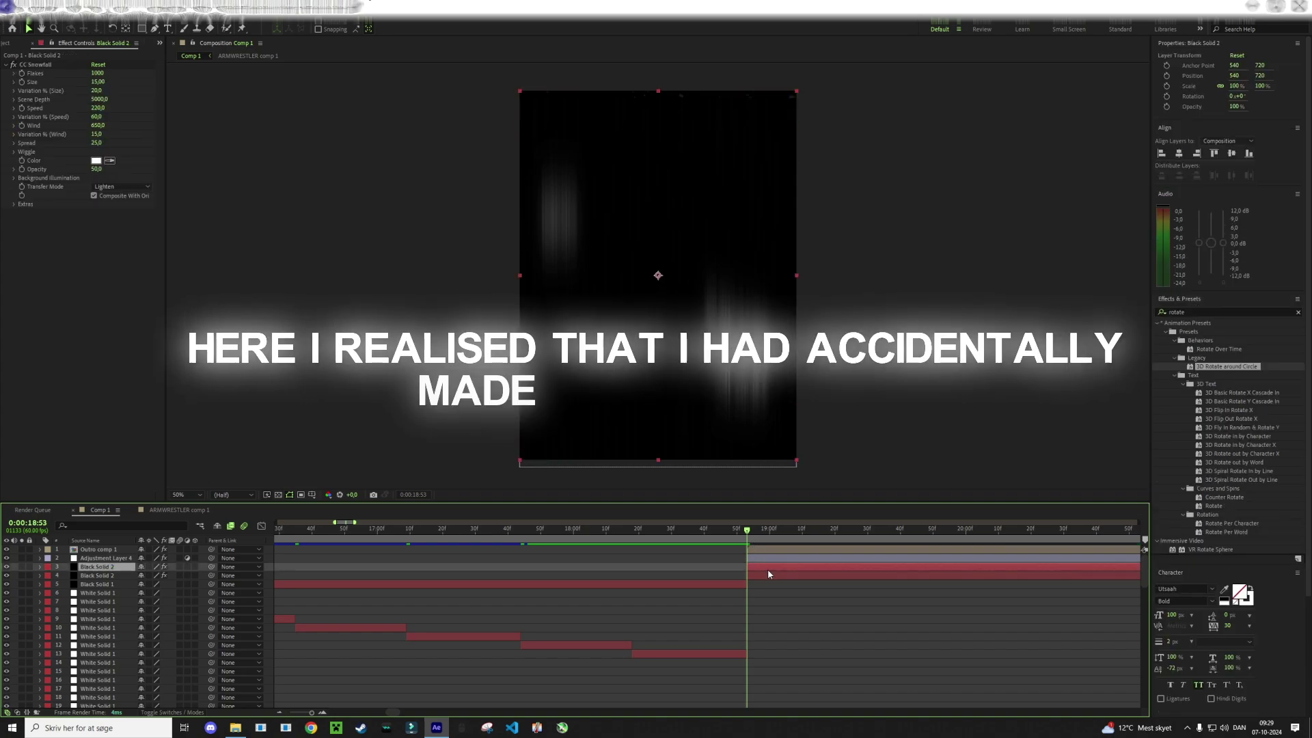
key("Delete")
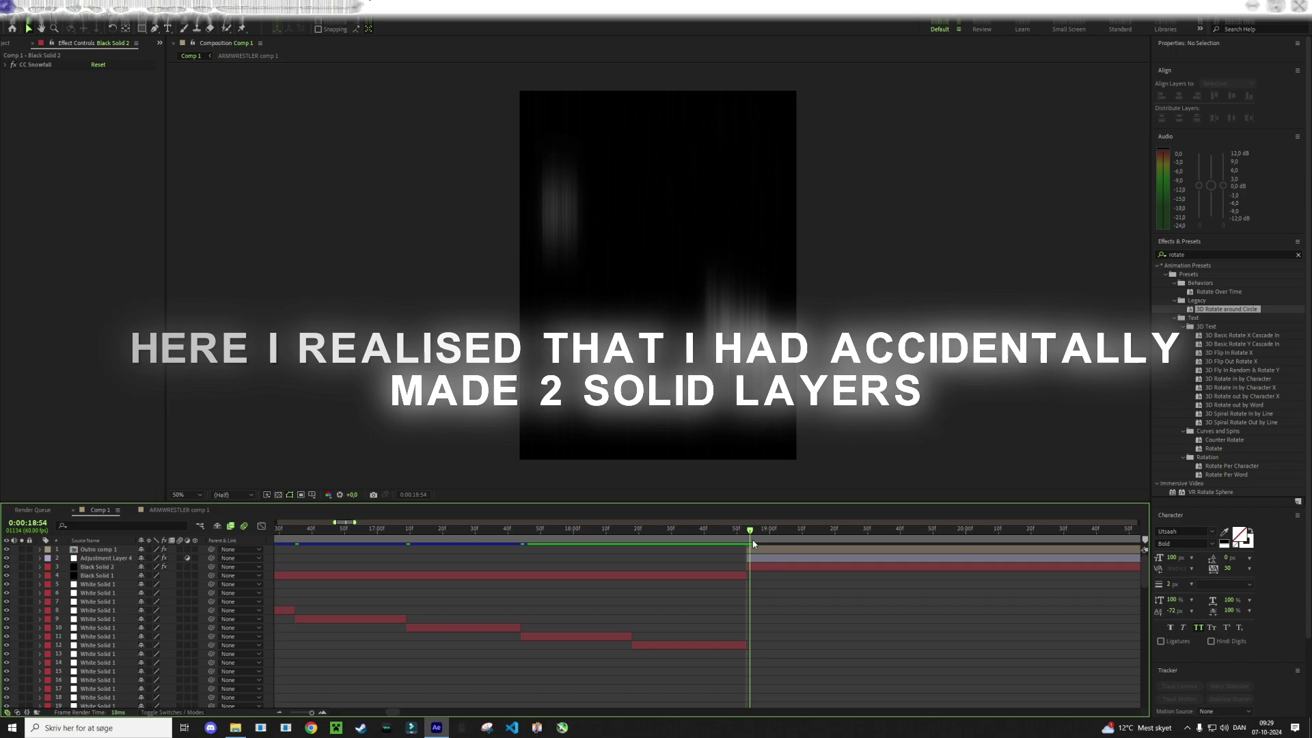
key("space")
Duplicate Adjustment Layer 4 and check the stronger blur around 0:00:19:16
left_click(871, 559)
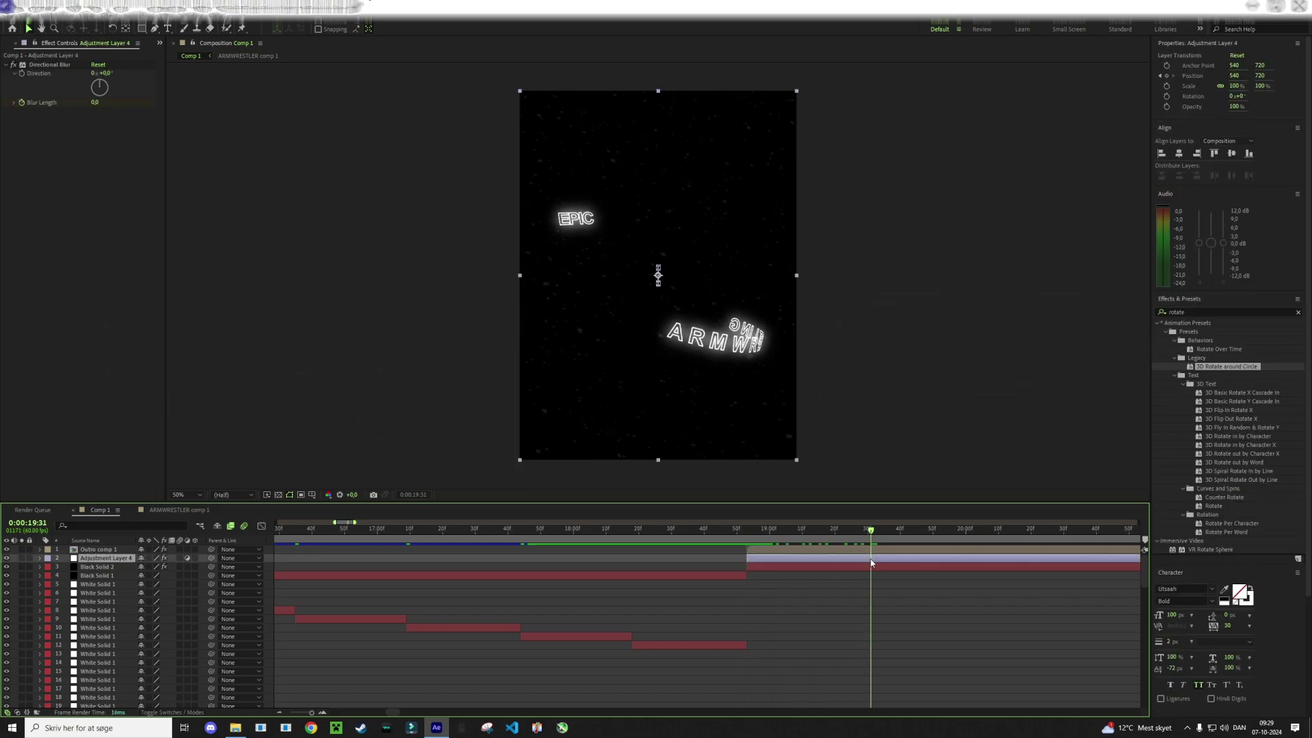
key("ctrl+d")
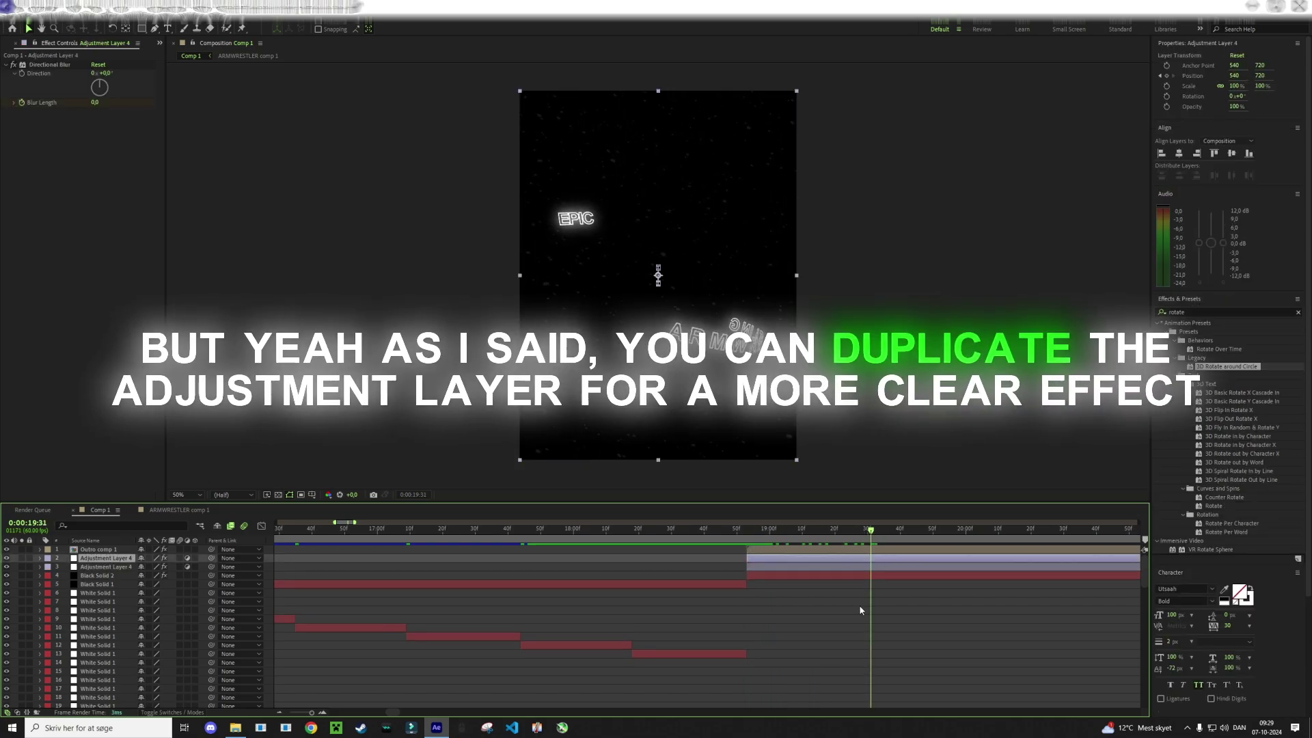
left_click(856, 613)
left_click(841, 539)
left_click_drag(840, 539, 618, 573)
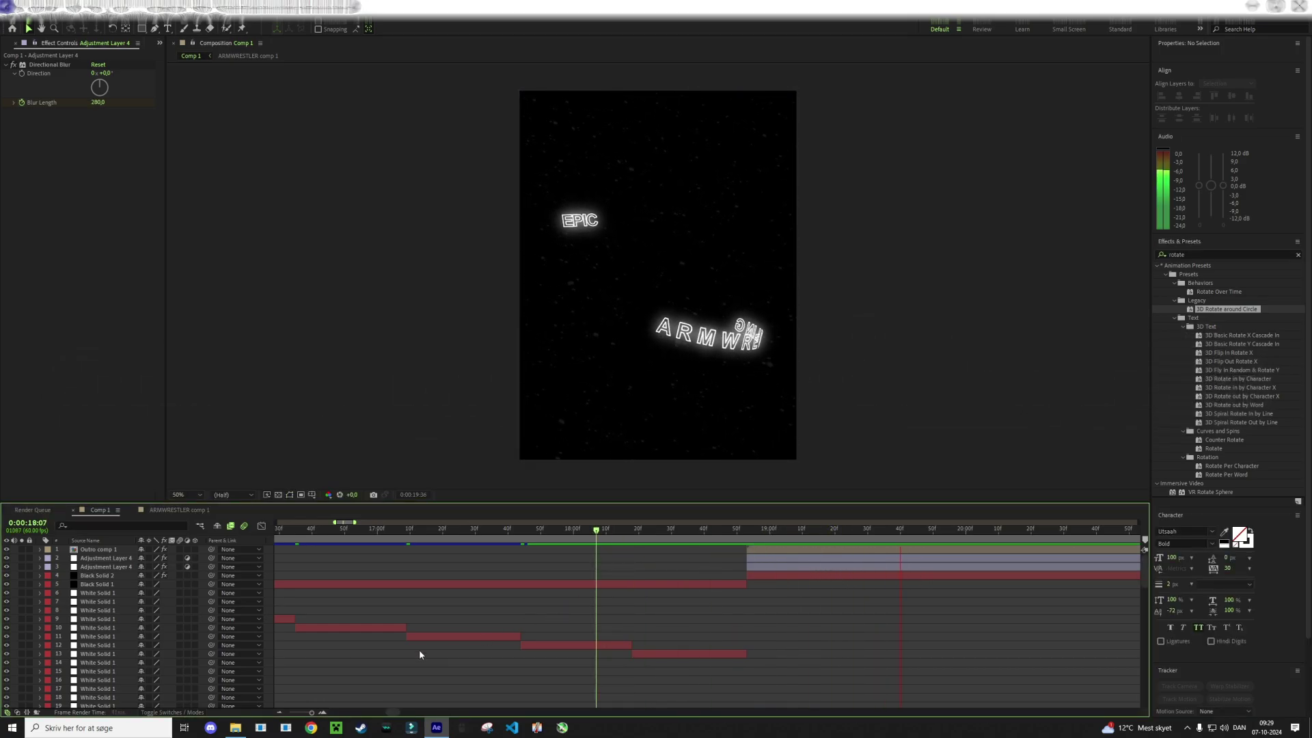
left_click(283, 712)
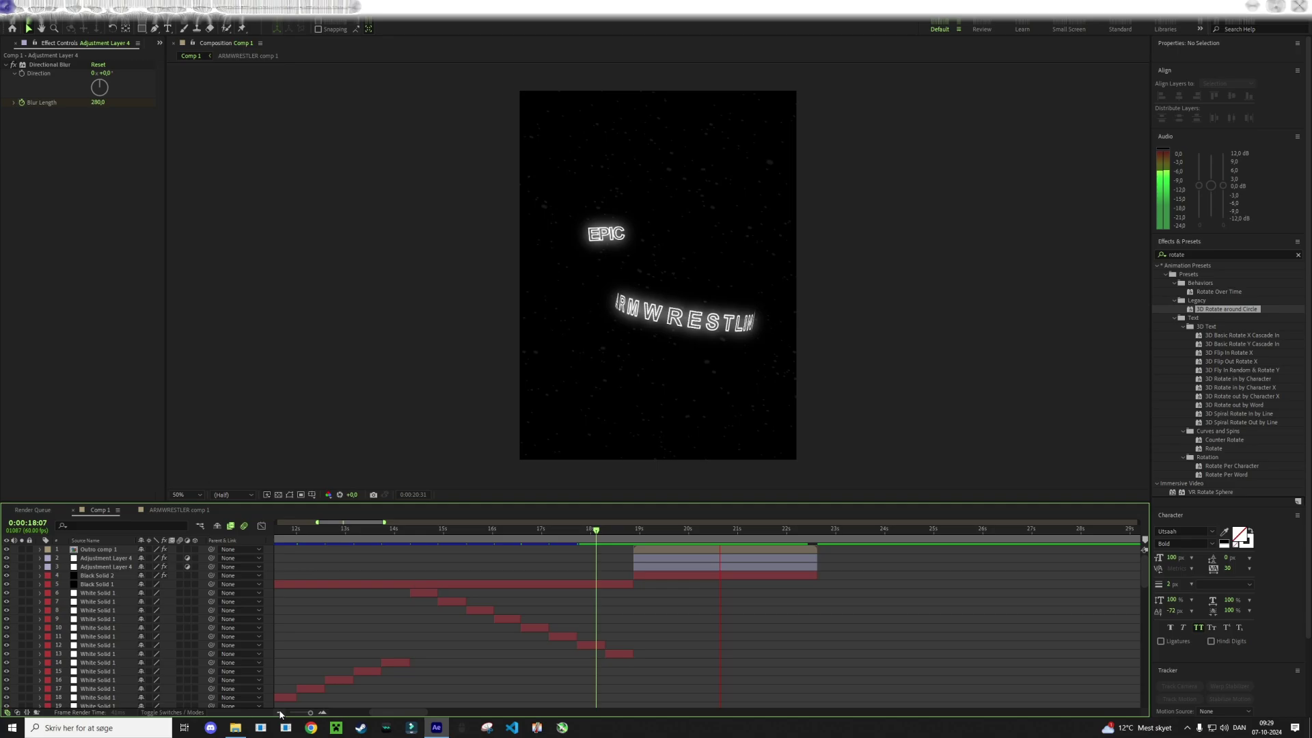
left_click(603, 552)
left_click(692, 537)
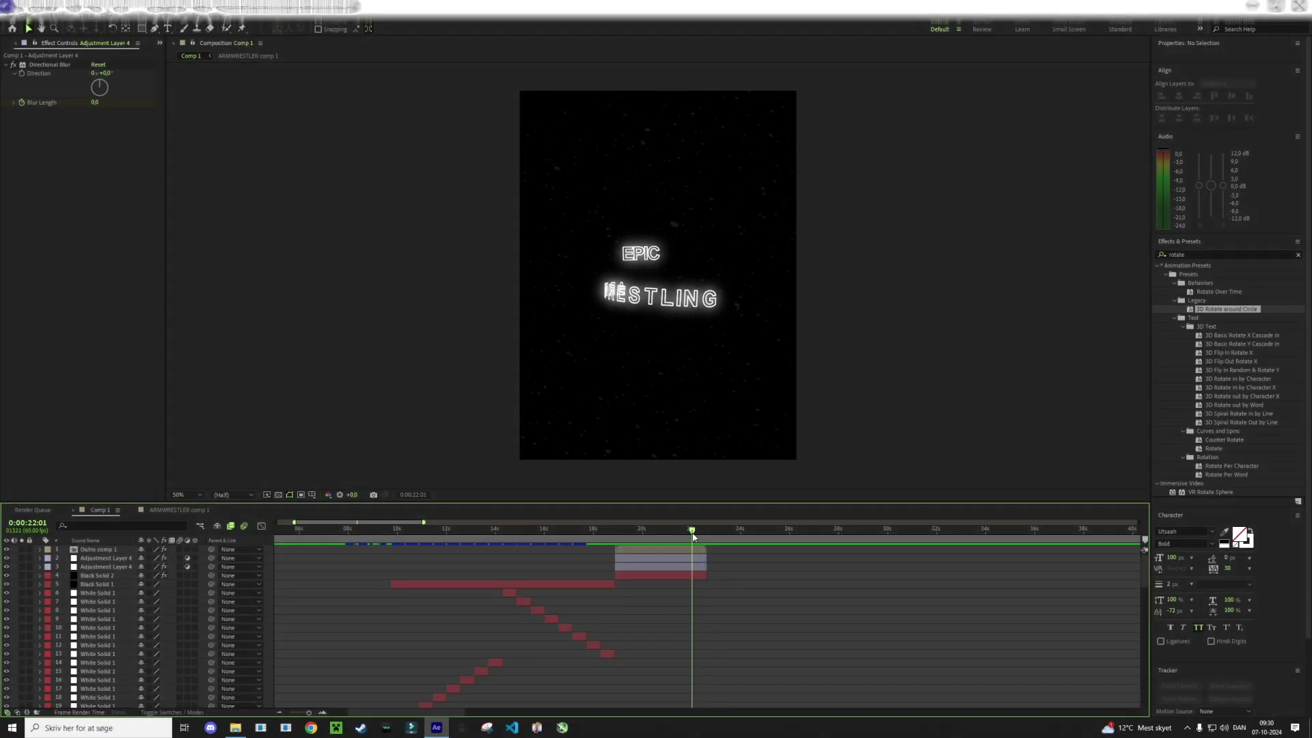
left_click(1220, 251)
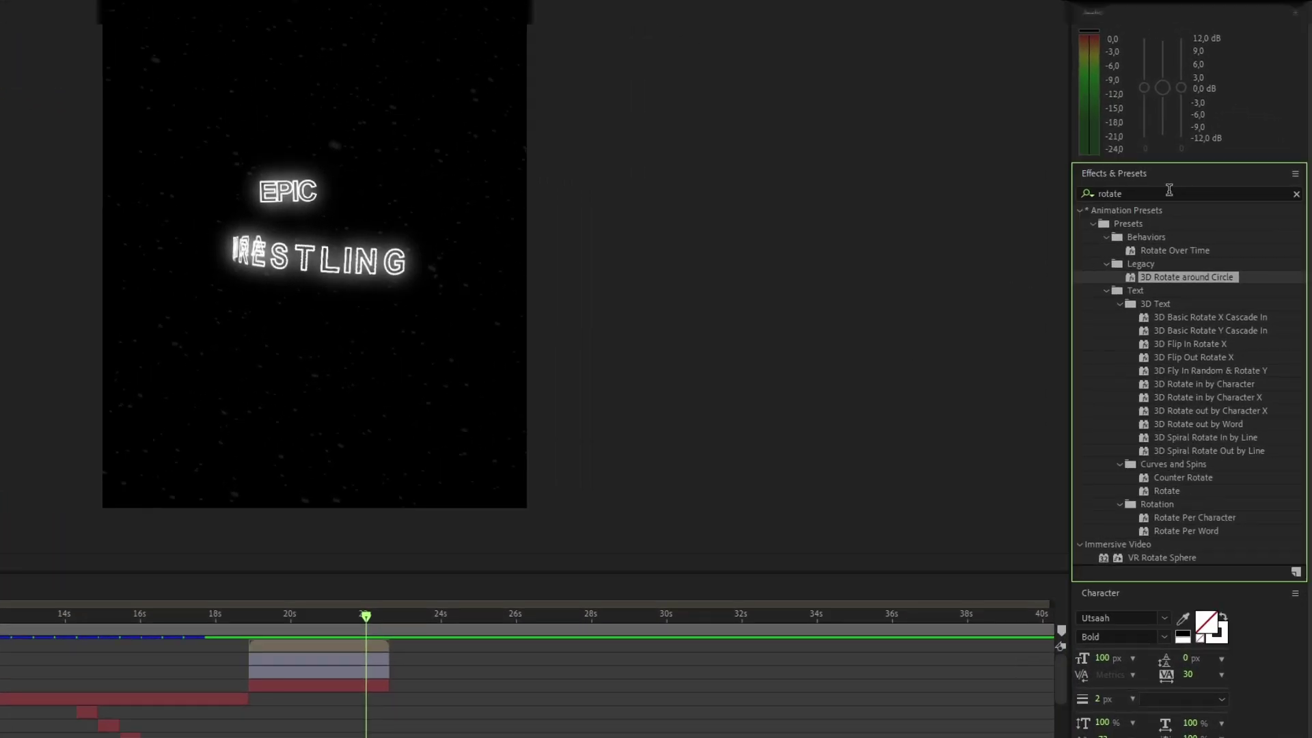
Apply CC Burn Film to Outro comp 1 with its Burn 0 keyframe at 0:00:21:32
left_click(1169, 190)
type("cc")
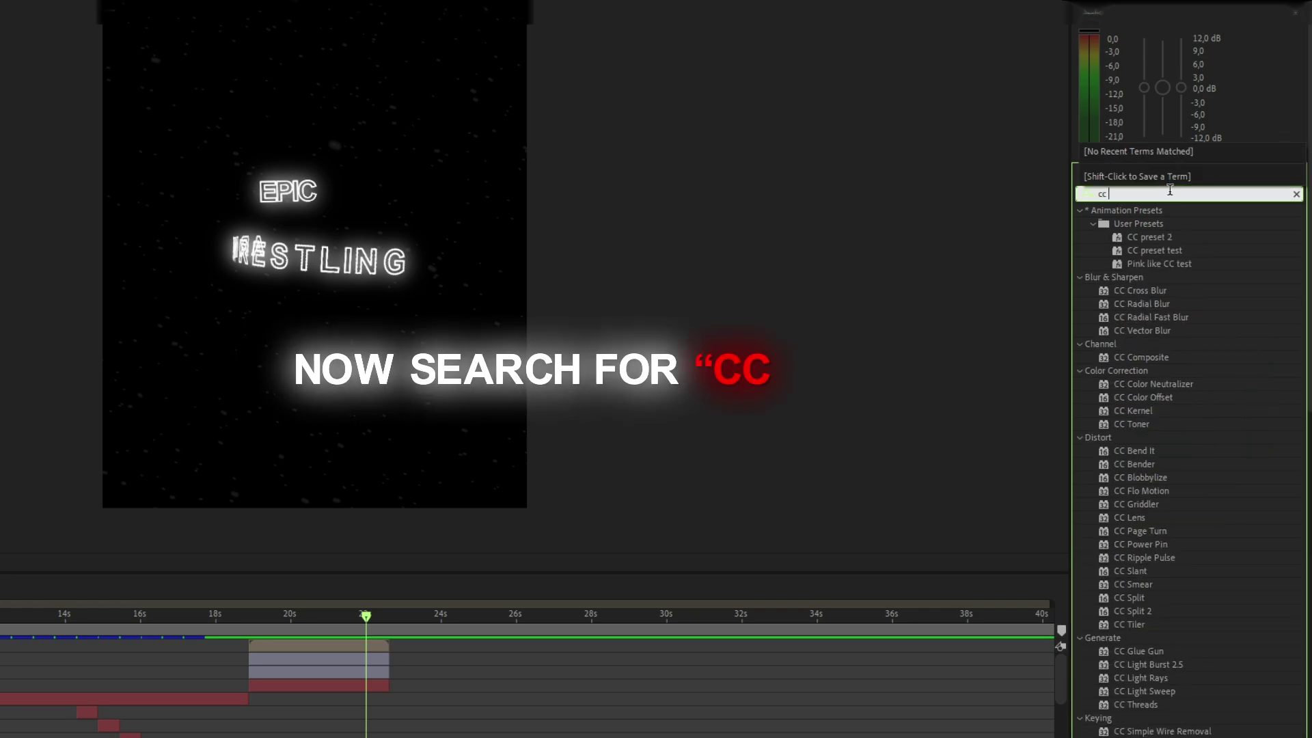
type(" burn")
mouse_move(1236, 181)
left_mouse_down()
mouse_move(734, 284)
mouse_move(731, 489)
left_mouse_up()
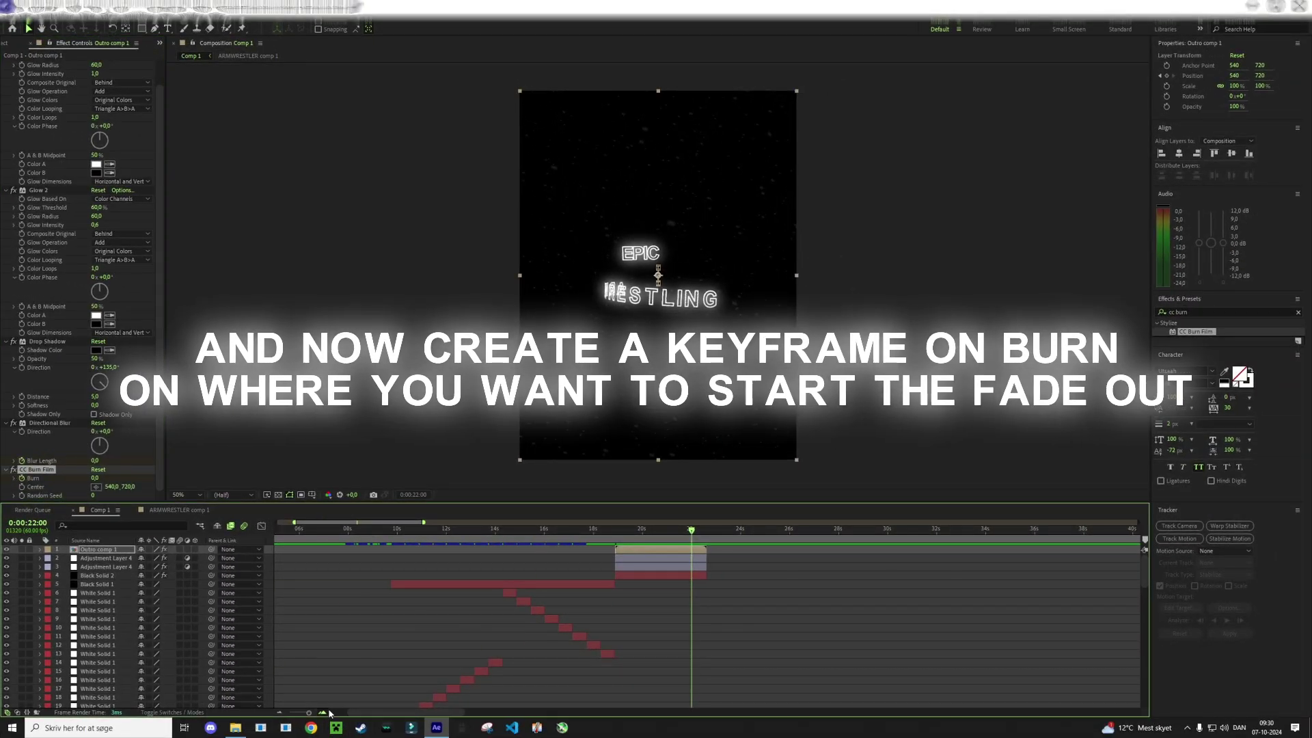
left_click(322, 713)
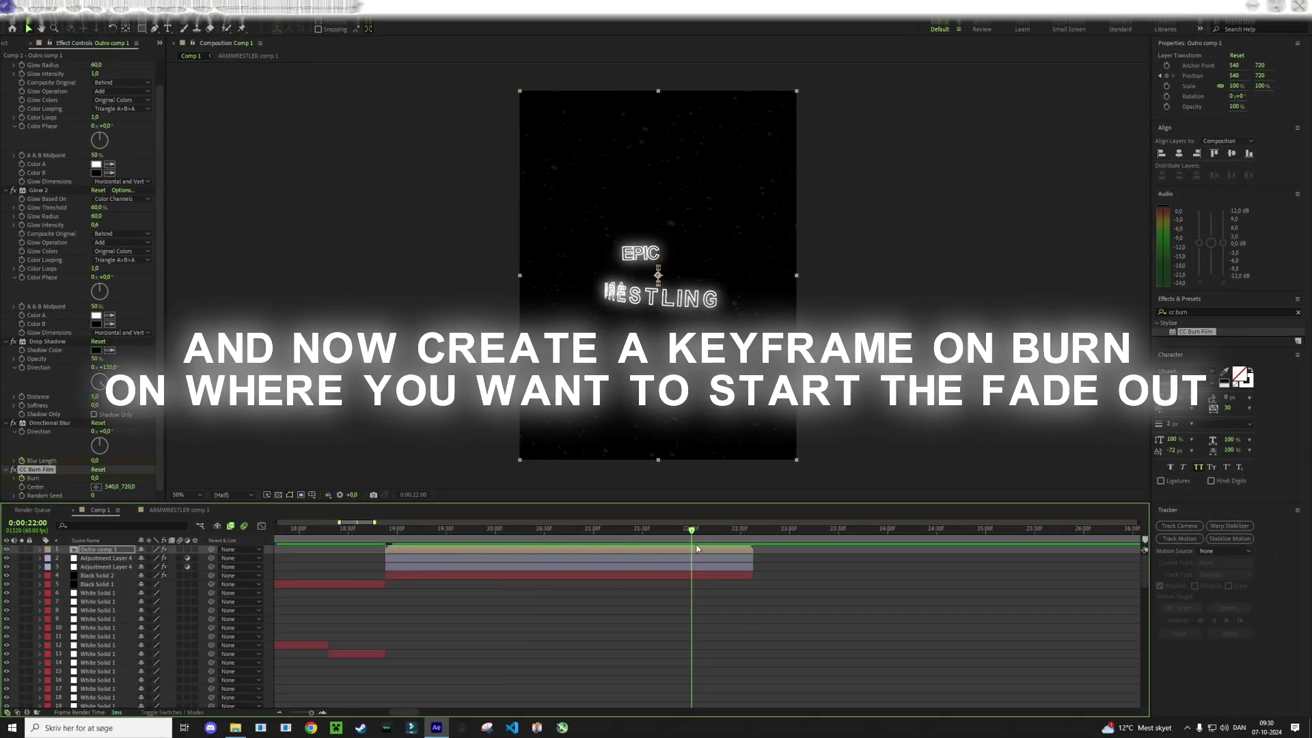
key("Page_Up")
key("Page_Up")
key("Page_Up")
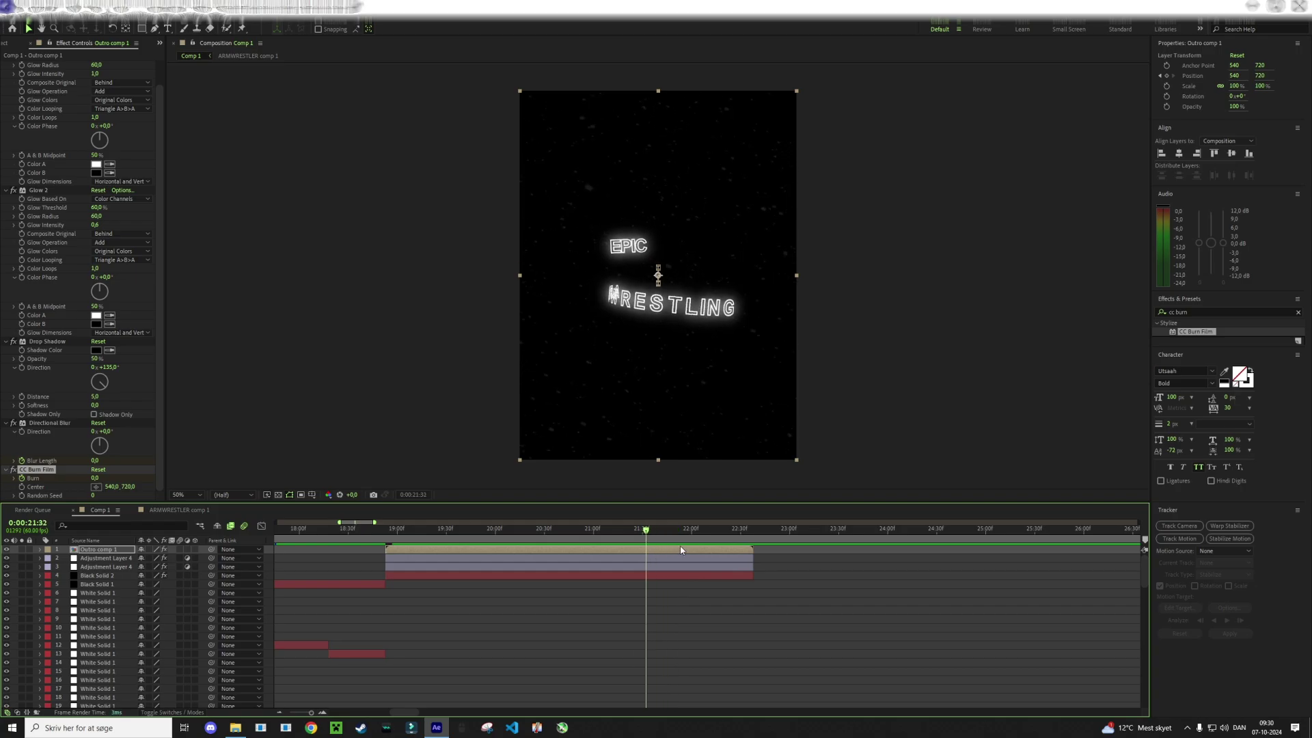
key("u")
left_click_drag(692, 585, 653, 584)
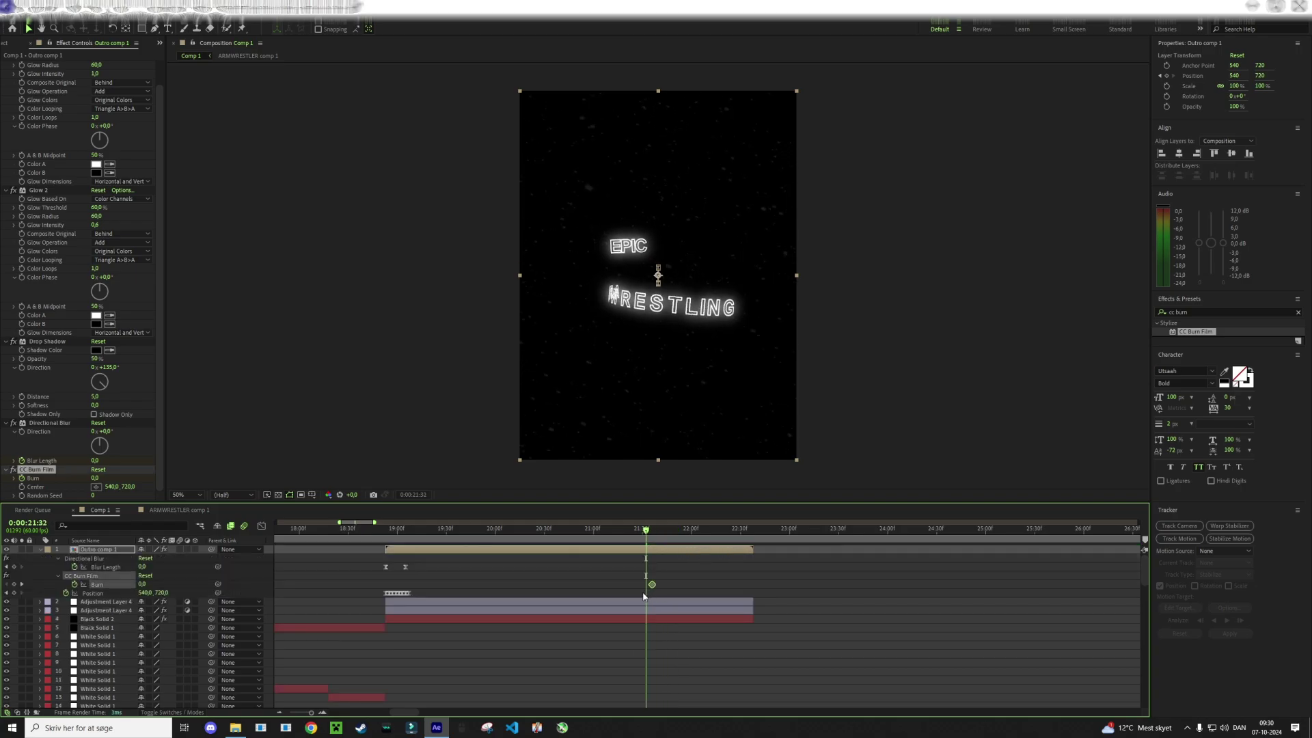
key("Page_Up")
key("Page_Up")
key("Page_Up")
key("Page_Up")
key("Page_Up")
key("Page_Up")
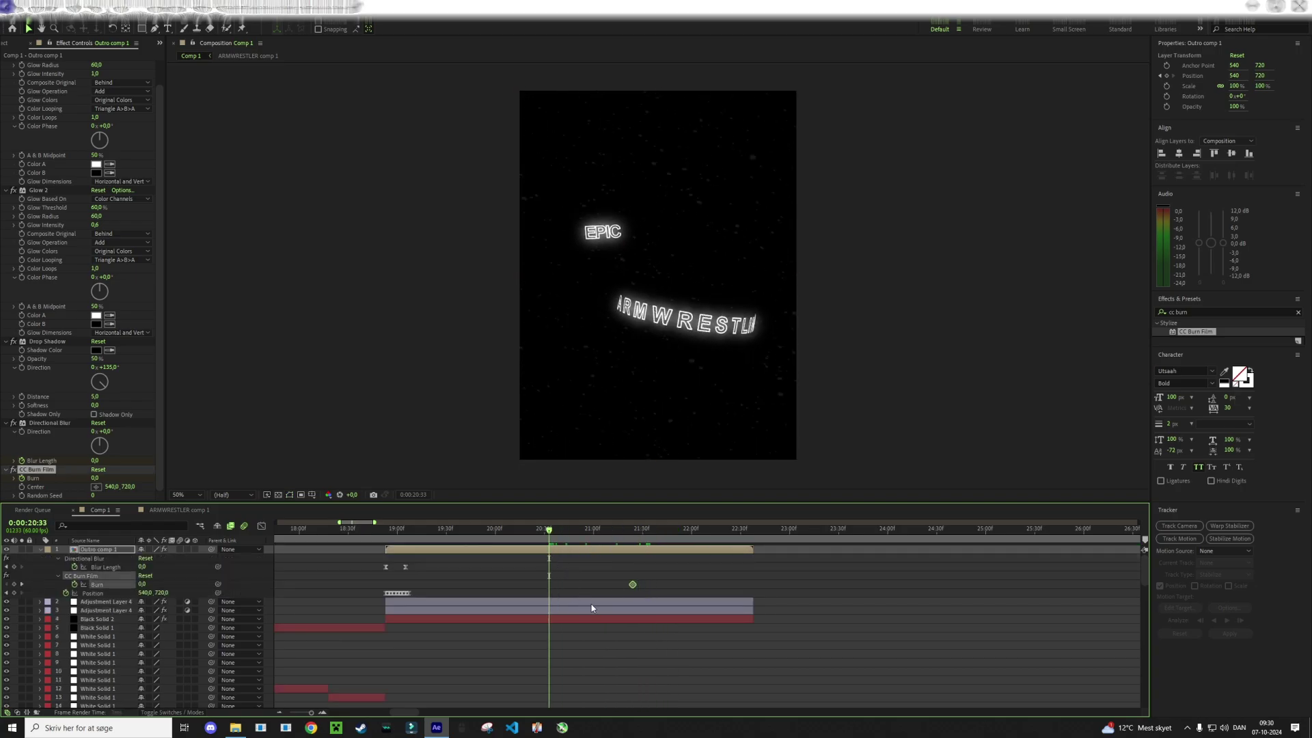
key("space")
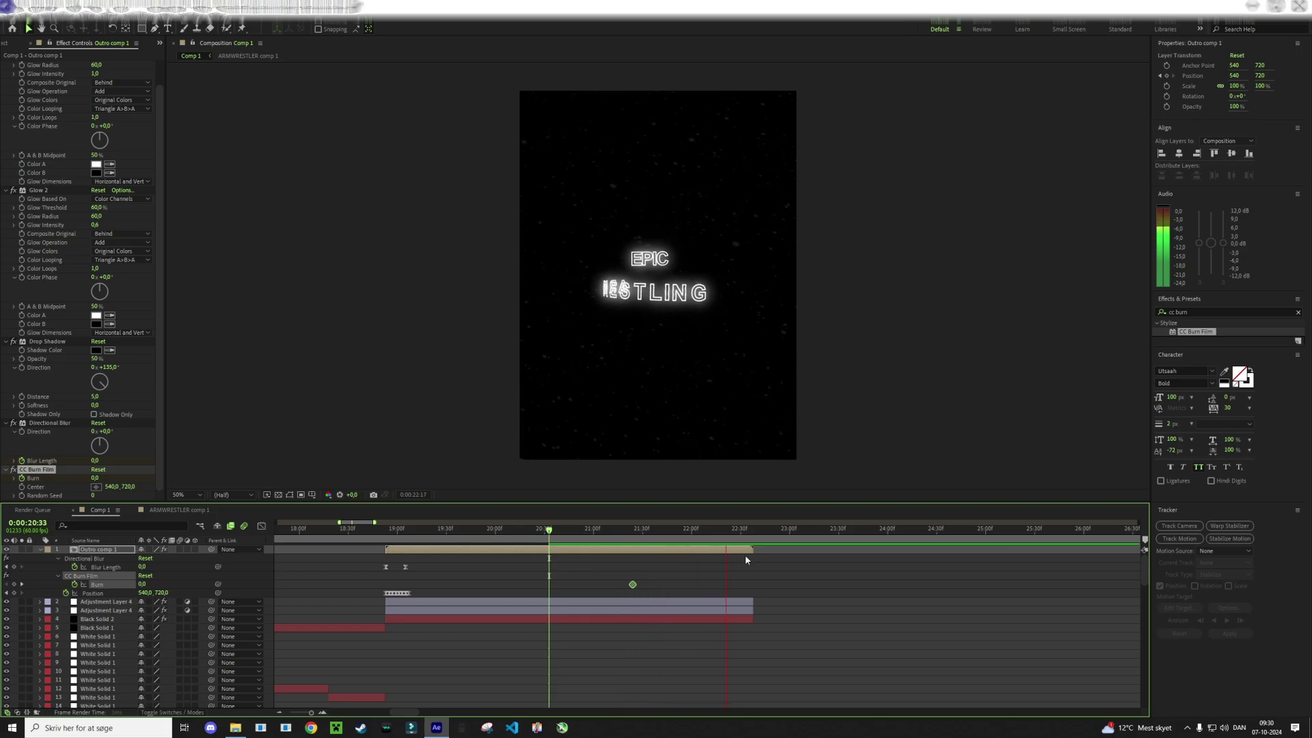
key("space")
Set Burn to 100 on the outro layer's last frame
left_click_drag(757, 534, 654, 551)
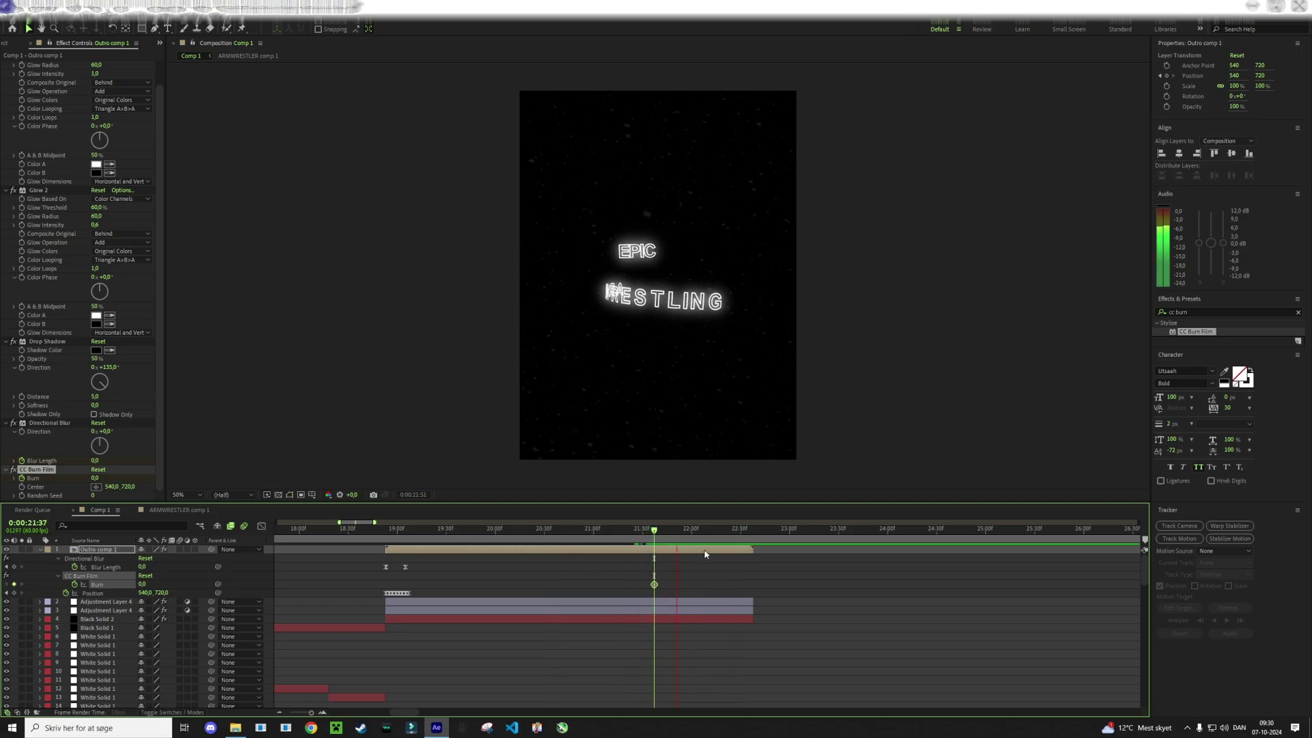
left_click(749, 531)
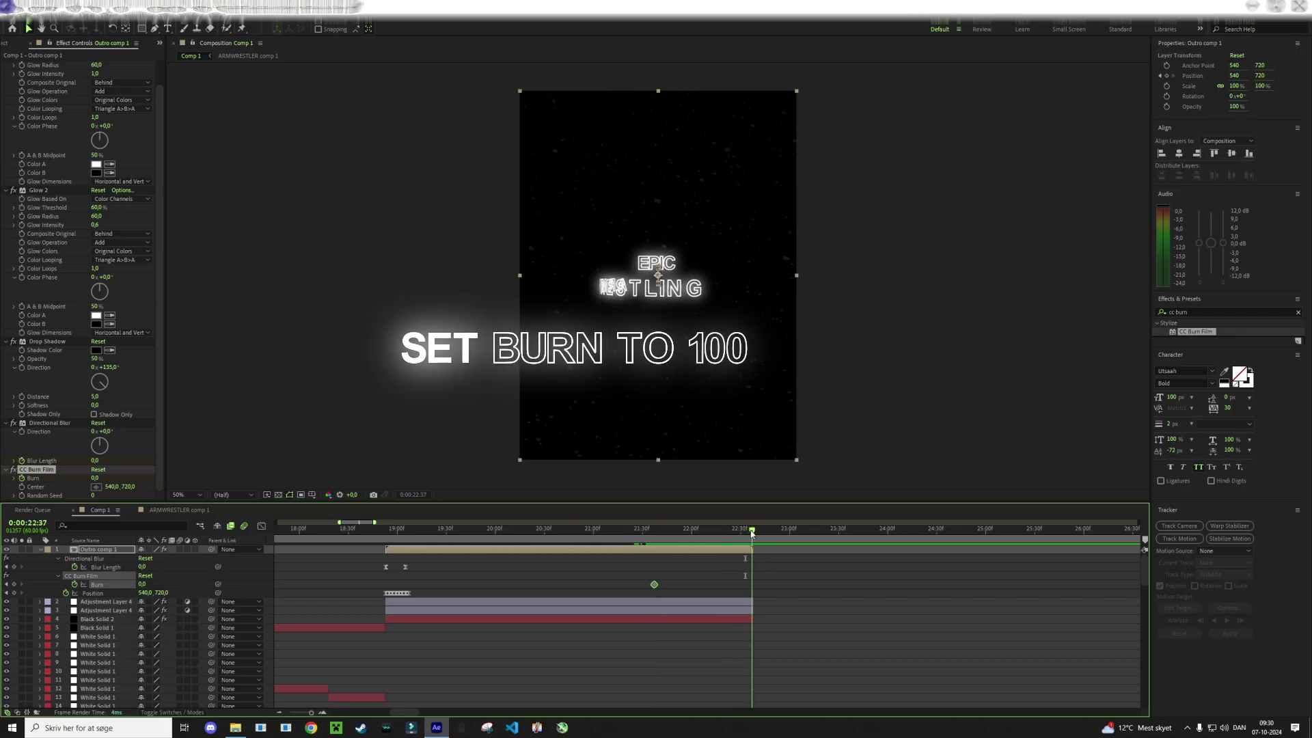
left_click_drag(749, 532, 754, 532)
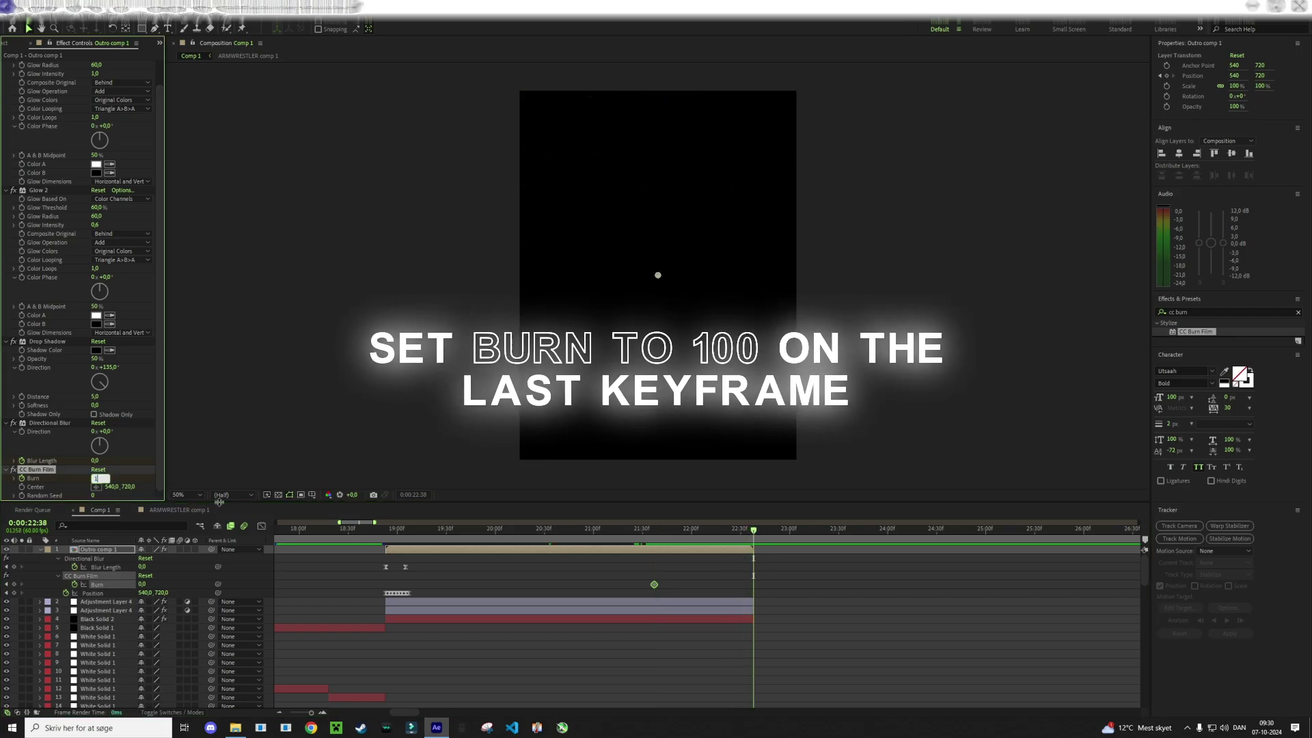
left_click(97, 479)
type("100")
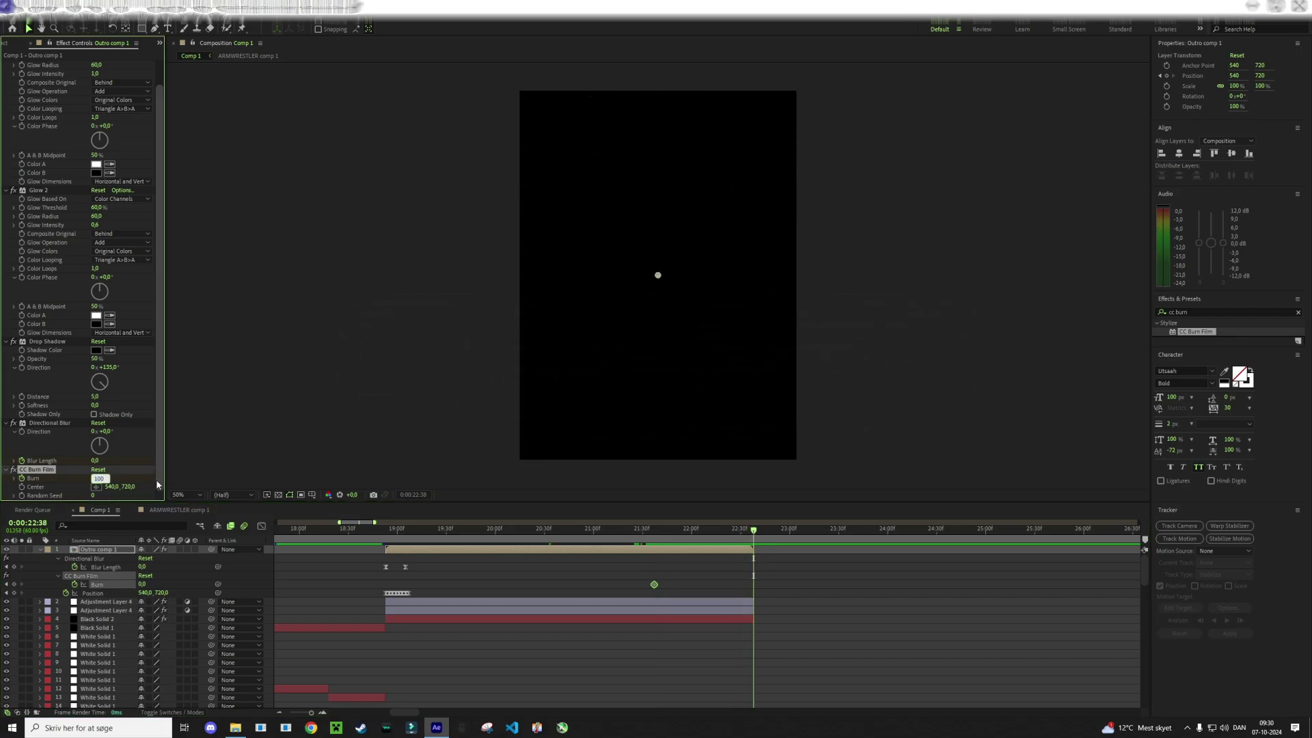
key("Return")
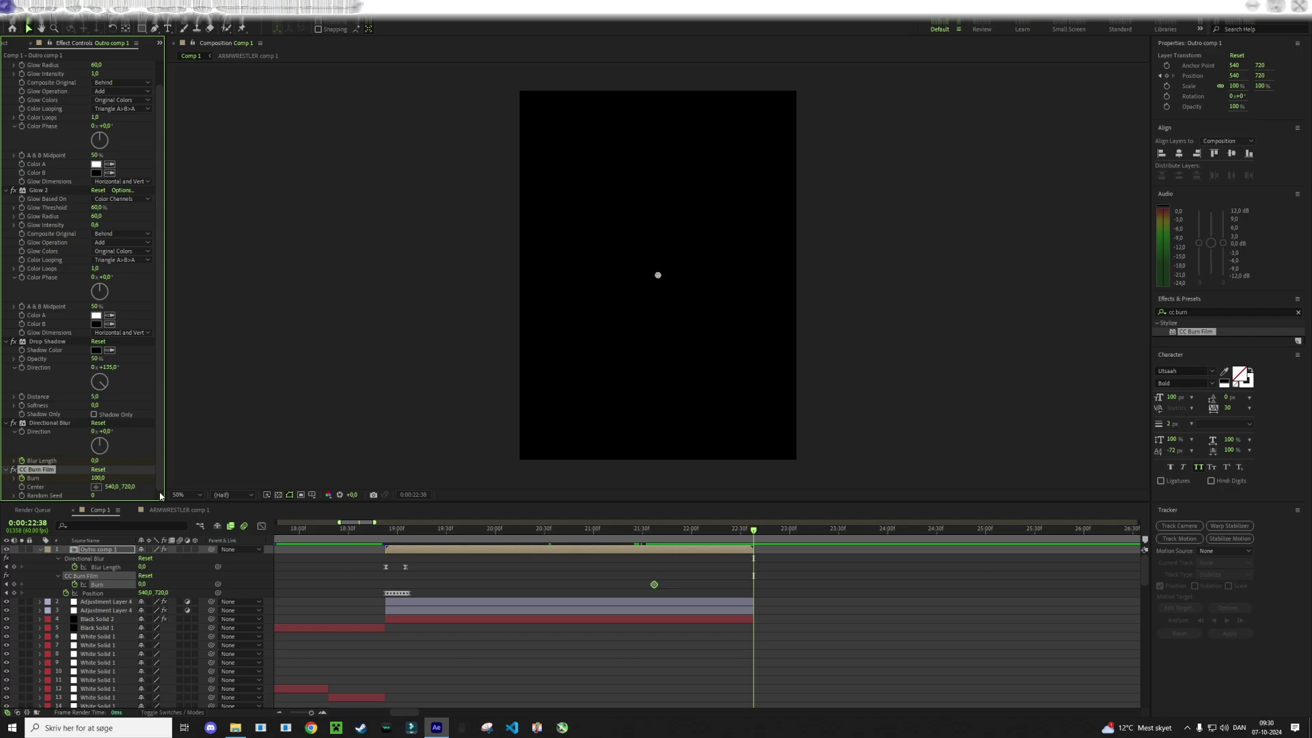
left_click(778, 605)
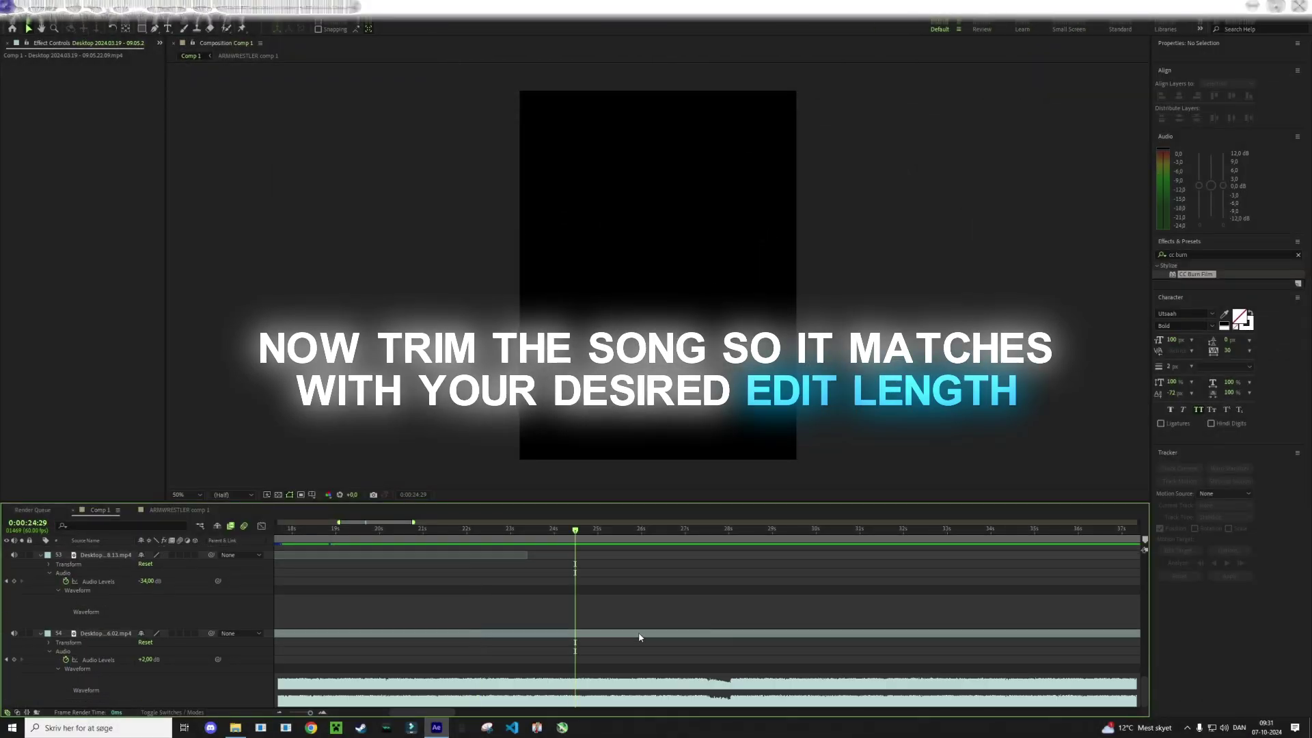
left_click(638, 633)
key("ctrl+shift+d")
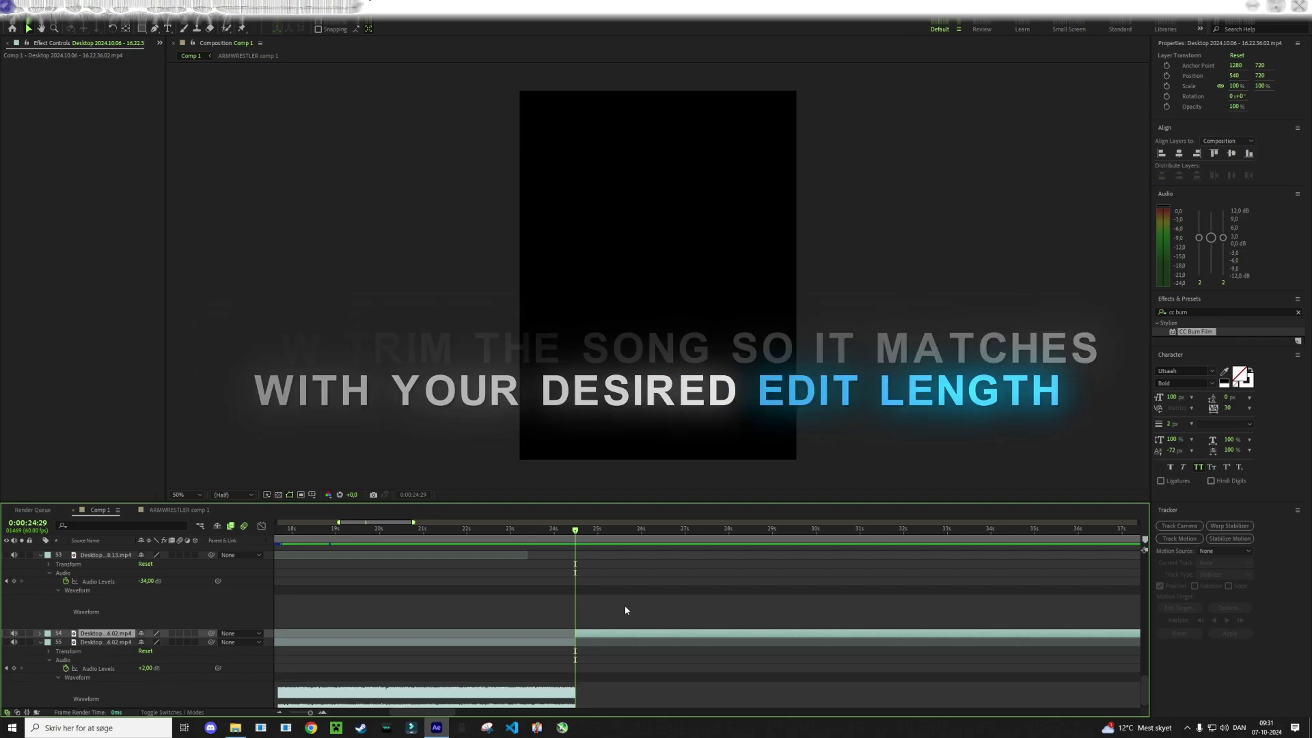
scroll(628, 617, "up", 5)
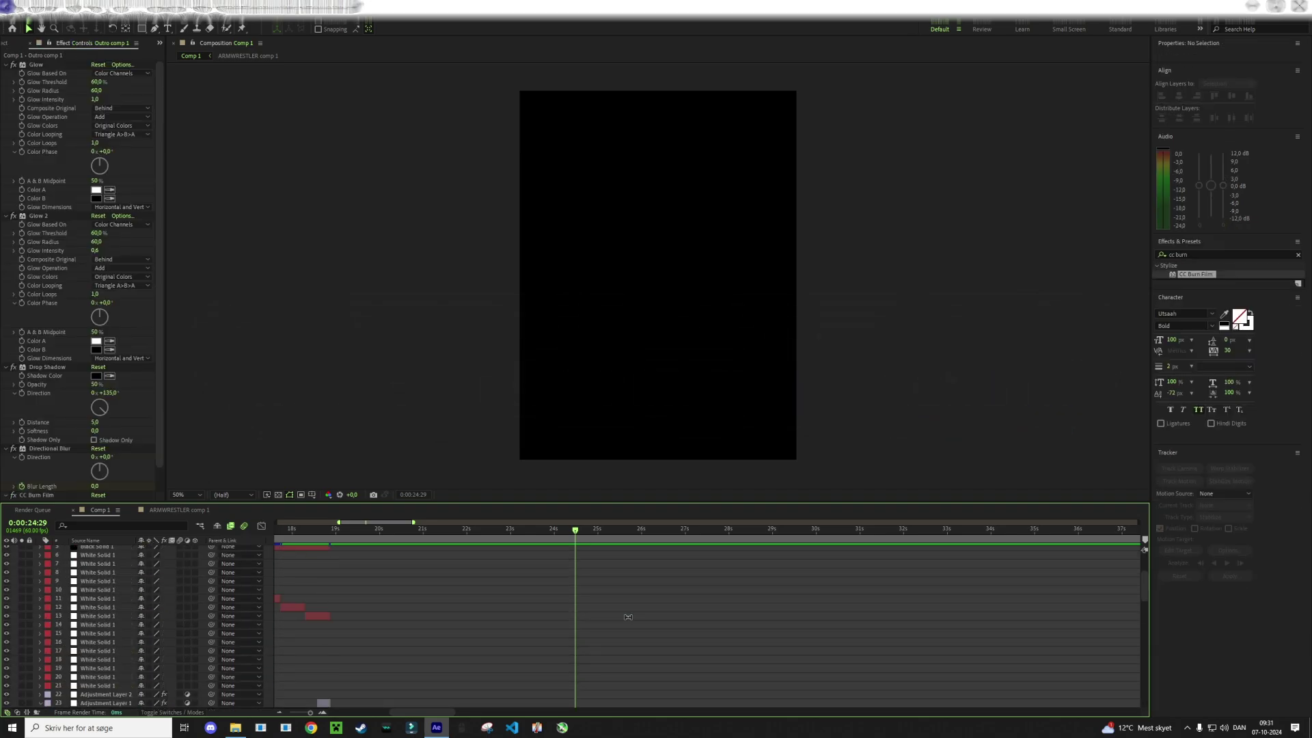
scroll(626, 615, "up", 5)
left_click_drag(568, 538, 451, 598)
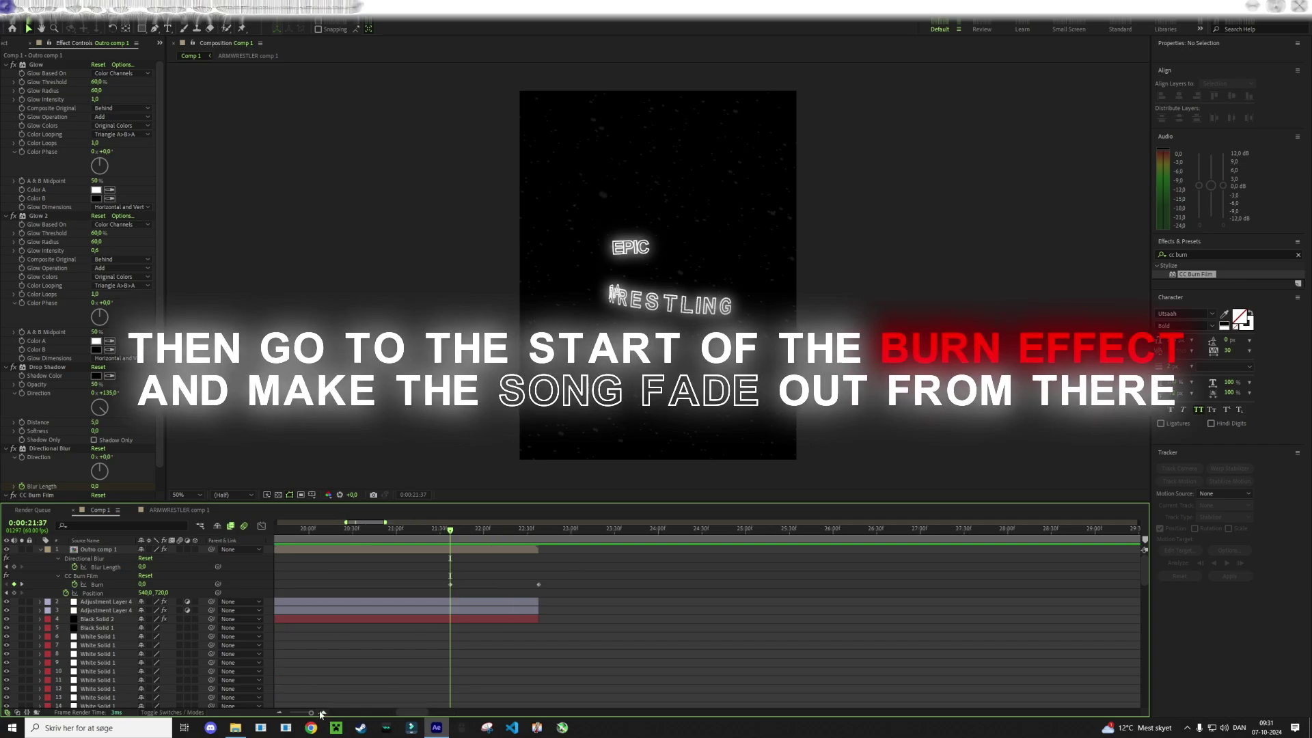
scroll(593, 663, "up", 5)
scroll(601, 652, "down", 5)
scroll(601, 642, "down", 5)
scroll(547, 641, "down", 5)
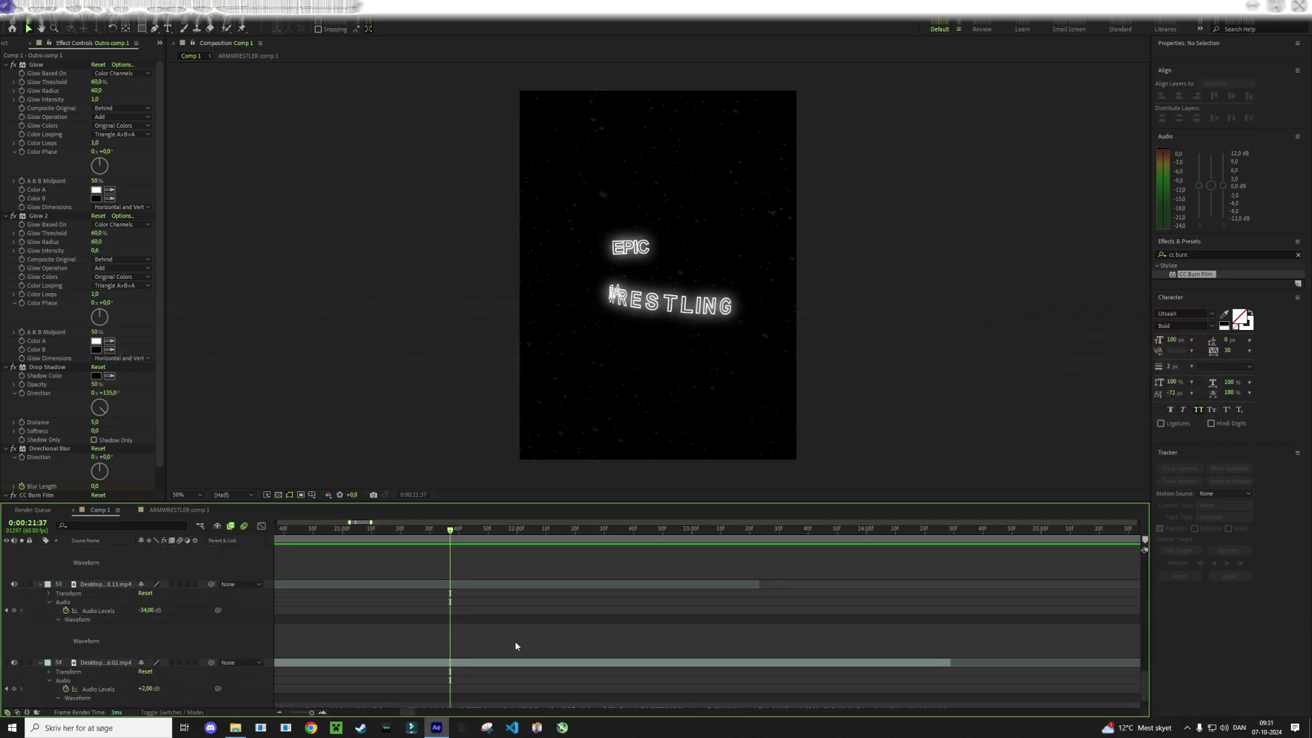
left_click(490, 667)
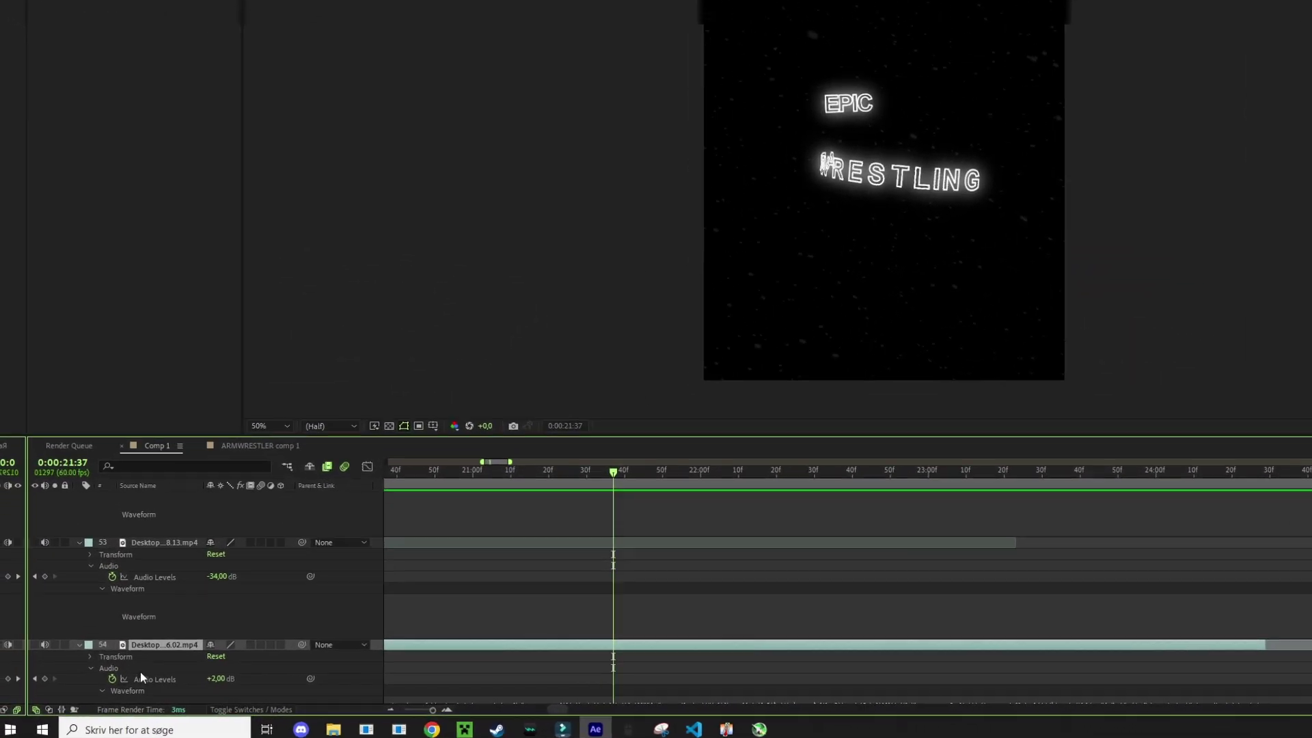
left_click(16, 695)
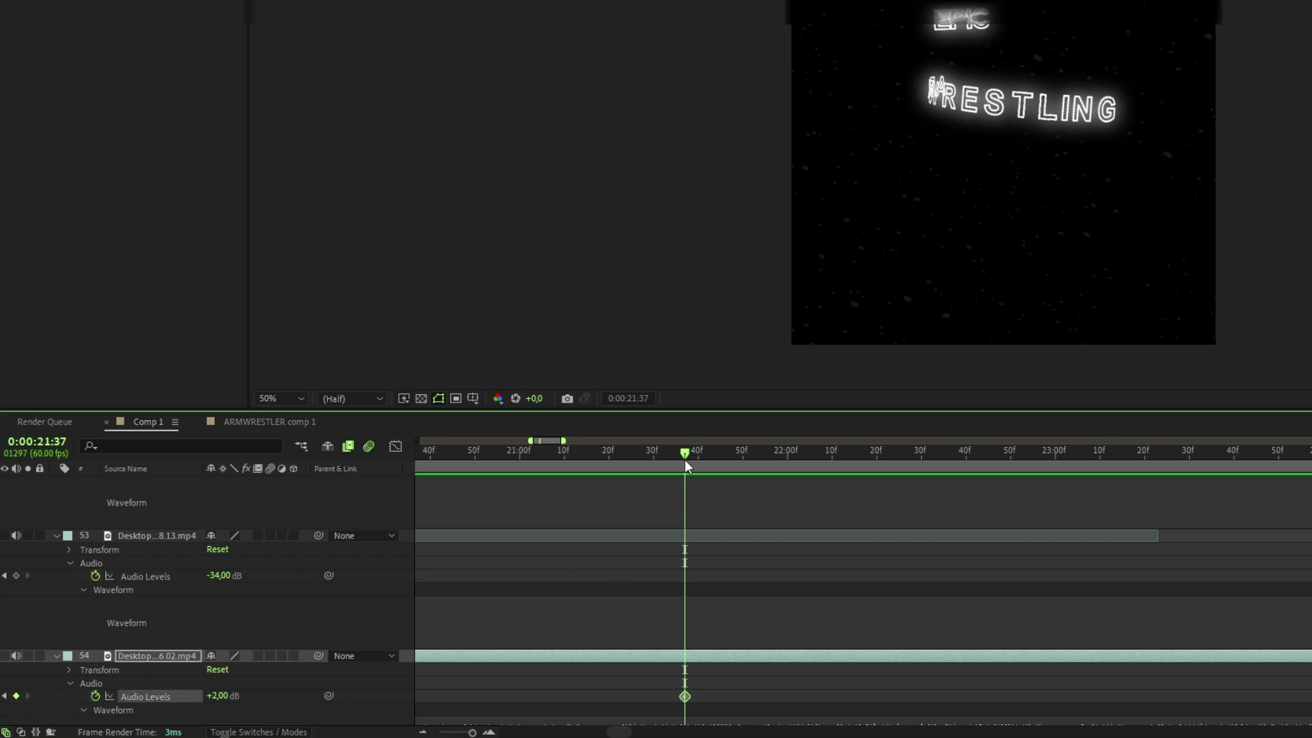
left_click_drag(685, 459, 1262, 532)
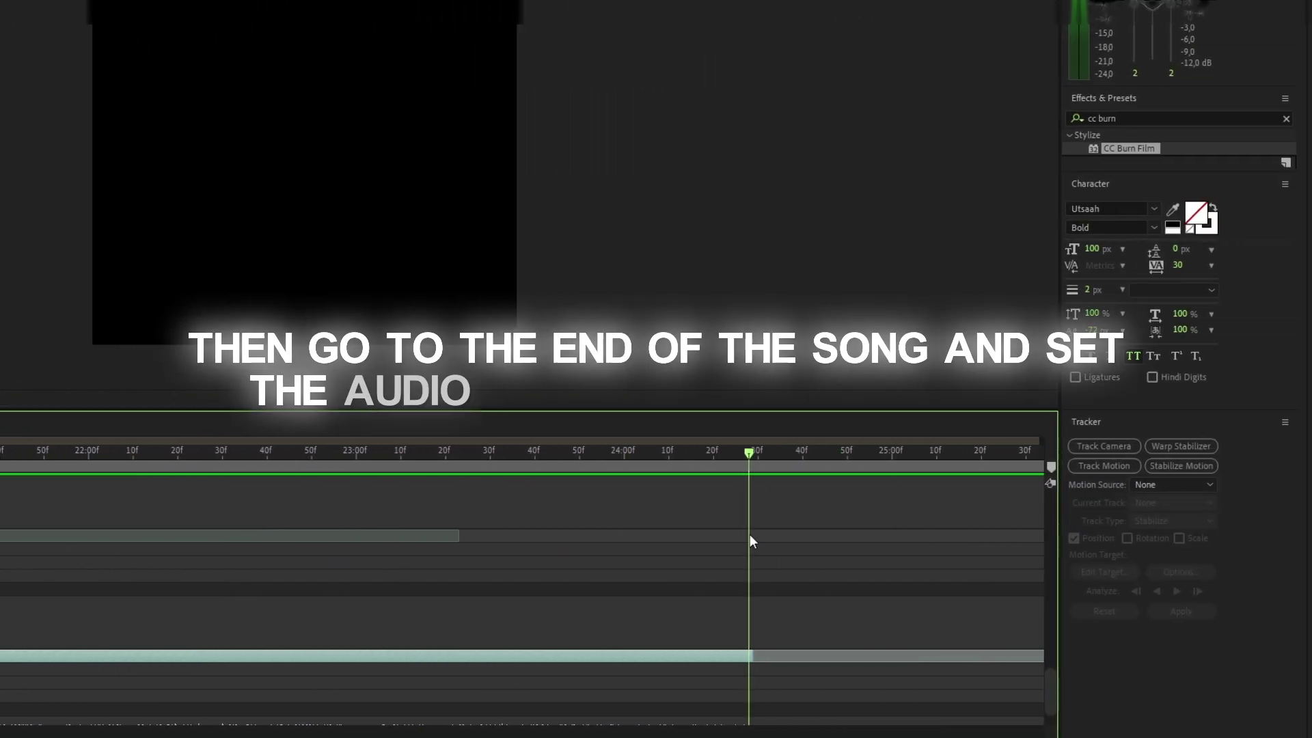
left_click_drag(749, 534, 752, 535)
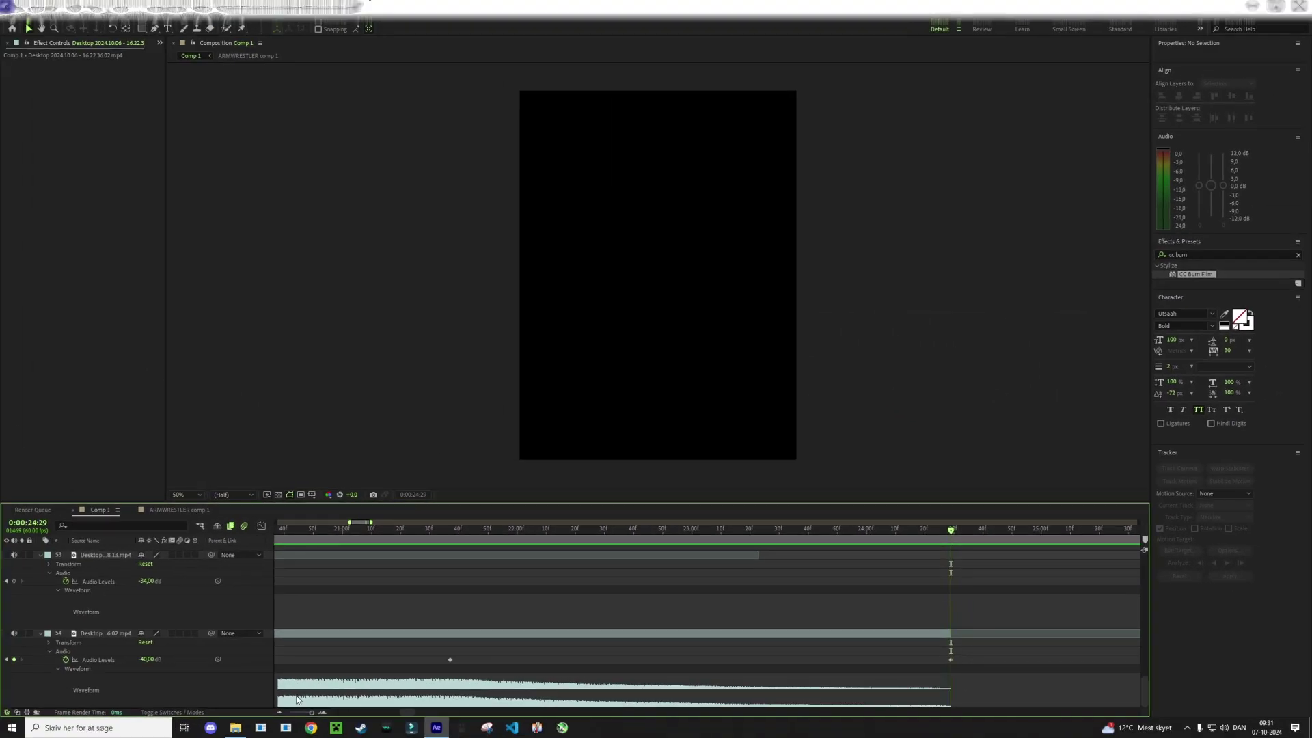
left_click(278, 712)
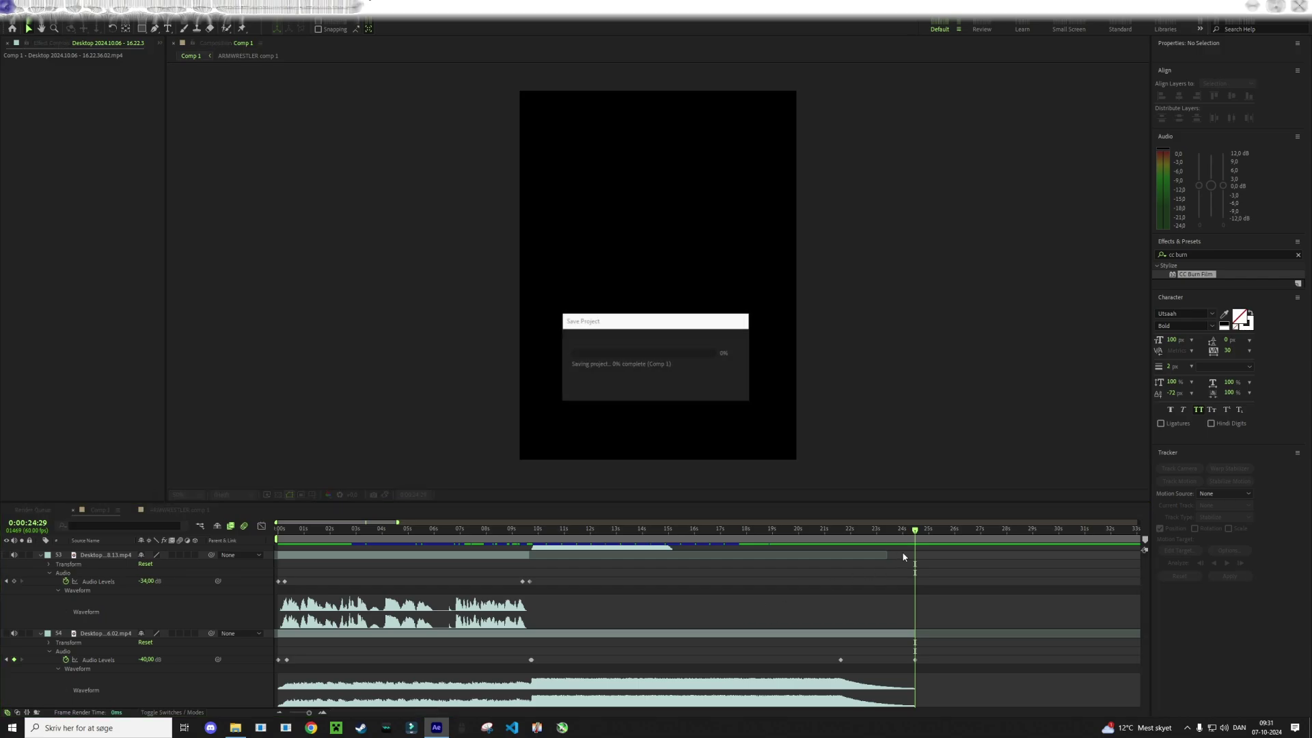
left_click_drag(915, 540, 780, 580)
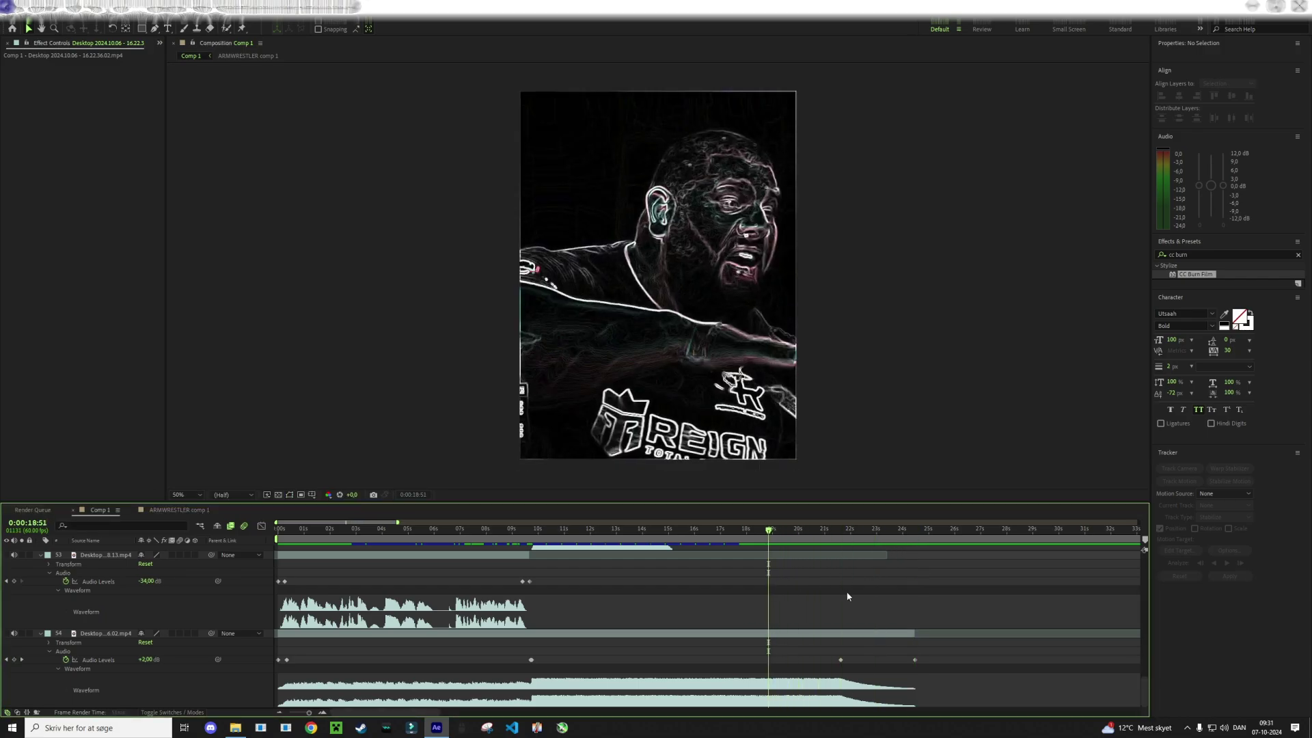
key("space")
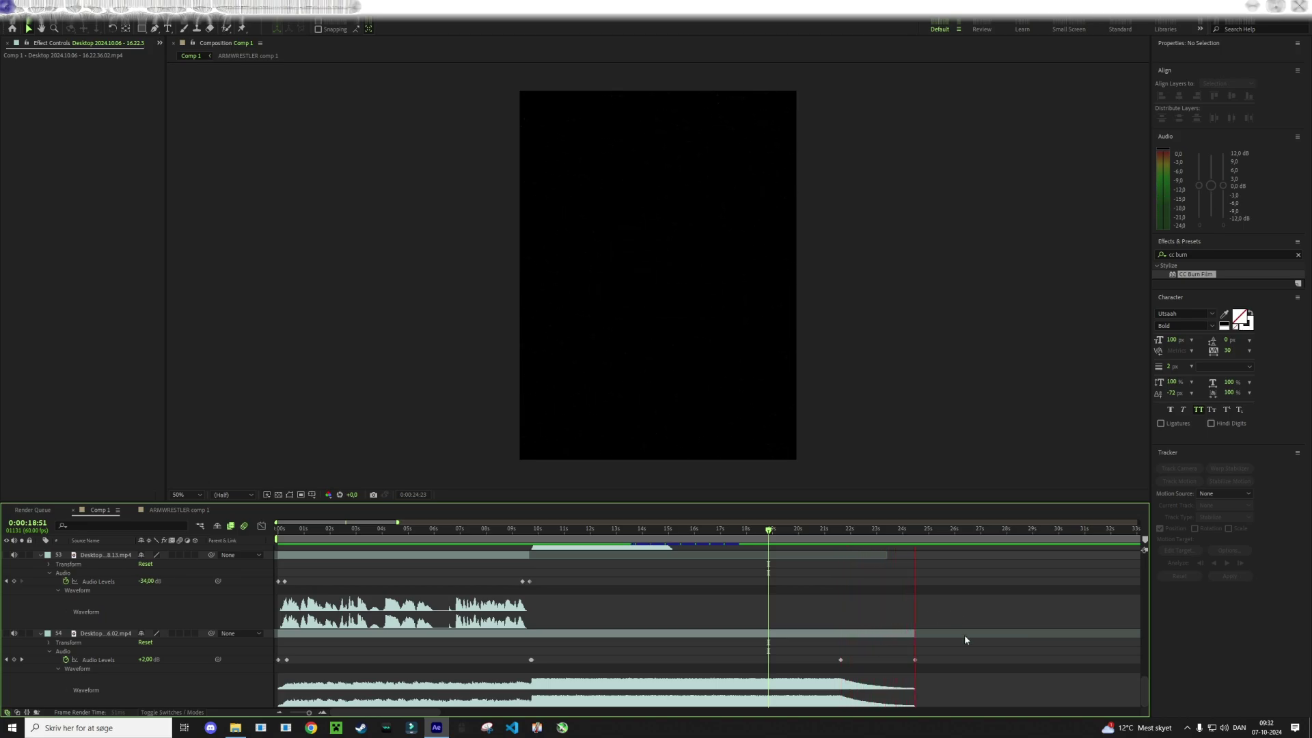
key("space")
scroll(957, 637, "up", 3)
scroll(950, 636, "up", 3)
scroll(947, 633, "up", 3)
scroll(957, 630, "up", 3)
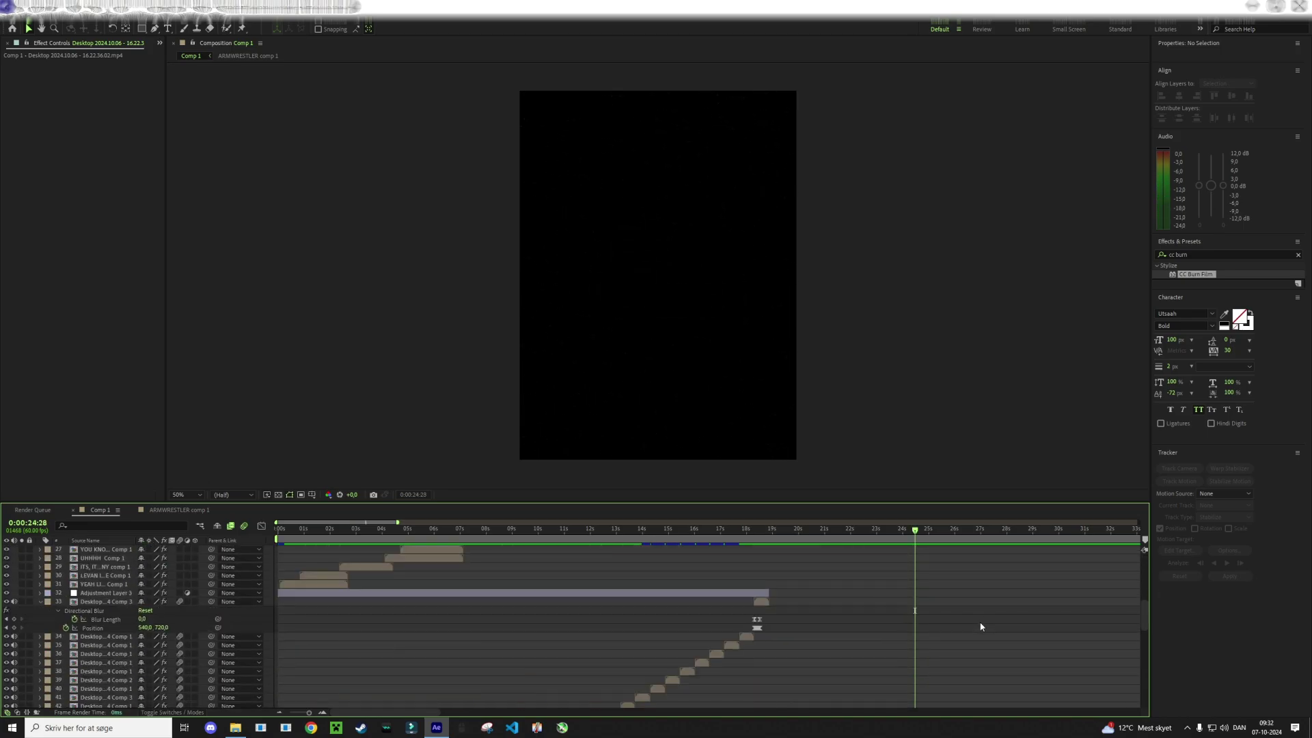
scroll(788, 609, "down", 10)
scroll(788, 609, "up", 5, "alt")
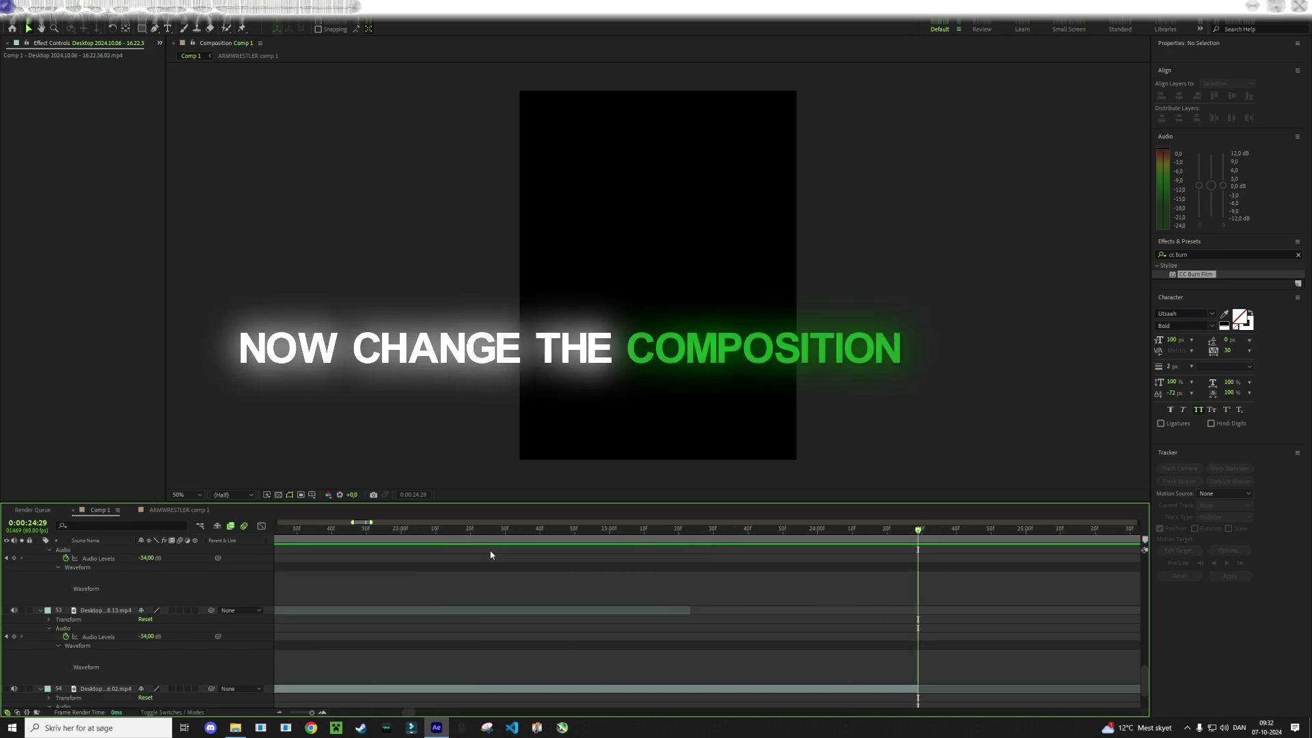
Set Comp 1's duration to 0:00:24:29 in Composition Settings and return to the first frame
right_click(301, 278)
left_click(332, 304)
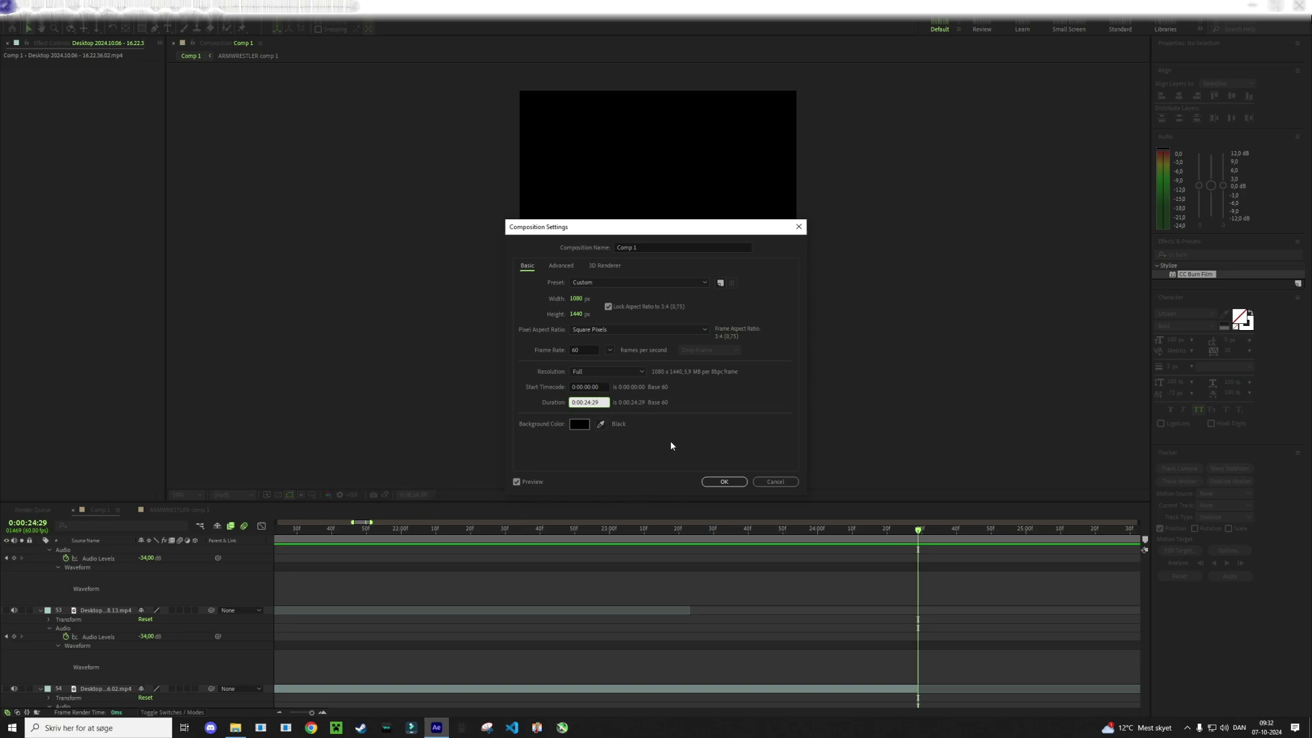
left_click(726, 481)
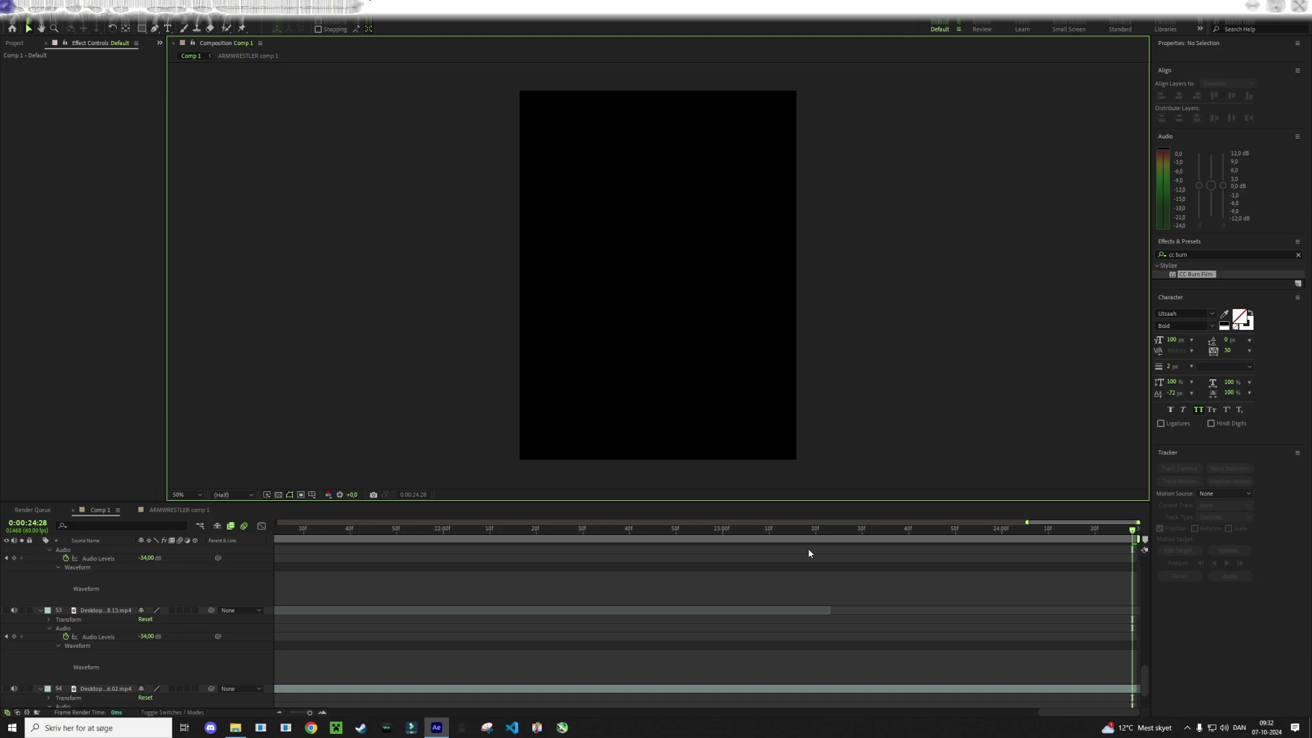
left_click(279, 714)
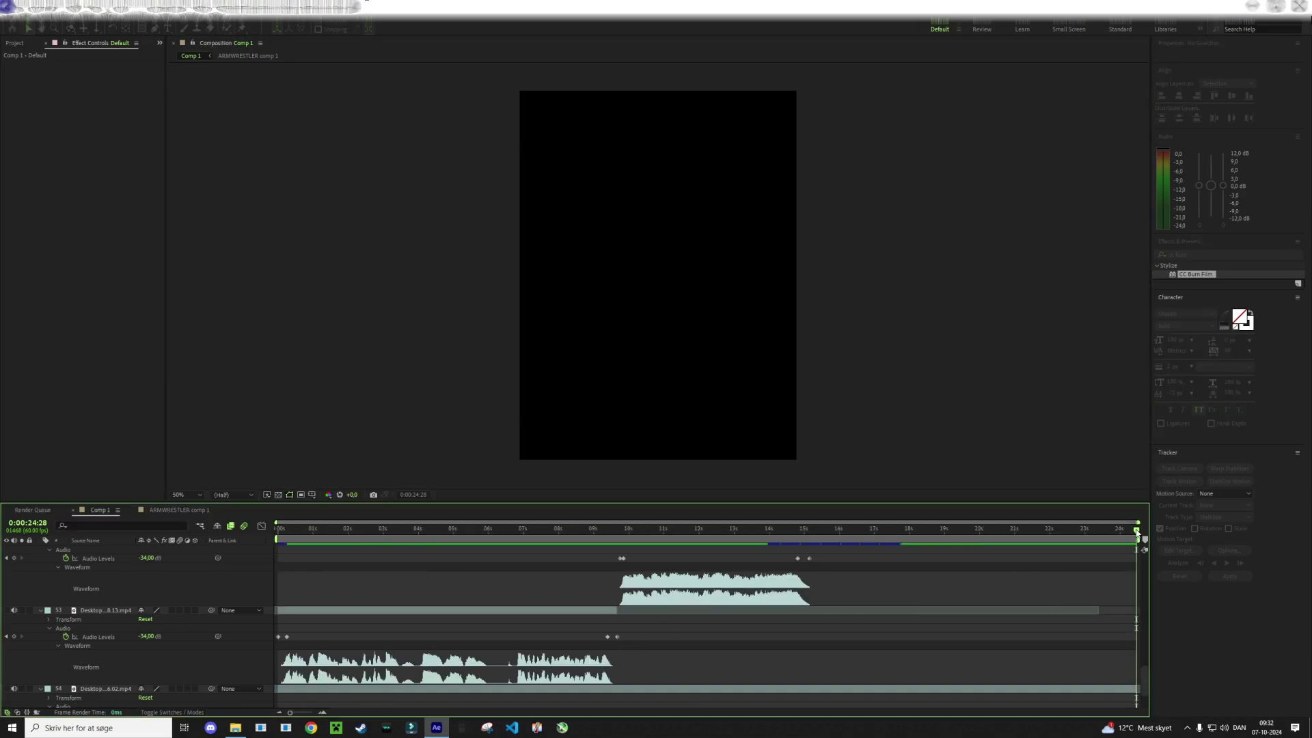
left_click_drag(1137, 530, 259, 611)
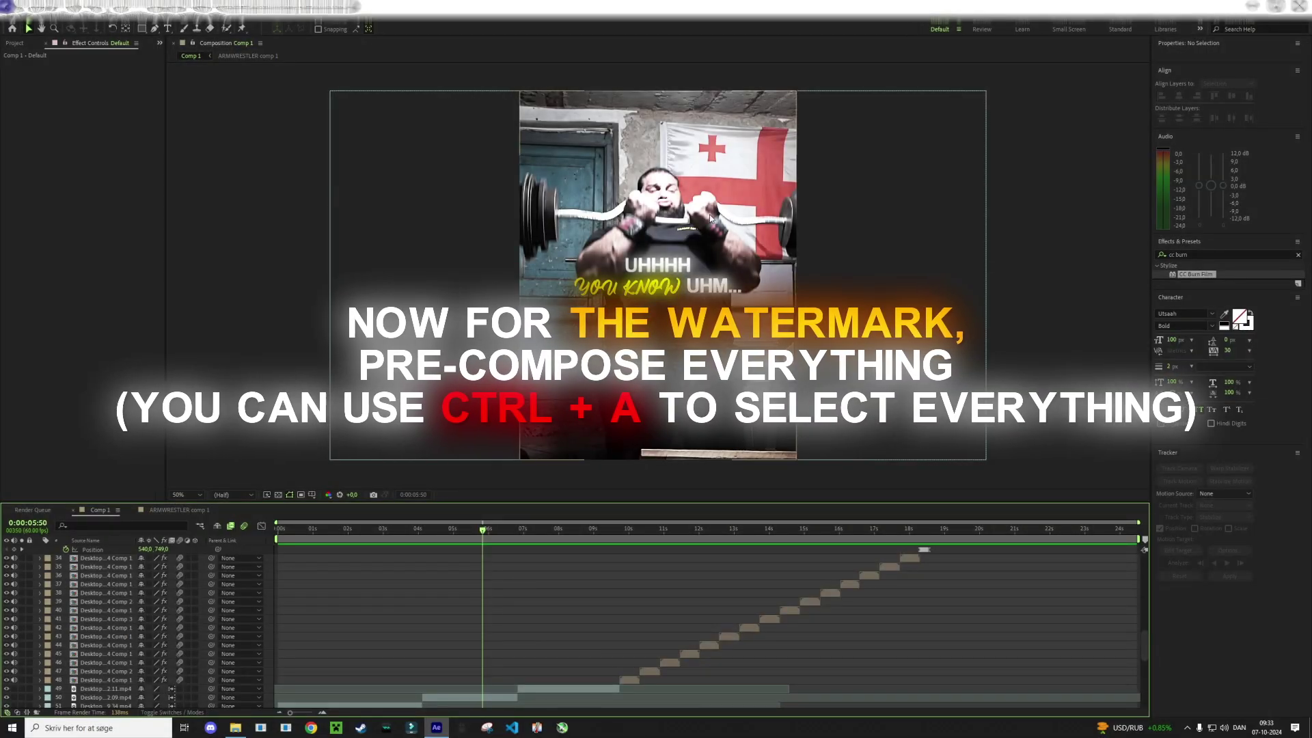
Select all 54 layers and pre-compose them into Edit comp 1
key("ctrl+a")
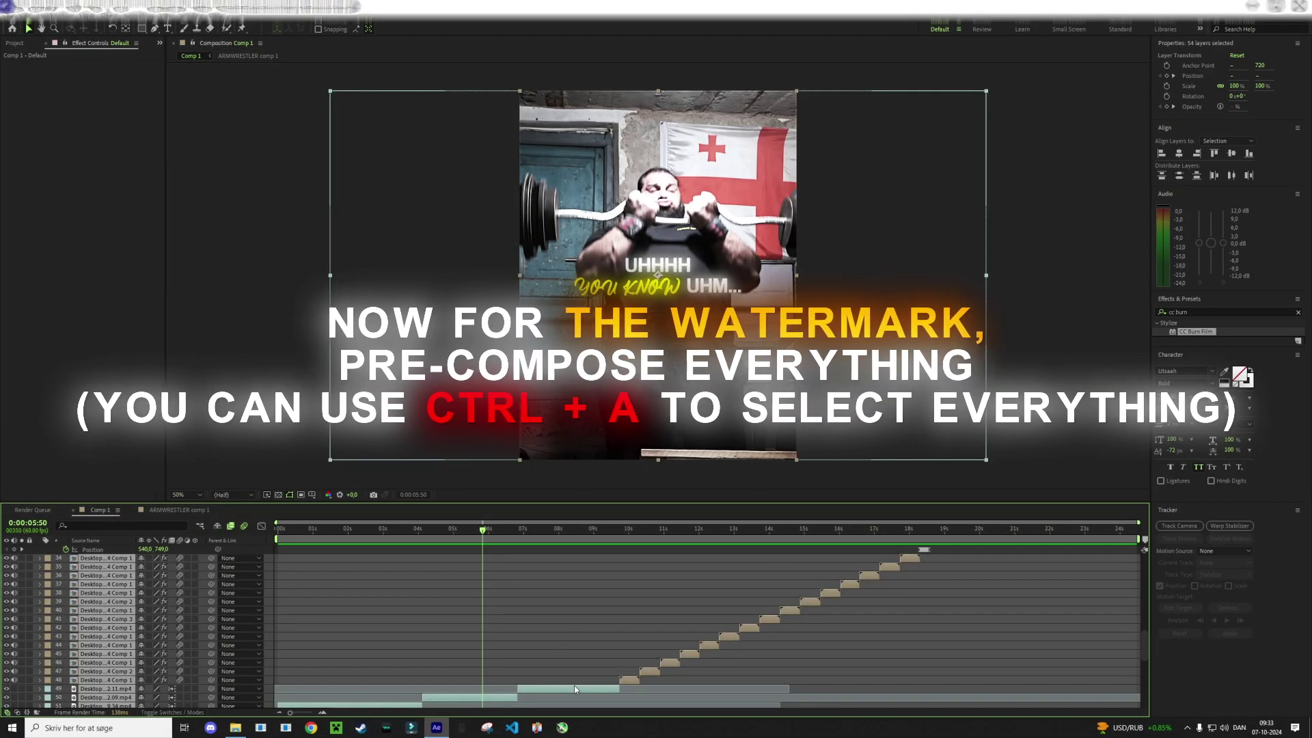
right_click(574, 686)
left_click(613, 619)
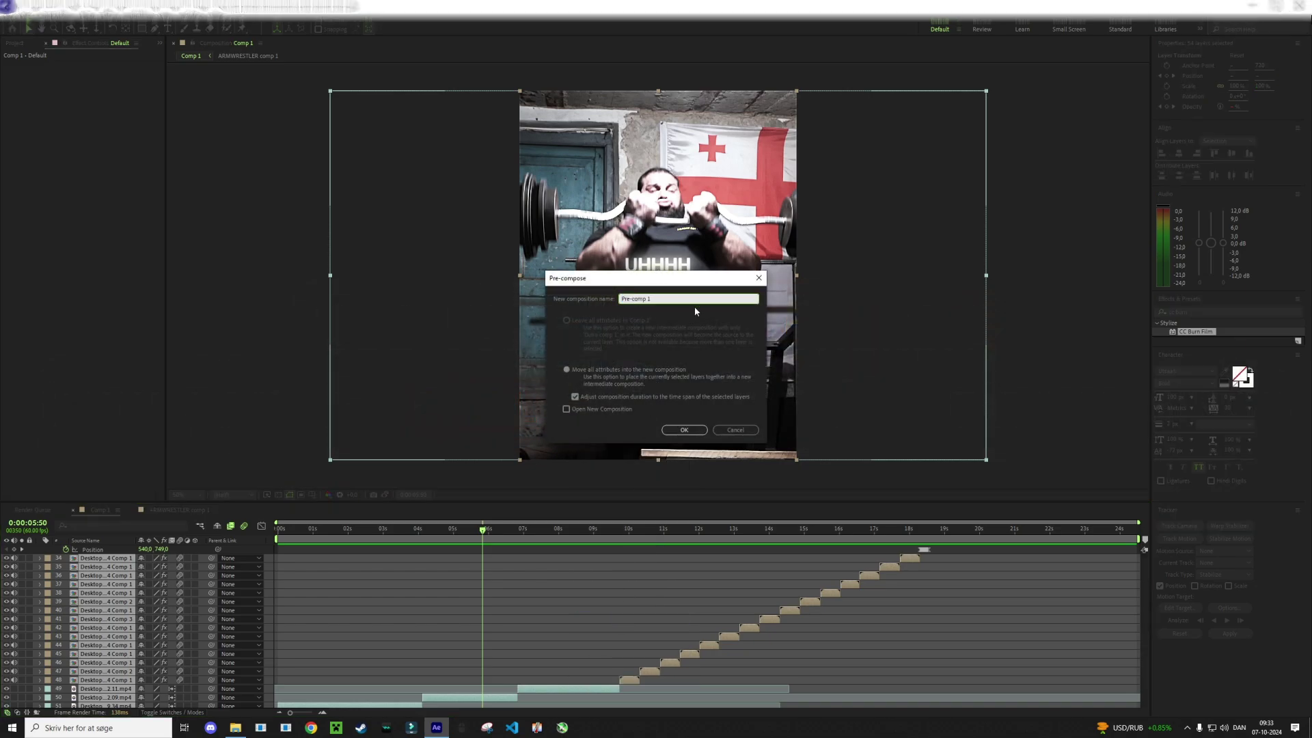
type("Edit")
left_click(683, 430)
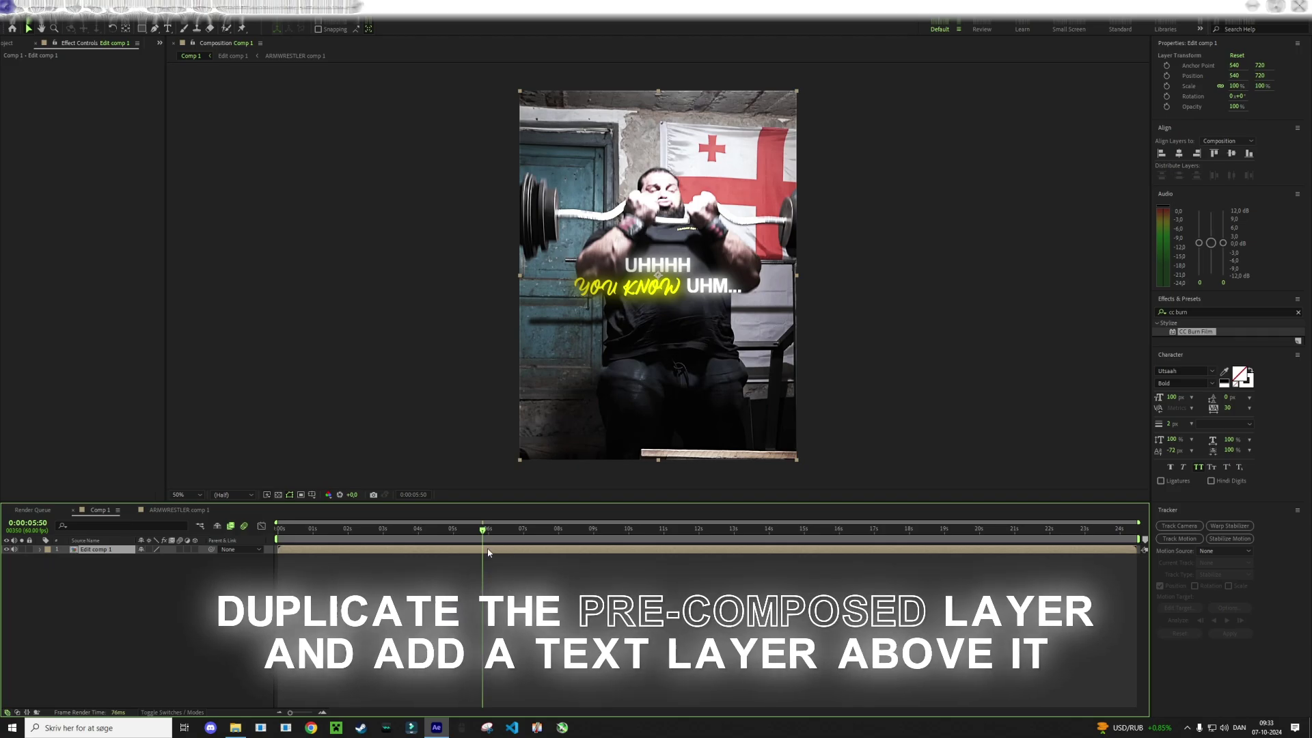
Duplicate Edit comp 1 and add a white, unstroked EPIC ARMWRESTLING text layer
key("ctrl+d")
left_click(491, 531)
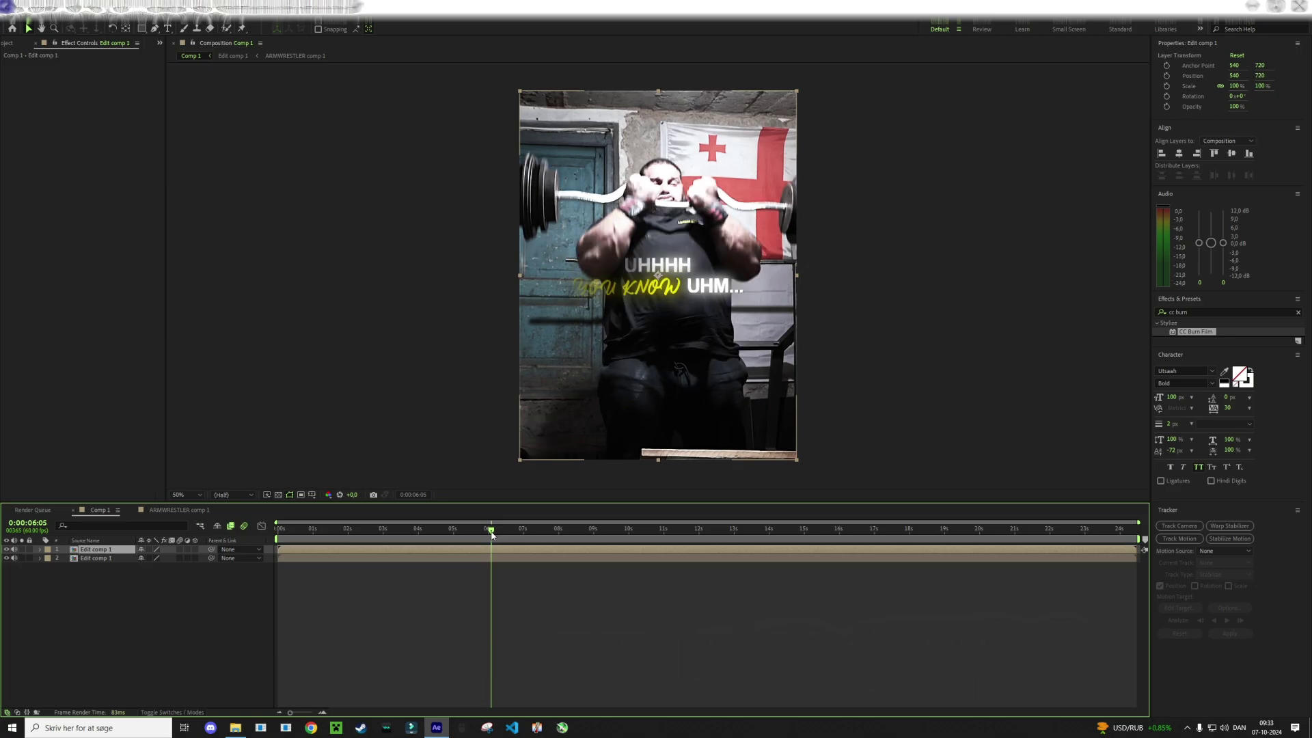
left_click(221, 164)
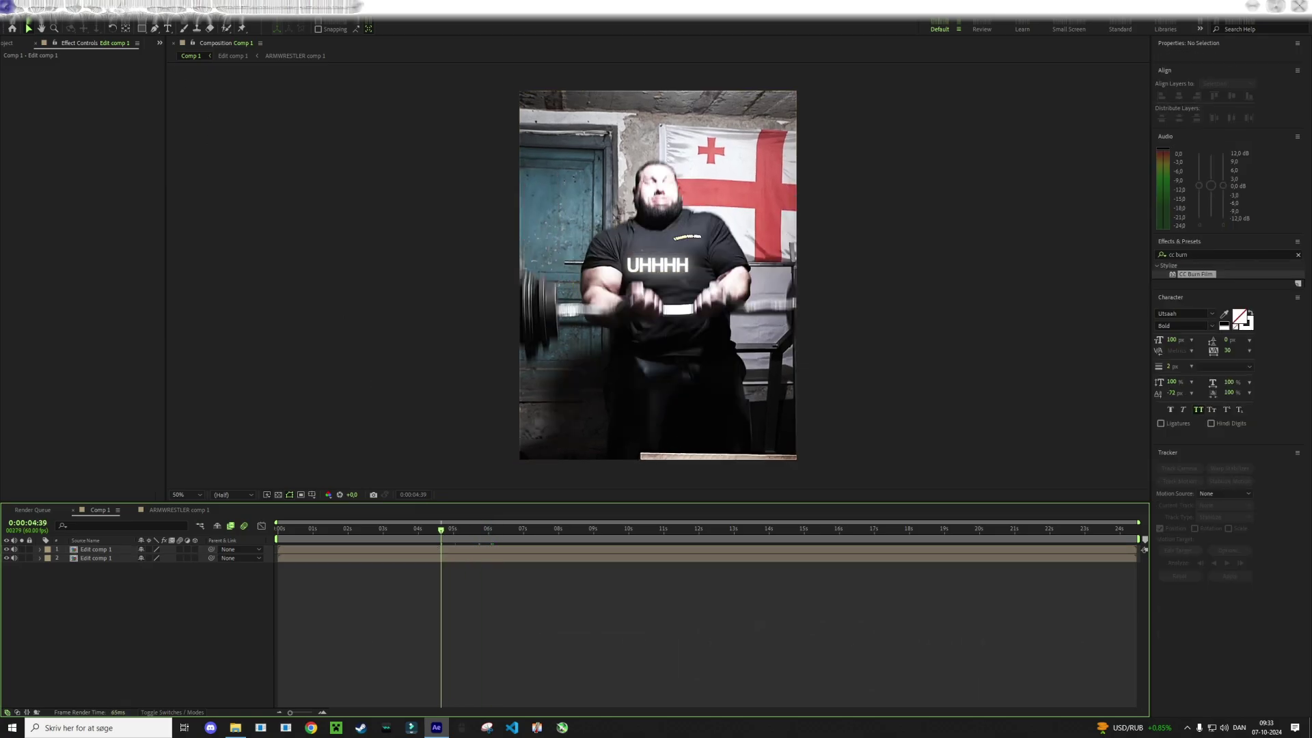
left_click(88, 8)
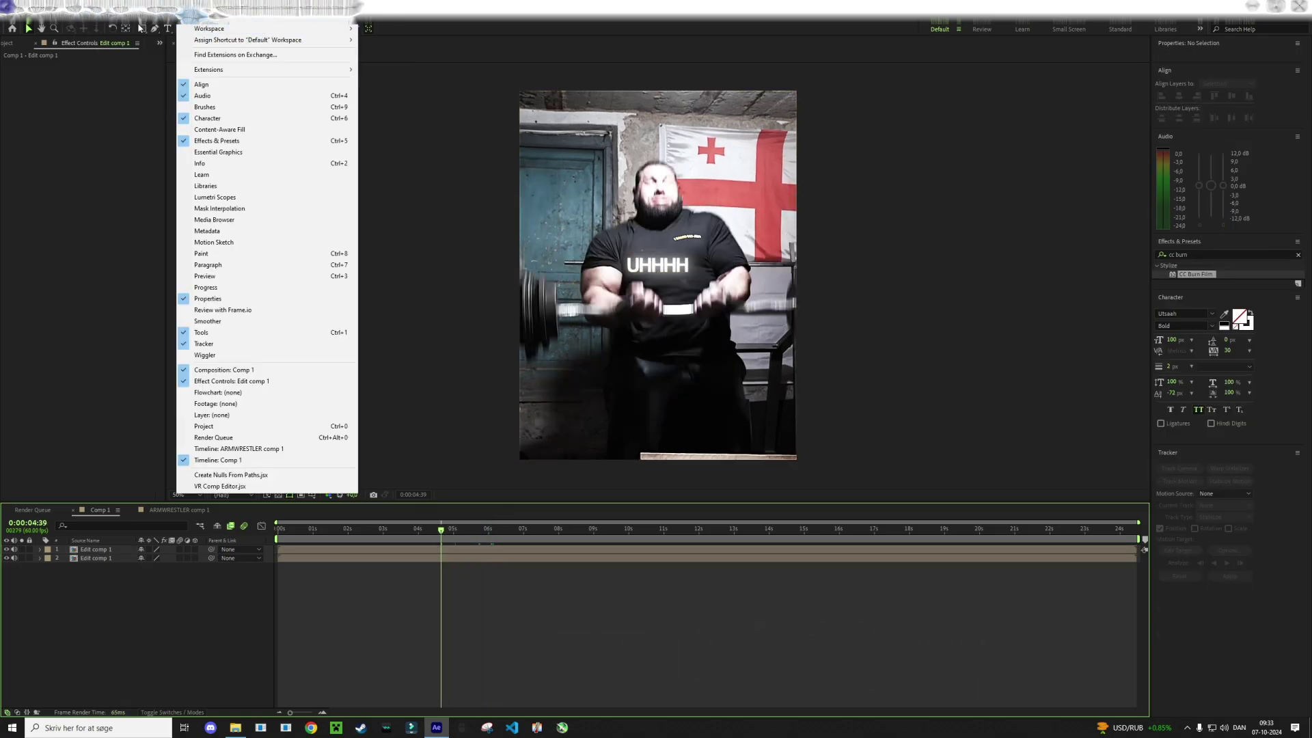
mouse_move(92, 28)
left_click(259, 28)
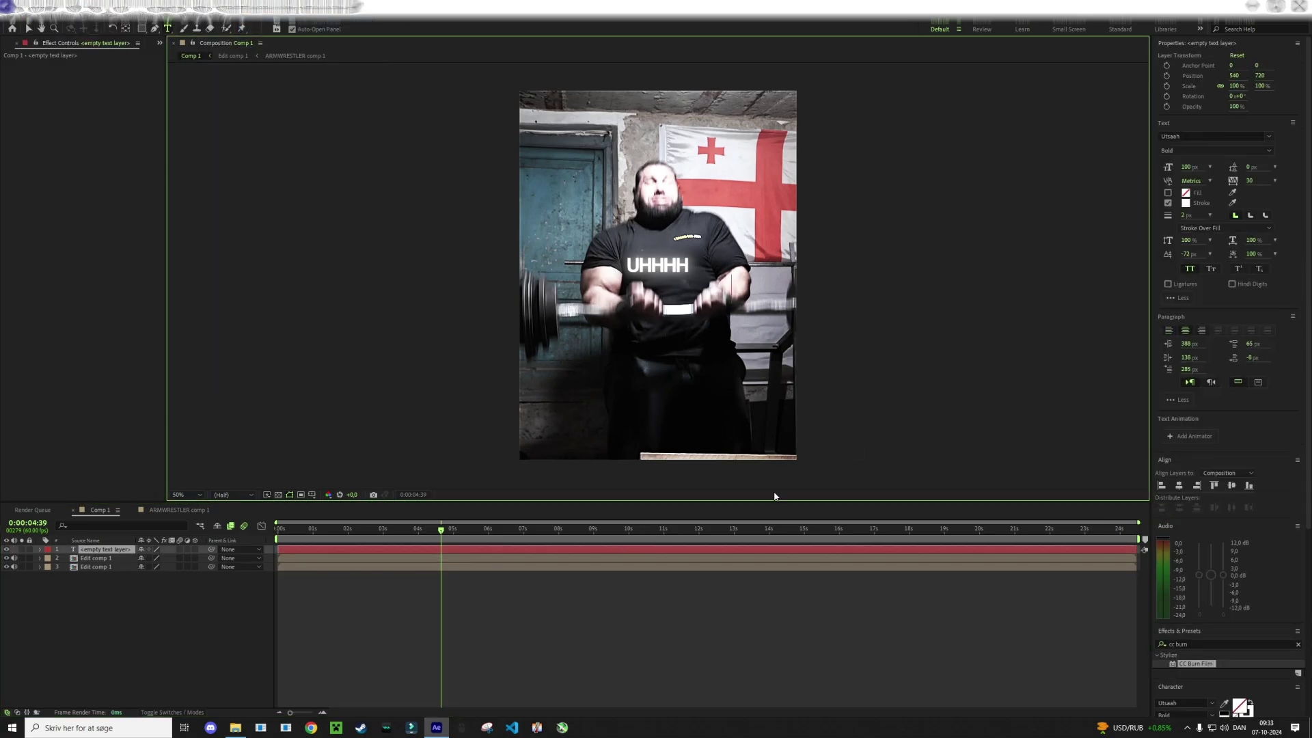
left_click(1168, 193)
left_click(1168, 203)
type("EPIC")
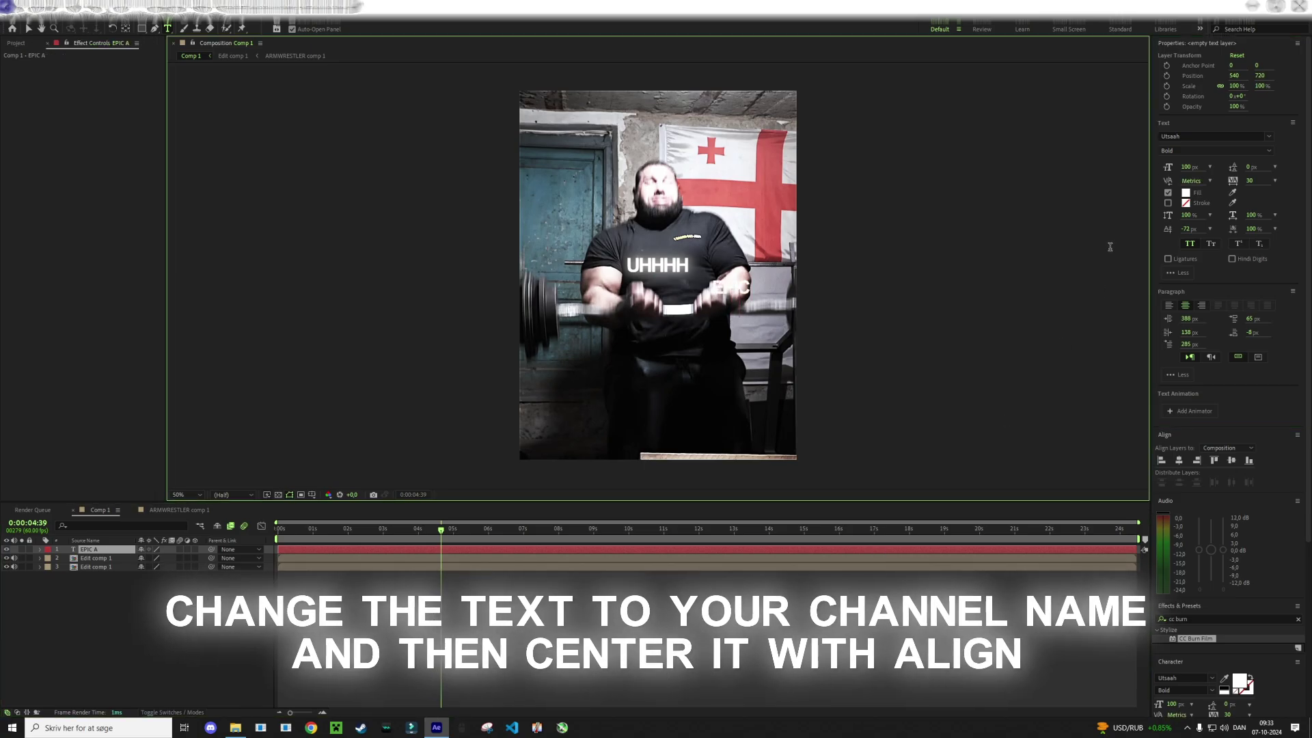
type("ARMWRESTLING")
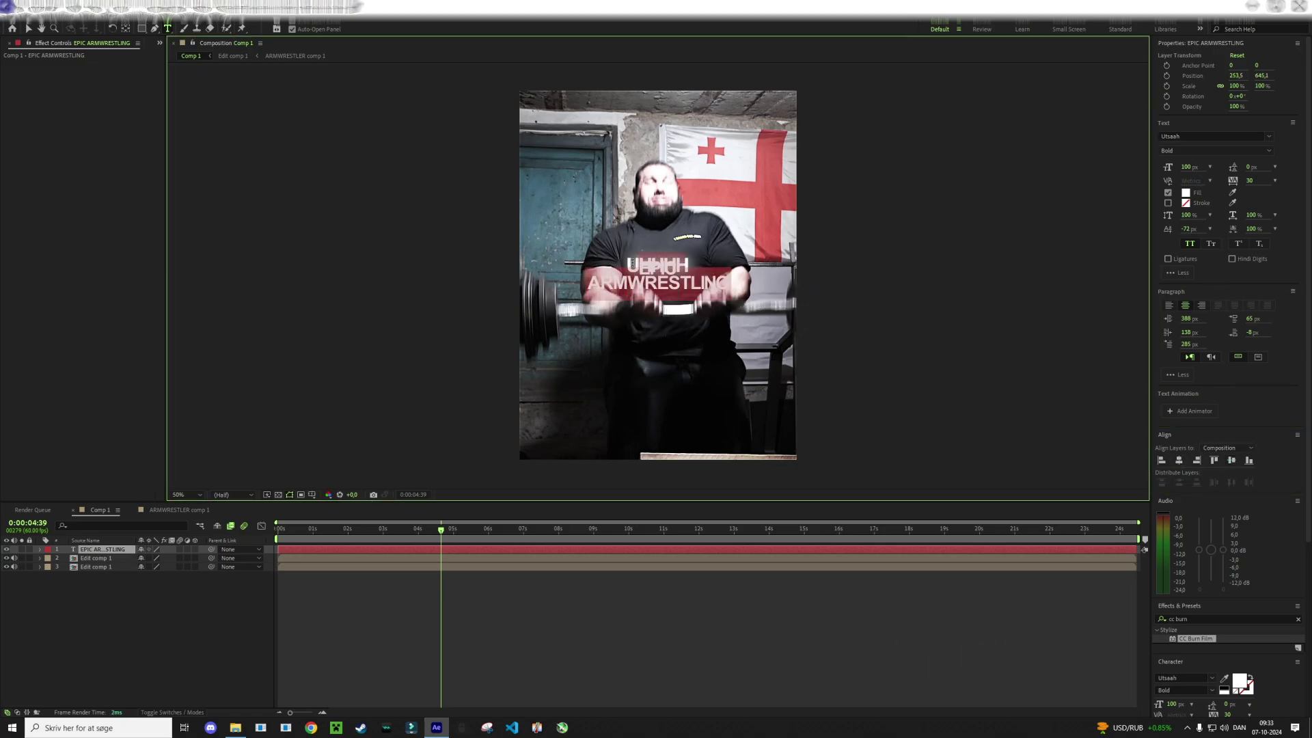
left_click(635, 598)
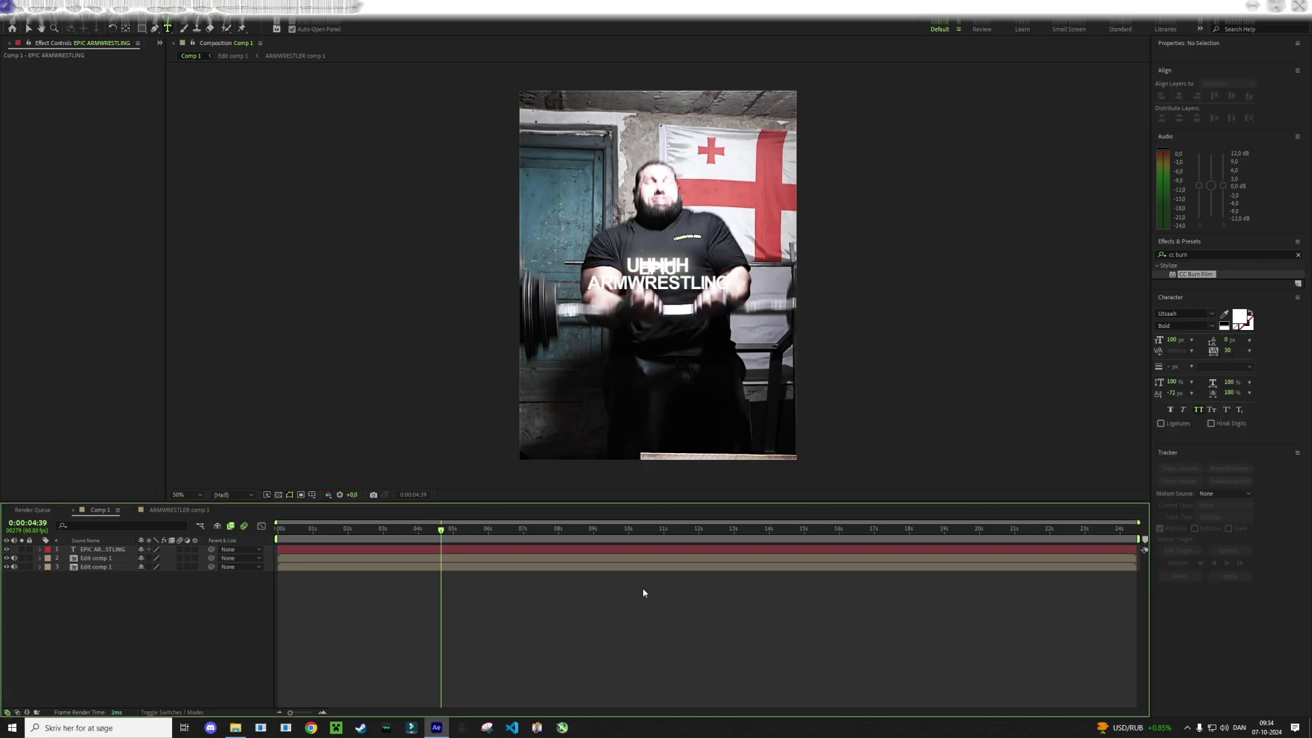
Set the EPIC ARMWRESTLING text to 90 px and centre it vertically
left_click(665, 549)
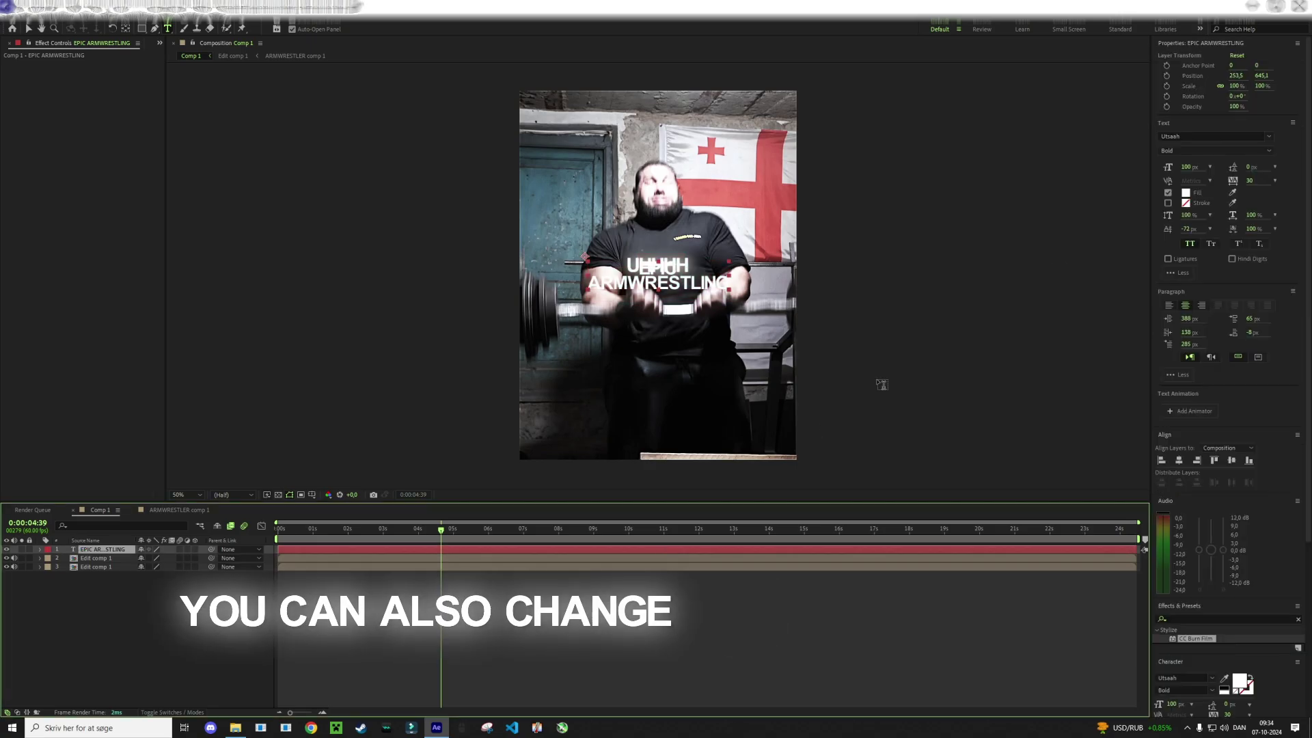
left_click(1192, 167)
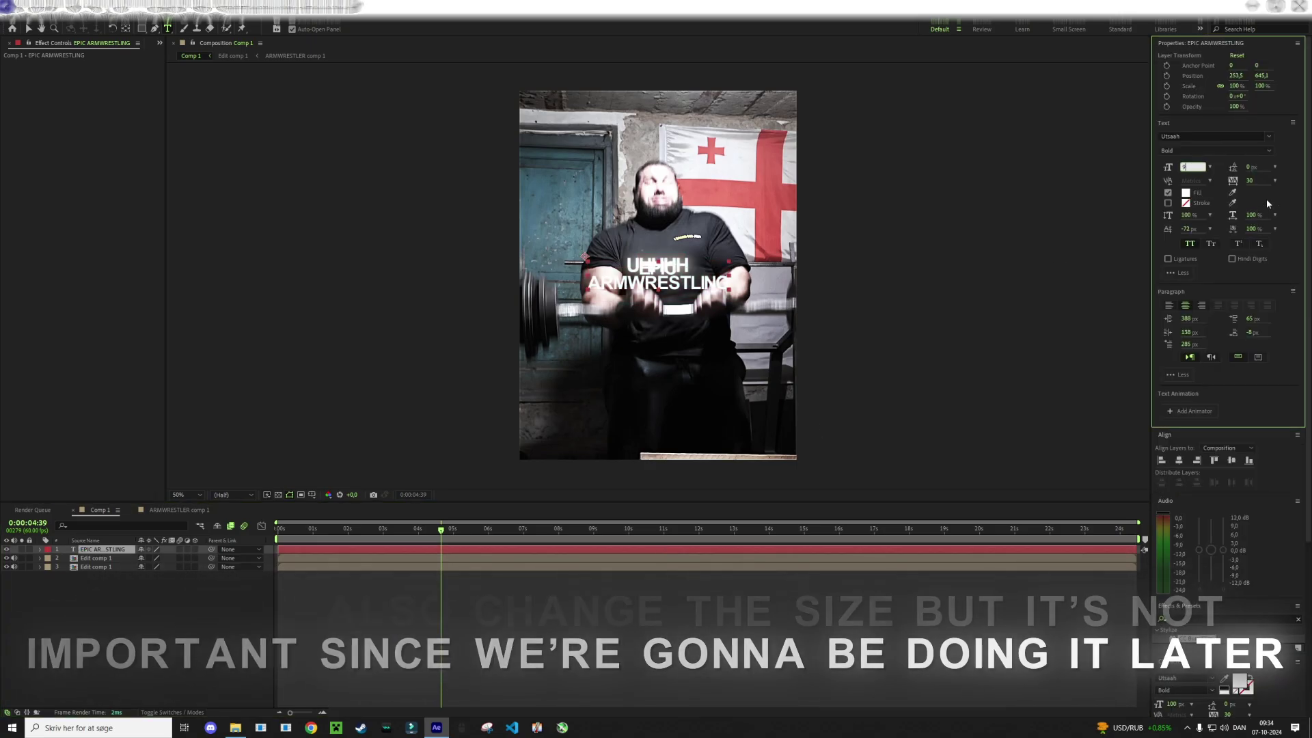
key("Escape")
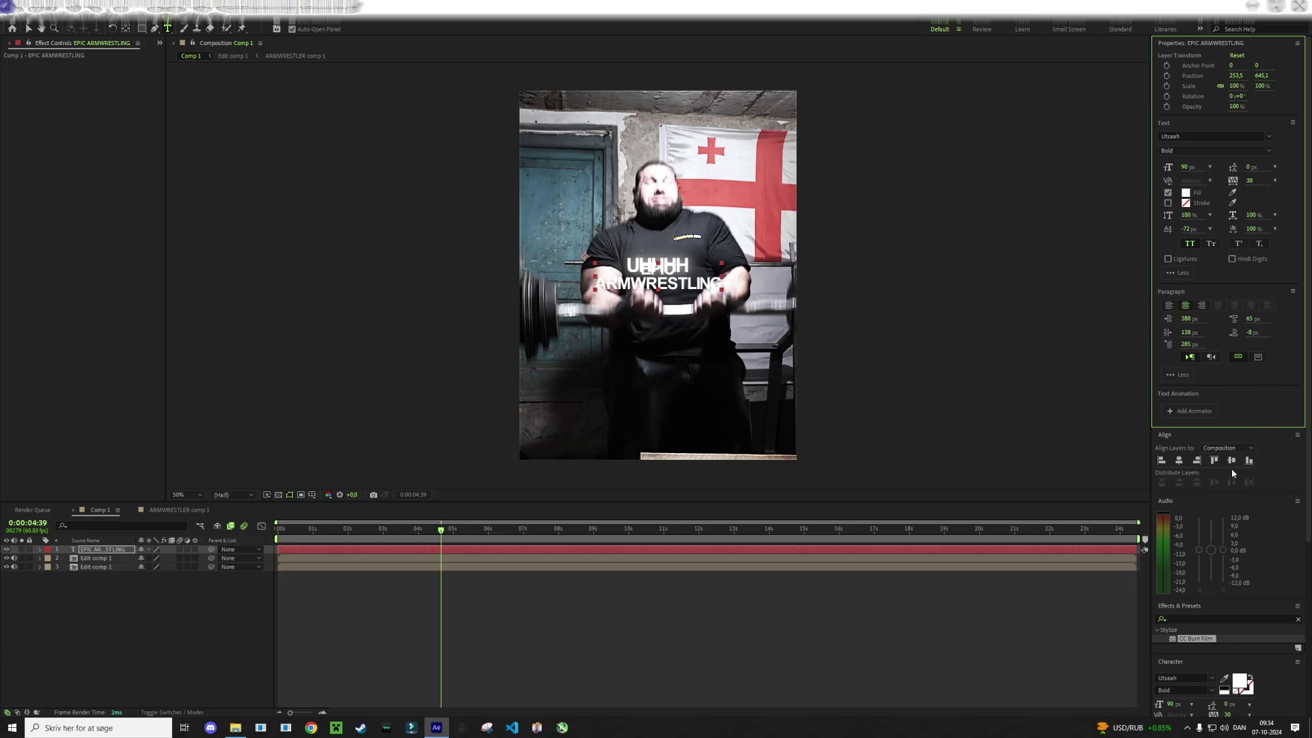
left_click(1232, 461)
left_click(685, 589)
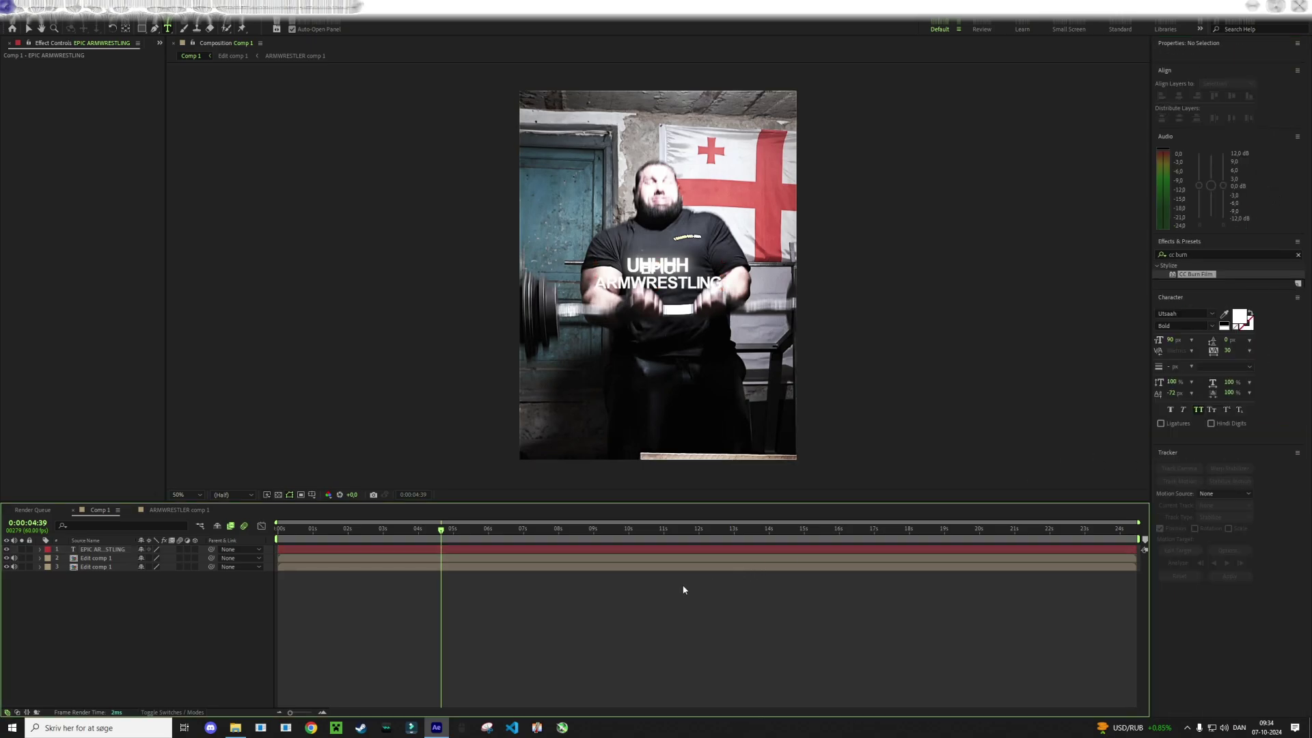
Give the EPIC ARMWRESTLING text layer the Stencil Alpha blending mode
right_click(655, 548)
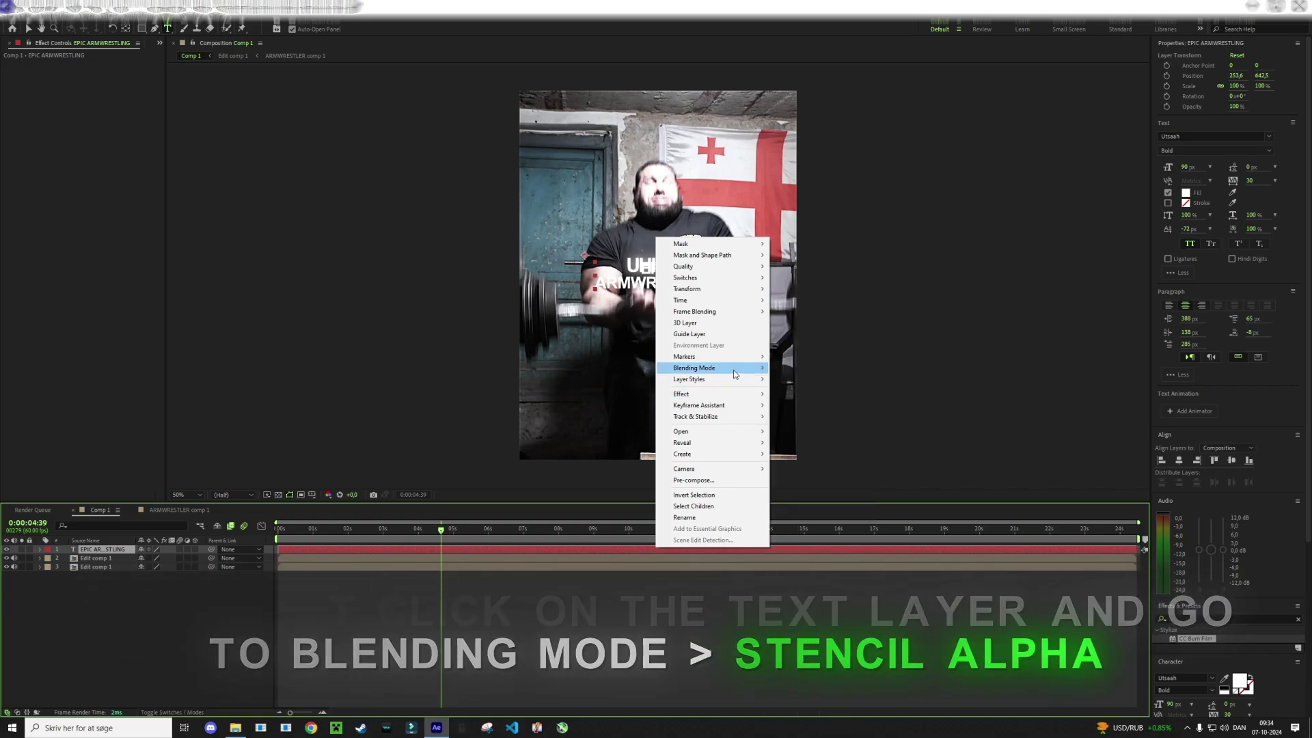
mouse_move(735, 373)
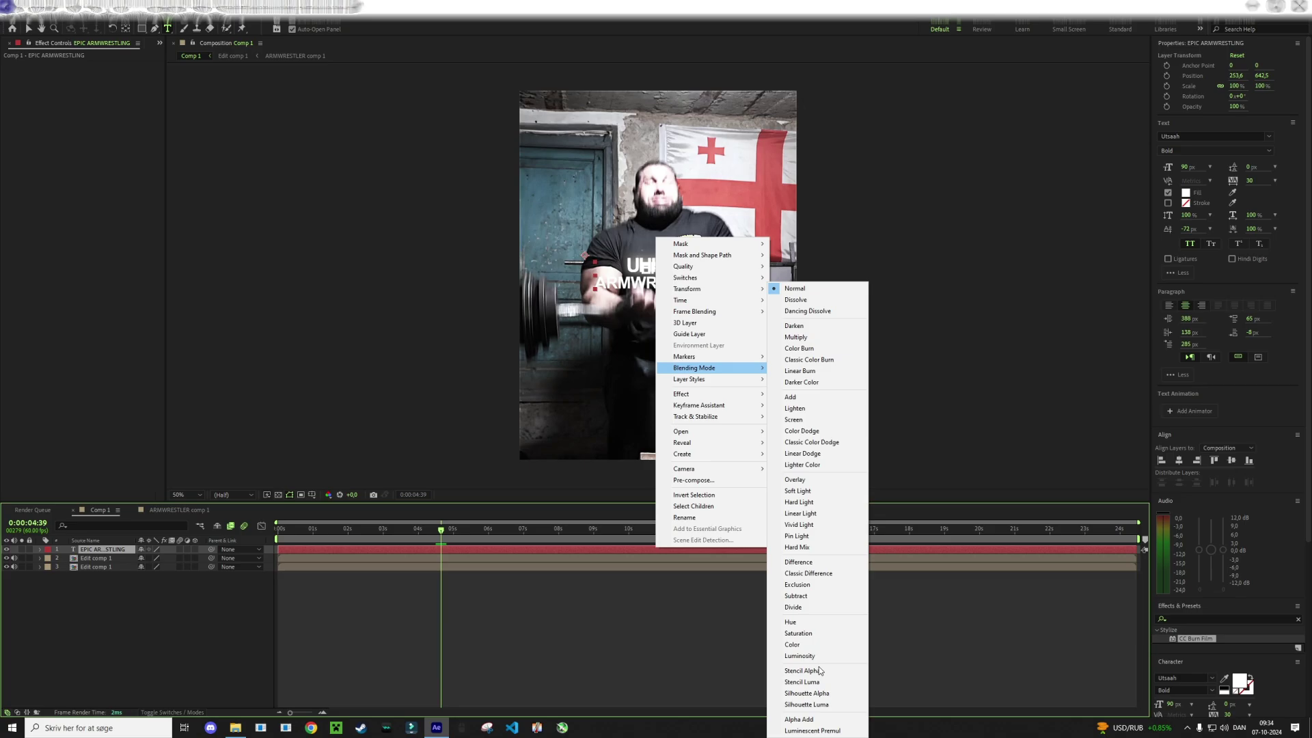
left_click(810, 672)
left_click(525, 603)
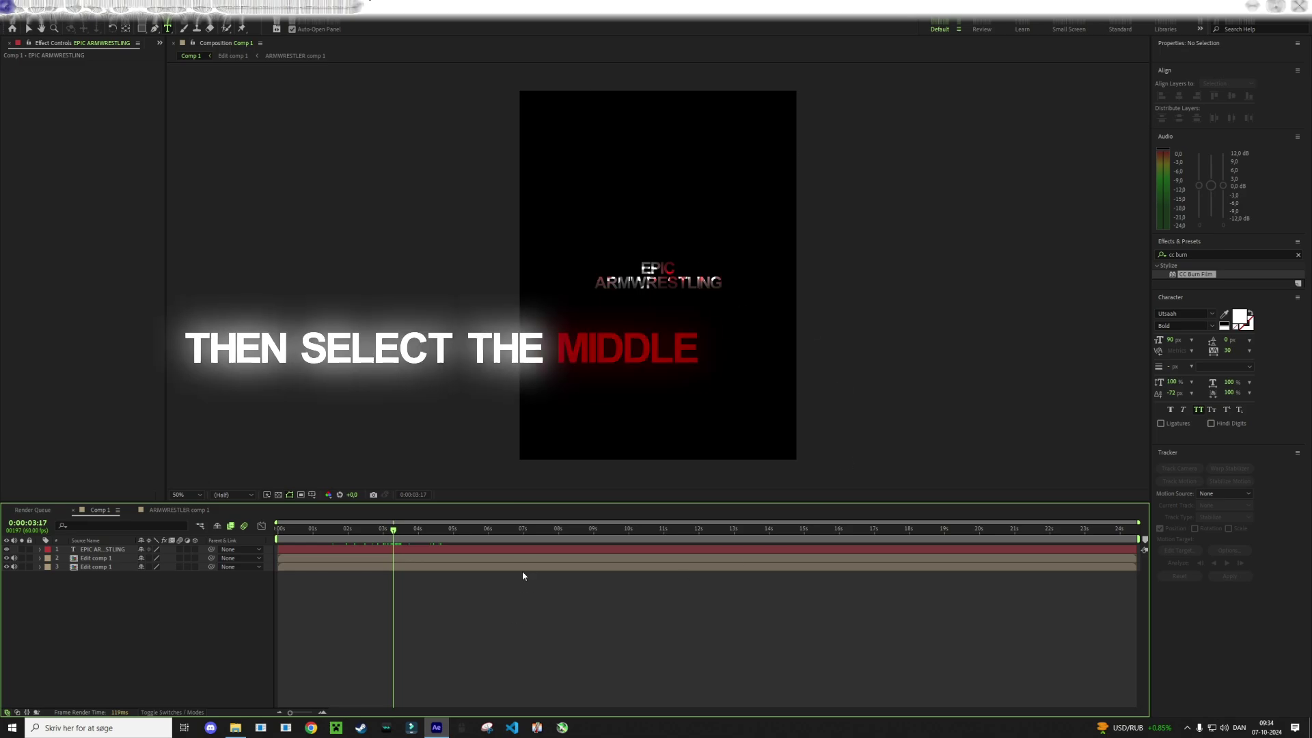
Select the middle Edit comp 1 layer and zoom the viewer in and back out
left_click(461, 559)
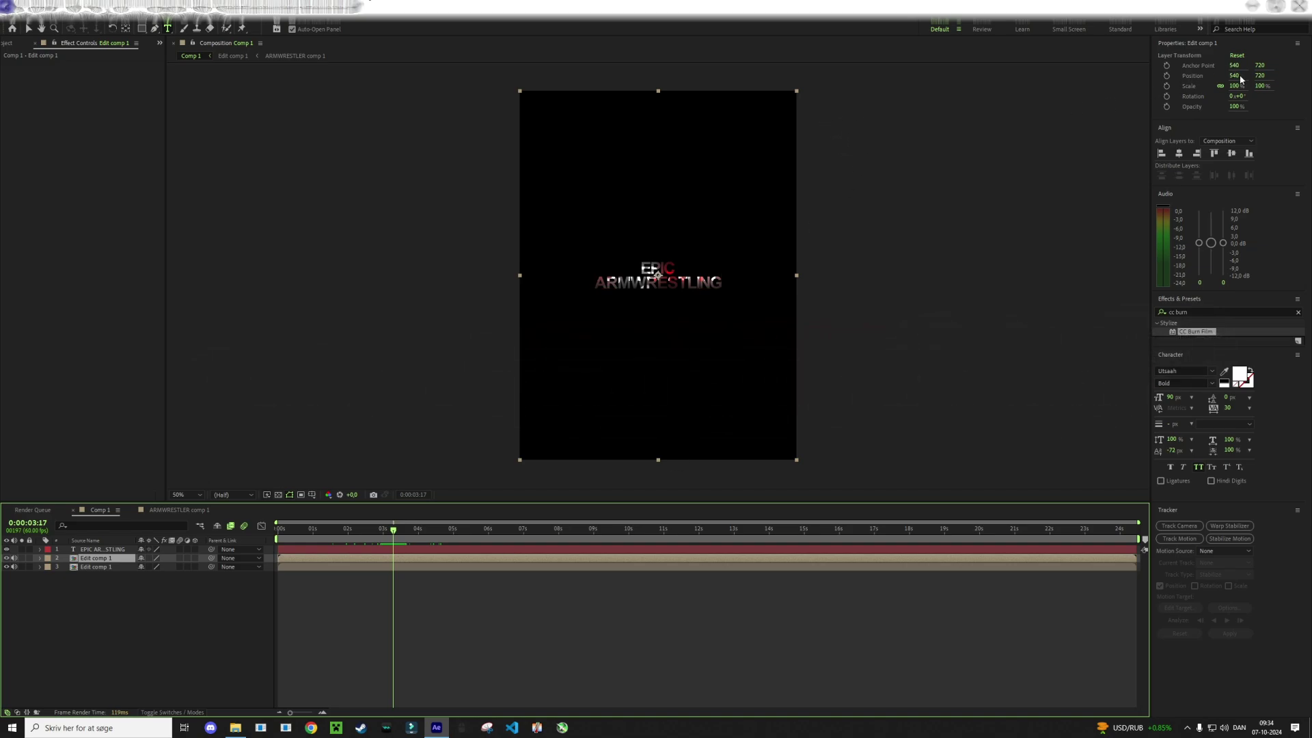
key("period")
key("period")
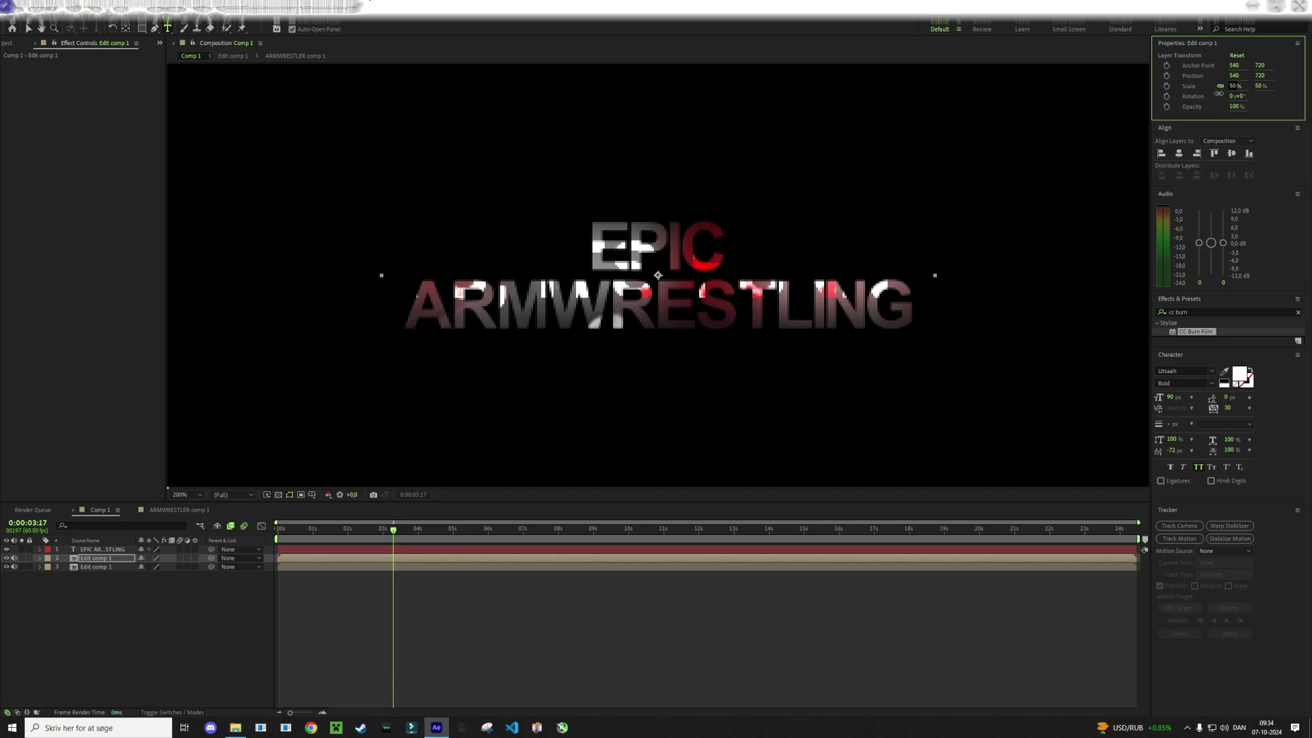
left_click(502, 637)
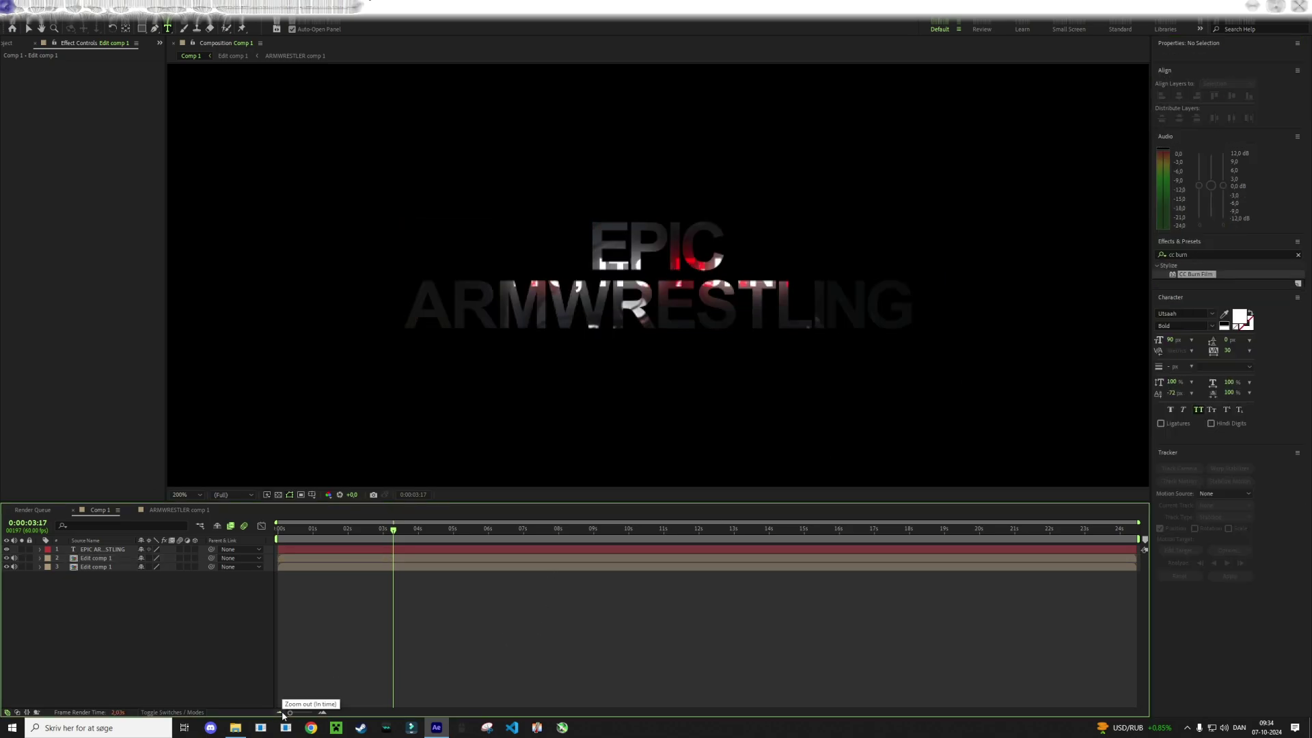
key("comma")
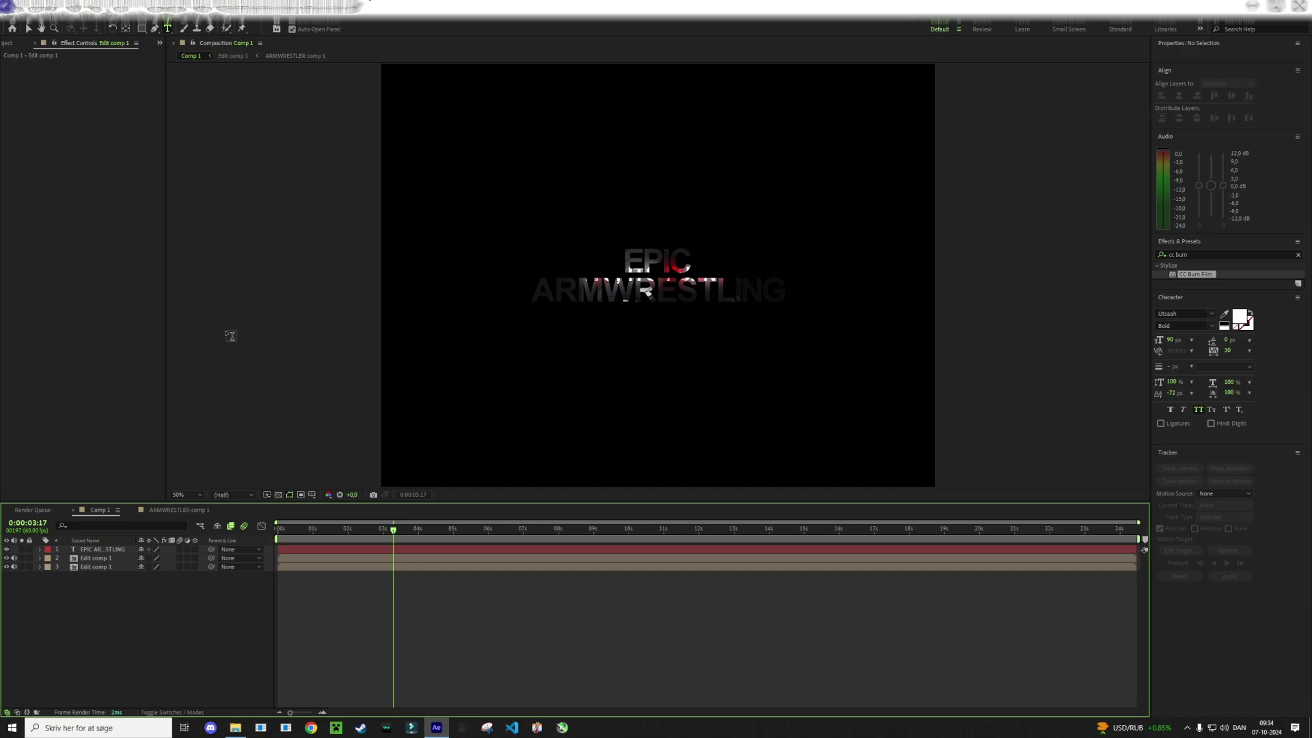
key("comma")
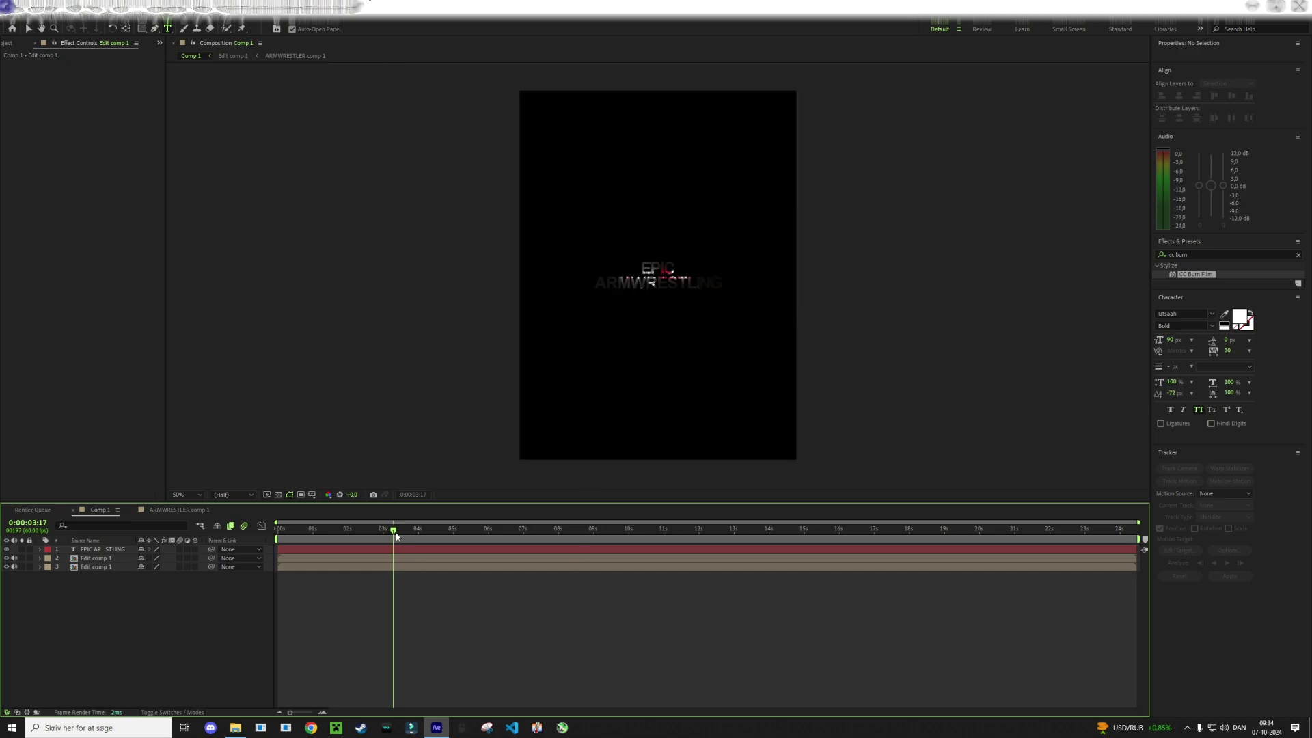
Pre-compose the EPIC ARMWRESTLING text and middle Edit comp 1 layer as Watermark comp 1
left_click(305, 560)
left_click(309, 549, "ctrl")
right_click(313, 550)
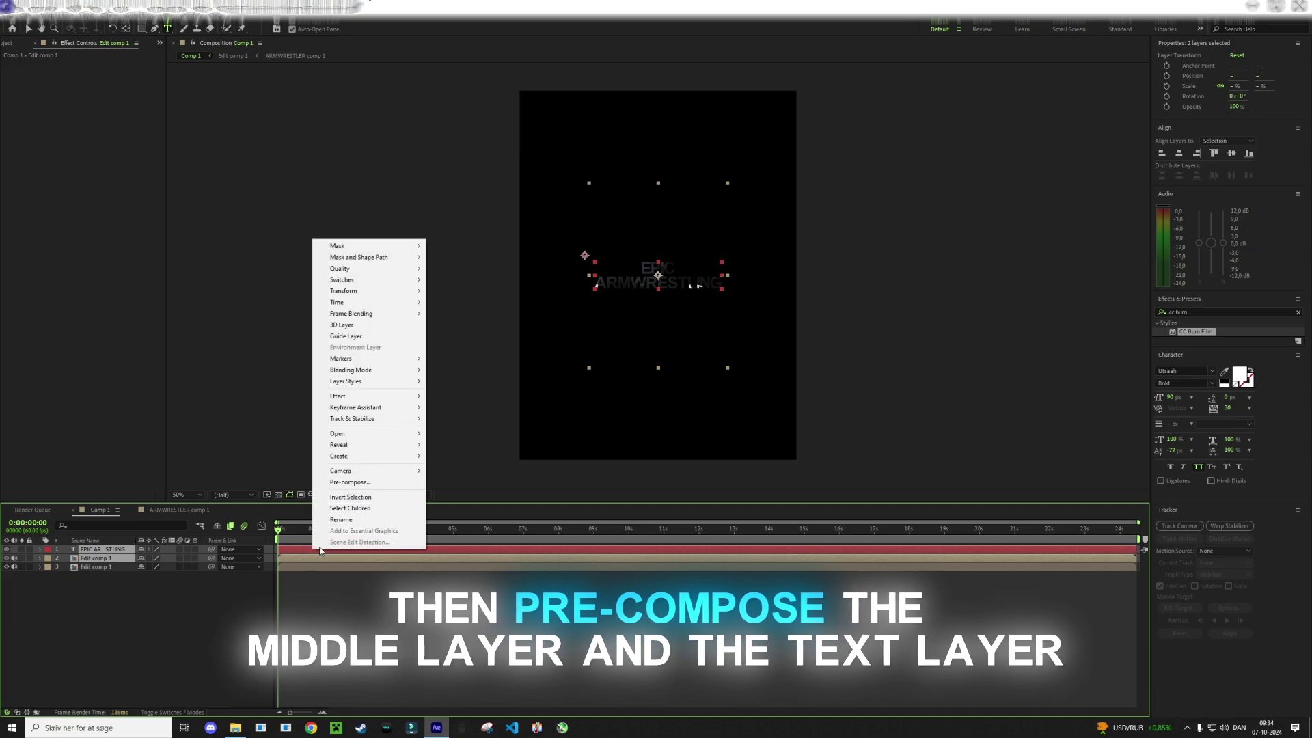
left_click(349, 482)
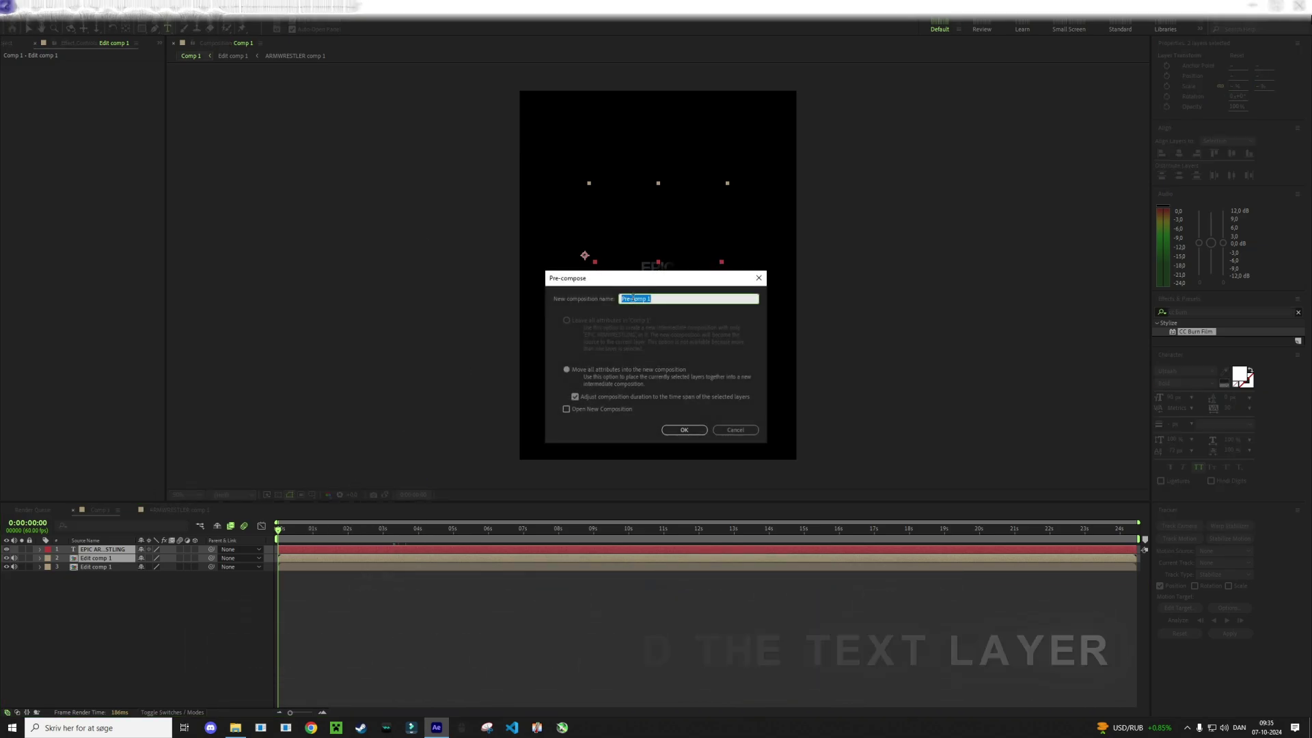
key("BackSpace")
key("BackSpace")
key("BackSpace")
type("Watermark")
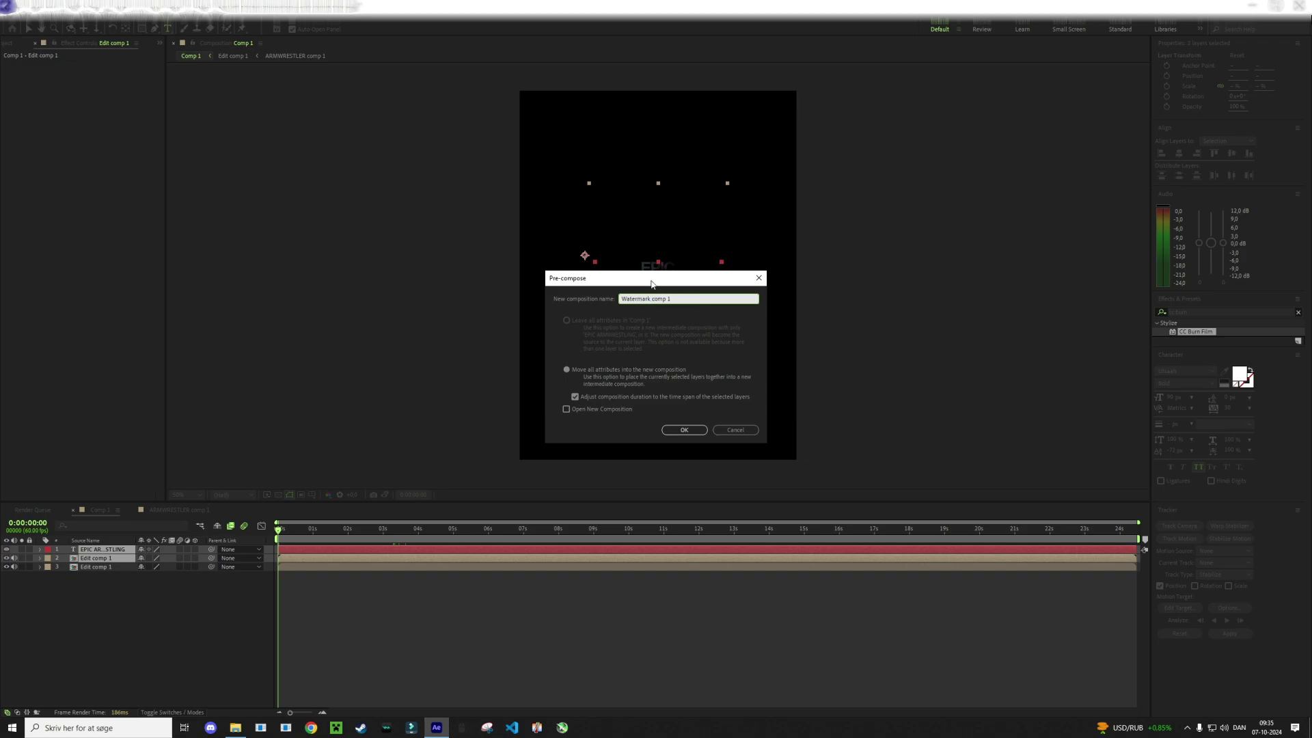
left_click(701, 431)
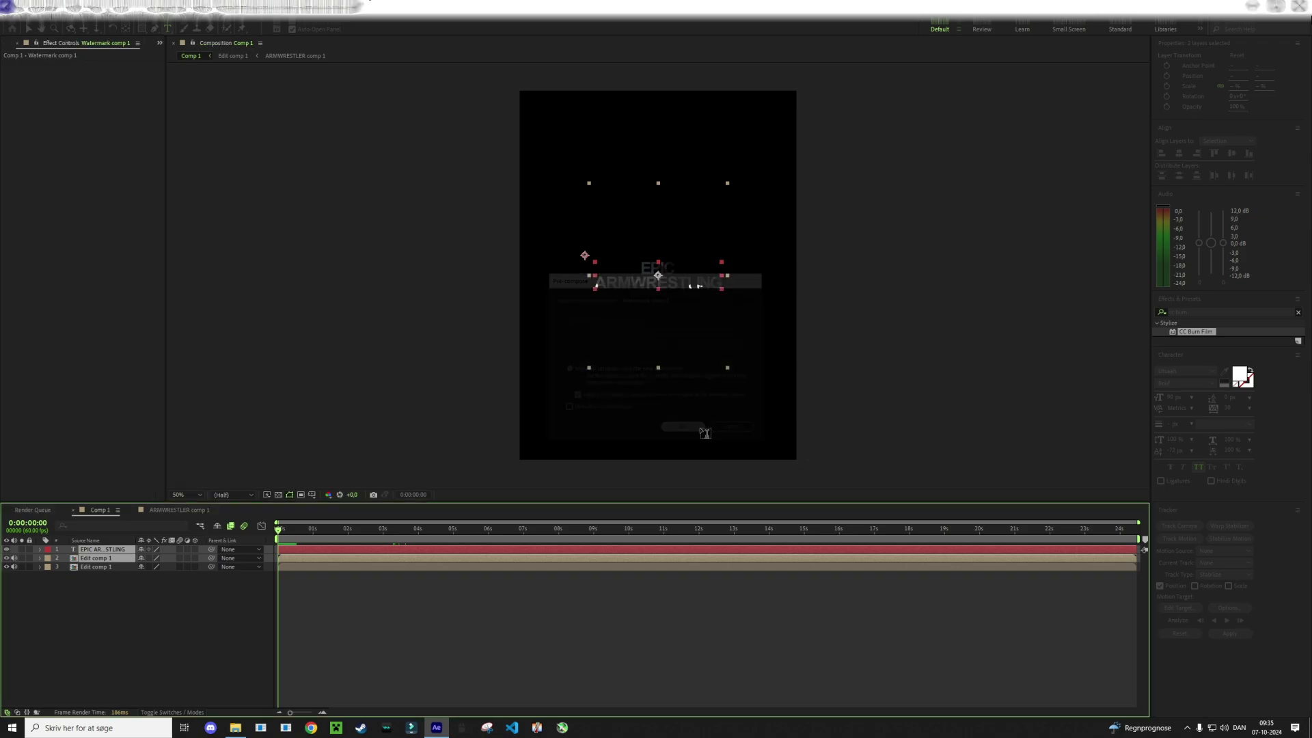
Add a Drop Shadow layer style to Watermark comp 1
right_click(367, 549)
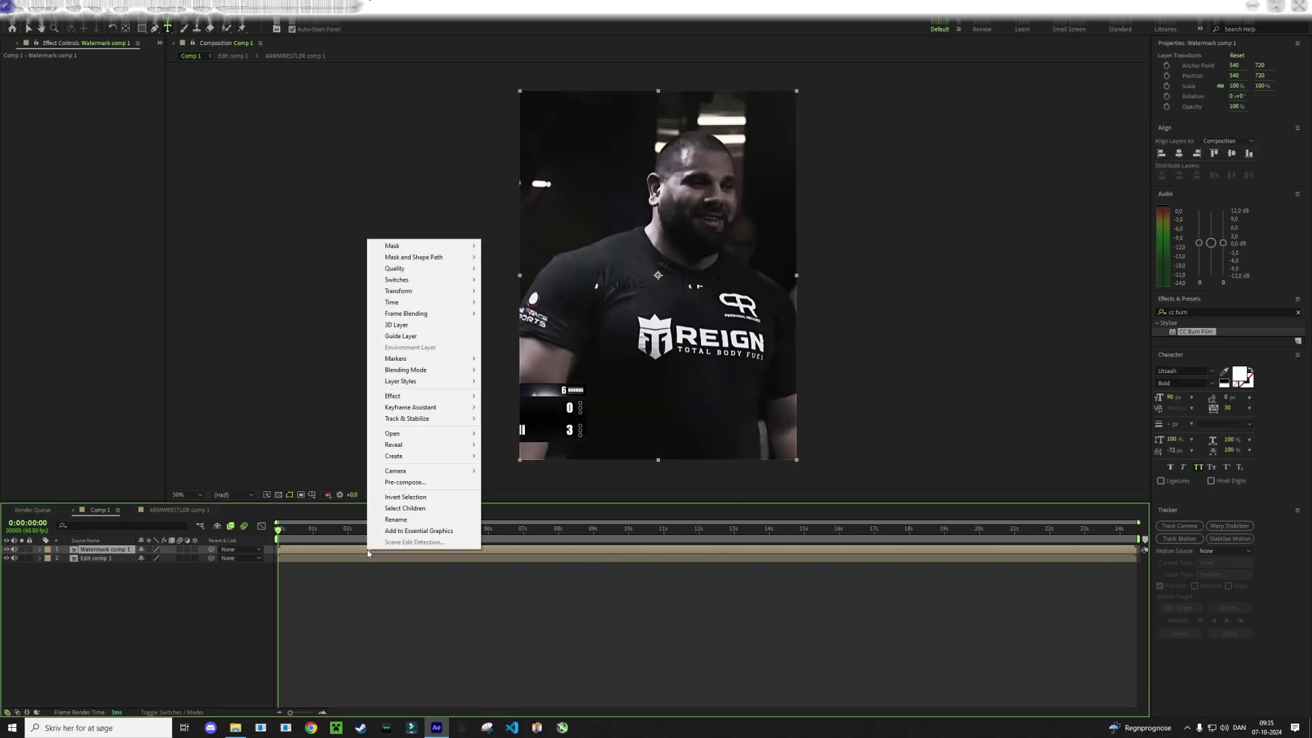
mouse_move(430, 372)
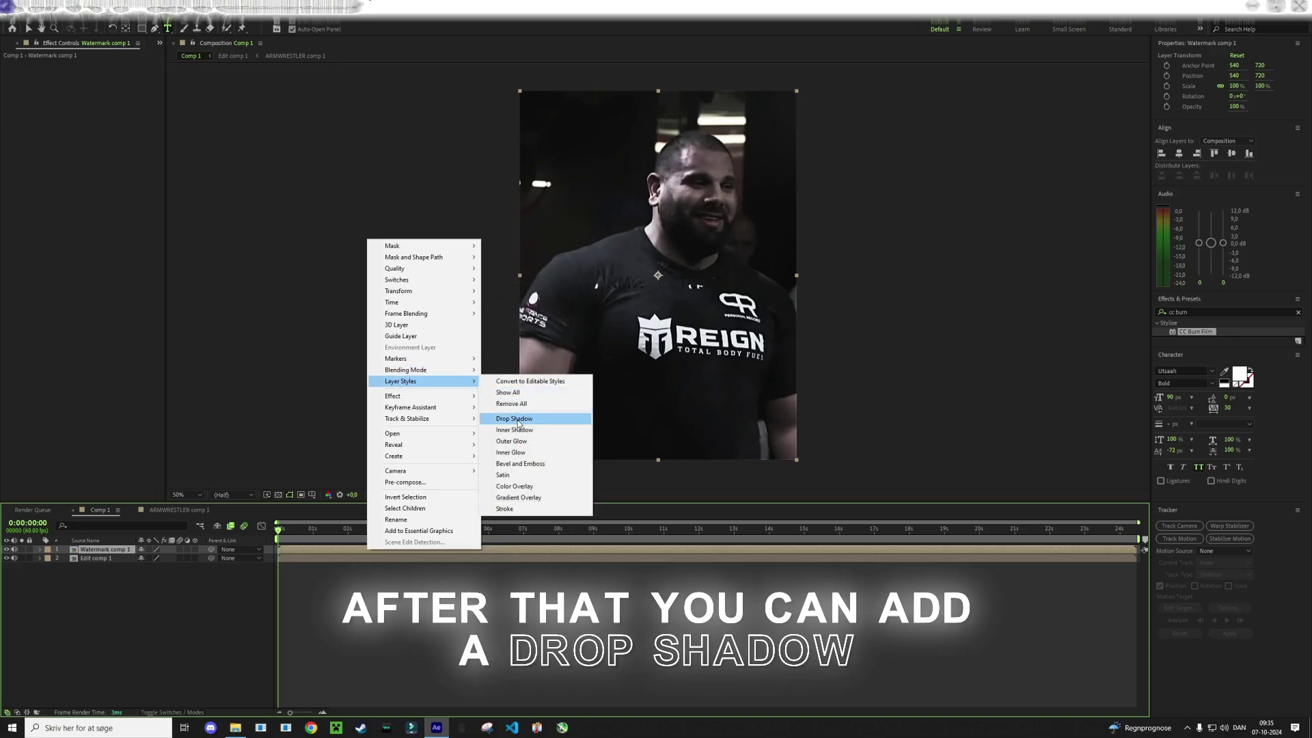
left_click(519, 420)
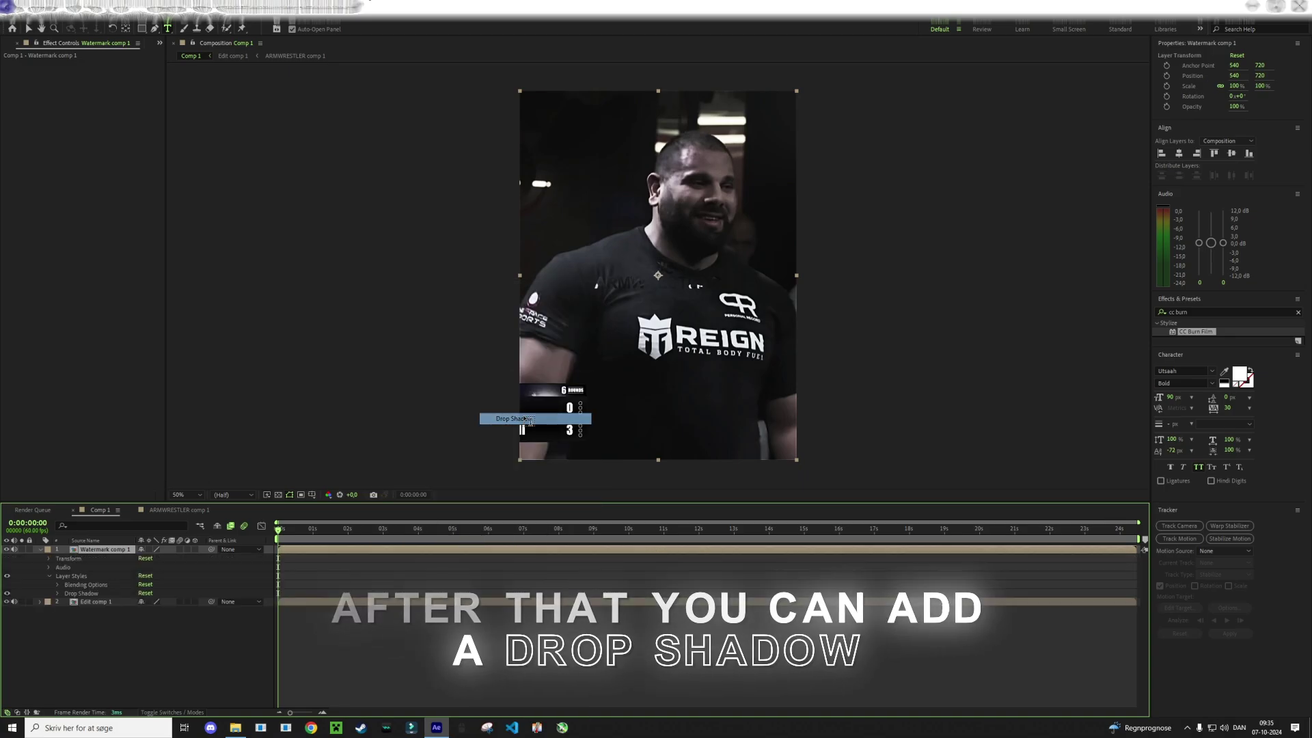
Apply Brightness & Contrast to the watermark layer with Brightness 45
left_click(301, 531)
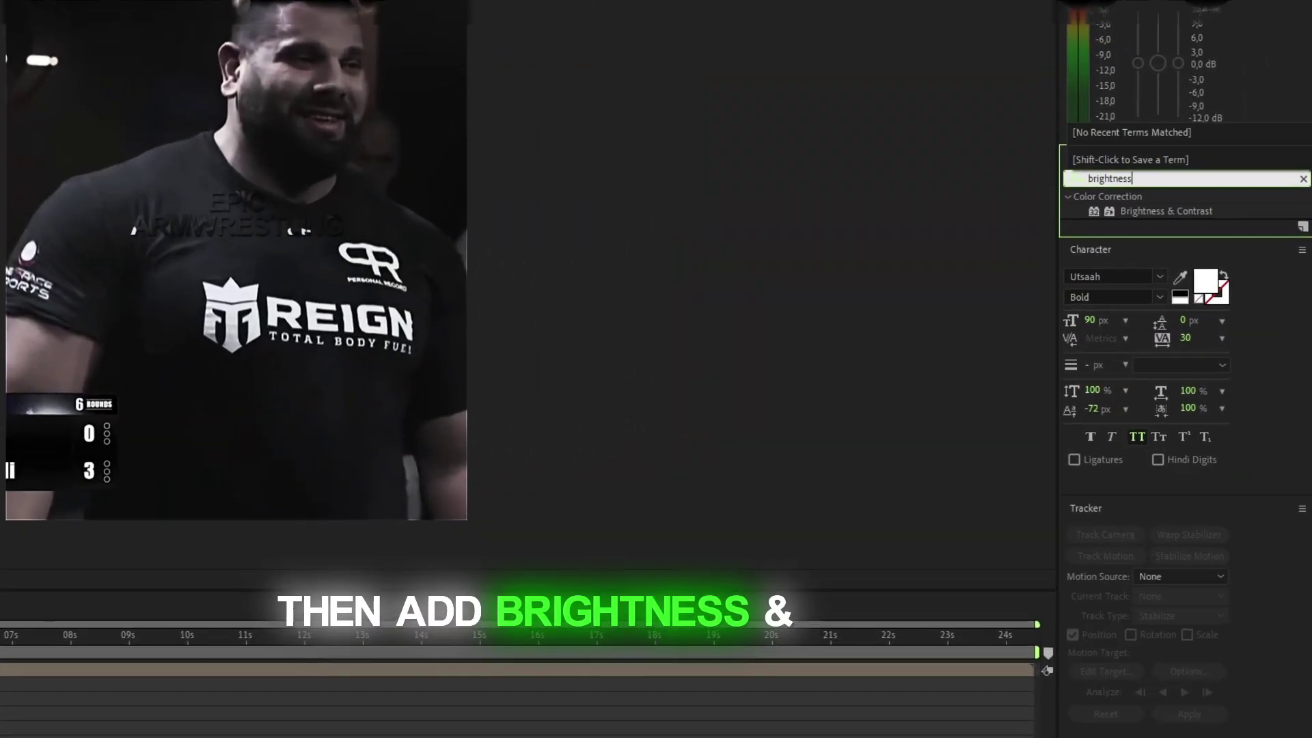
left_click_drag(1161, 211, 562, 581)
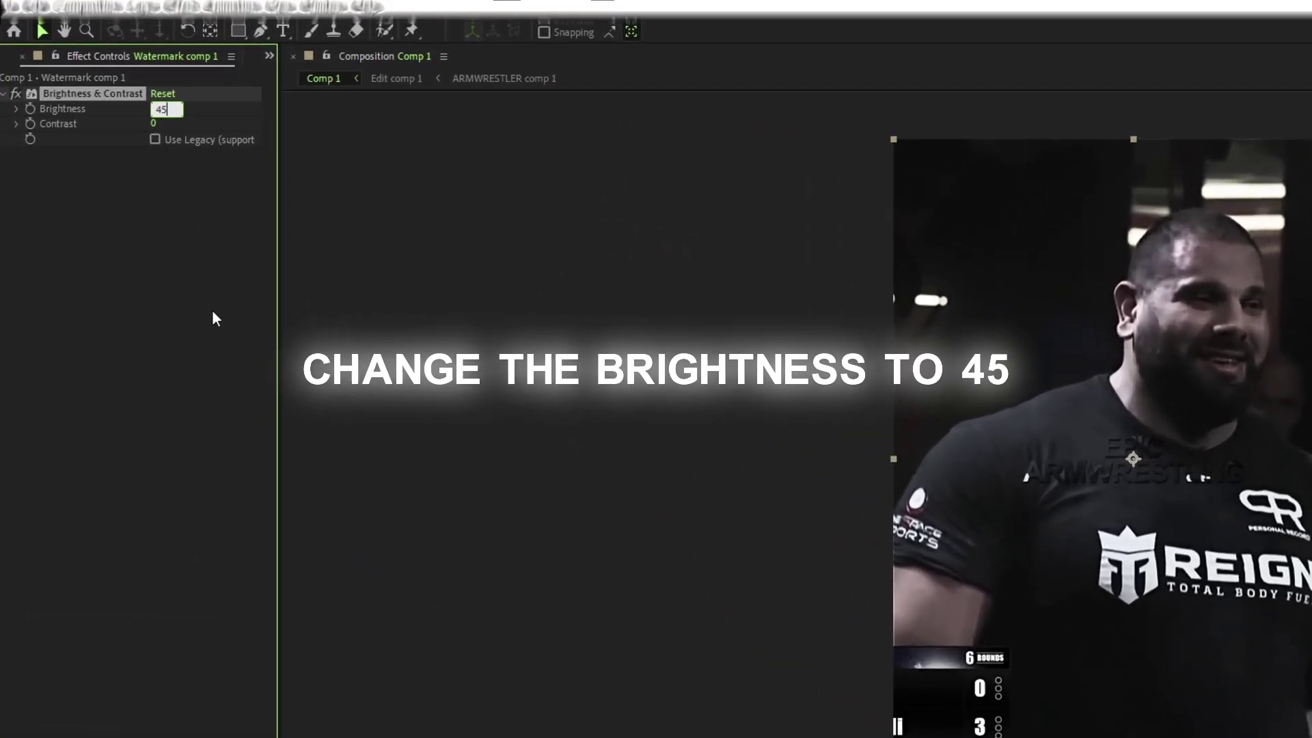
key("Return")
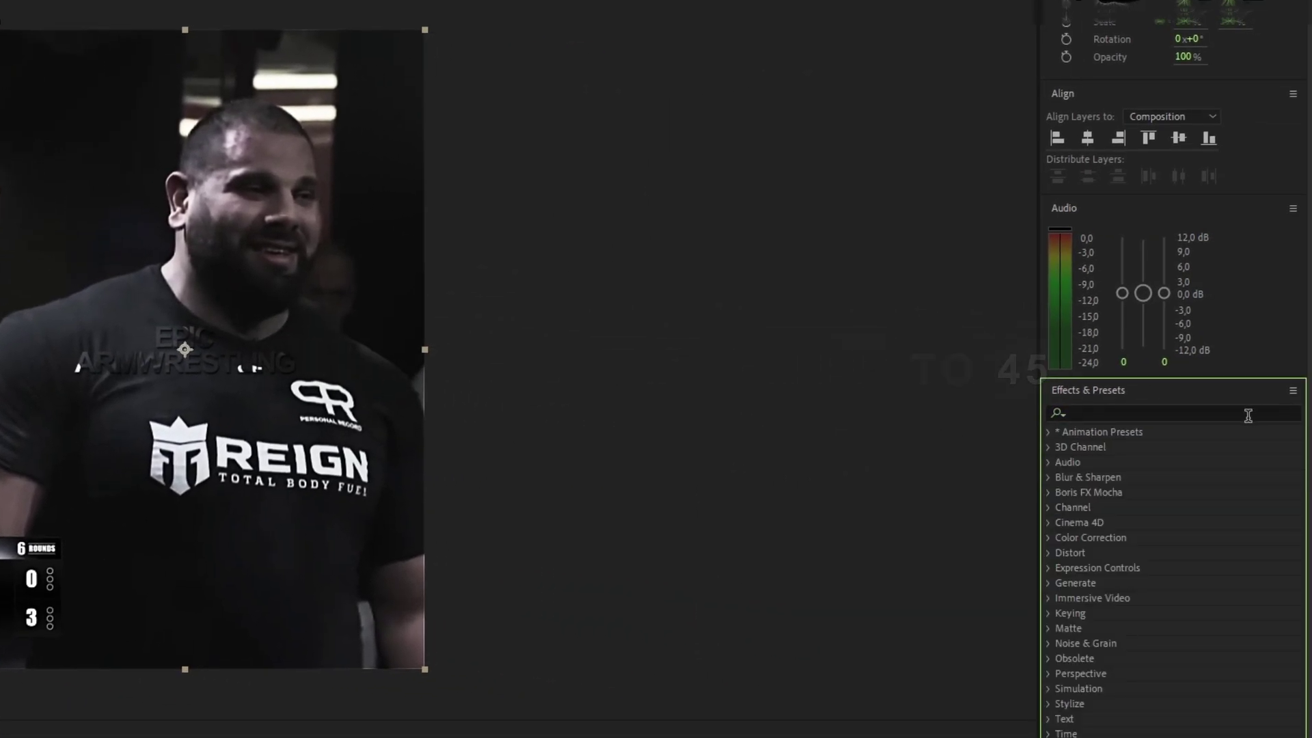
Add a Glow to the watermark with Glow Radius 15 and Glow Intensity 1,5, then preview it
type("glow")
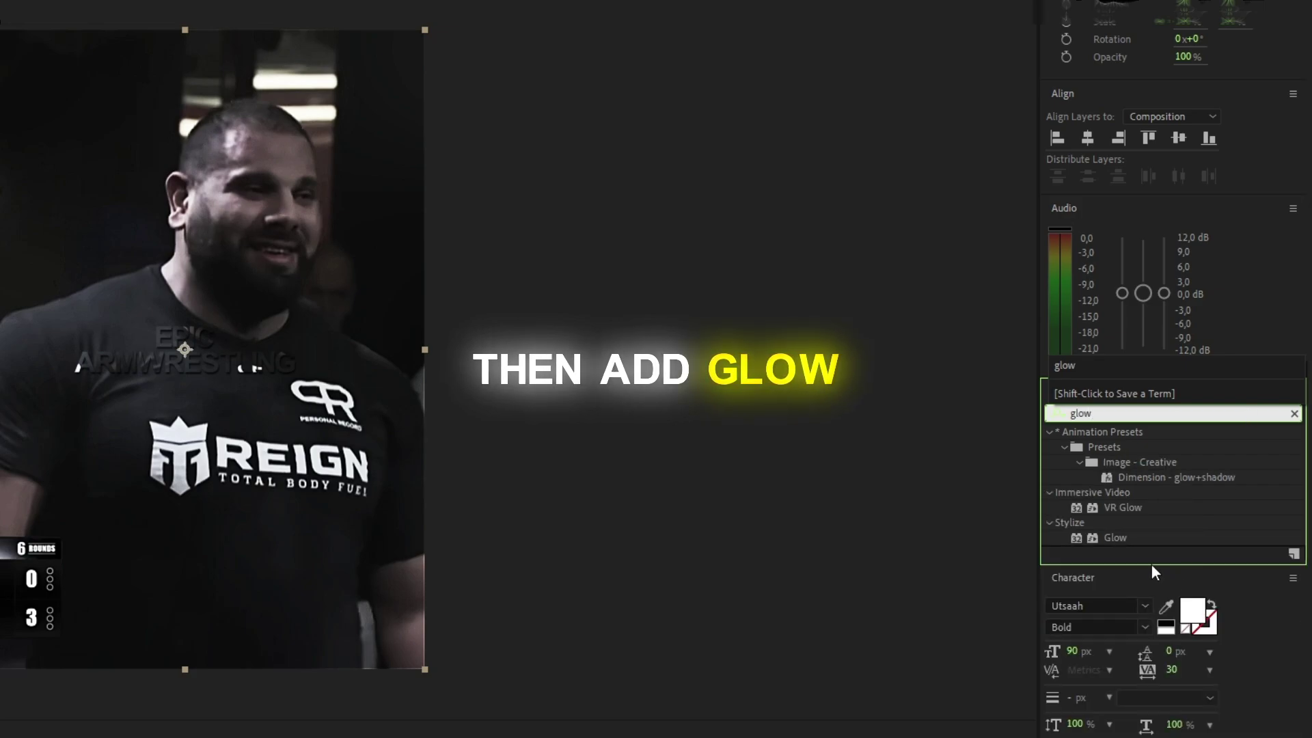
left_click_drag(1112, 540, 522, 460)
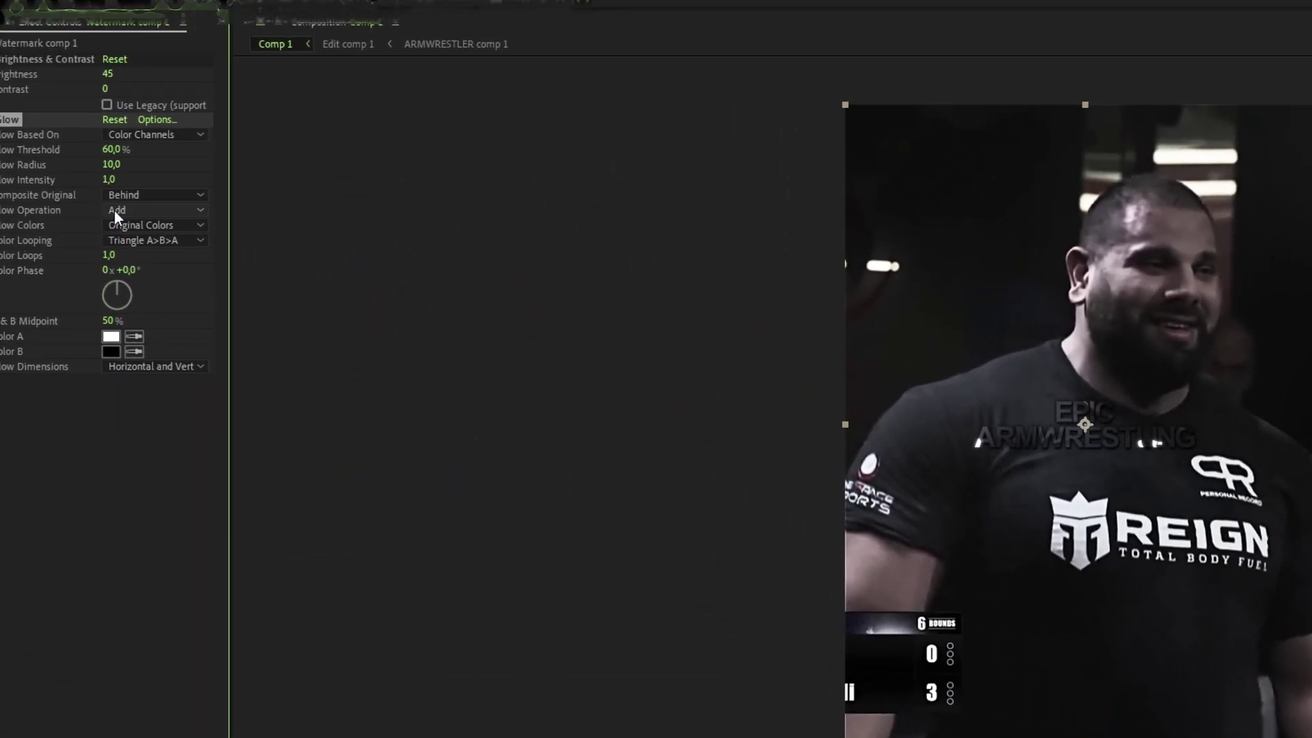
left_click(154, 202)
type("15")
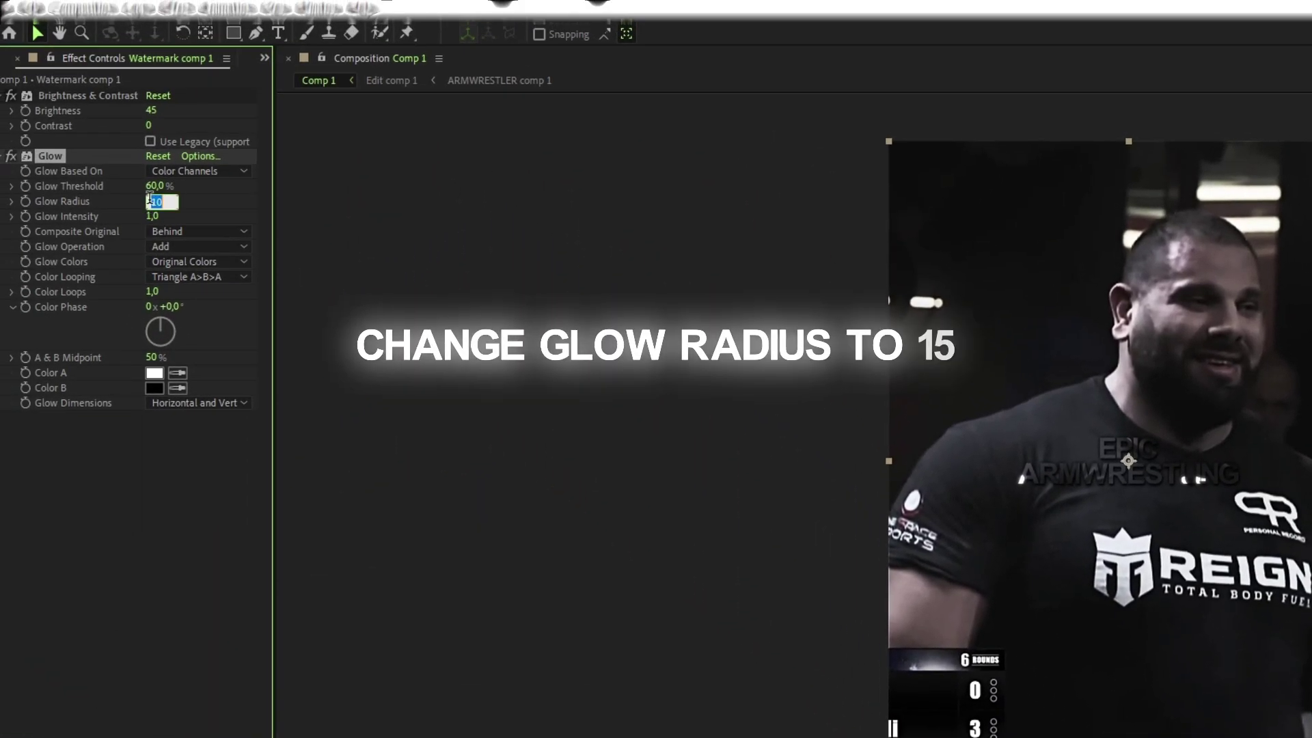
left_click(151, 216)
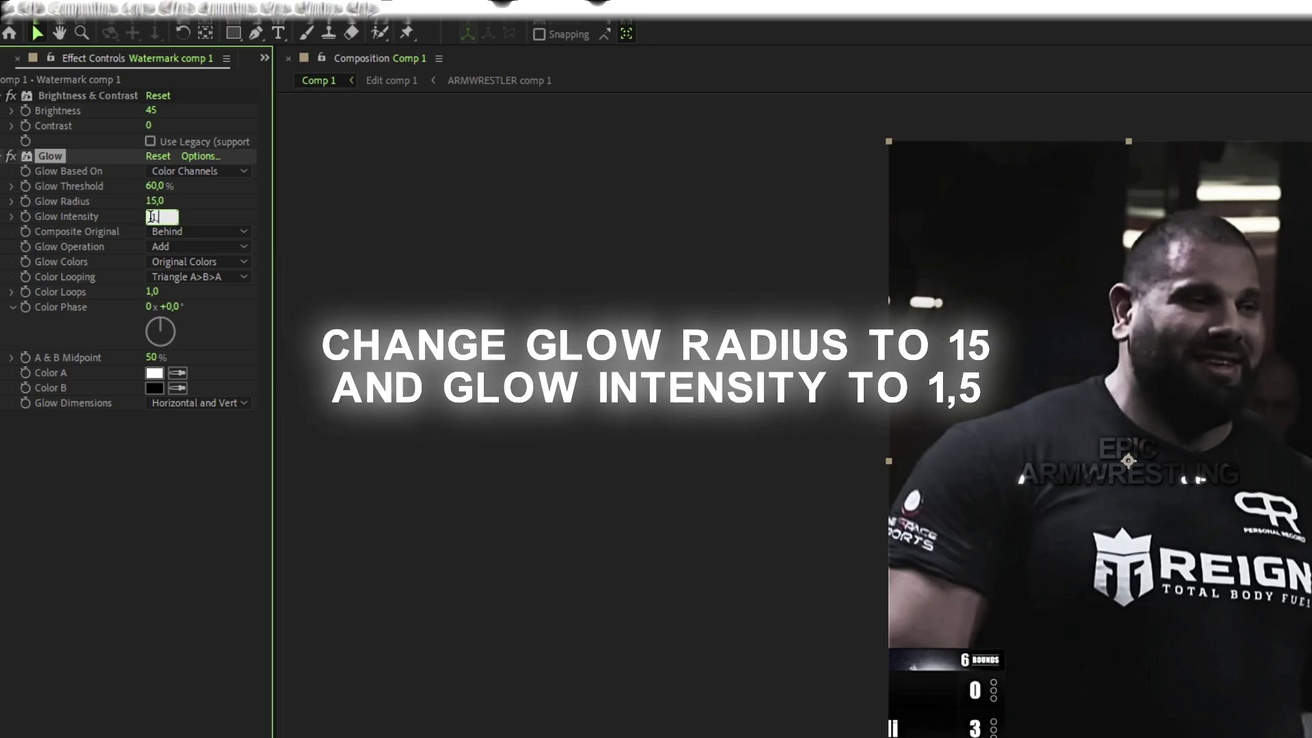
type(",5")
key("Return")
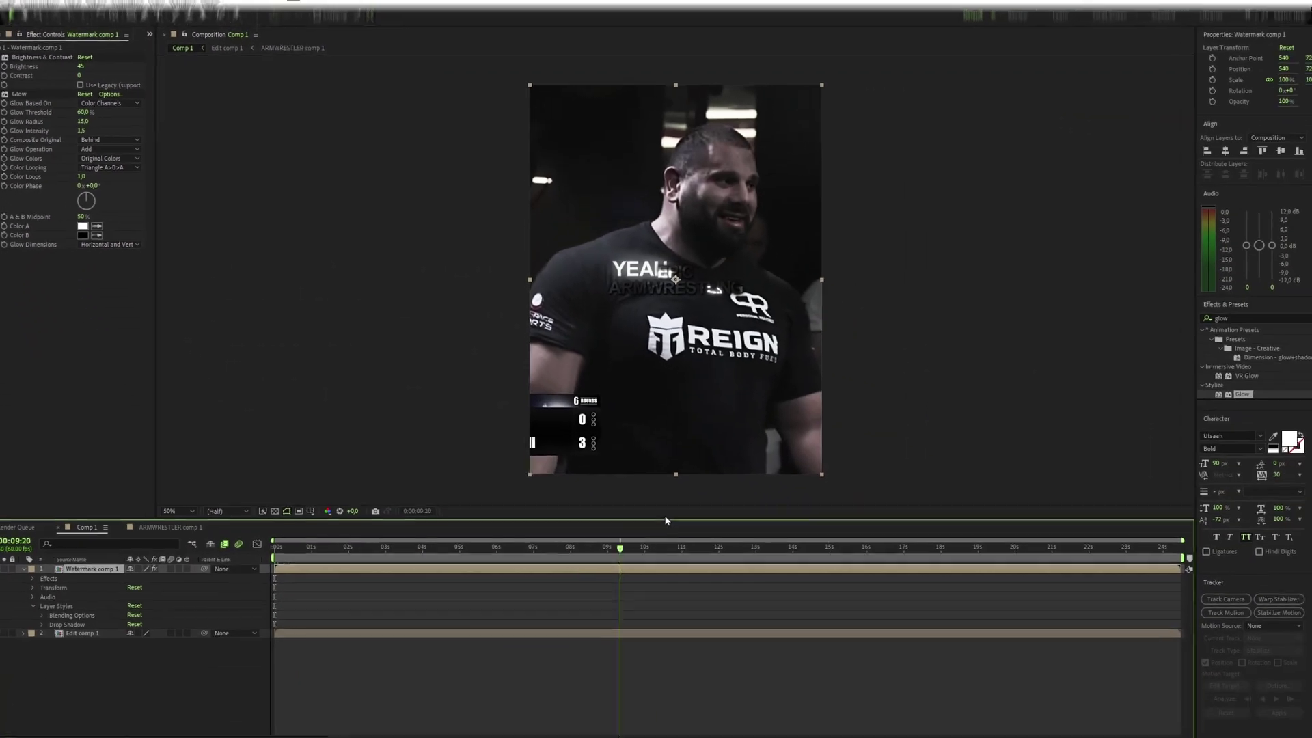
key("space")
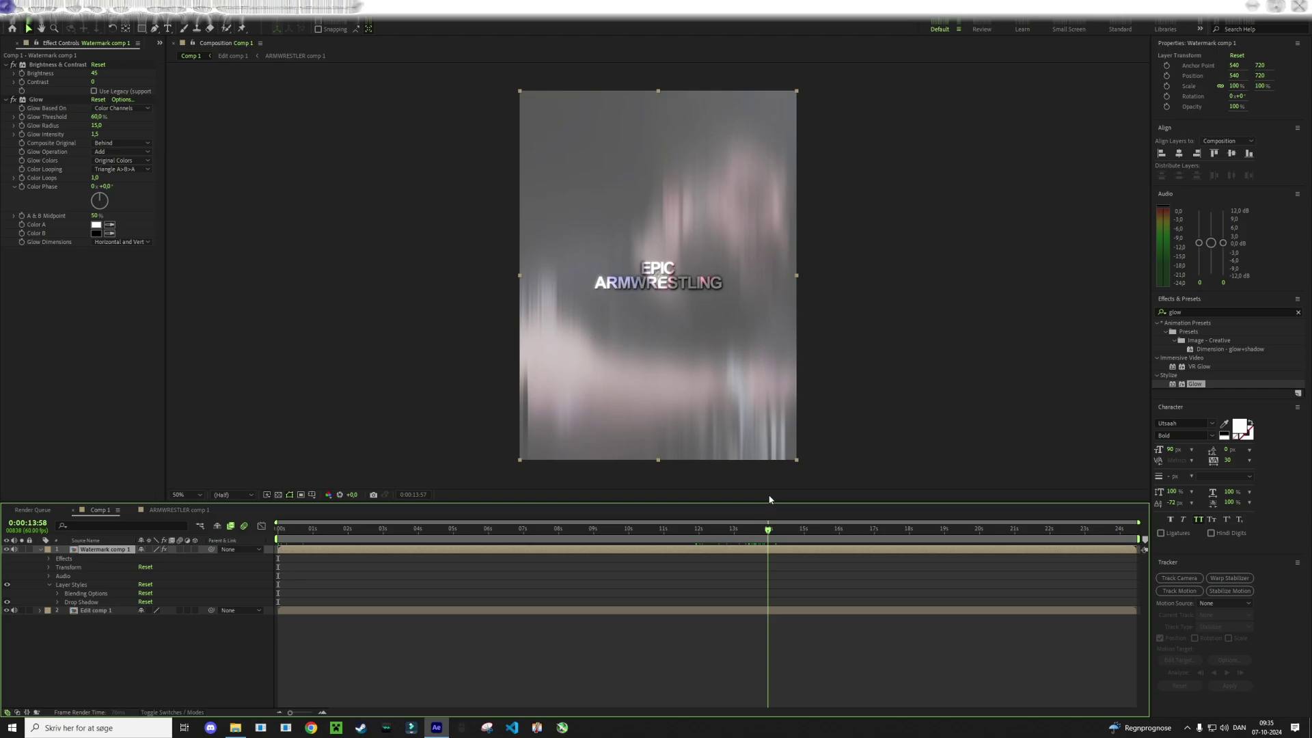
Scale the watermark layer down to 80%
mouse_move(636, 528)
left_mouse_down()
mouse_move(613, 511)
mouse_move(530, 507)
left_mouse_up()
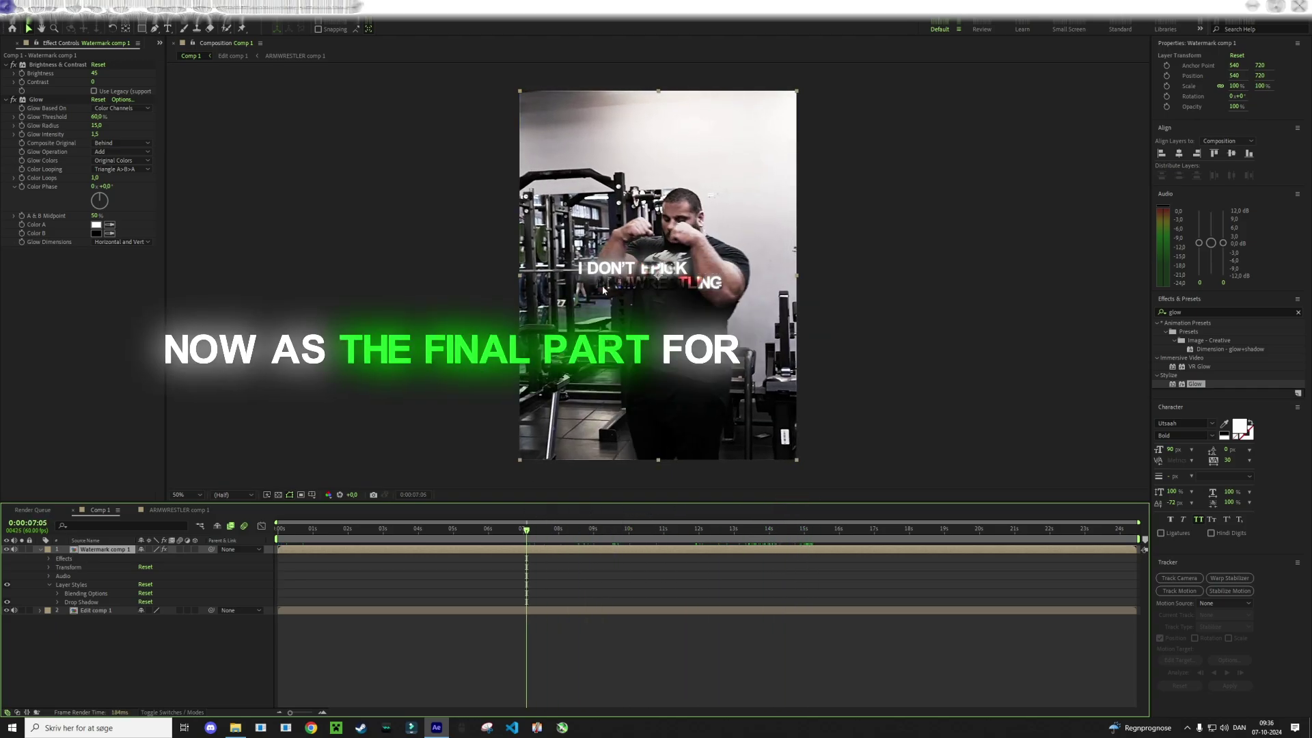
left_click(1236, 85)
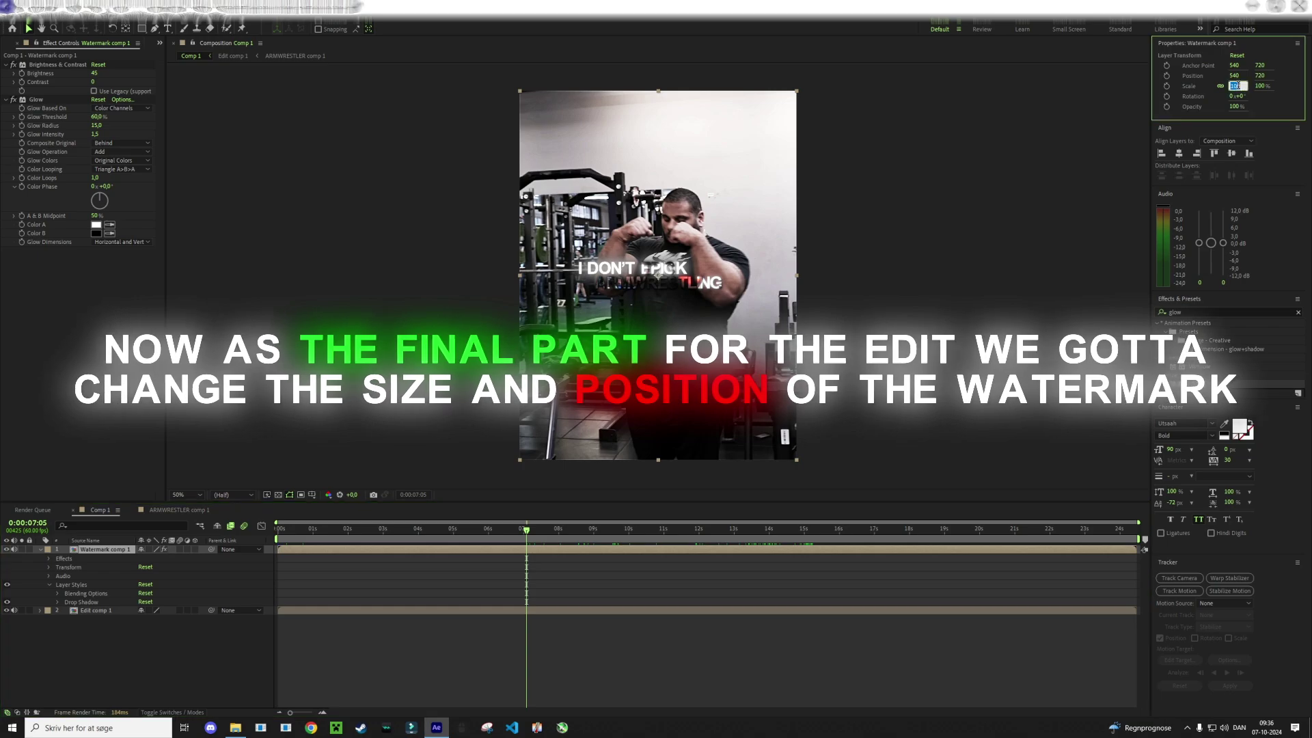
type("80")
key("Return")
type("855")
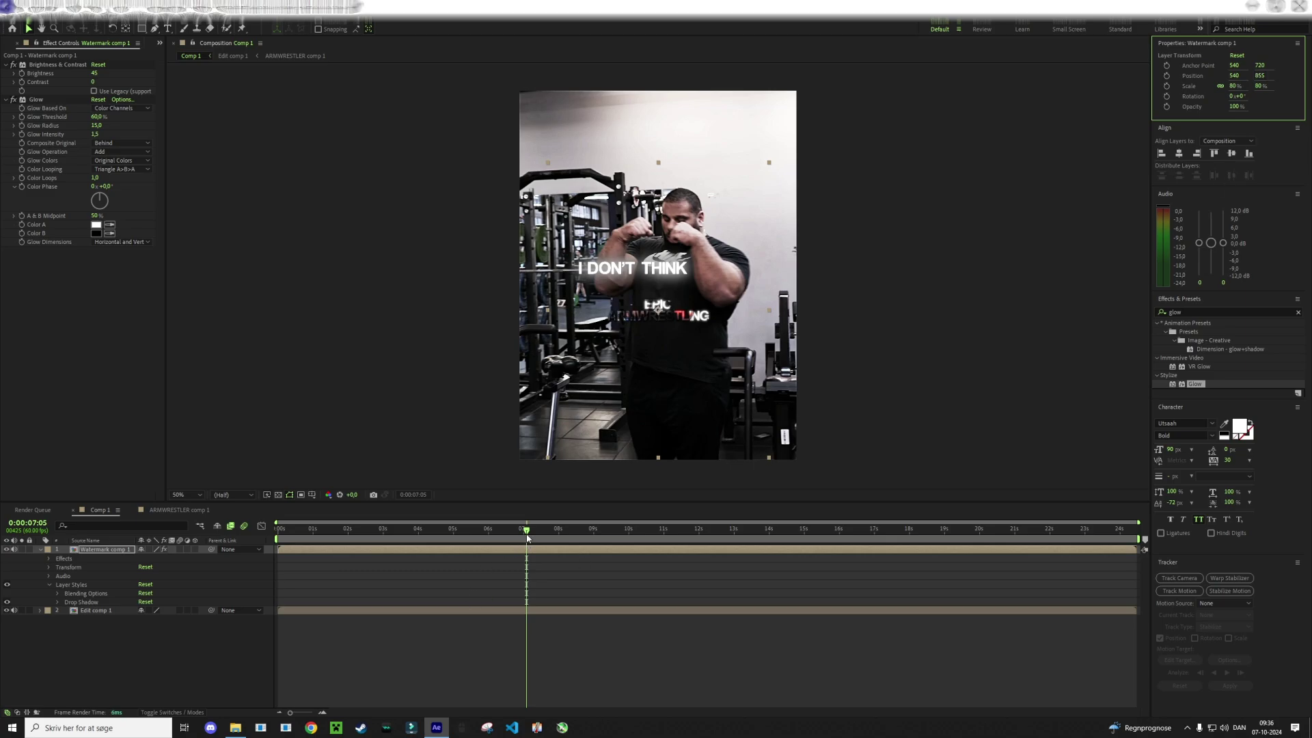
Lower the watermark by setting its Position Y to 874
left_click_drag(527, 538, 444, 555)
left_click(1259, 75)
type("865")
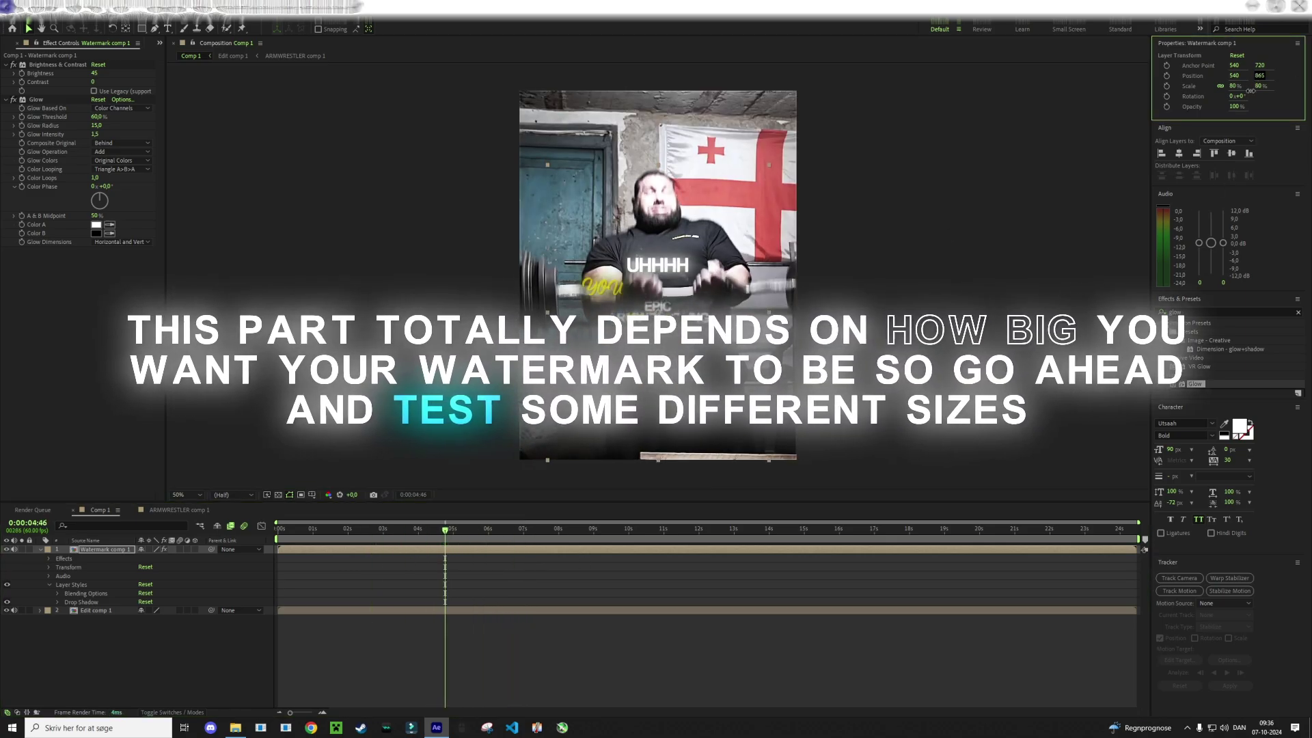
type("874")
left_click(272, 570)
Play the edit from the start to check the watermark's placement
key("Home")
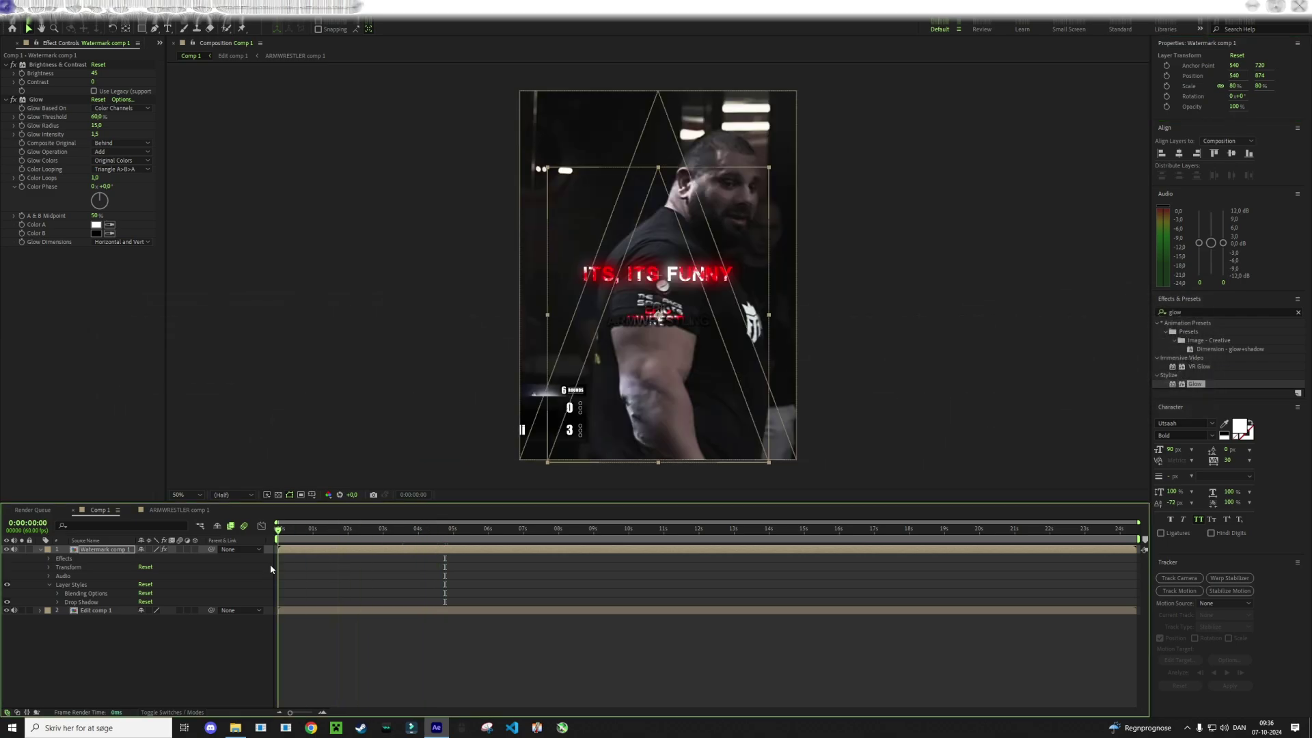
key("space")
left_click(436, 642)
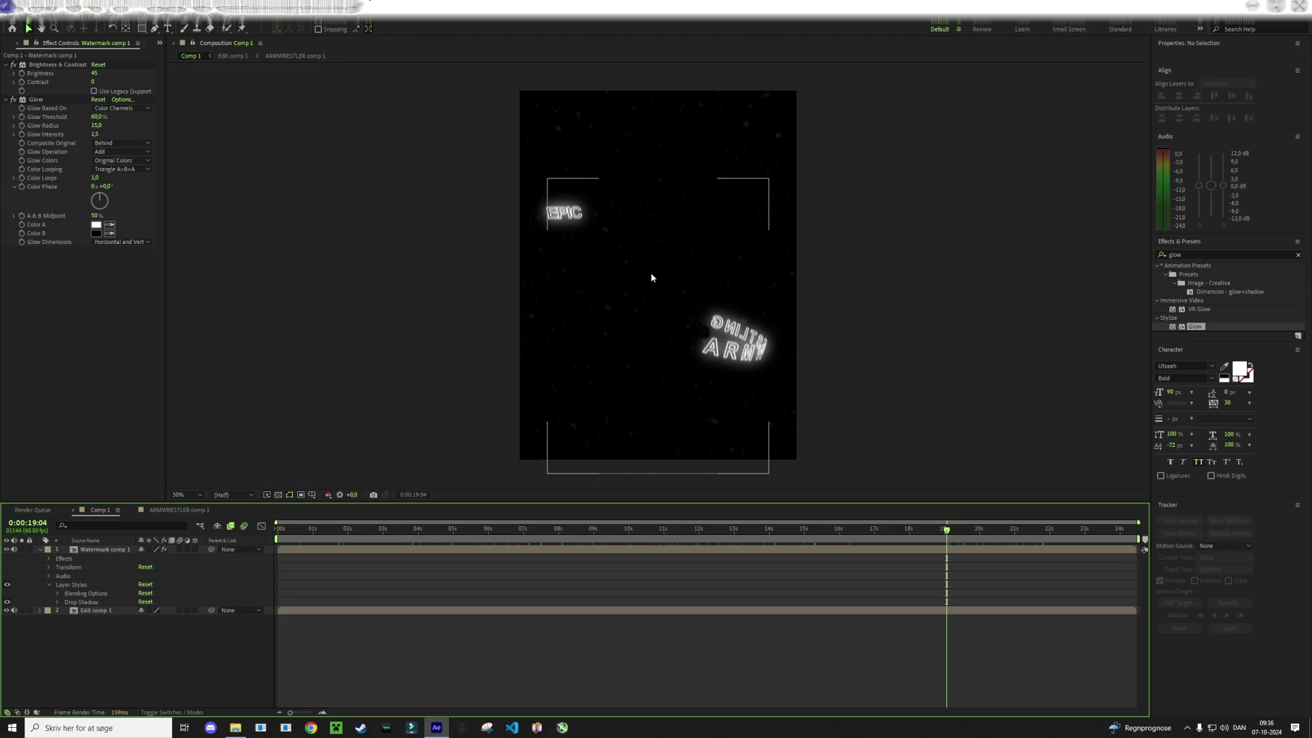
left_click(940, 540)
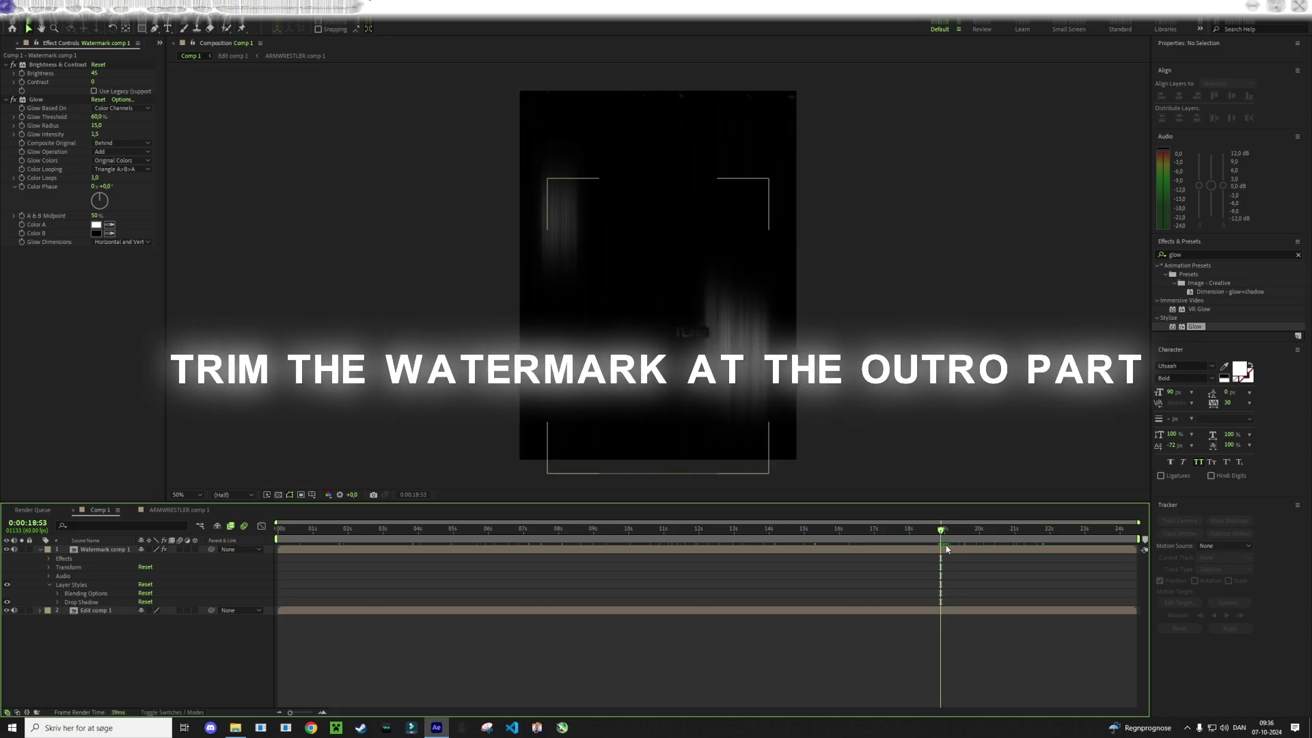
left_click(947, 551)
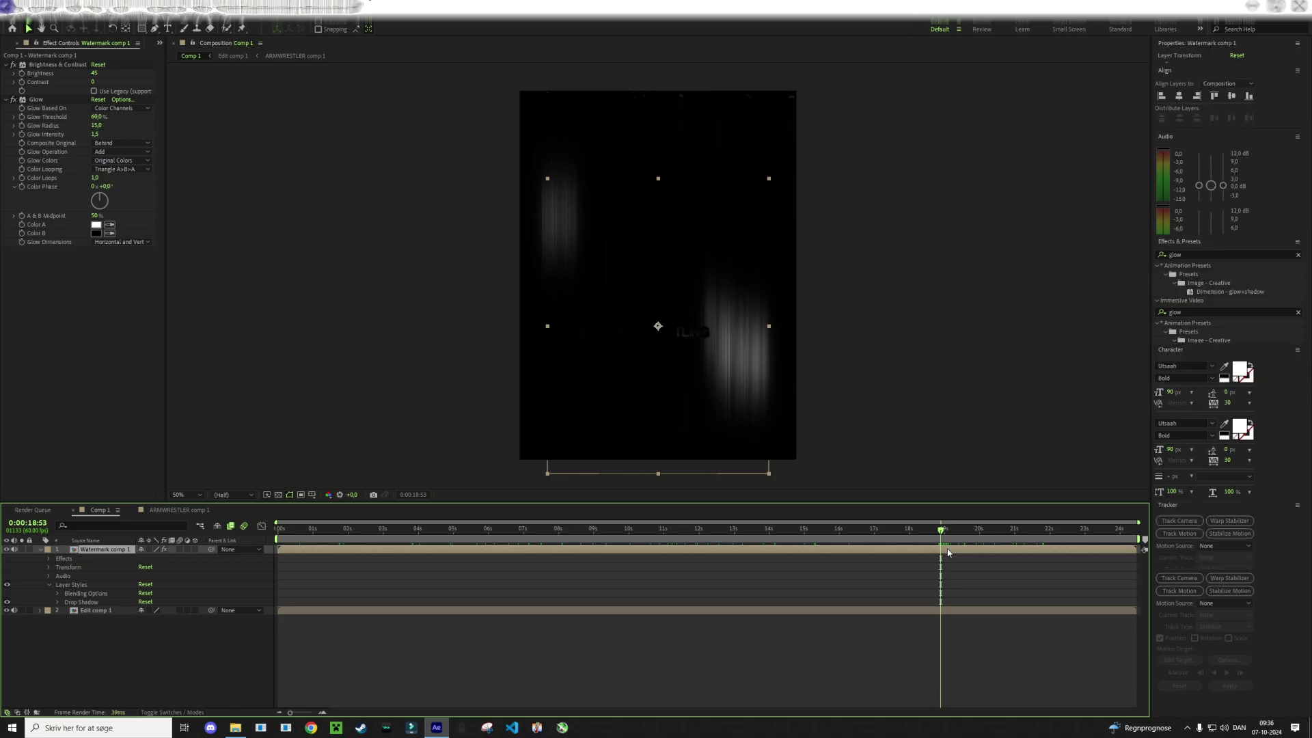
left_click(942, 537)
mouse_move(942, 537)
left_mouse_down()
mouse_move(826, 552)
mouse_move(757, 542)
left_mouse_up()
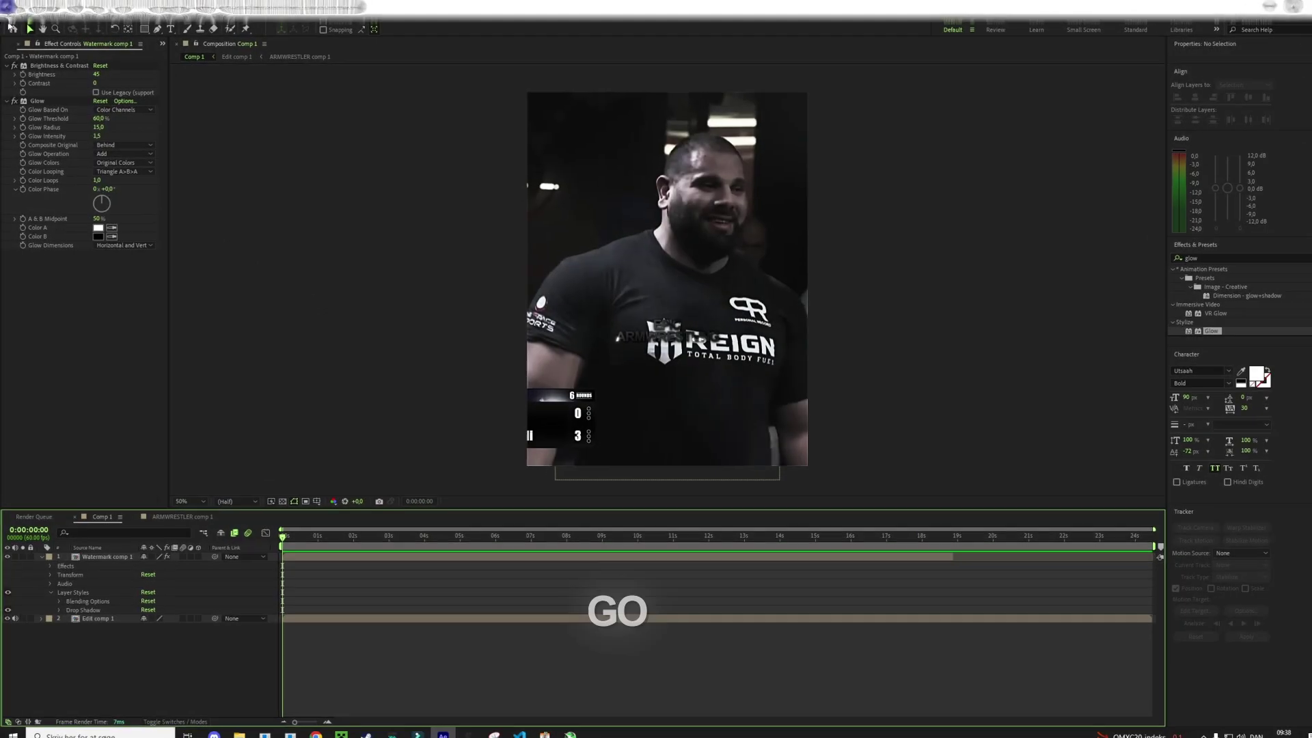
Add Comp 1 to the Render Queue with Best Settings
left_click(11, 17)
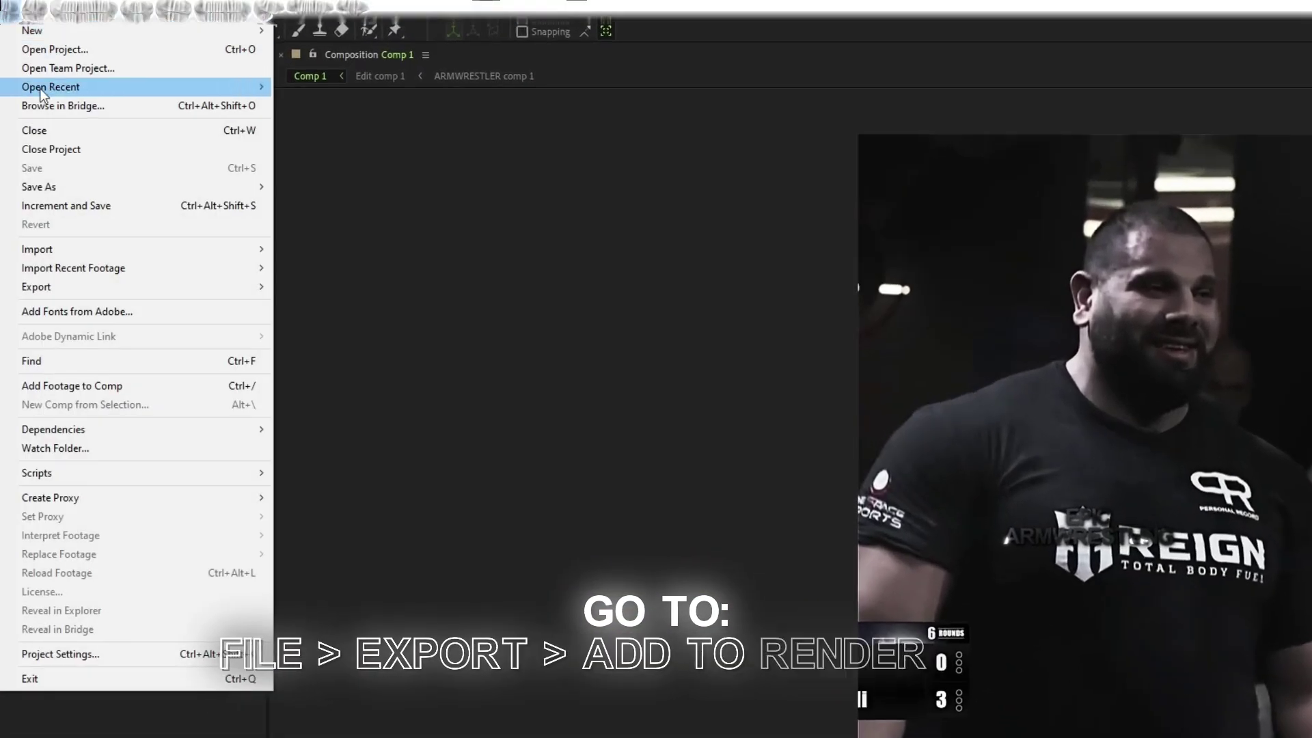
mouse_move(55, 285)
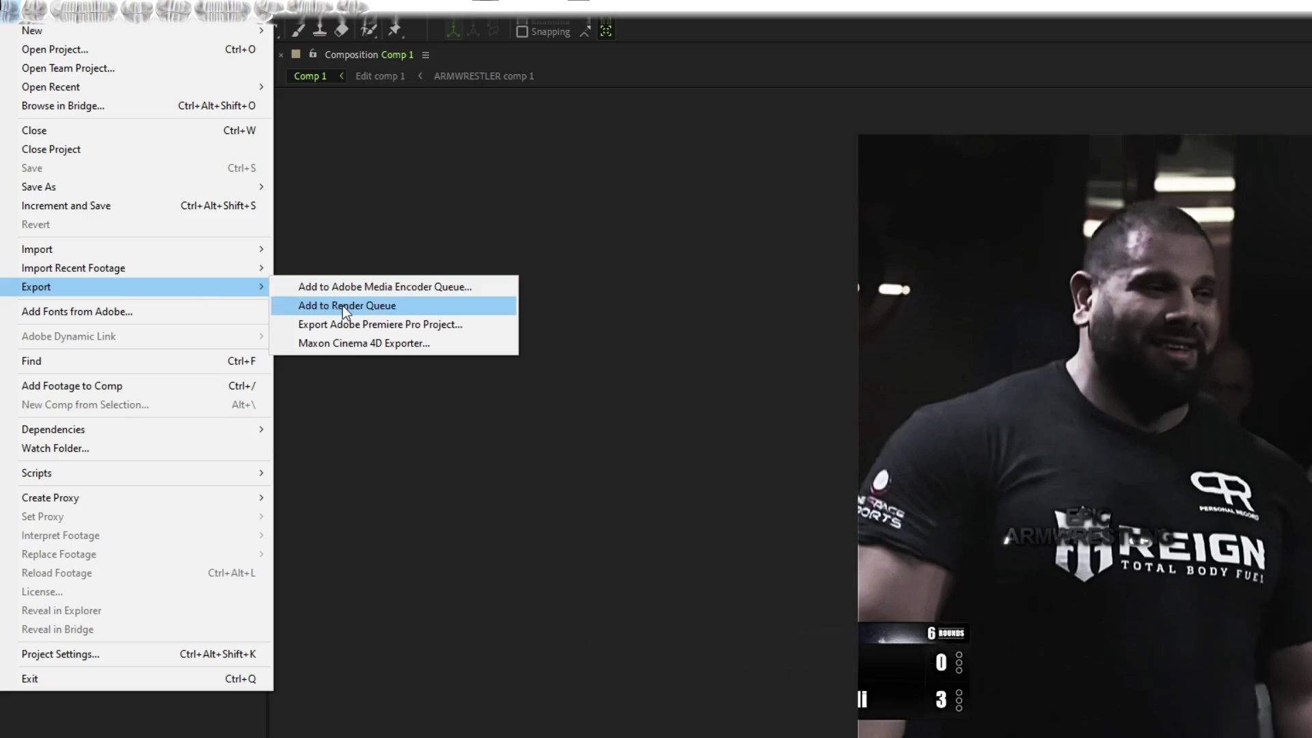
left_click(346, 307)
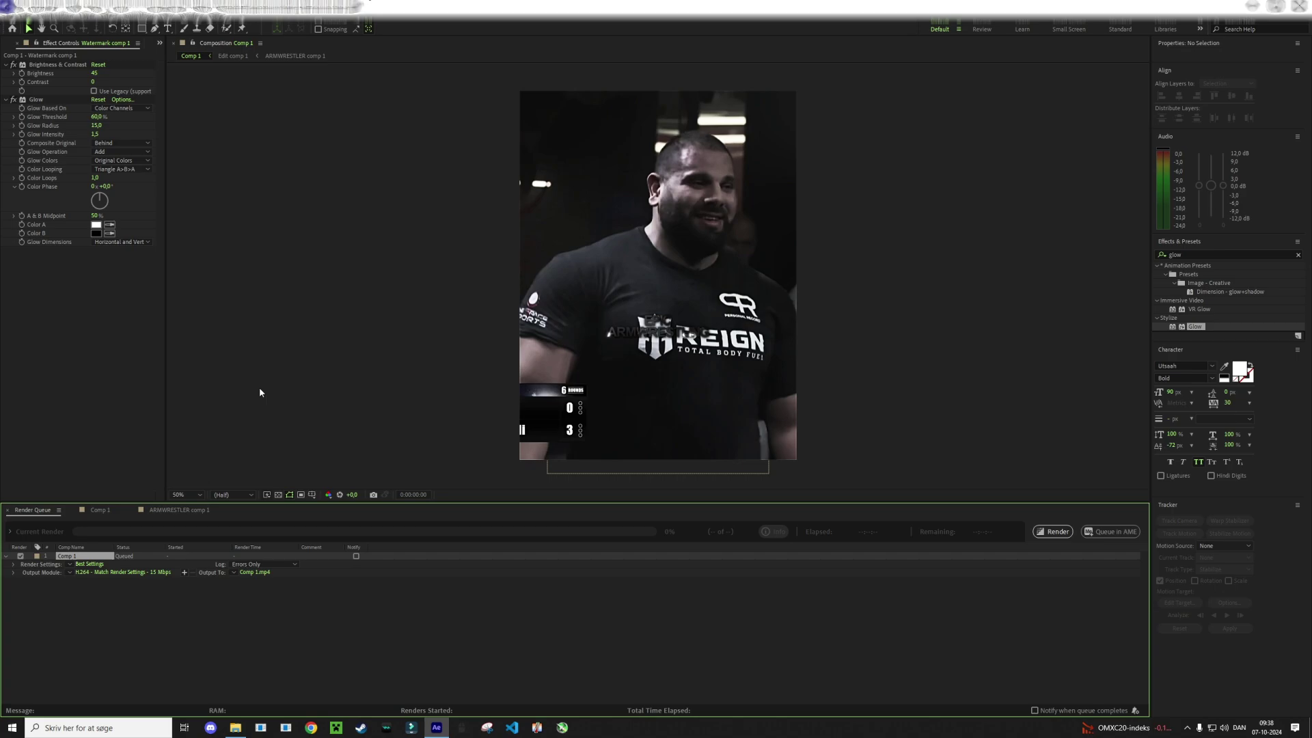
left_click(89, 564)
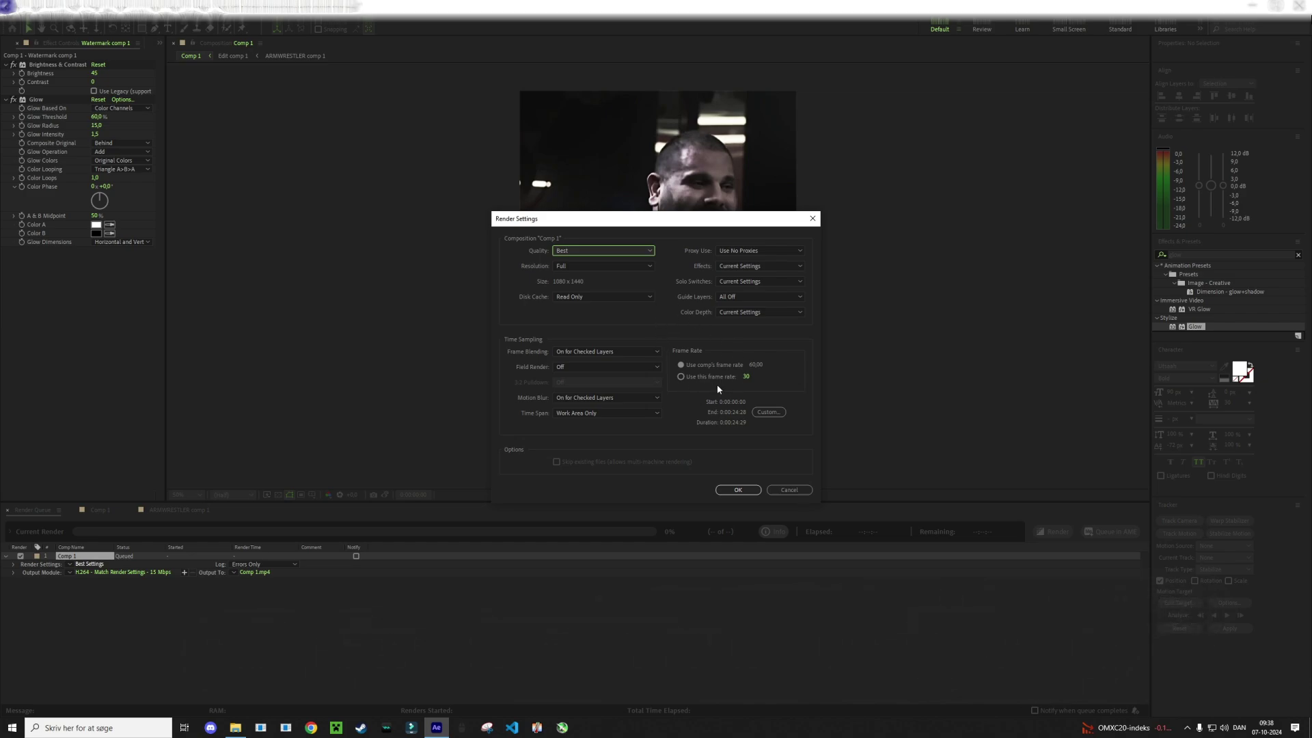
left_click(745, 496)
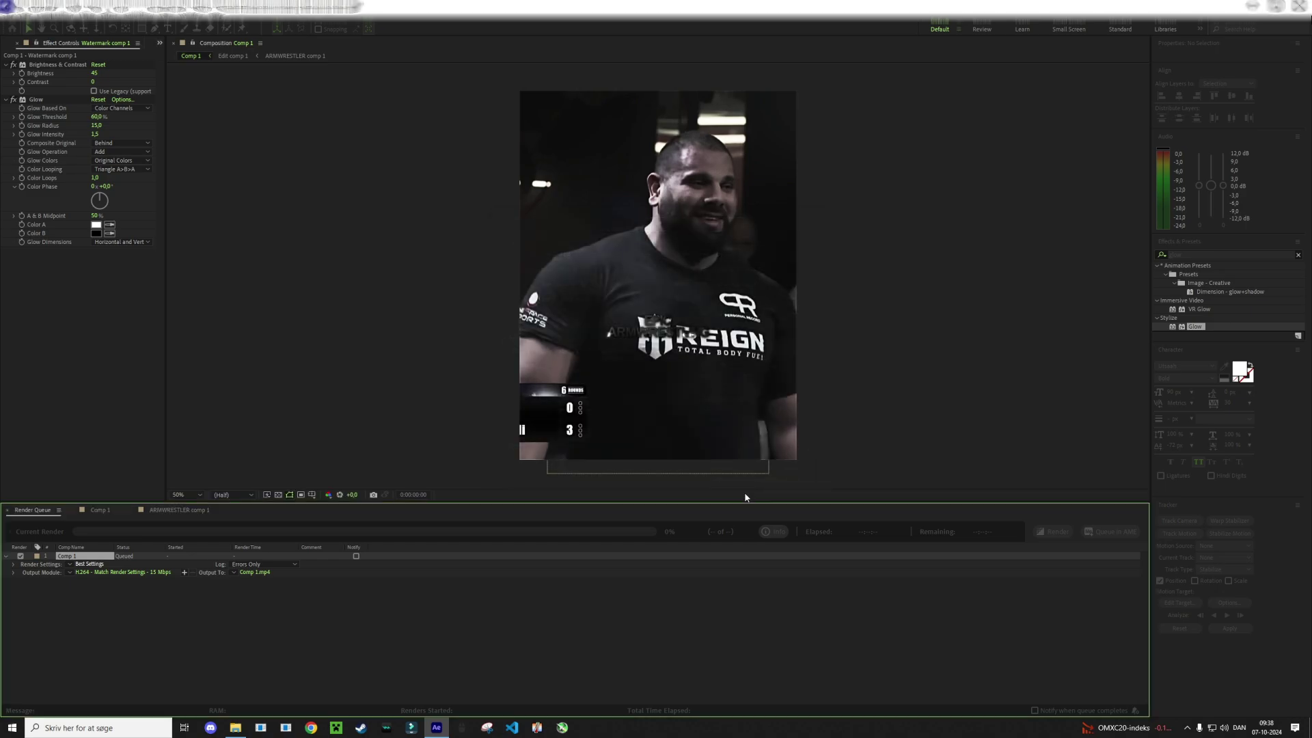
Name the output 'Armwrestling edit tutorial edit.mp4' and start the render
left_click(257, 574)
type("Armwrestling edit tutorial edit.mp4")
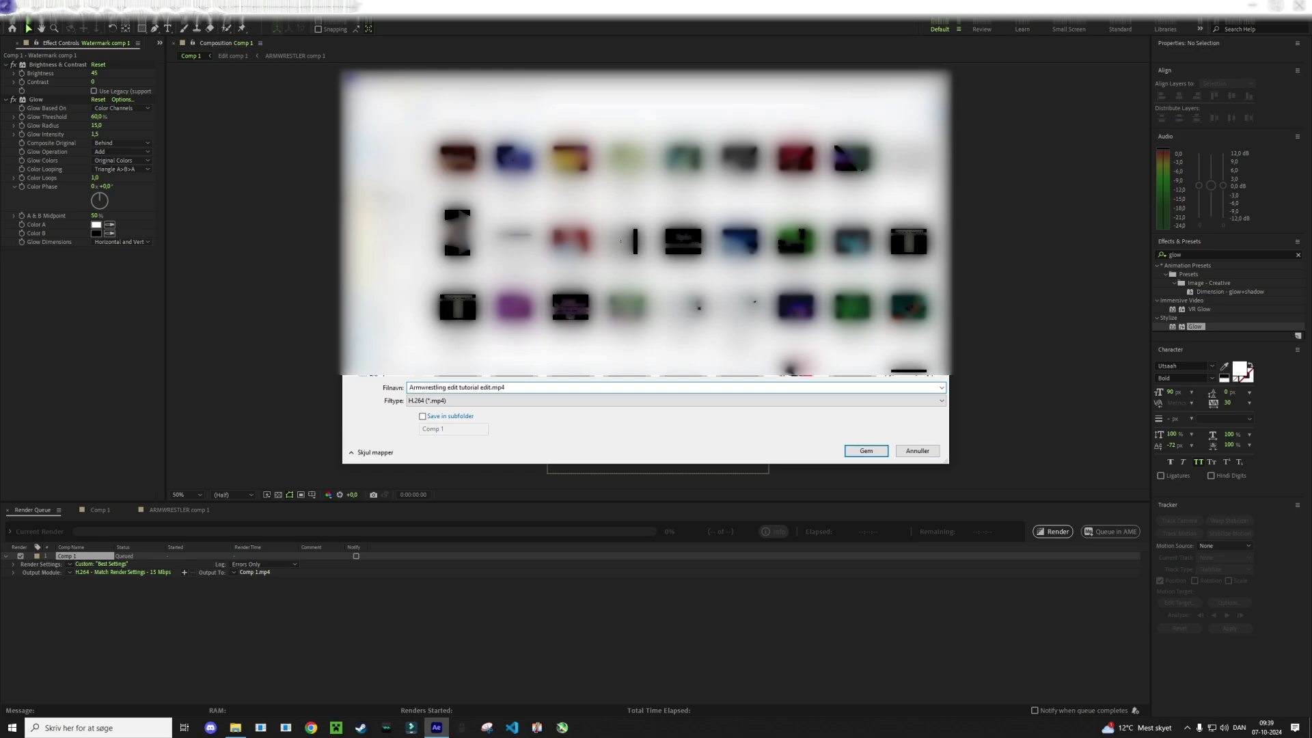
left_click(866, 451)
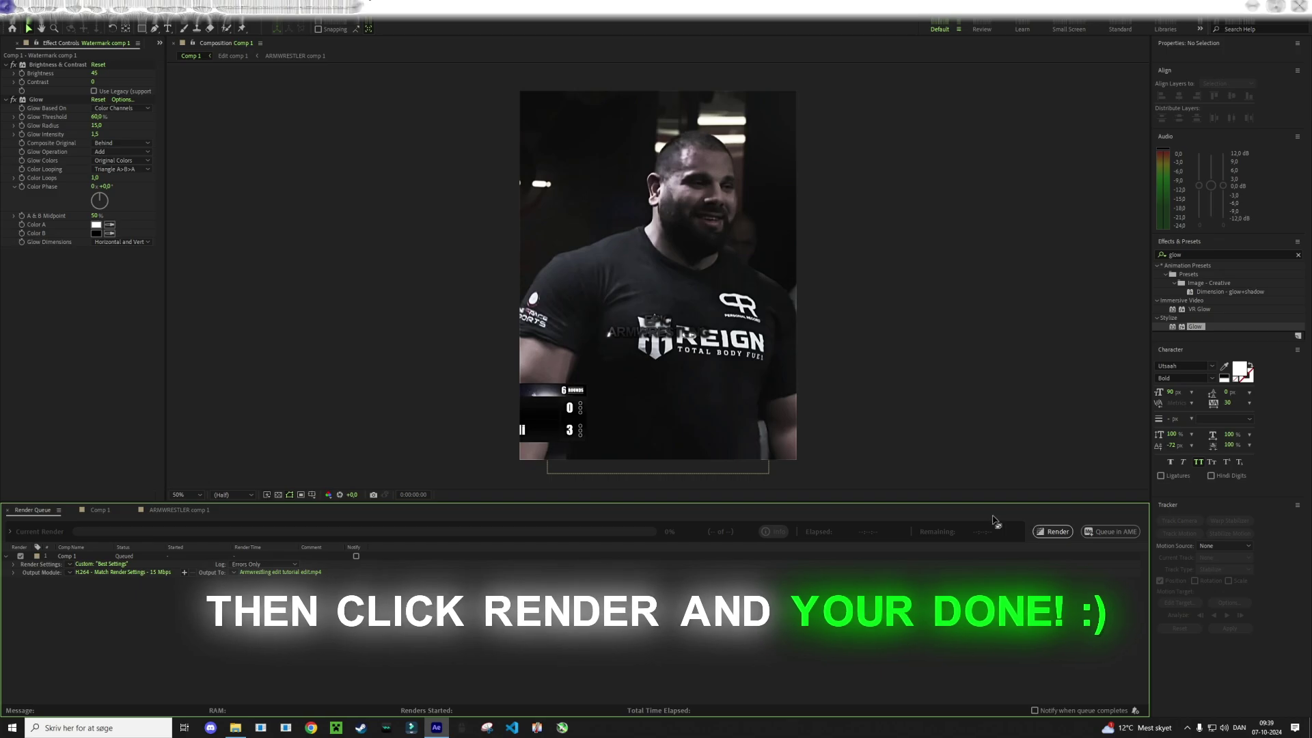
left_click(1053, 533)
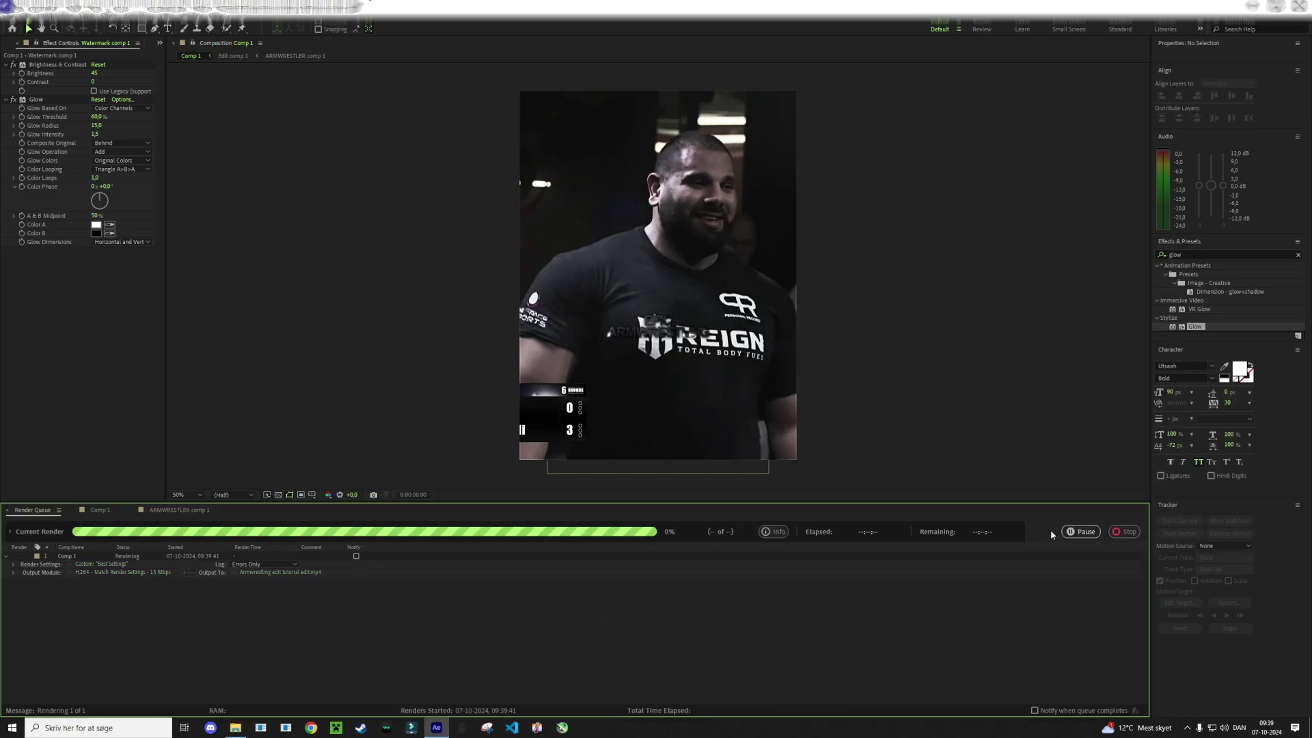